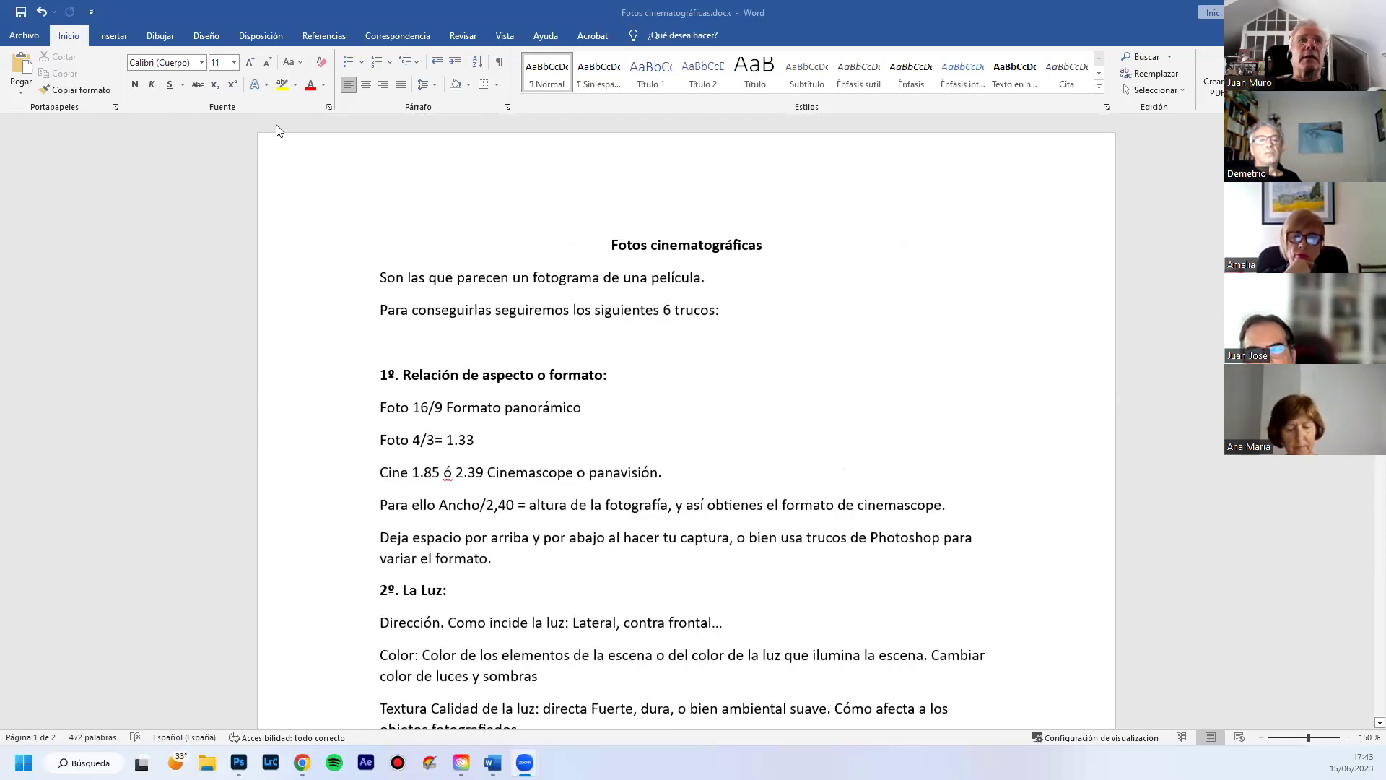
Read through the title and introductory lines of the Fotos cinematográficas document
left_click(510, 303)
left_click_drag(534, 310, 720, 315)
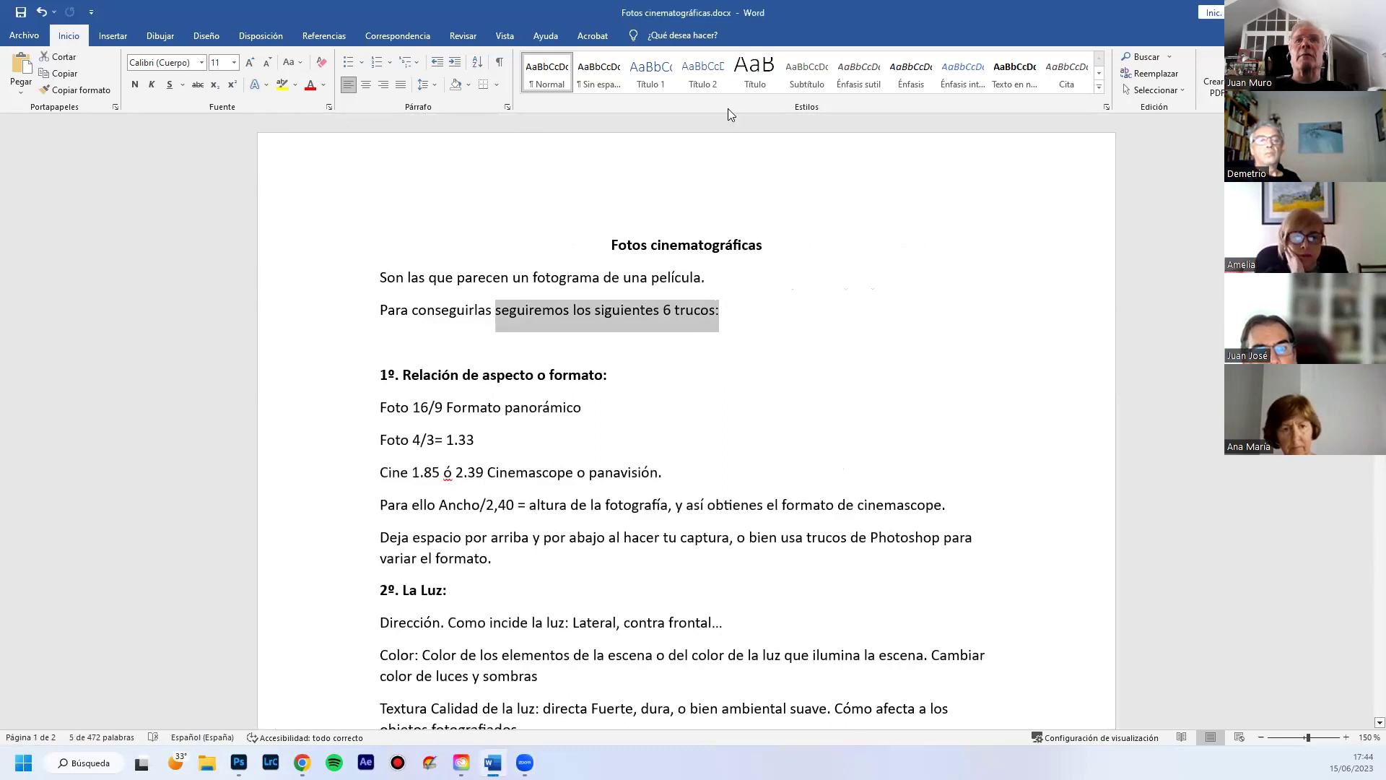
key("alt+Tab")
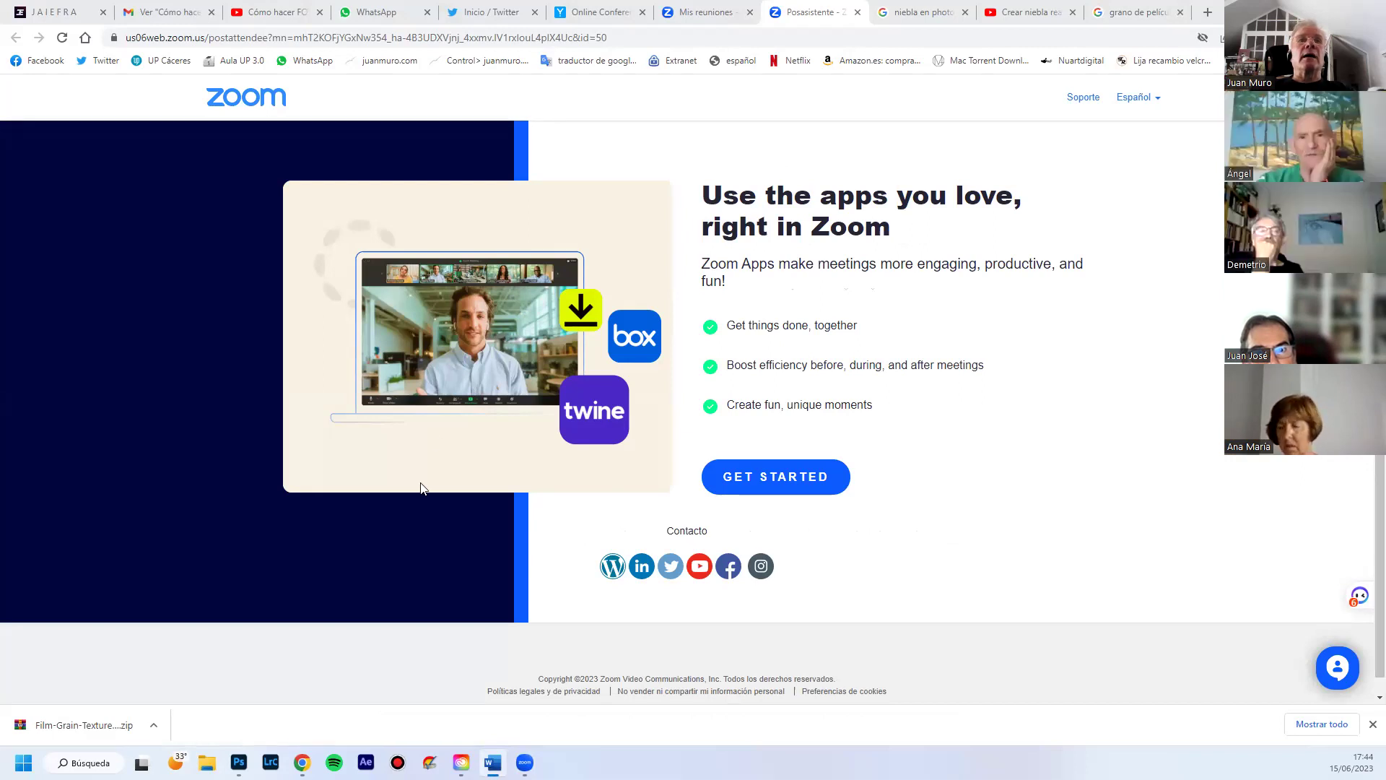
key("alt+Tab")
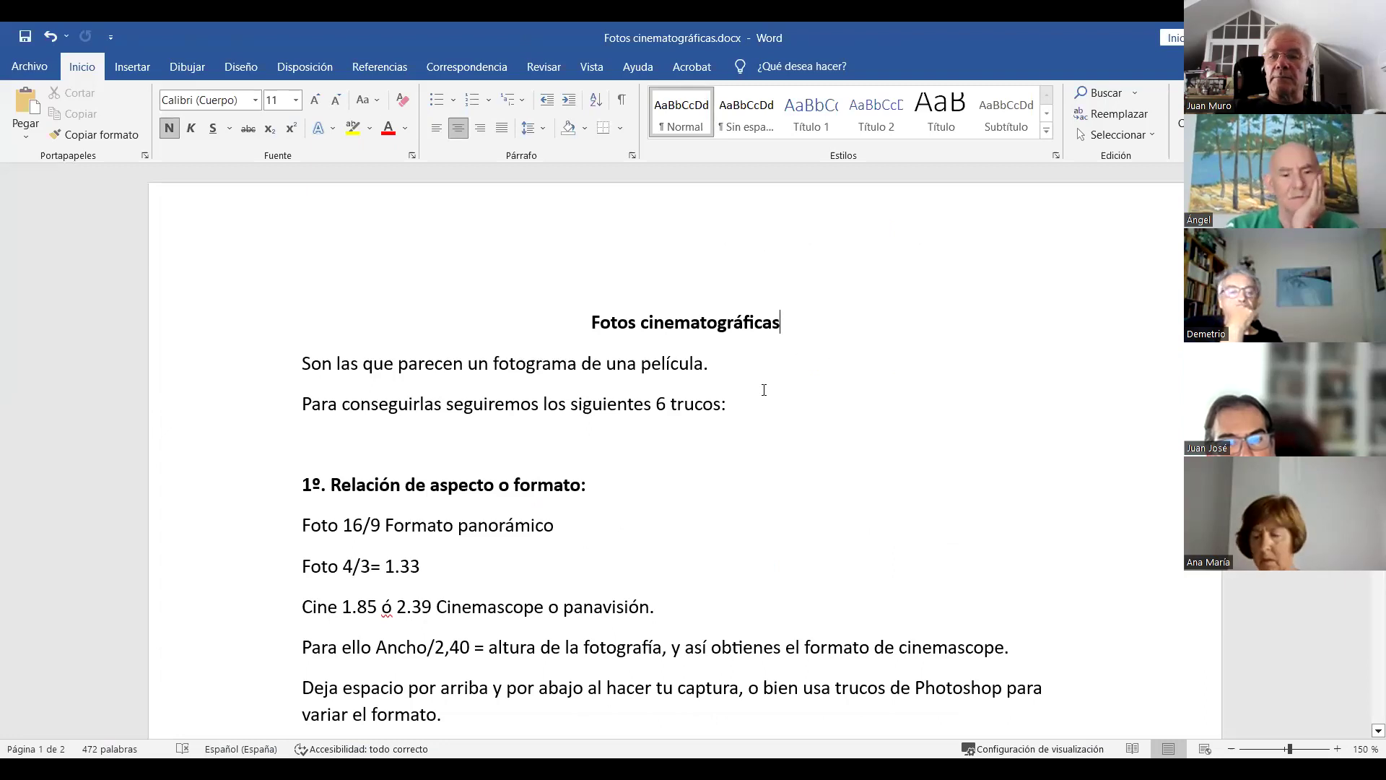
scroll(759, 392, "down", 2)
scroll(750, 393, "up", 3)
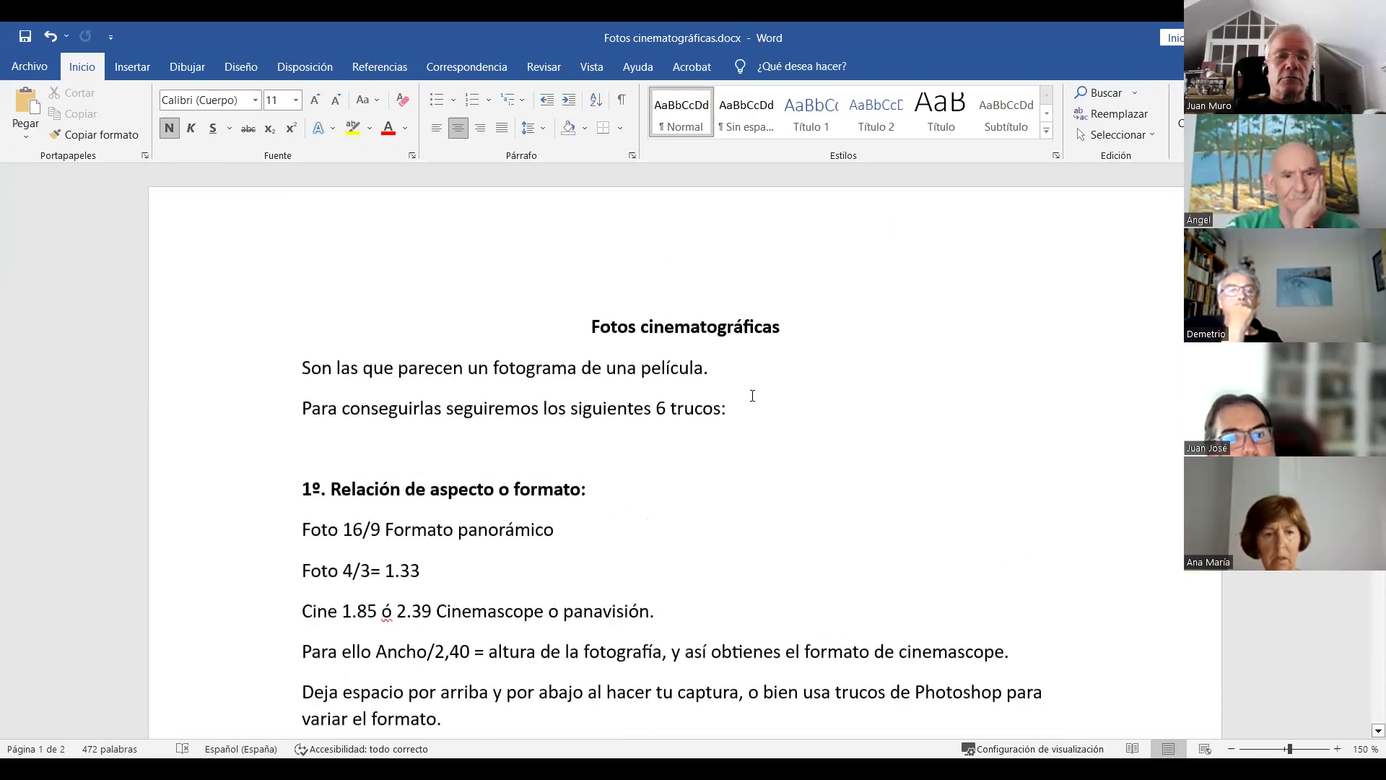
left_click(405, 384)
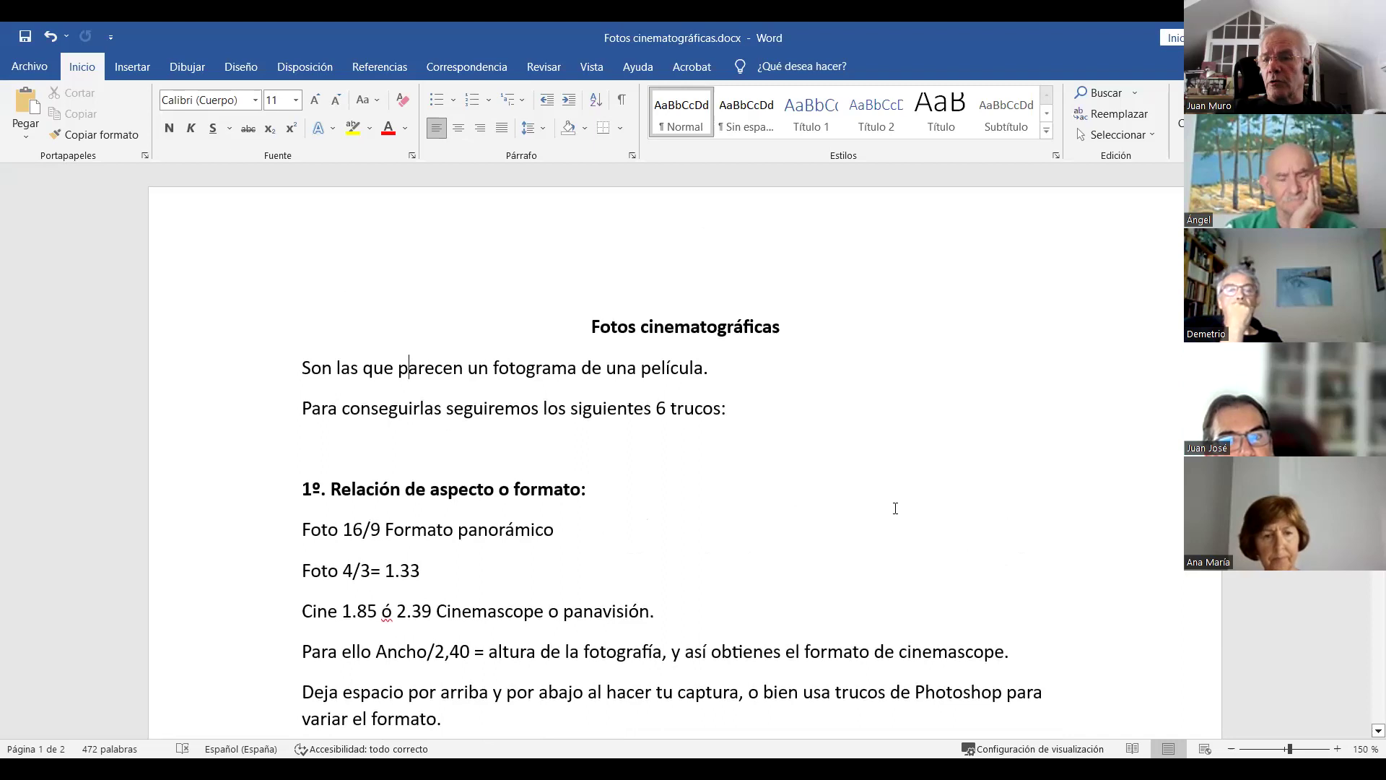
scroll(896, 508, "down", 3)
scroll(895, 508, "up", 3)
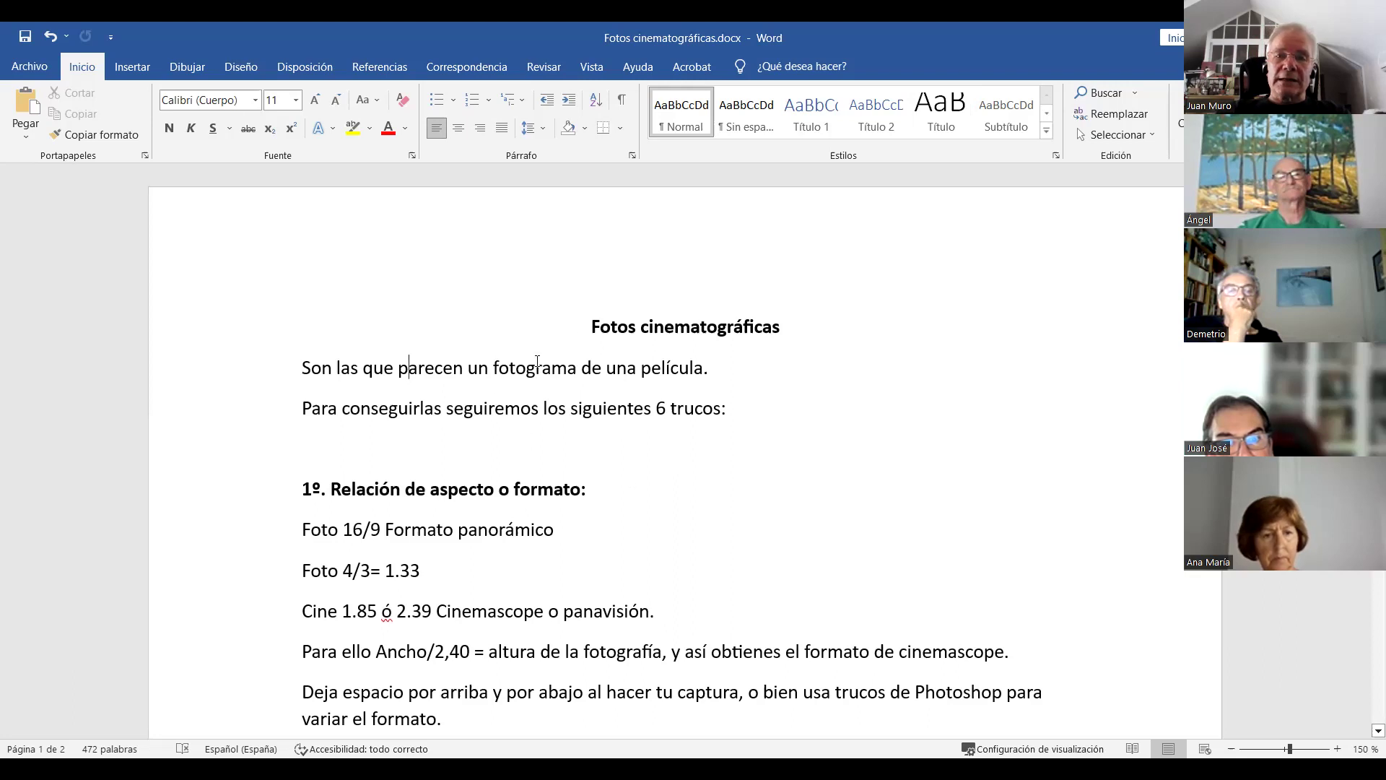
left_click(791, 292)
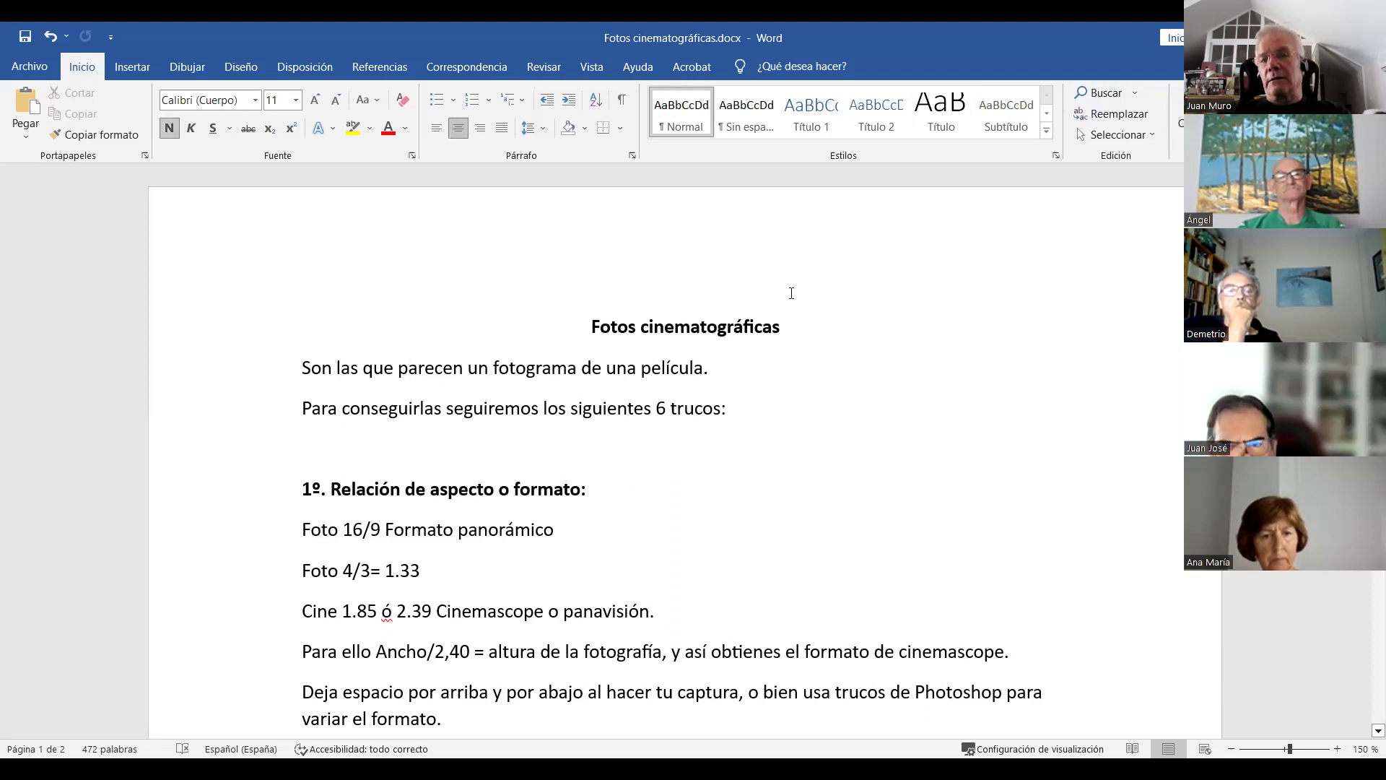
left_click_drag(792, 326, 604, 316)
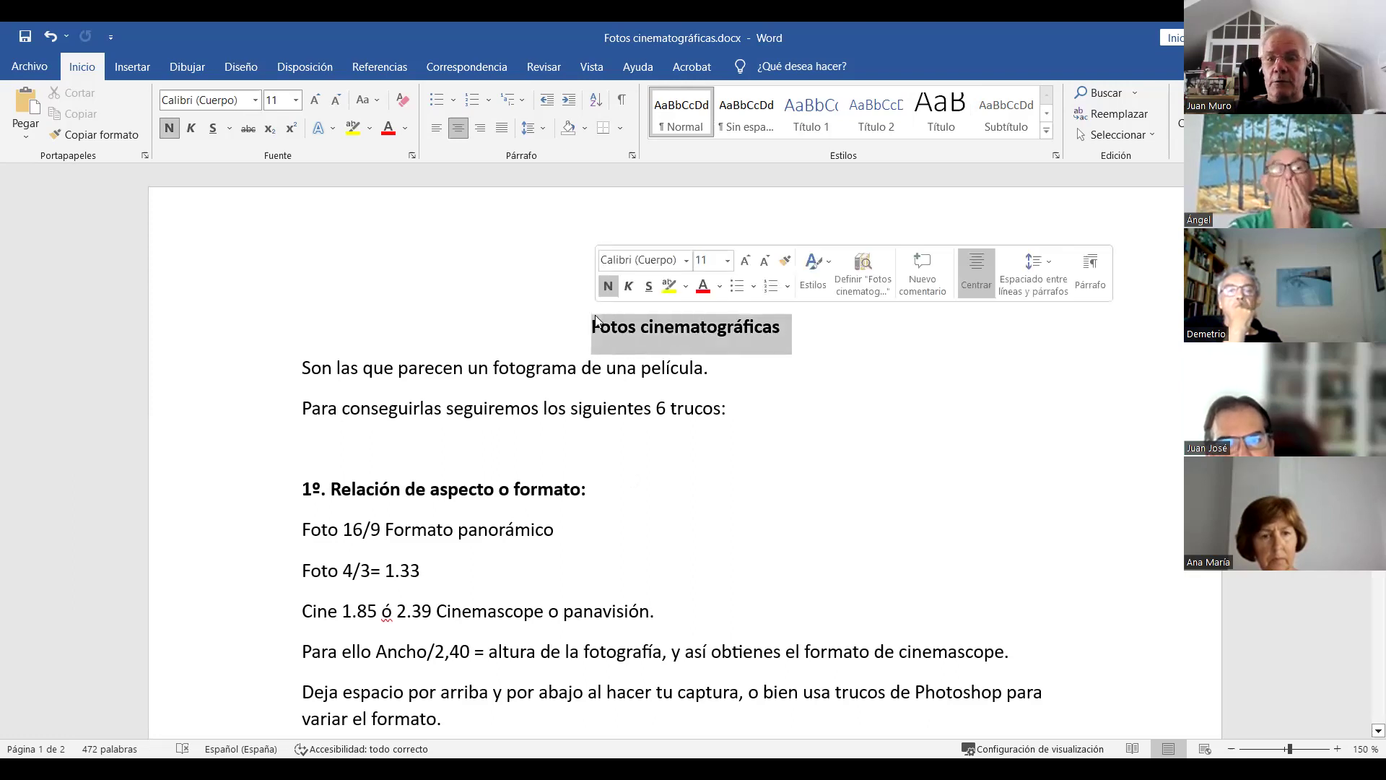
left_click(455, 246)
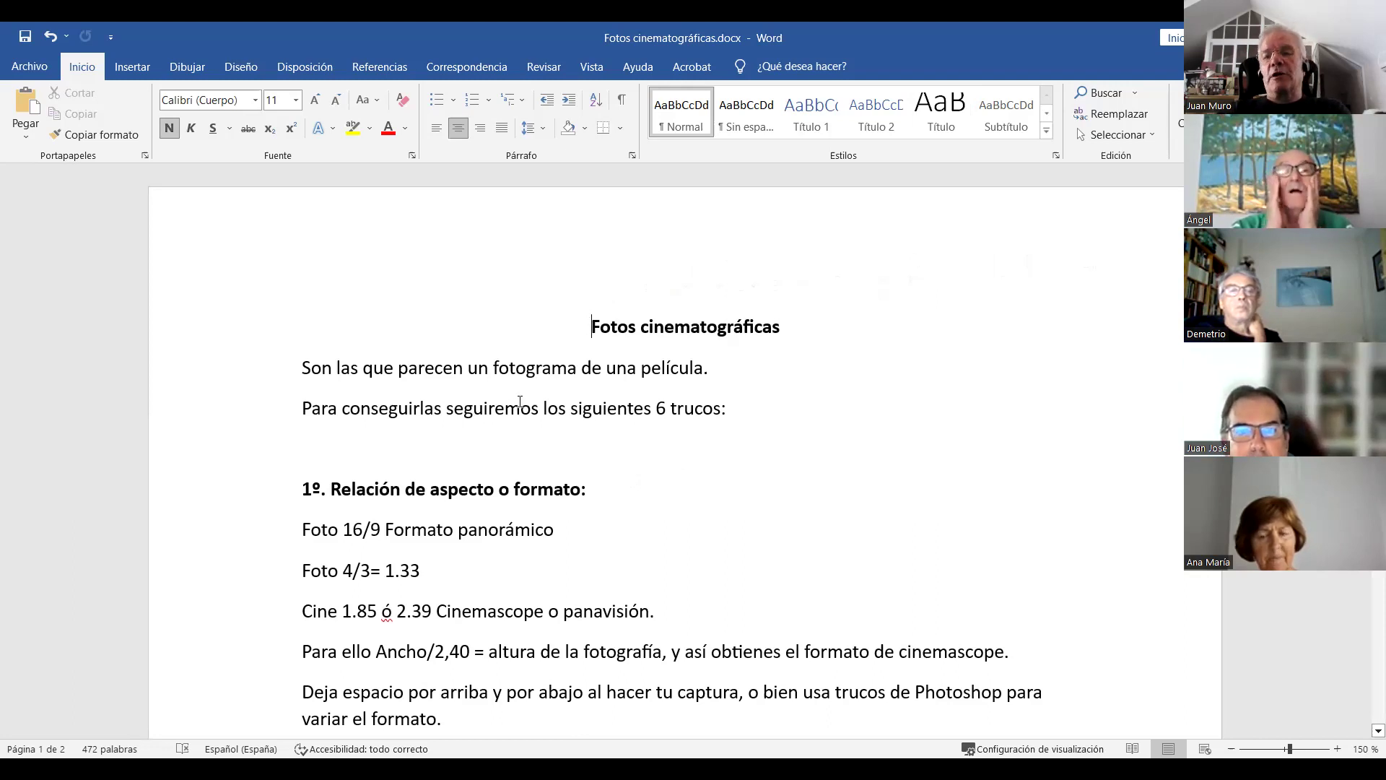
left_click(884, 294)
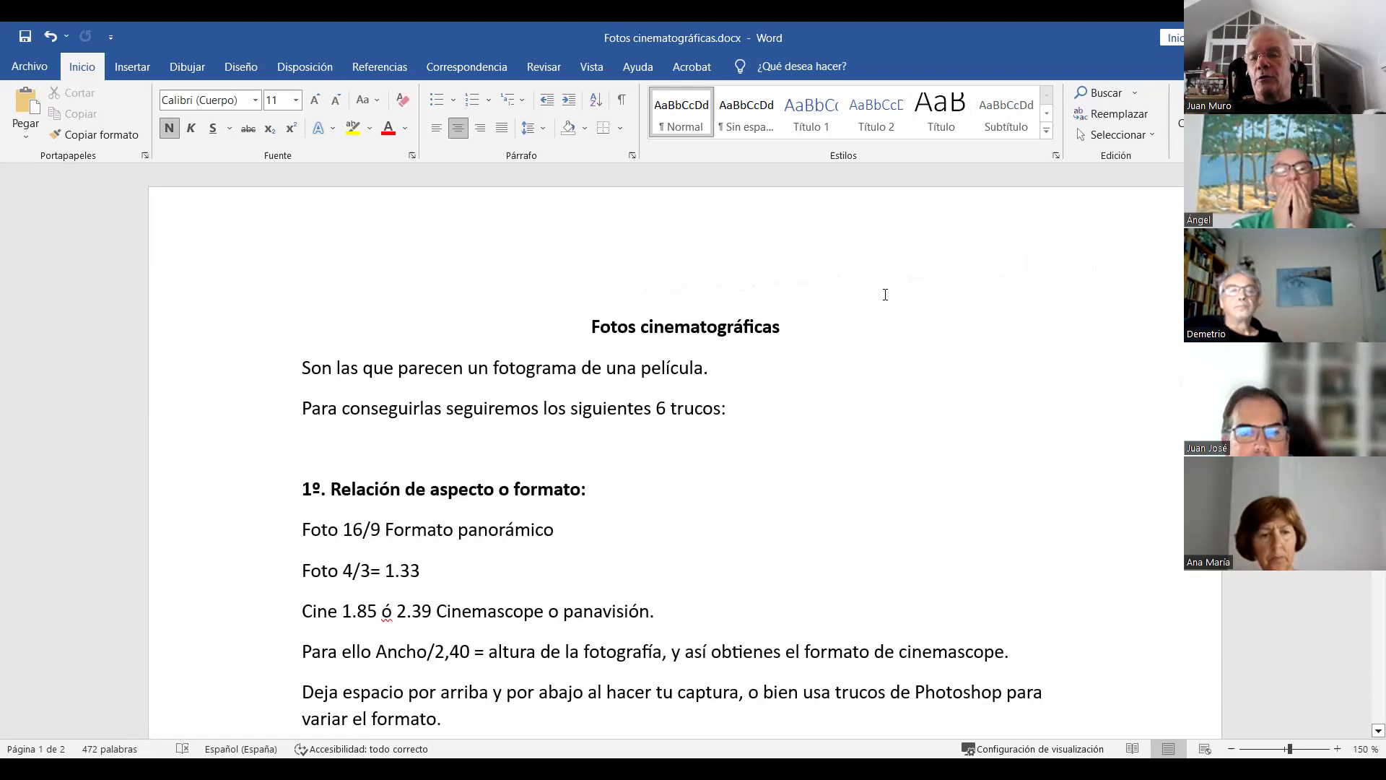
left_click(934, 540)
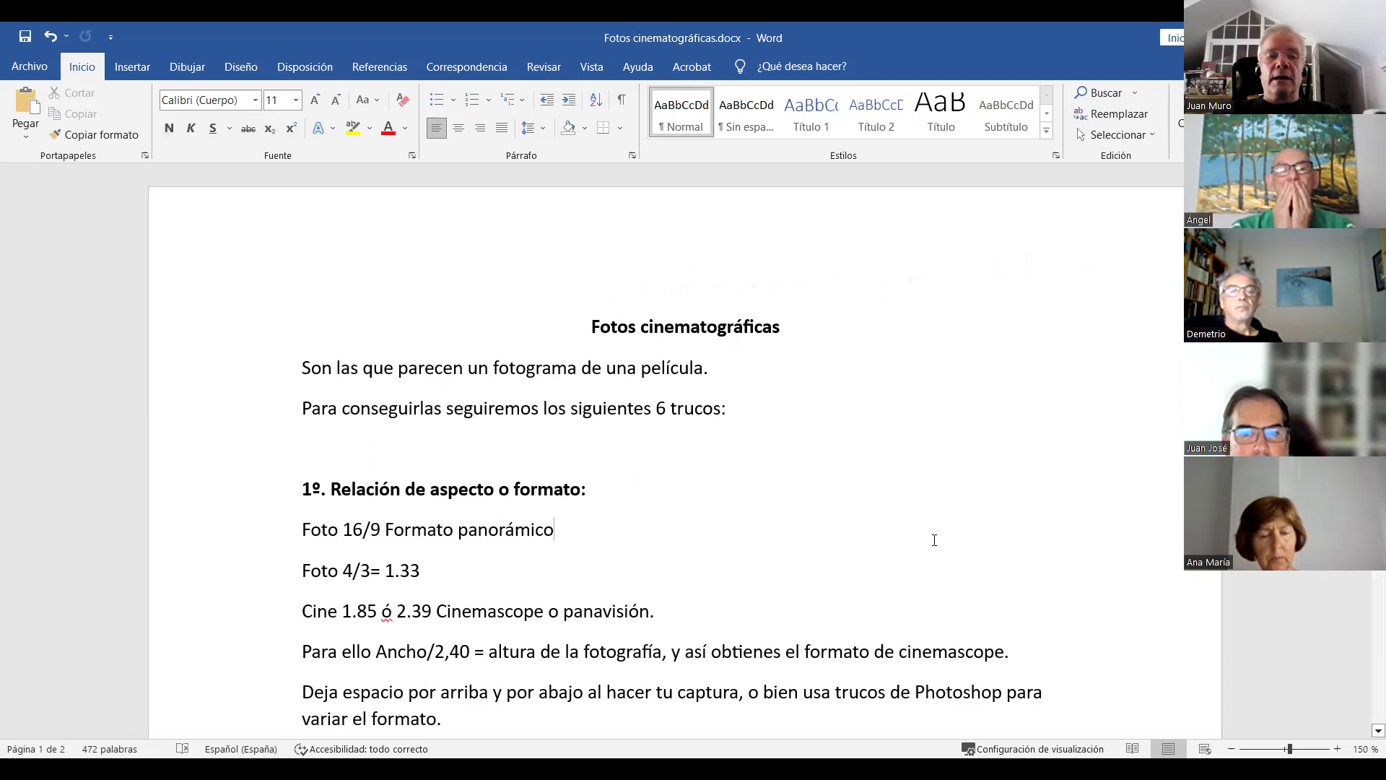
left_click_drag(296, 533, 387, 524)
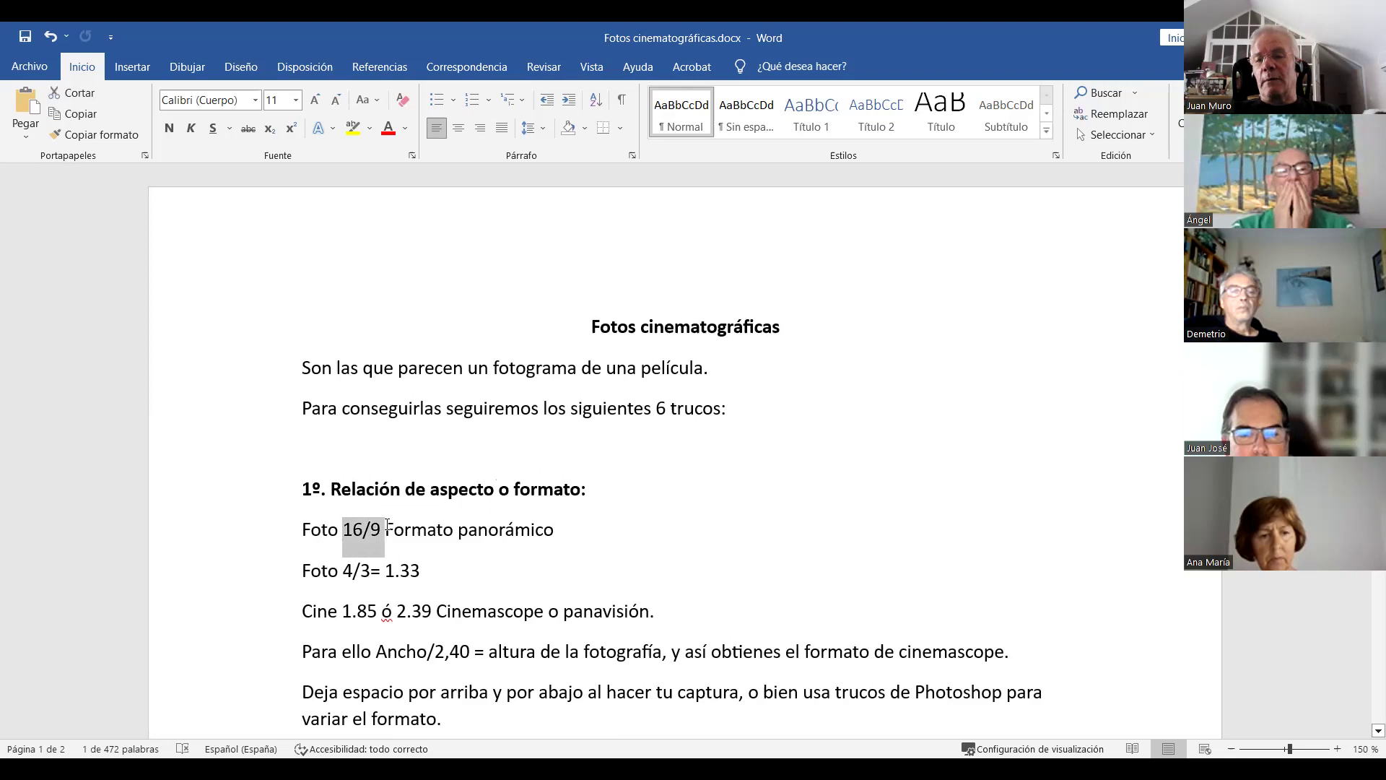
left_click_drag(557, 532, 328, 570)
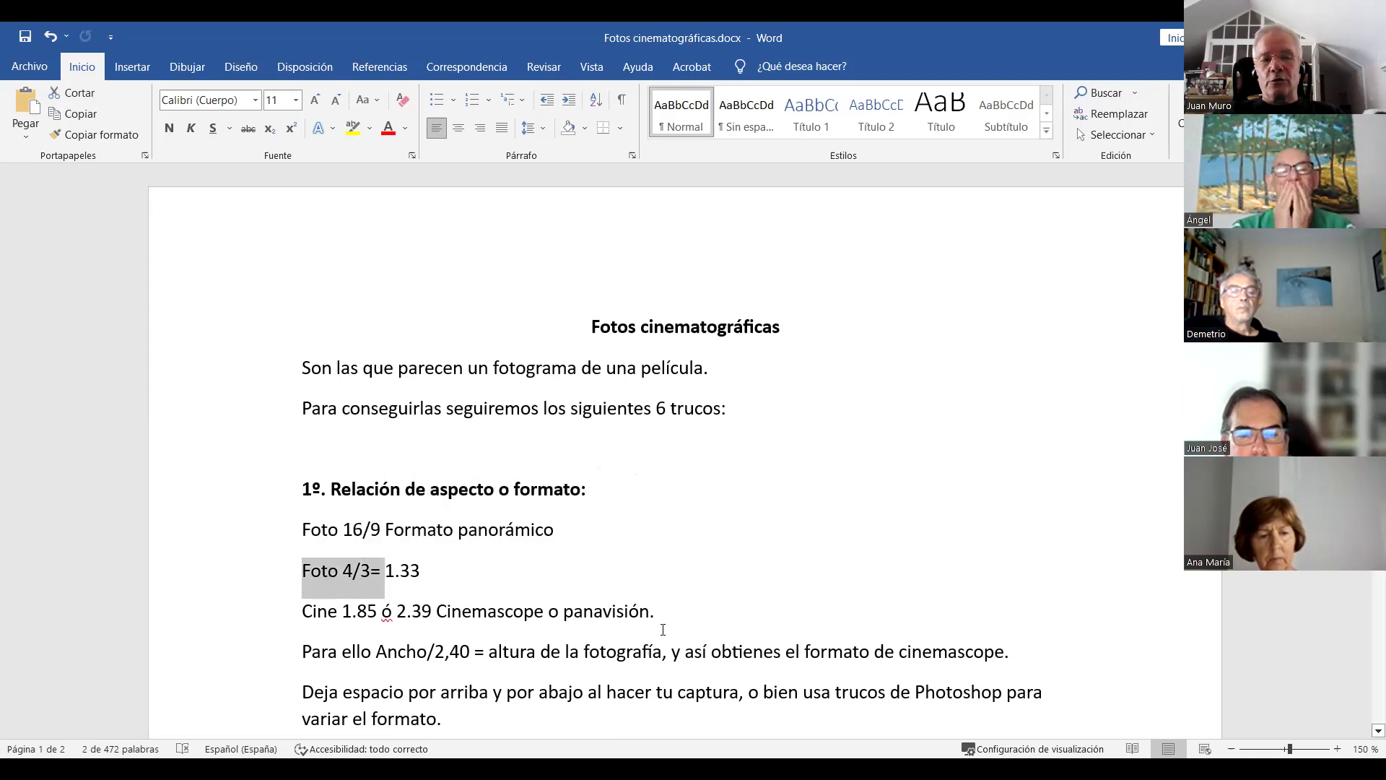
left_click(621, 584)
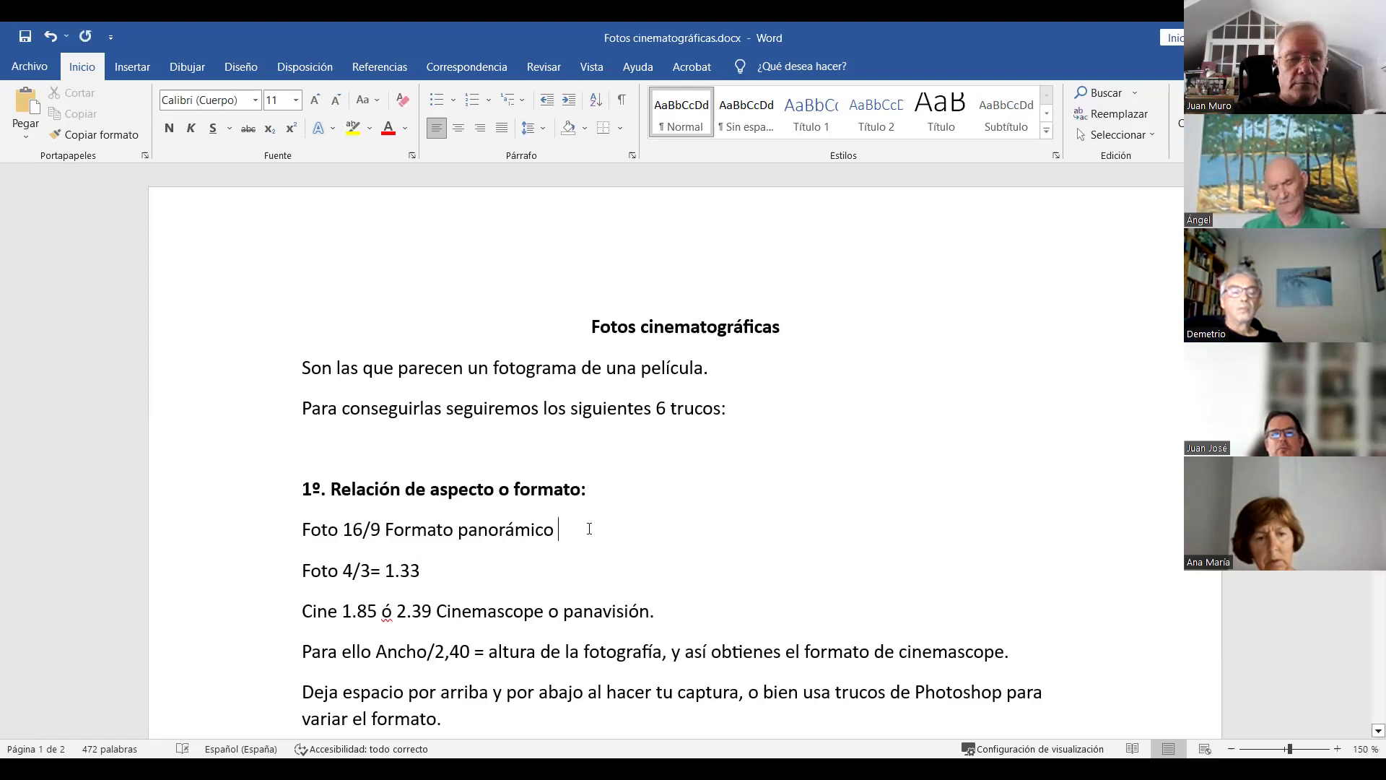
key("ctrl+v")
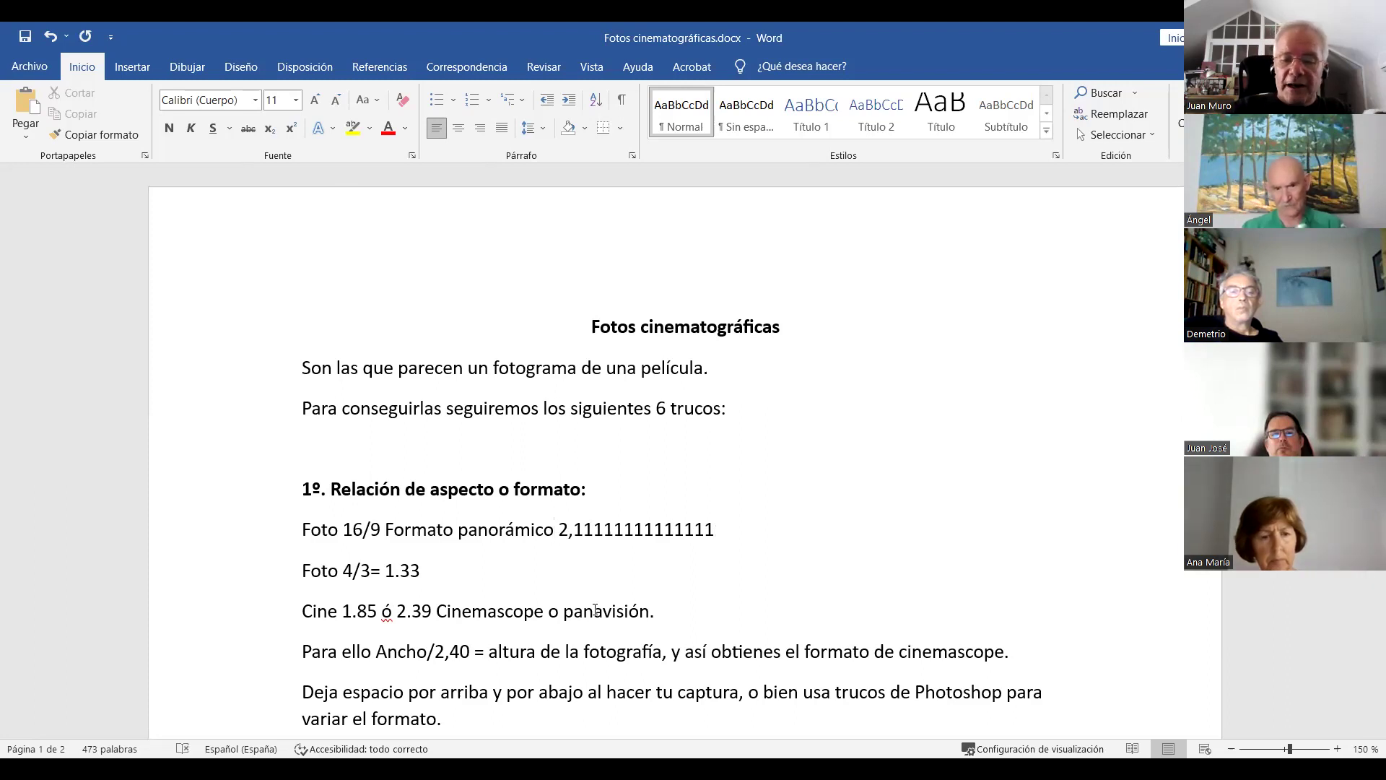
type("=")
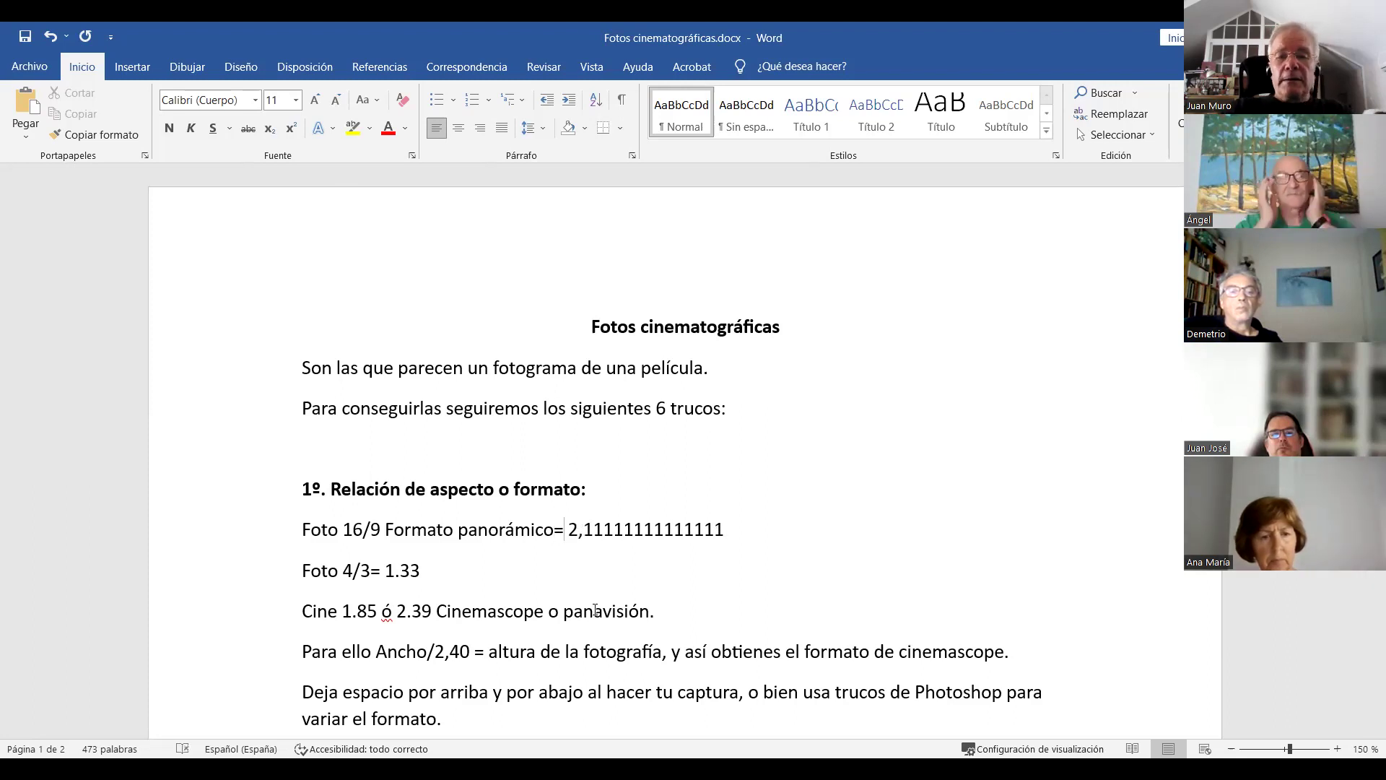
Examine the 1.85 and 2.39 cinema ratios and the Ancho/2,40 height formula in the aspect ratio section
left_click(420, 571)
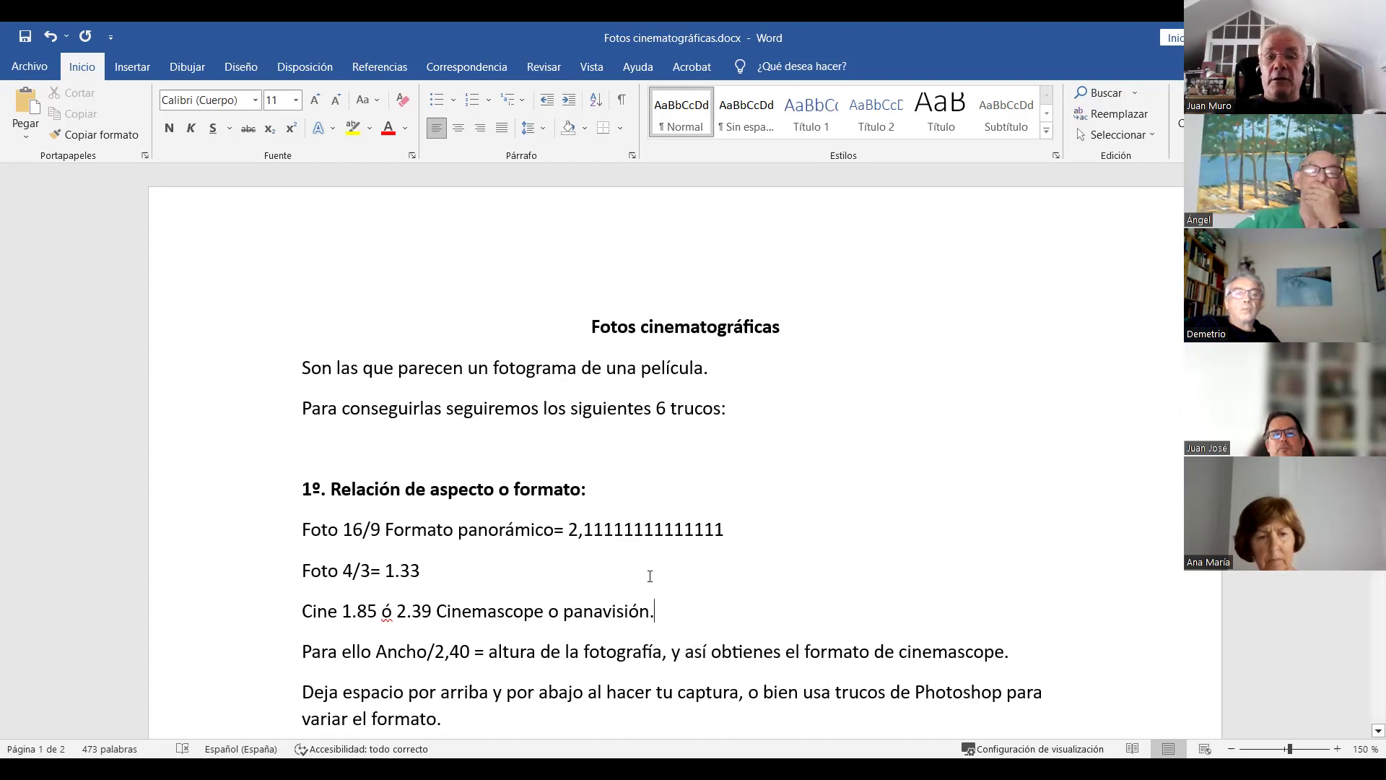
left_click(809, 521)
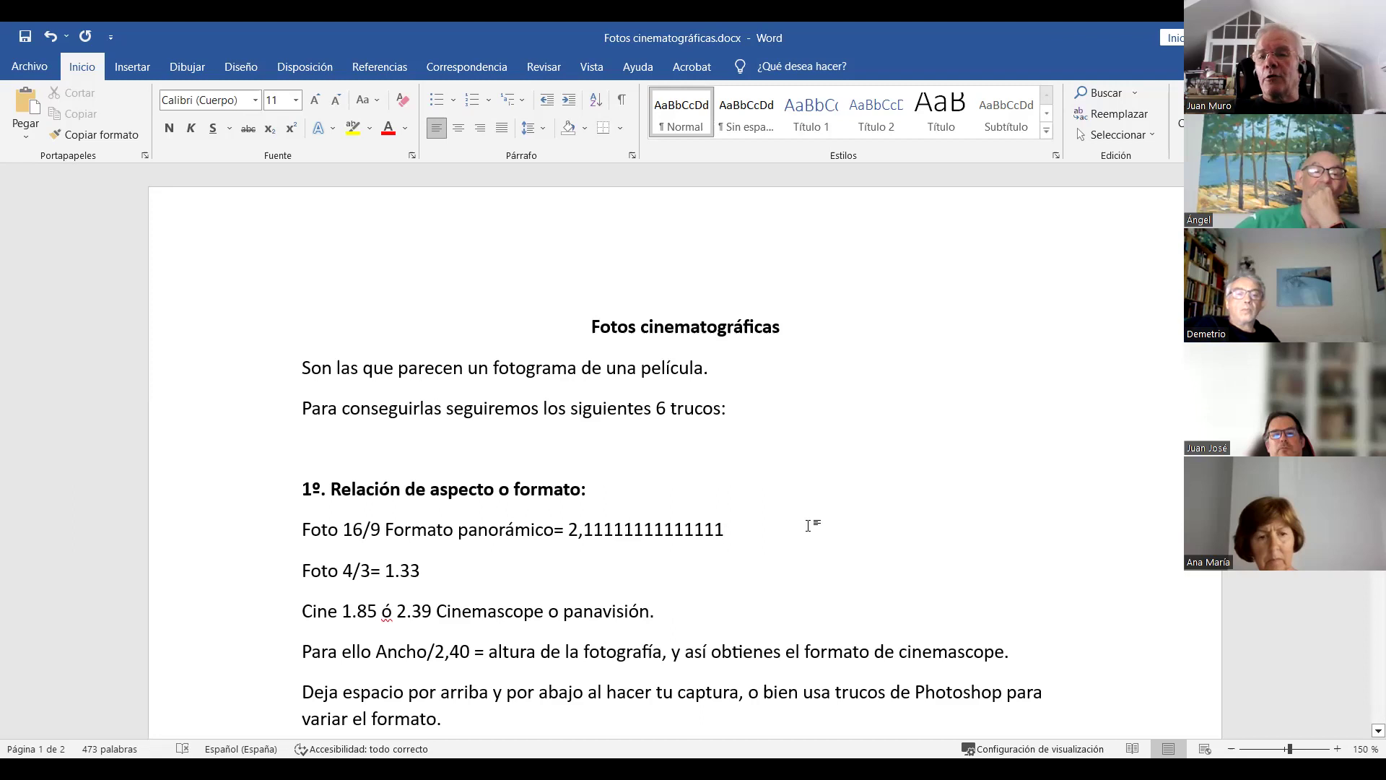
scroll(809, 528, "down", 1)
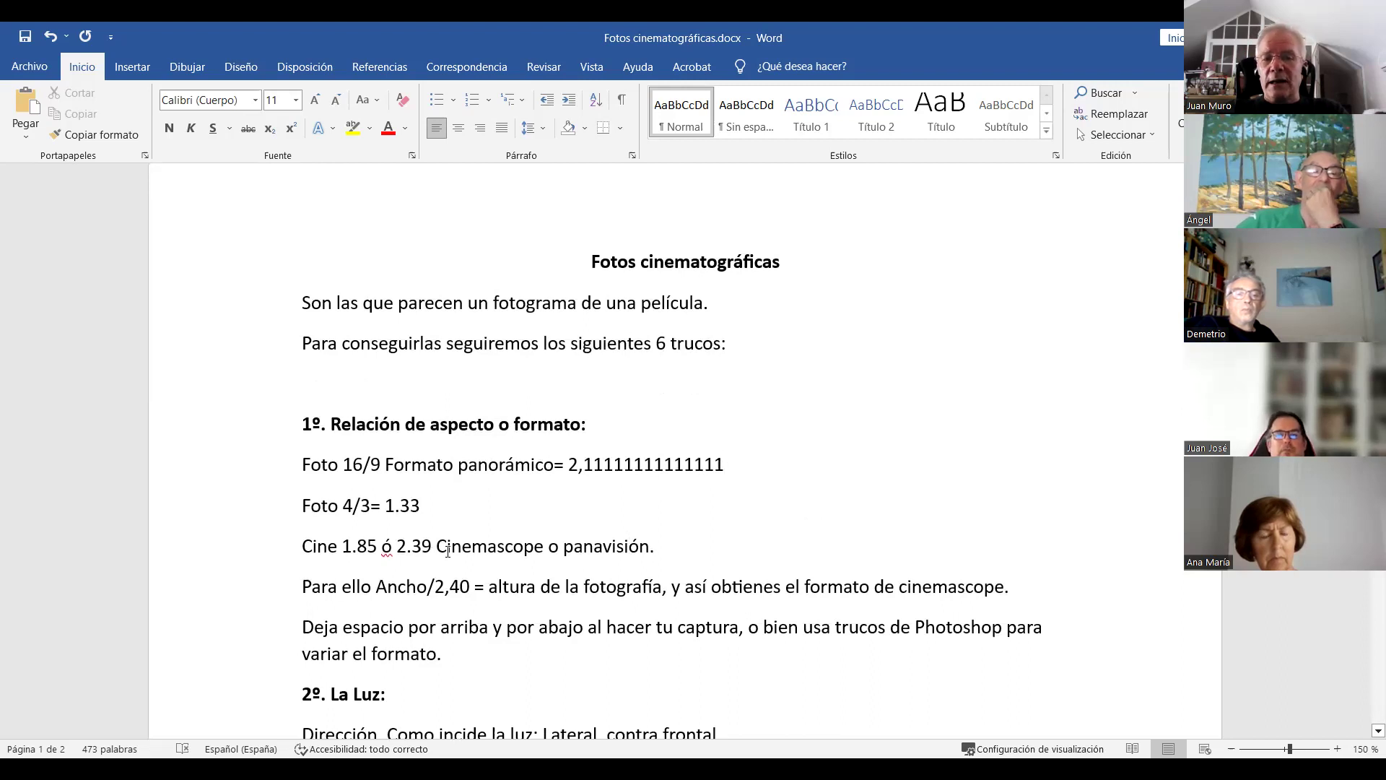
left_click_drag(409, 546, 563, 547)
left_click(575, 547)
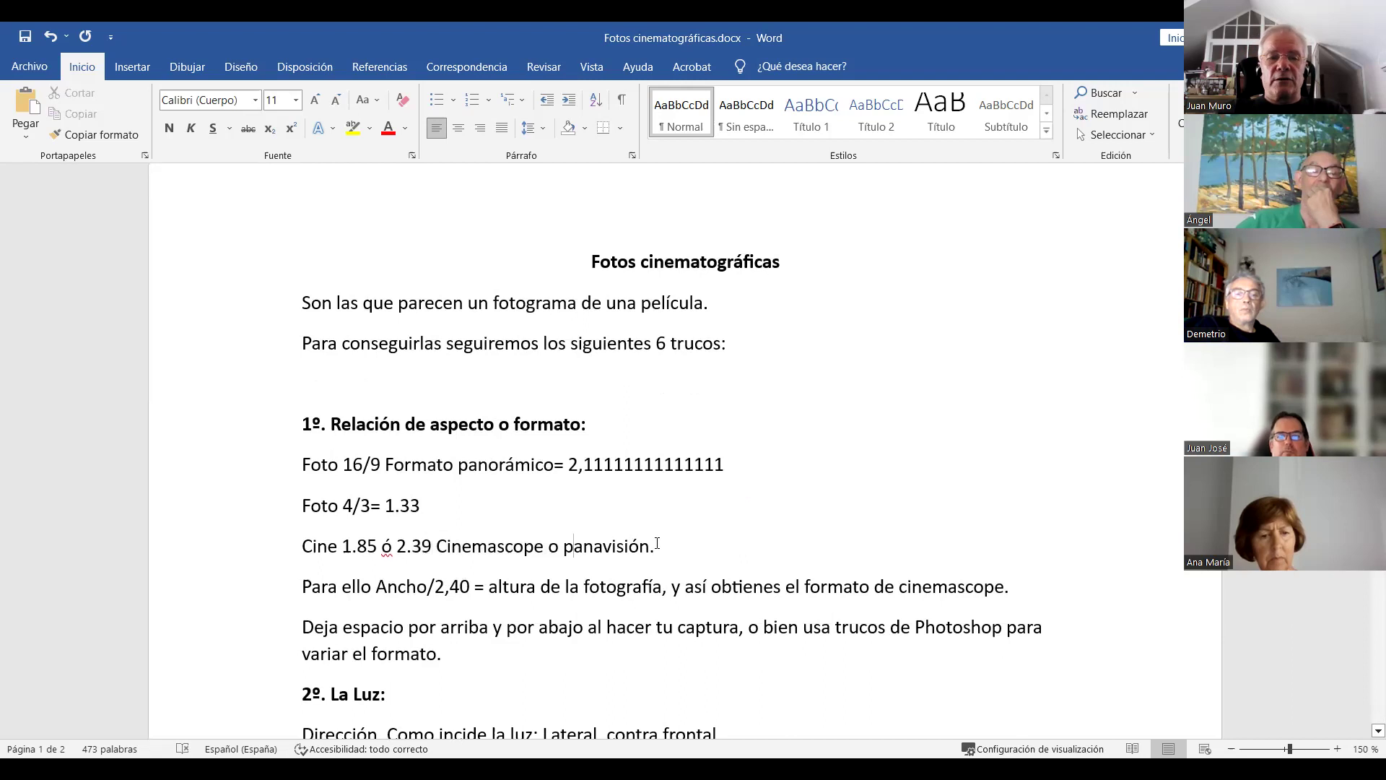
double_click(575, 547)
left_click(446, 568)
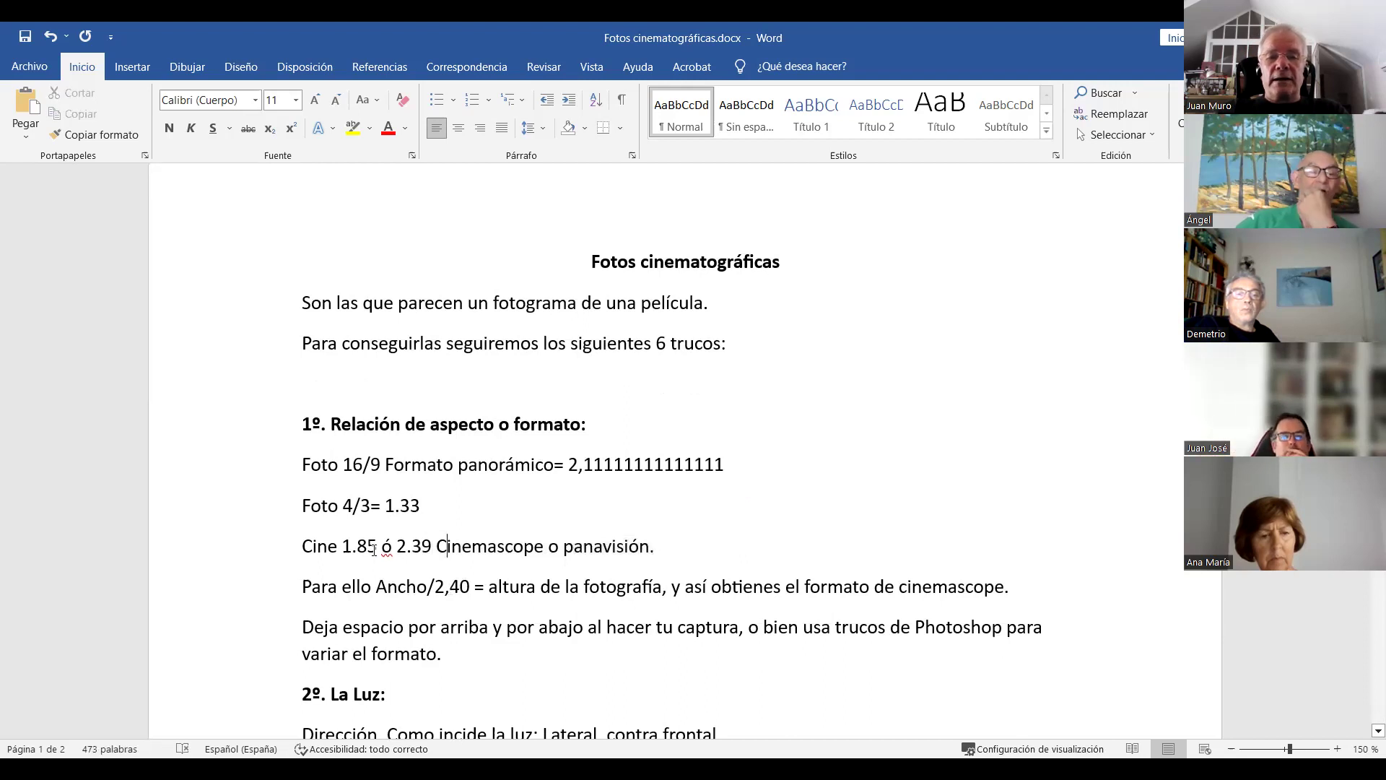
left_click_drag(380, 547, 342, 547)
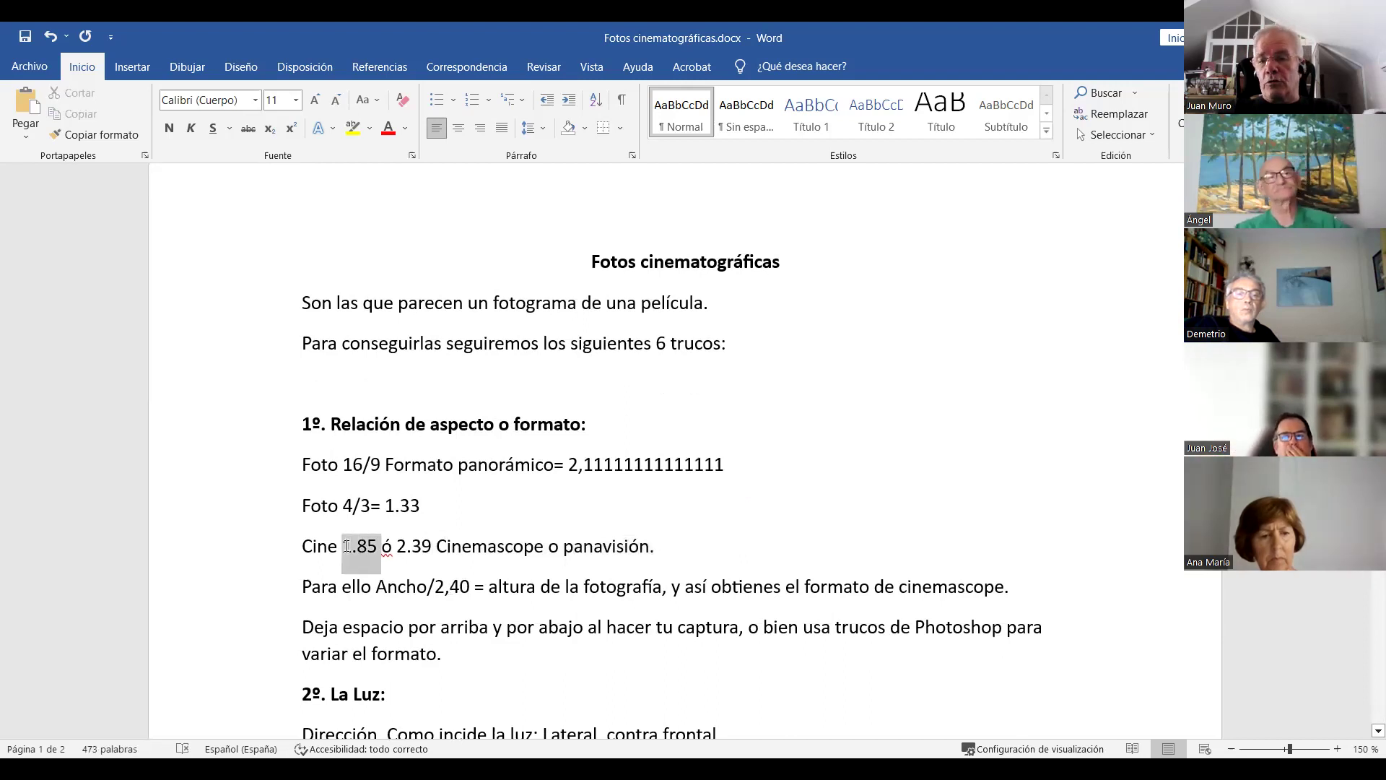
left_click(417, 547)
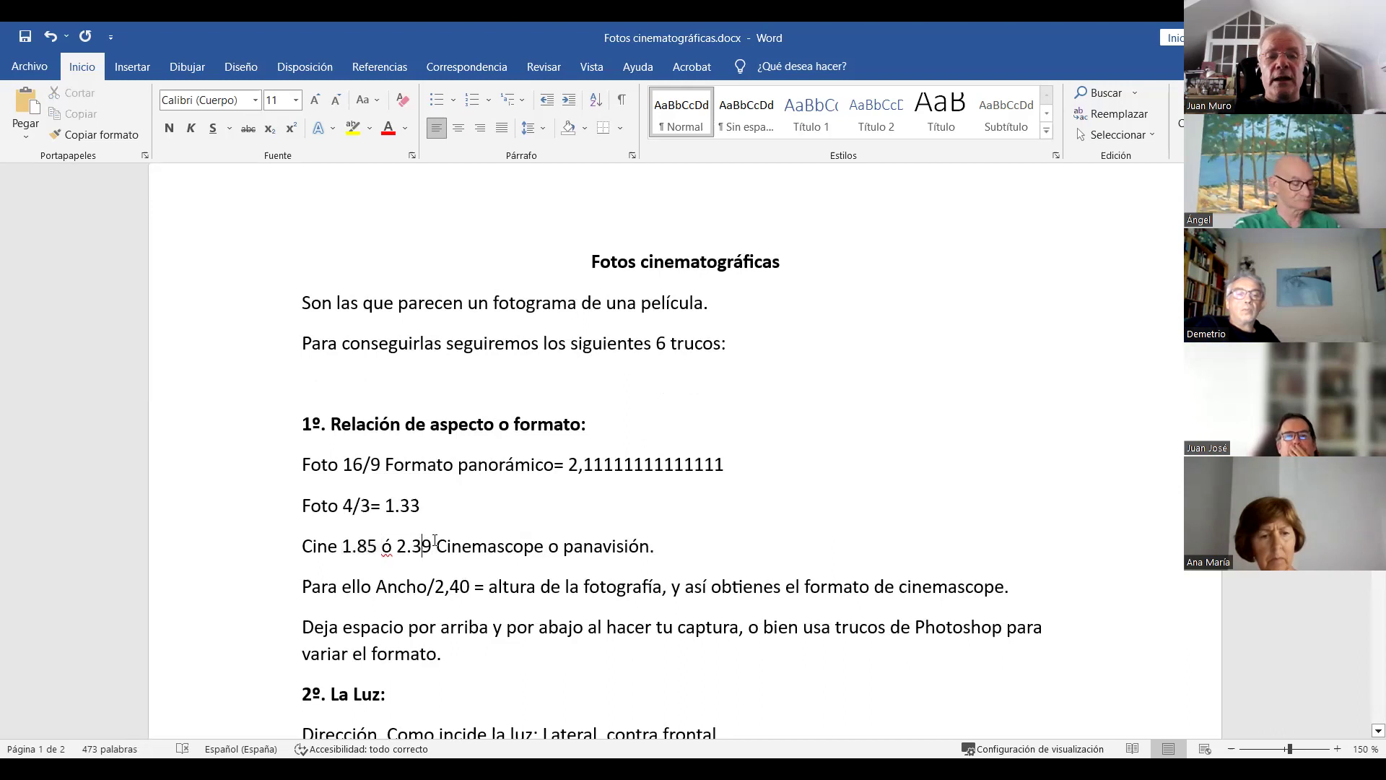
left_click_drag(436, 546, 399, 547)
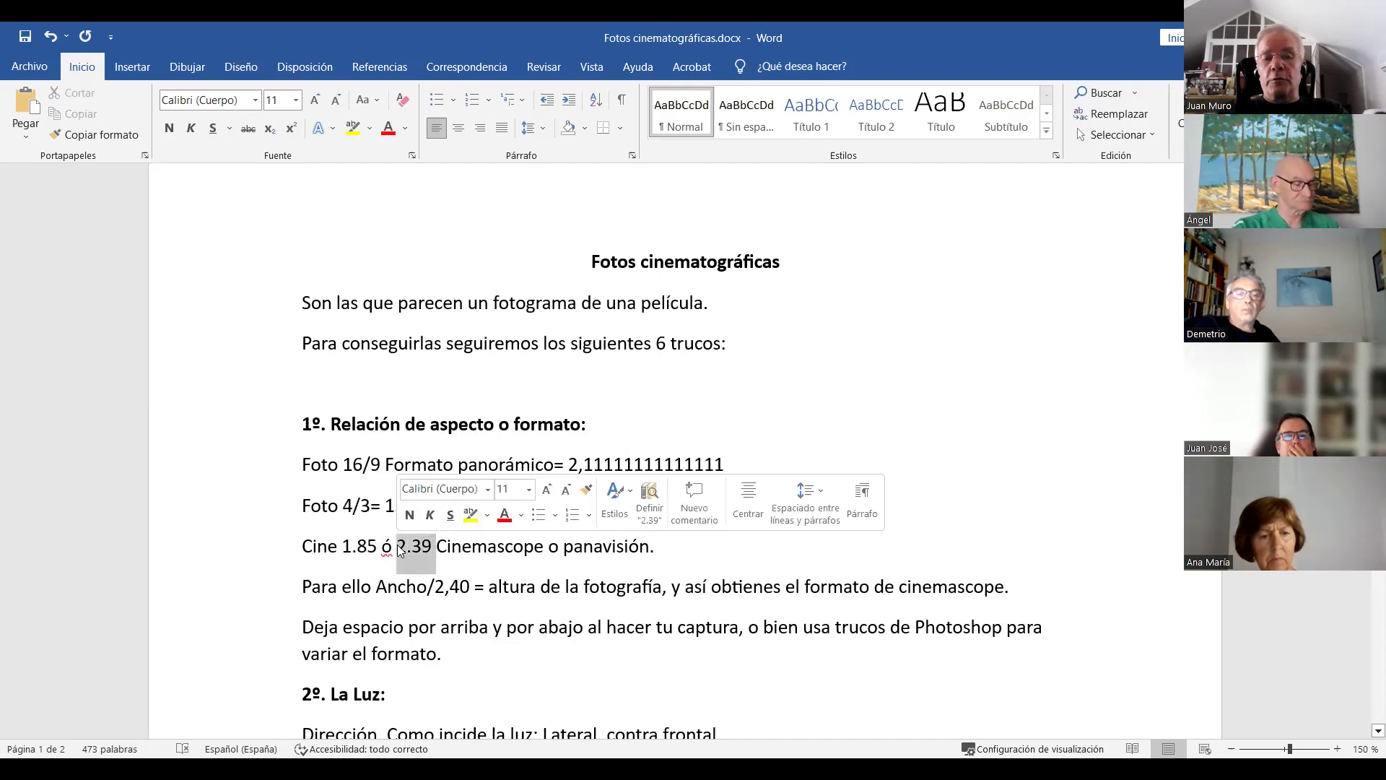
left_click(721, 579)
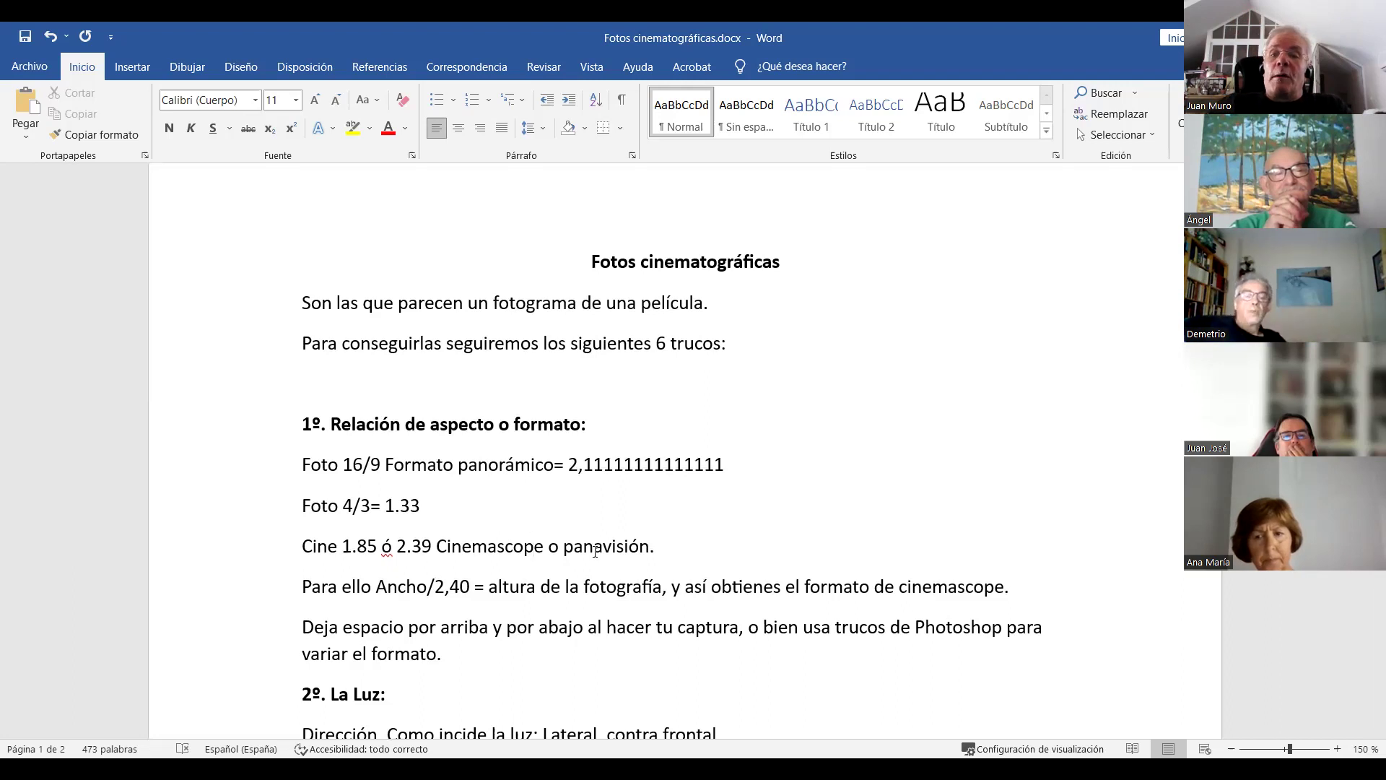
left_click(595, 593)
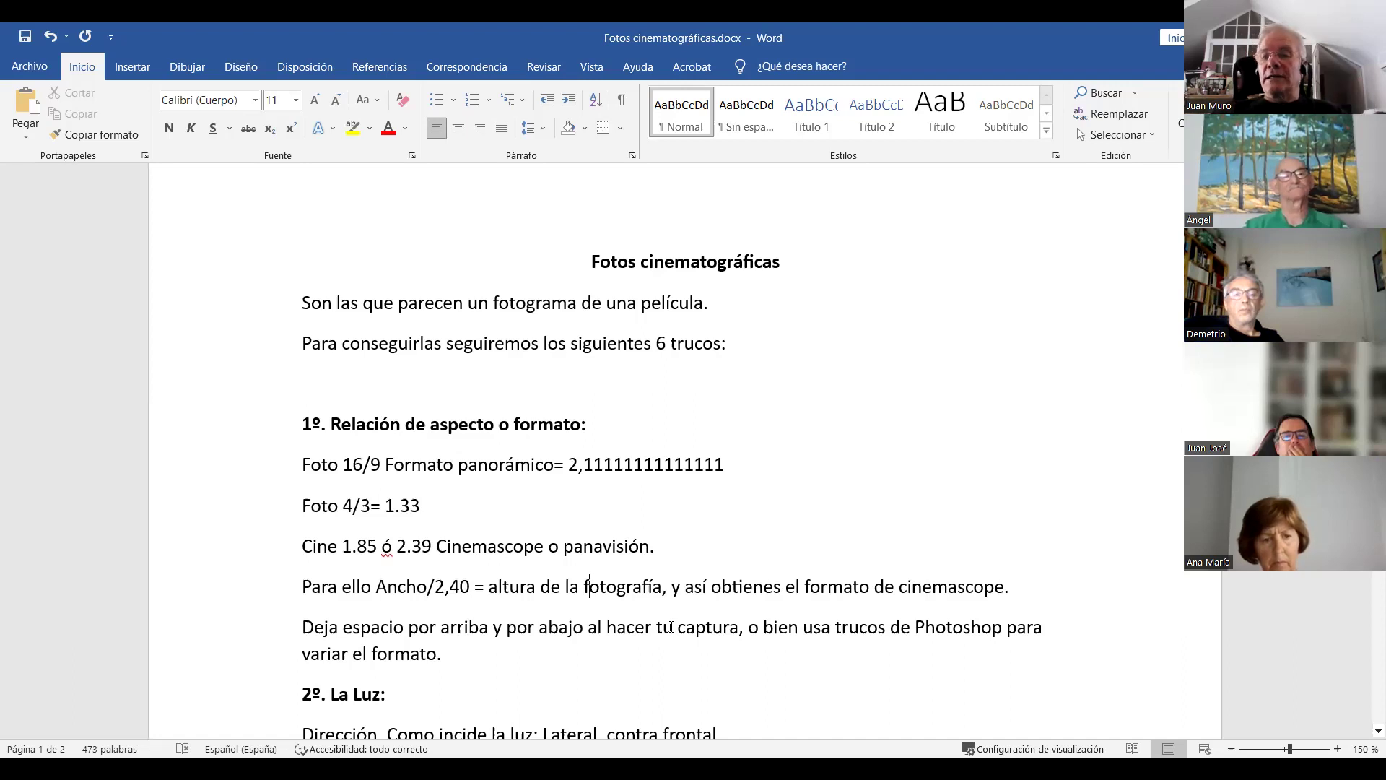
left_click(626, 609)
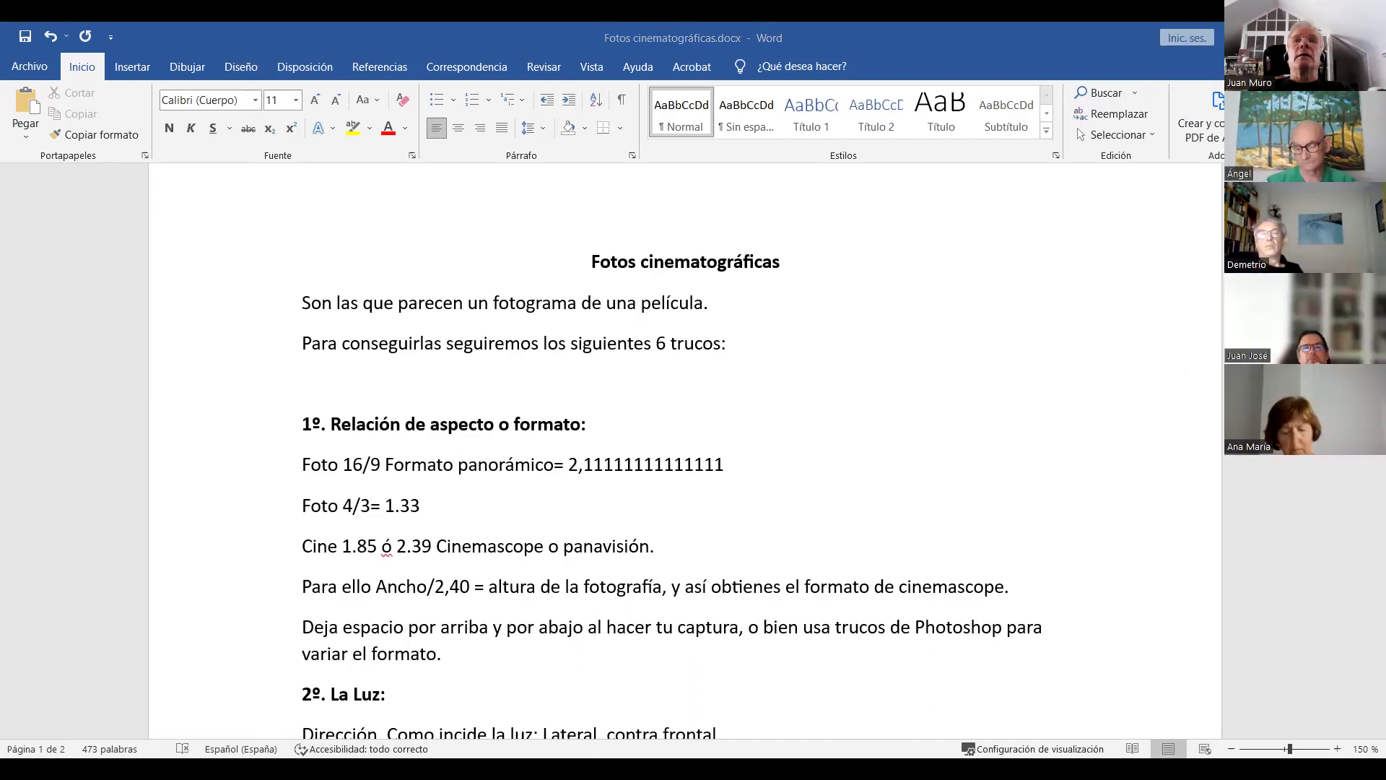
Switch to Chrome and close the pages for film grain images, the YouTube fog tutorial and the "niebla en photoshop" search
key("alt+Tab")
left_click(1137, 12)
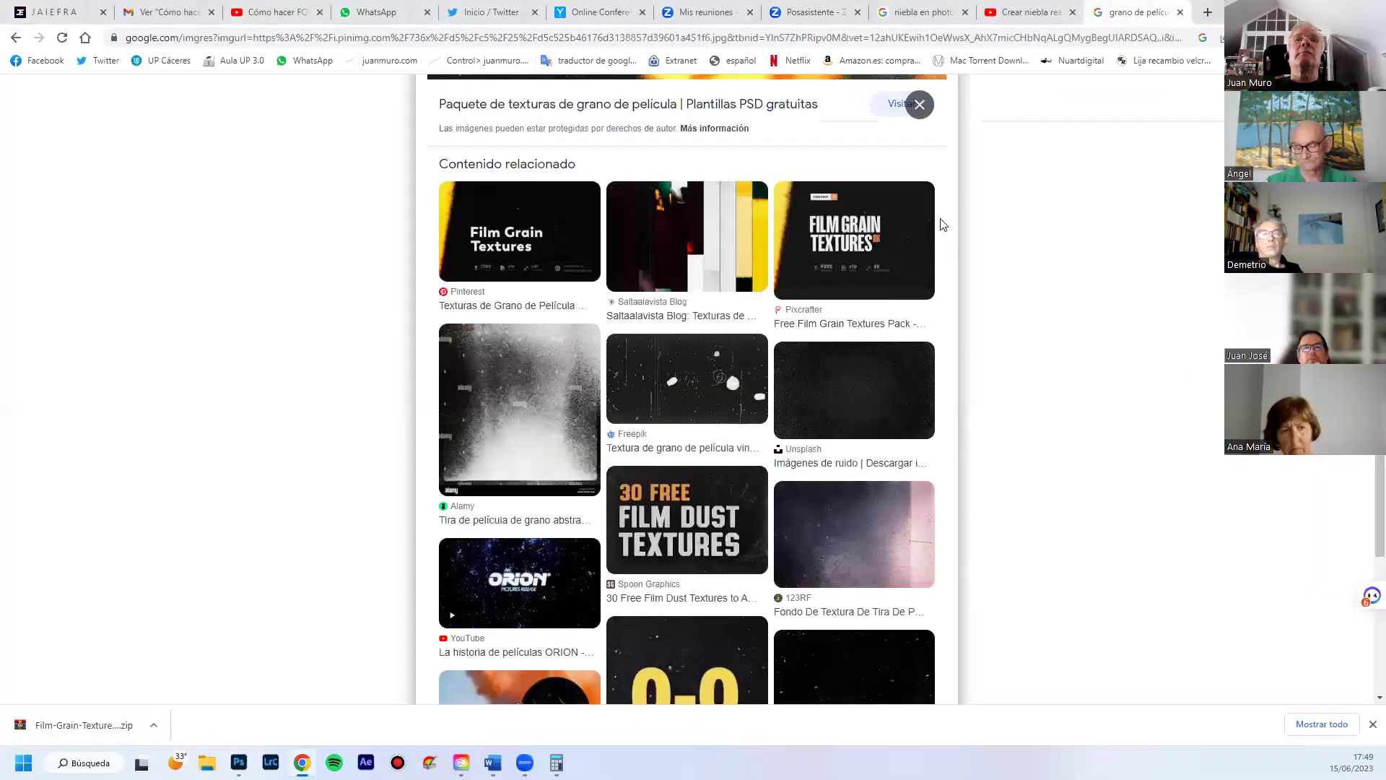
left_click(1180, 12)
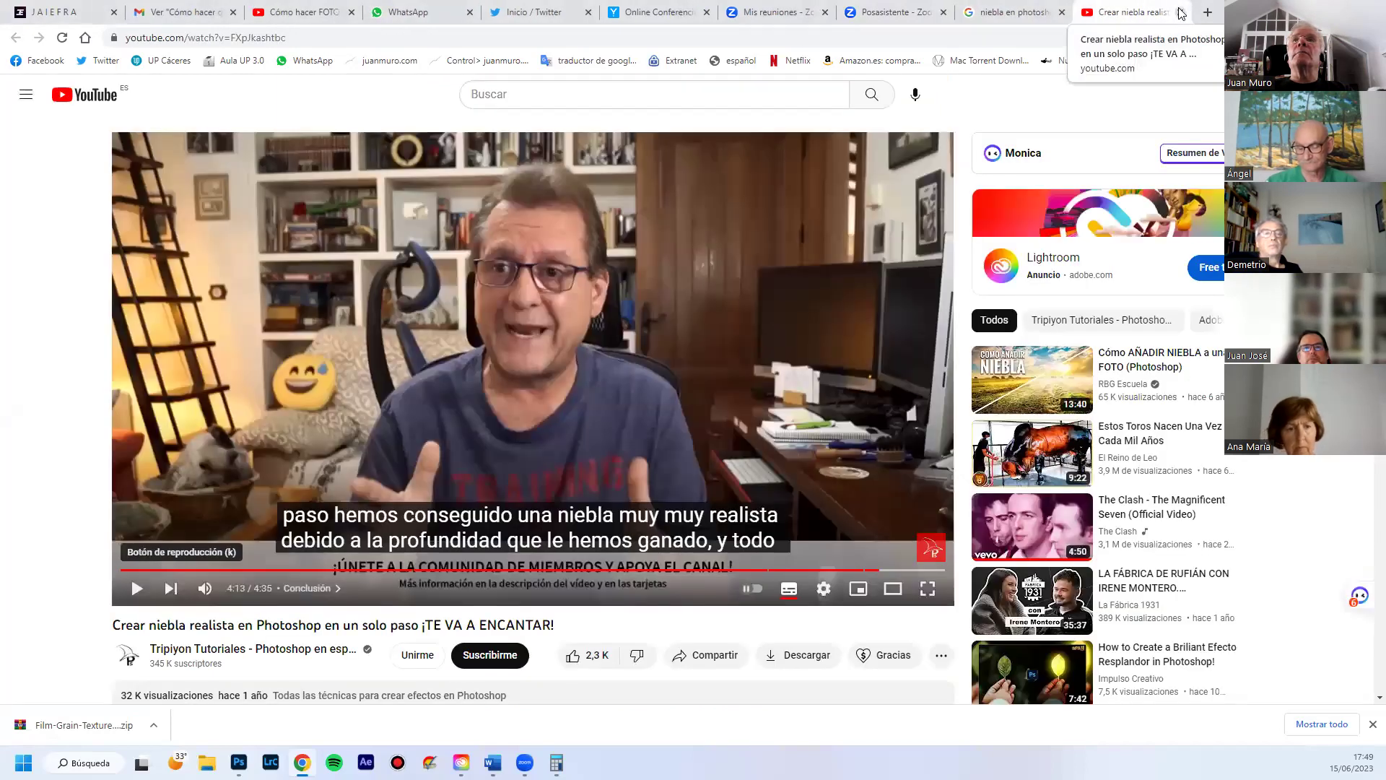
left_click(1178, 13)
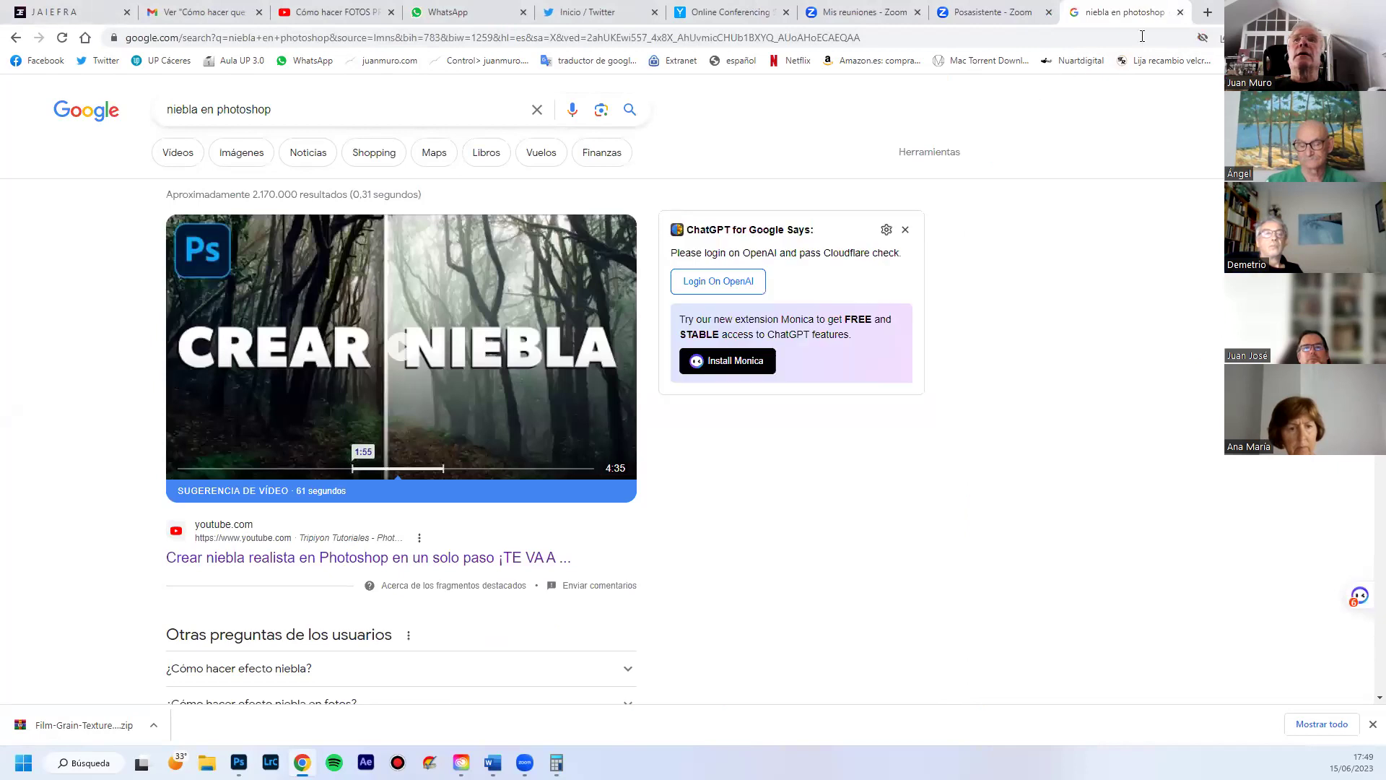
left_click(1180, 12)
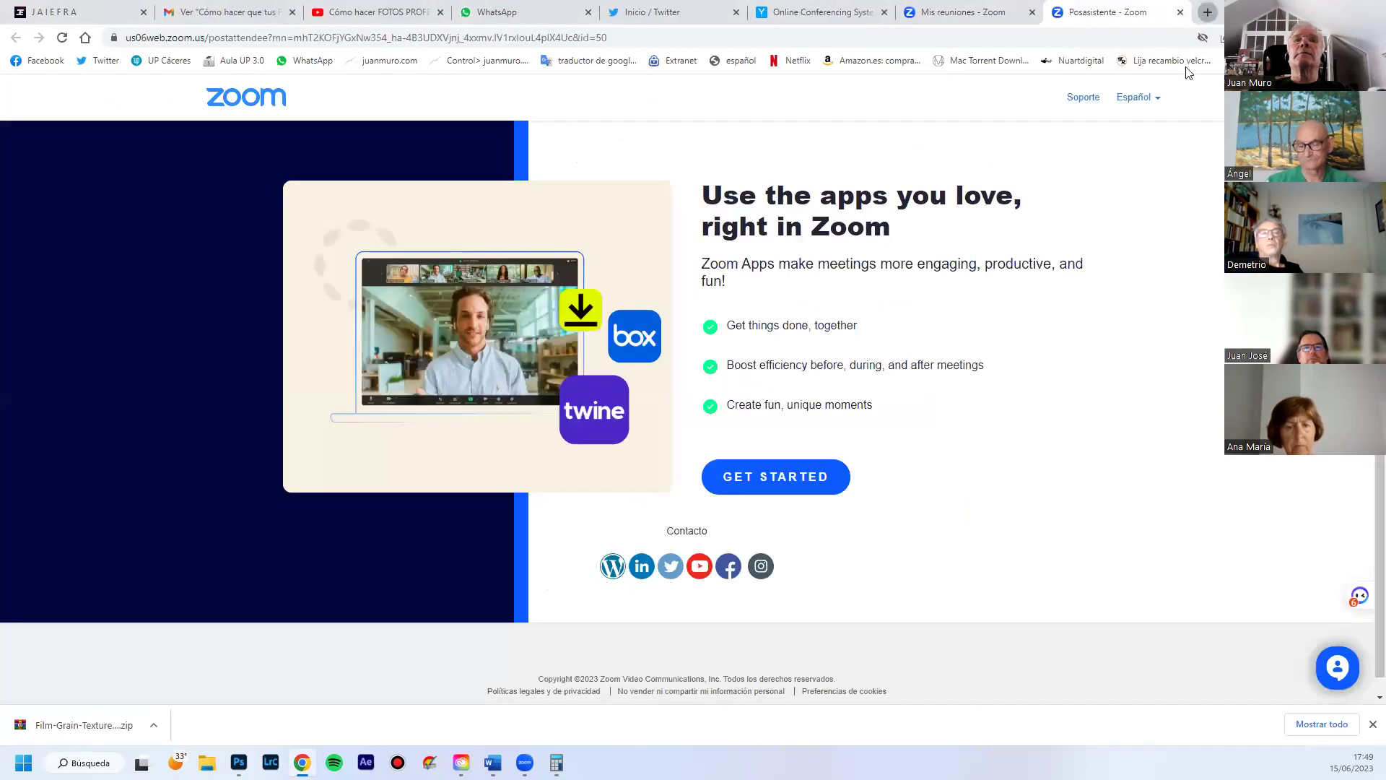
Search Google for "pexels" in a new tab and open the Pexels free stock photo site
key("ctrl+t")
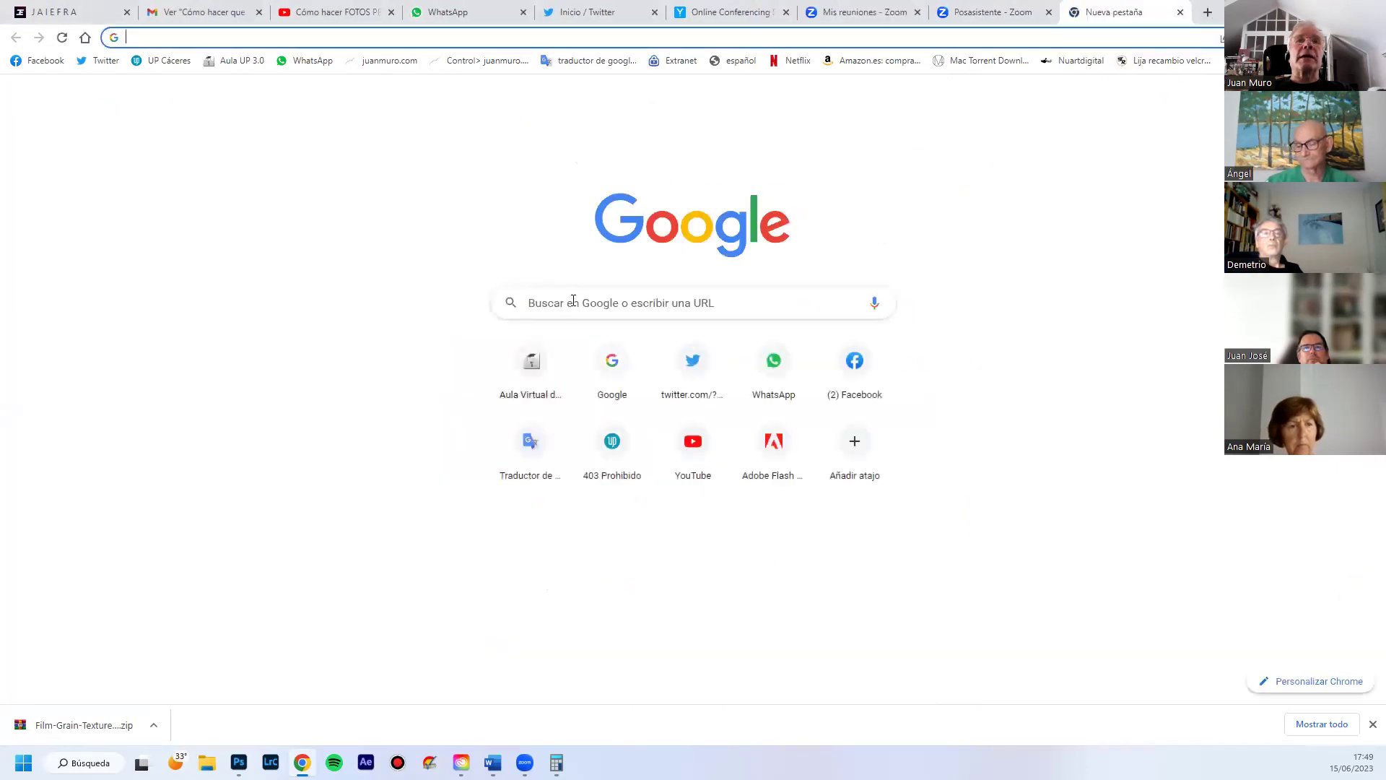
left_click(573, 299)
type("pexels")
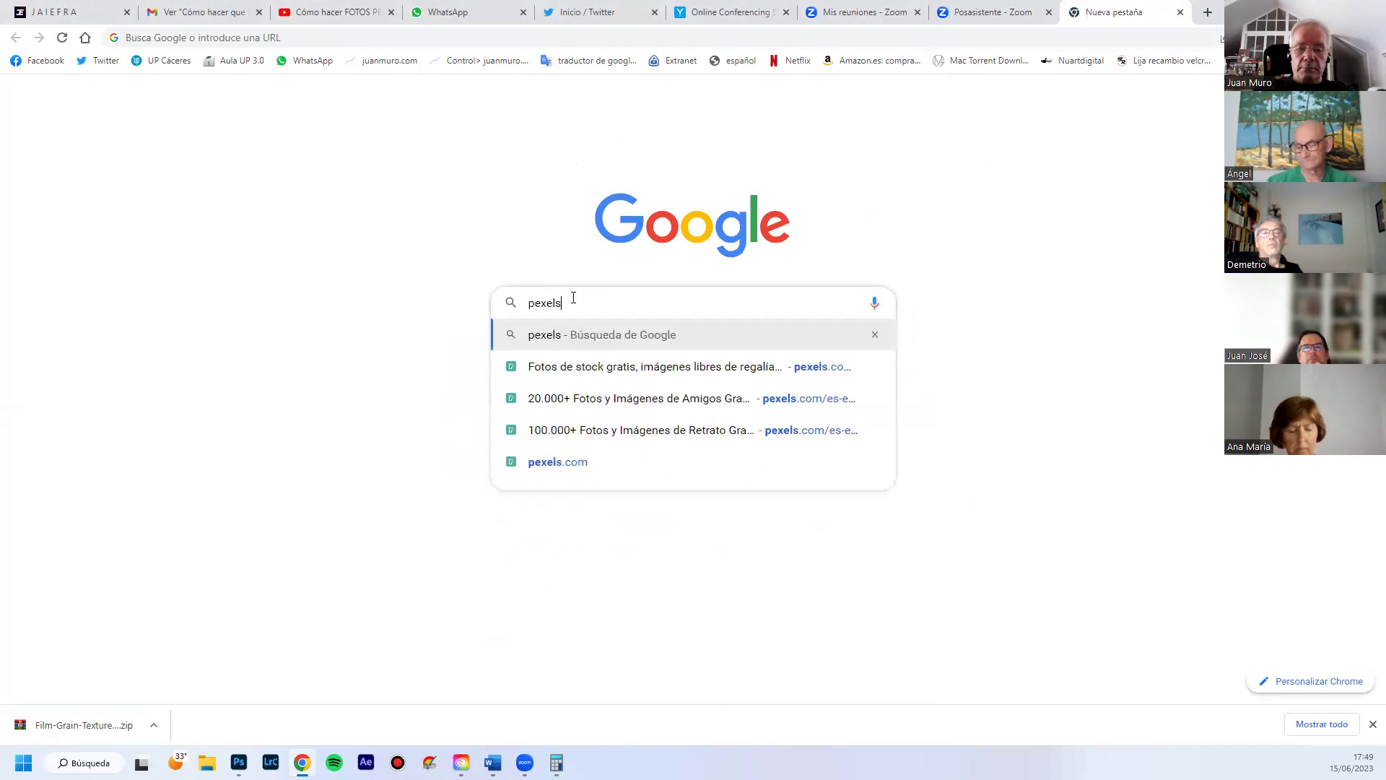
key("Return")
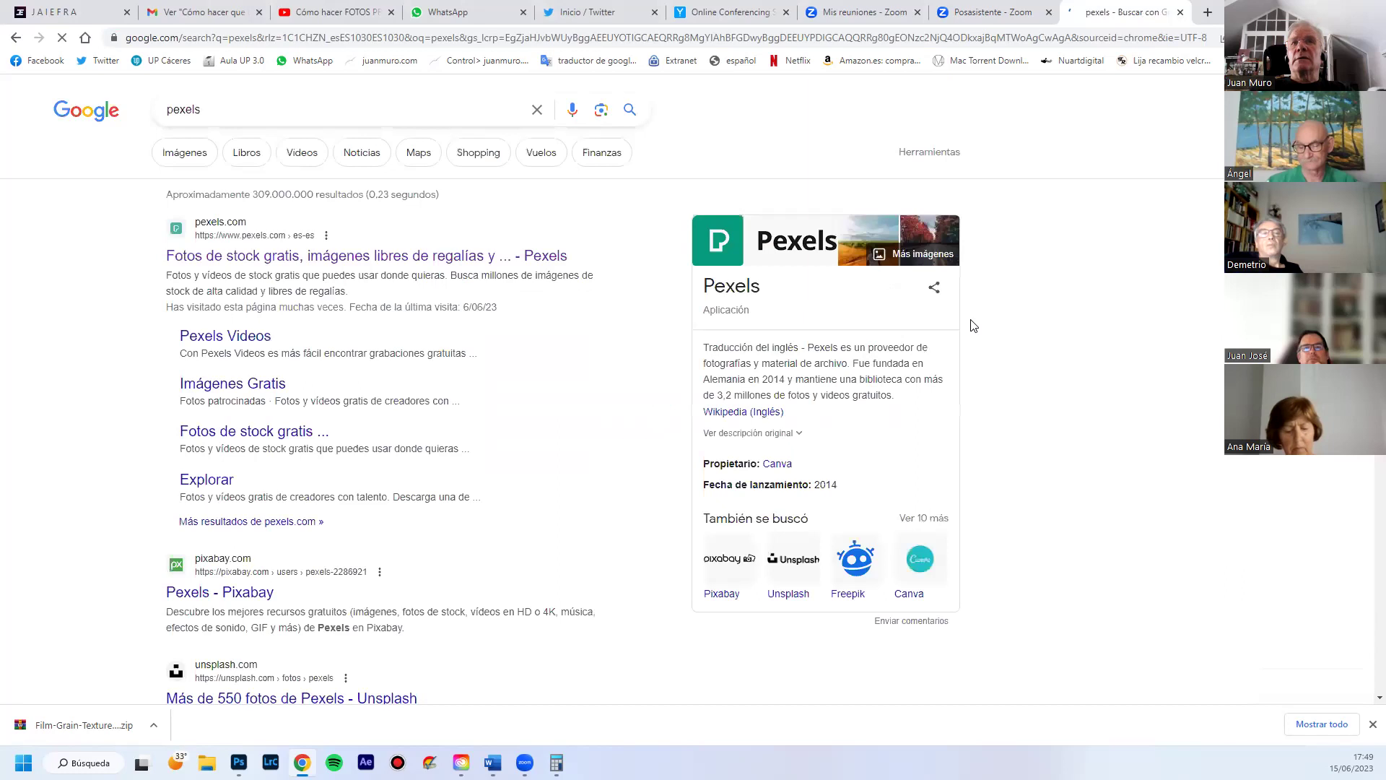
left_click(397, 256)
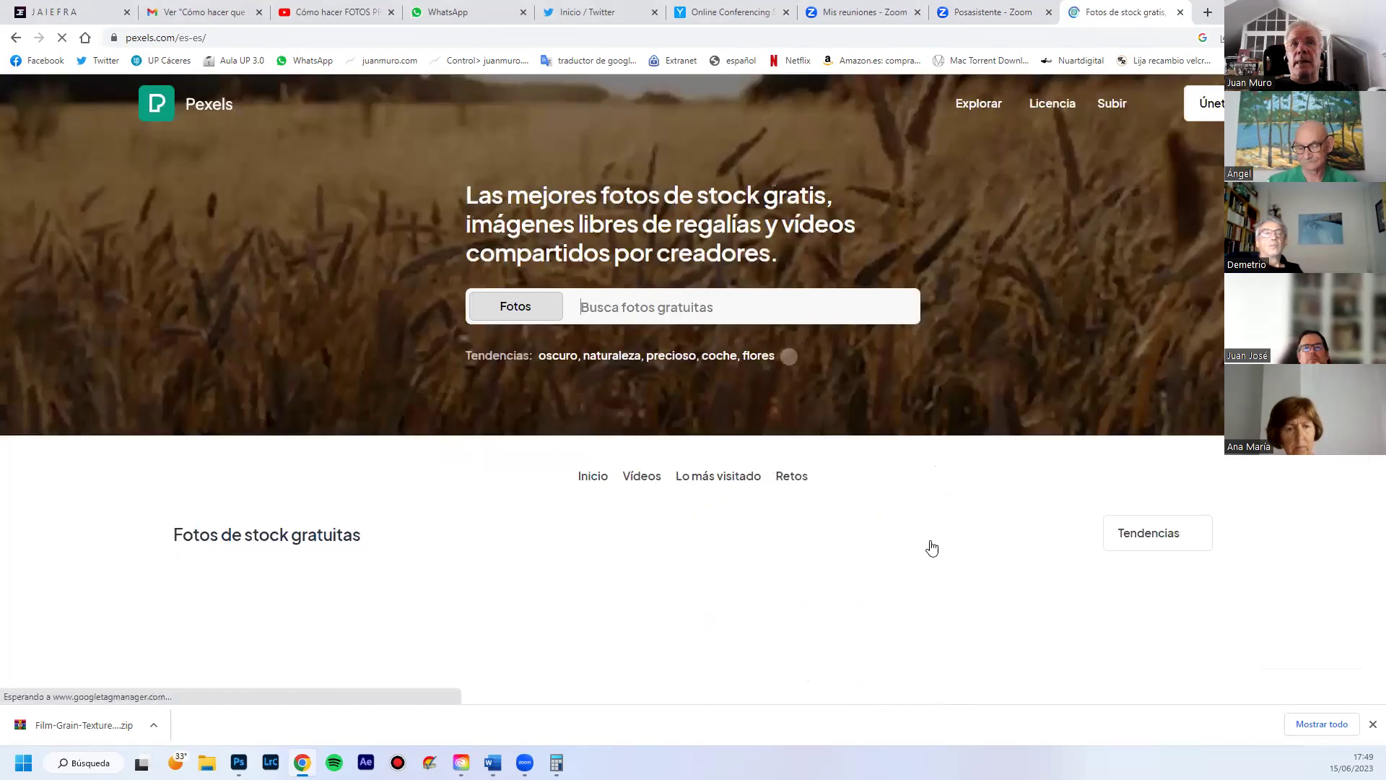
Browse the free stock photos on the Pexels home page for a picture suited to a cinematic crop
scroll(900, 543, "down", 4)
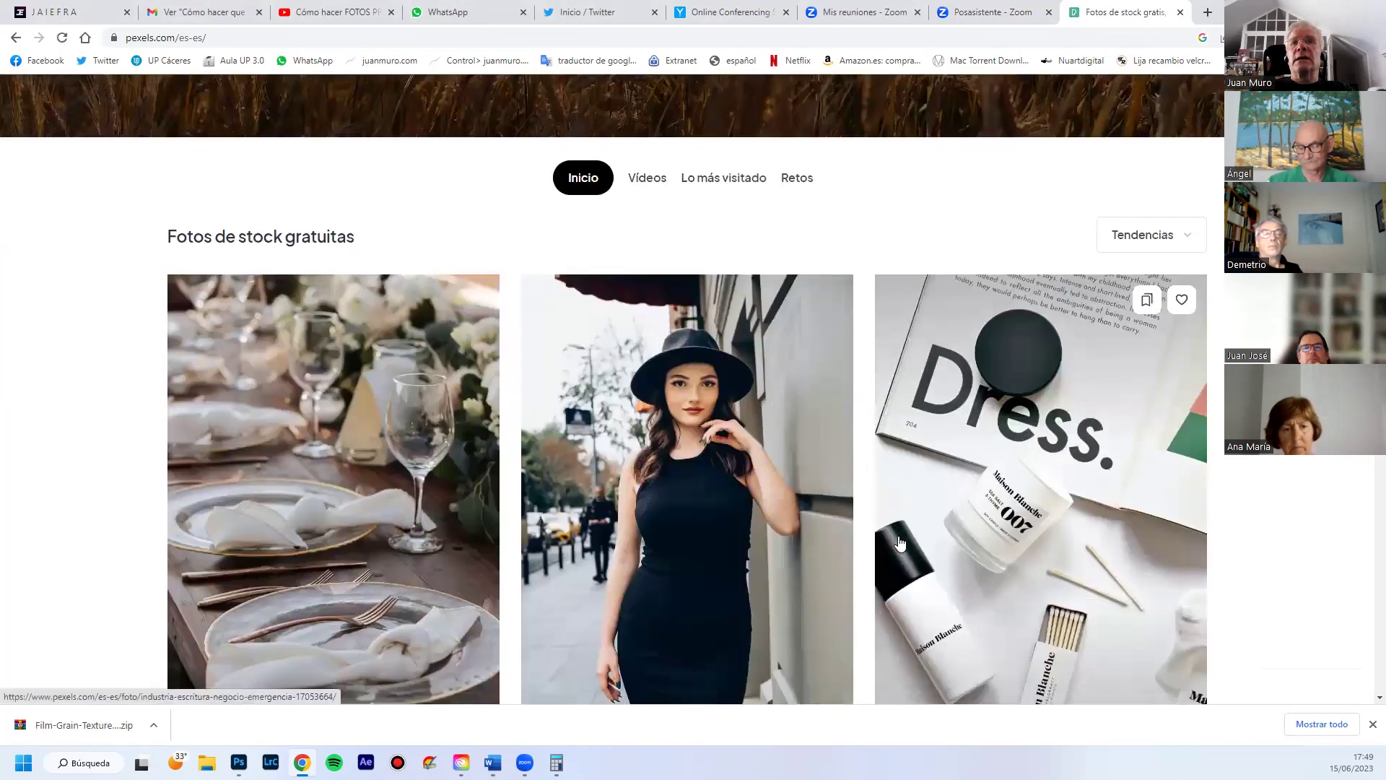
scroll(900, 543, "down", 5)
scroll(899, 543, "down", 4)
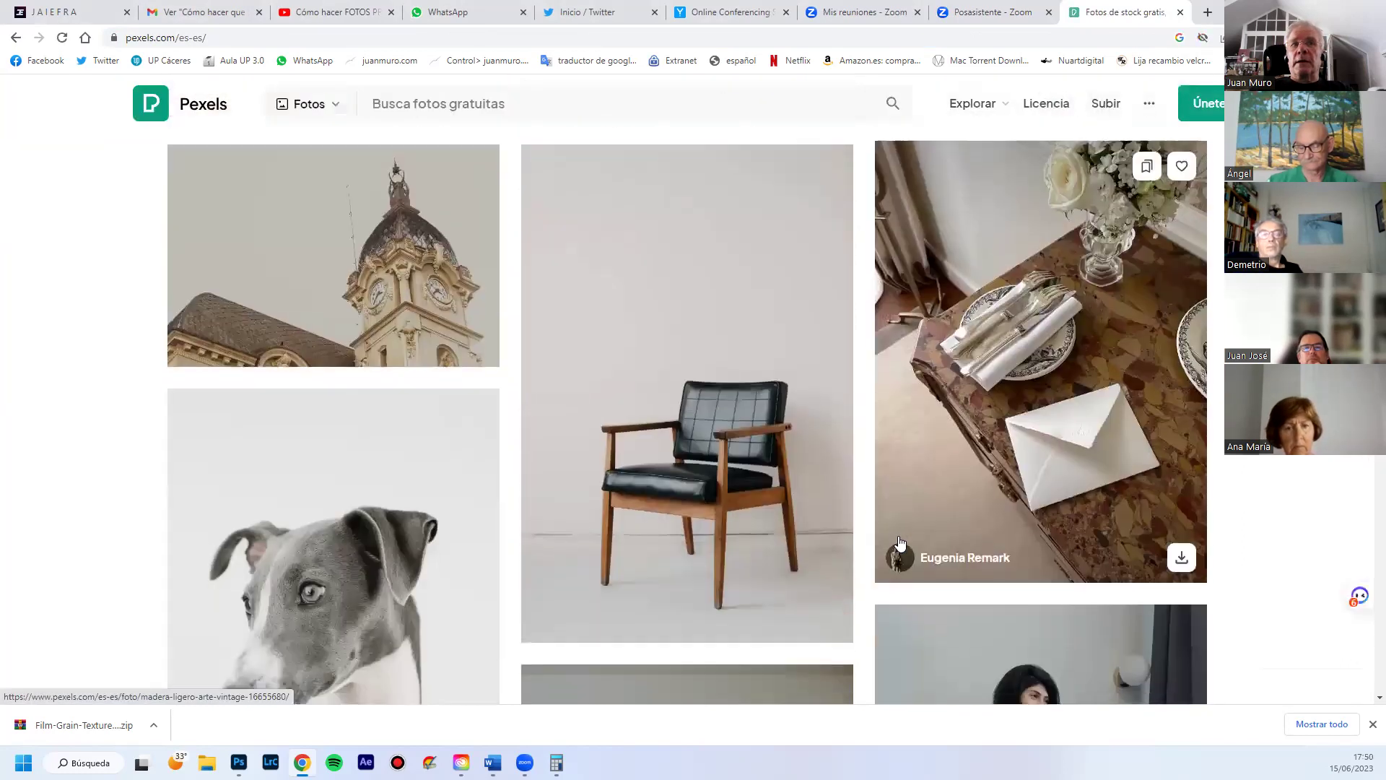
scroll(899, 543, "down", 4)
scroll(899, 543, "down", 5)
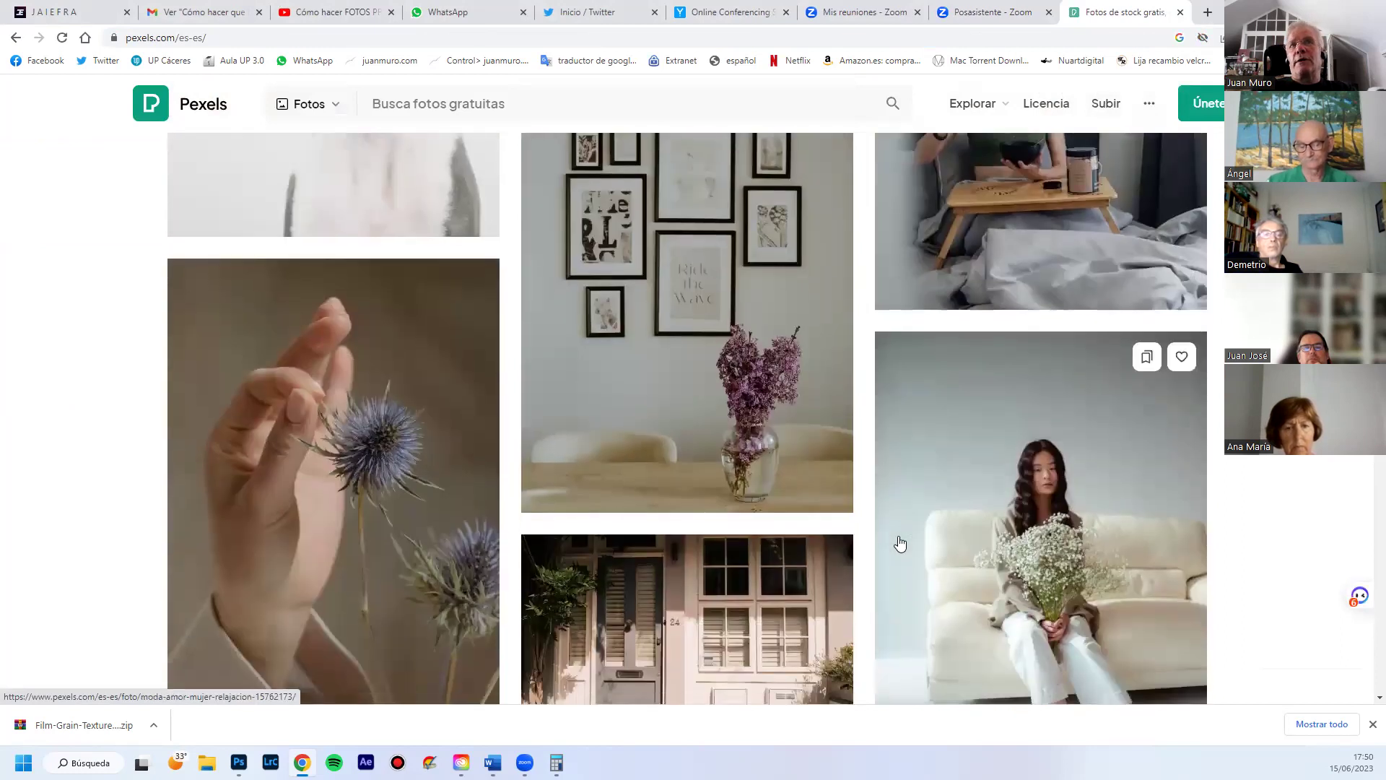
scroll(899, 543, "down", 1)
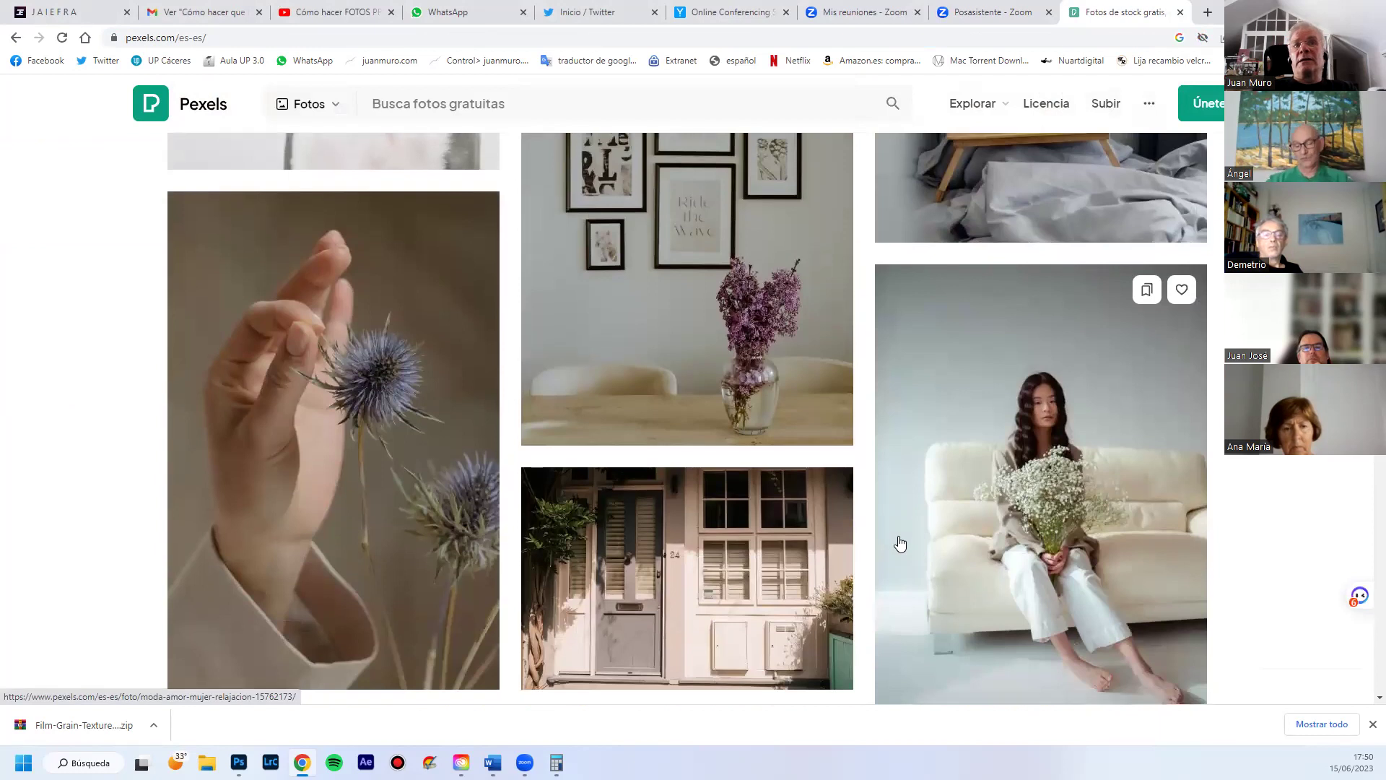
scroll(900, 542, "down", 4)
scroll(899, 543, "down", 4)
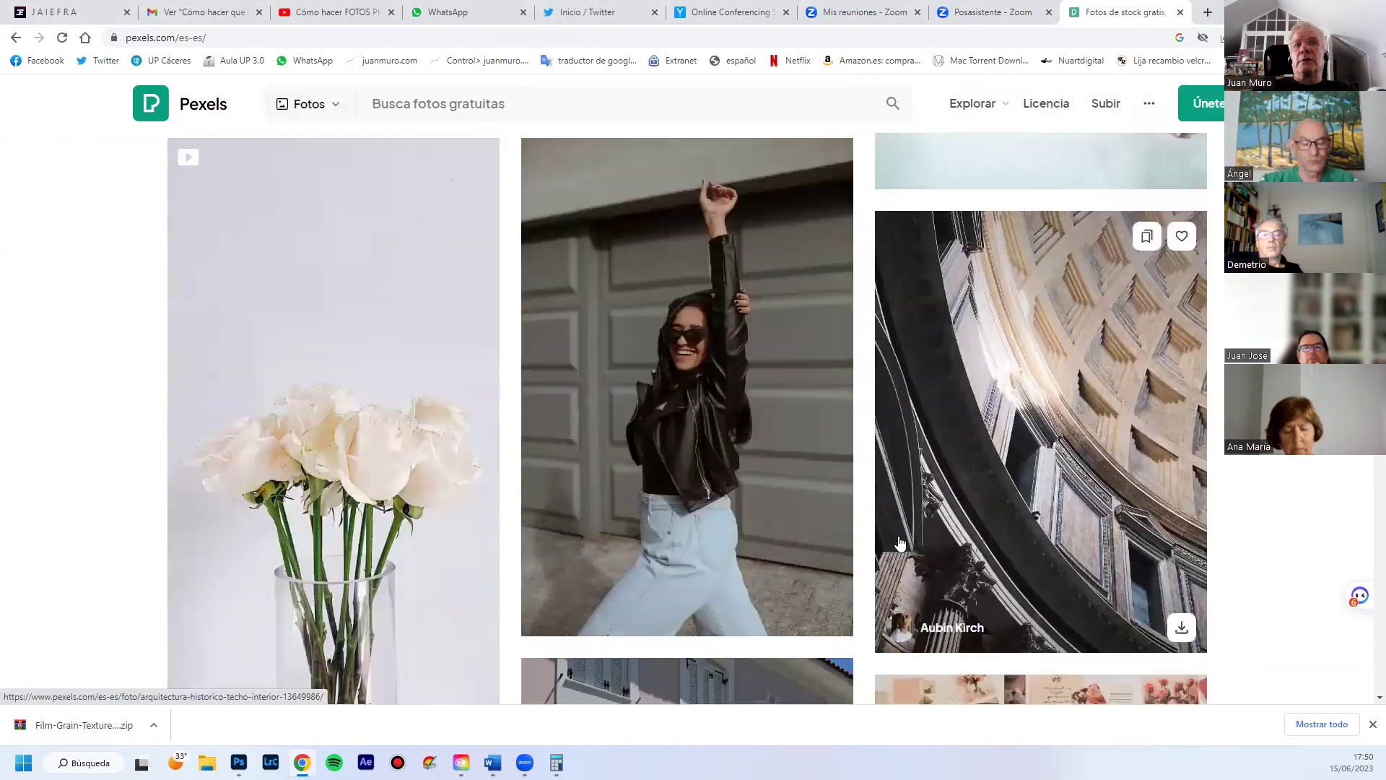
scroll(899, 542, "down", 5)
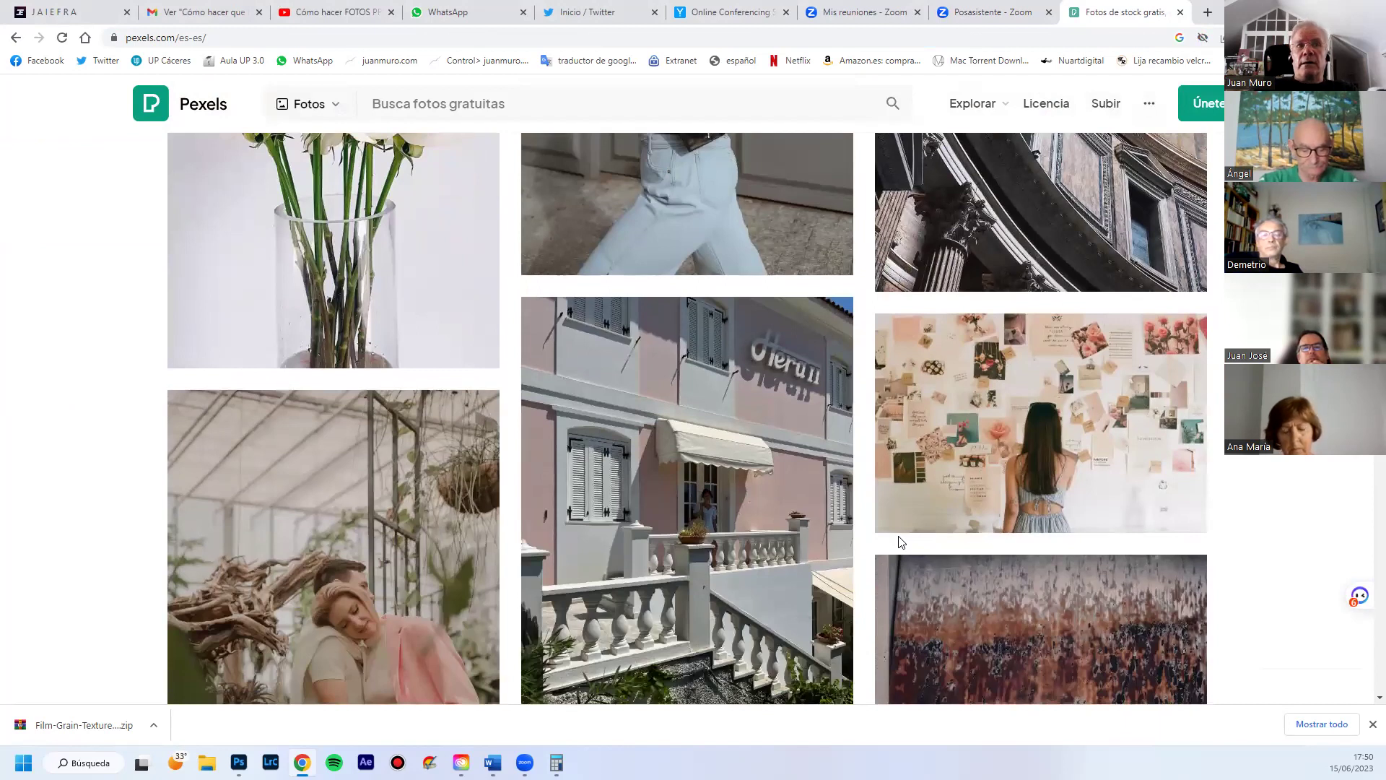
scroll(830, 498, "down", 2)
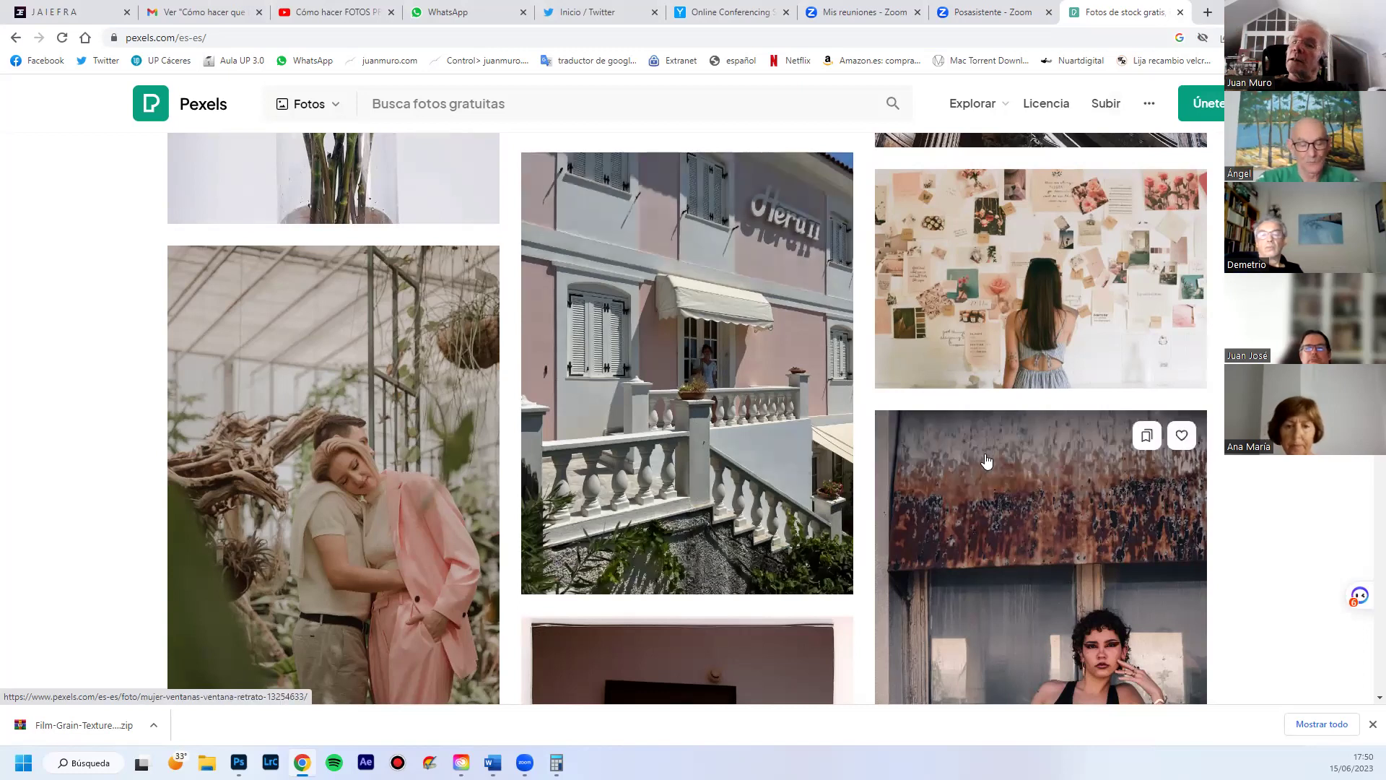
scroll(950, 464, "down", 5)
scroll(950, 464, "down", 4)
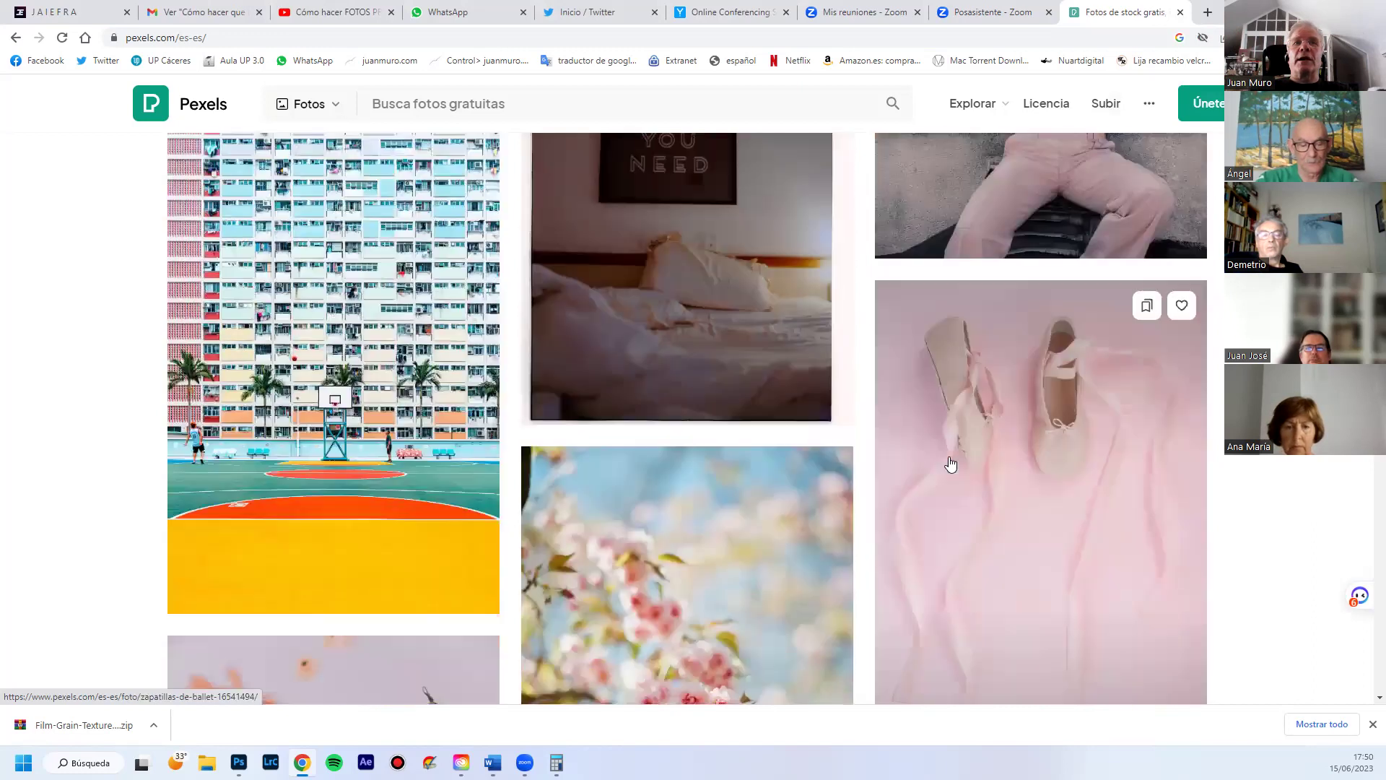
scroll(950, 464, "down", 10)
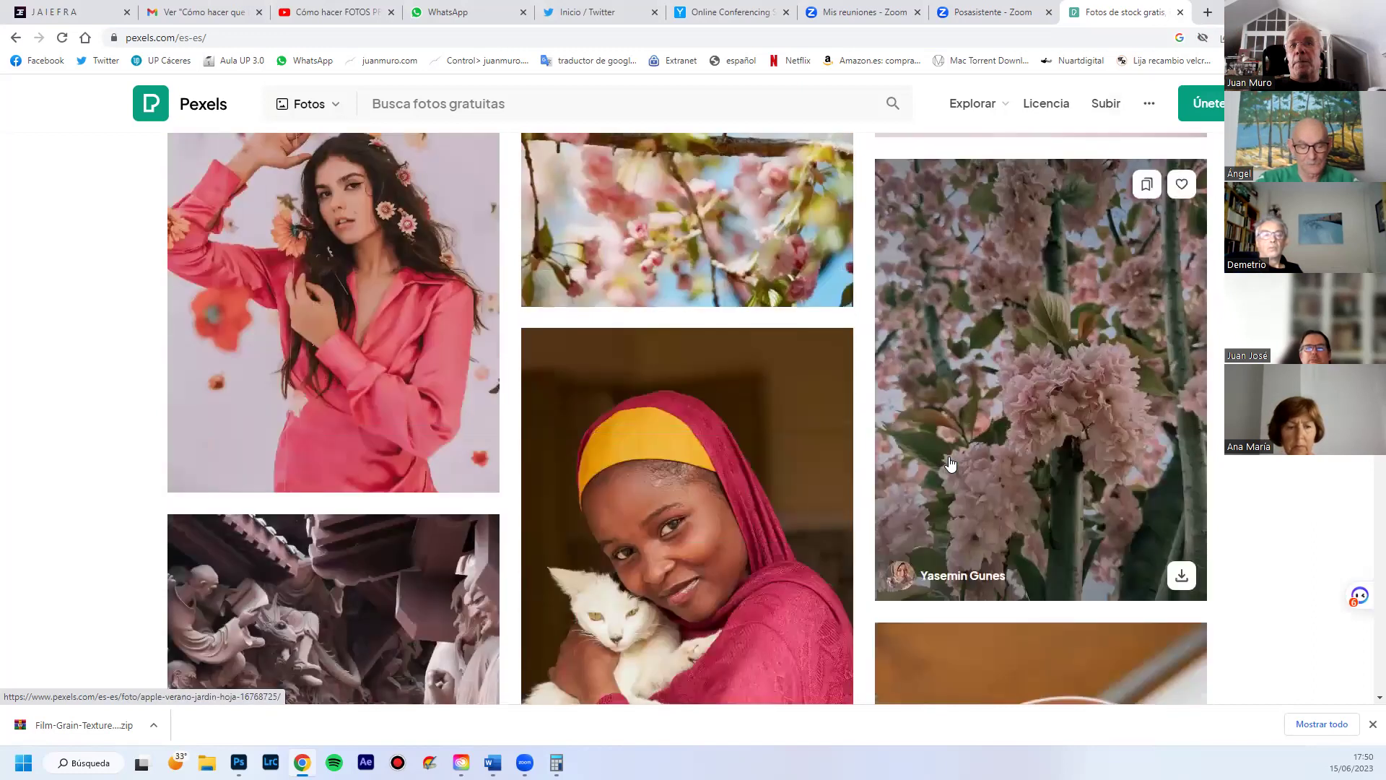
scroll(950, 464, "down", 12)
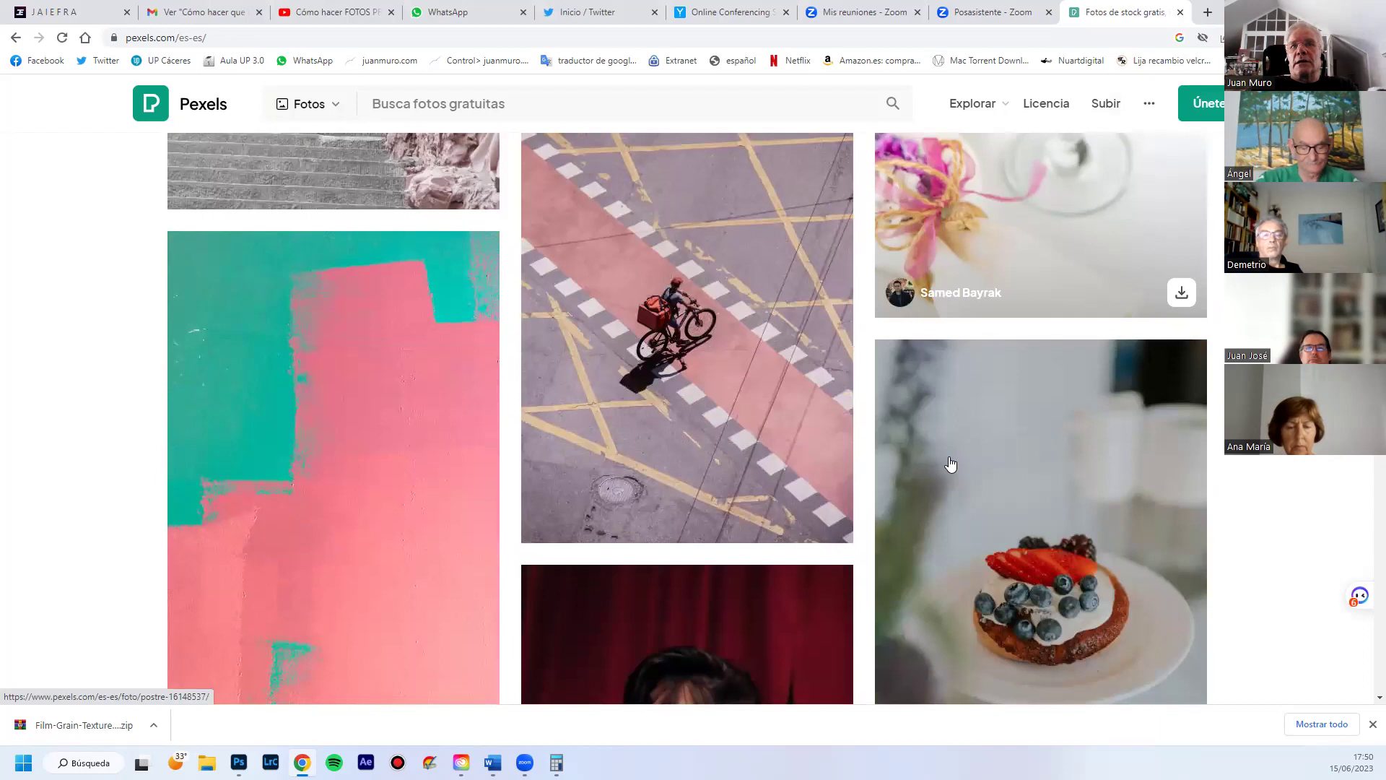
scroll(950, 464, "down", 7)
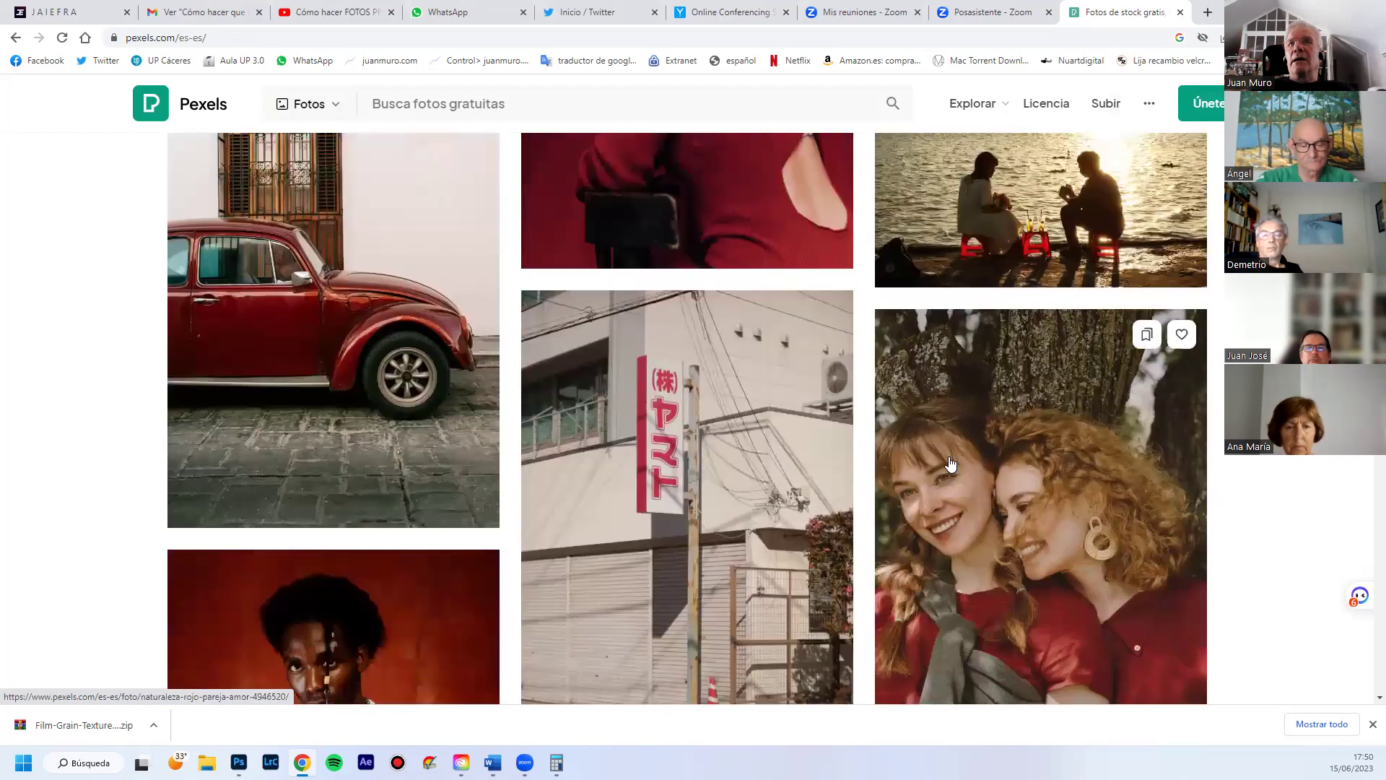
scroll(950, 464, "up", 3)
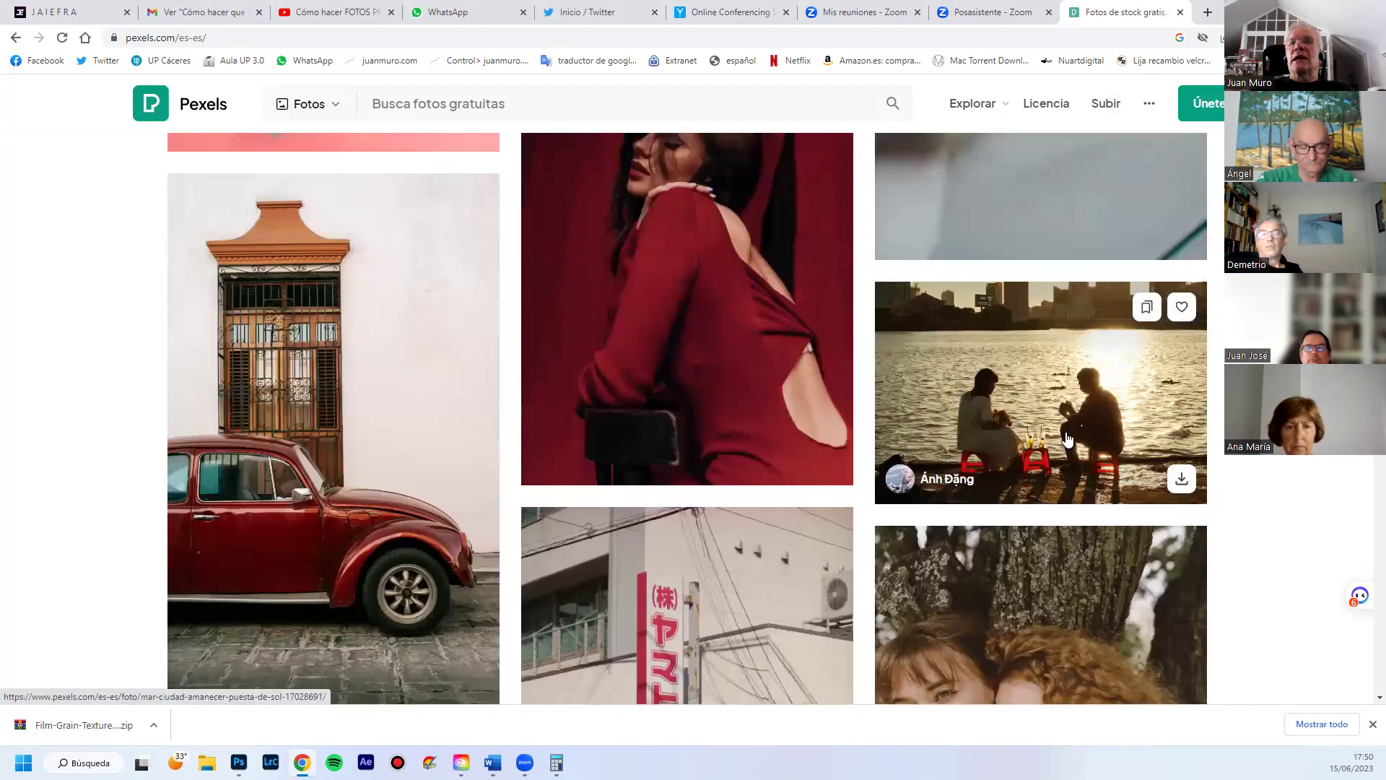
Download the sunset photo of the couple sitting by the water from Pexels and open it in Photoshop
left_click(1087, 424)
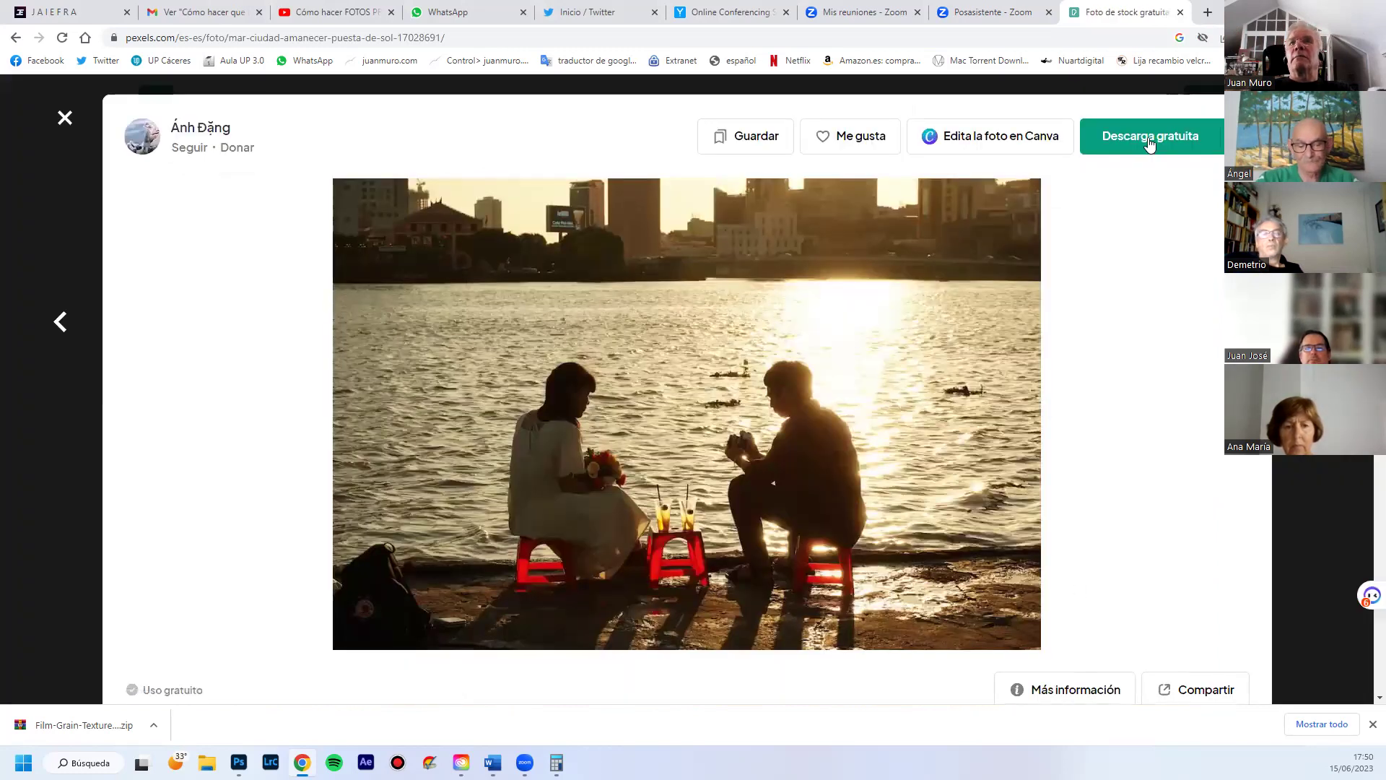
left_click(1151, 140)
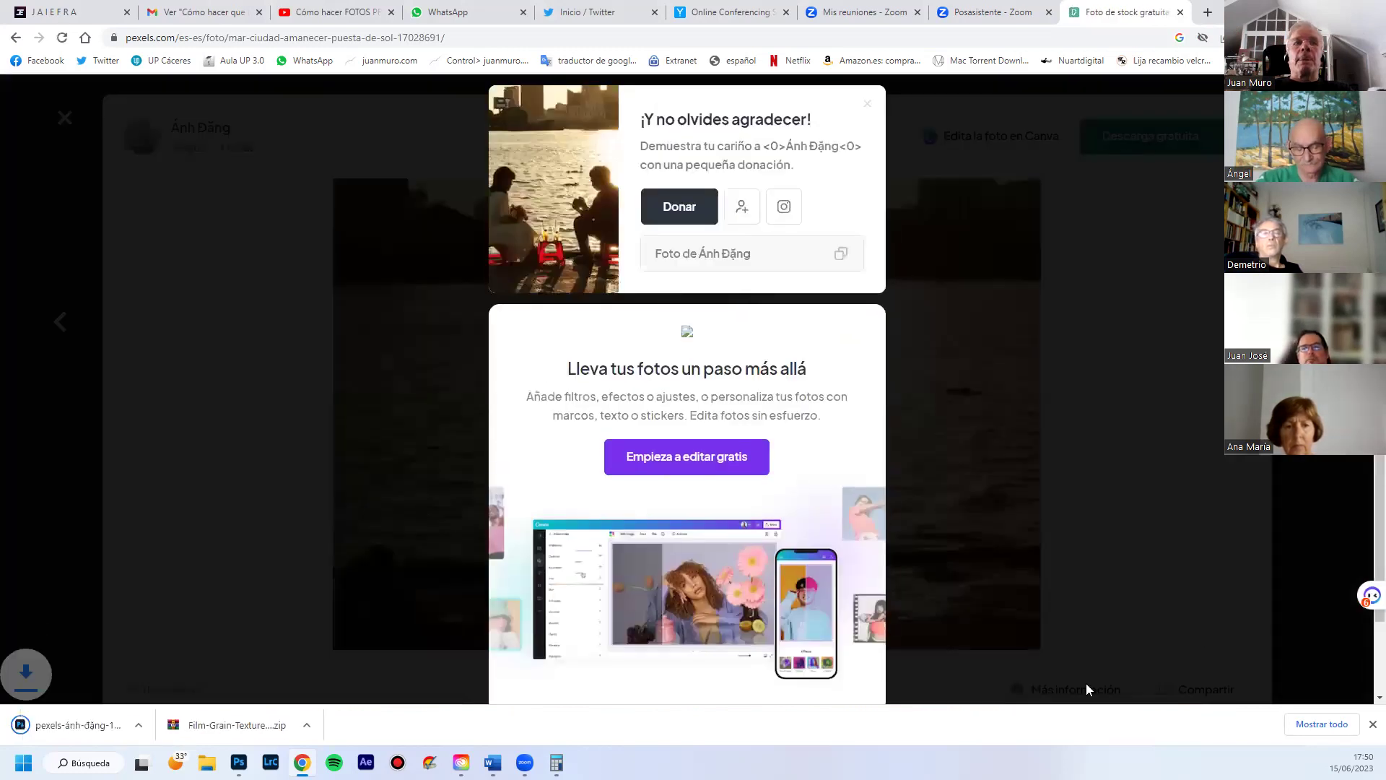
left_click(74, 734)
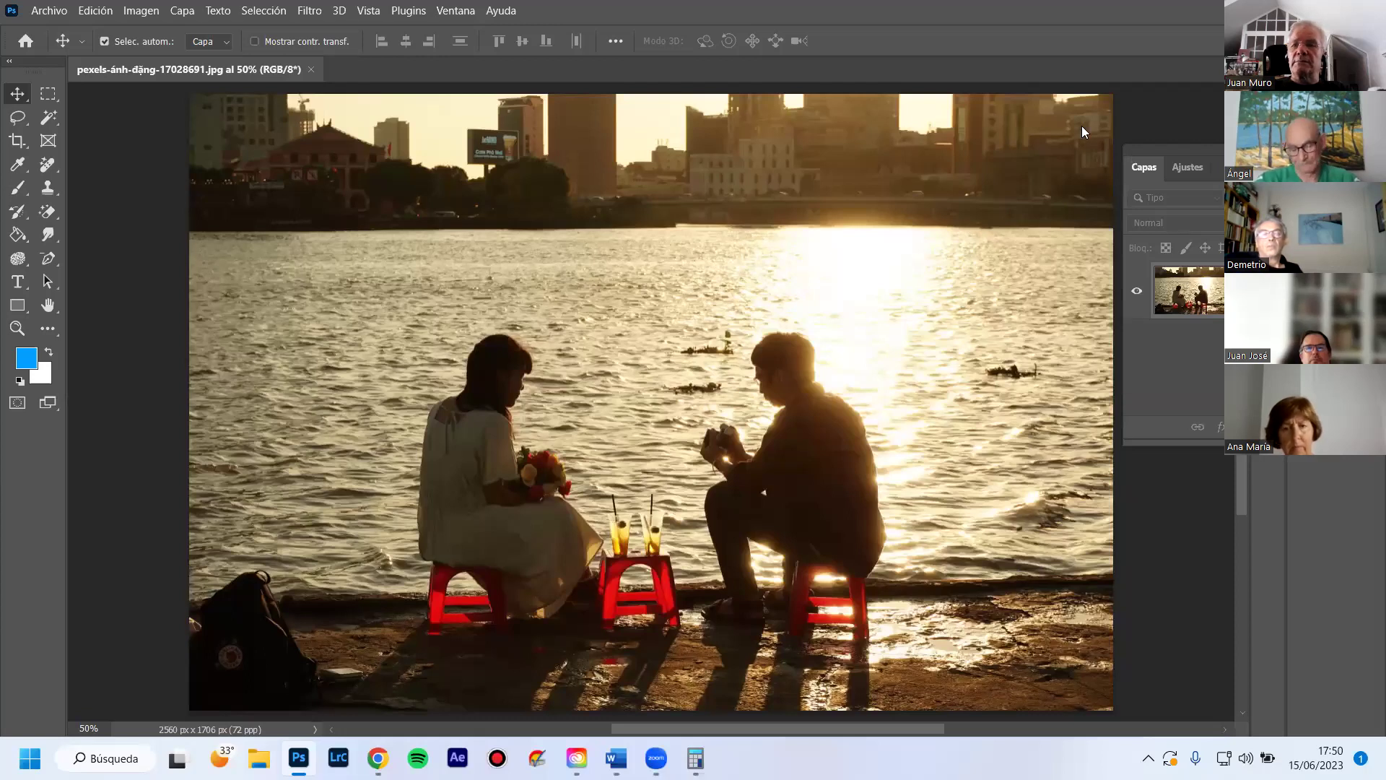
Collapse the toolbar to a single column and dock the floating Capas and Ajustes panel group beside it
left_click_drag(1290, 150, 249, 183)
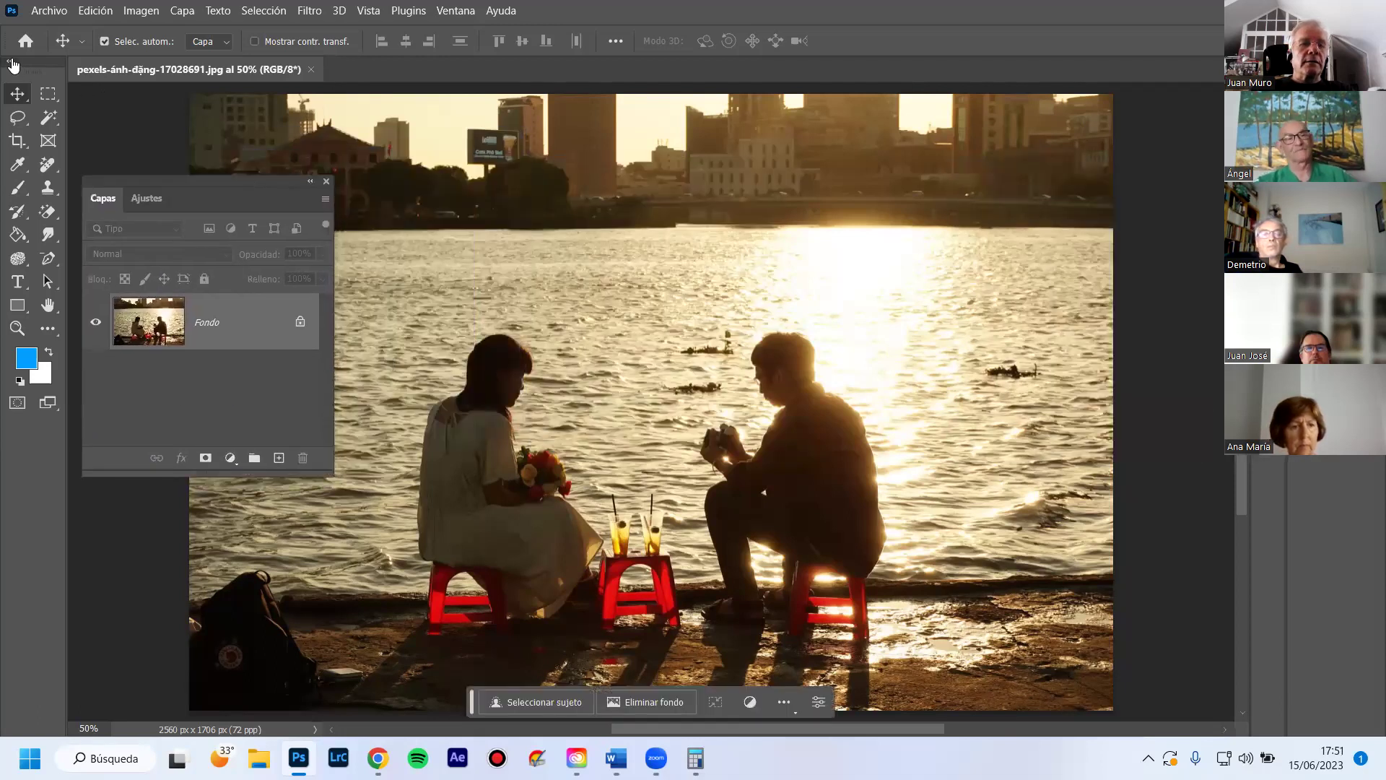
left_click(11, 62)
left_click_drag(165, 183, 52, 145)
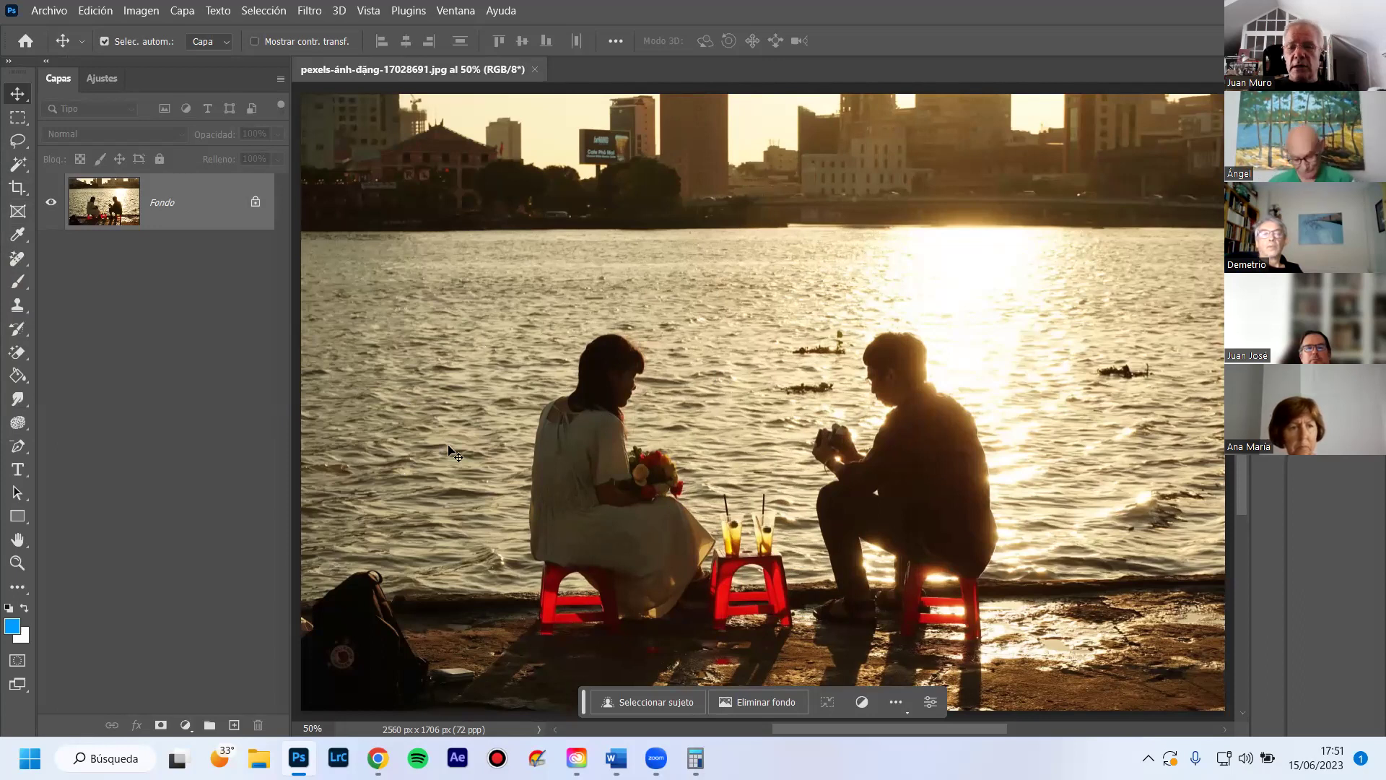
Open the Image Size settings (Tamaño de imagen) for the sunset photo
key("ctrl+minus")
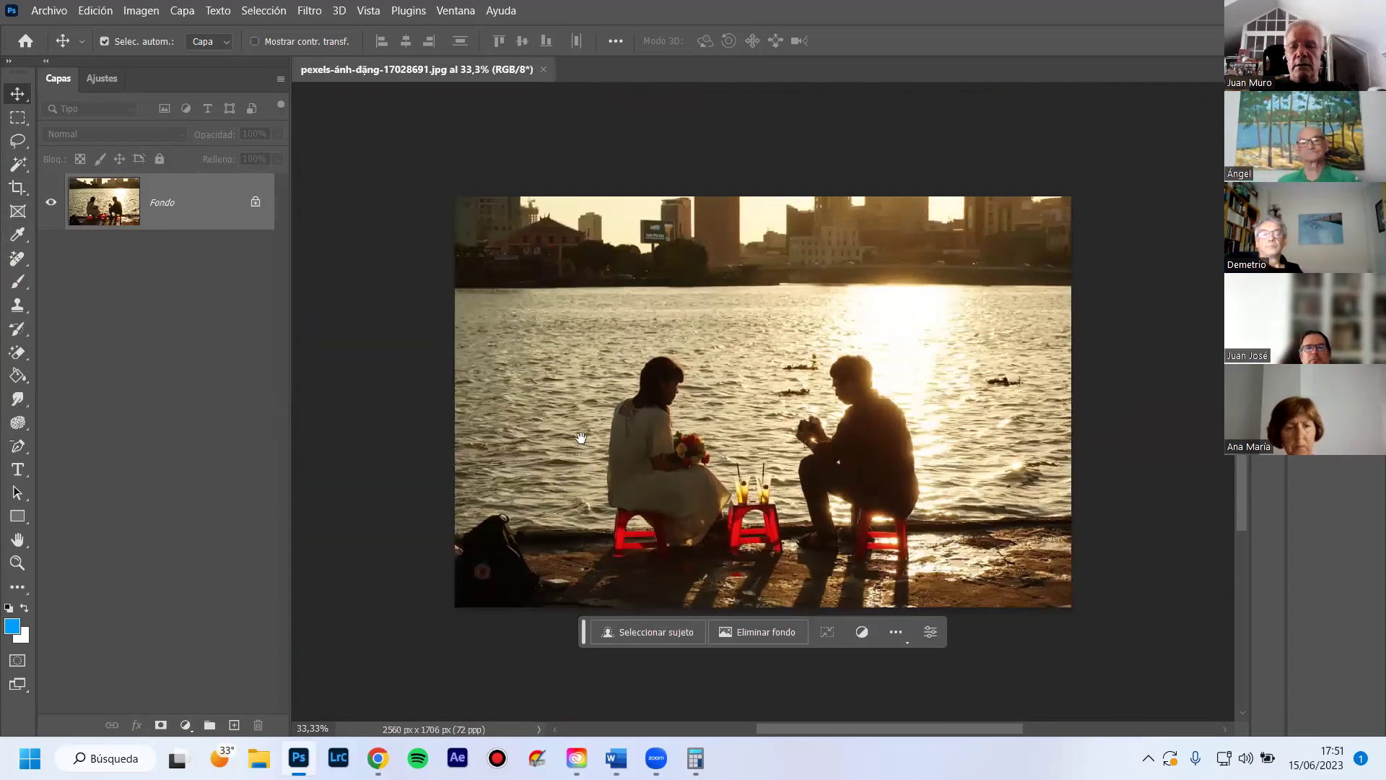
left_click_drag(667, 439, 621, 434)
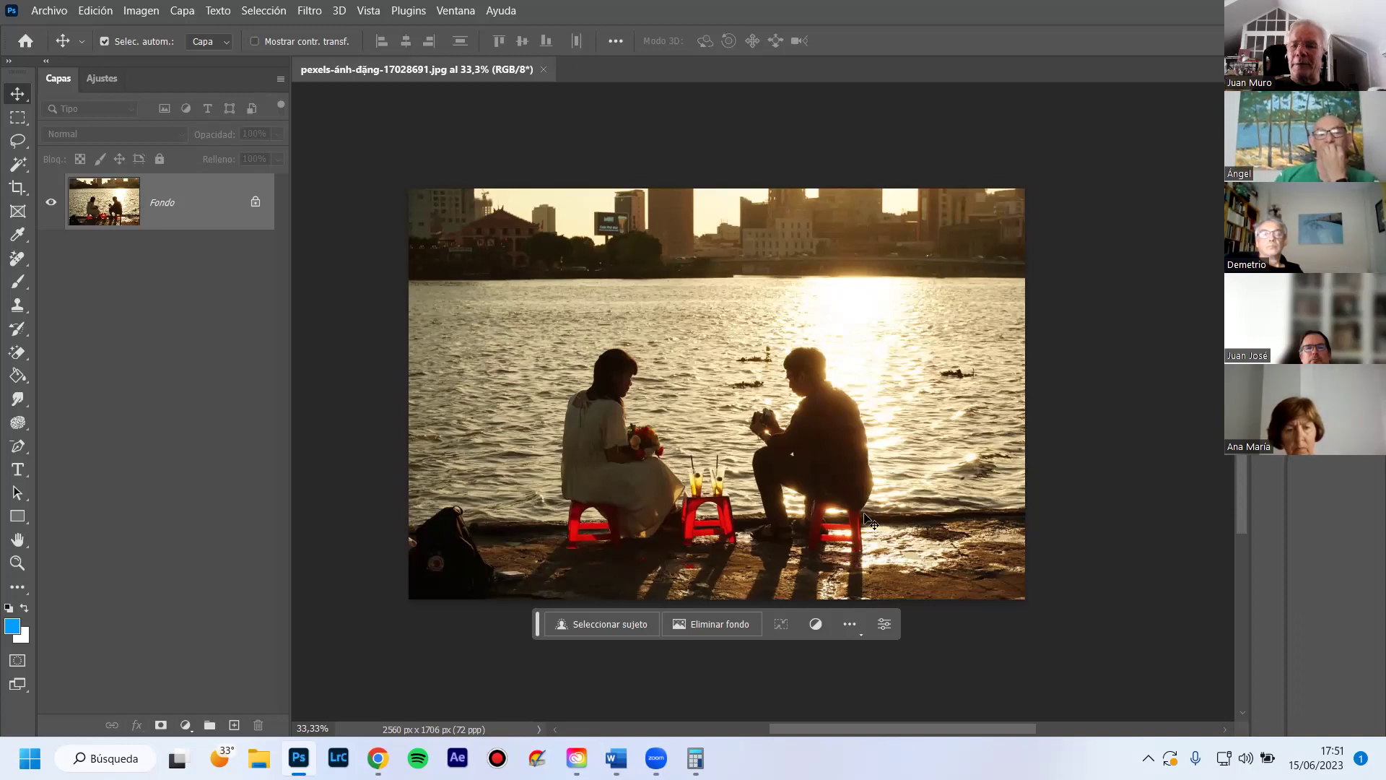
left_click(142, 11)
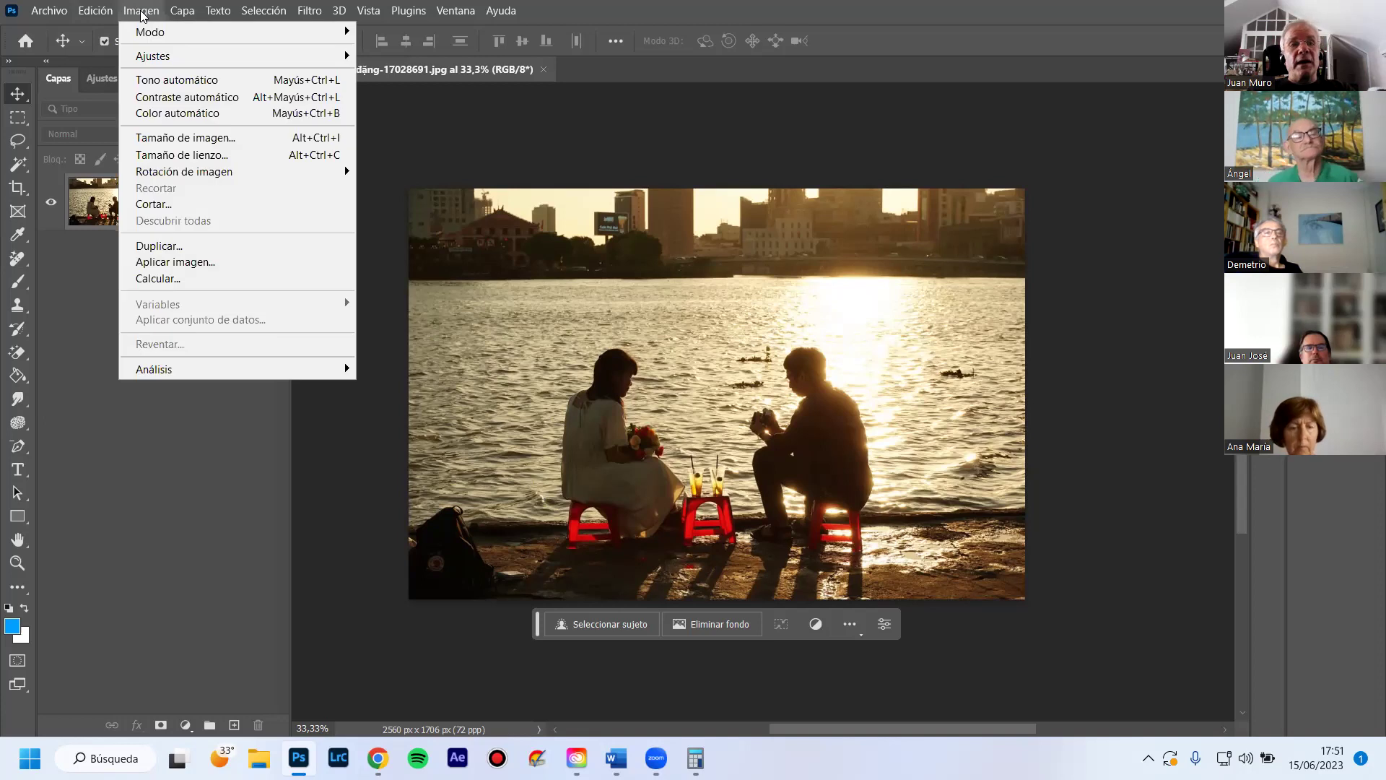
left_click(182, 137)
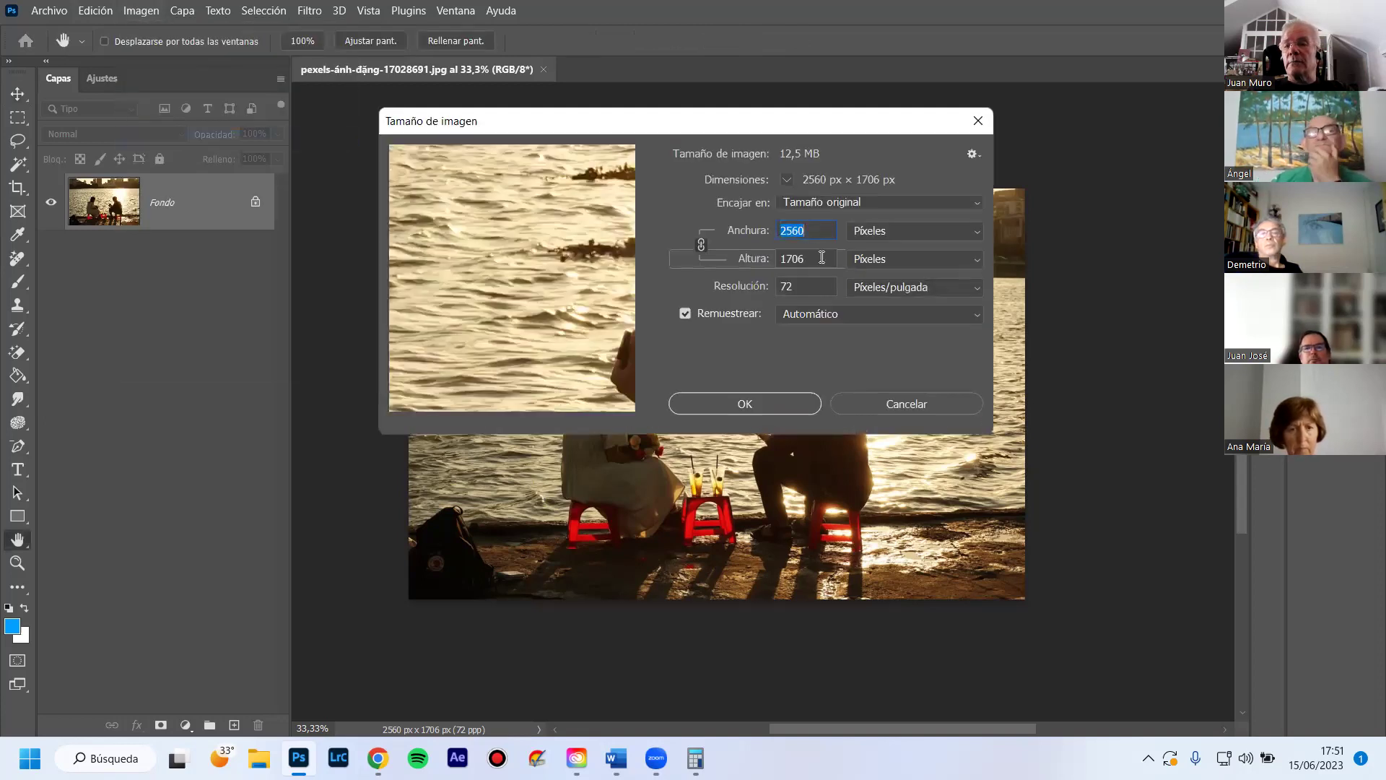
Display the photo's width and height in millimetres and in centimetres, and move the Image Size dialog aside
left_click(917, 230)
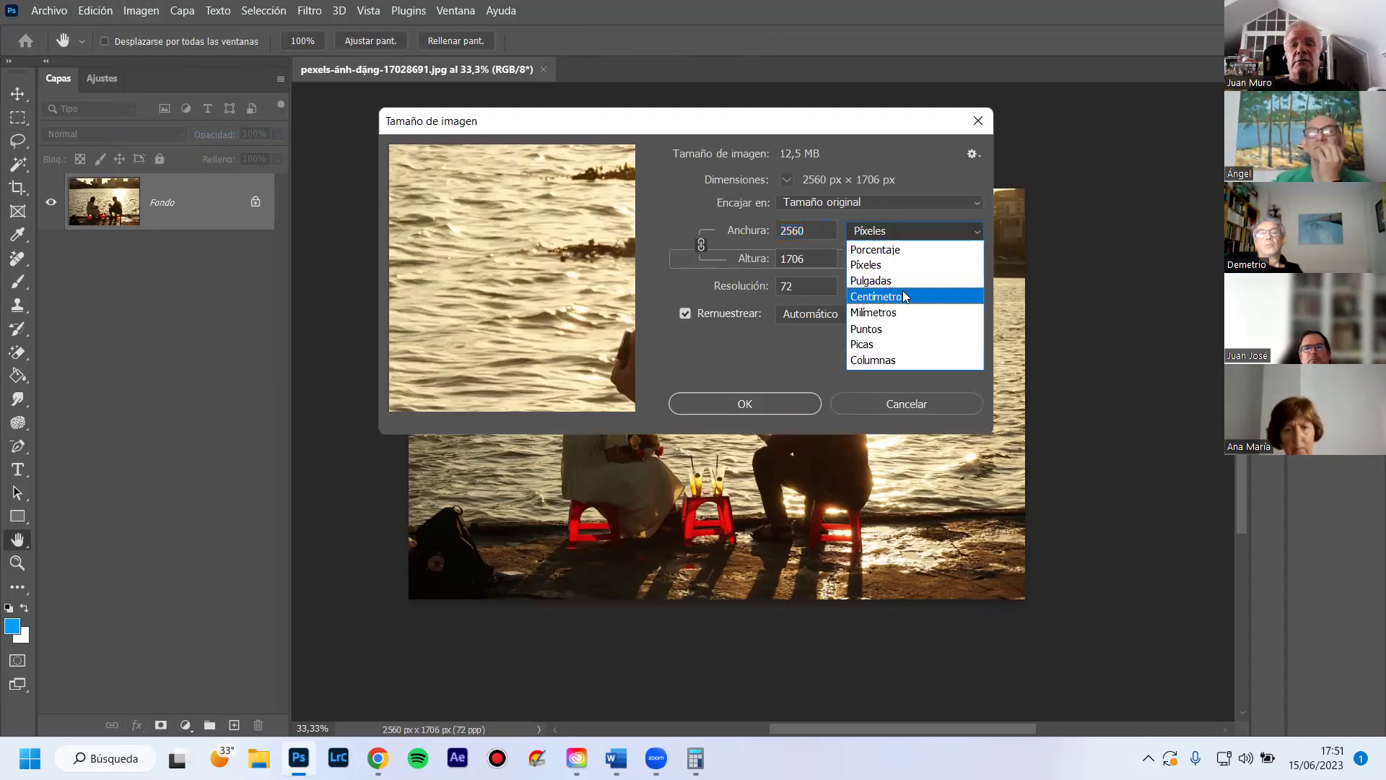
left_click(902, 312)
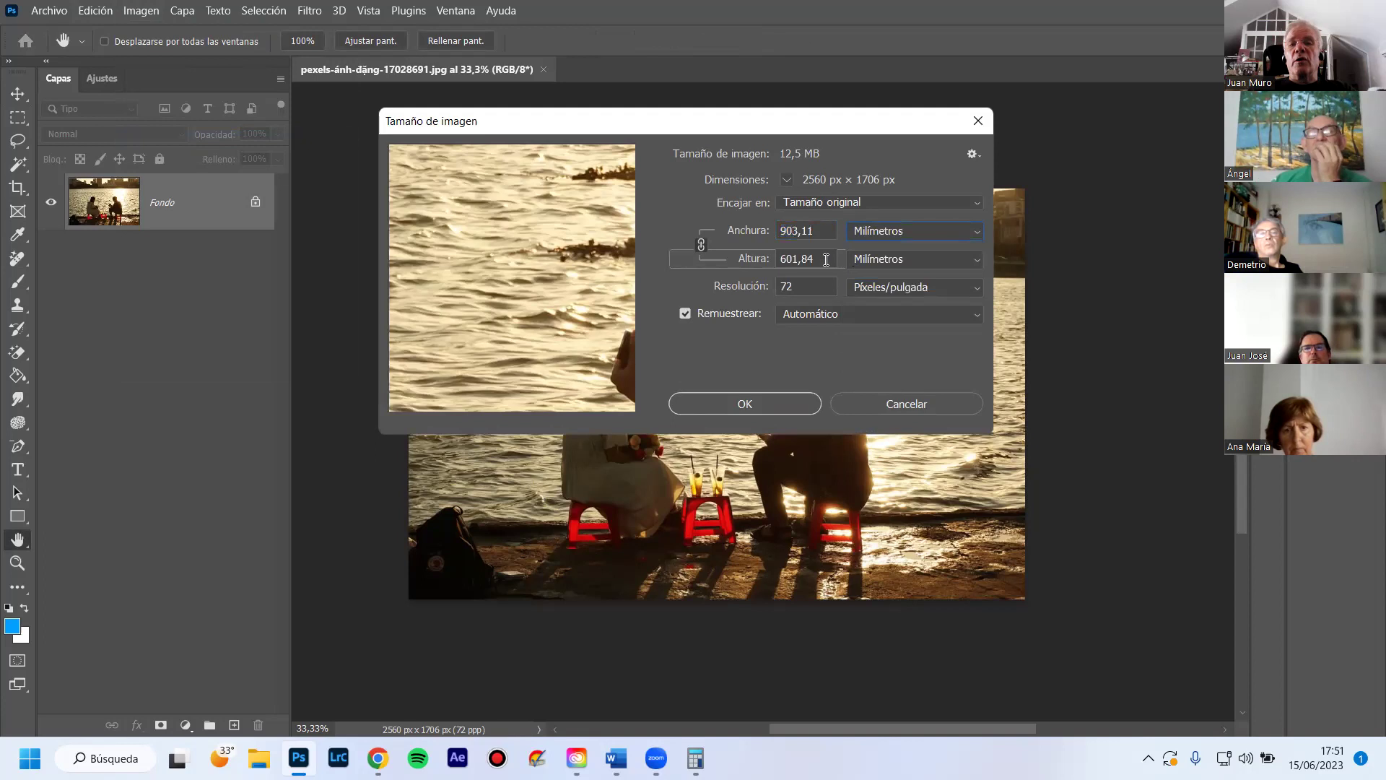
left_click(945, 235)
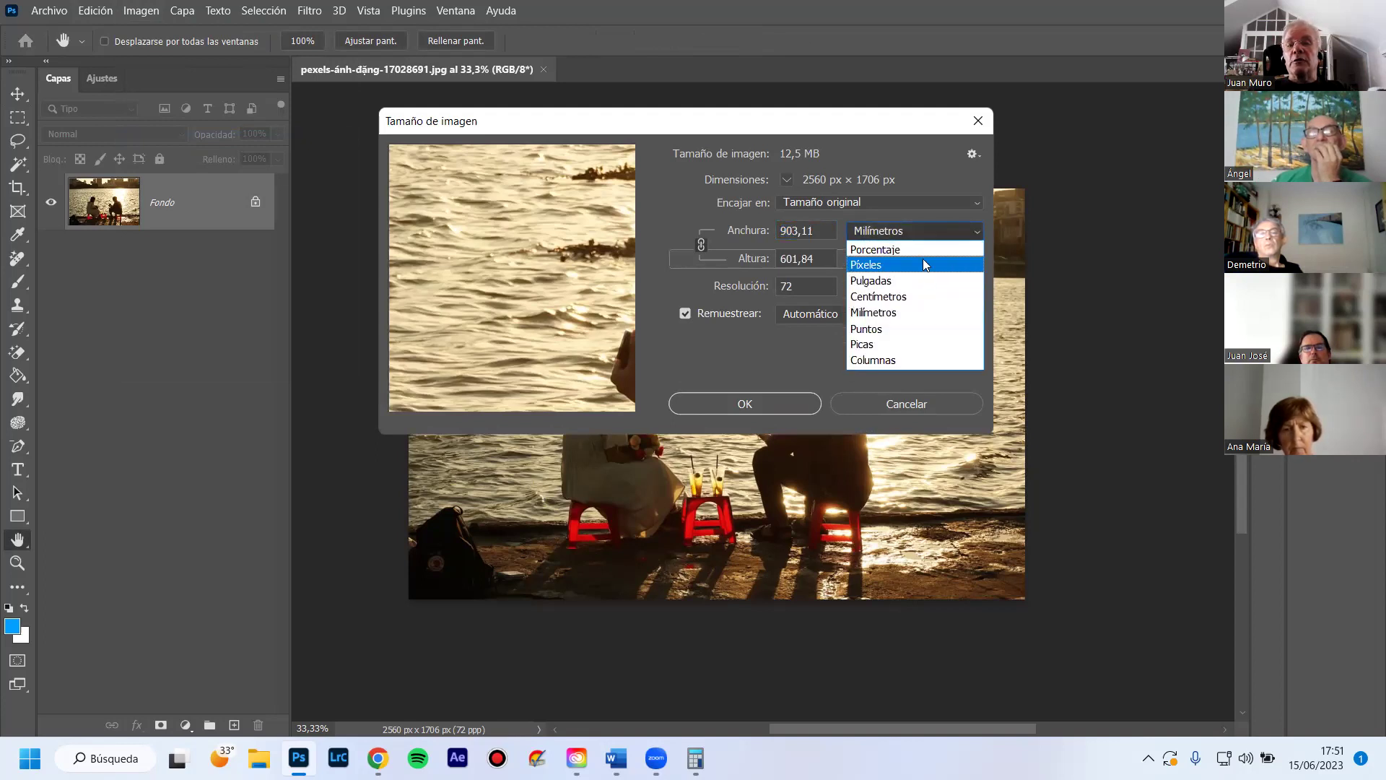
left_click(915, 296)
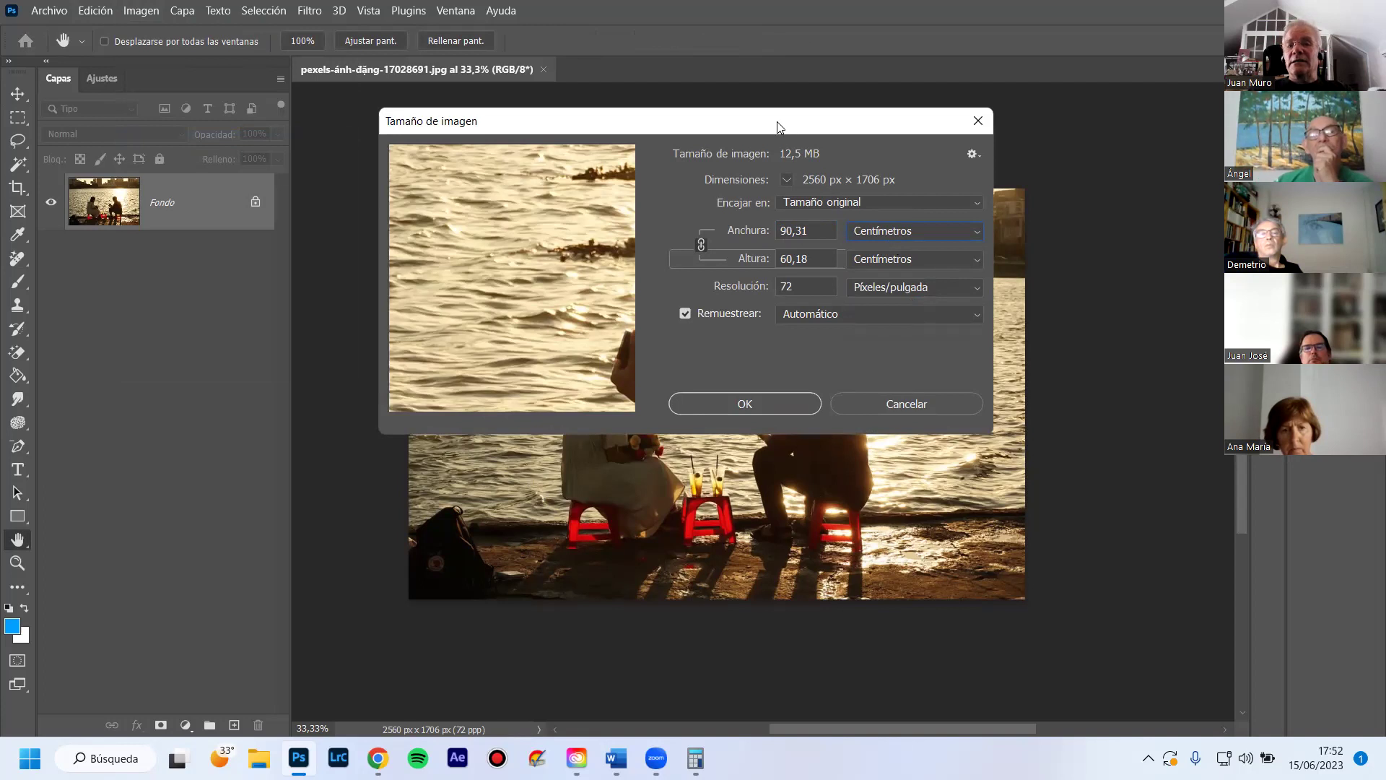
left_click_drag(778, 127, 666, 104)
left_click_drag(693, 208, 641, 235)
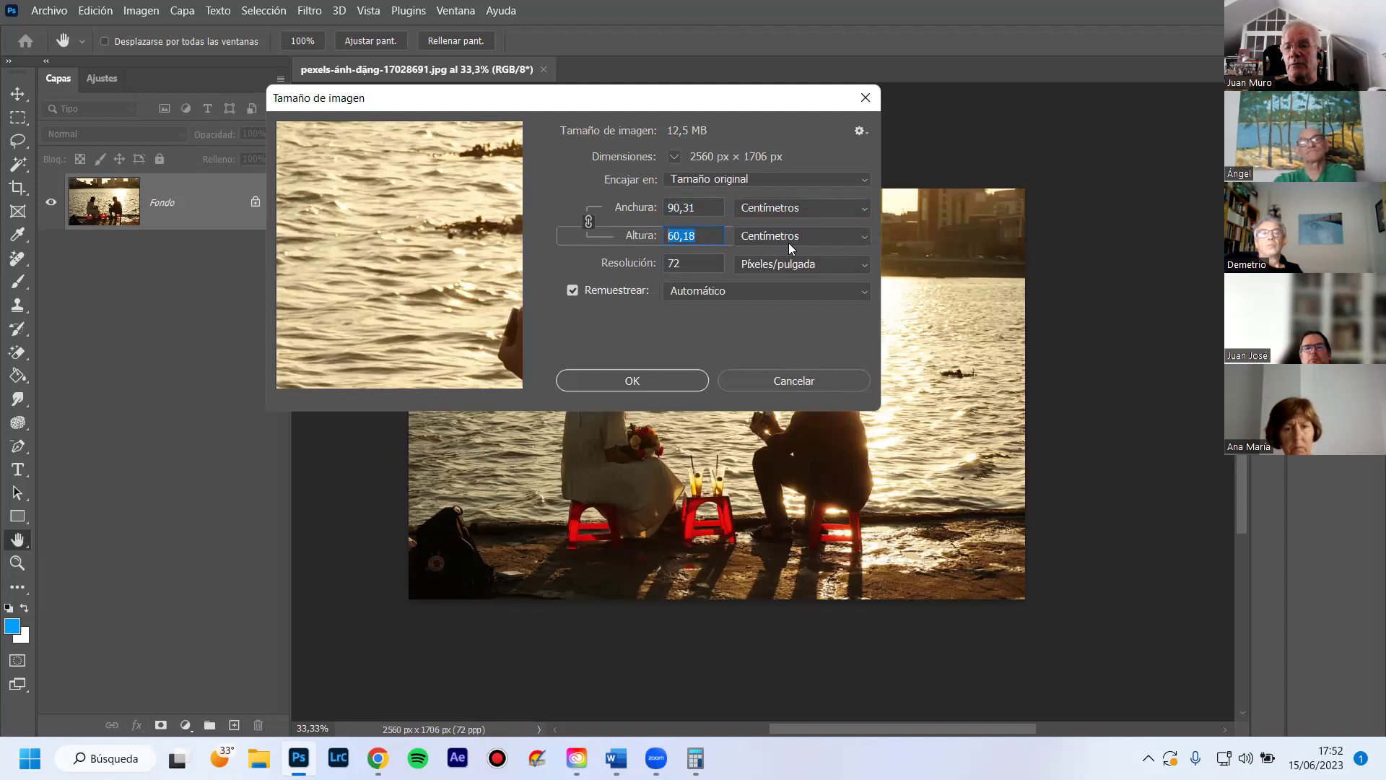
Set the width and height units to pixels and examine both values in the Image Size dialog
left_click(839, 212)
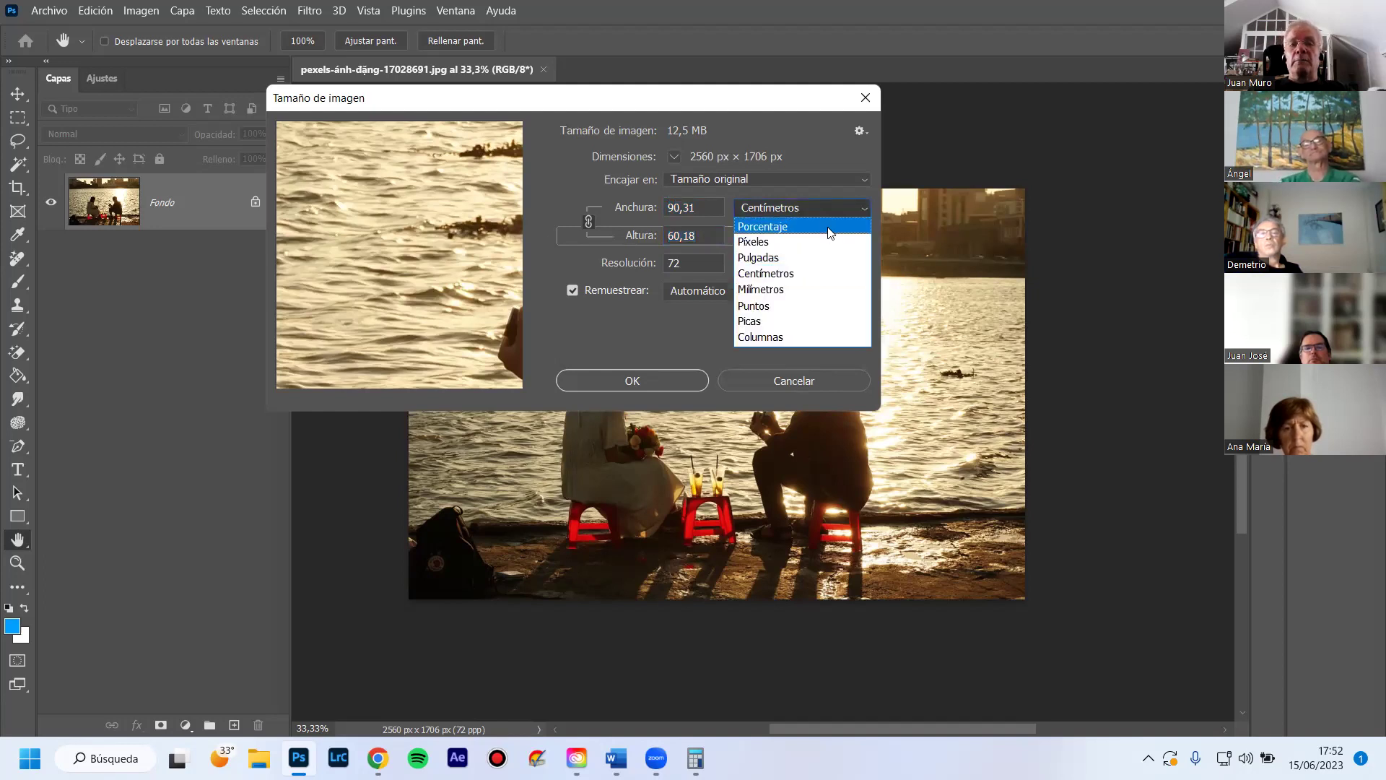
left_click(823, 242)
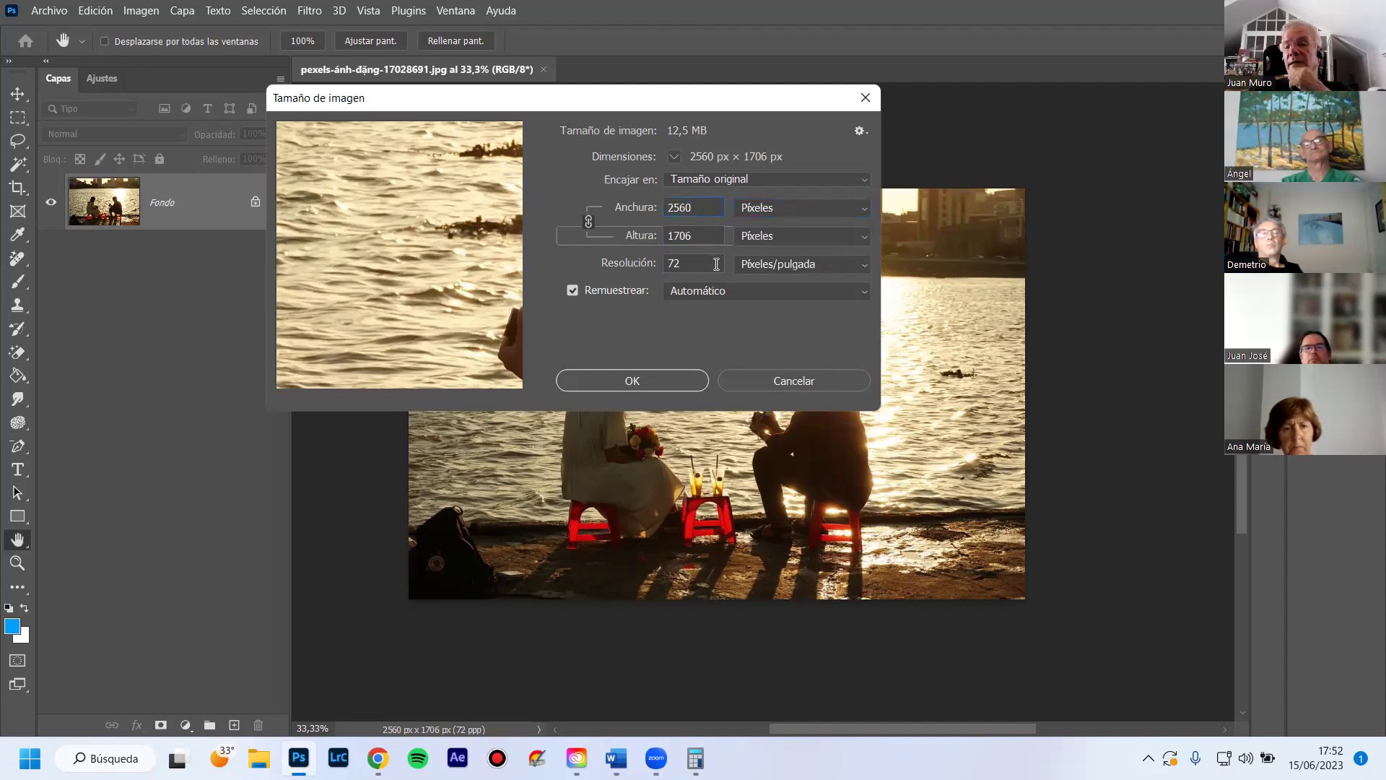
left_click_drag(704, 208, 629, 194)
left_click(695, 234)
left_click_drag(695, 235, 661, 238)
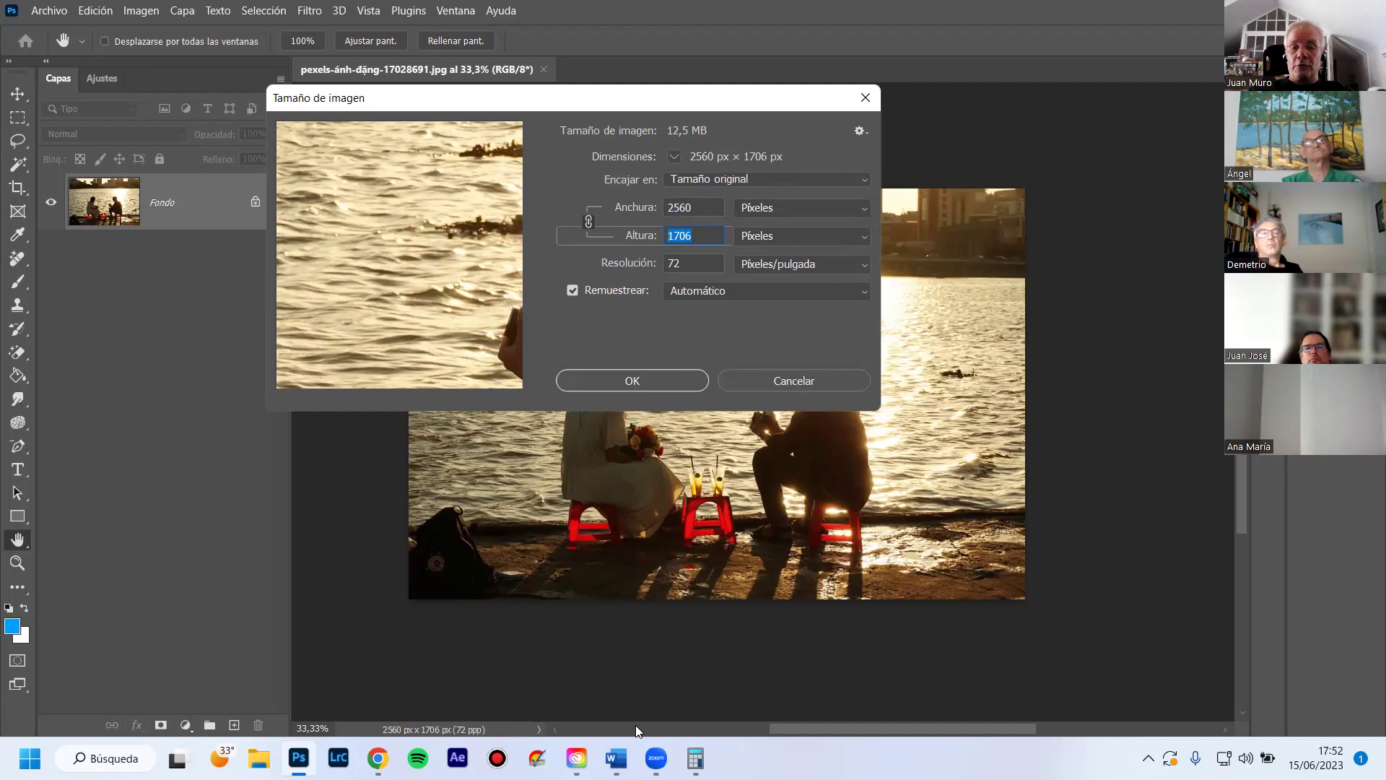
Switch to the Word document and highlight the cinemascope formula "Ancho/2,40 = altura de la fotografía"
mouse_move(617, 758)
left_click(614, 671)
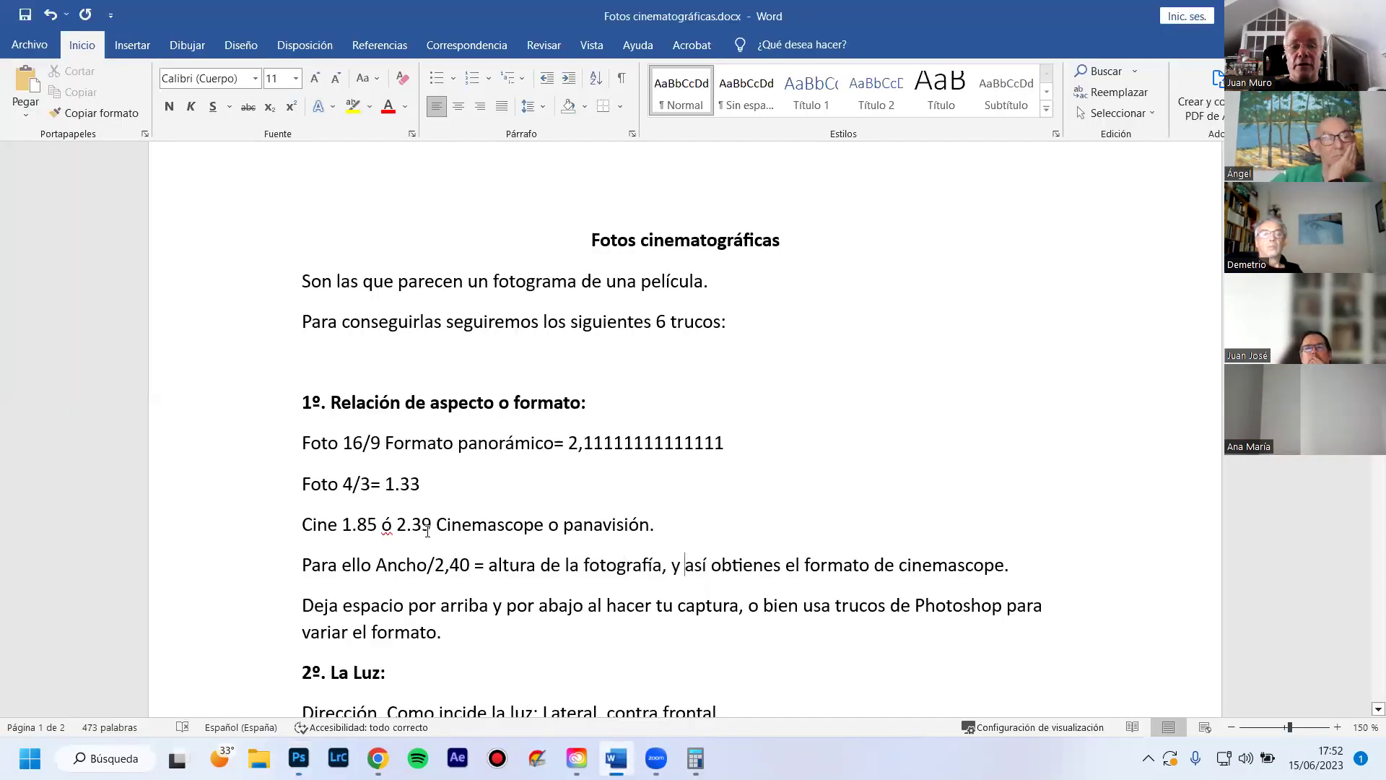
left_click_drag(376, 566, 467, 563)
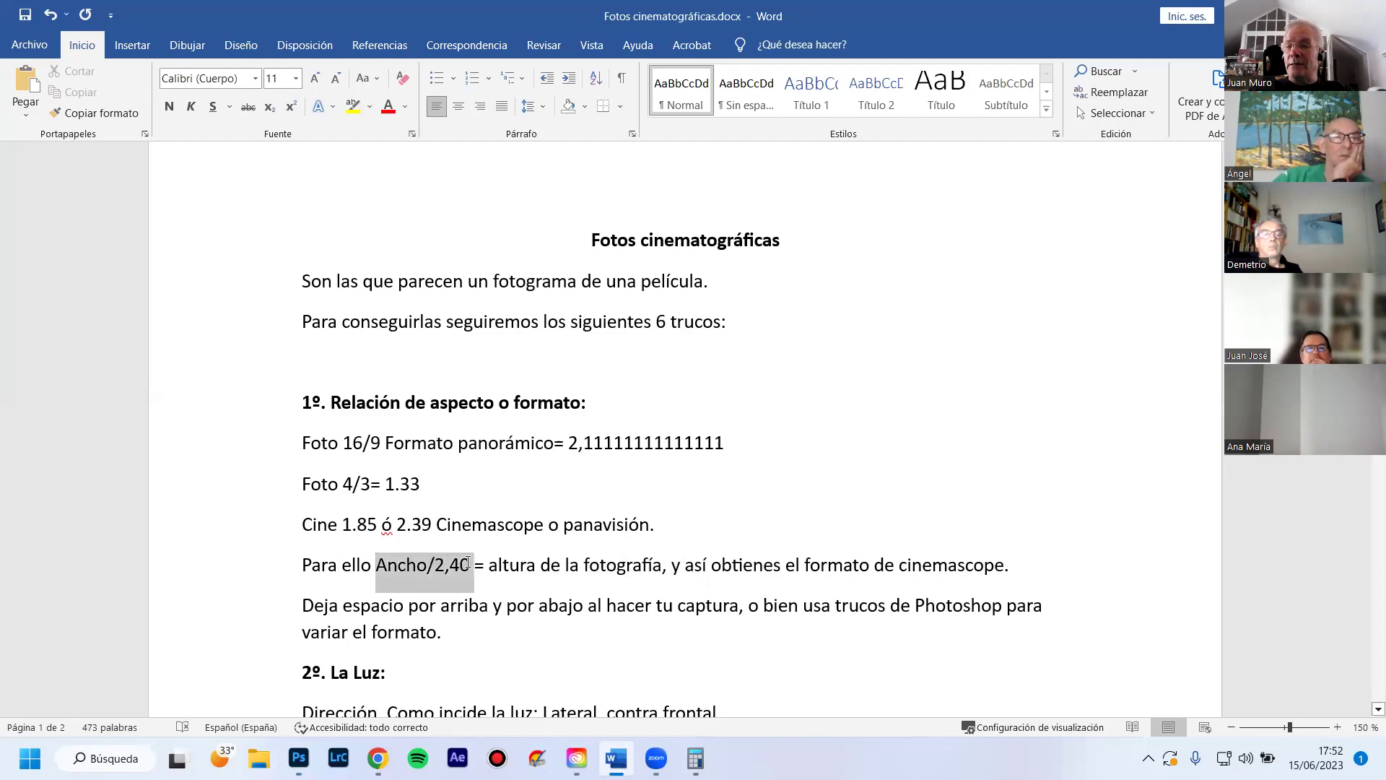
left_click_drag(473, 563, 630, 568)
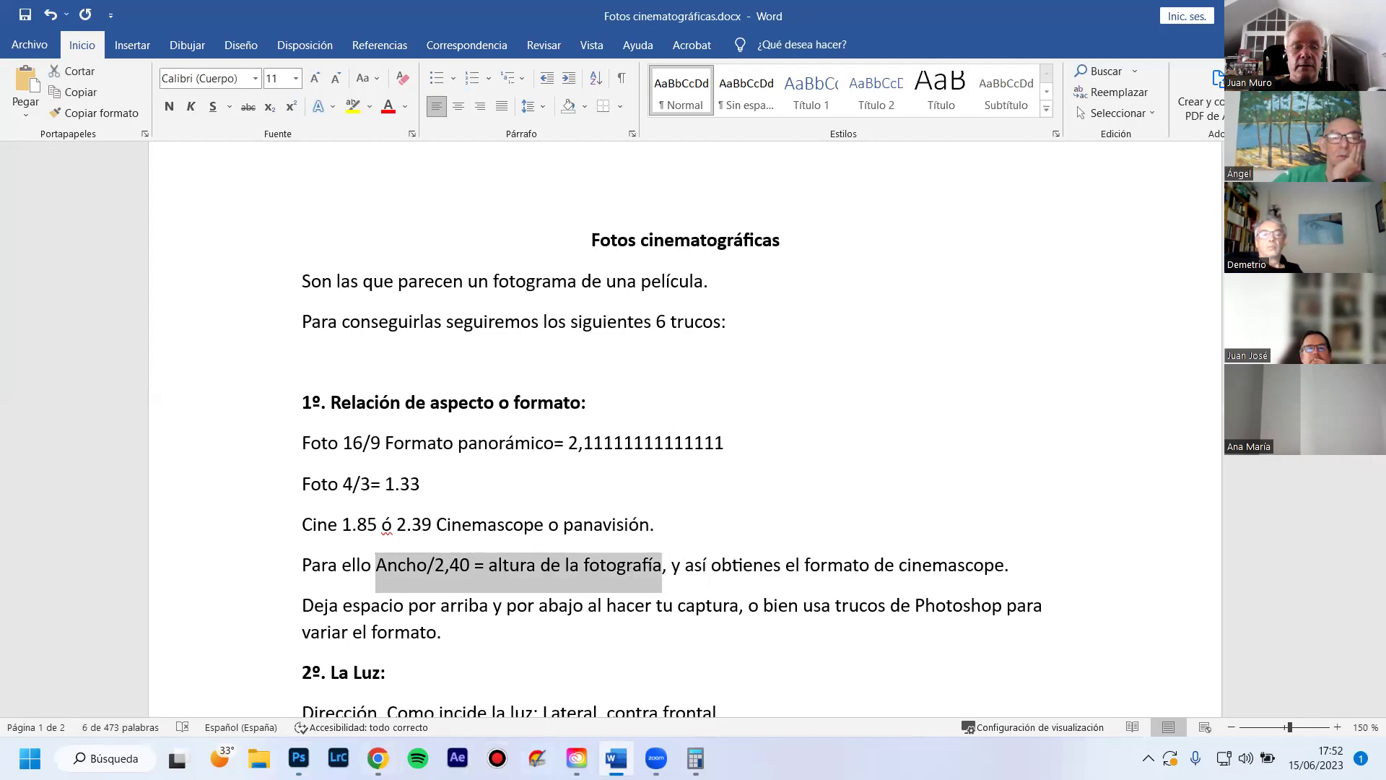
Switch back to Photoshop and examine the sunset photo's pixel width and height in the Image Size dialog
left_click(299, 758)
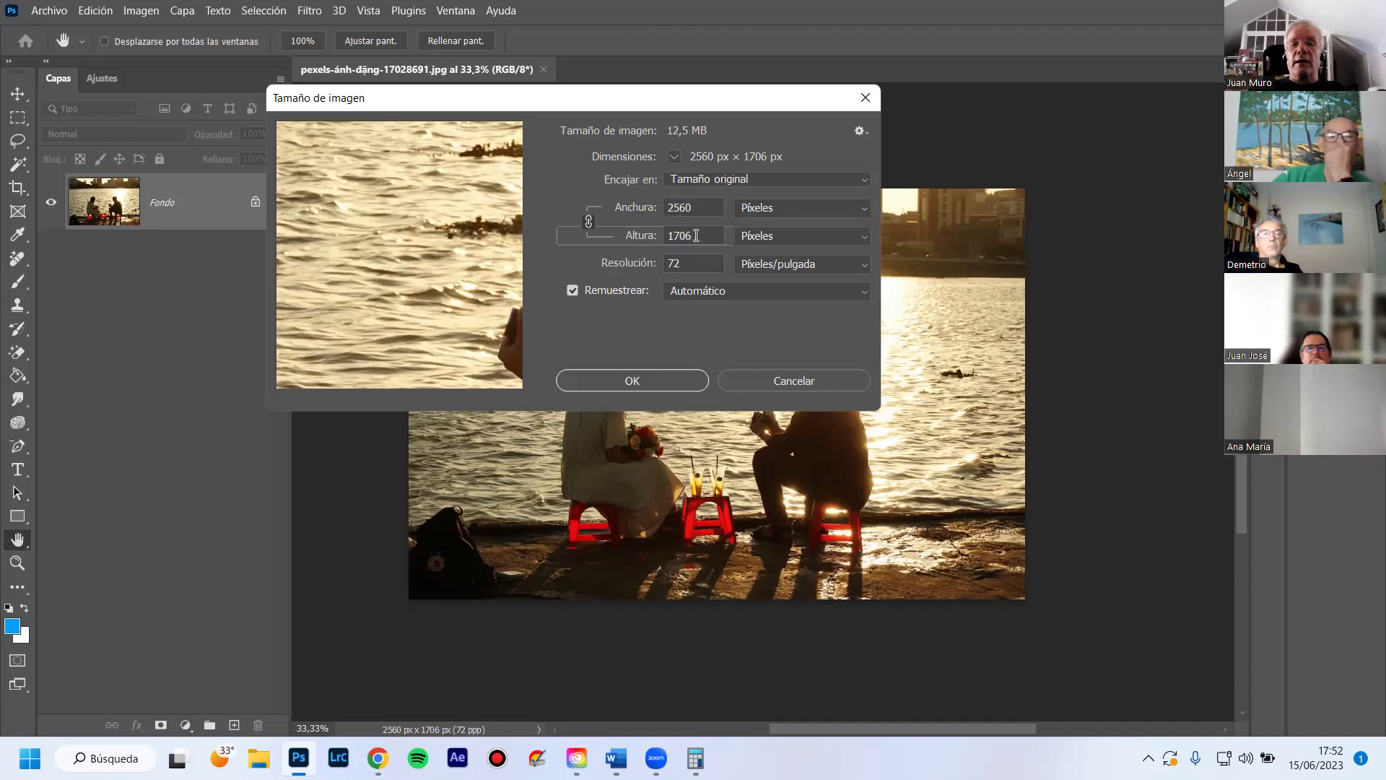
left_click_drag(697, 209, 663, 208)
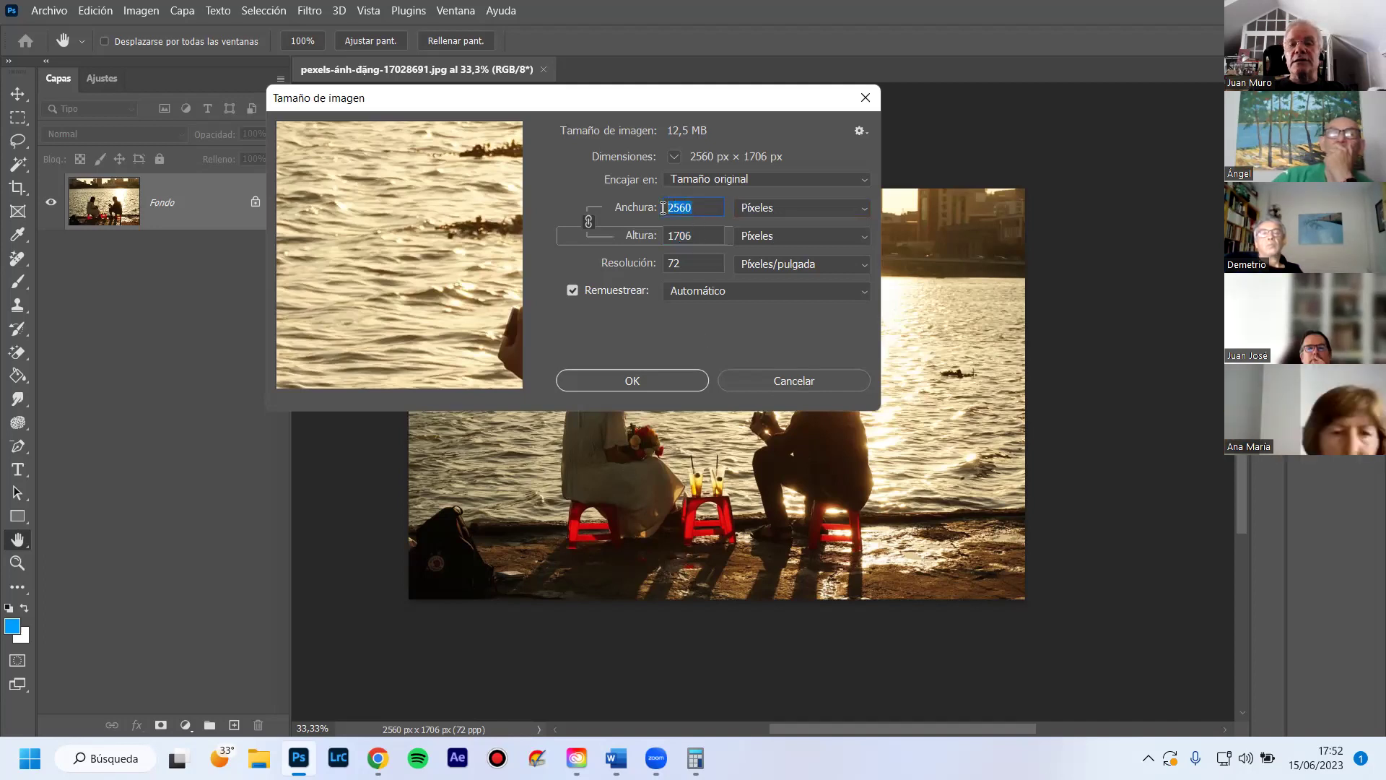
left_click(707, 234)
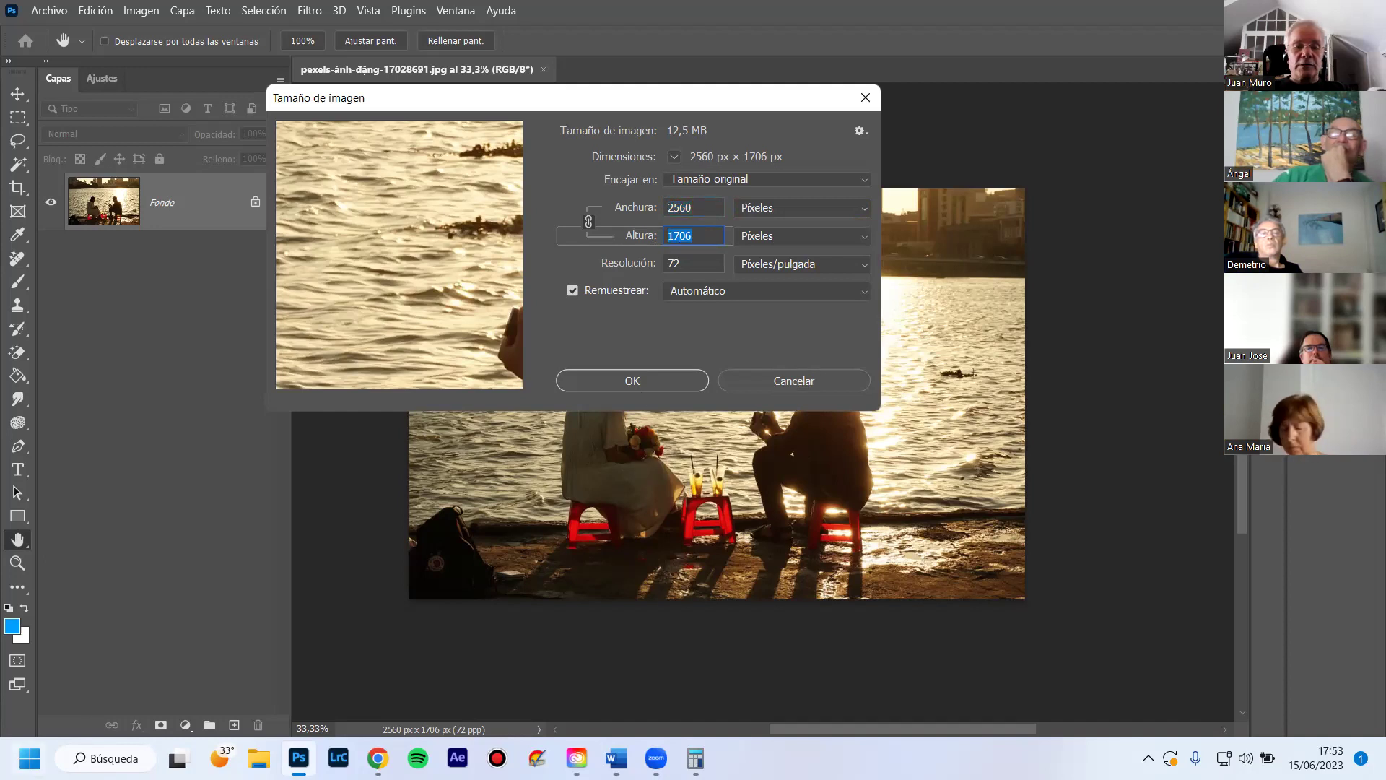
Switch to the calculator, divide 2560 by 2,40 and highlight the whole-number part of the result
key("alt+Tab")
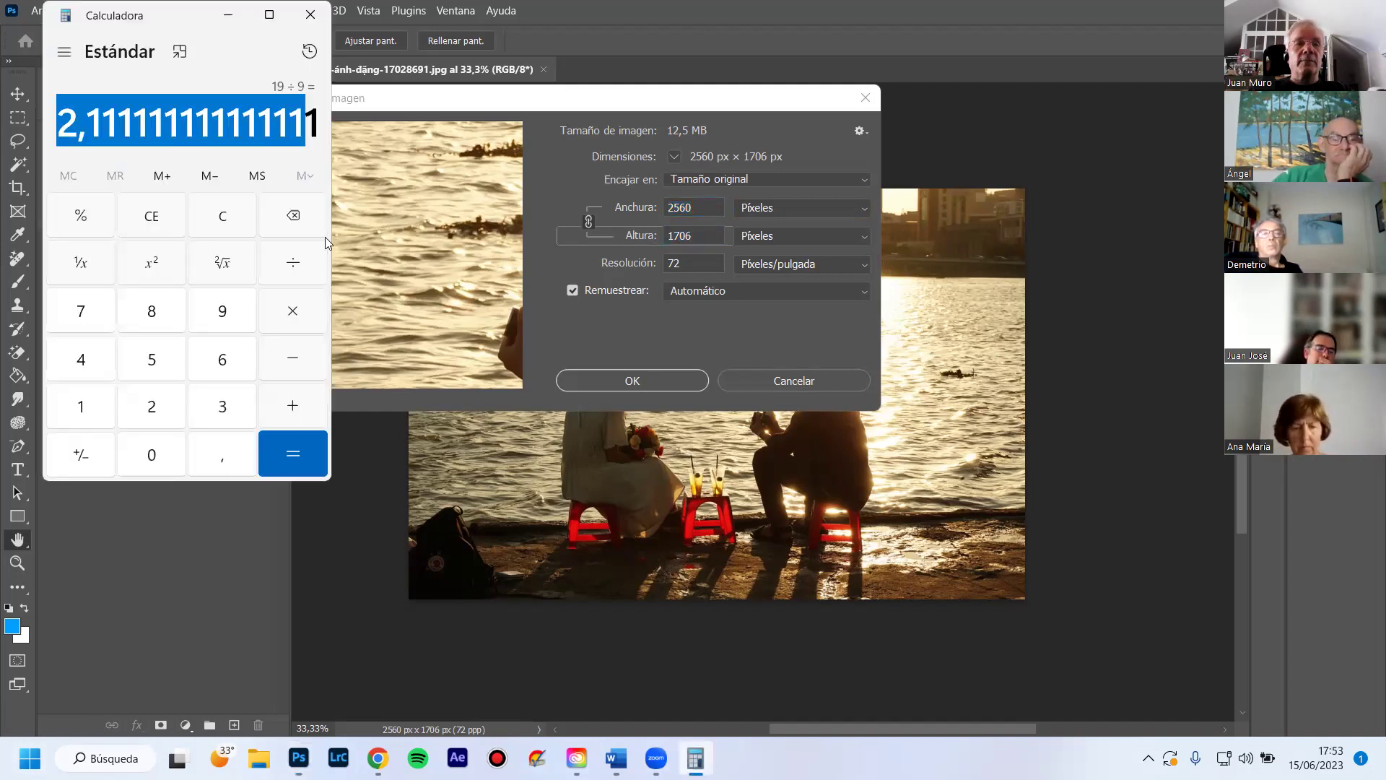
left_click_drag(172, 6, 233, 64)
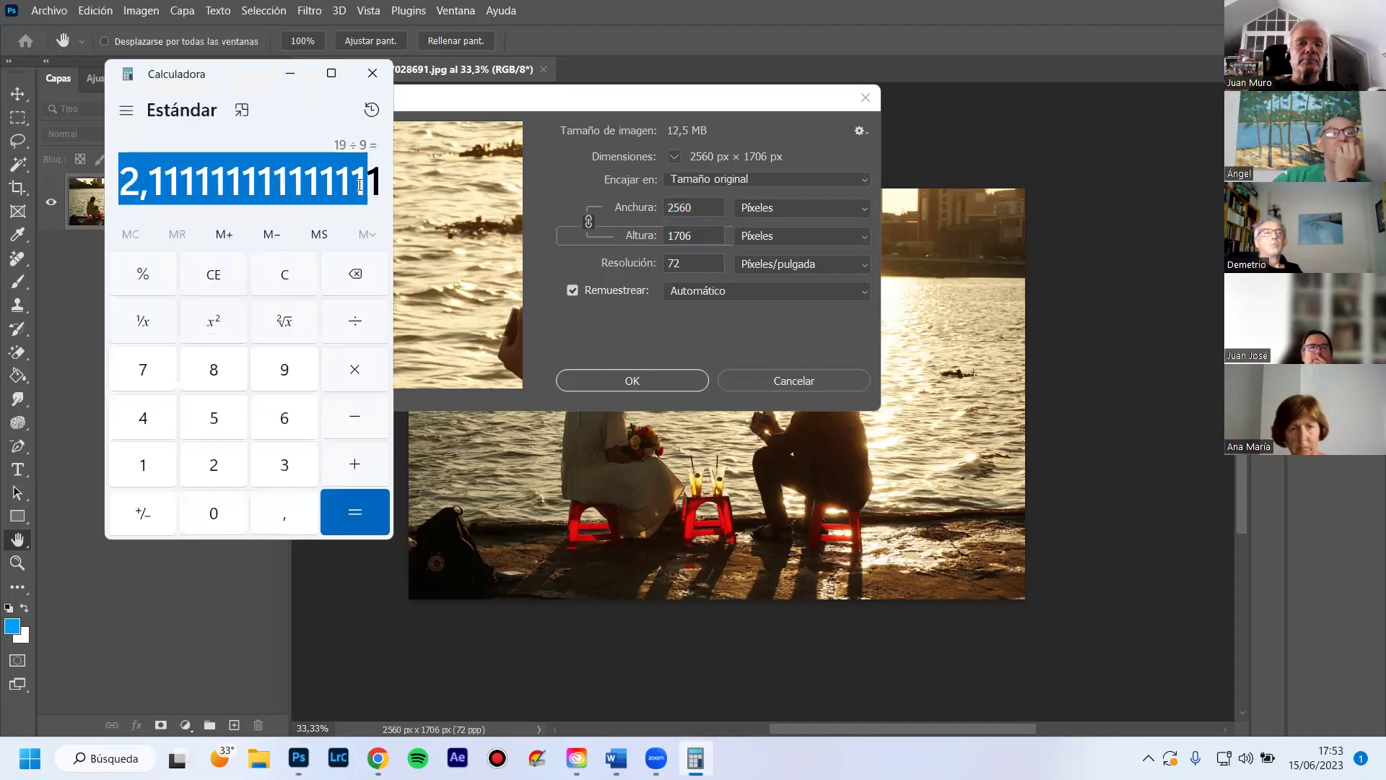
left_click(282, 293)
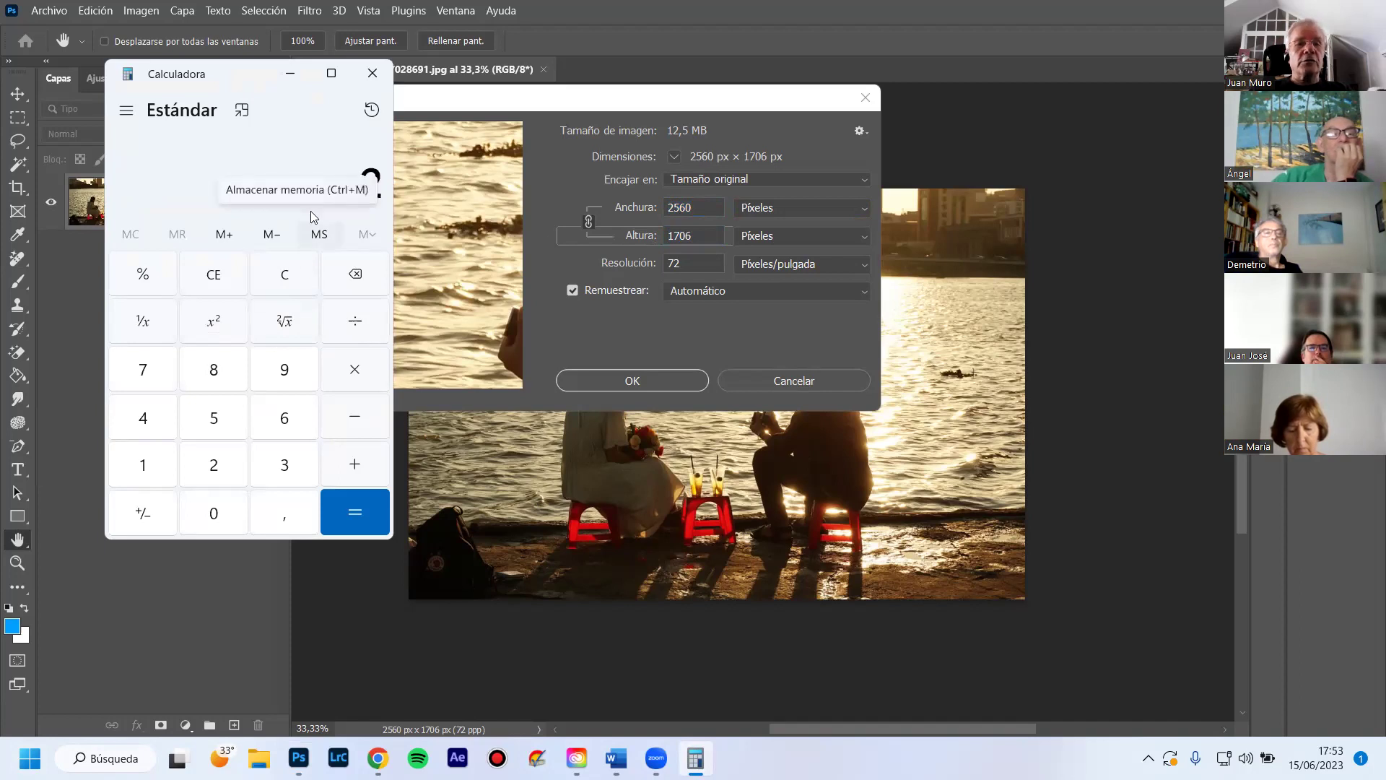
type("2.560")
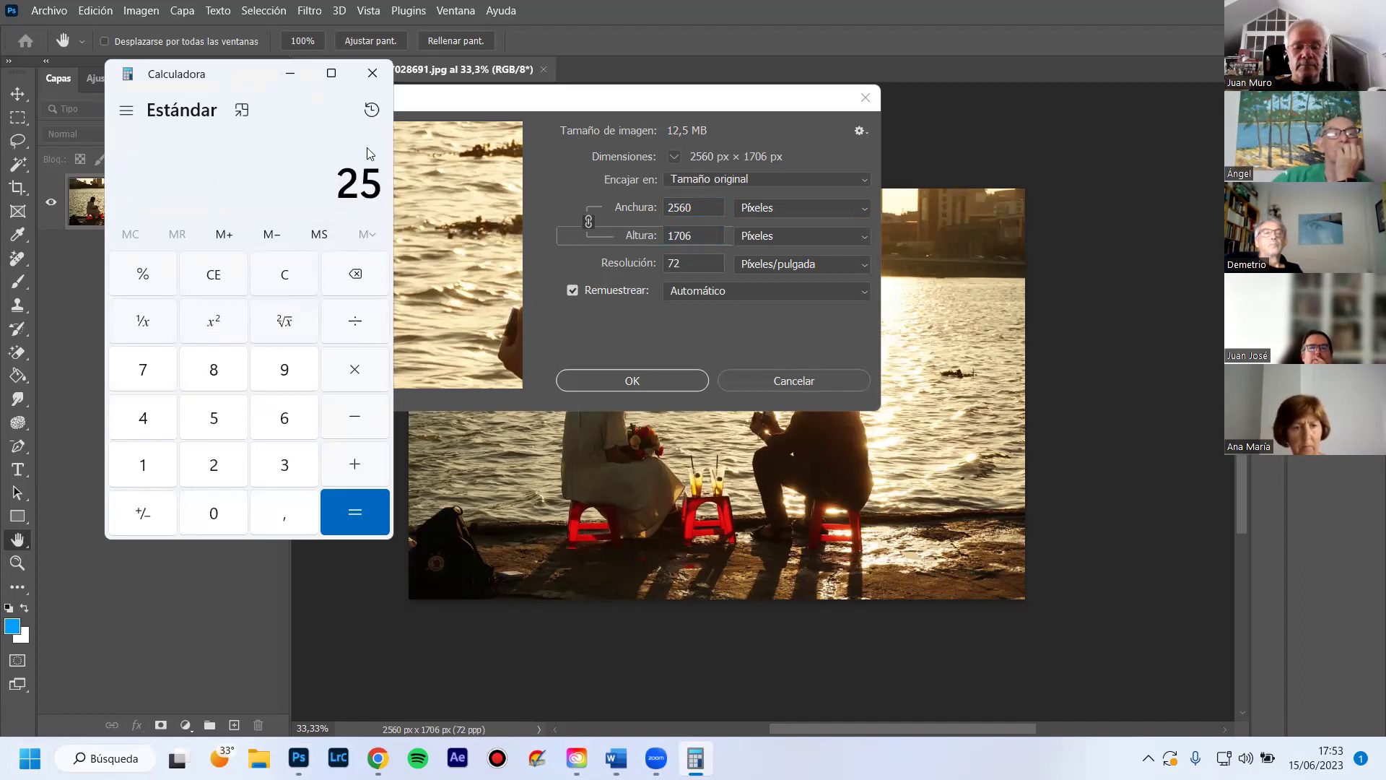
left_click(361, 329)
type("2")
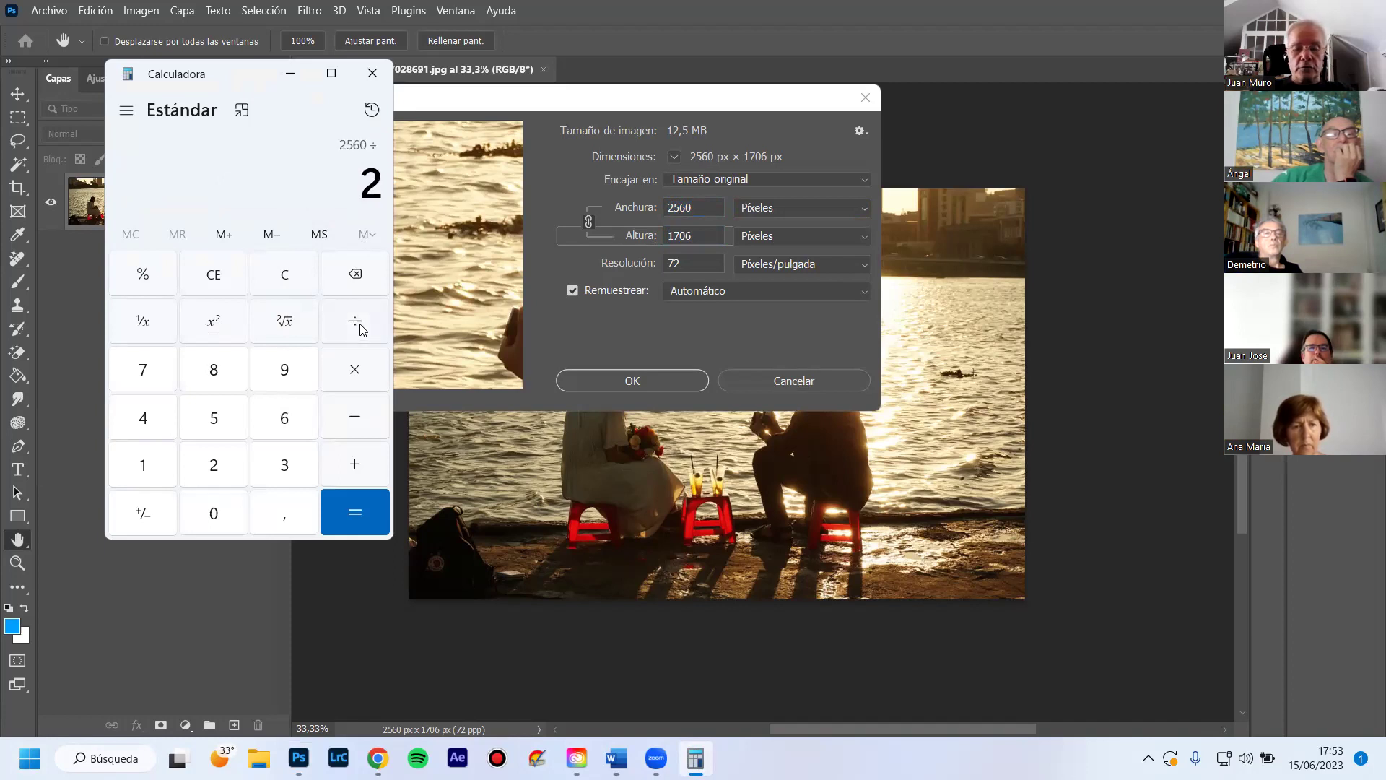
type(",40")
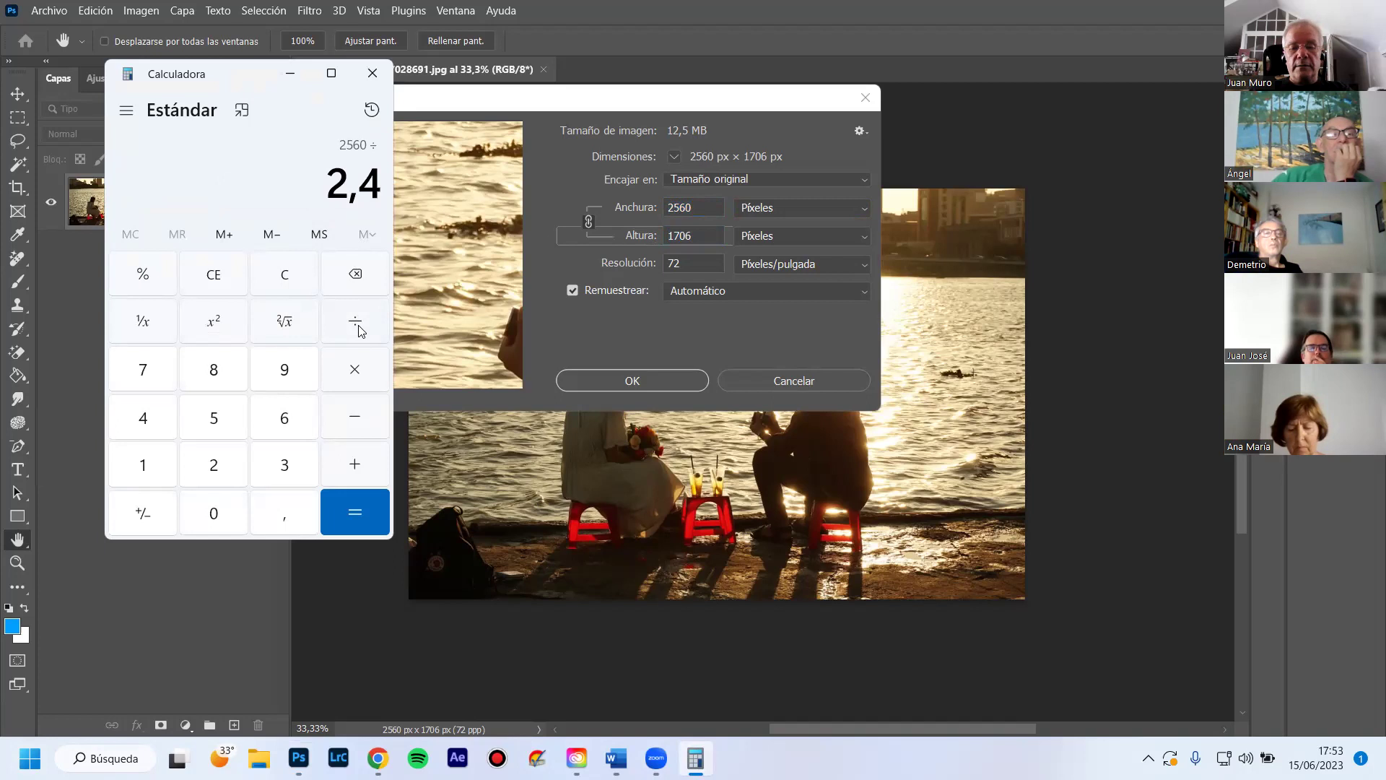
left_click(361, 511)
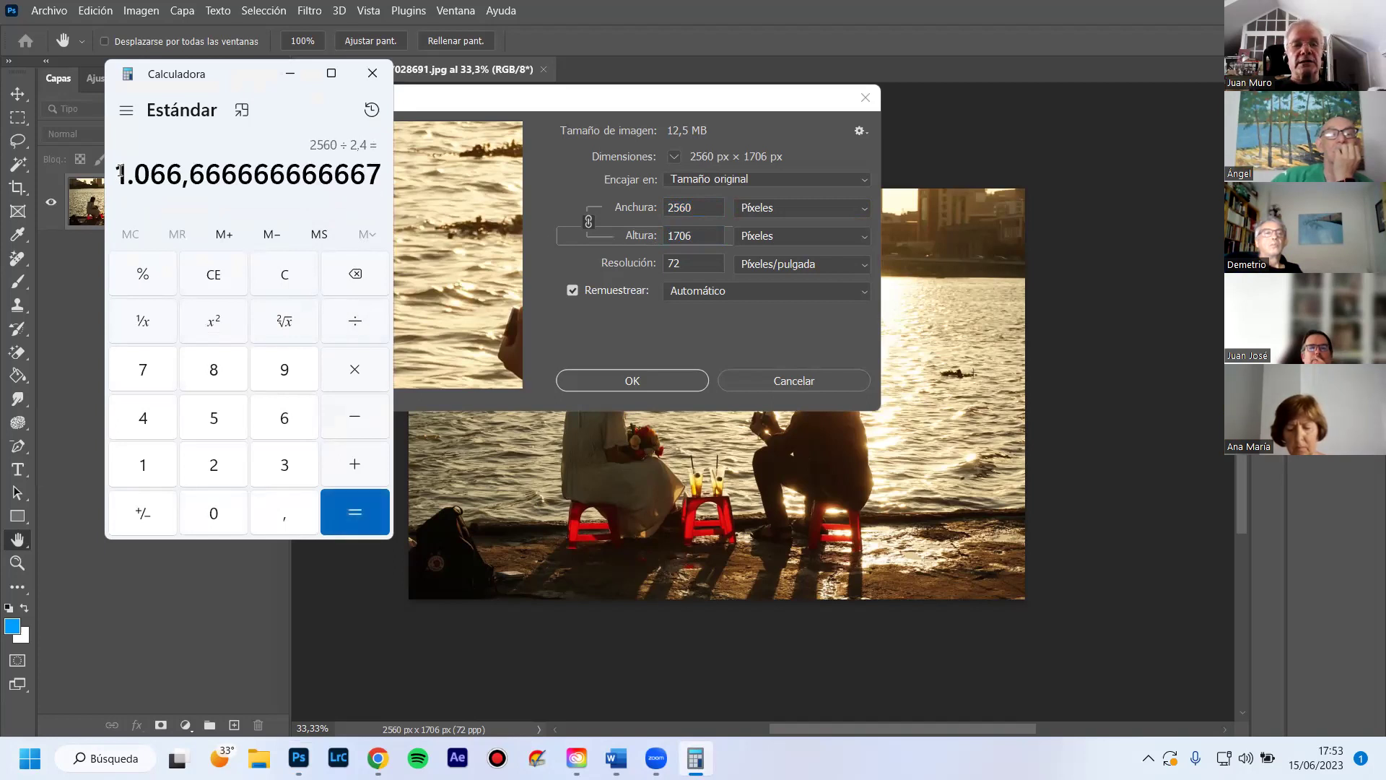
left_click_drag(120, 172, 180, 171)
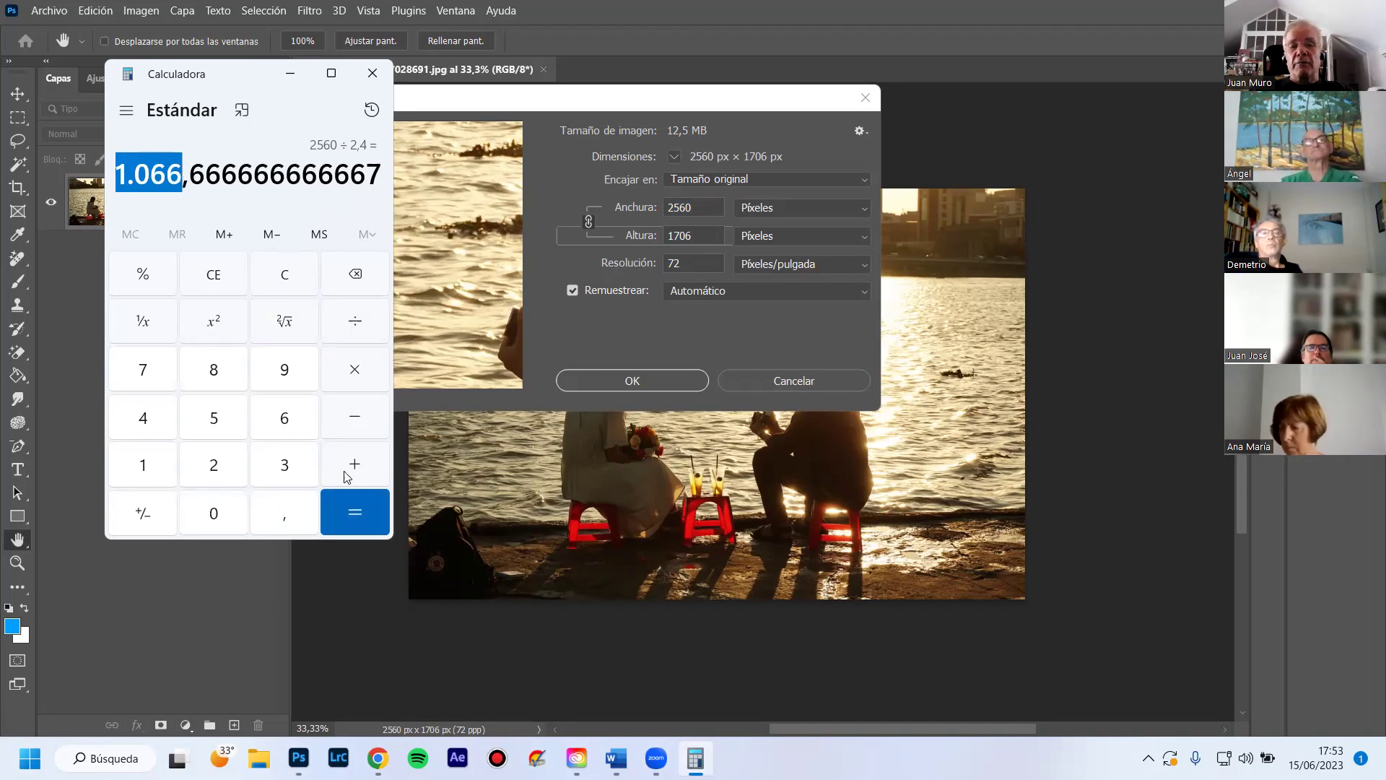
Try resizing the photo to 2560 × 1066 px in Photoshop with width and height unlinked, and undo the resize
left_click(742, 351)
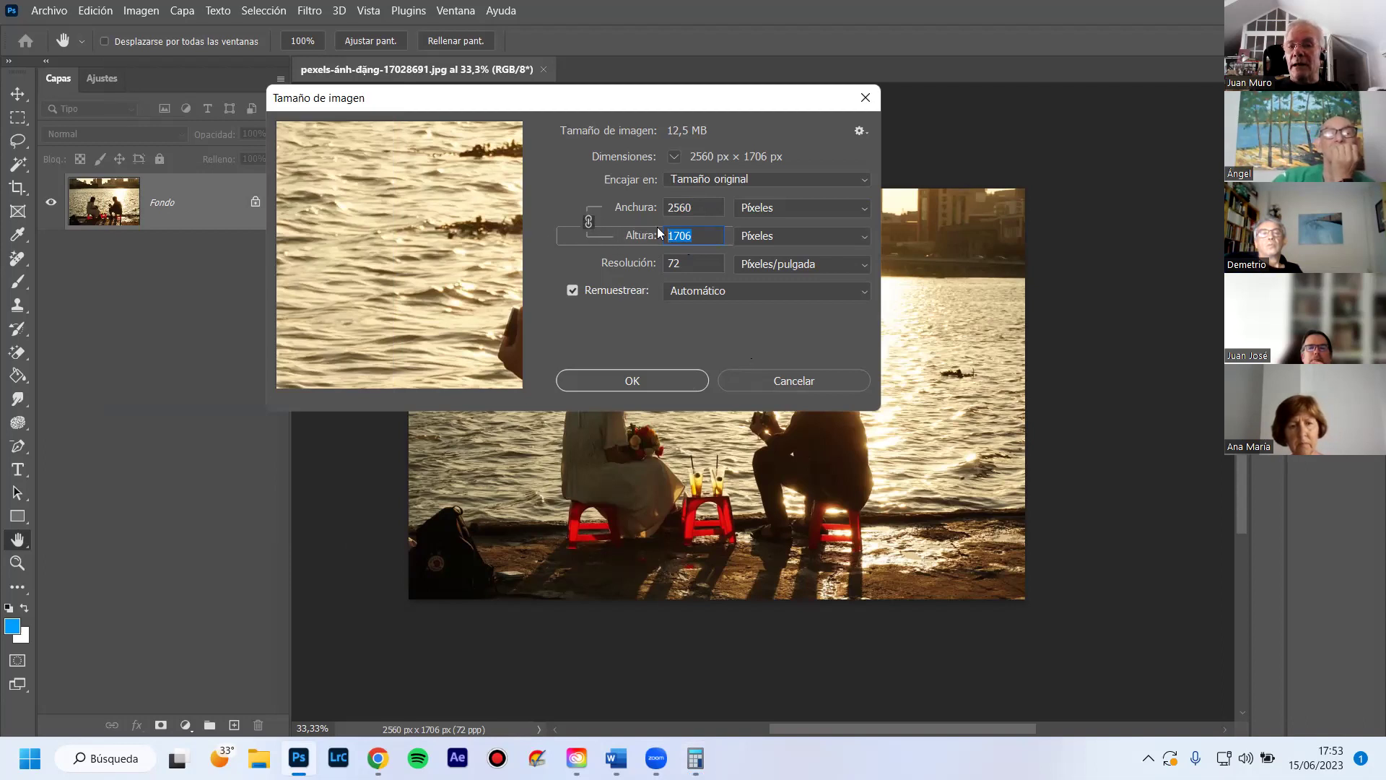
double_click(676, 206)
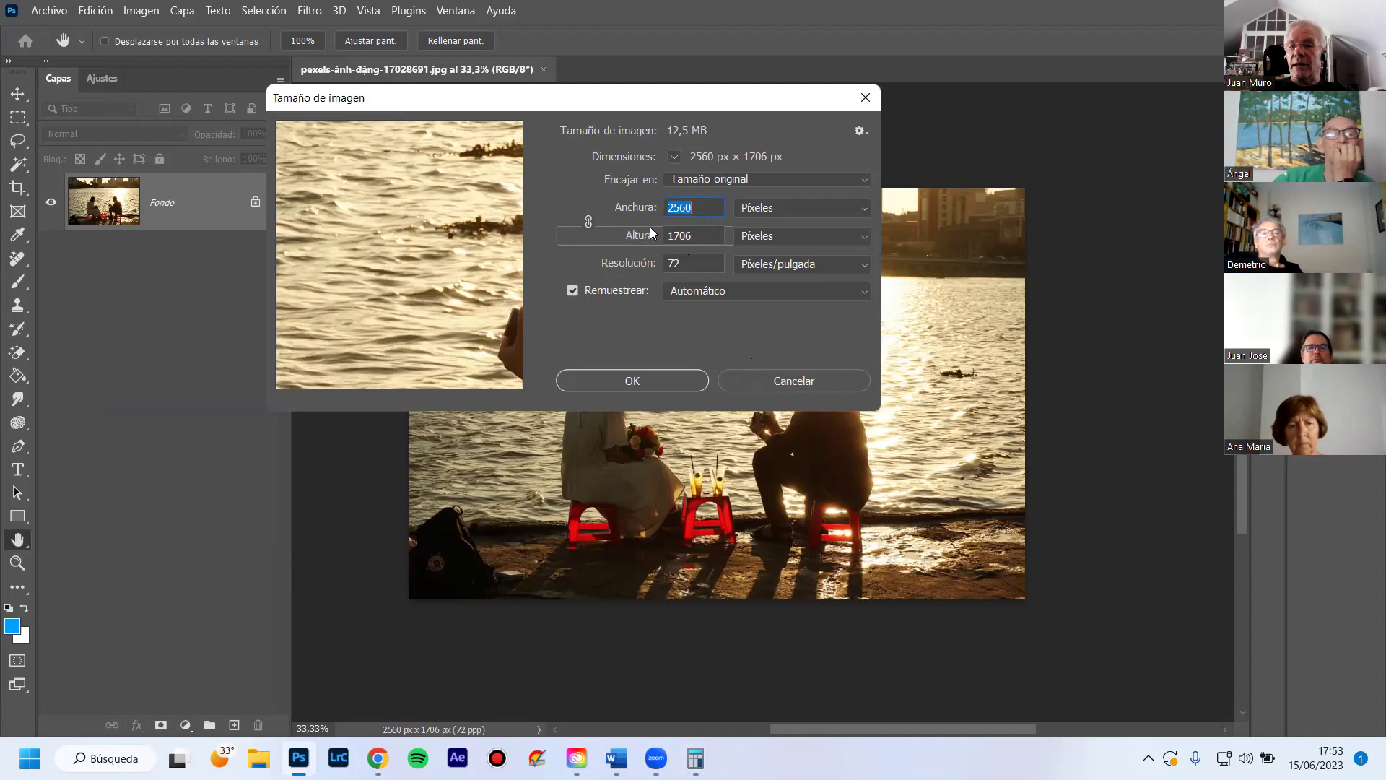
double_click(699, 238)
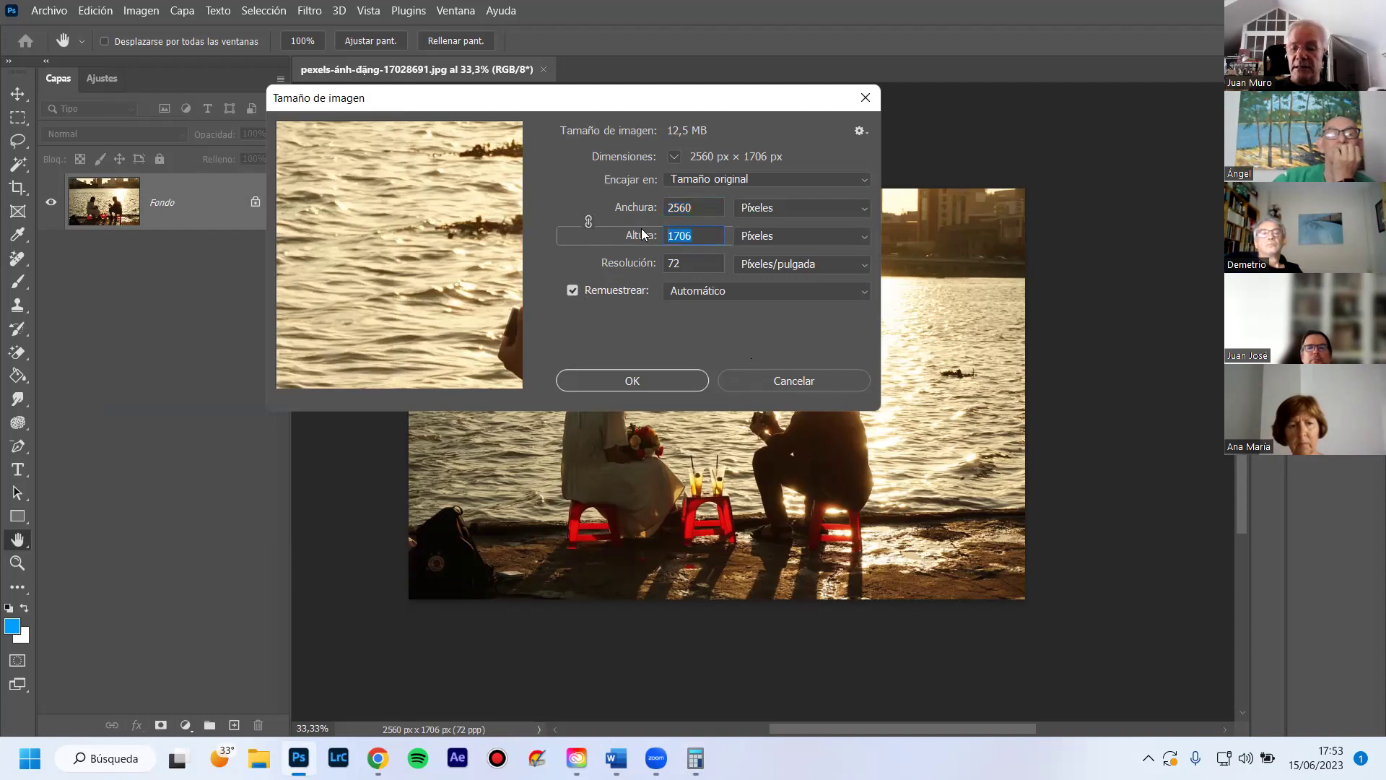
type("1066")
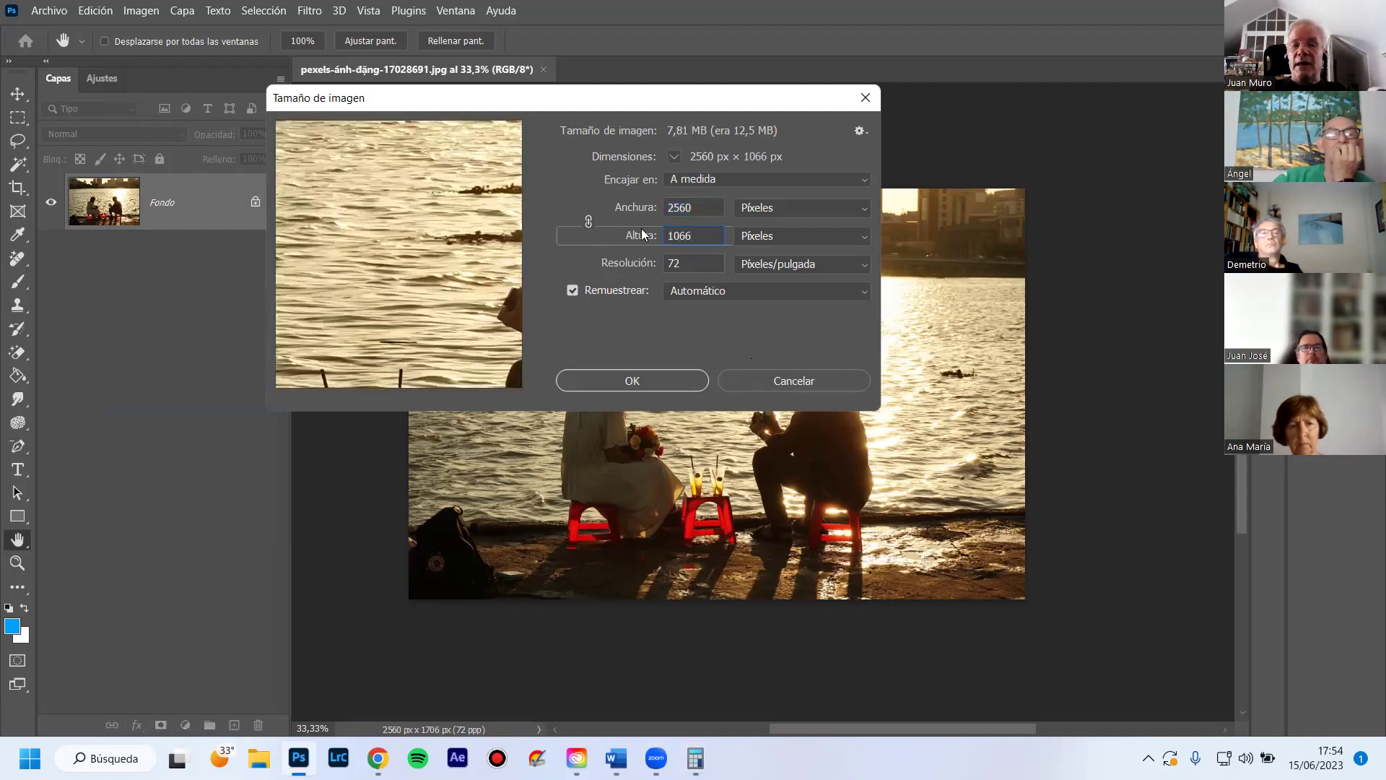
left_click(619, 382)
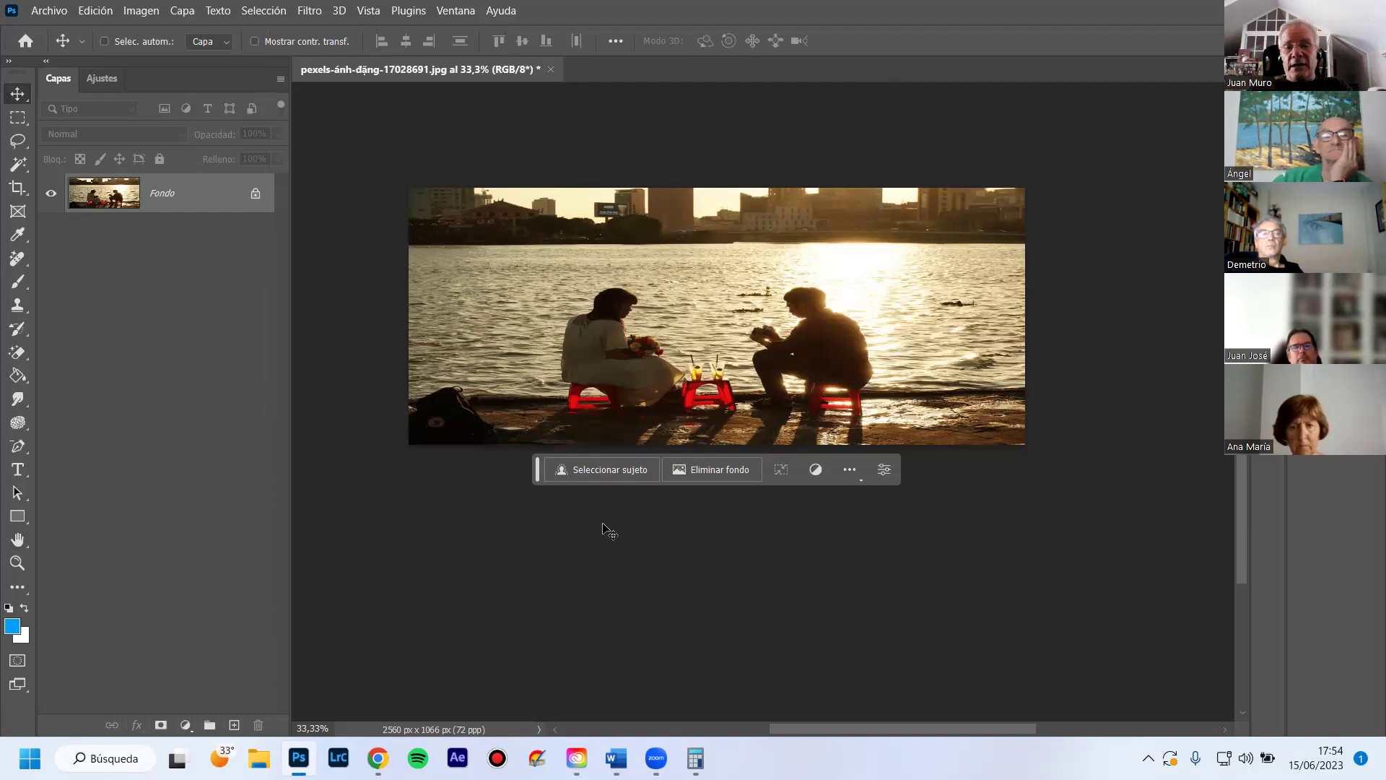
key("ctrl+z")
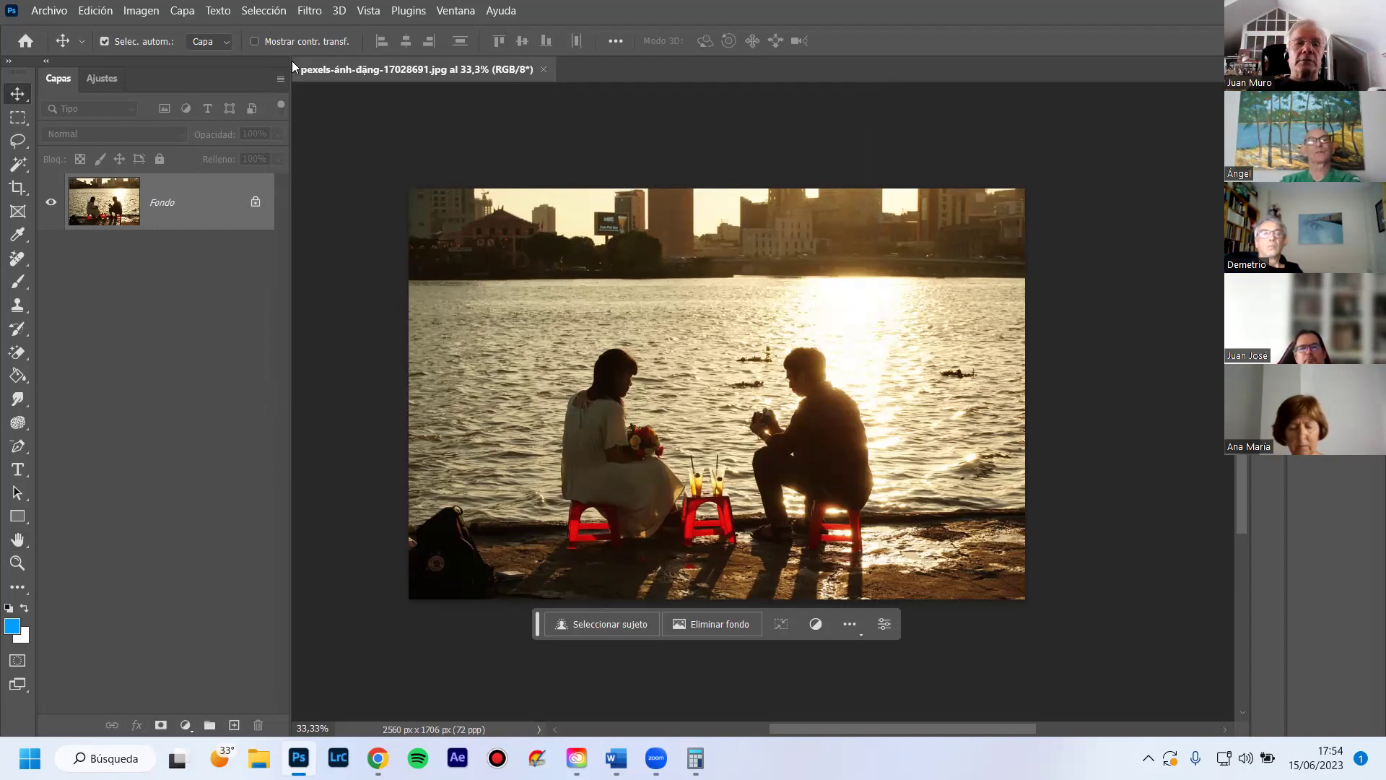
Undock the Layers panel (Capas), and activate the Crop tool to review its ratio and size presets
mouse_move(248, 60)
left_mouse_down()
mouse_move(237, 141)
mouse_move(242, 65)
left_mouse_up()
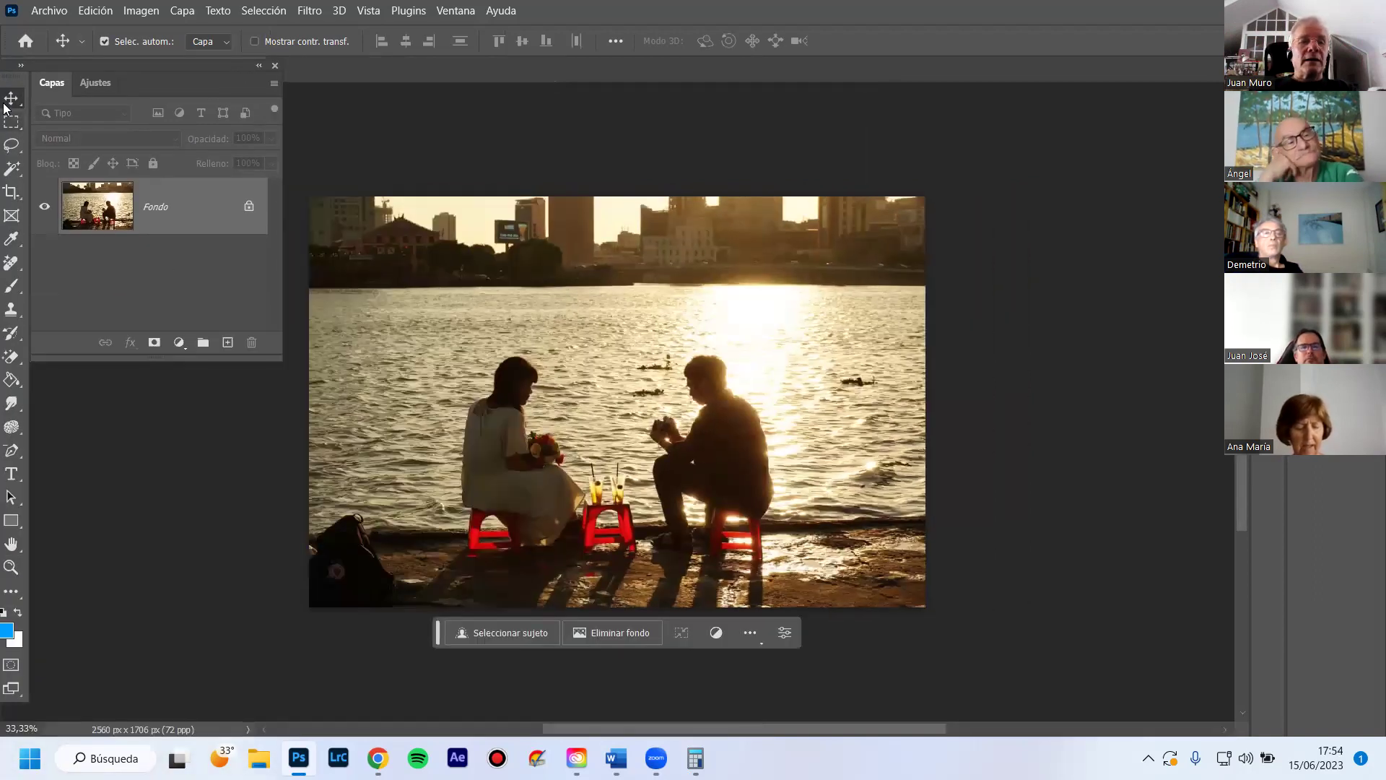
left_click(12, 193)
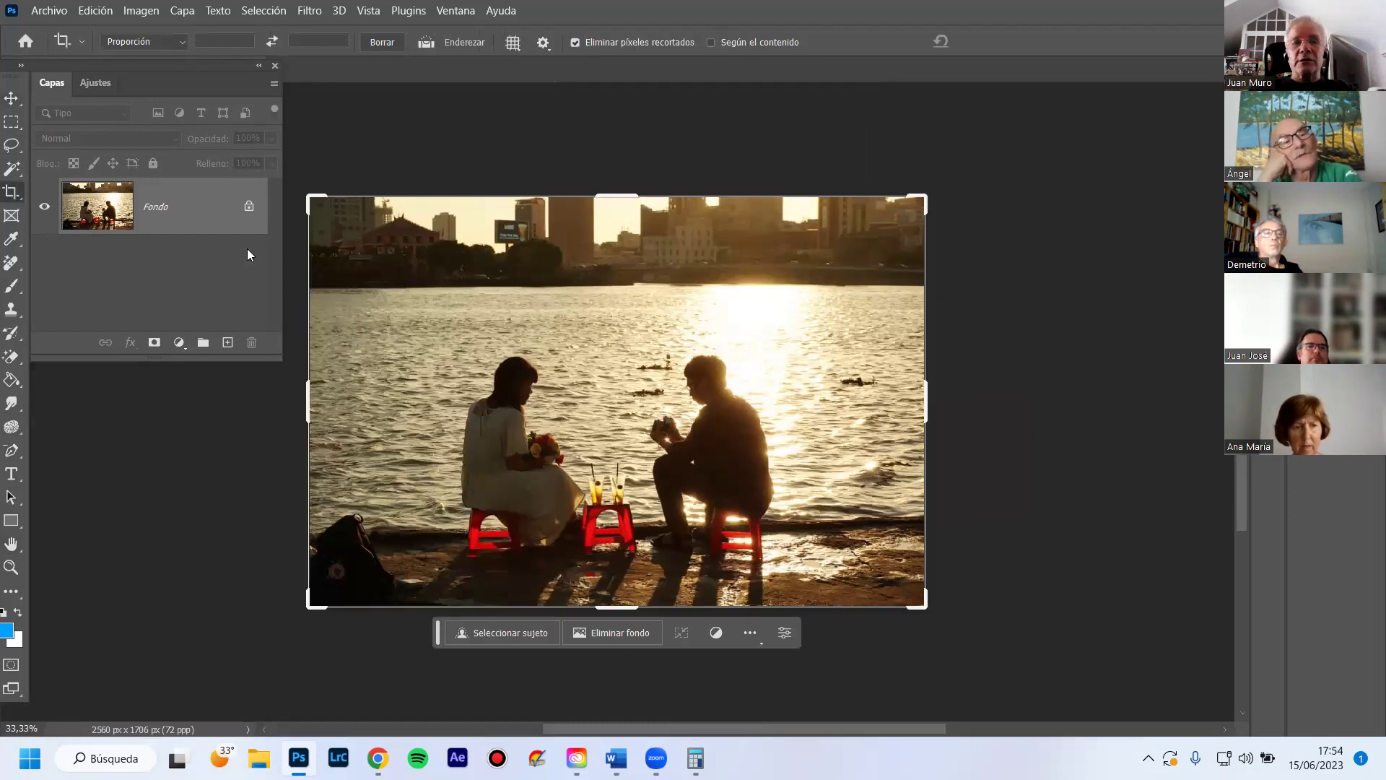
left_click(177, 43)
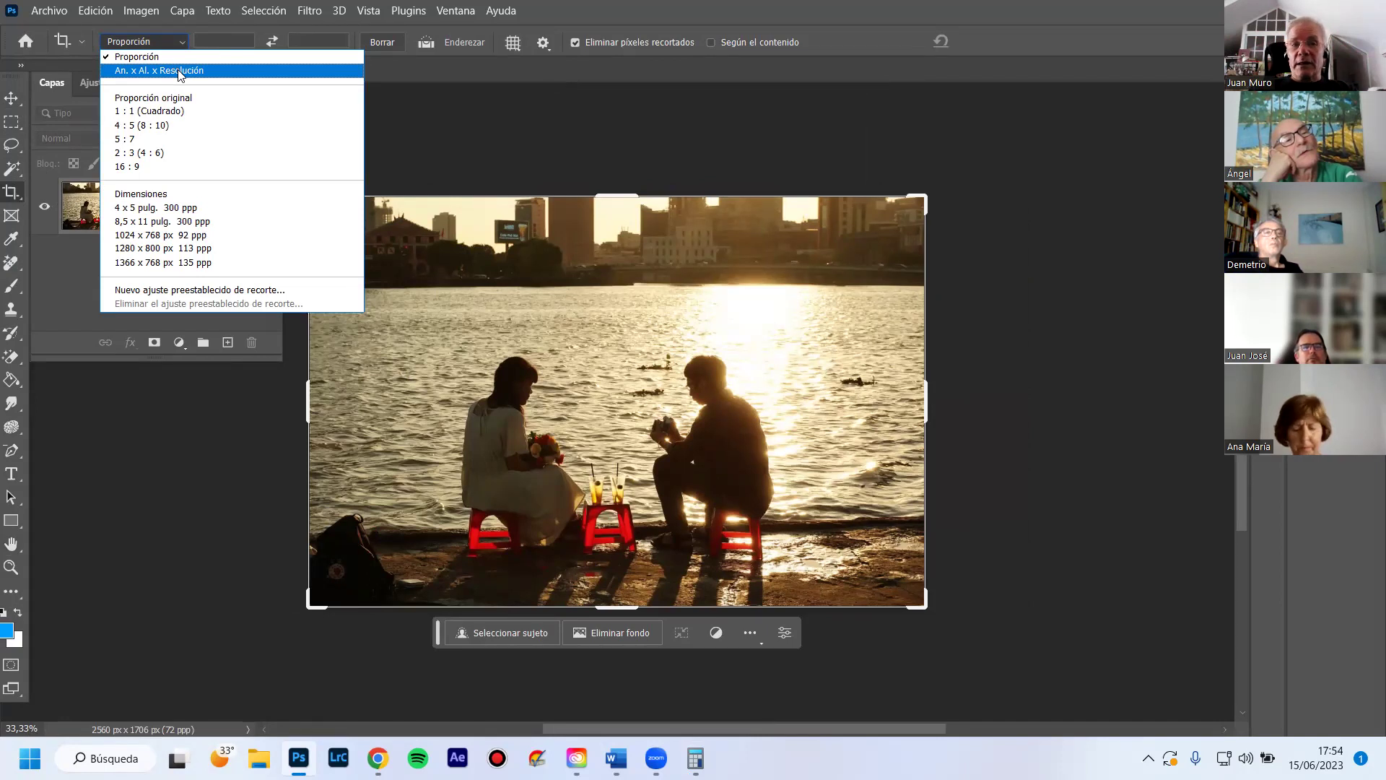
left_click(610, 20)
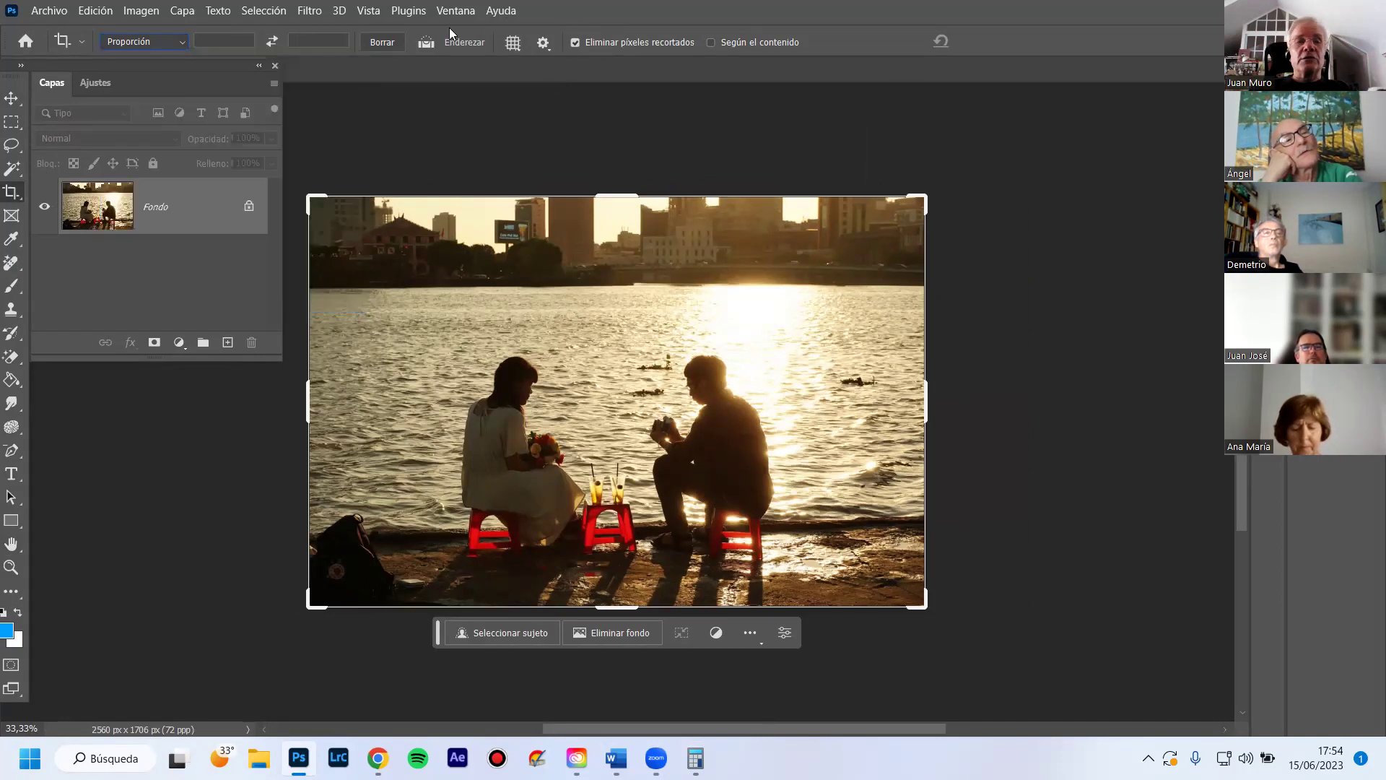
Check the photo's pixel width and height in the Image Size dialog and close it without changes
left_click(145, 15)
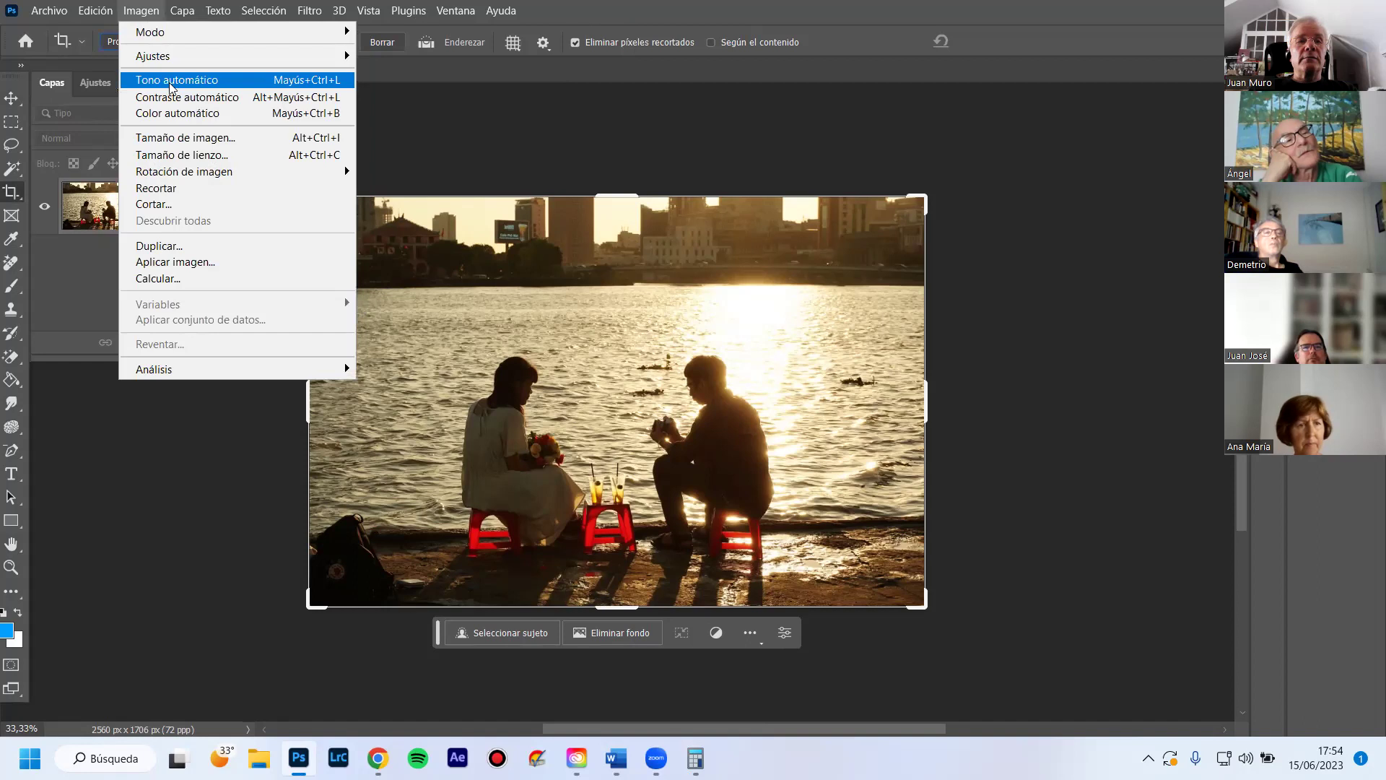
left_click(185, 137)
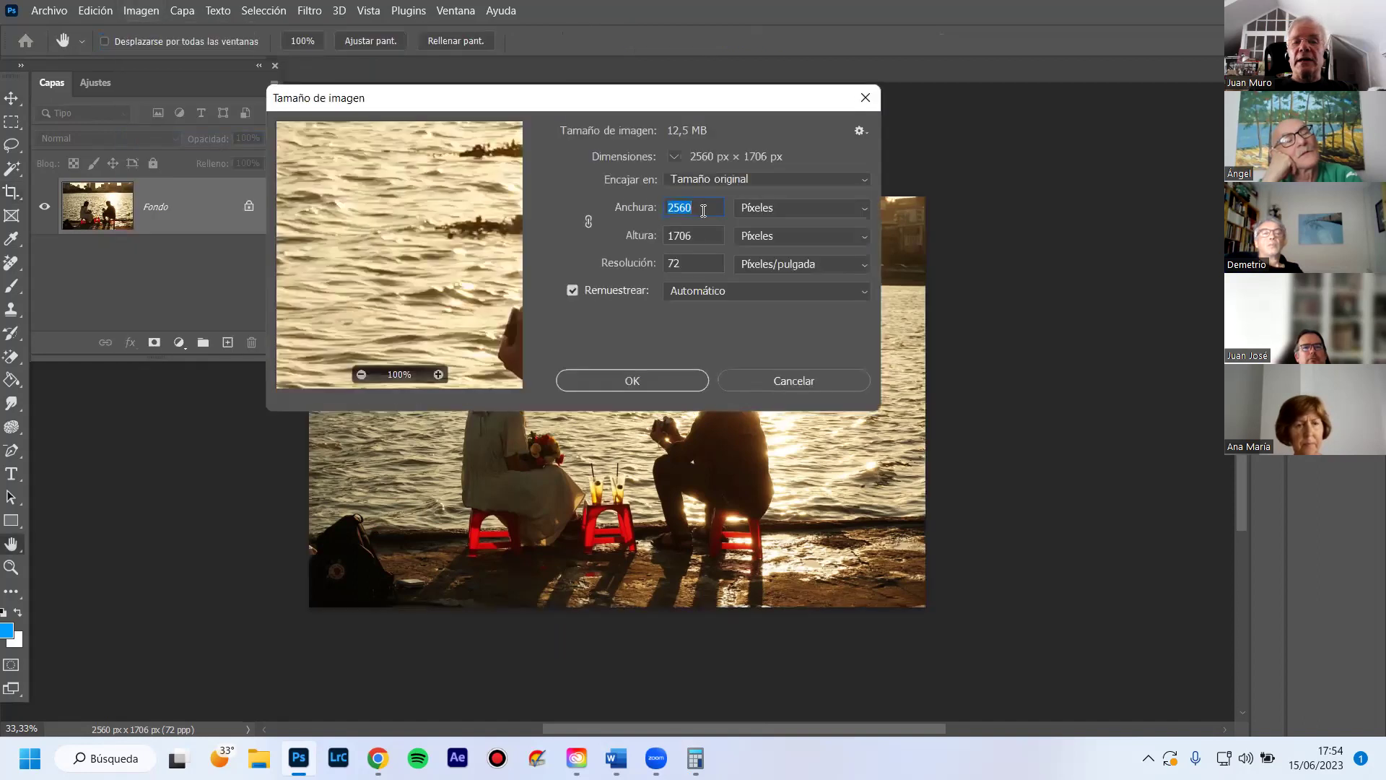
left_click(703, 209)
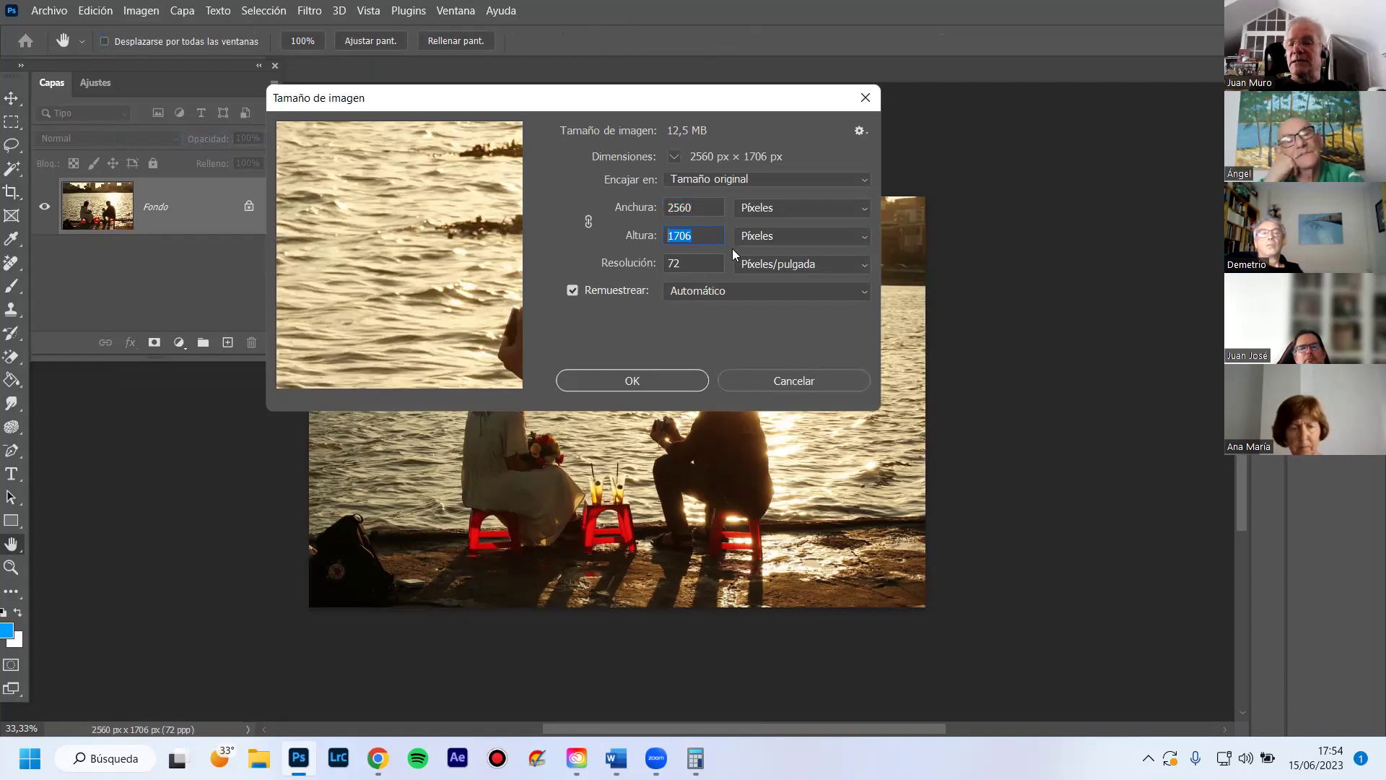
left_click(780, 380)
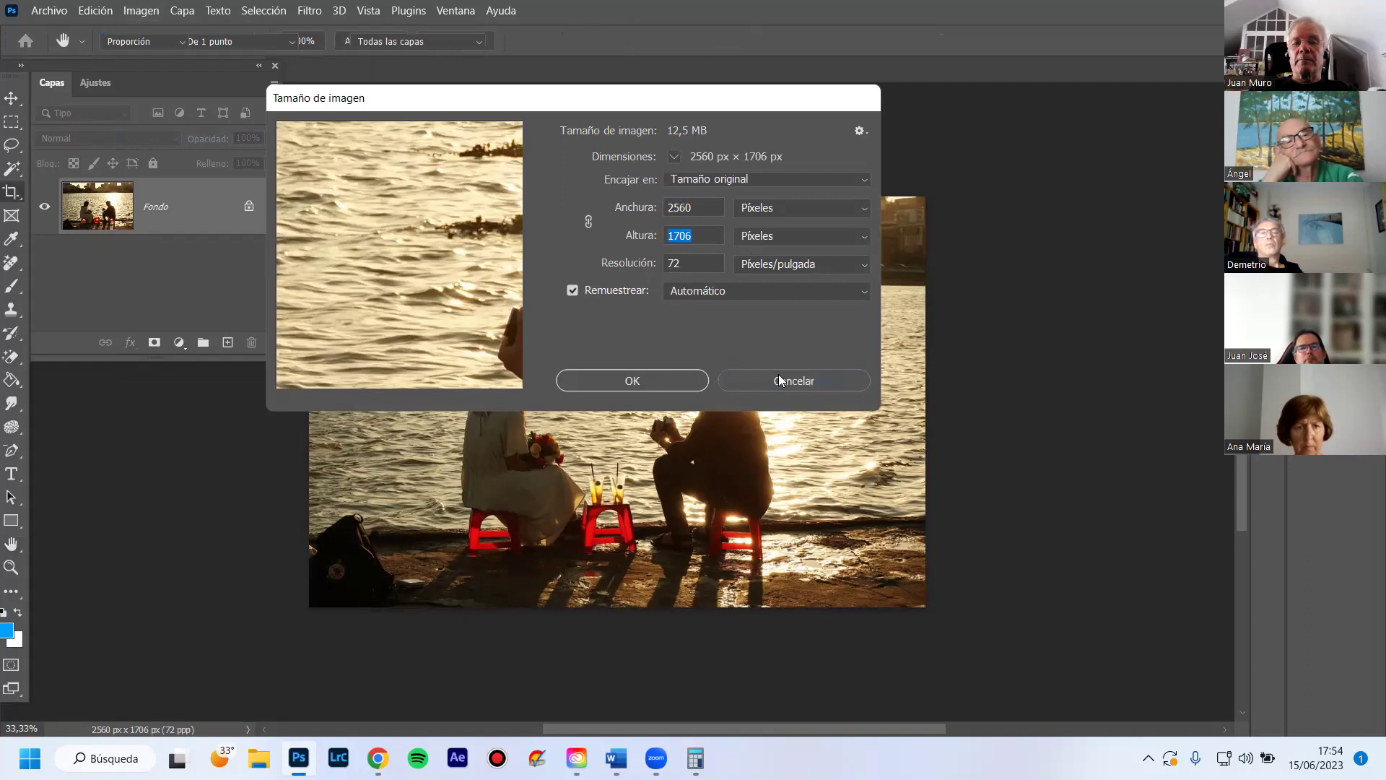
Set the Crop tool to An. x Al. x Resolución with 2560 px width, 1066 px height and 72 px/pulg
key("c")
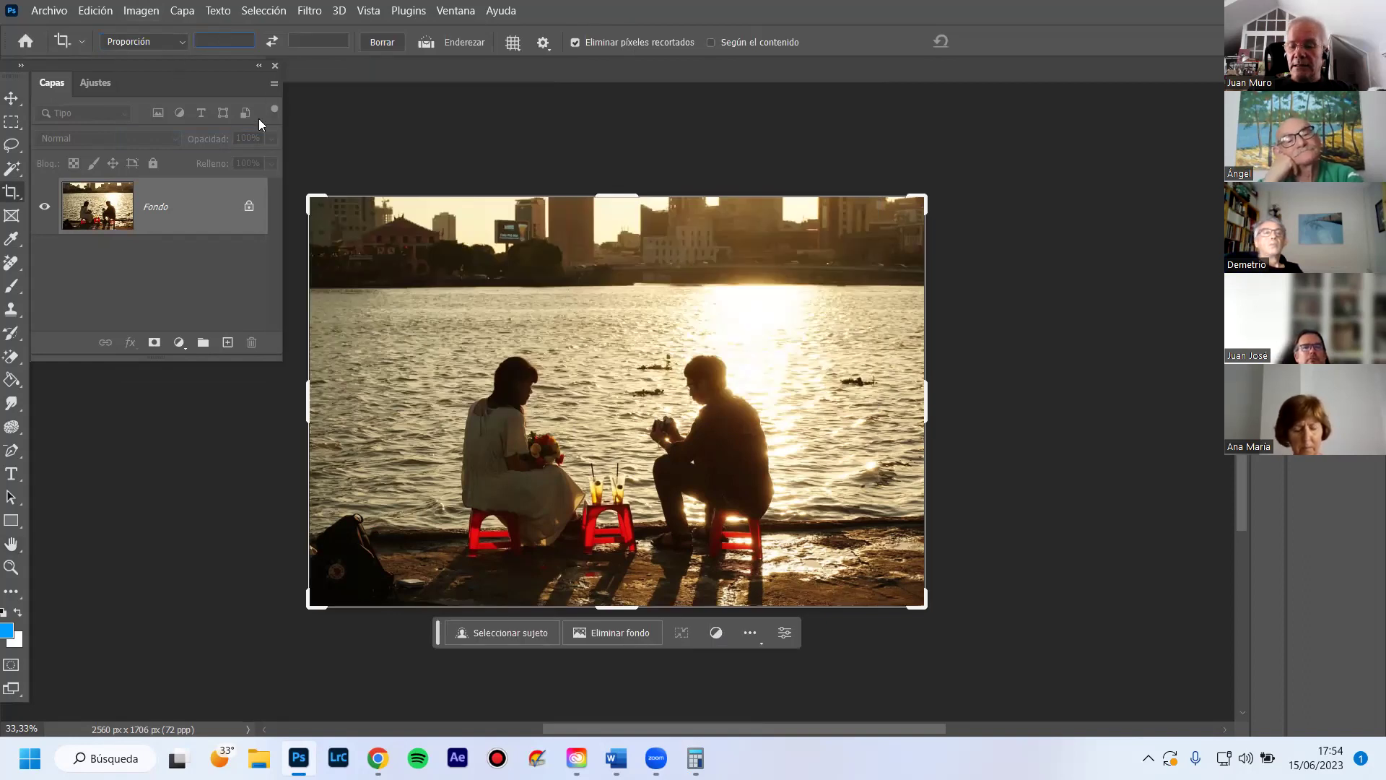
type("2560")
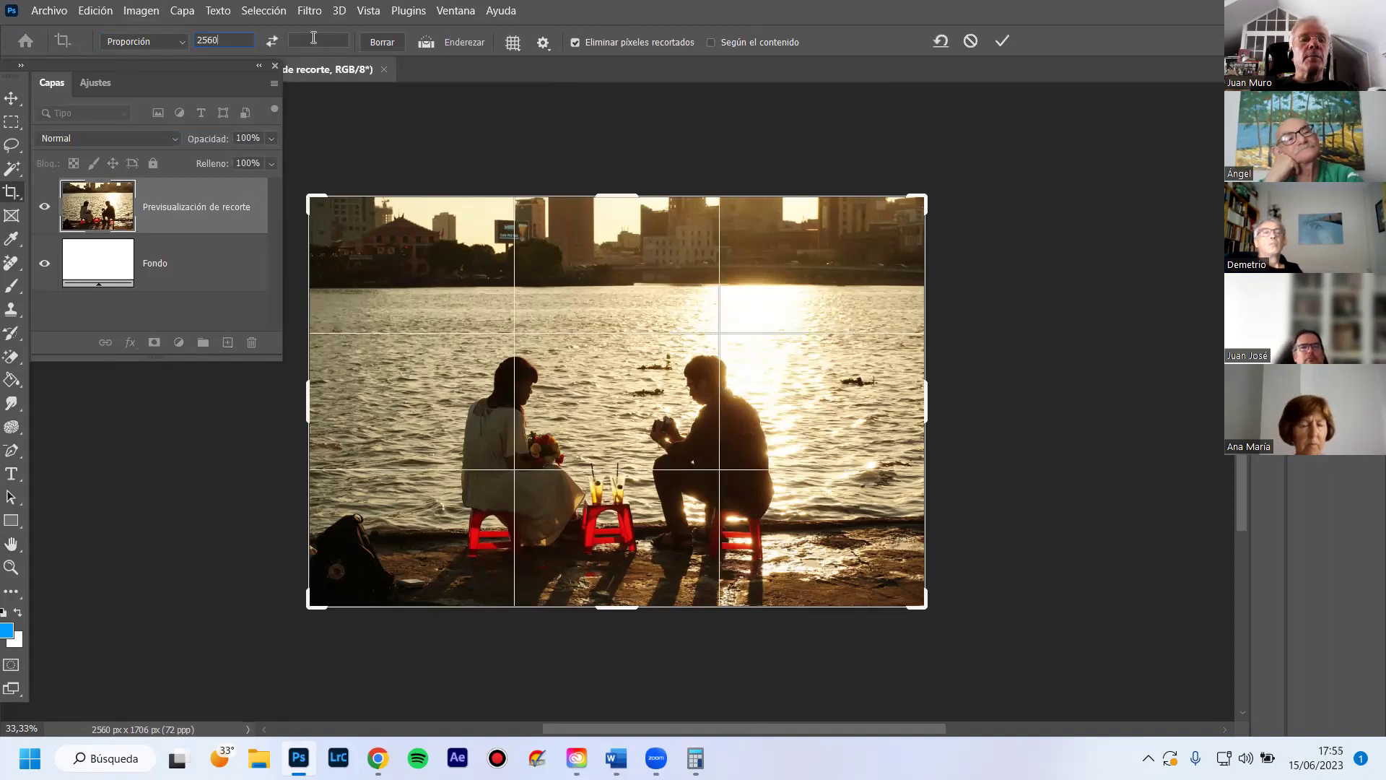
left_click(180, 42)
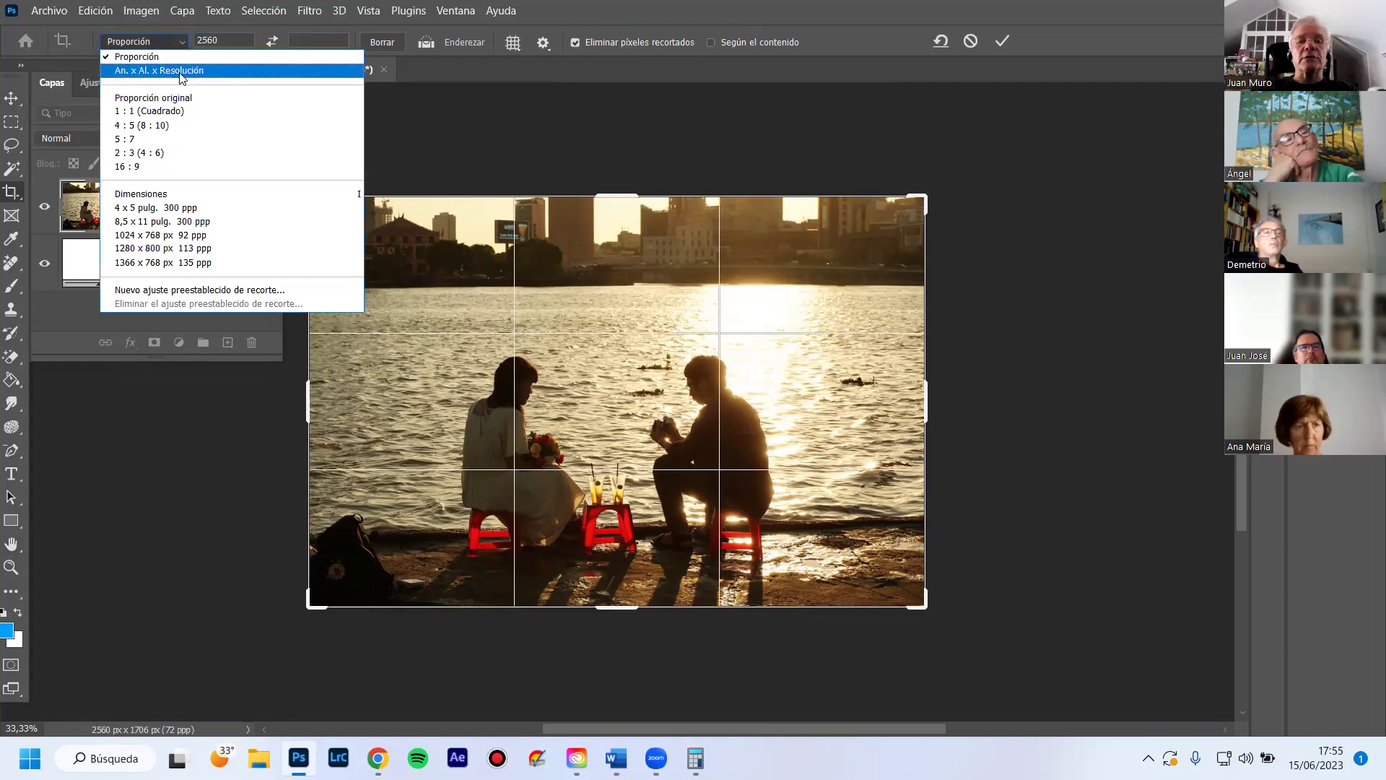
left_click(180, 71)
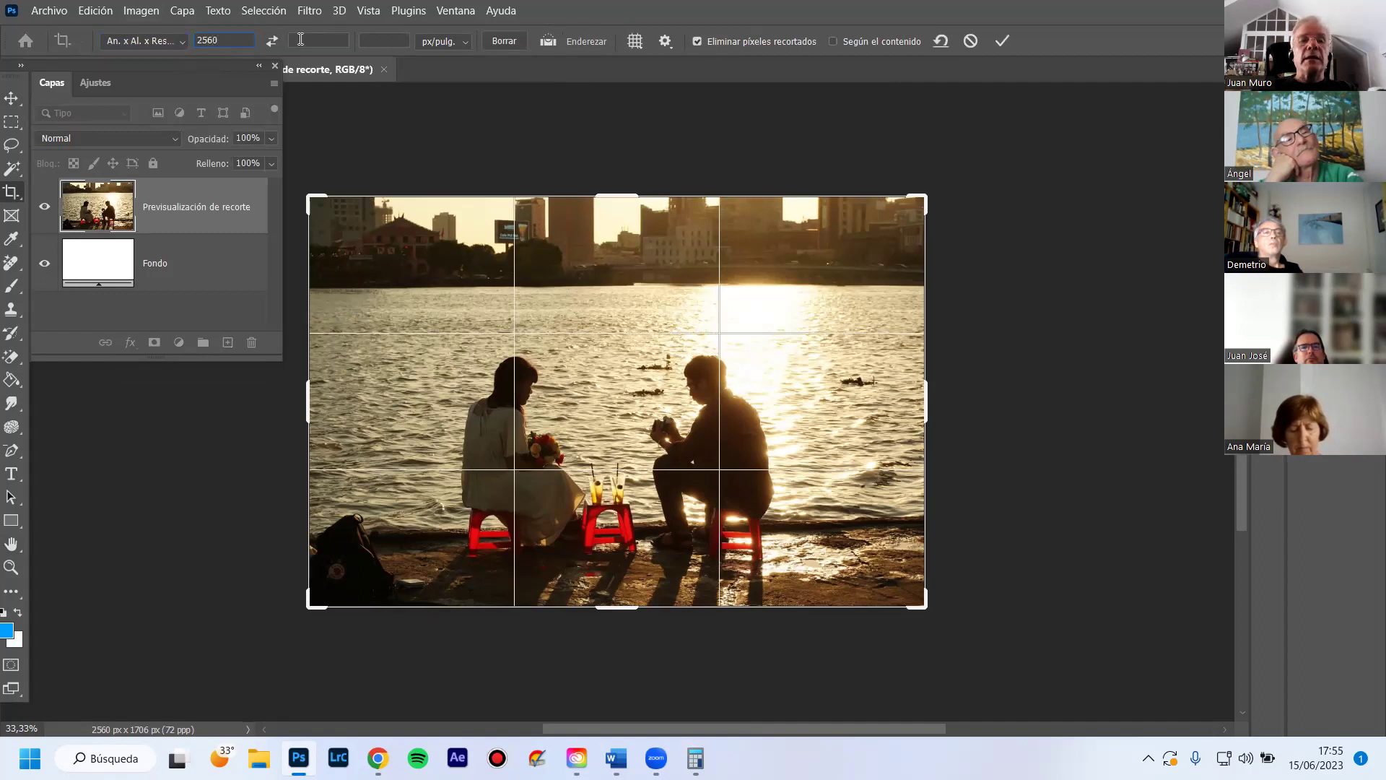
type("1066")
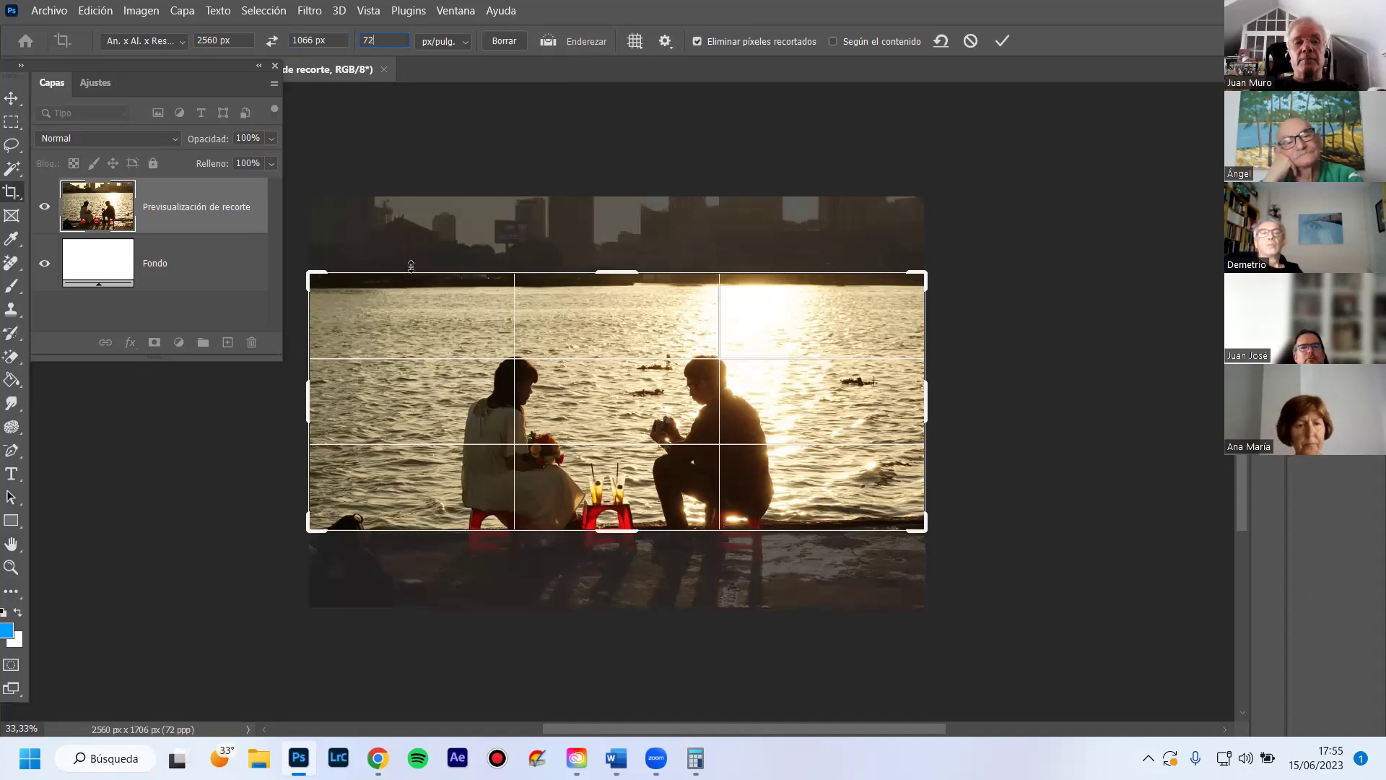
Apply the cinemascope crop and undo it, and try drawing a new small crop frame over the seated man
left_click(11, 97)
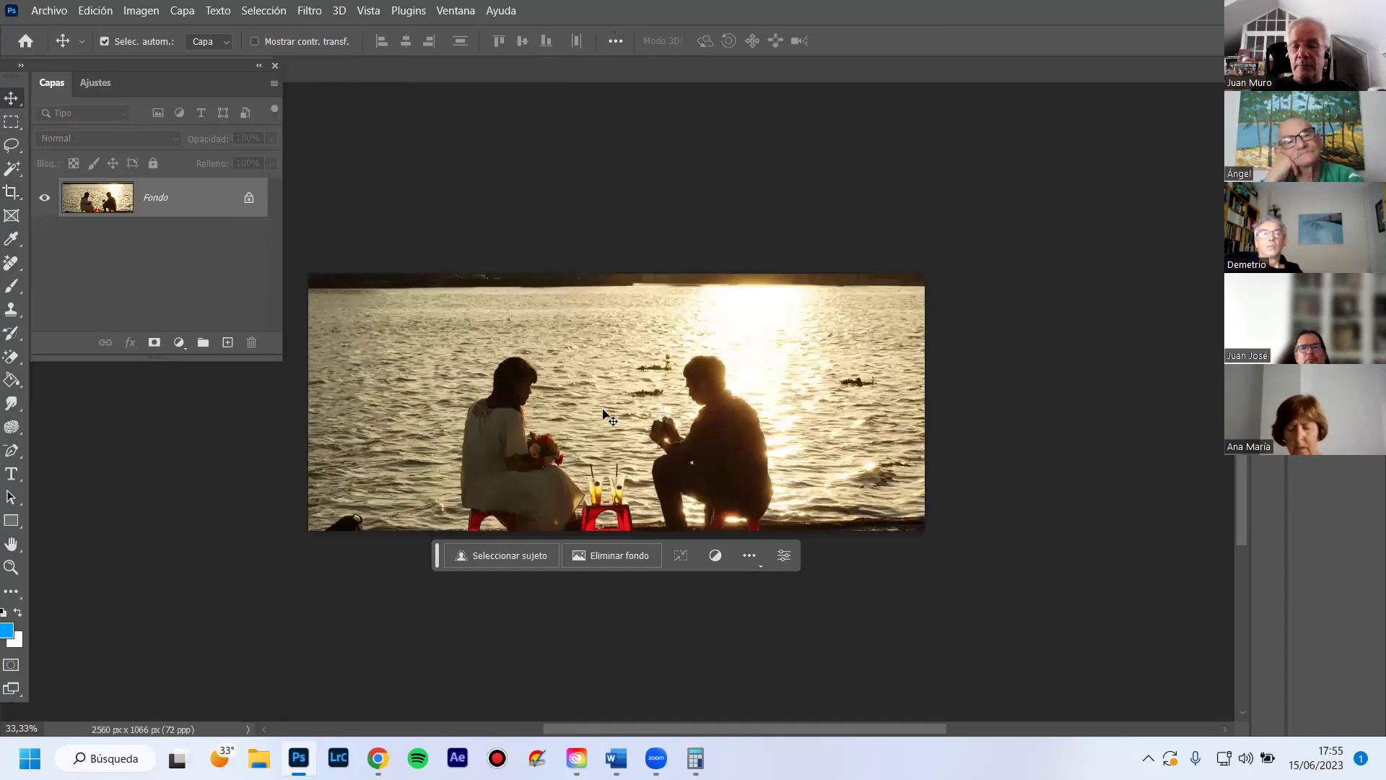
key("ctrl+z")
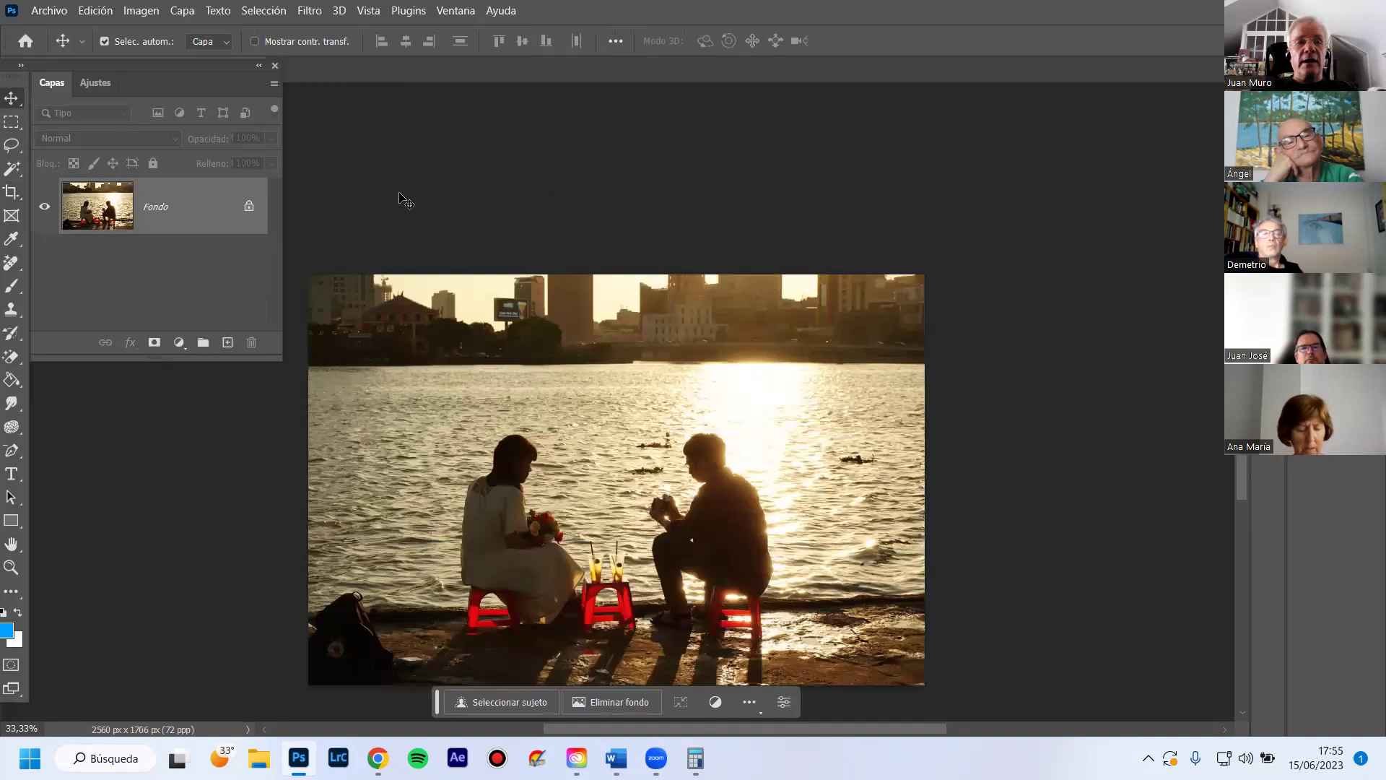
left_click(11, 192)
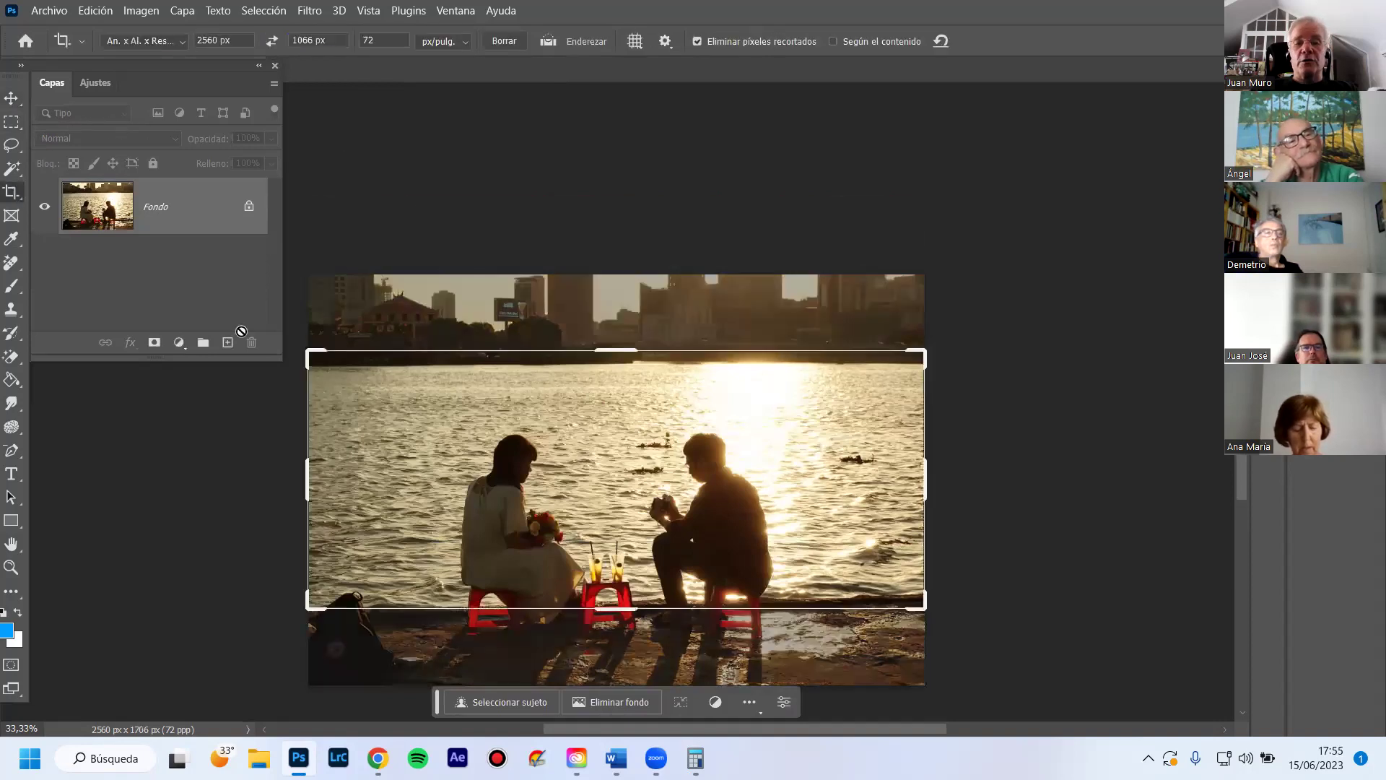
left_click_drag(702, 500, 782, 698)
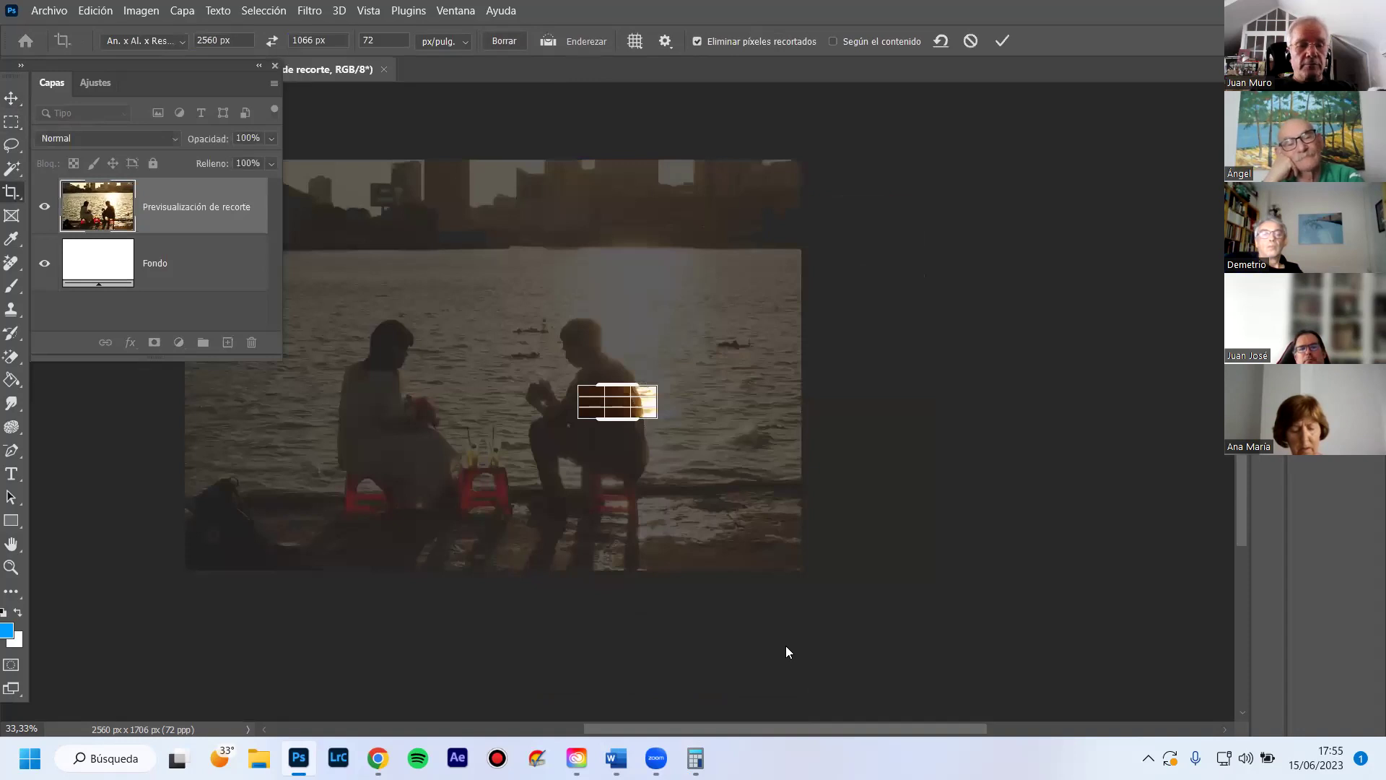
key("Escape")
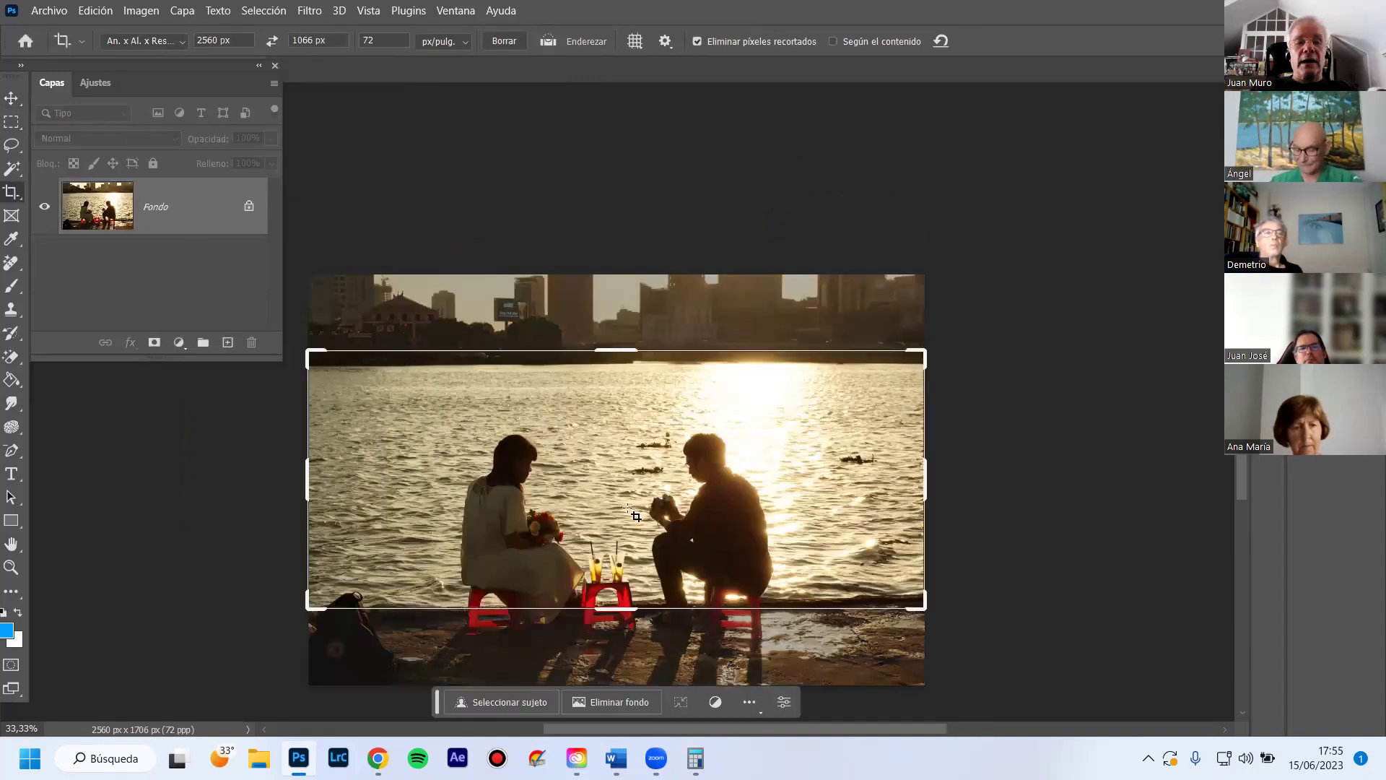
Shift the 2560 x 1066 px crop frame down the photo until the backpack and the red stools are inside it
mouse_move(597, 641)
left_mouse_down()
mouse_move(599, 614)
mouse_move(617, 645)
mouse_move(696, 641)
mouse_move(595, 651)
mouse_move(573, 640)
mouse_move(618, 637)
mouse_move(587, 639)
mouse_move(603, 637)
left_mouse_up()
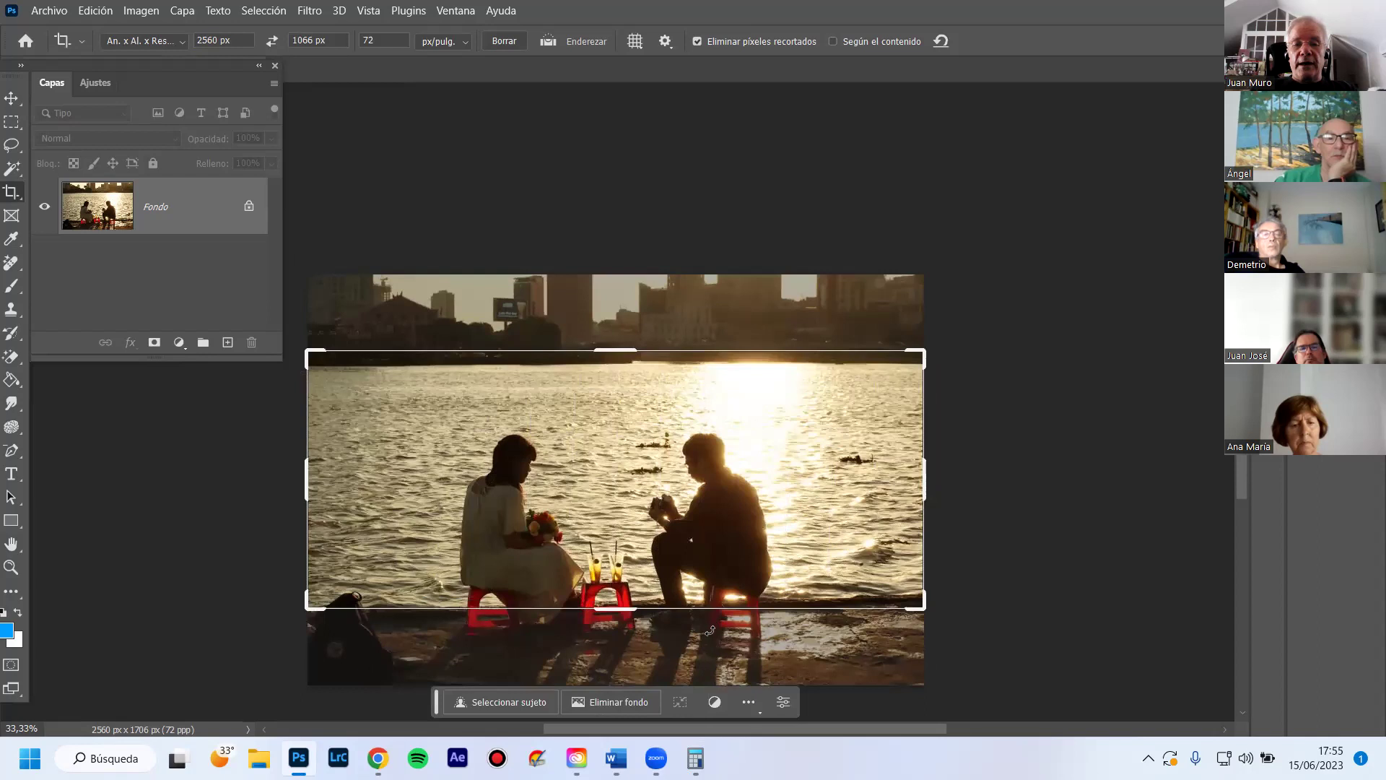
mouse_move(614, 612)
left_mouse_down()
mouse_move(614, 637)
mouse_move(603, 589)
mouse_move(612, 610)
left_mouse_up()
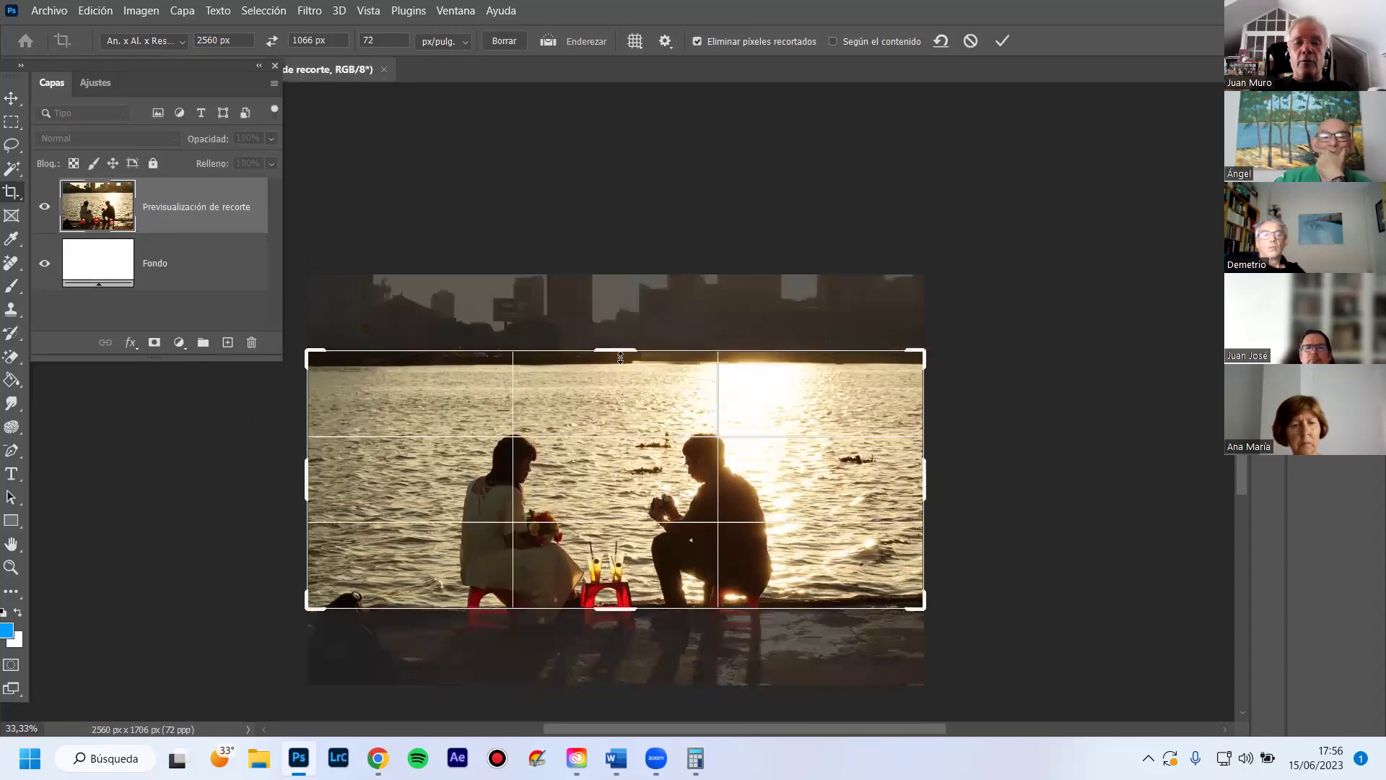
left_click_drag(622, 339, 631, 379)
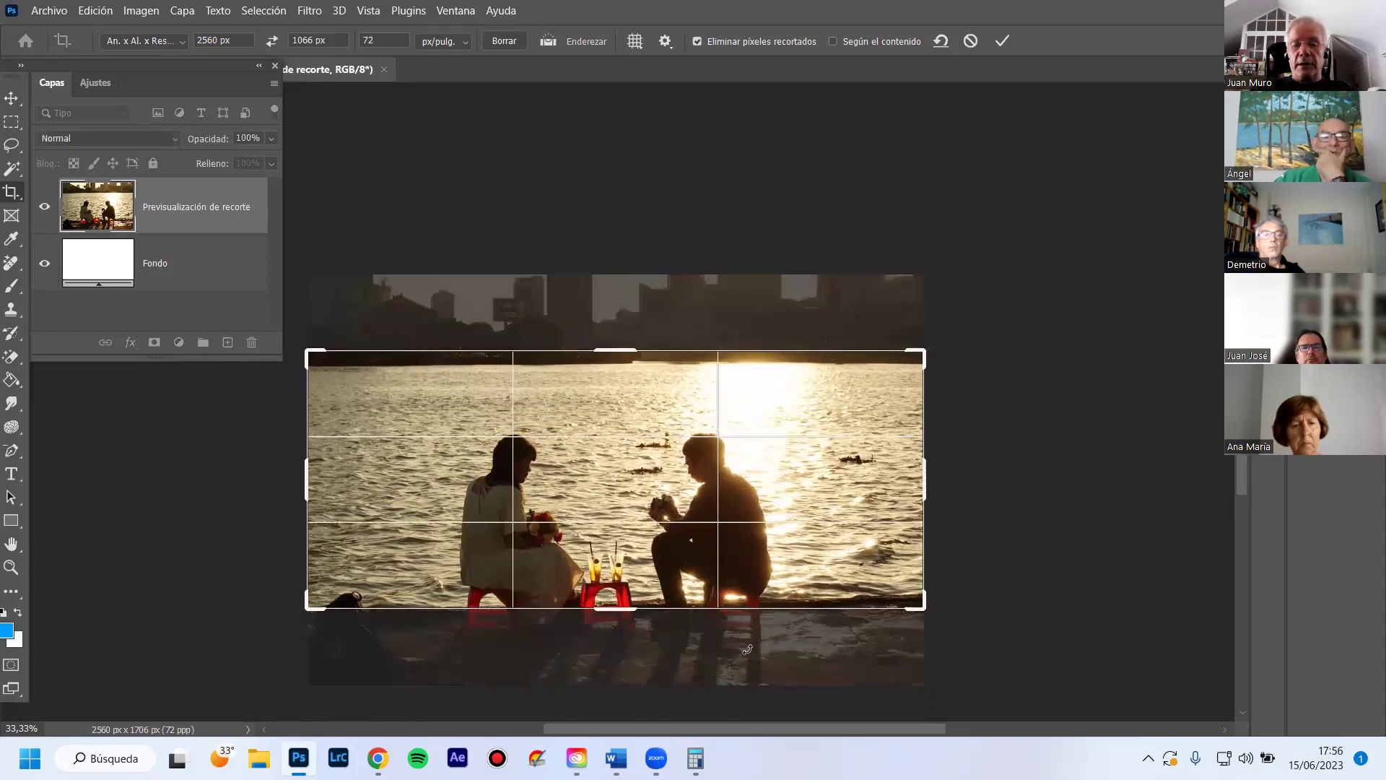
key("shift+Down")
key("shift+Down")
key("shift+Down")
key("shift+Down")
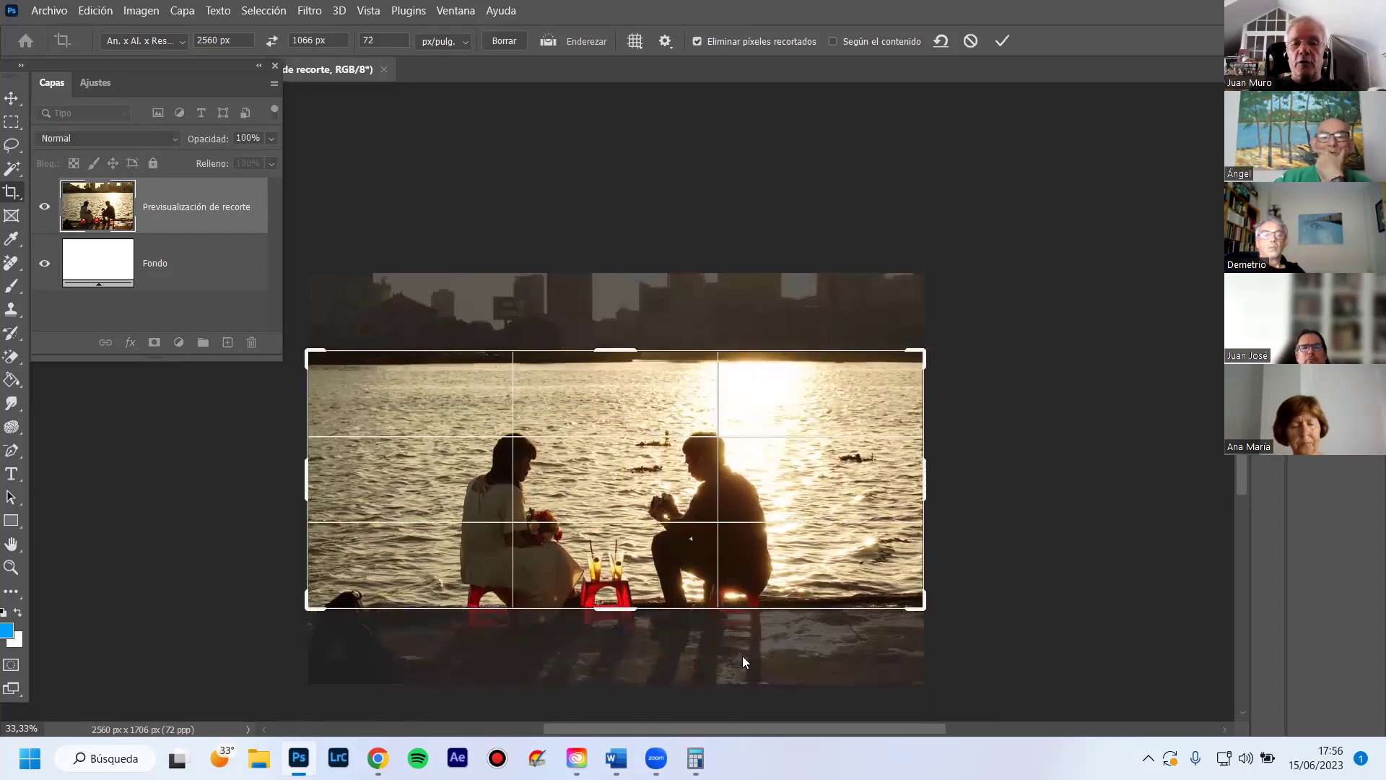
key("shift+Down")
key("shift+Down")
key("shift+Down")
key("shift+Down")
key("shift+Down")
key("shift+Down")
key("shift+Down")
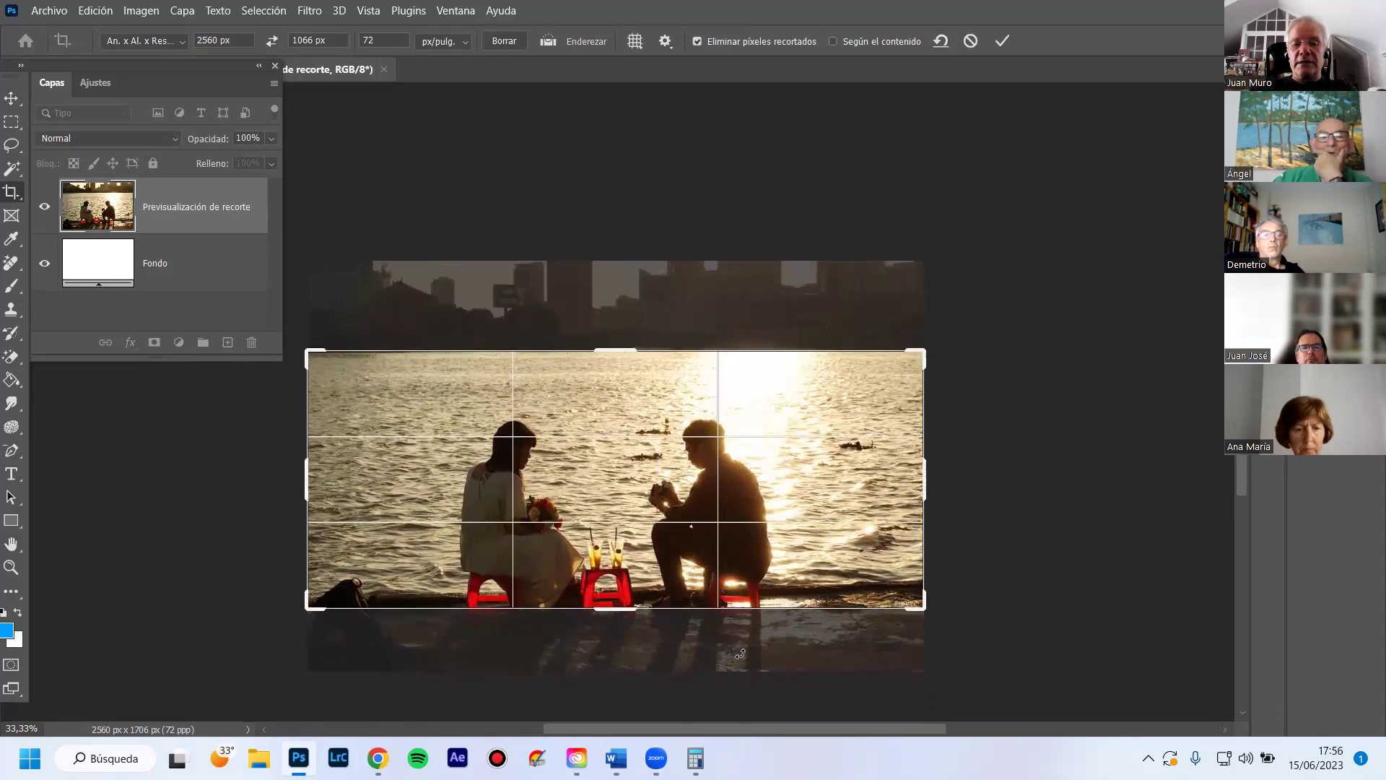
key("shift+Down")
key("shift+Down")
key("shift+Down")
key("shift+Down")
key("shift+Down")
key("shift+Down")
key("shift+Down")
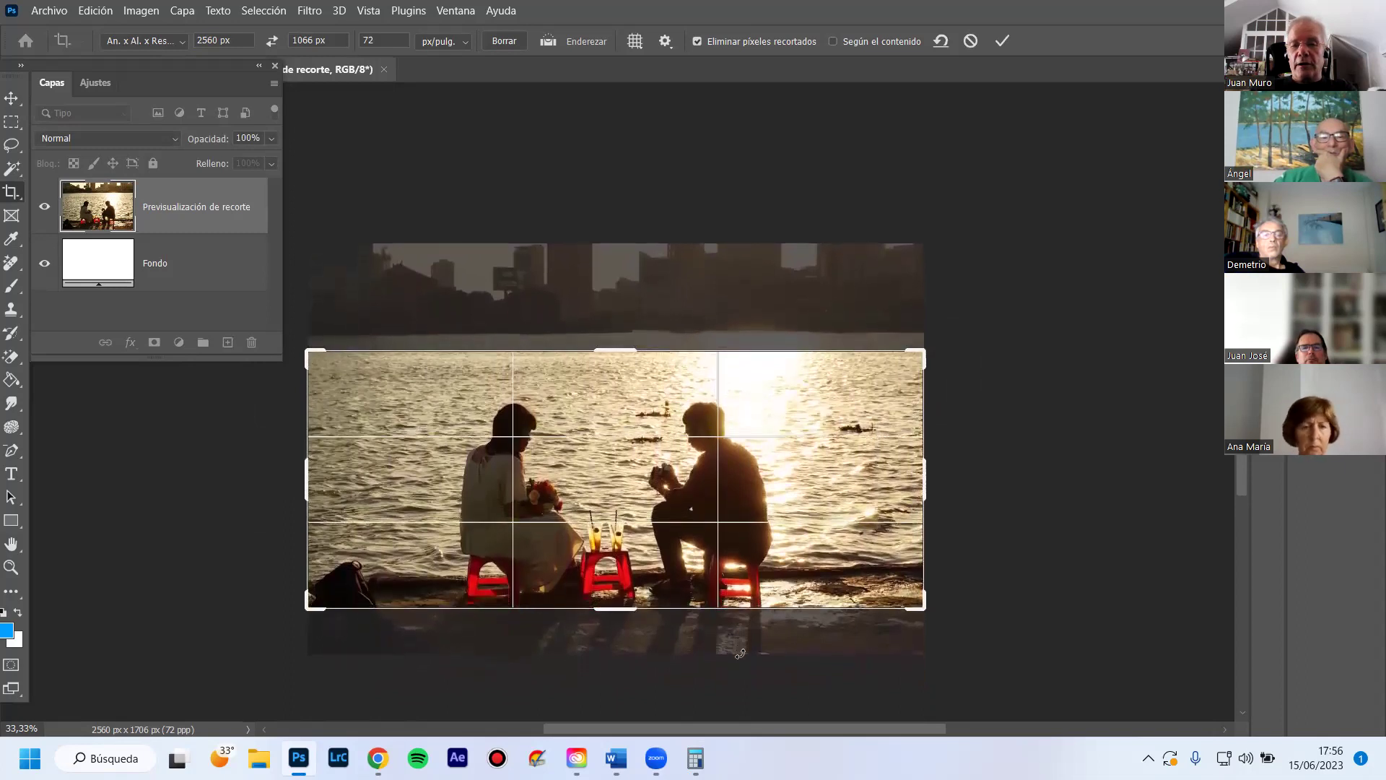
key("shift+Down")
key("shift+Down")
key("shift+Down")
key("shift+Down")
key("shift+Down")
key("shift+Down")
key("shift+Down")
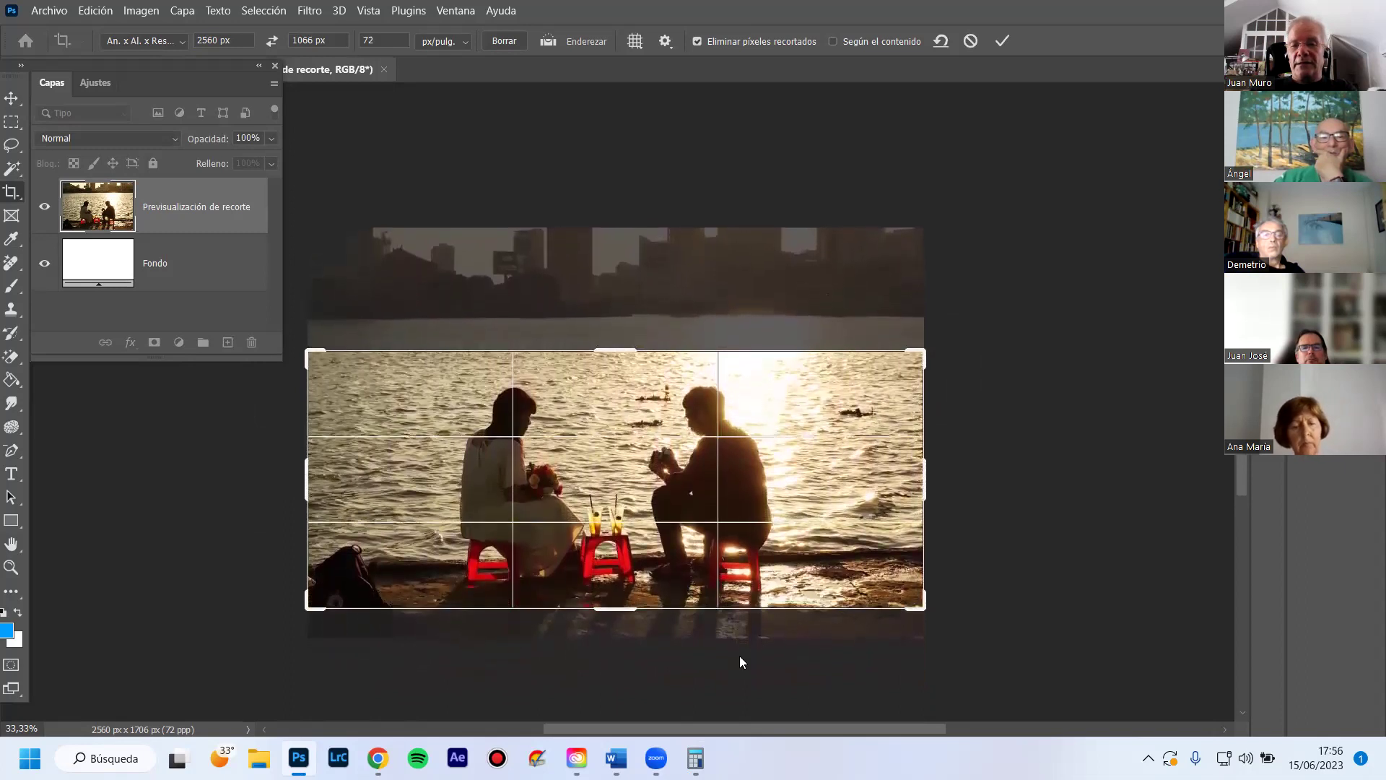
Try the crop with its frame moved up to the photo's upper edge to include the skyline, and undo it
key("shift+Up")
key("shift+Up")
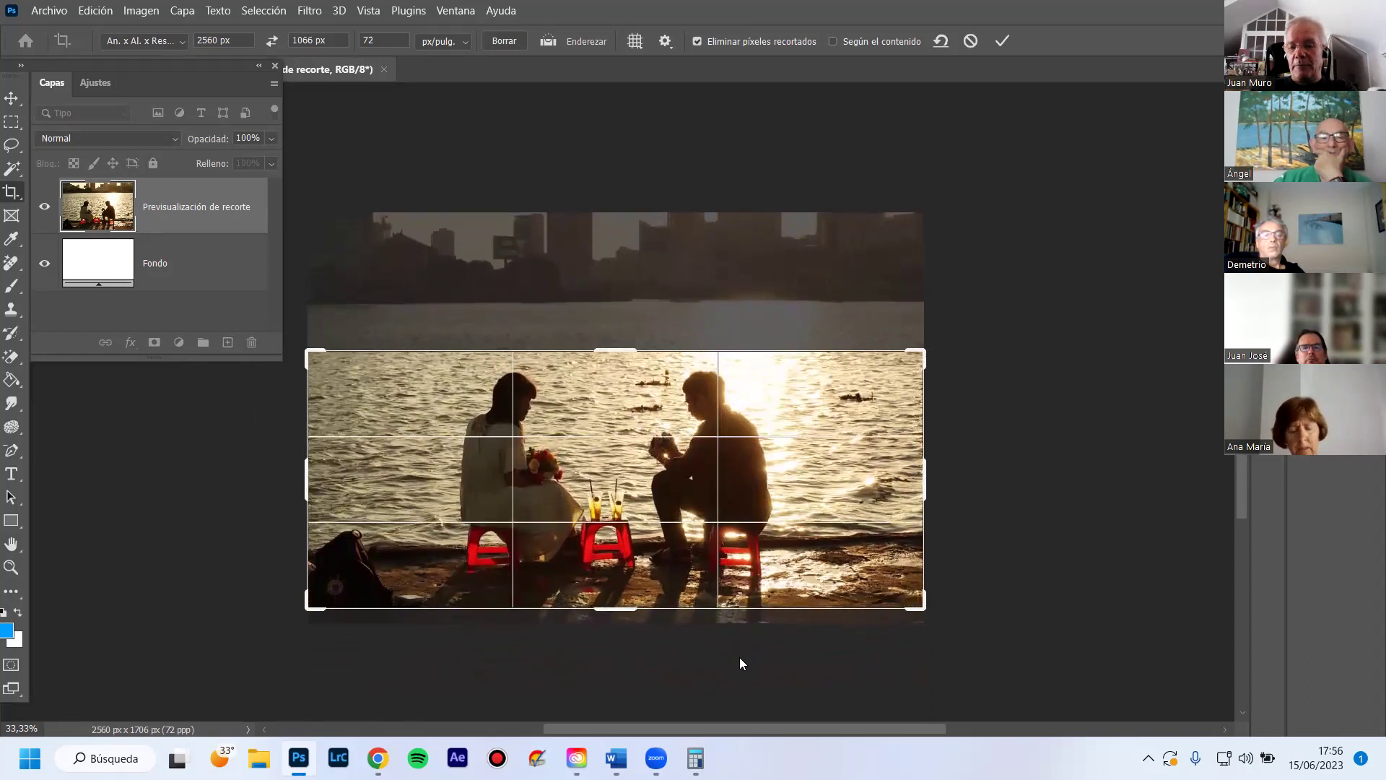
key("shift+Up")
key("shift+Up")
key("shift+Up")
key("shift+Up")
key("shift+Up")
key("shift+Up")
key("shift+Up")
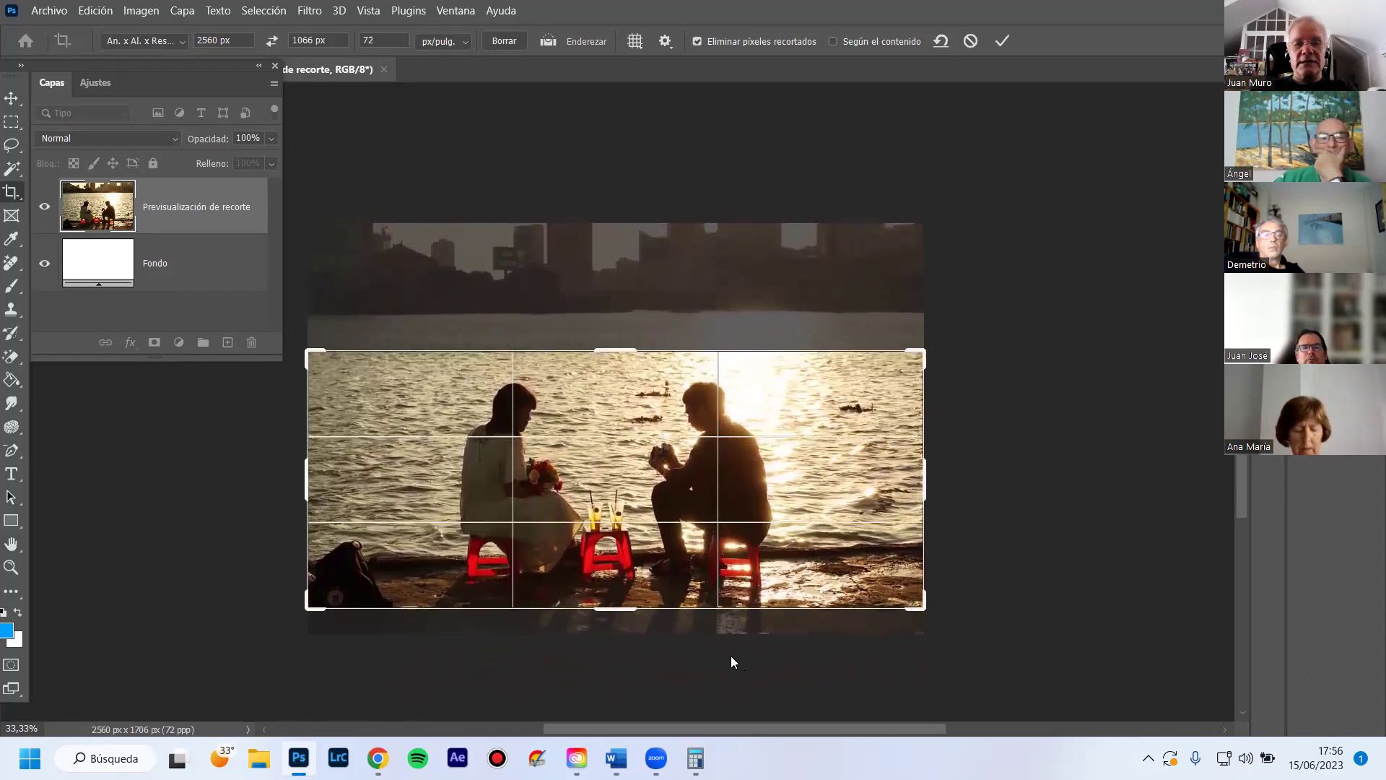
key("shift+Up")
key("shift+Up")
key("shift+Up")
key("shift+Up")
key("shift+Up")
key("shift+Up")
key("shift+Up")
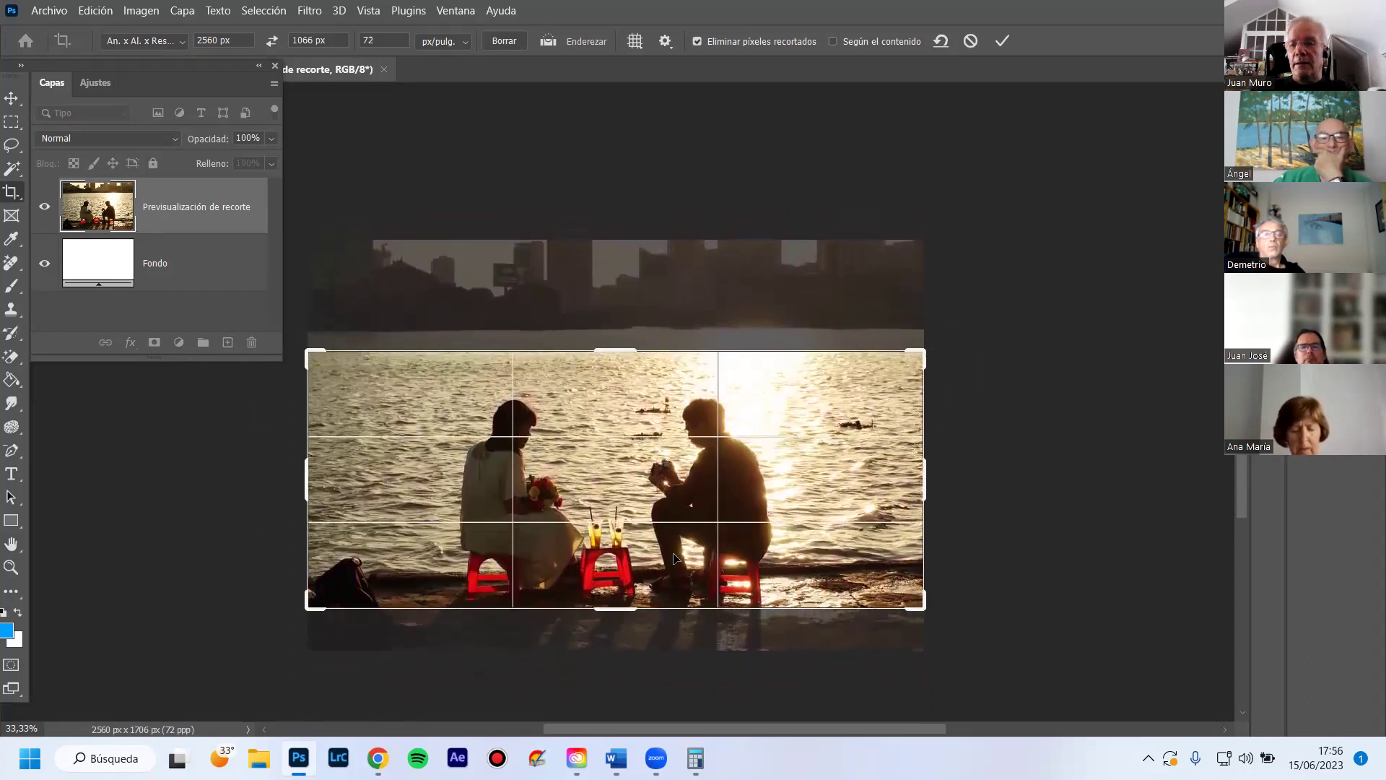
key("shift+Up")
key("shift+Up")
key("shift+Up")
key("shift+Up")
key("shift+Up")
key("shift+Up")
key("shift+Up")
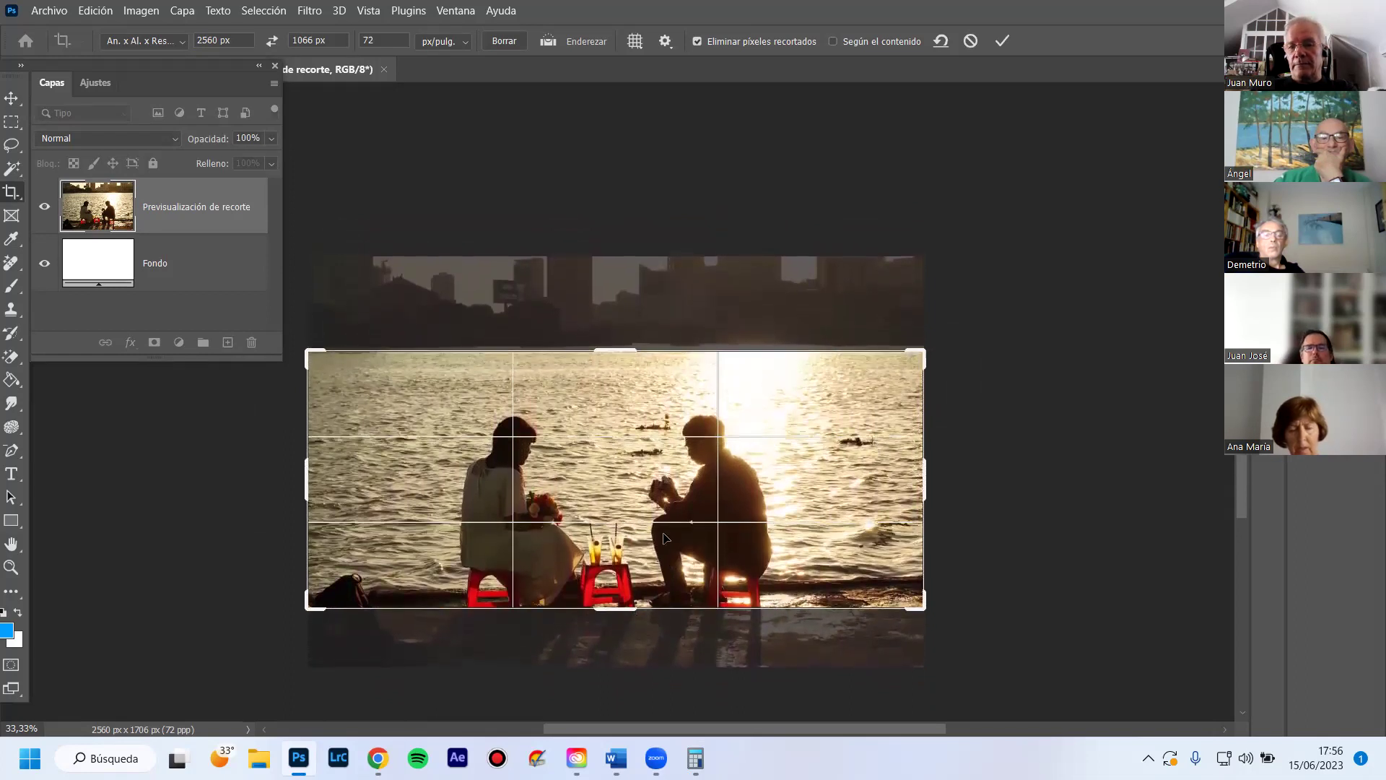
key("shift+Up")
key("shift+Up")
key("shift+Up")
key("shift+Up")
key("shift+Up")
key("shift+Up")
key("shift+Up")
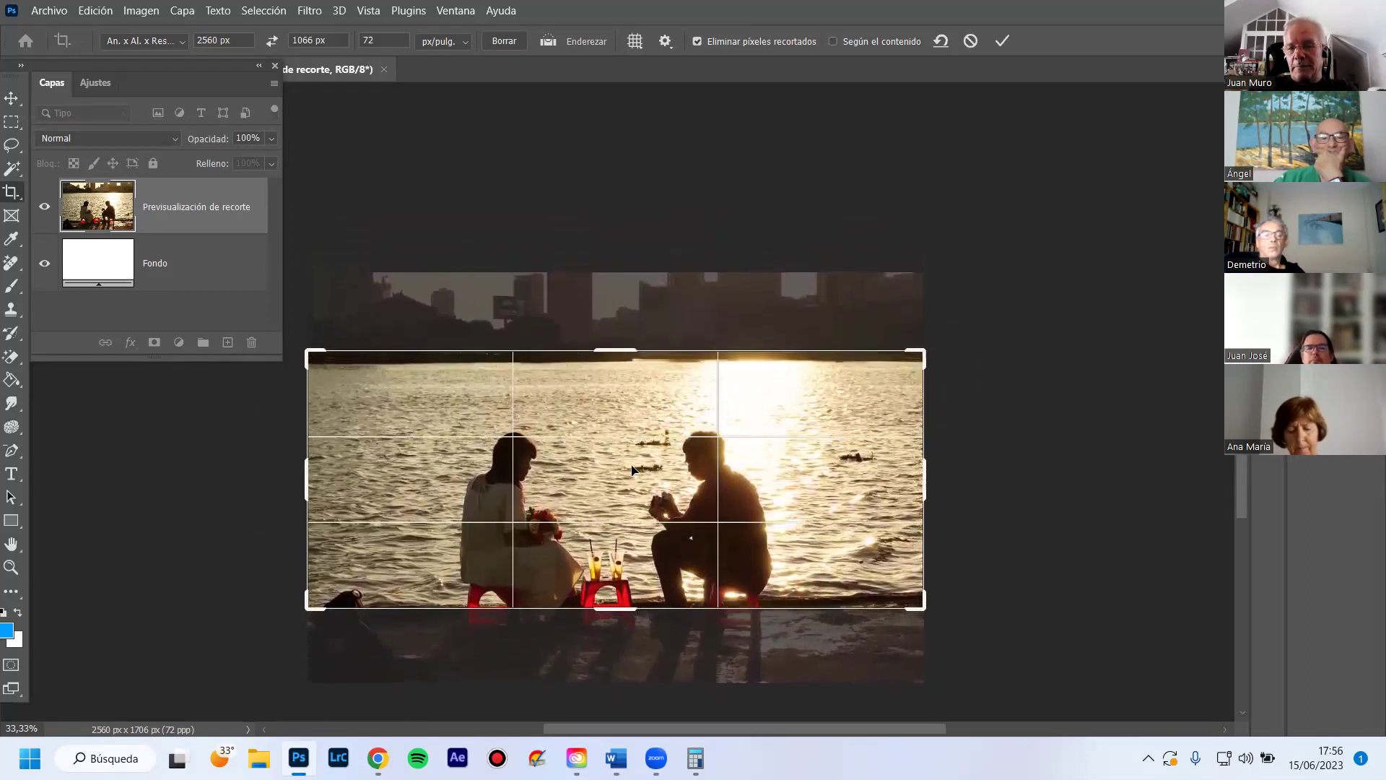
key("shift+Up")
key("shift+Up")
key("shift+Up")
key("shift+Up")
key("shift+Up")
key("shift+Up")
key("shift+Up")
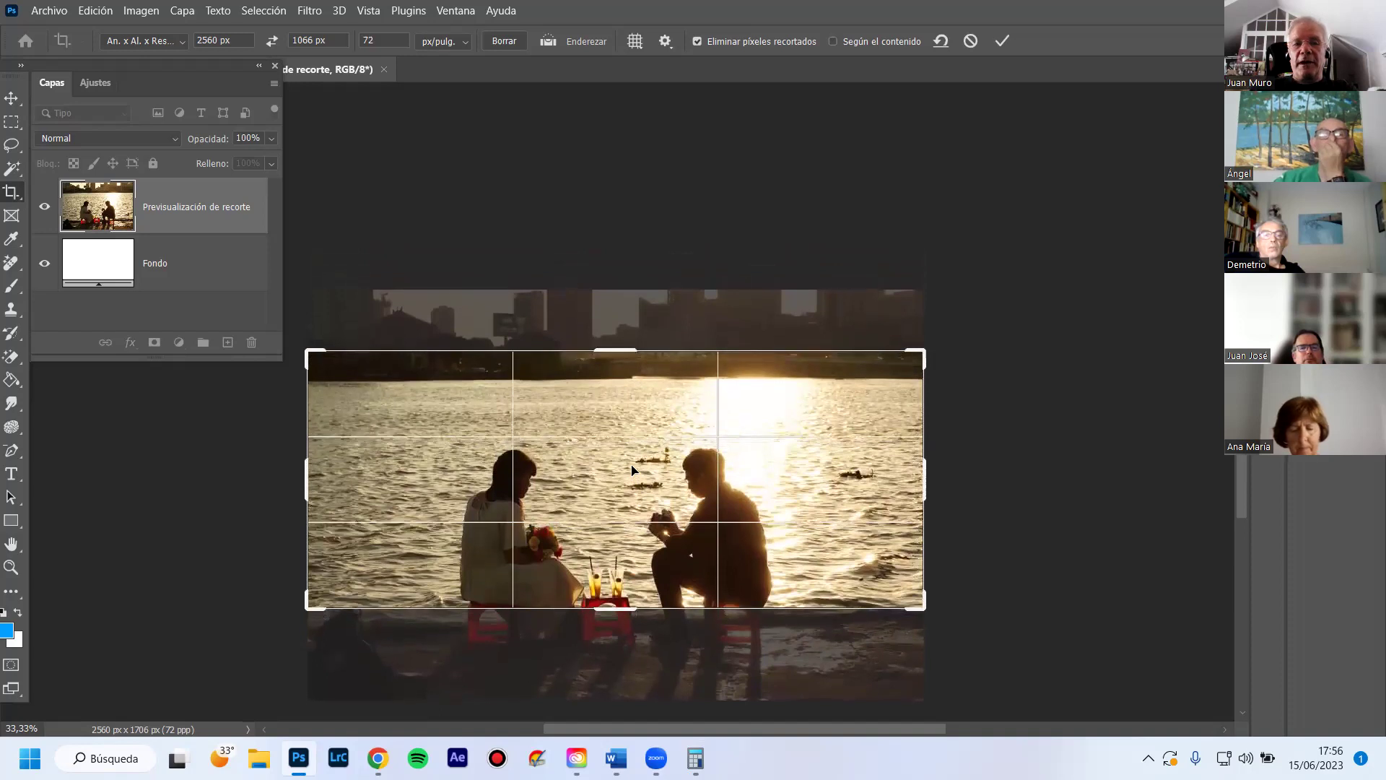
key("shift+Up")
key("shift+Up")
key("shift+Up")
key("shift+Up")
key("shift+Up")
key("shift+Up")
key("shift+Up")
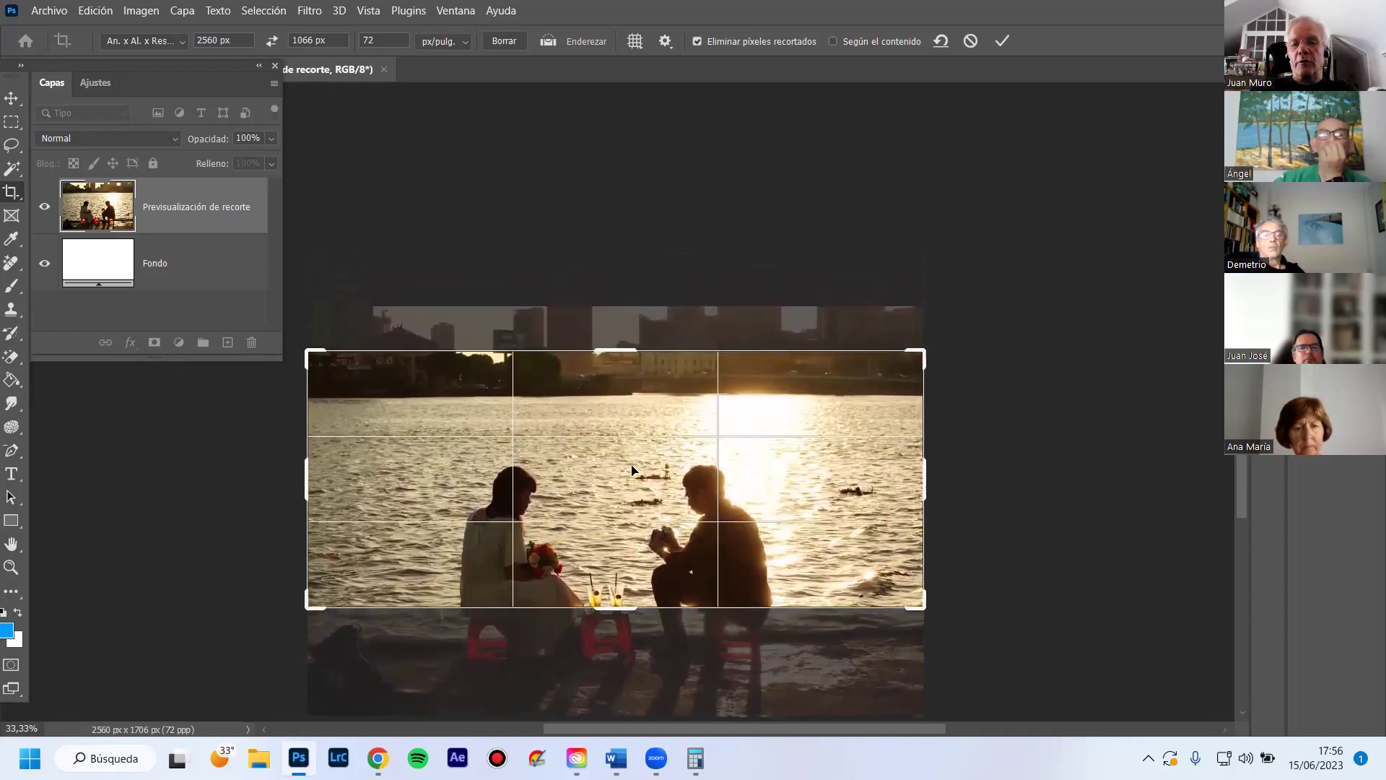
key("shift+Up")
key("shift+Up")
key("shift+Up")
key("shift+Up")
key("shift+Up")
key("shift+Up")
key("shift+Up")
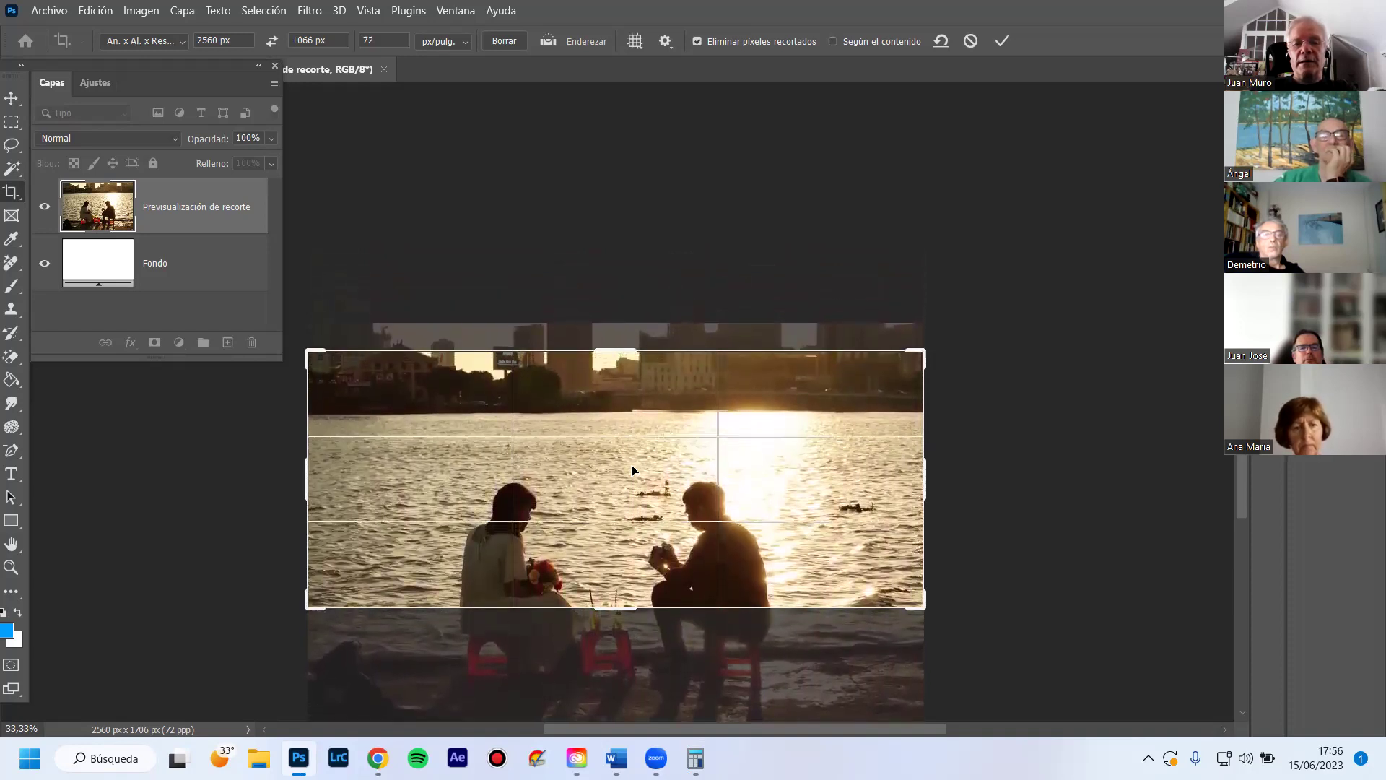
key("shift+Up")
key("shift+Up")
key("shift+Up")
key("shift+Up")
key("shift+Up")
key("shift+Up")
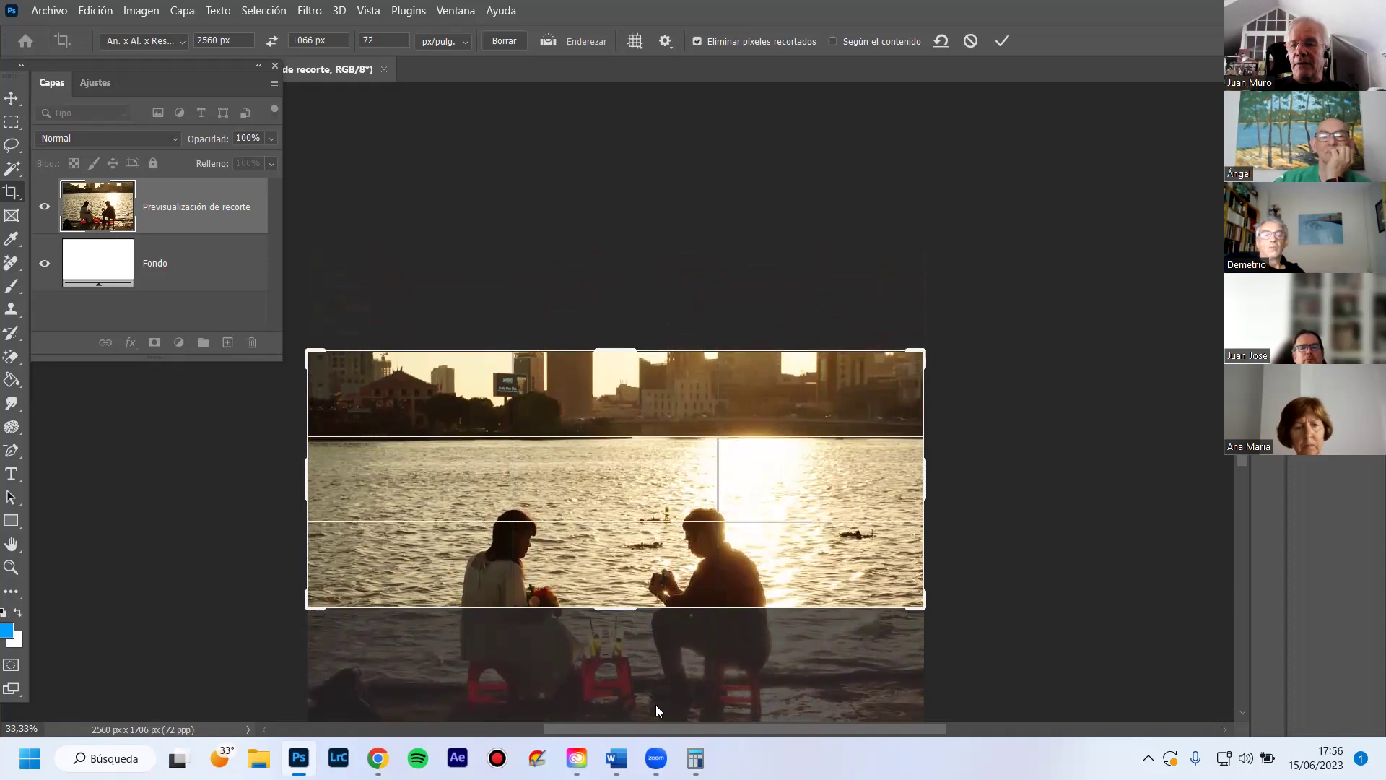
key("Return")
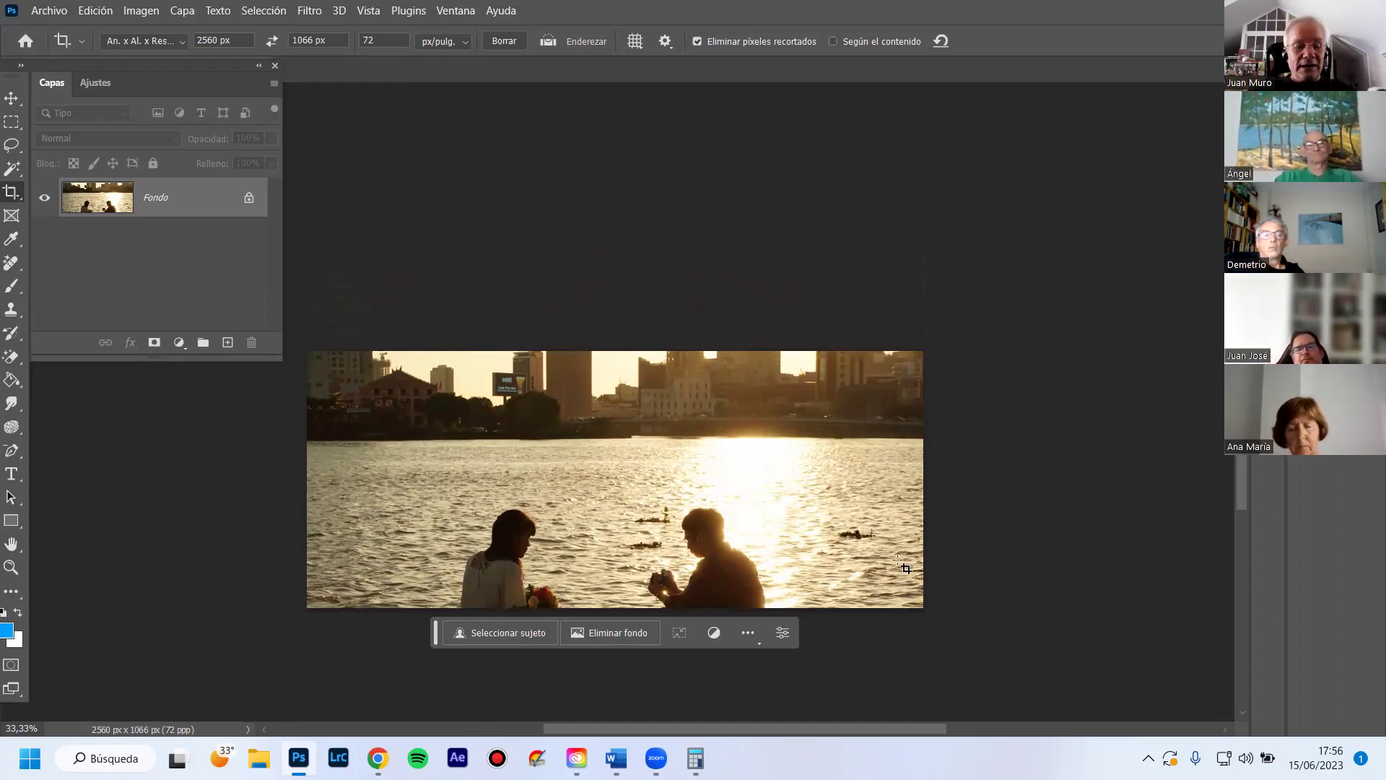
key("ctrl+z")
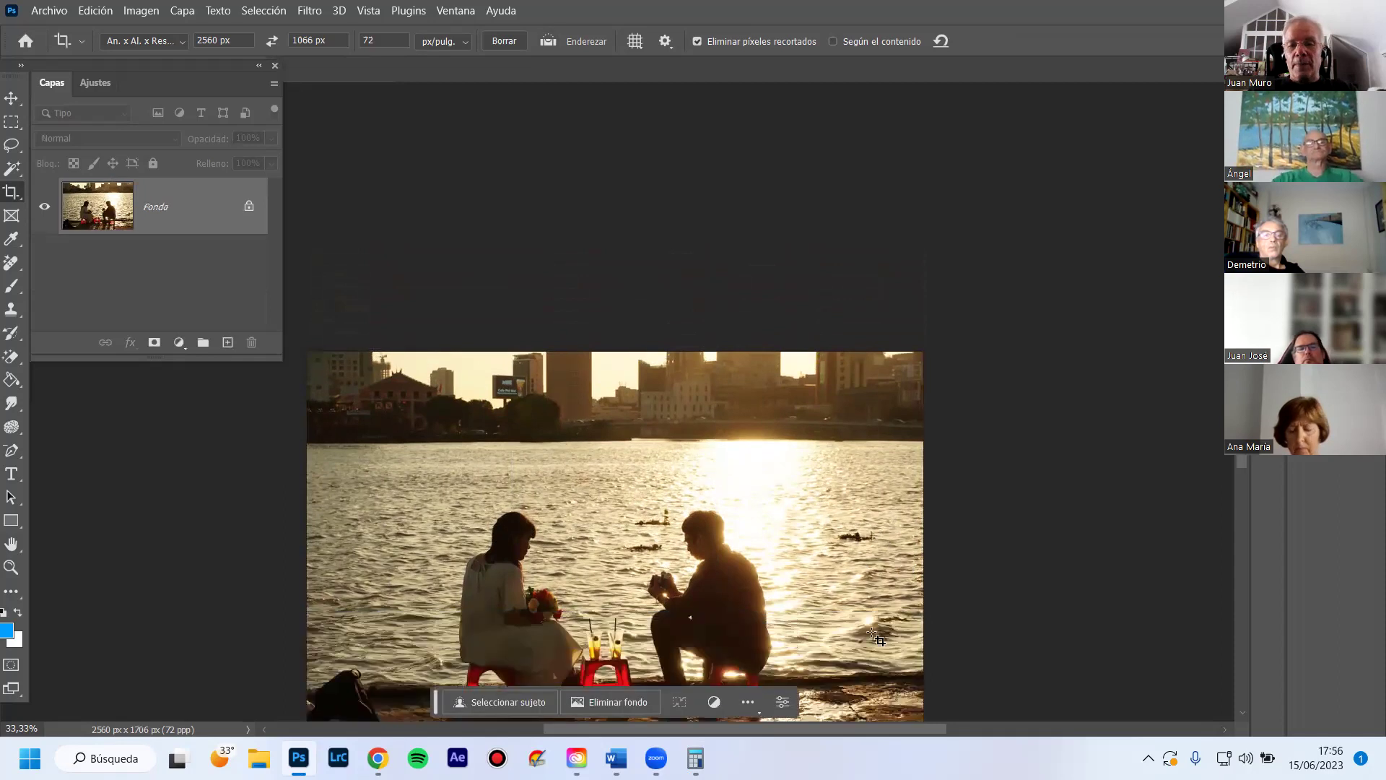
left_click_drag(778, 596, 802, 361)
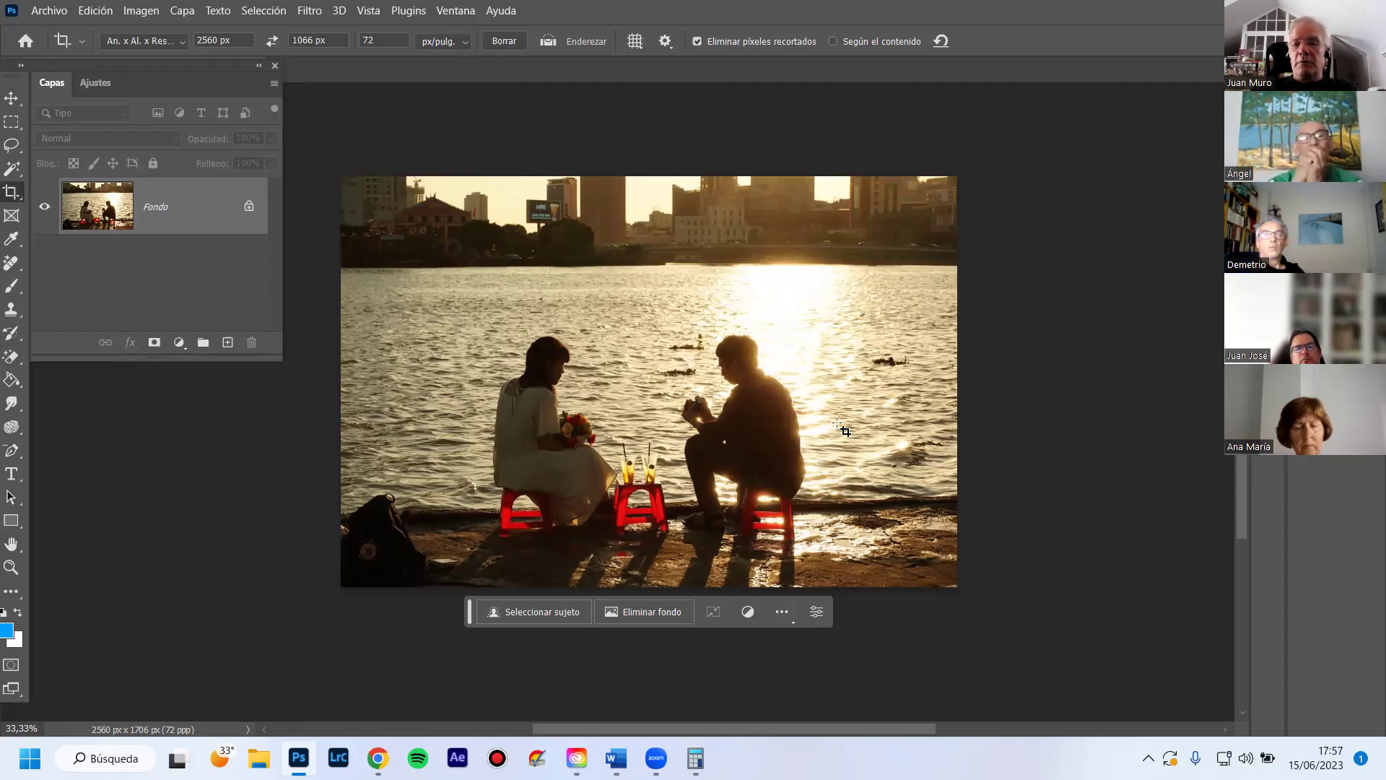
left_click(15, 196)
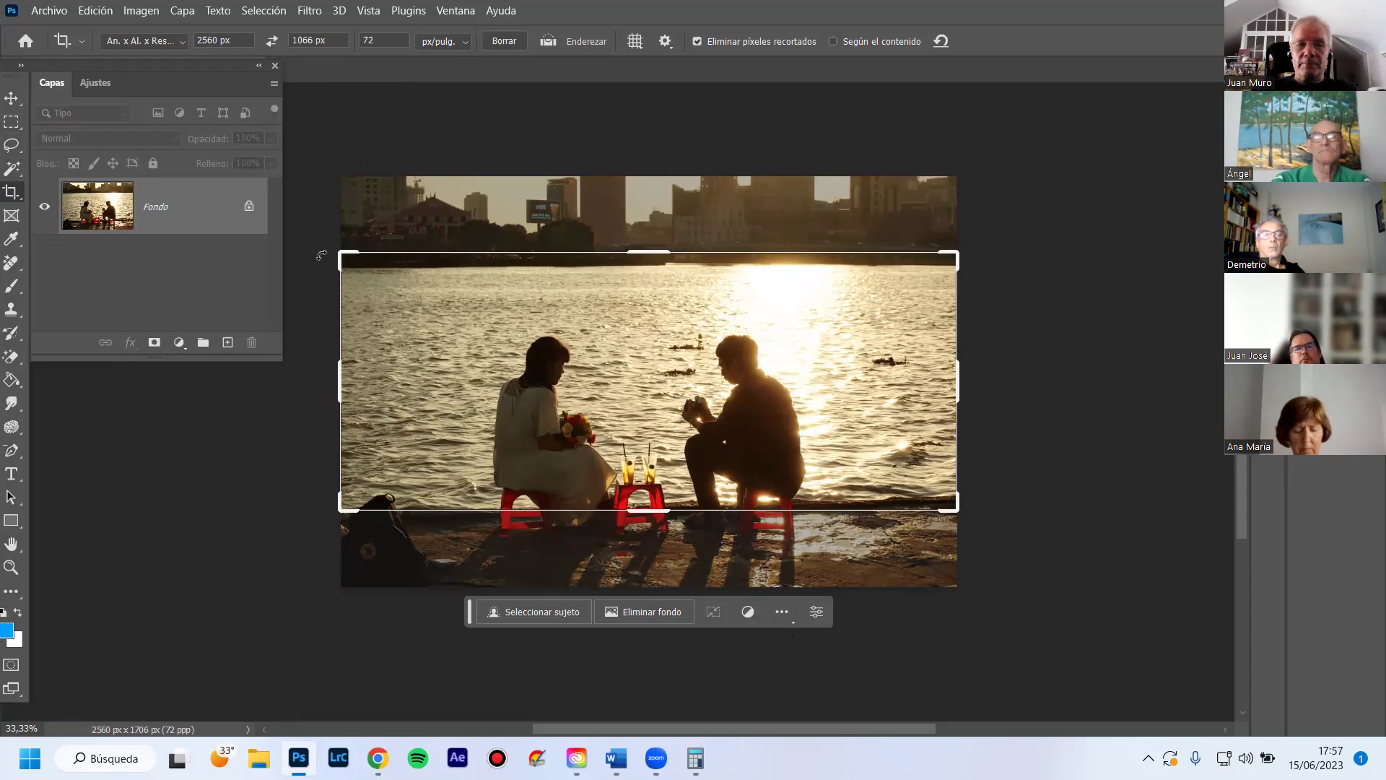
key("Escape")
left_click(11, 98)
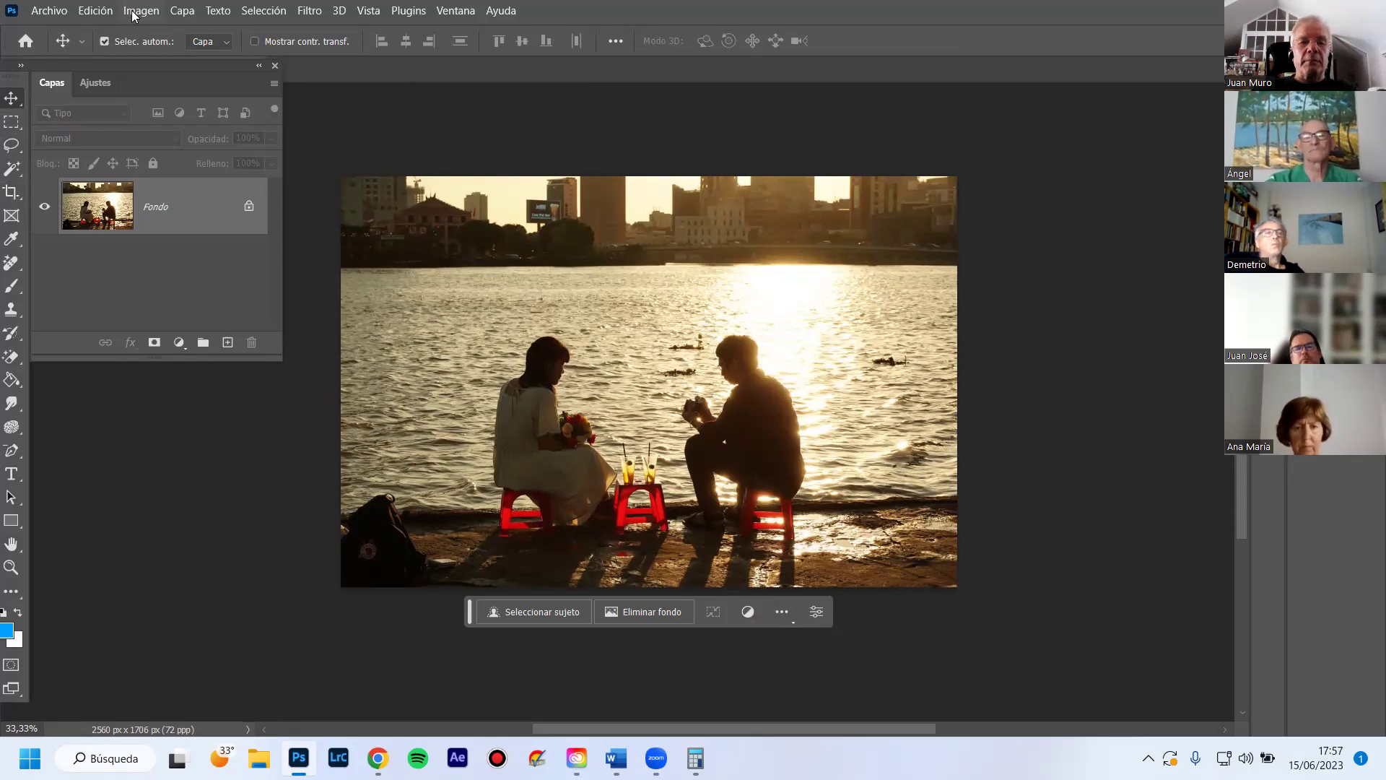
Show the Canales panel, place it below the Capas panel and enlarge it to list all channels
left_click(453, 15)
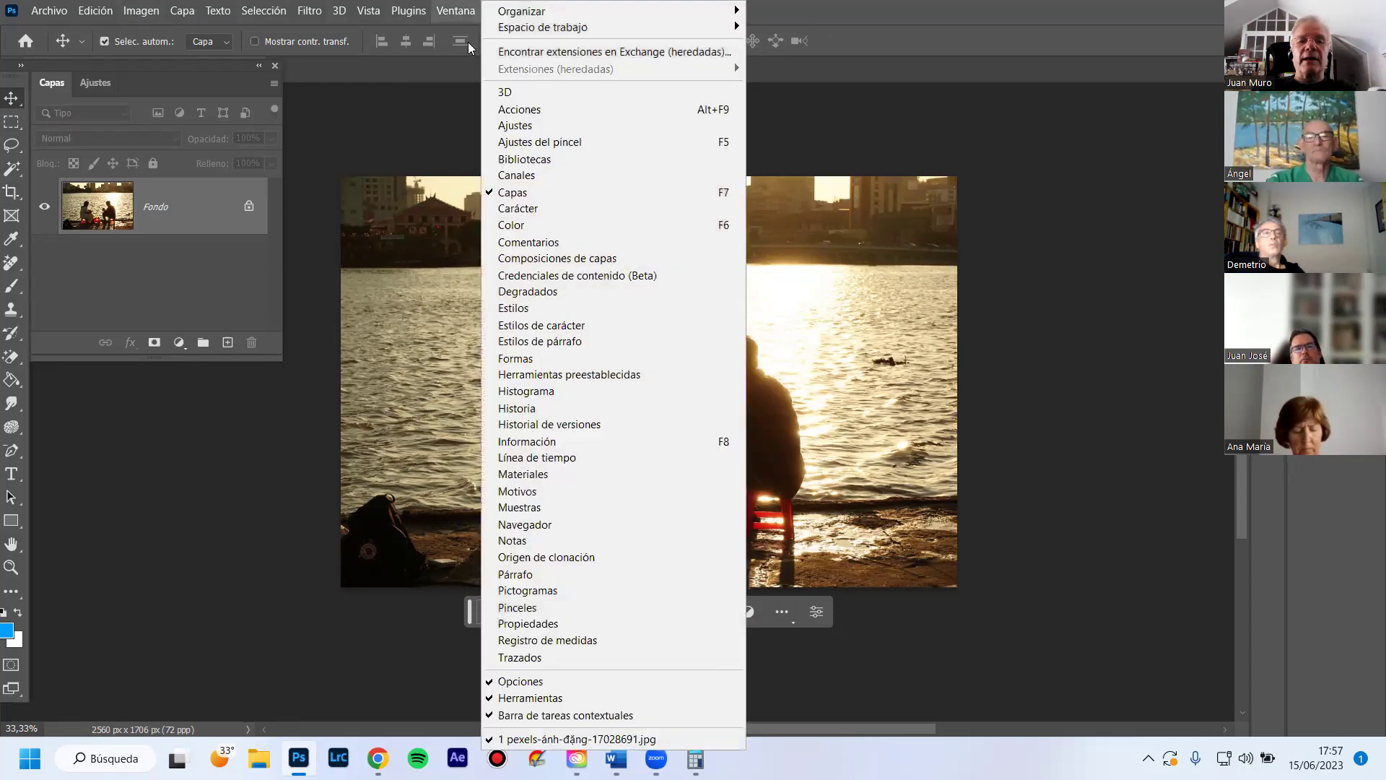
left_click(517, 175)
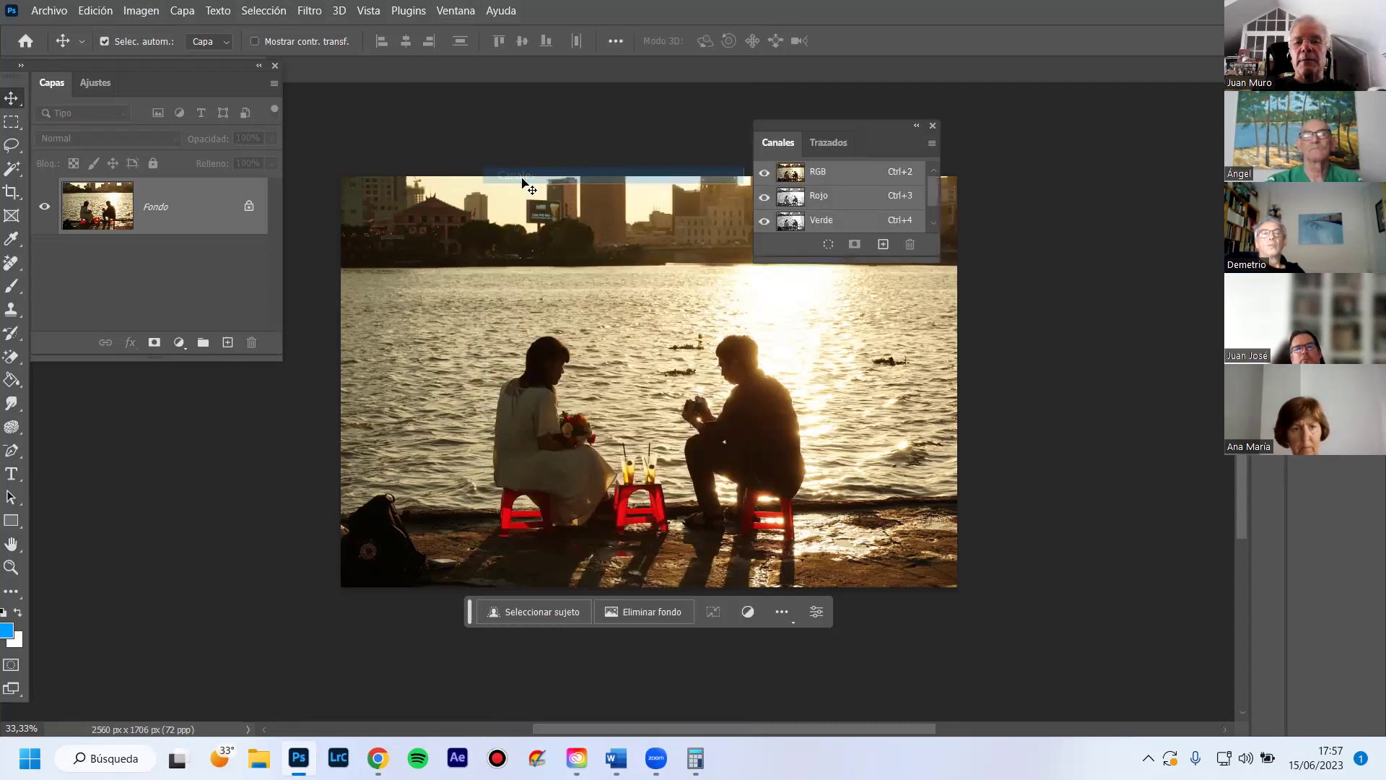
left_click_drag(874, 123, 193, 383)
left_click_drag(251, 520, 257, 587)
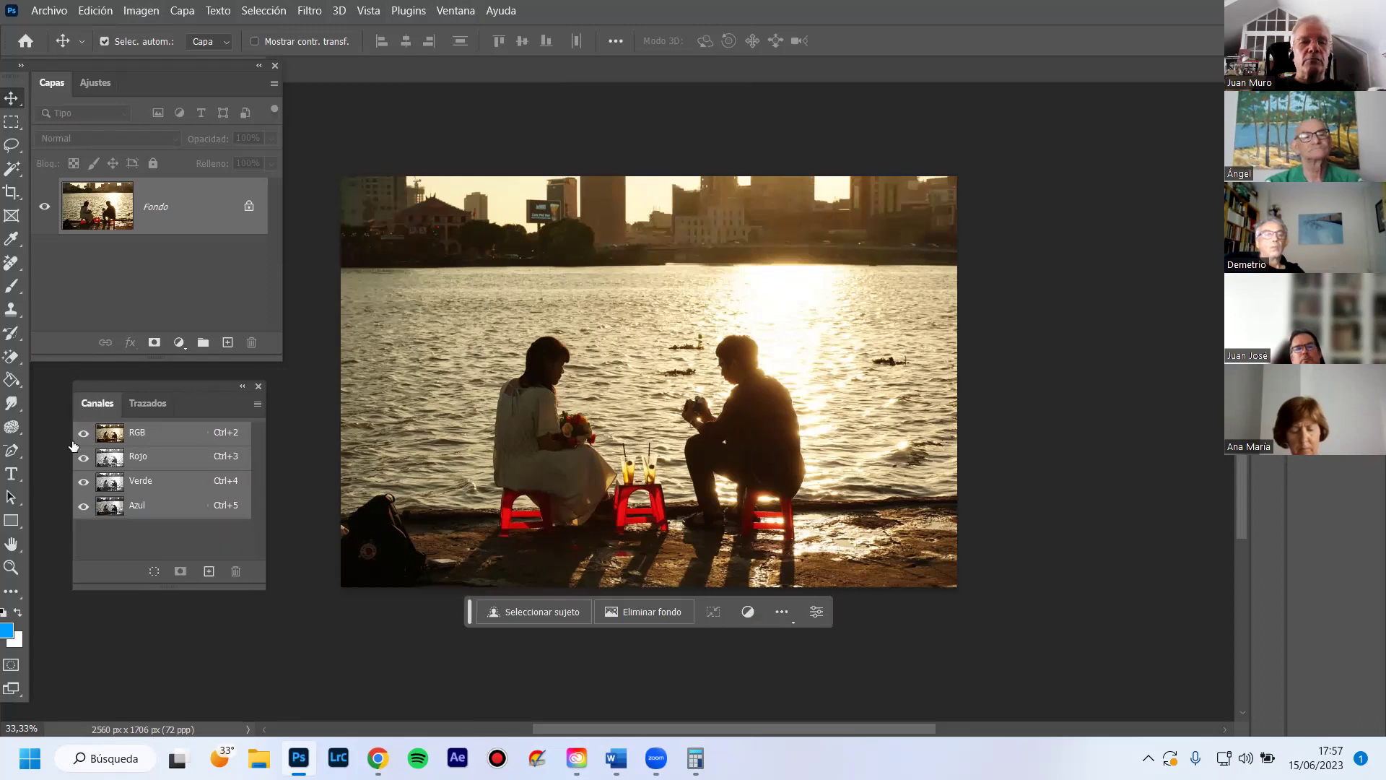
Make a full-width rectangular marquee selection around the seated couple, from just above their heads to near the photo's lower edge
left_click(12, 173)
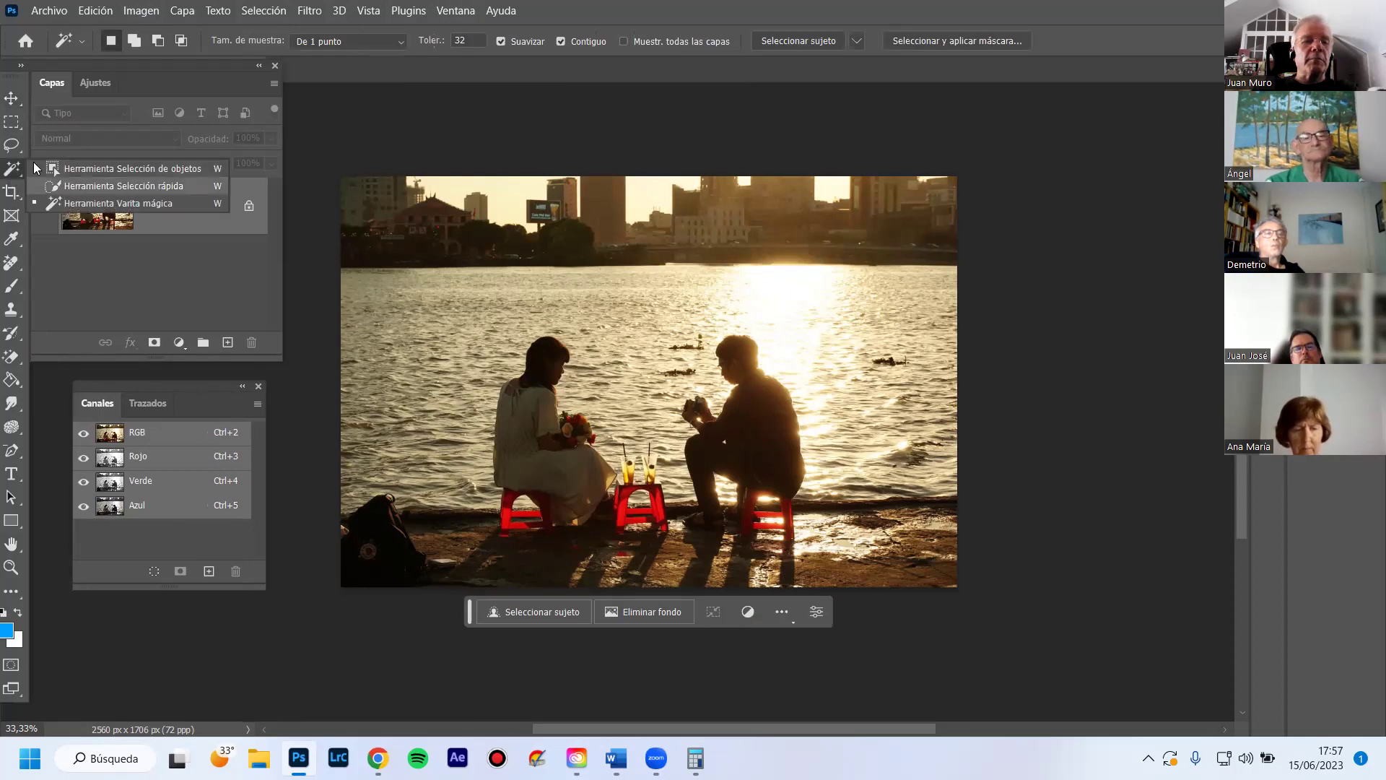
left_click(11, 121)
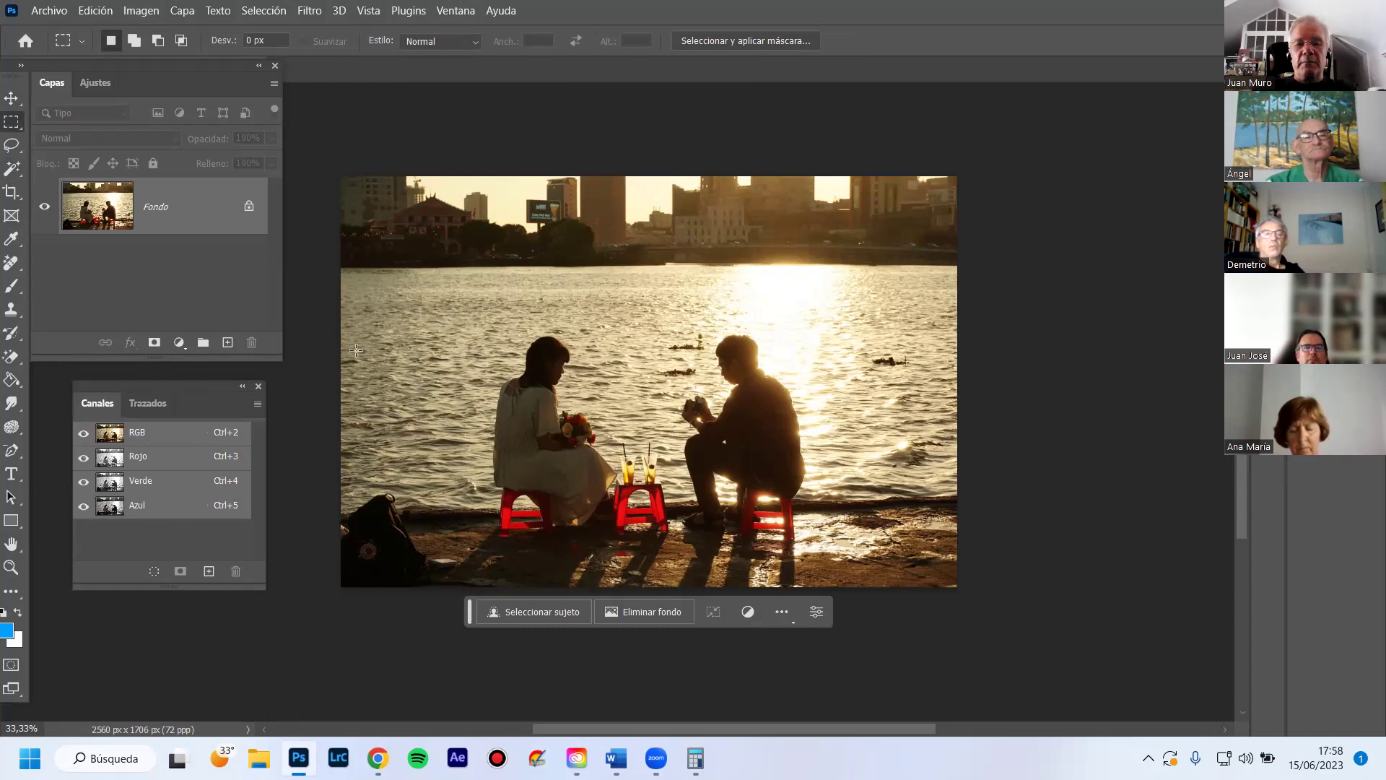
left_click_drag(340, 324, 967, 580)
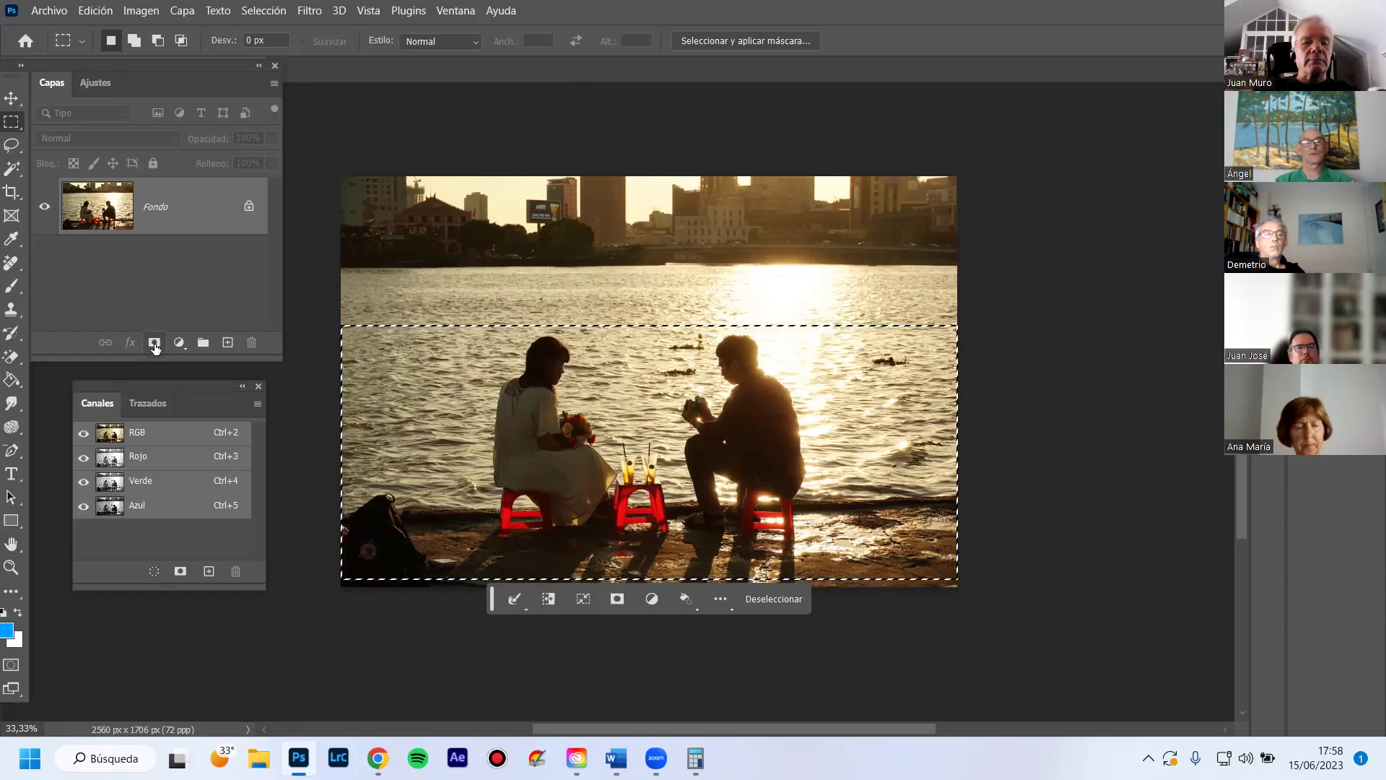
Save the selection as an alpha channel and rename the channel reserva
left_click(181, 571)
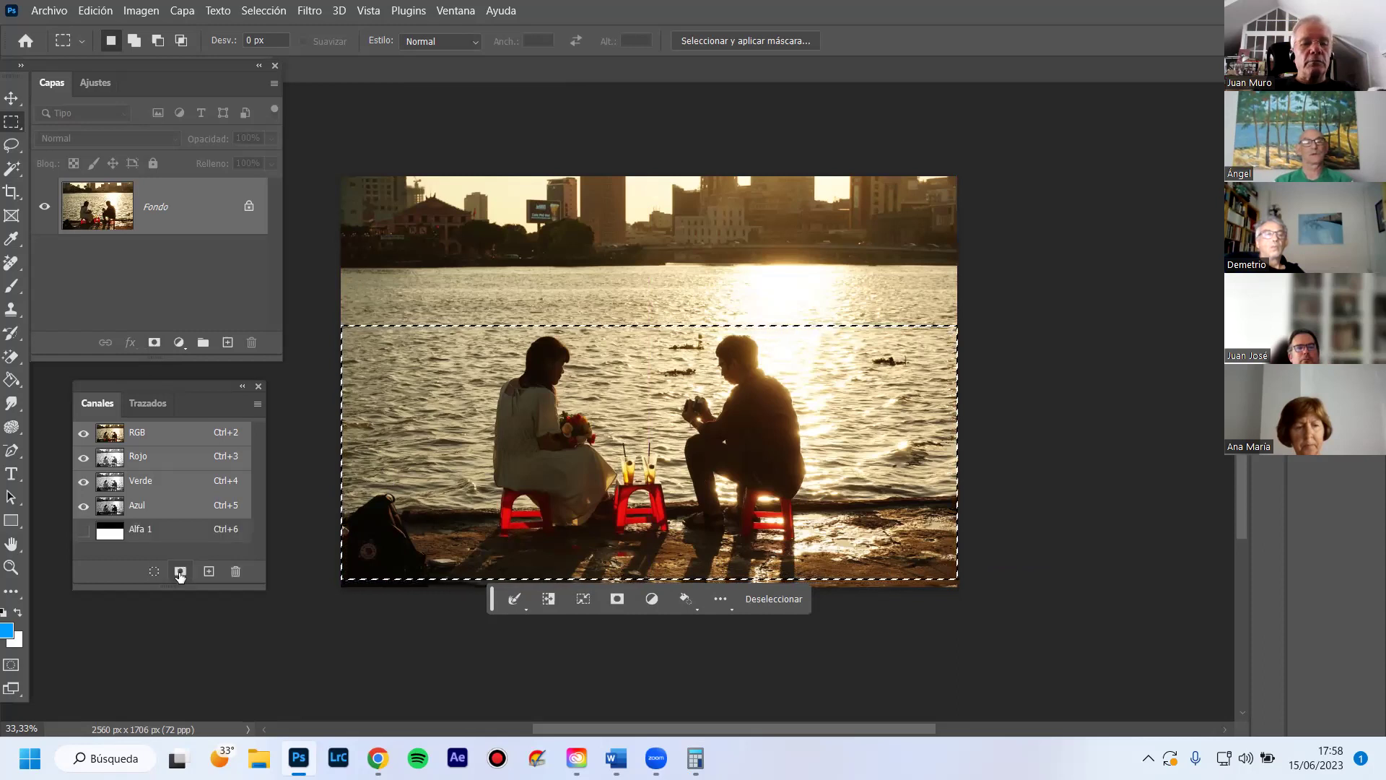
left_click(156, 534)
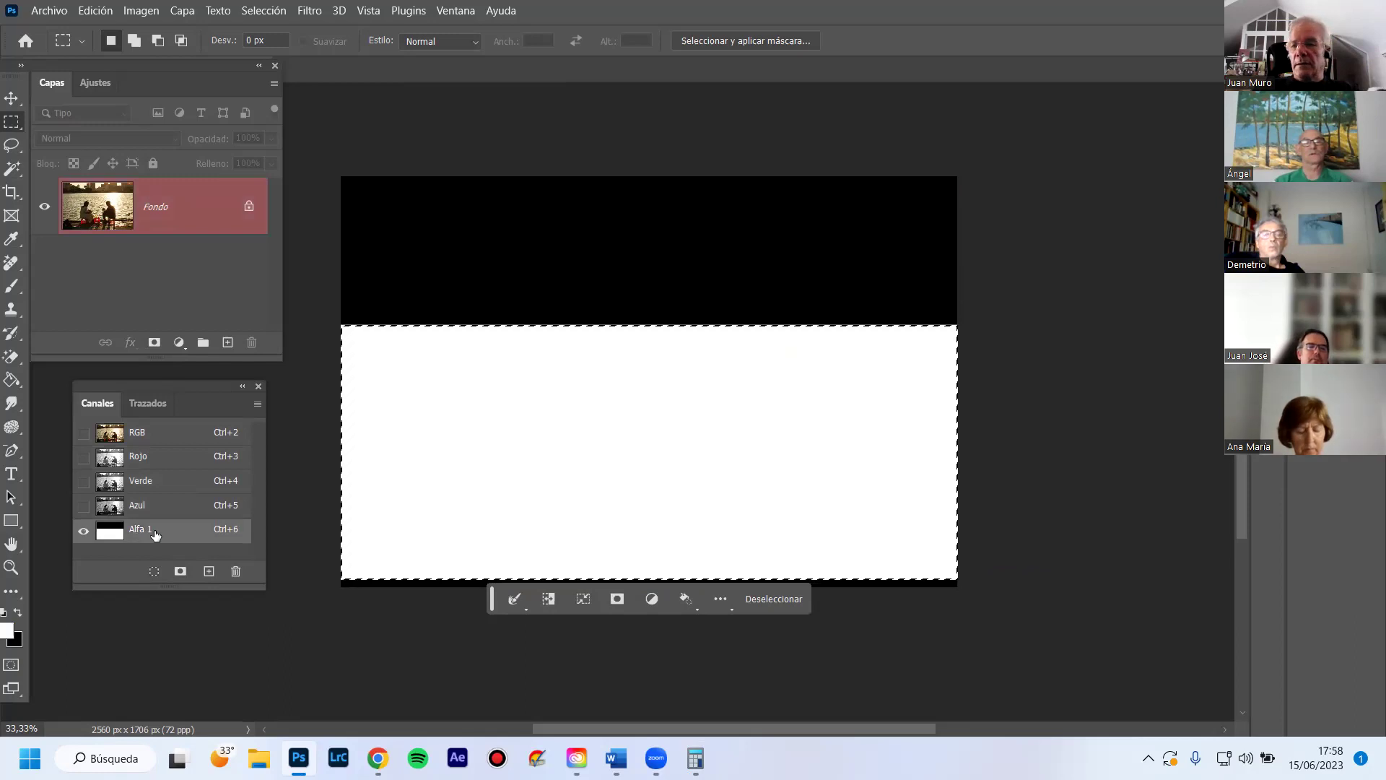
double_click(145, 533)
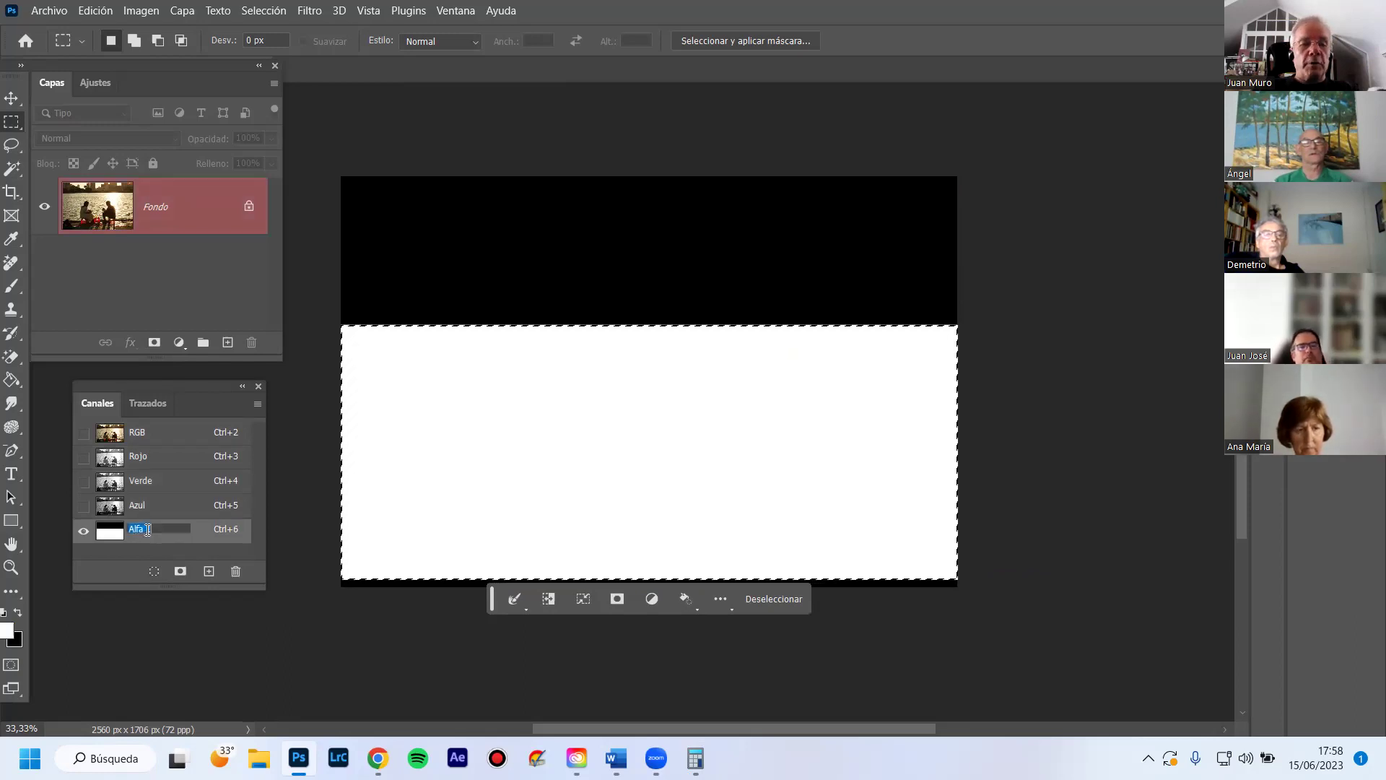
type("reserva")
key("Return")
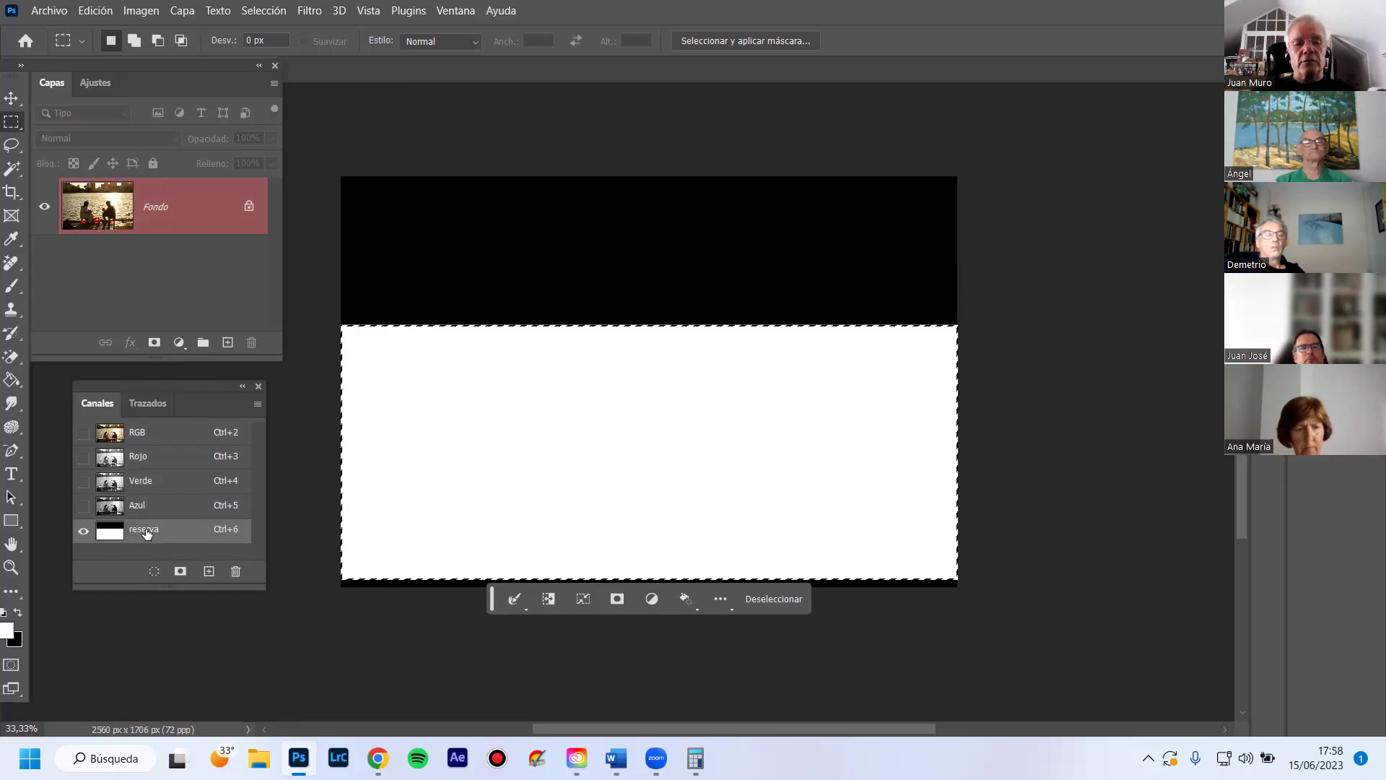
Return the view to the composite RGB channel and deselect the area around the couple
key("v")
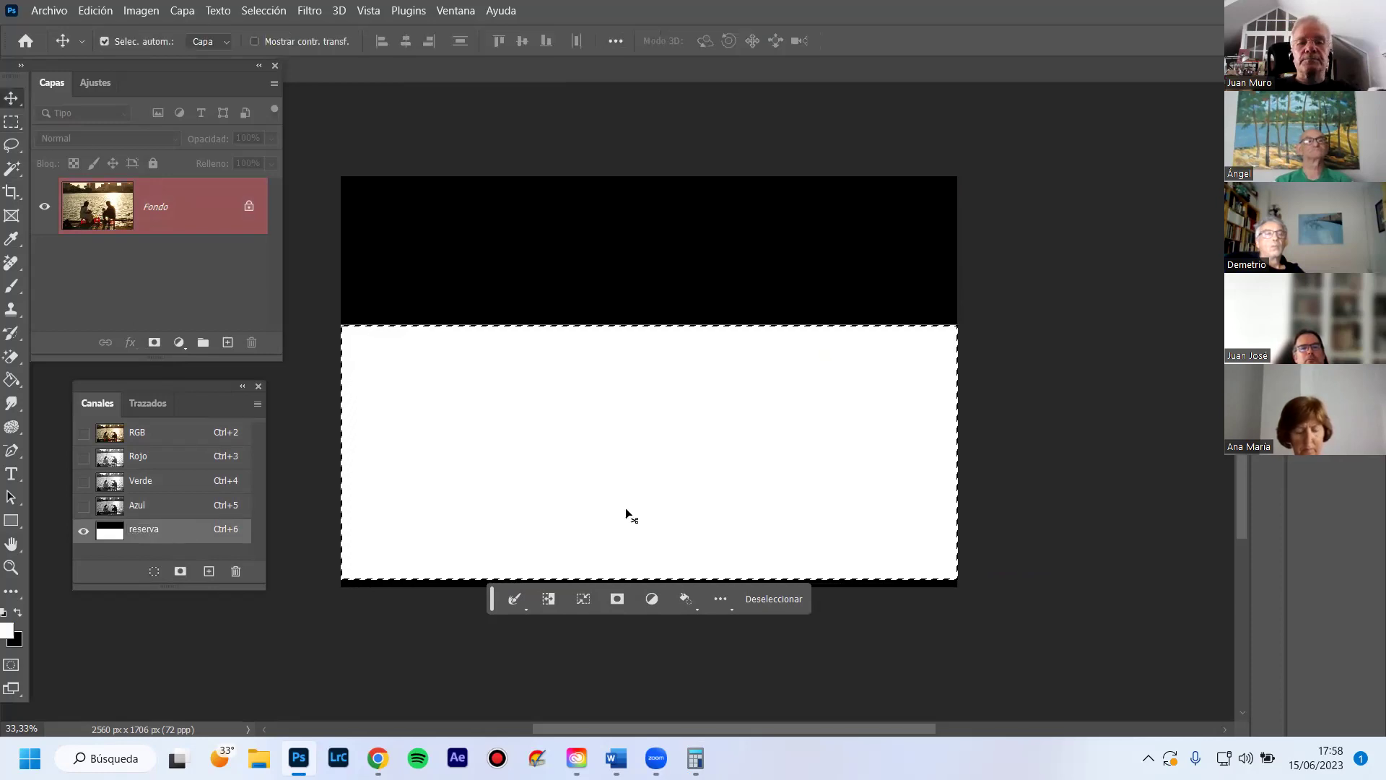
left_click(227, 436)
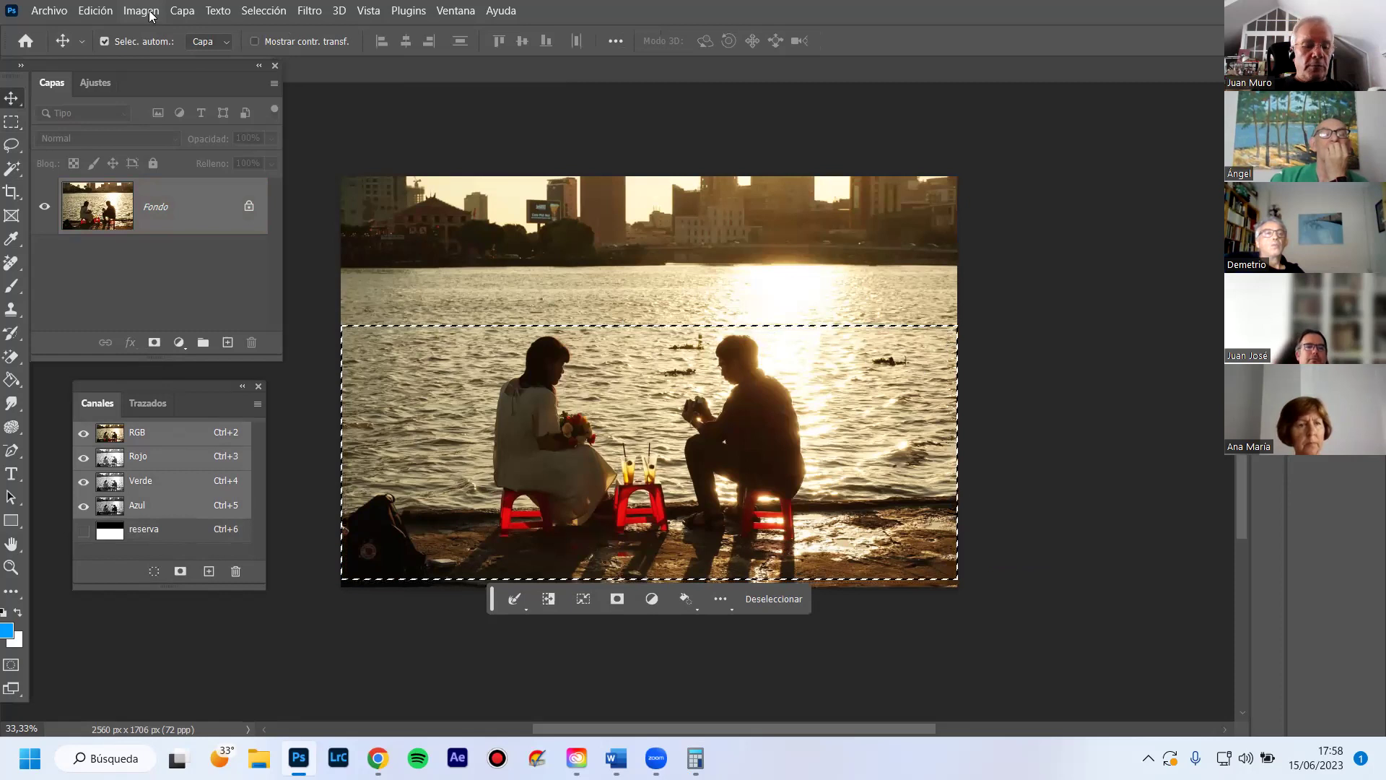
key("ctrl+d")
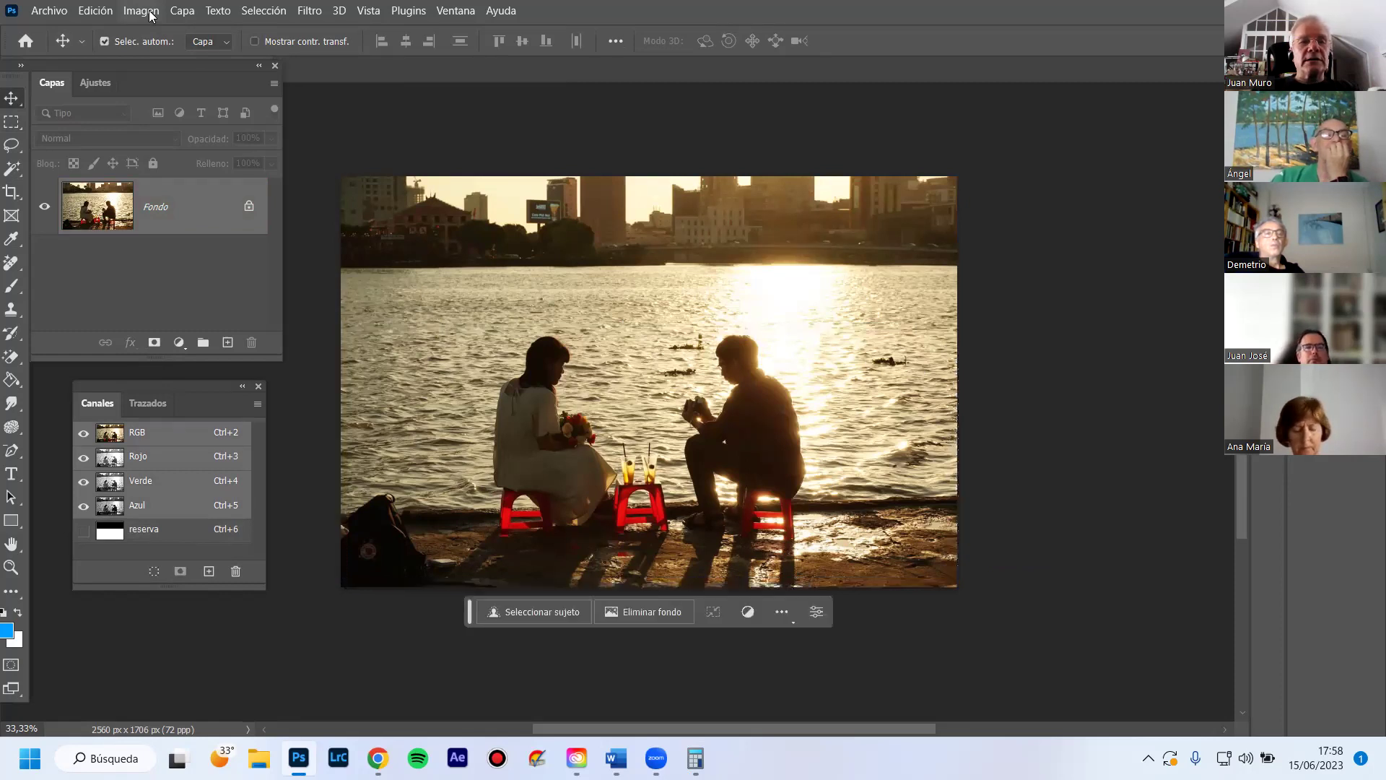
Select the entire canvas and start content-aware scaling with the reserva channel as the protected area
left_click(151, 13)
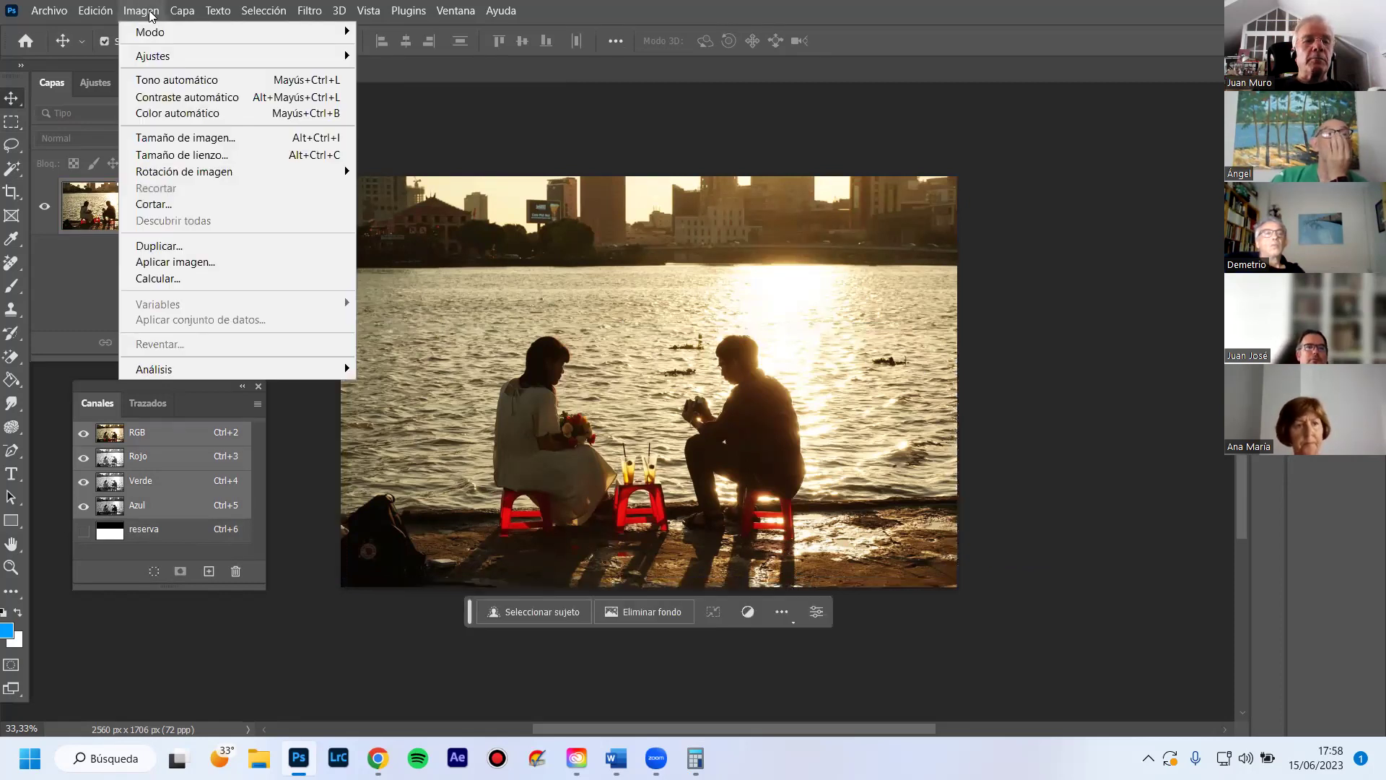
mouse_move(99, 16)
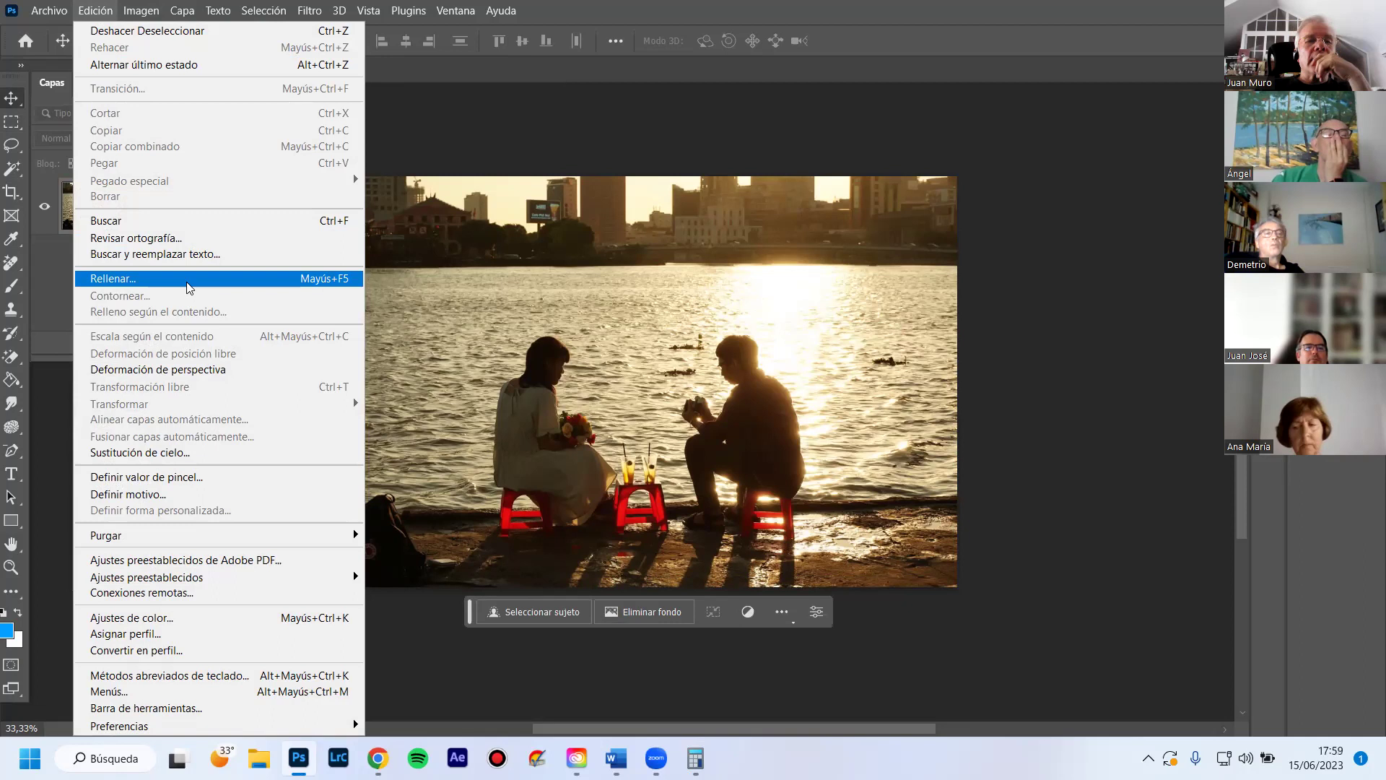
left_click(986, 23)
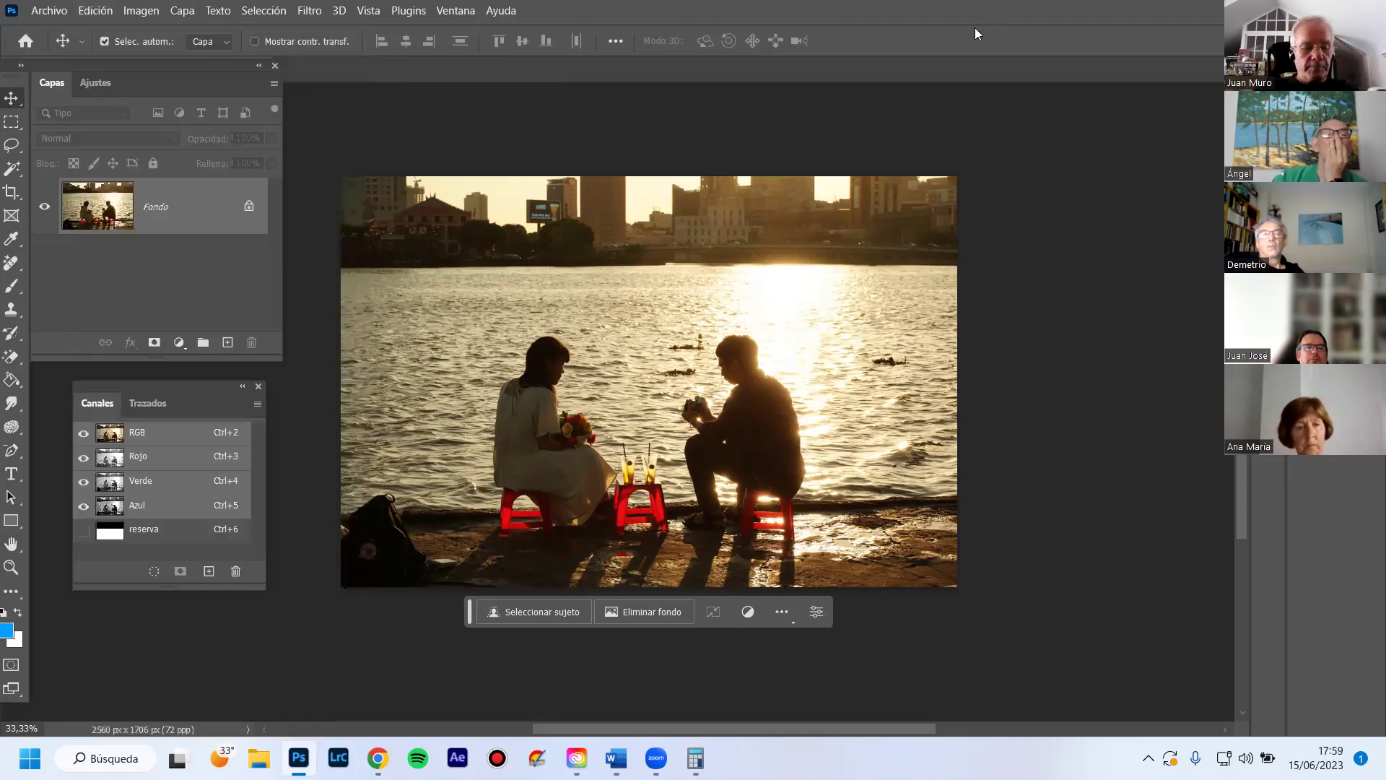
key("ctrl+a")
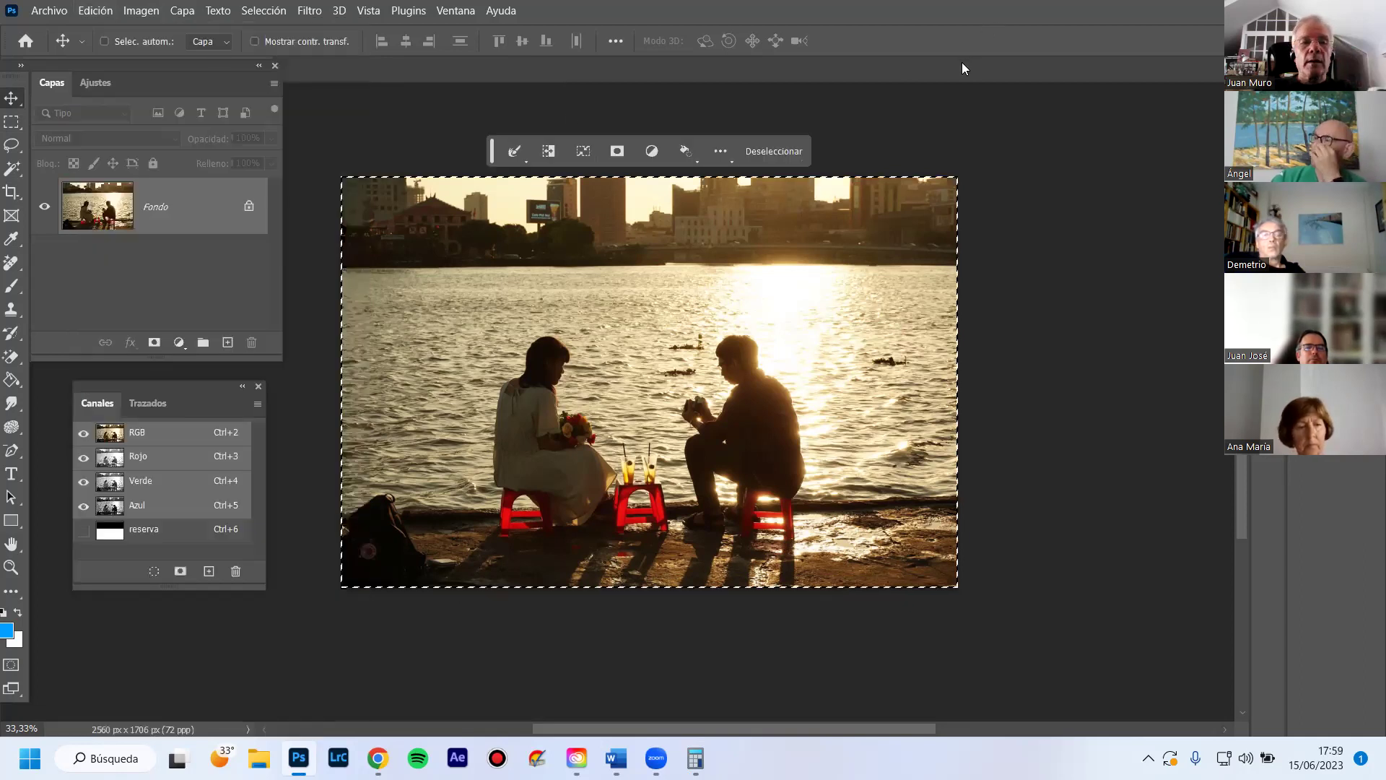
left_click(105, 12)
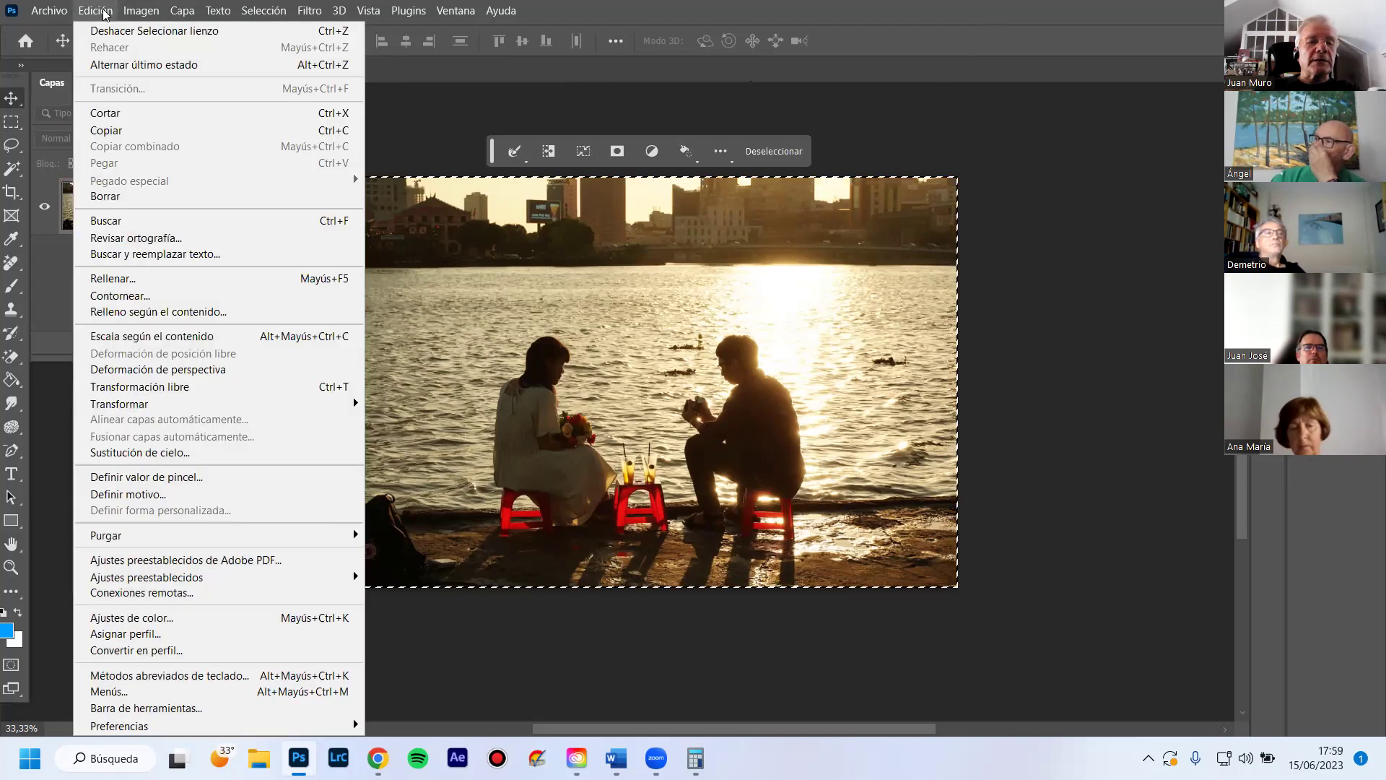
left_click(180, 340)
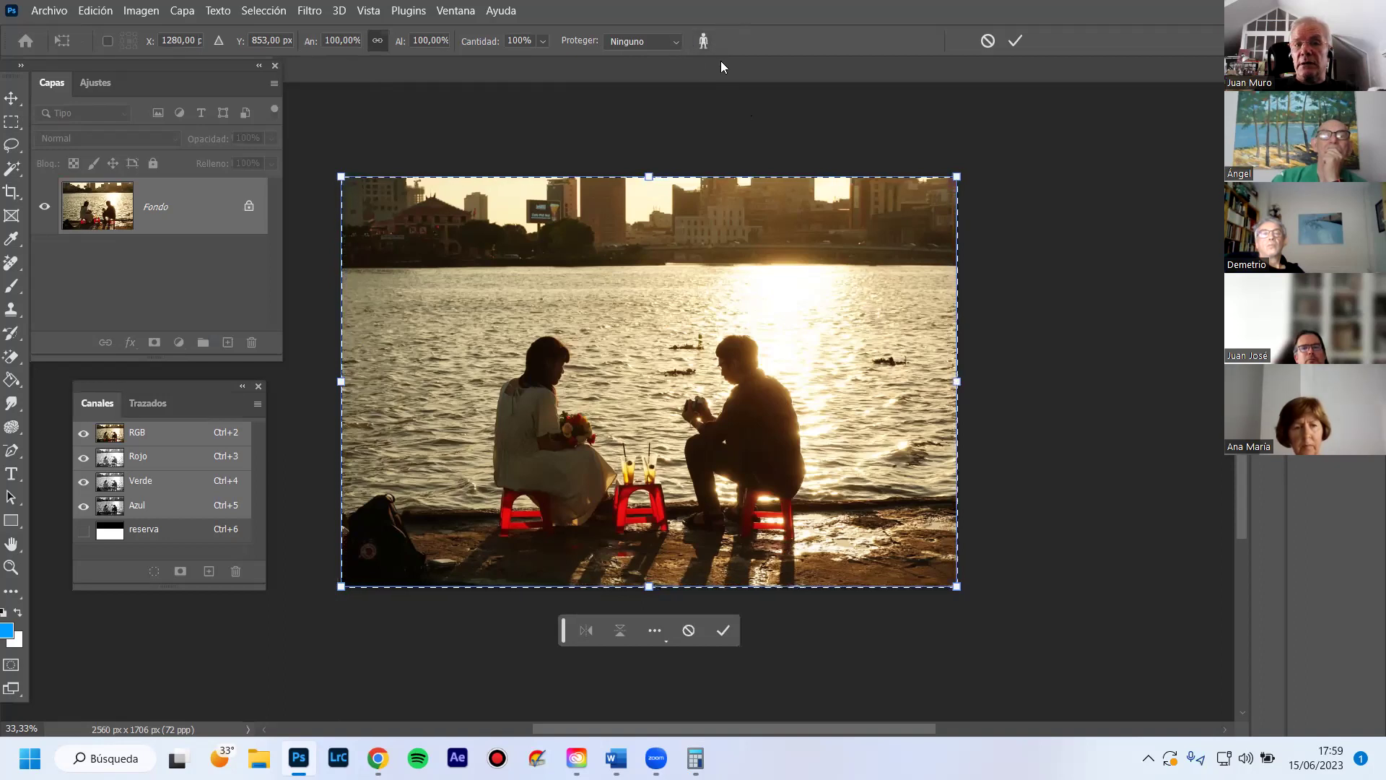
left_click(675, 40)
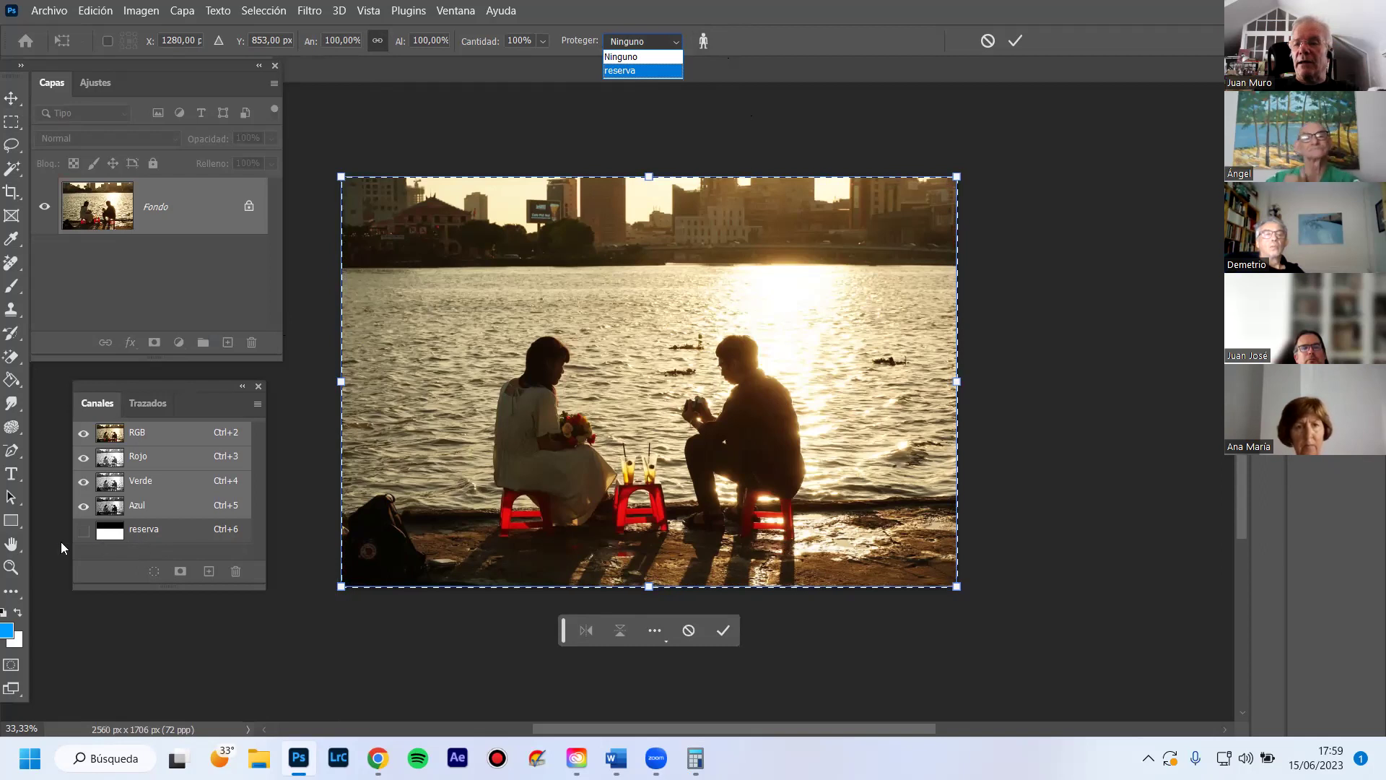
left_click(630, 73)
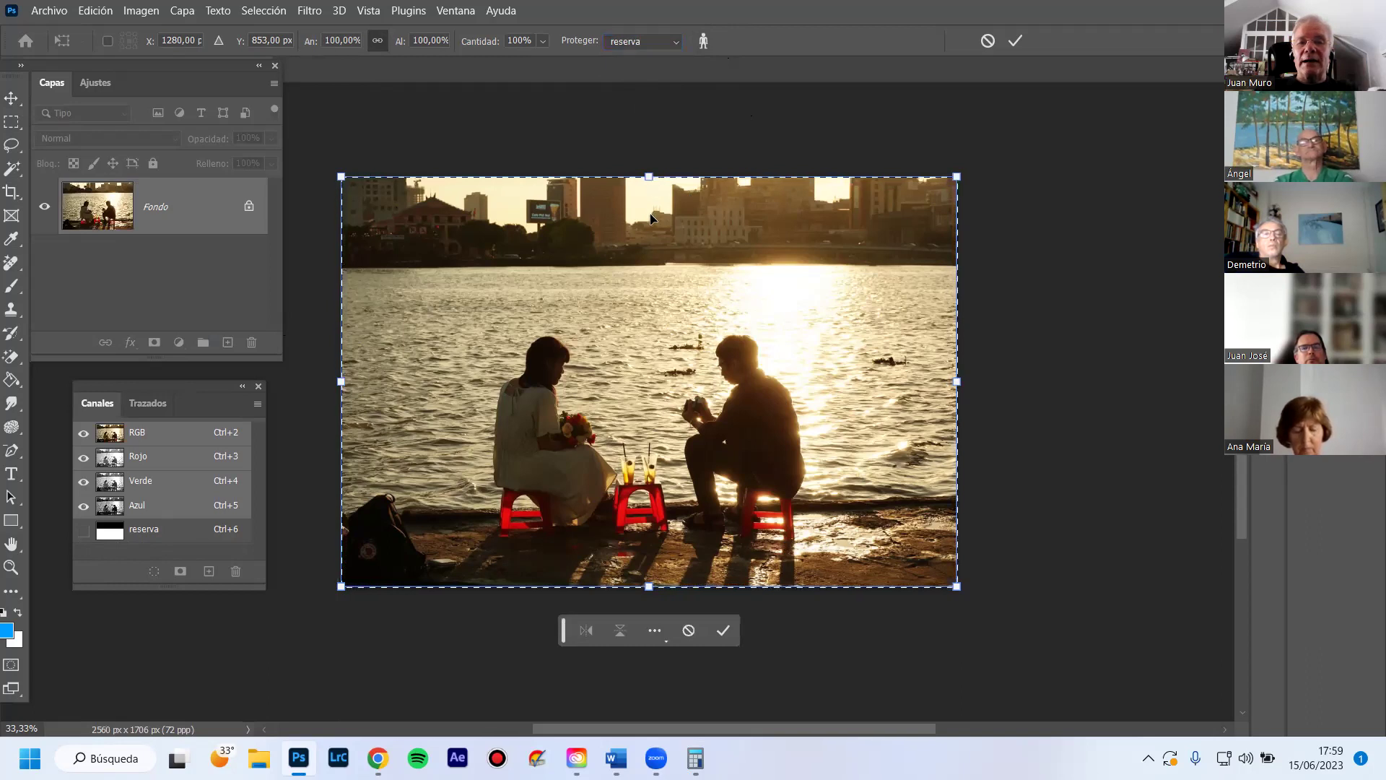
Squash the photo from its upper edge to about 73% height, pull its lower edge slightly past the canvas and apply the scaling
left_click_drag(649, 175, 647, 287)
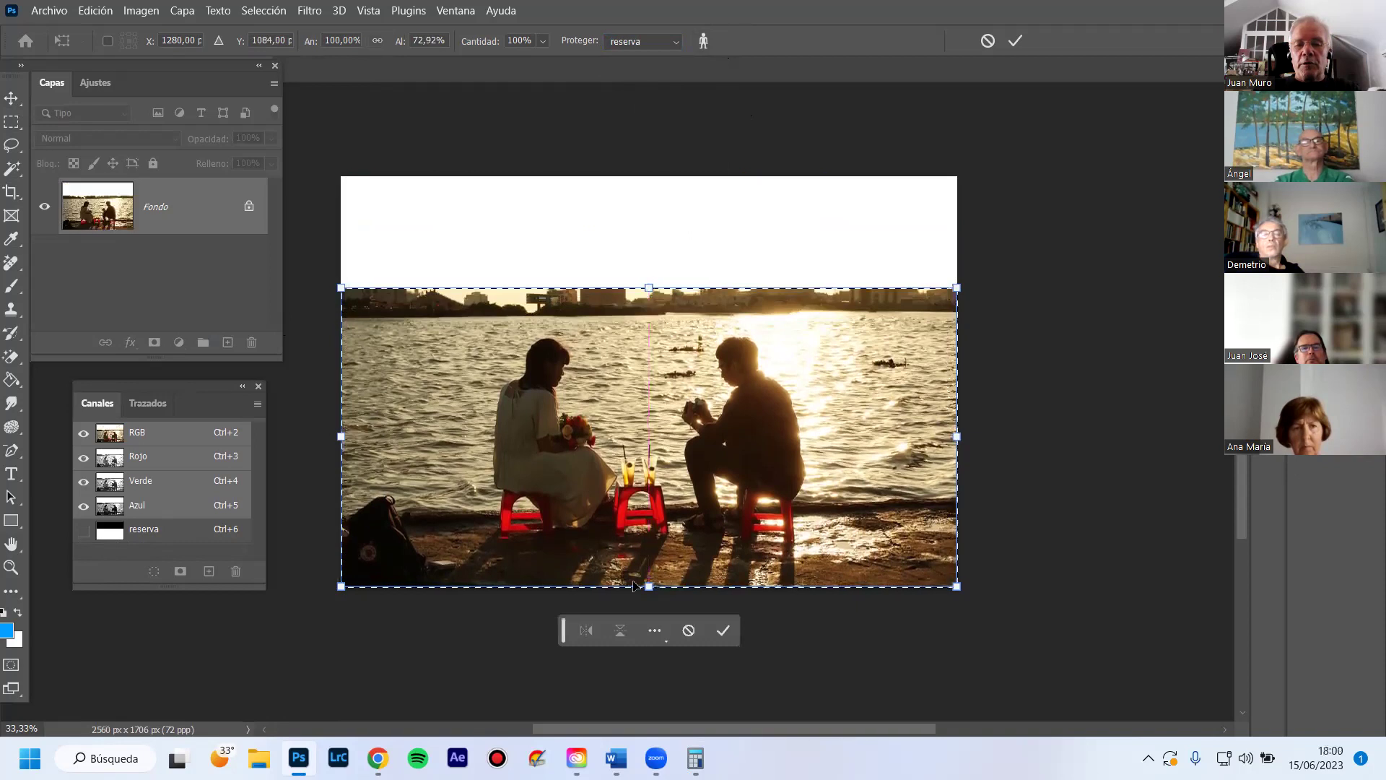
left_click_drag(651, 588, 643, 588)
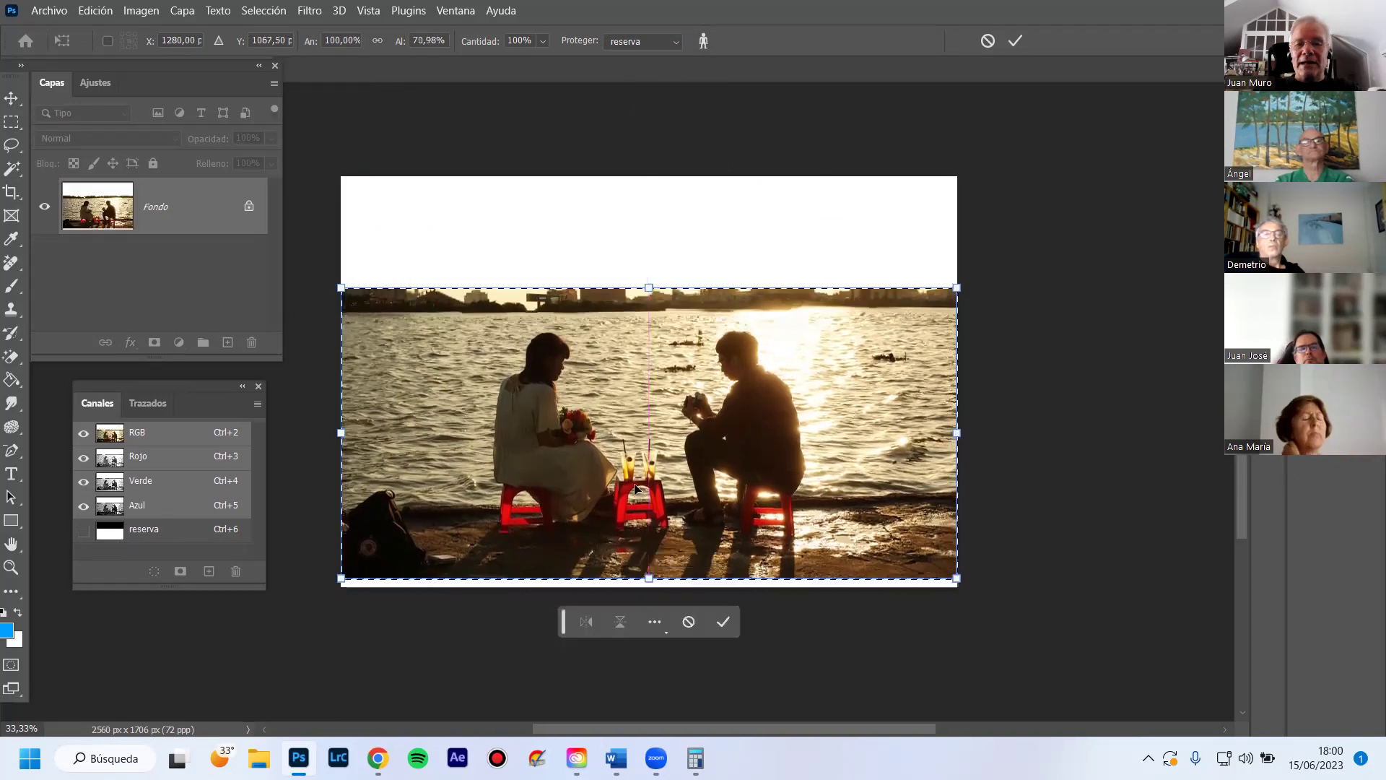
mouse_move(649, 287)
left_mouse_down()
mouse_move(648, 253)
mouse_move(648, 287)
left_mouse_up()
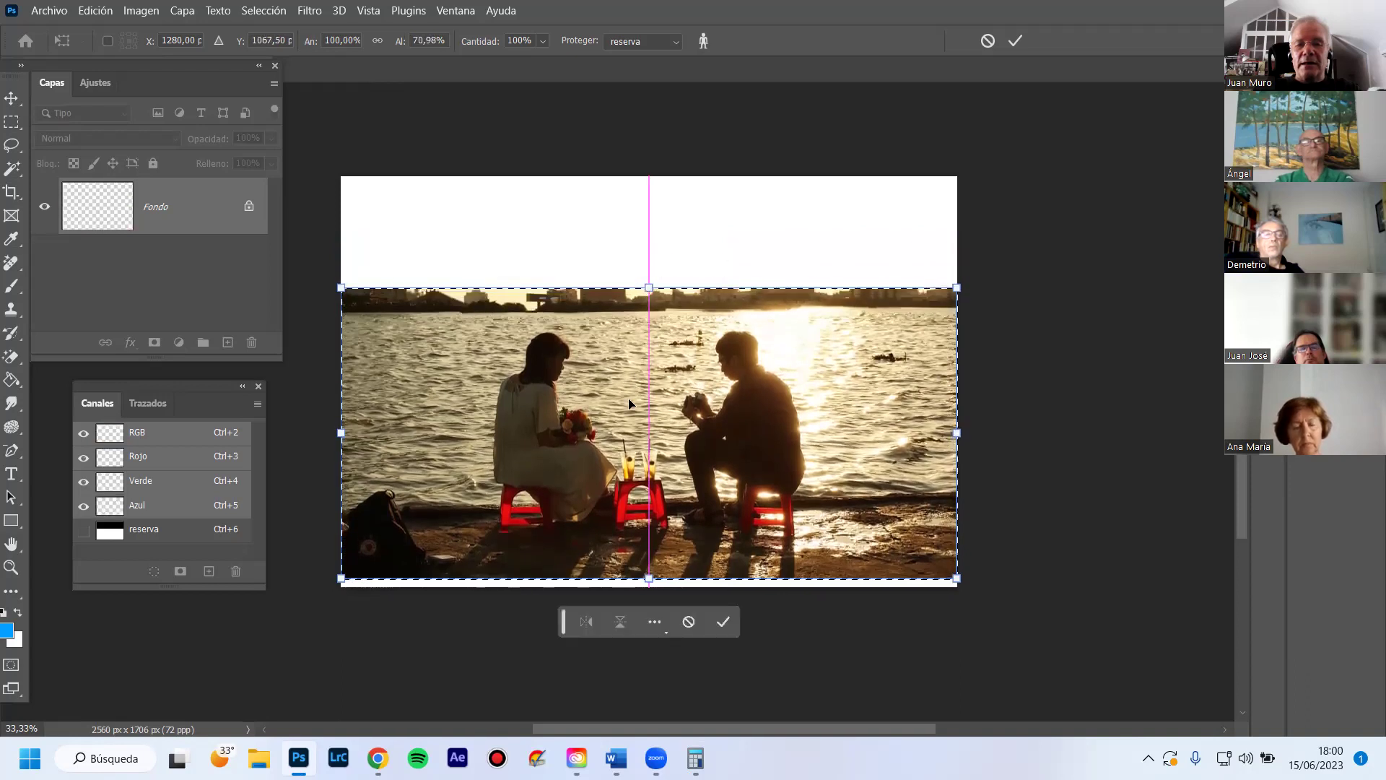
left_click_drag(648, 578, 646, 599)
key("Return")
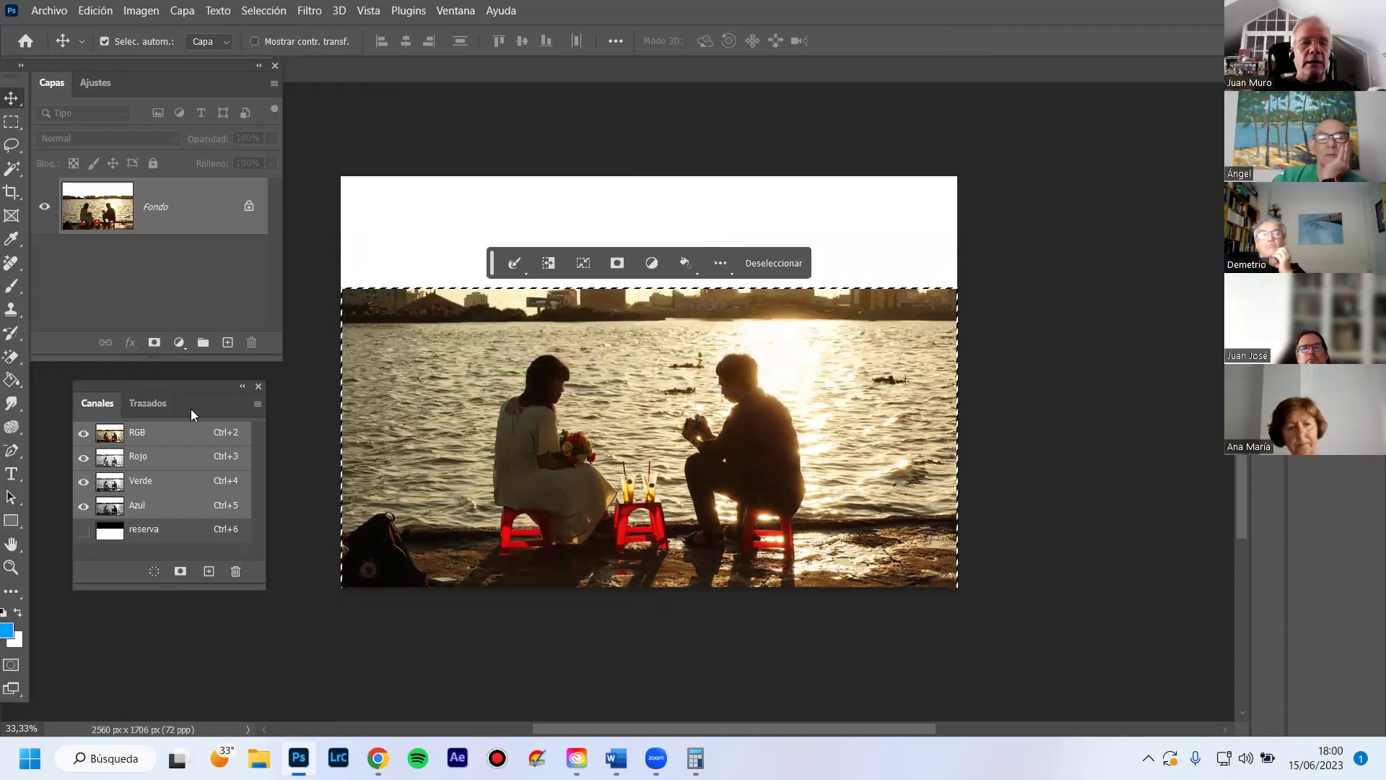
Crop the canvas to the selection around the scaled photo, removing the white band above the skyline
left_click(15, 193)
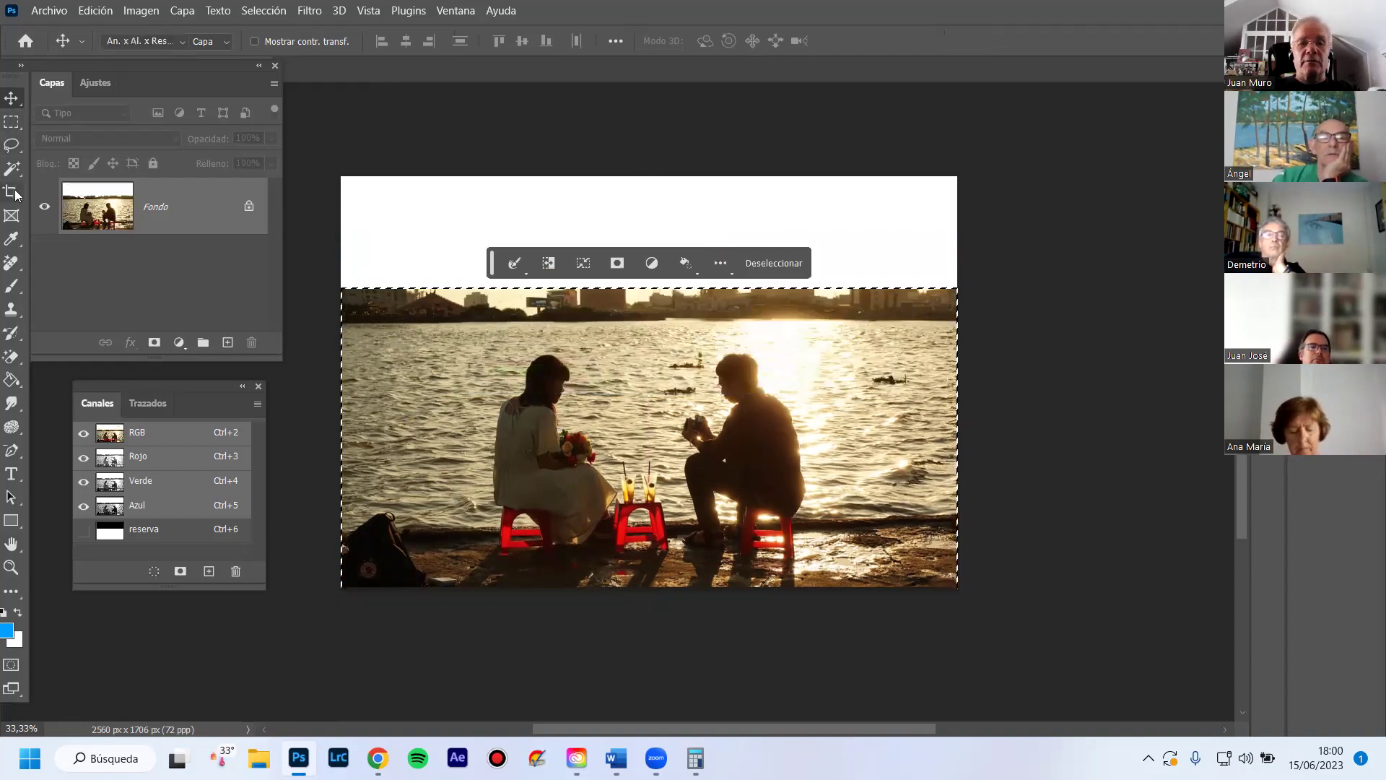
left_click(14, 193)
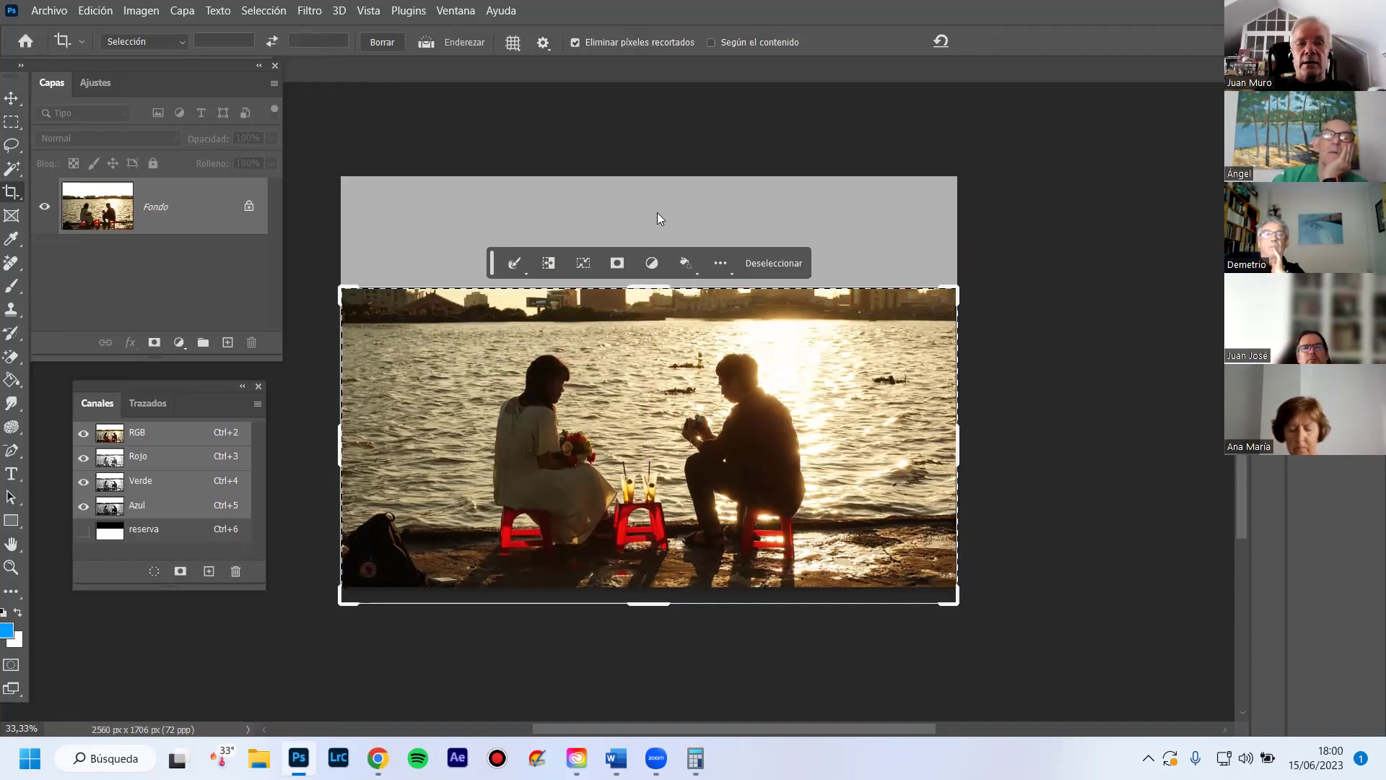
key("Return")
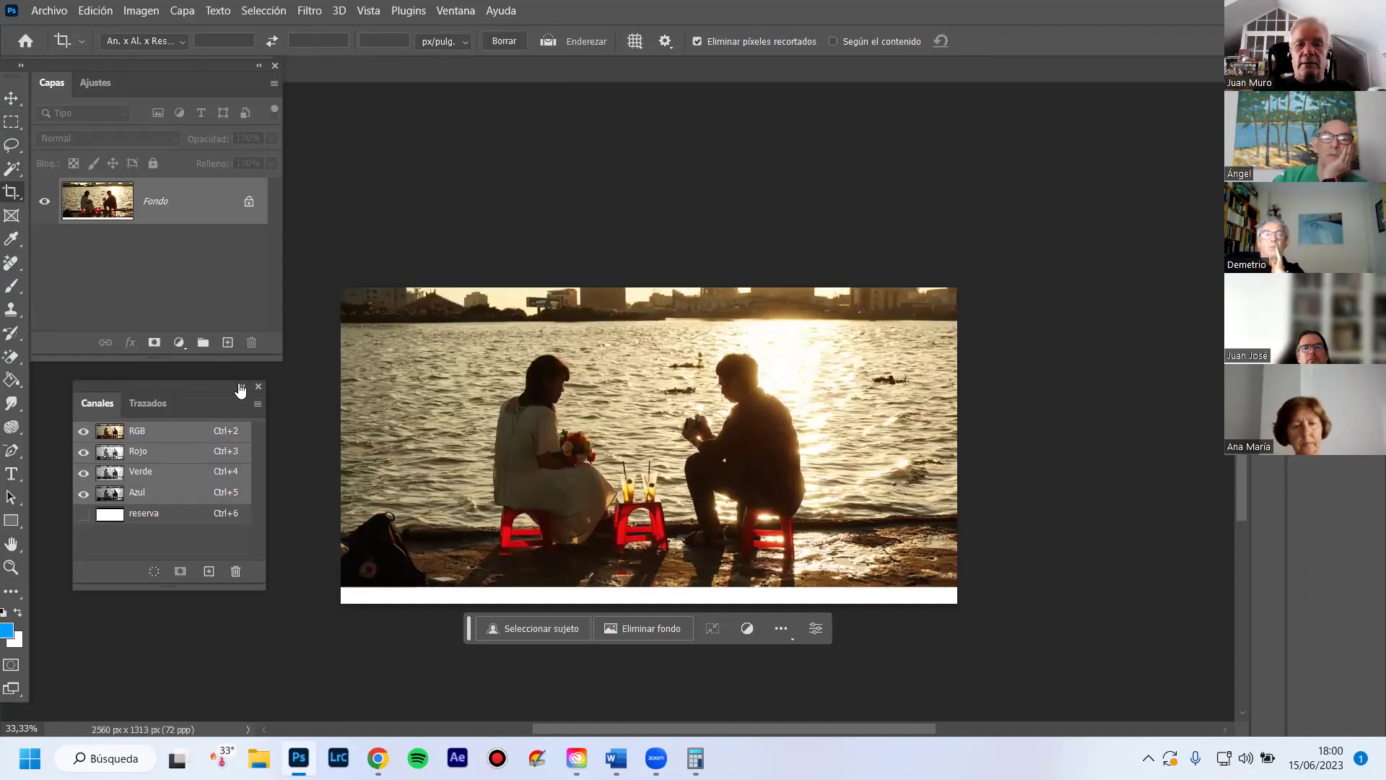
Crop away the white strip below the photo to a canvas of 2560 × 1229 px, and move the contextual task bar further below it
left_click(12, 191)
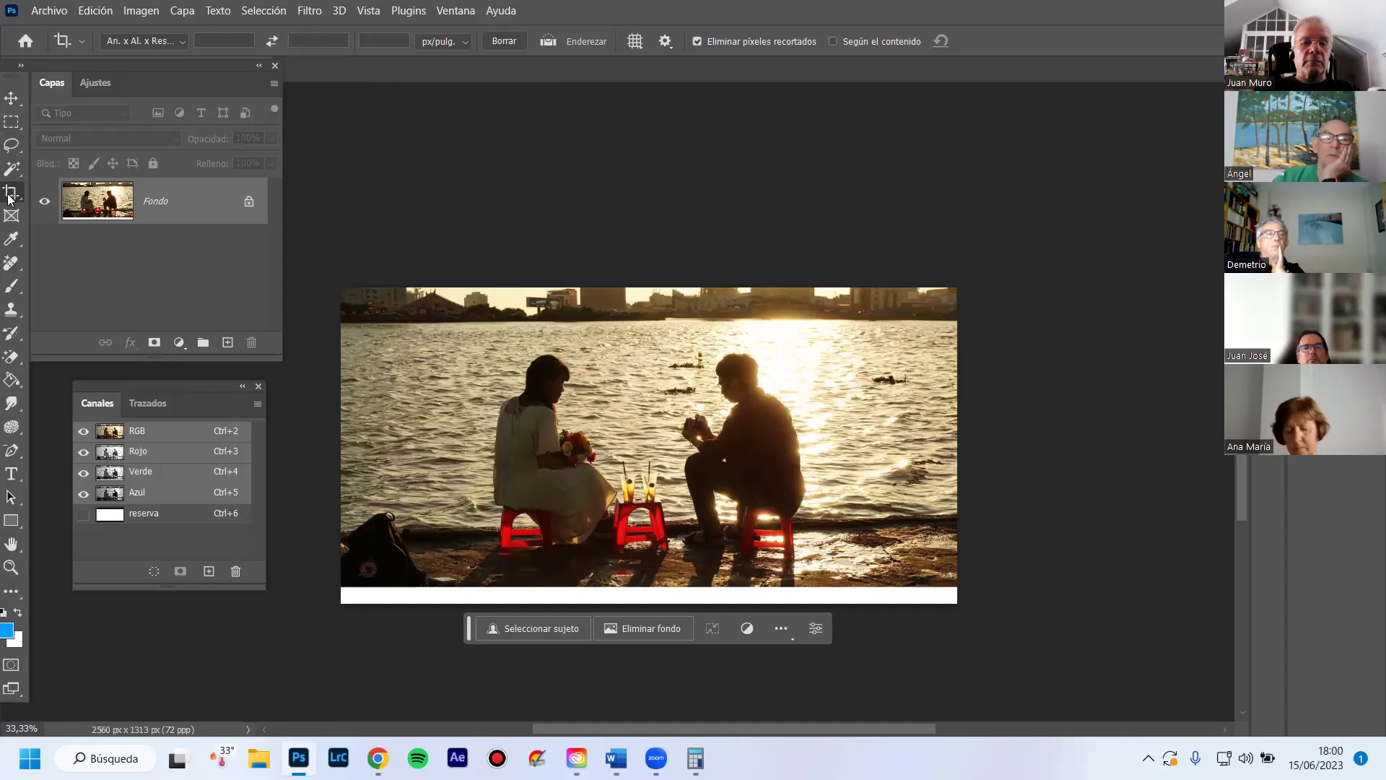
left_click(182, 41)
left_click(181, 41)
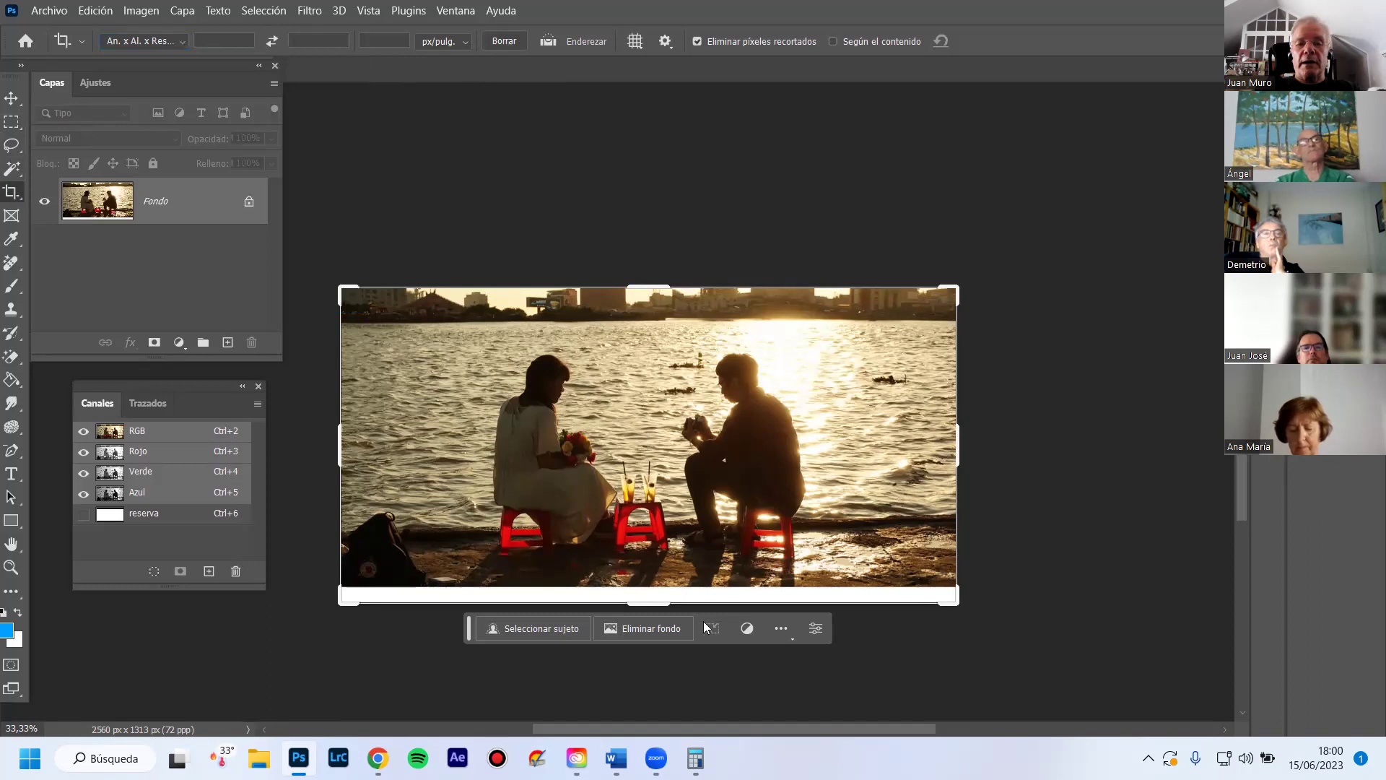
left_click_drag(656, 605, 655, 596)
key("Return")
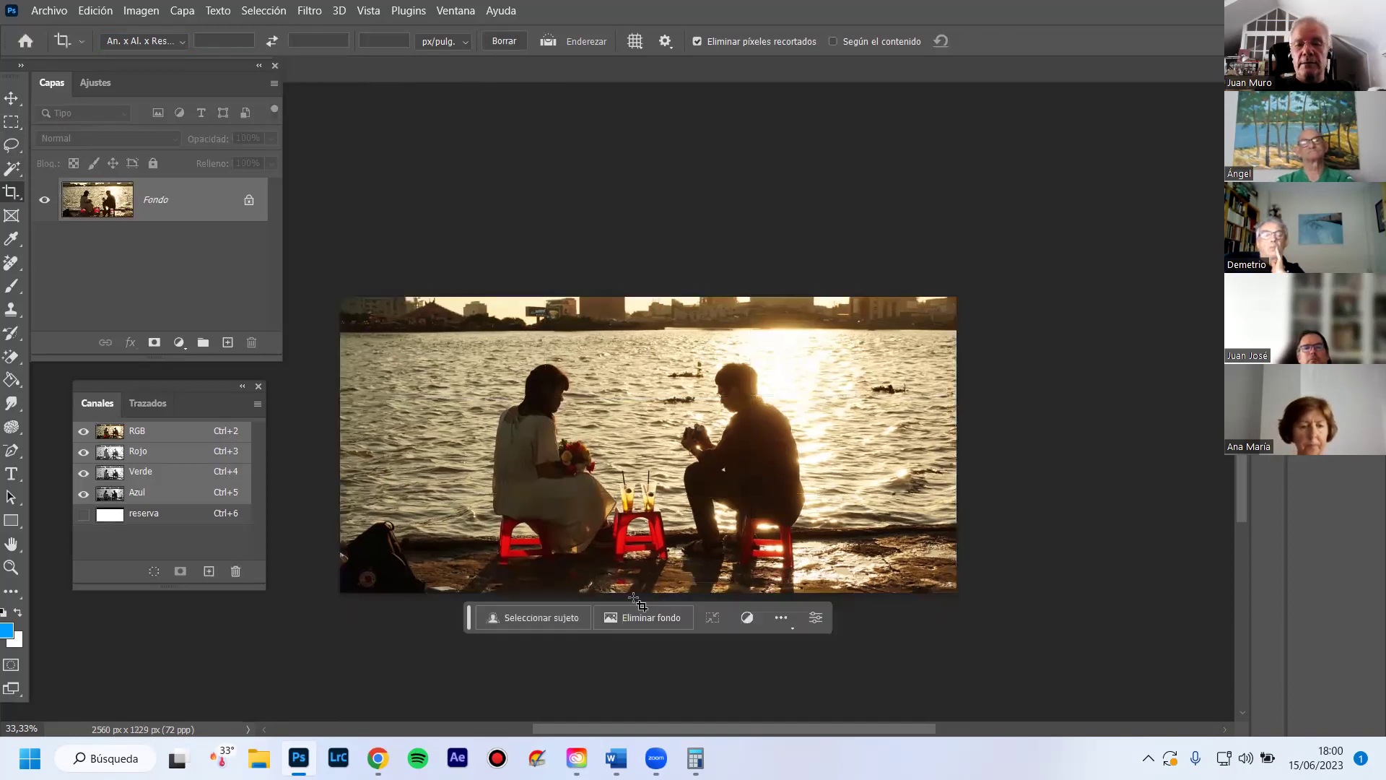
left_click_drag(469, 623, 469, 658)
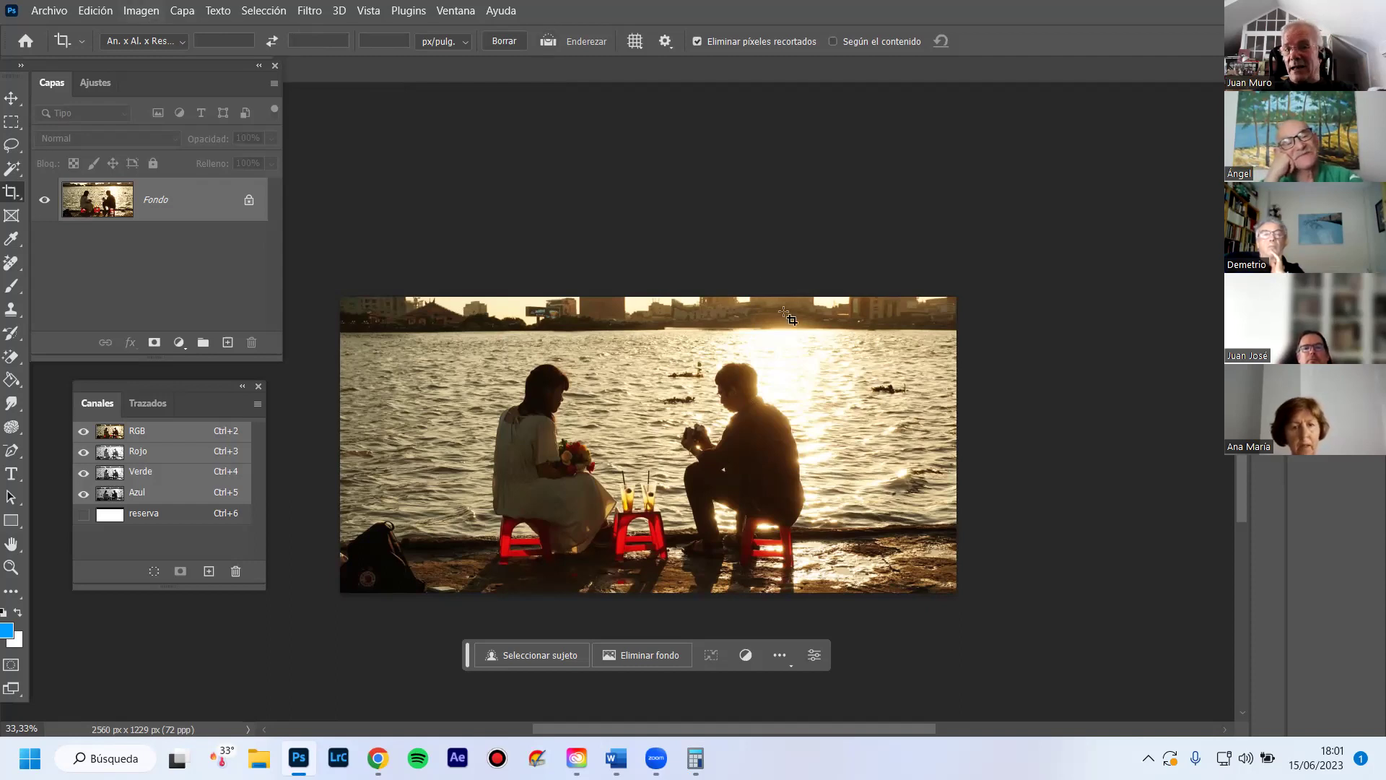
Select the whole cropped photo, restore the program window to a smaller size and activate the Move tool
key("ctrl+a")
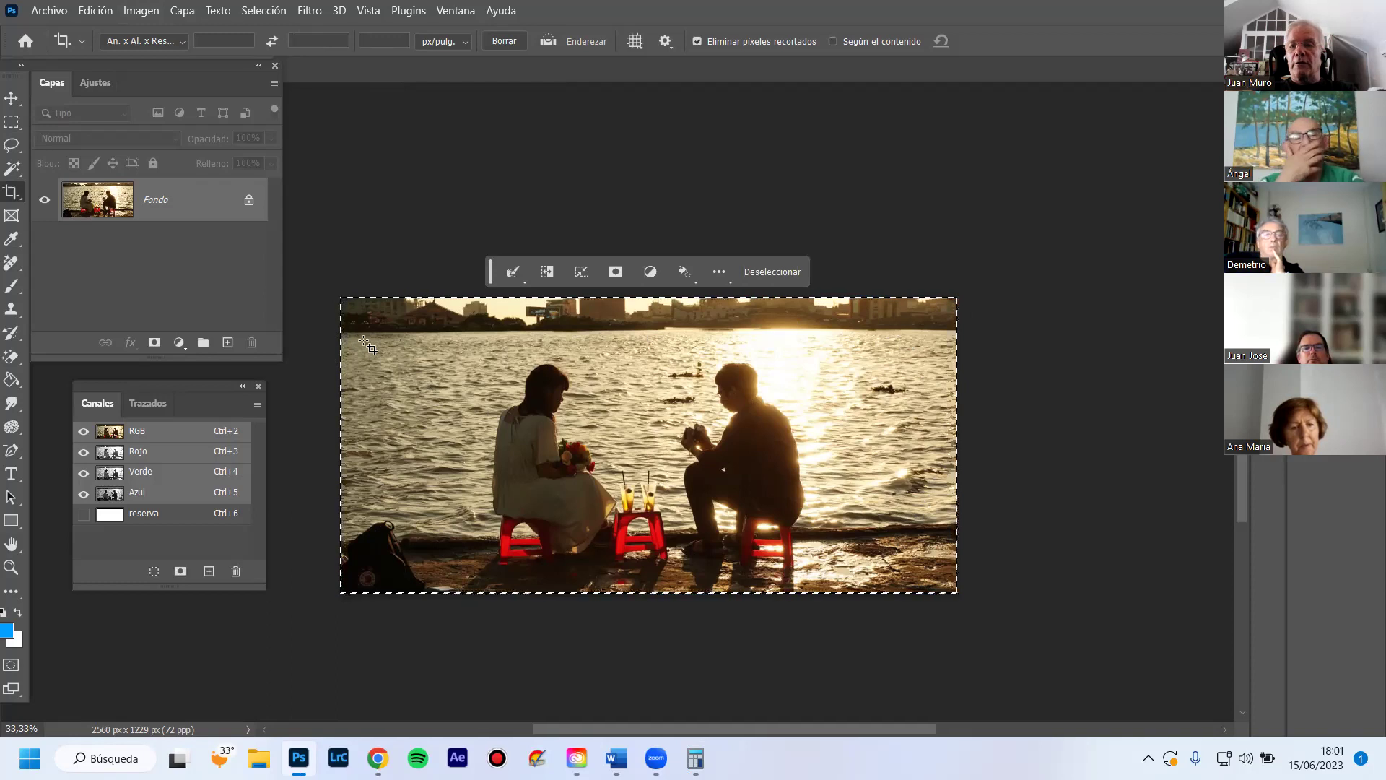
left_click(96, 11)
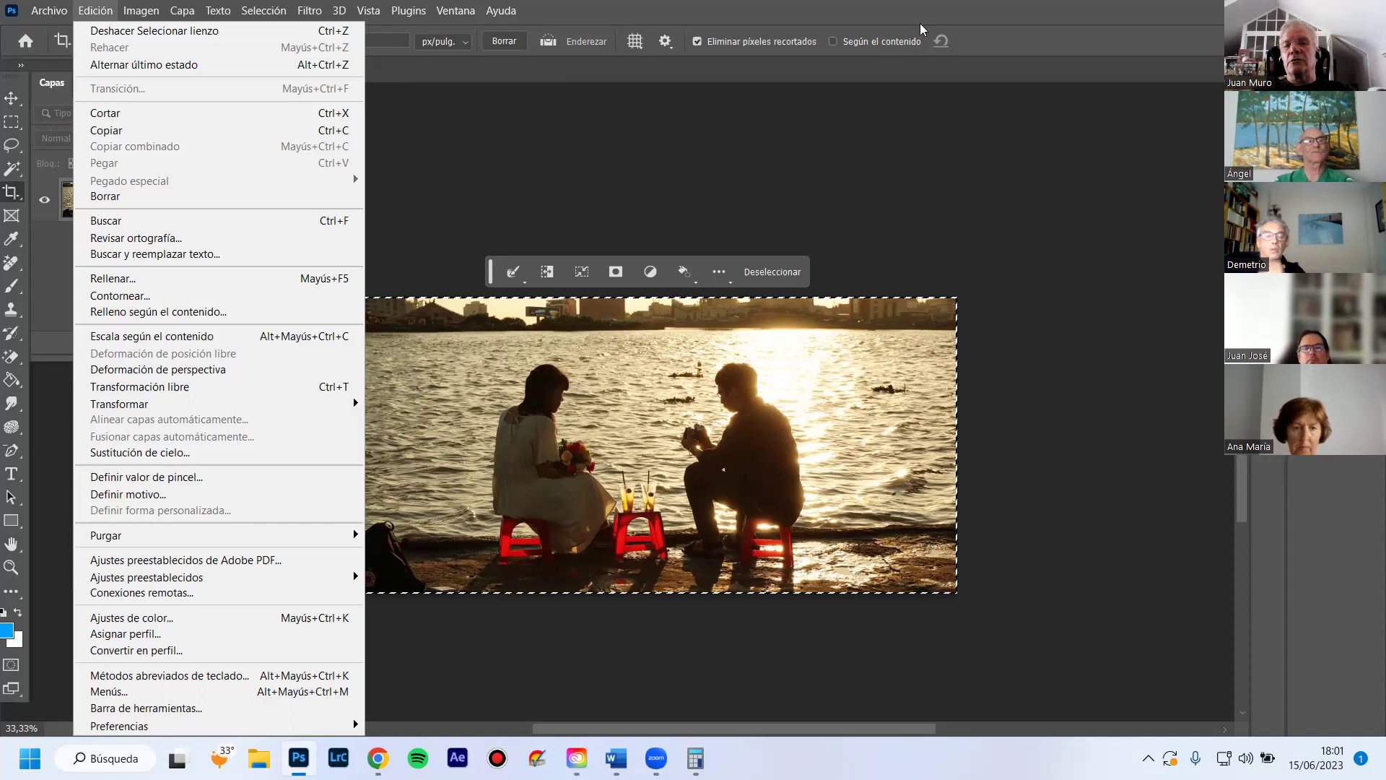
double_click(950, 10)
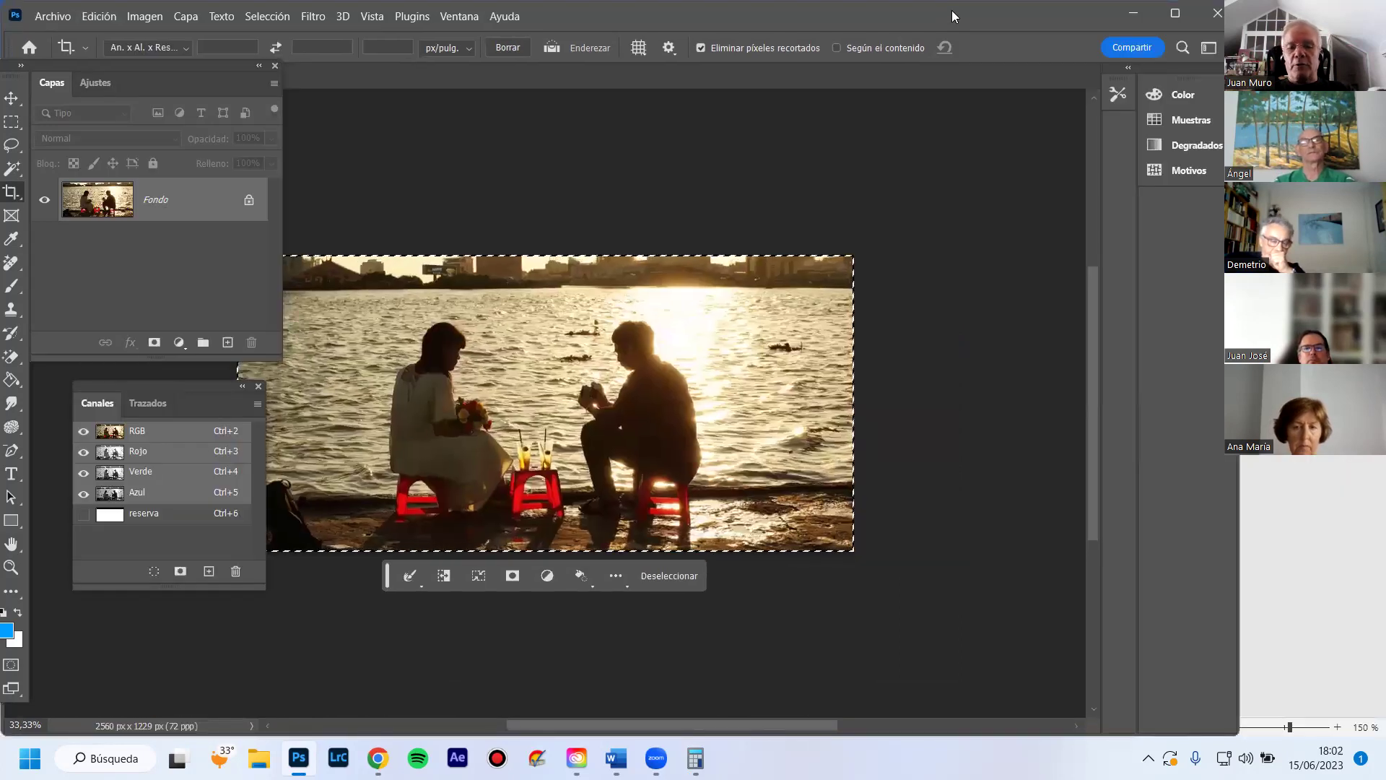
left_click(12, 100)
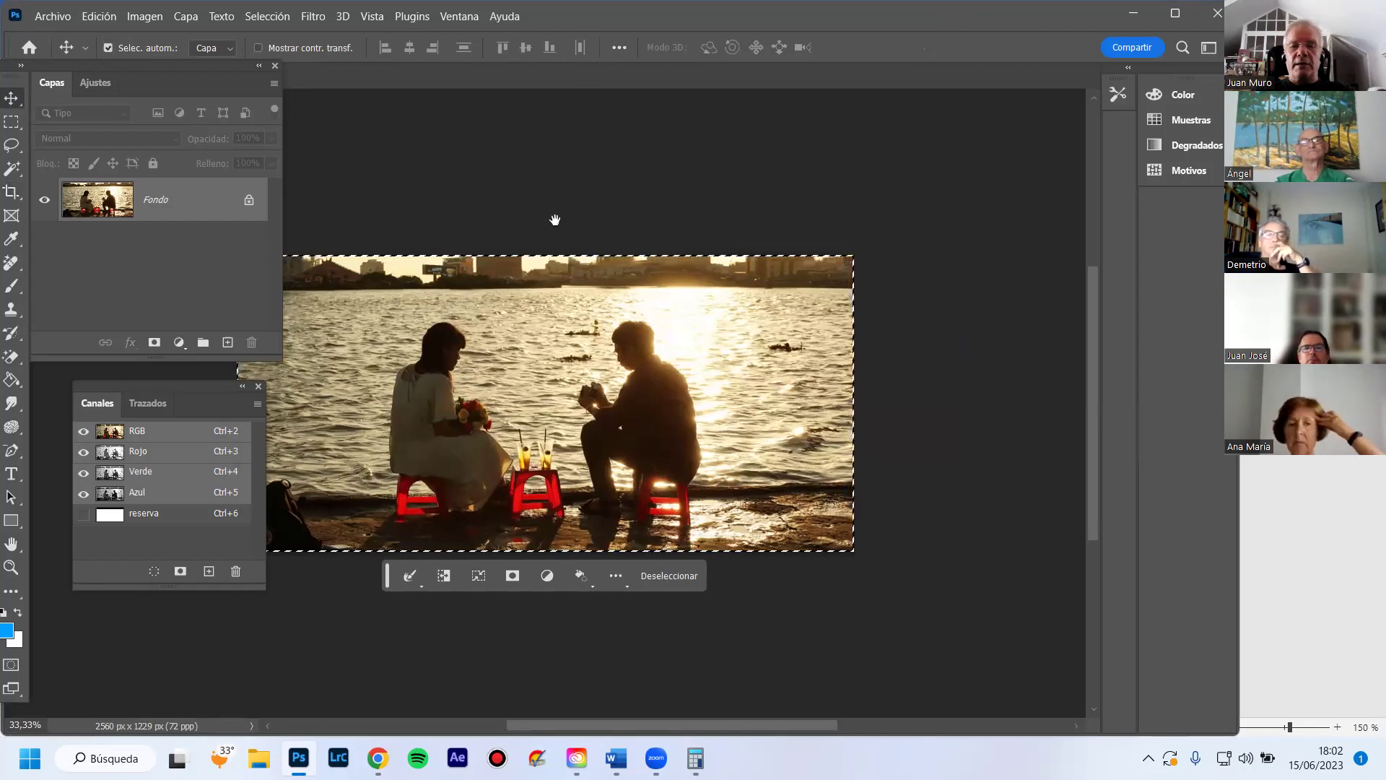
scroll(638, 210, "left", 3)
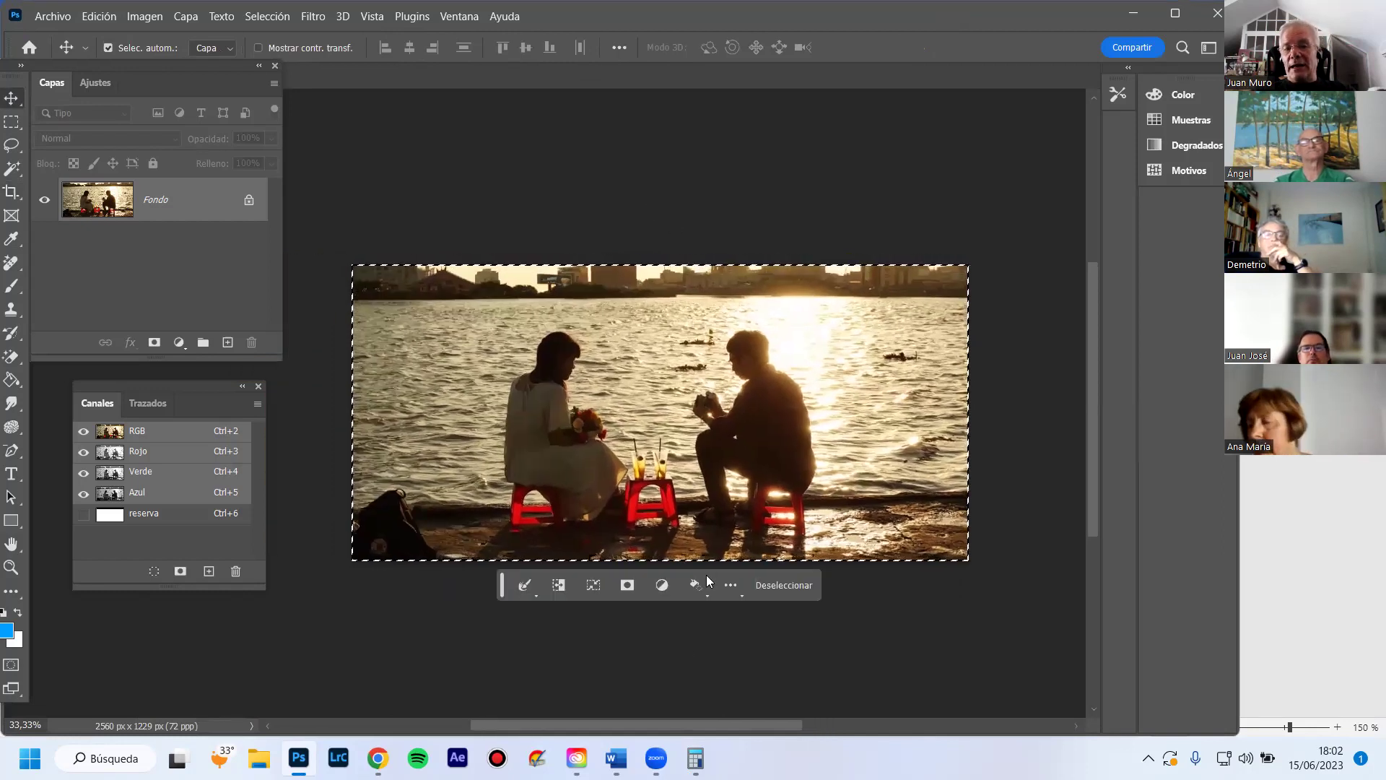
Switch to Fotos cinematográficas.docx in Word and start a new paragraph after "variar el formato." with "Utilizar el comando"
mouse_move(695, 758)
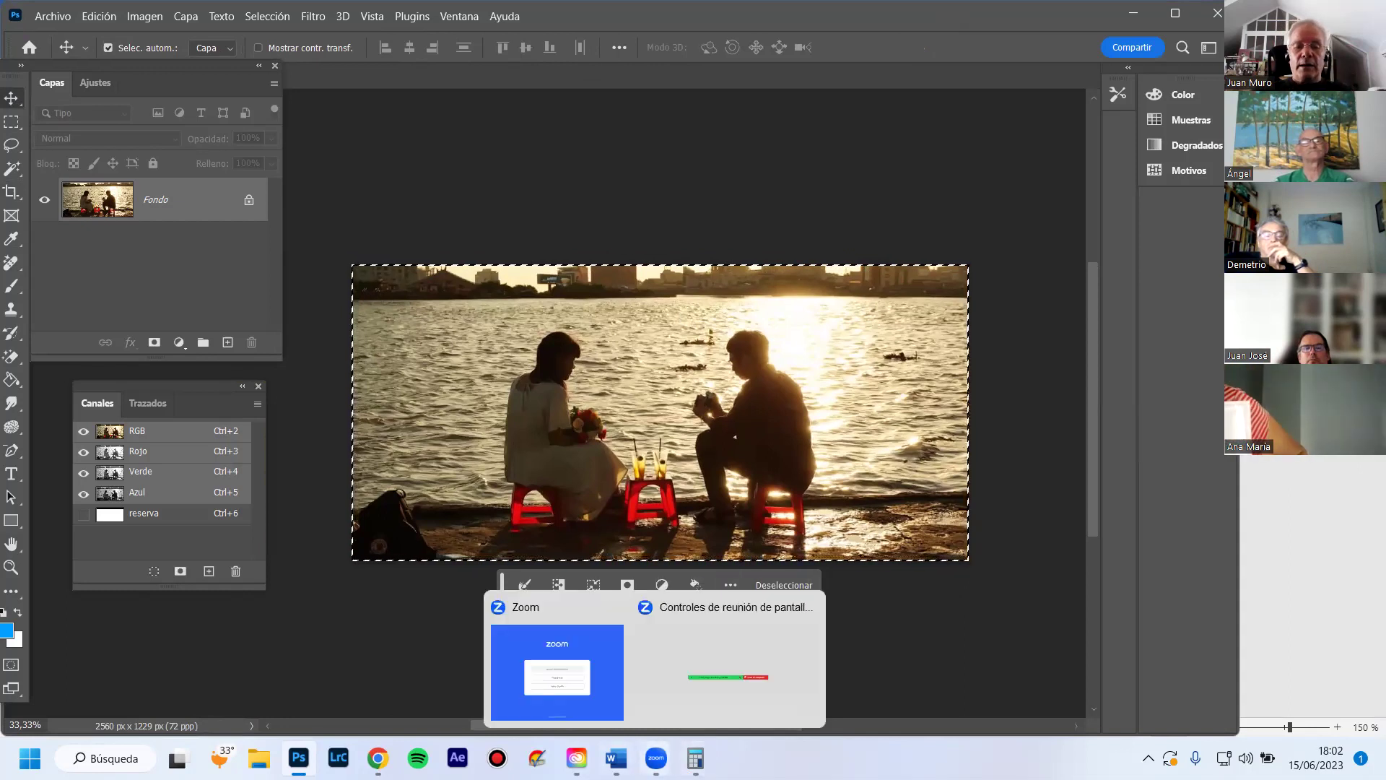
left_click(615, 758)
left_click(705, 483)
scroll(632, 634, "down", 3)
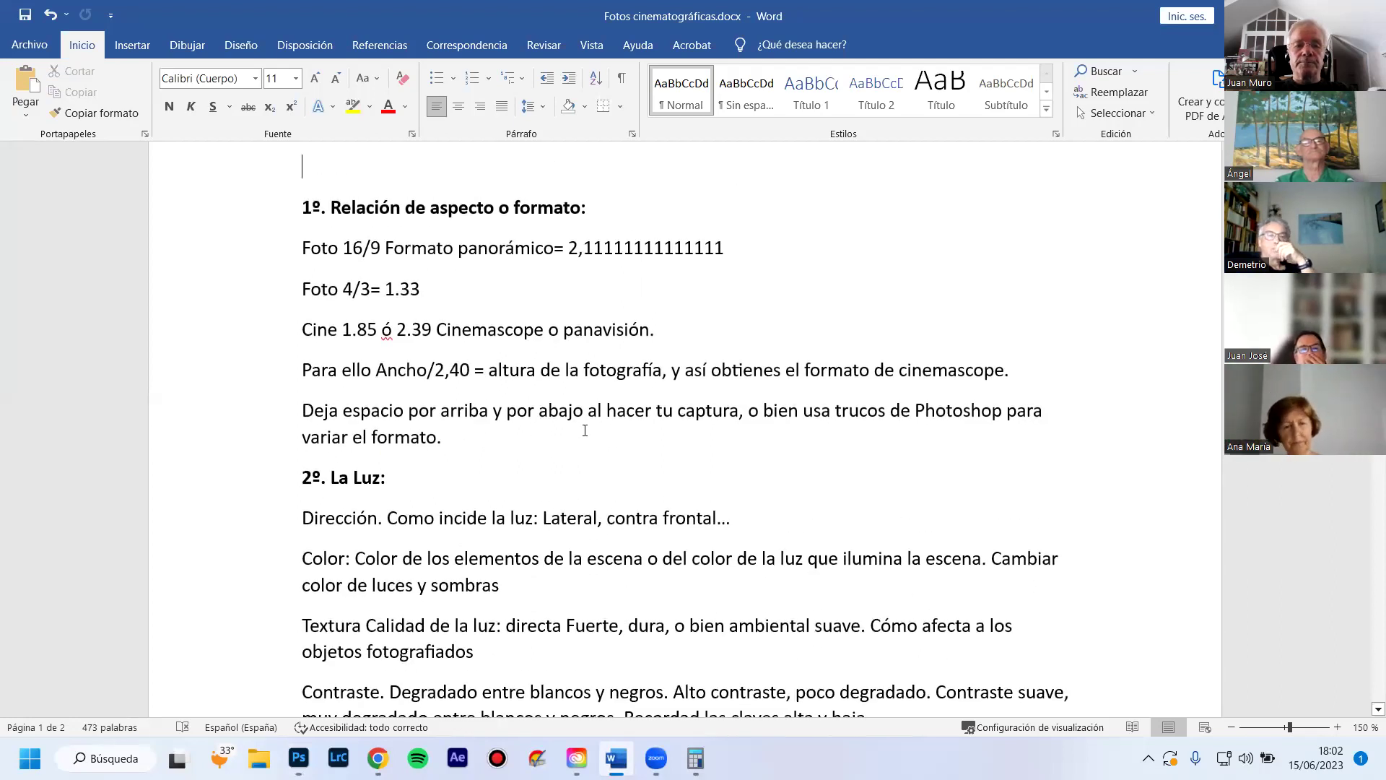
left_click(479, 455)
key("Return")
type("Utilizar el comando")
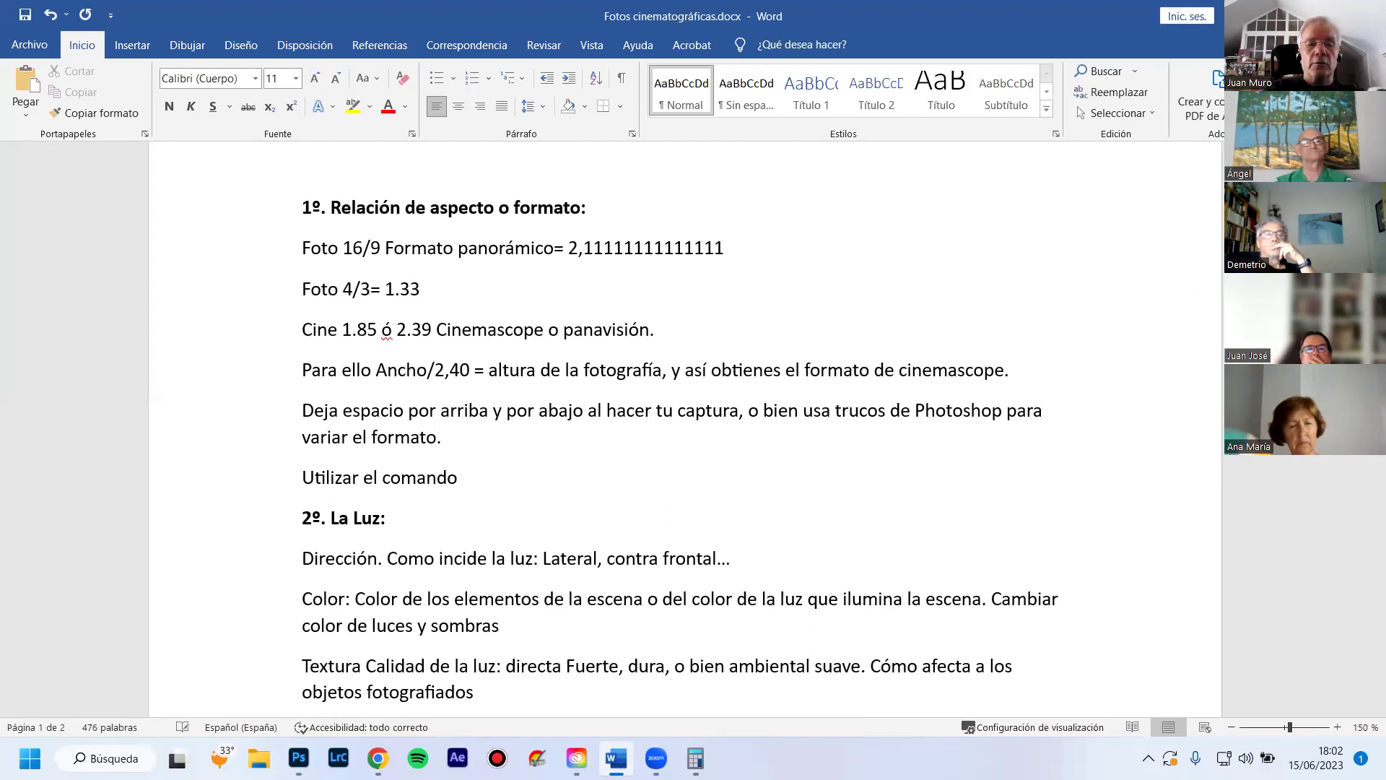
Continue the new paragraph after "Utilizar el comando" with "Edición/Escala según el contenido,"
type("Esca")
key("BackSpace")
key("BackSpace")
key("BackSpace")
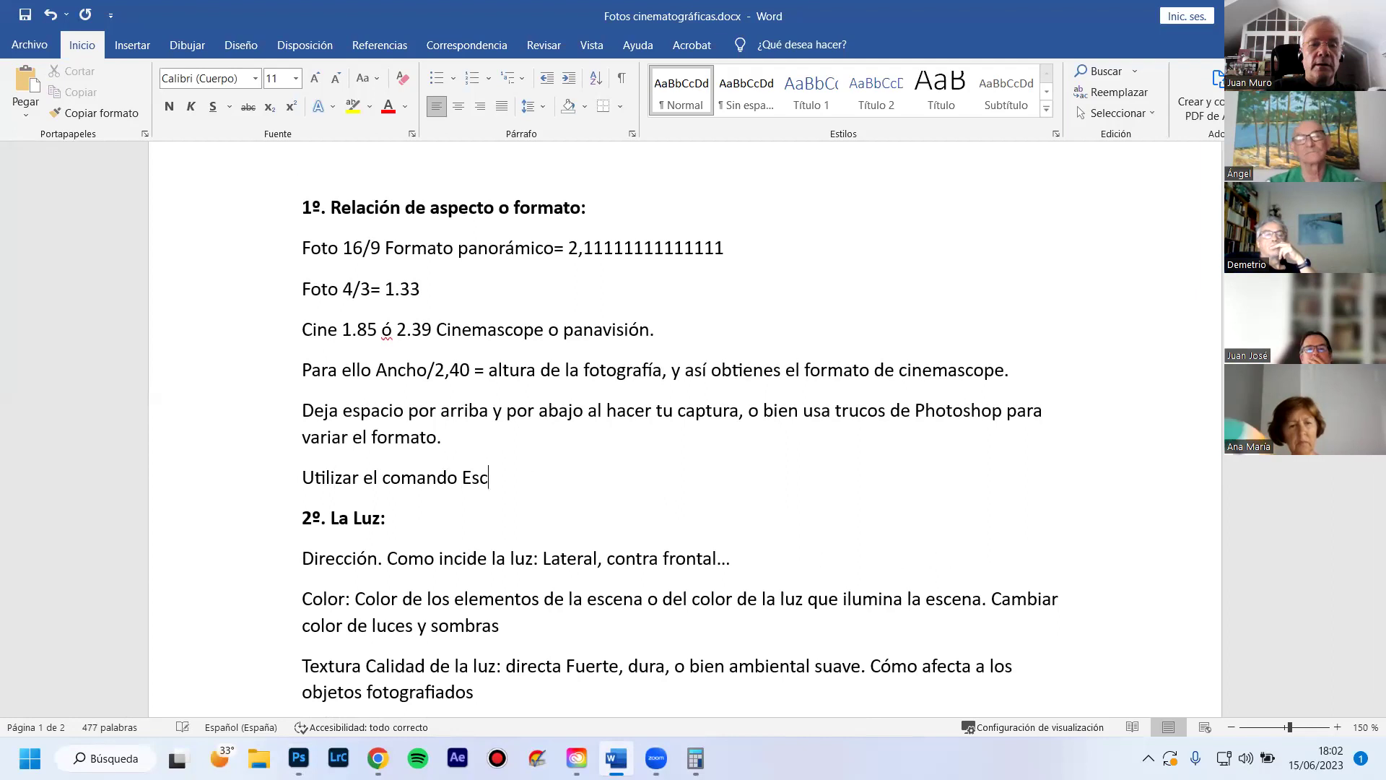
type("dici")
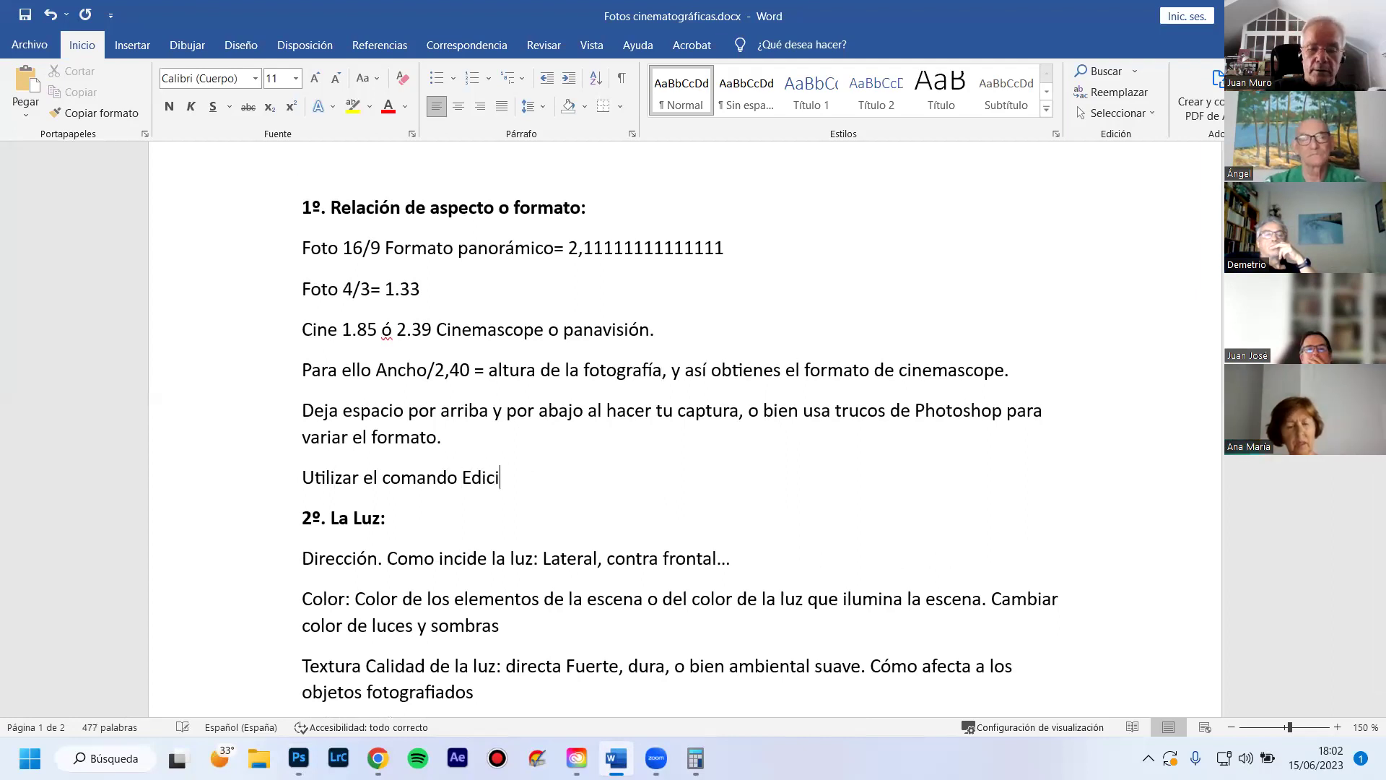
type("ón/Escala según el")
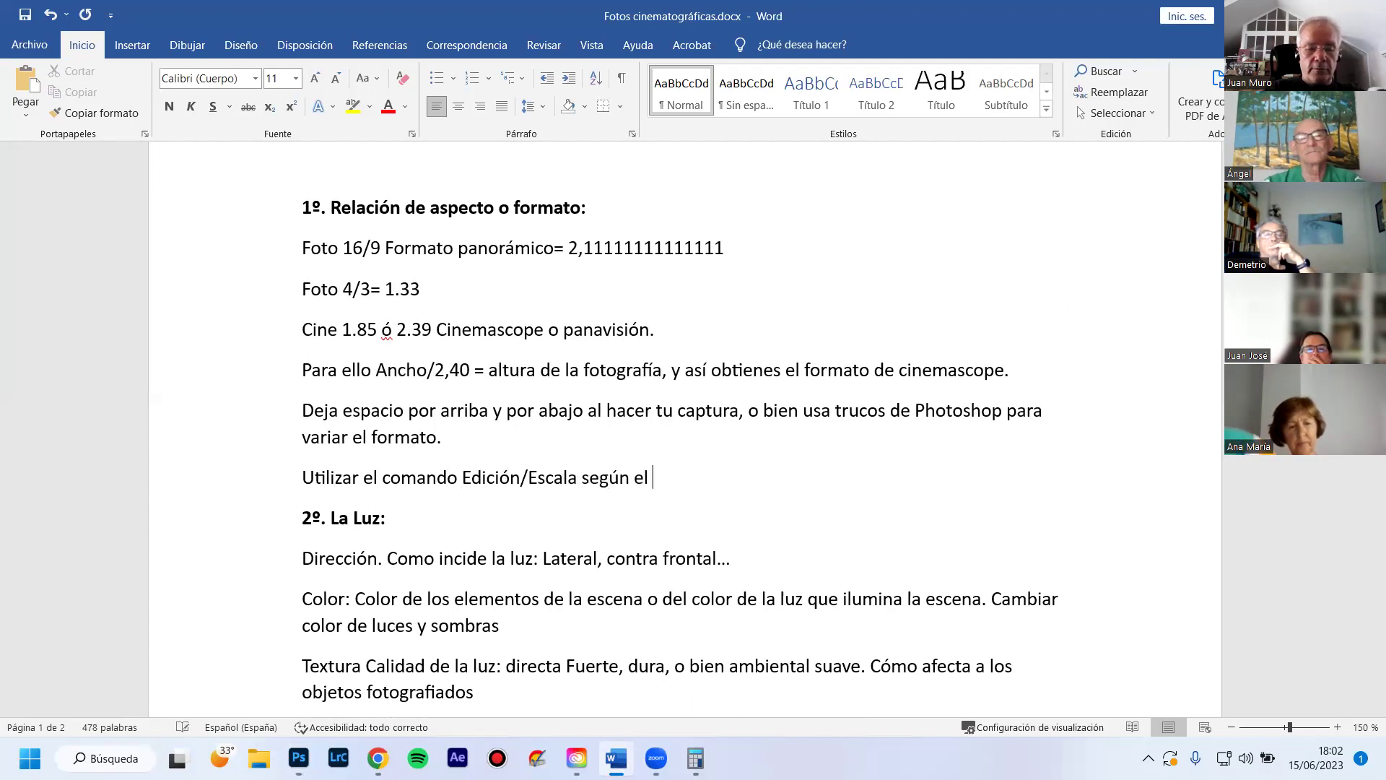
type("contenido, des")
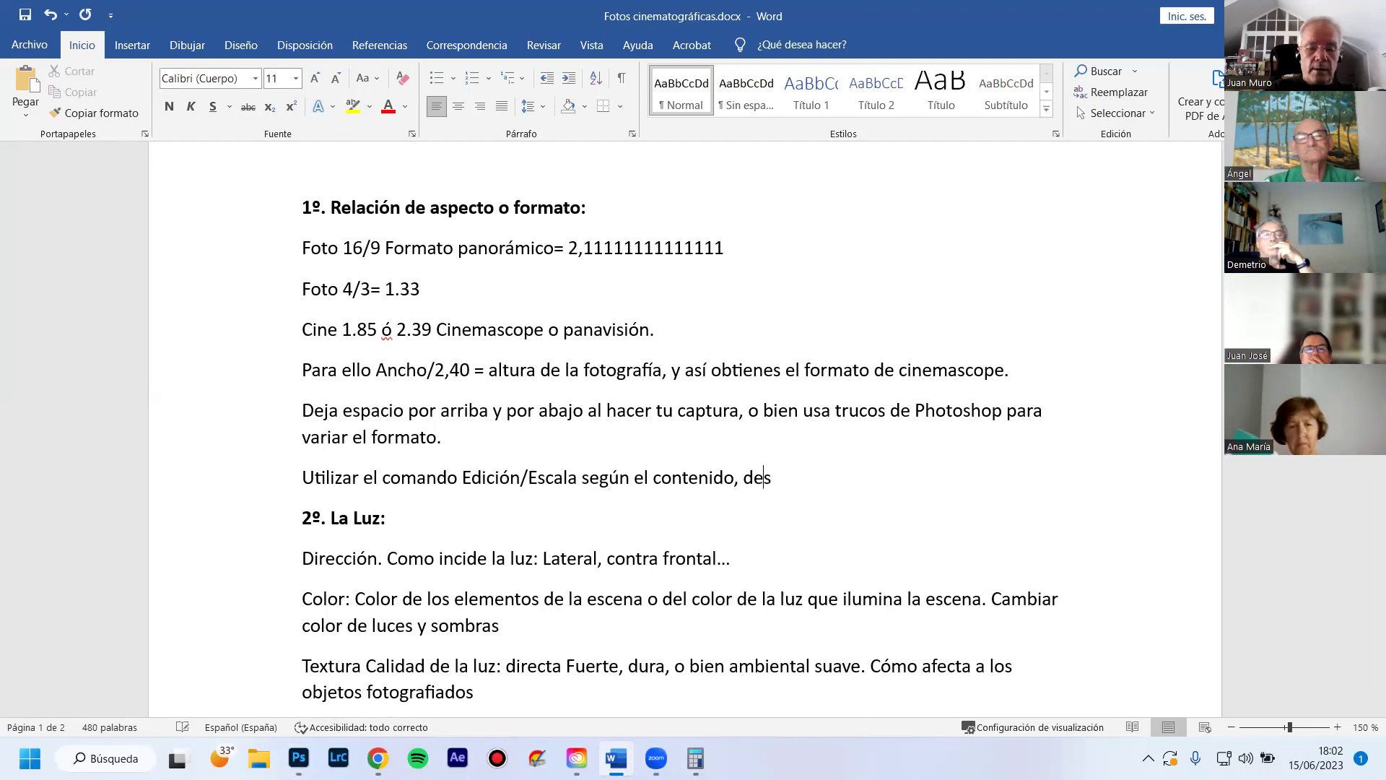
Finish the sentence with "después de haber seleccionado las partes de la imagen que no deben resultar alteradas durante el cambio de relación de aspecto." and save
type("pués de haber se")
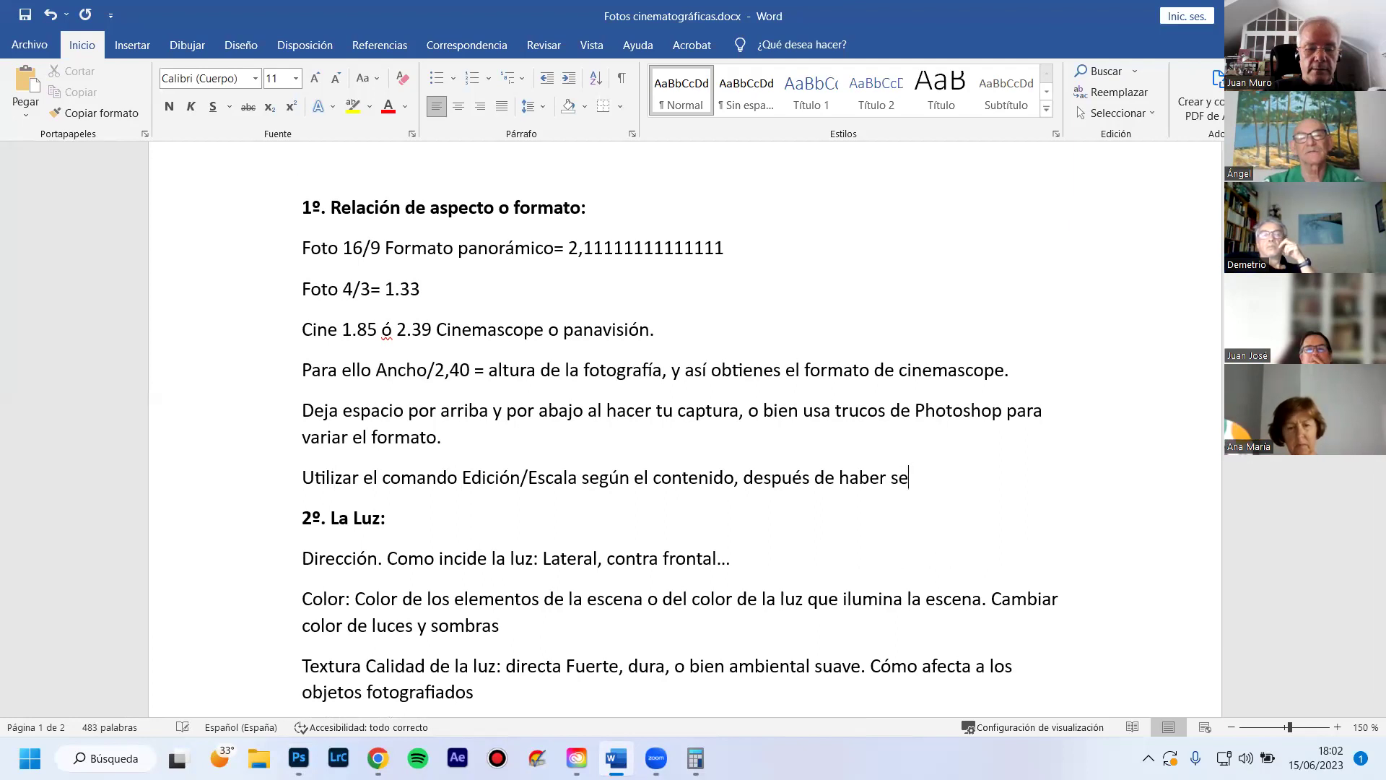
type("leccionado las partes de la imagen que no deben ")
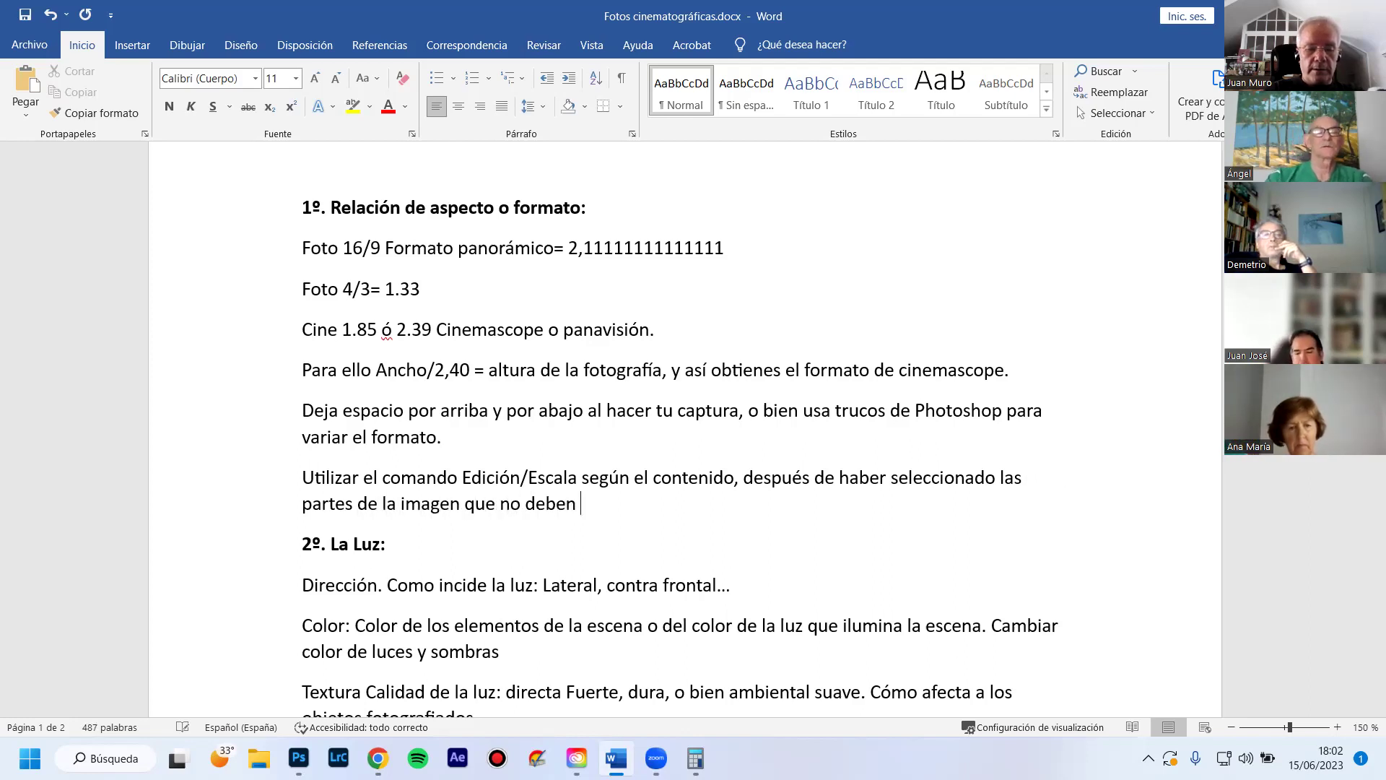
type("resultar alteradas durante el")
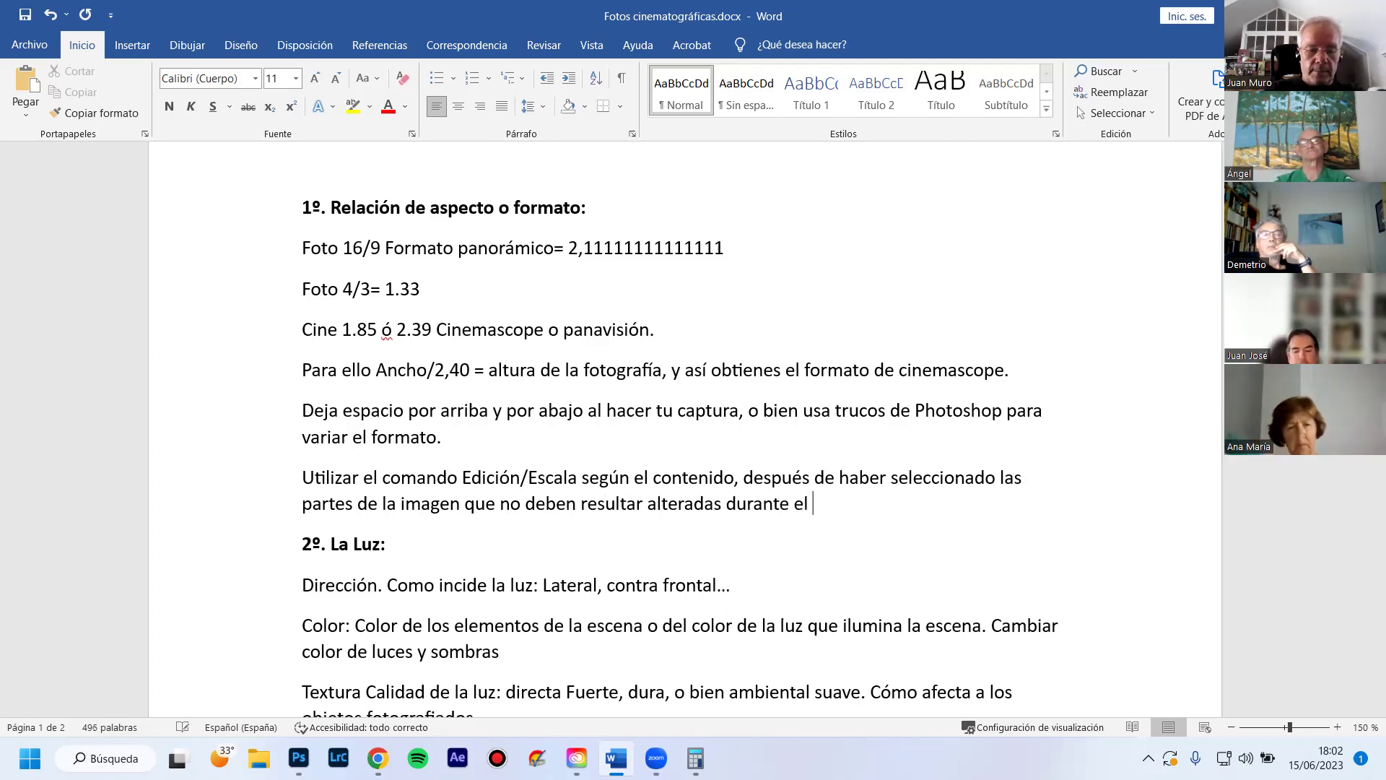
type("cambio de relación de aspec")
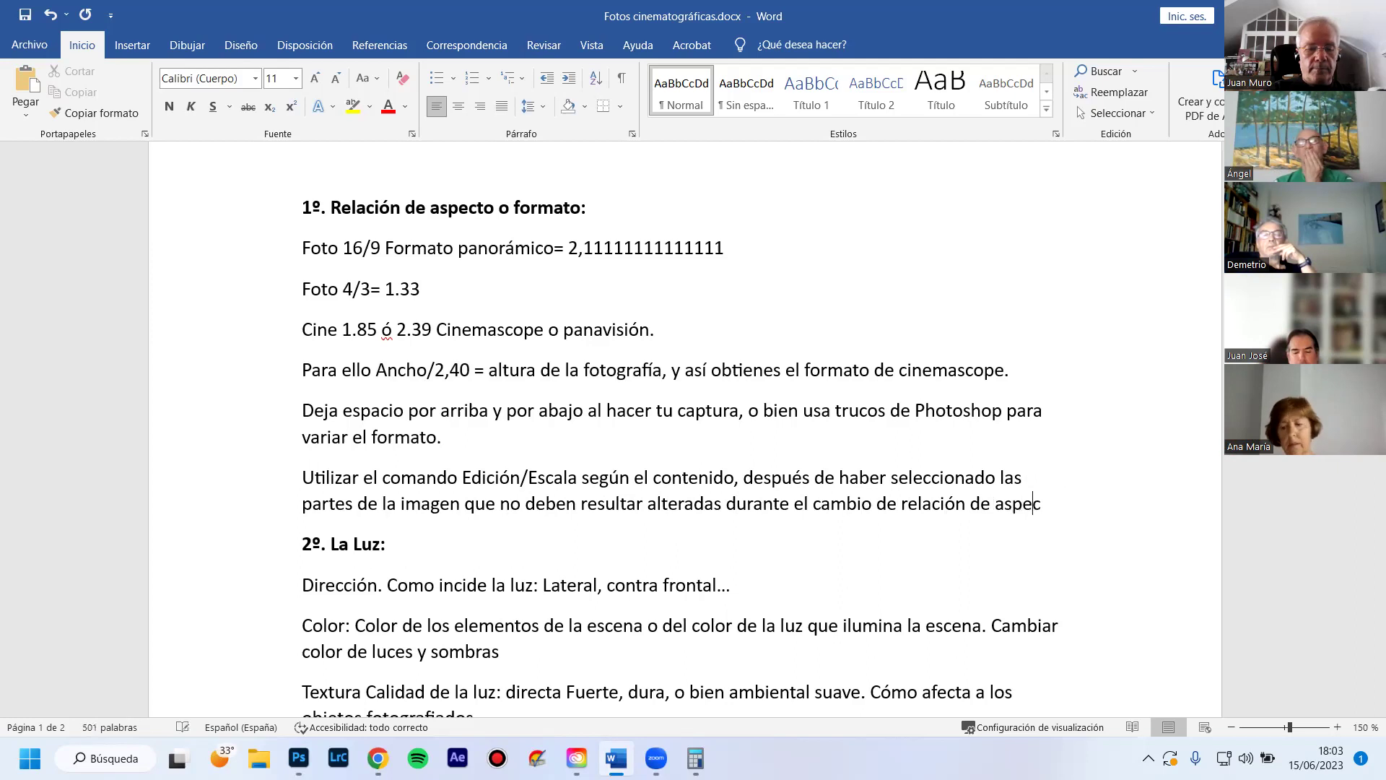
type(".")
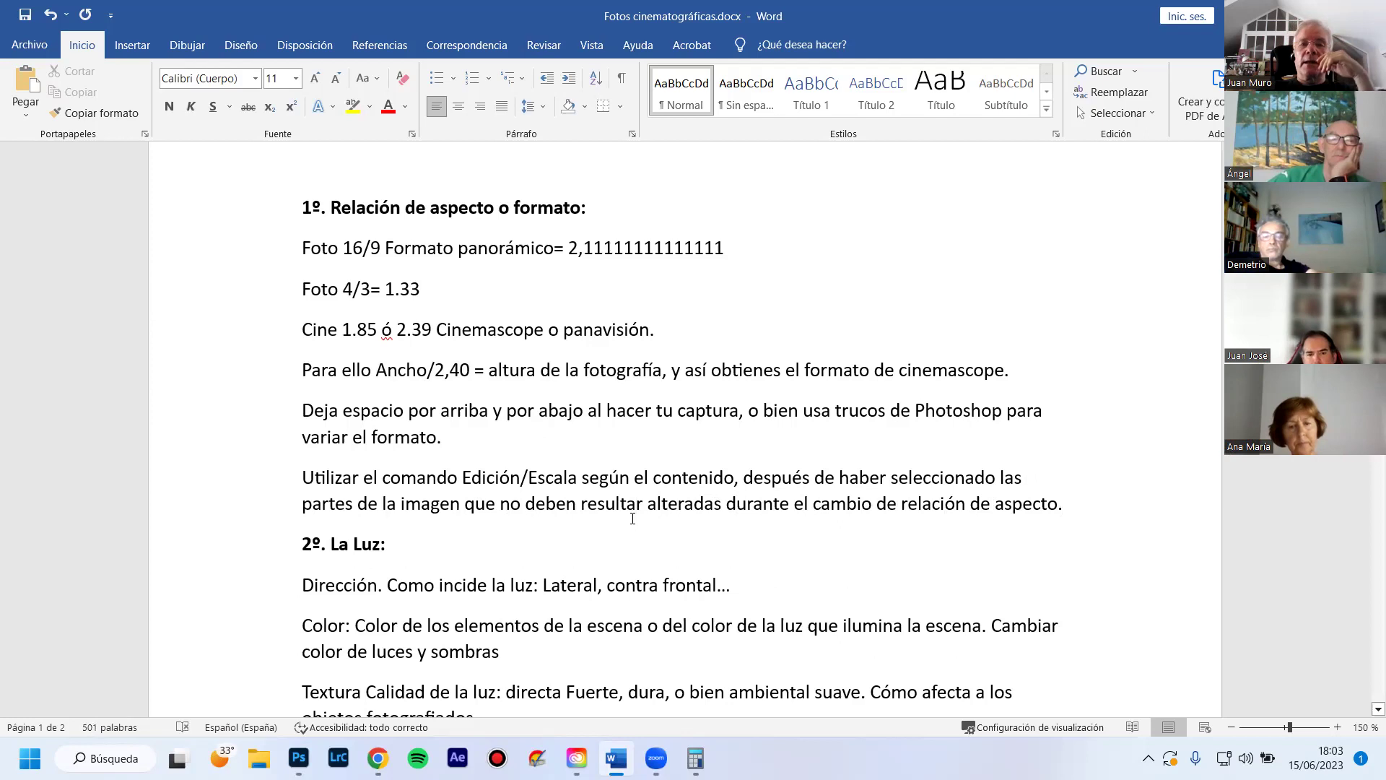
left_click(23, 49)
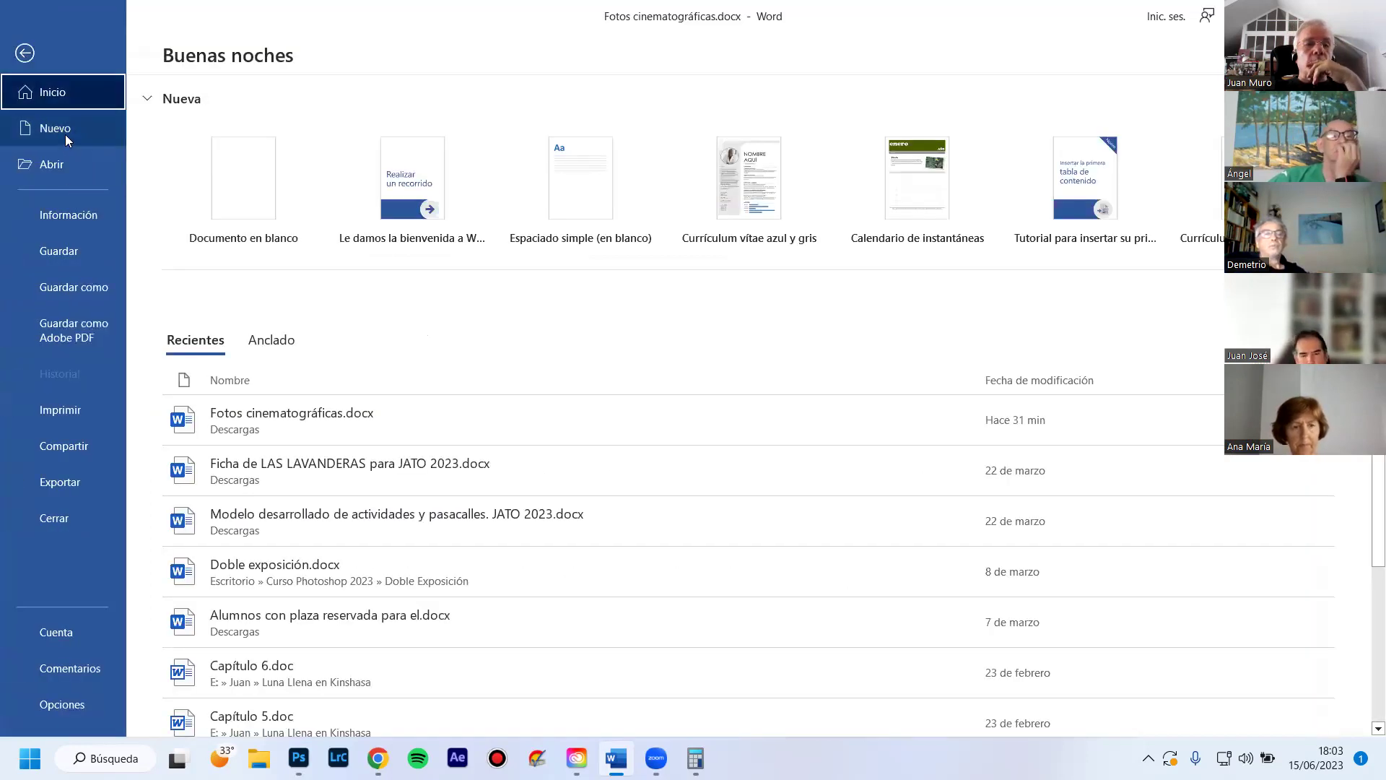
left_click(58, 251)
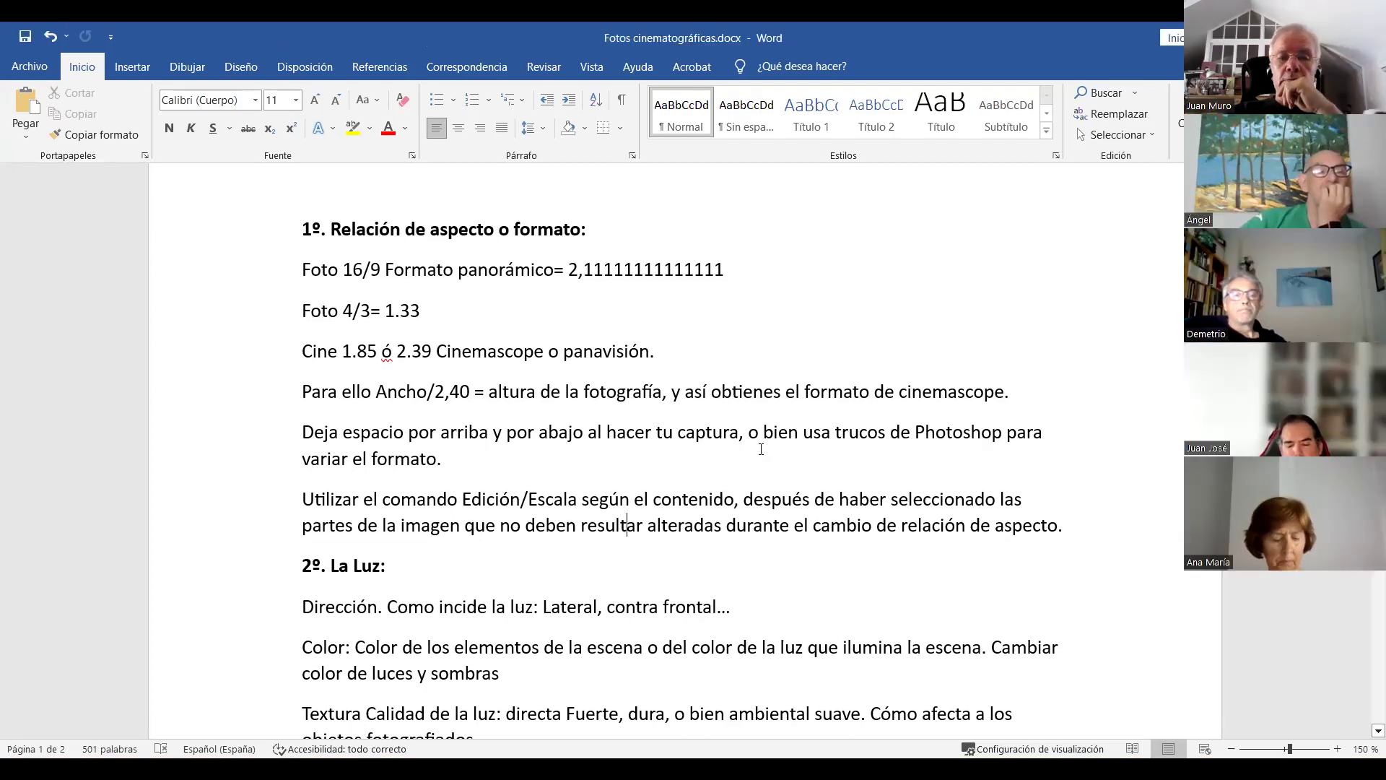
Review the notes on changing the format and the Dirección point under the heading "2º. La Luz"
scroll(761, 449, "down", 3)
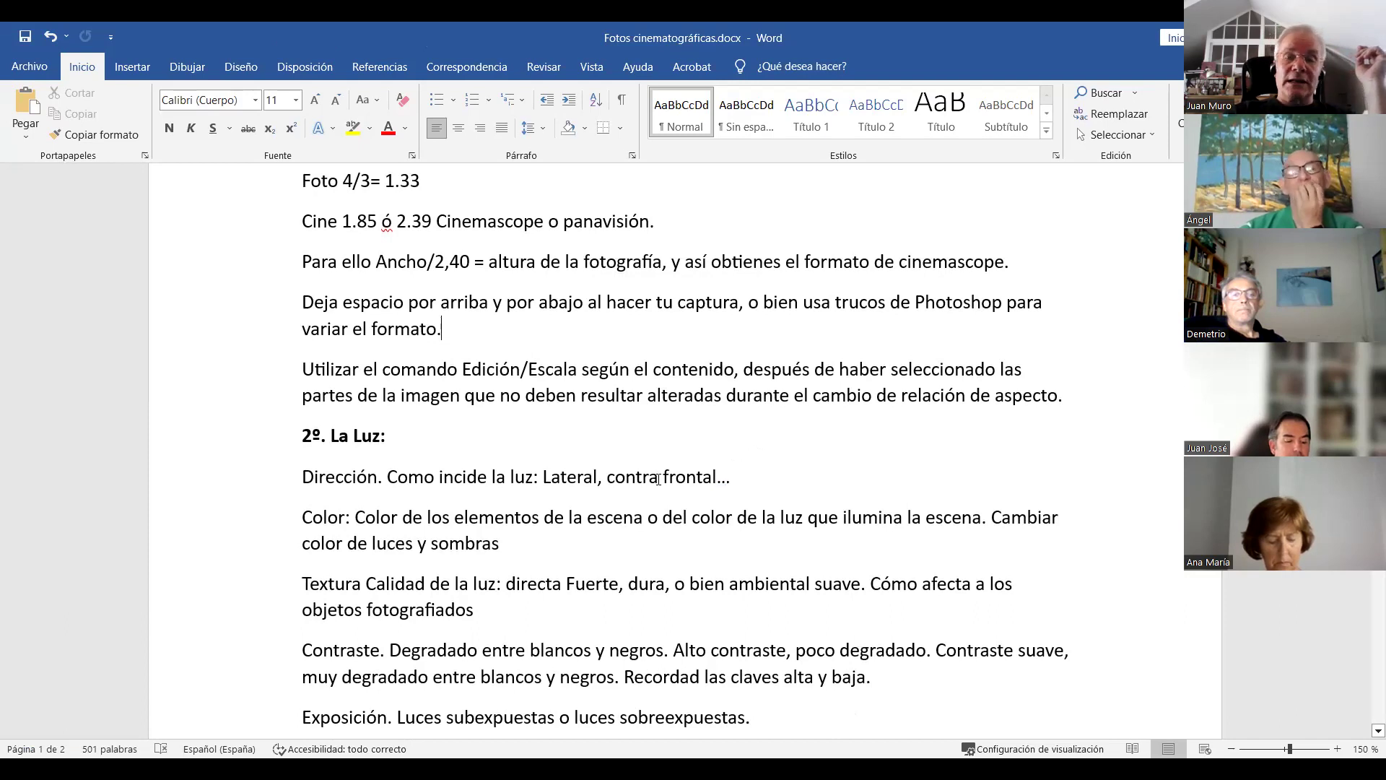
left_click(642, 397)
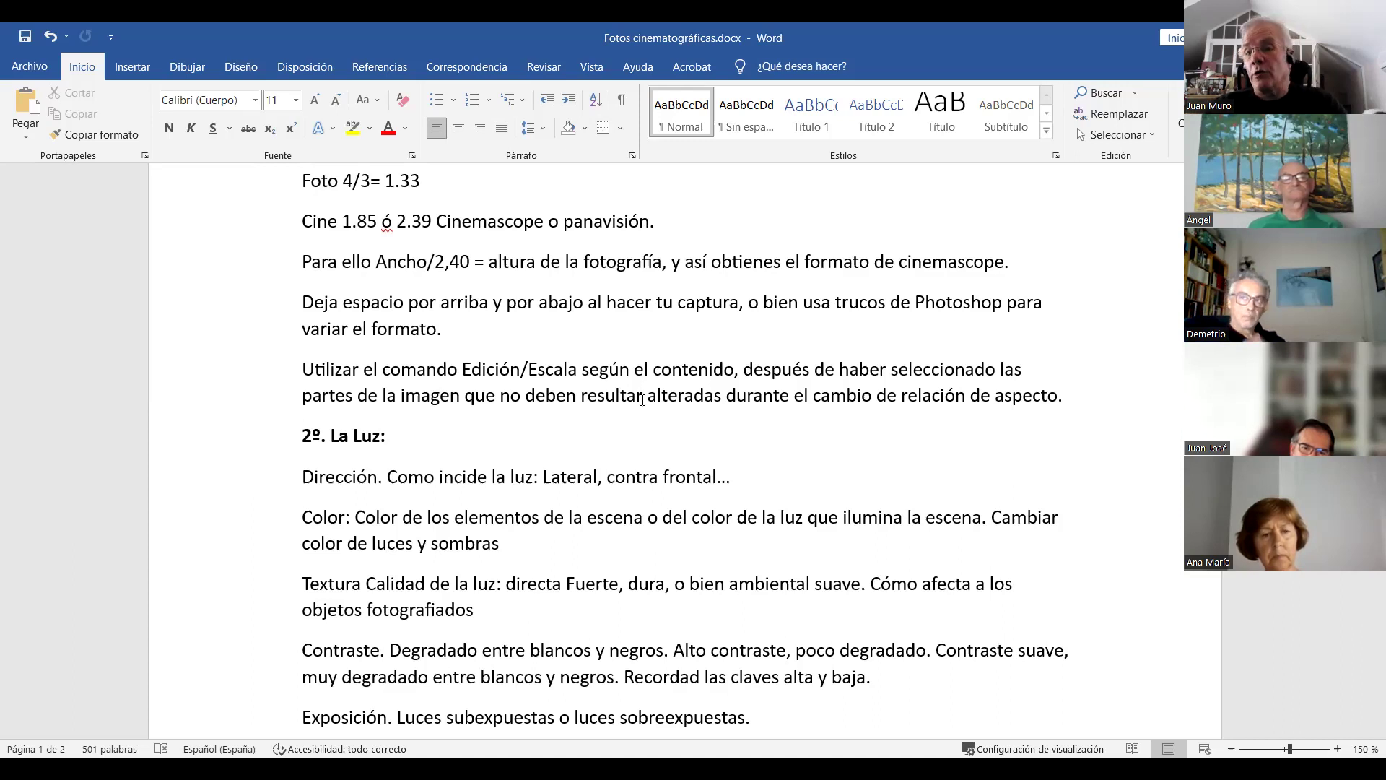
left_click(622, 480)
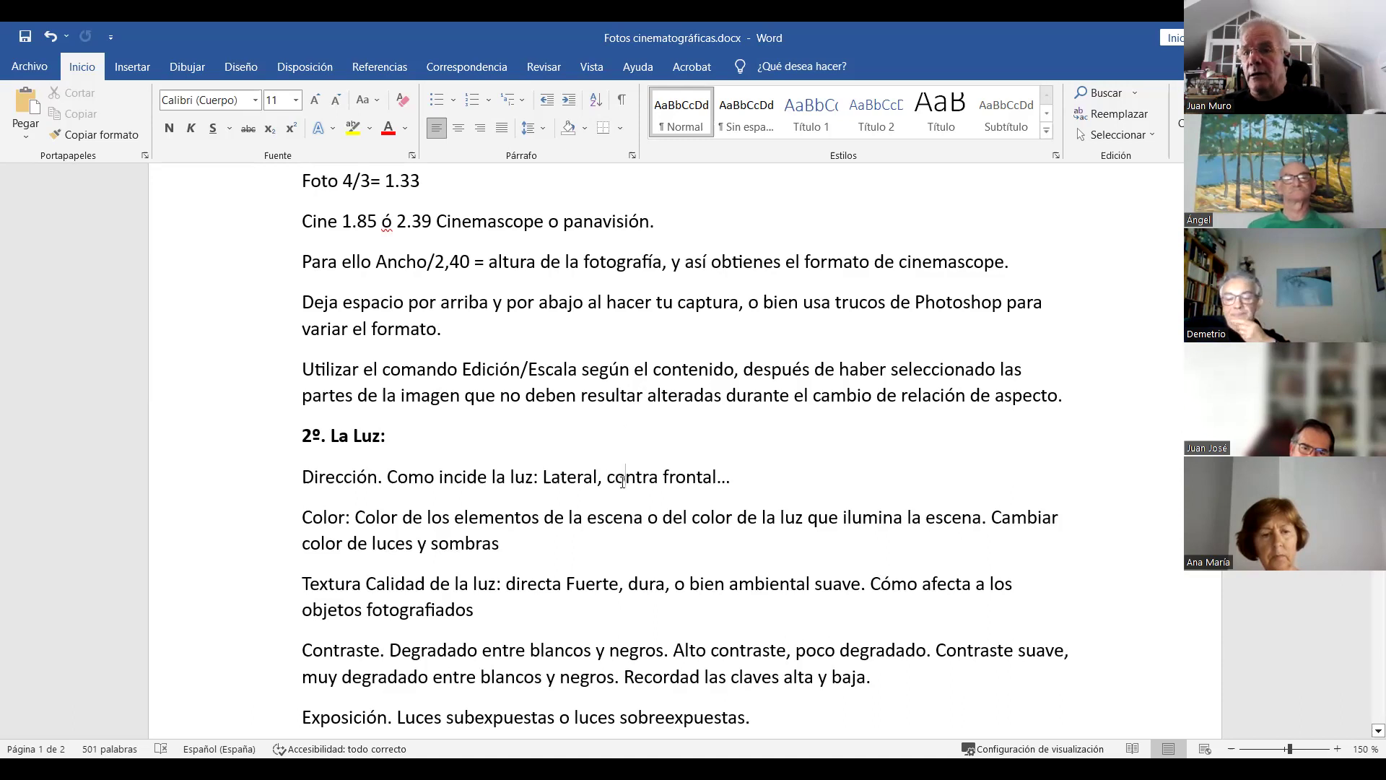
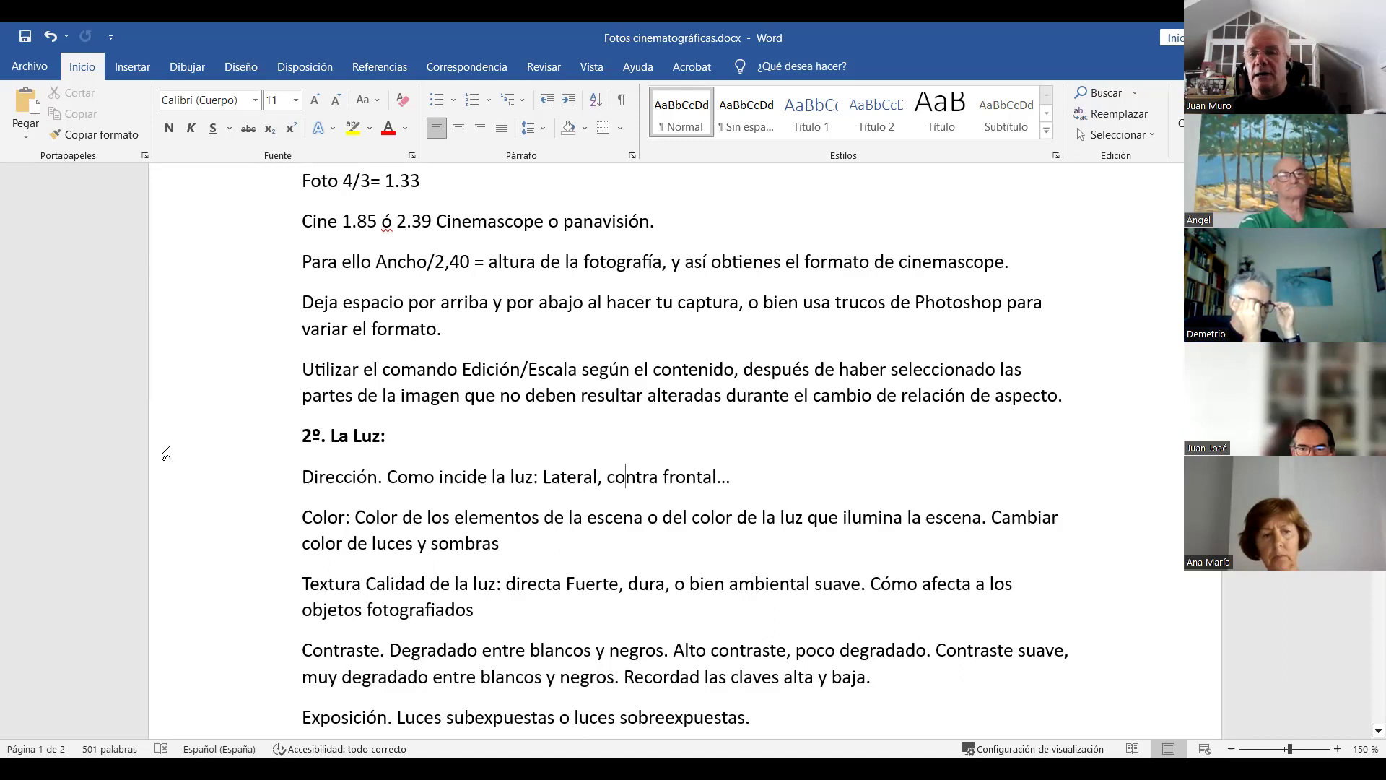
left_click(519, 372)
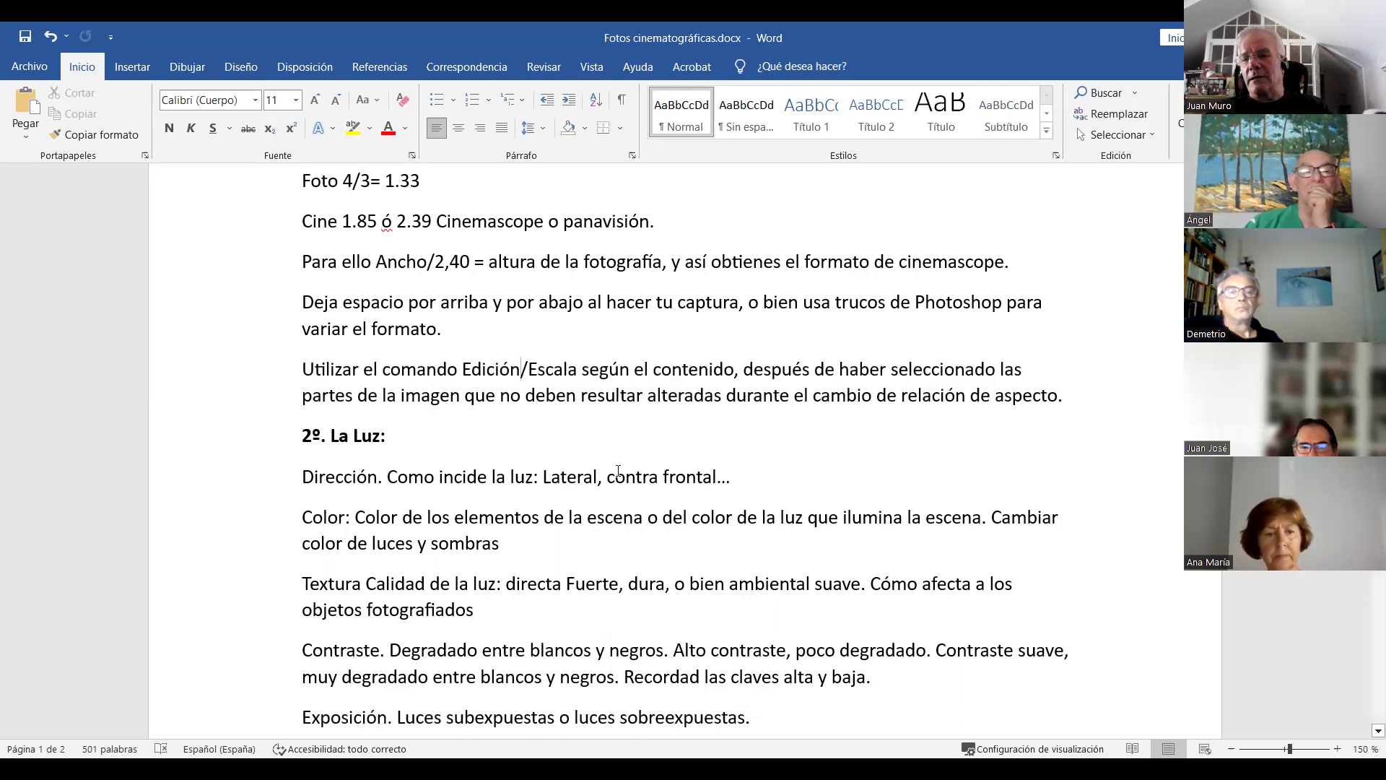
left_click(592, 482)
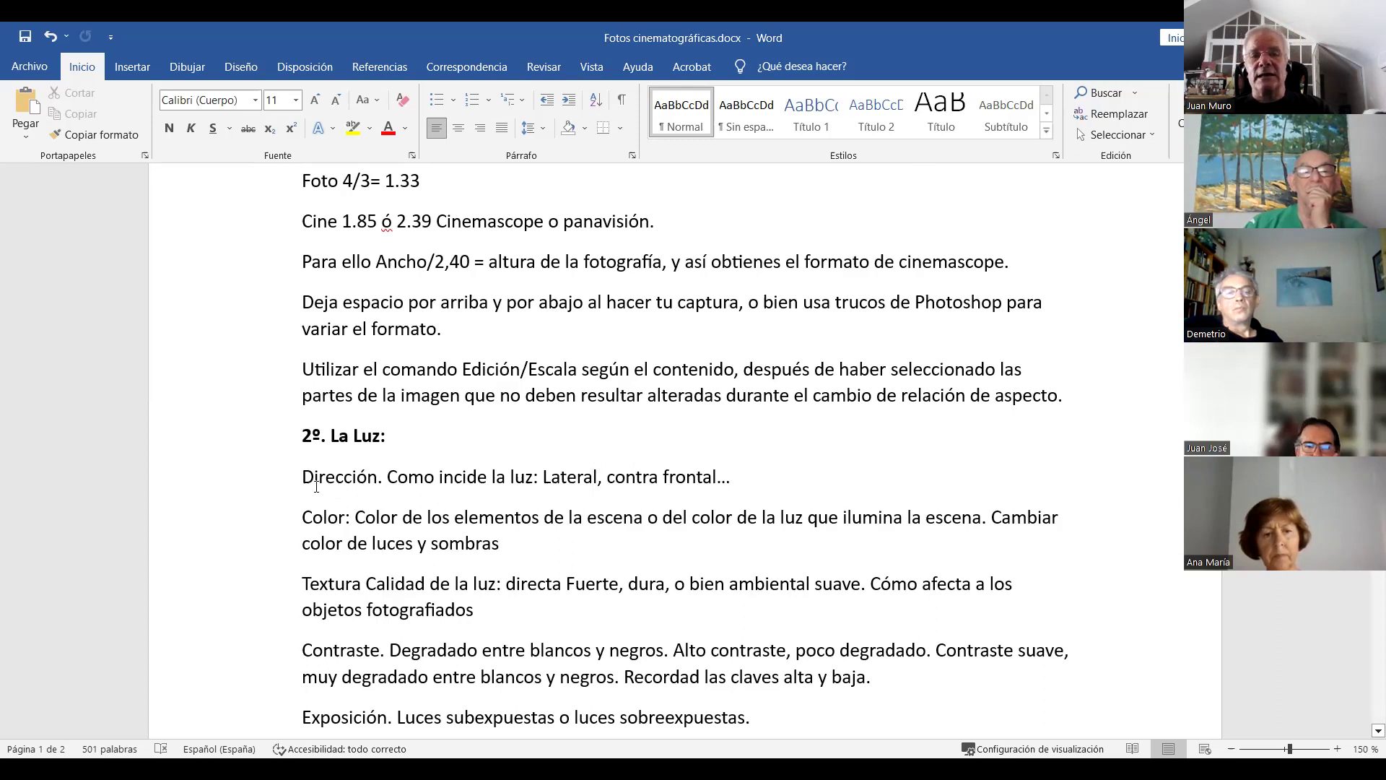
key("Home")
left_click_drag(340, 476, 390, 478)
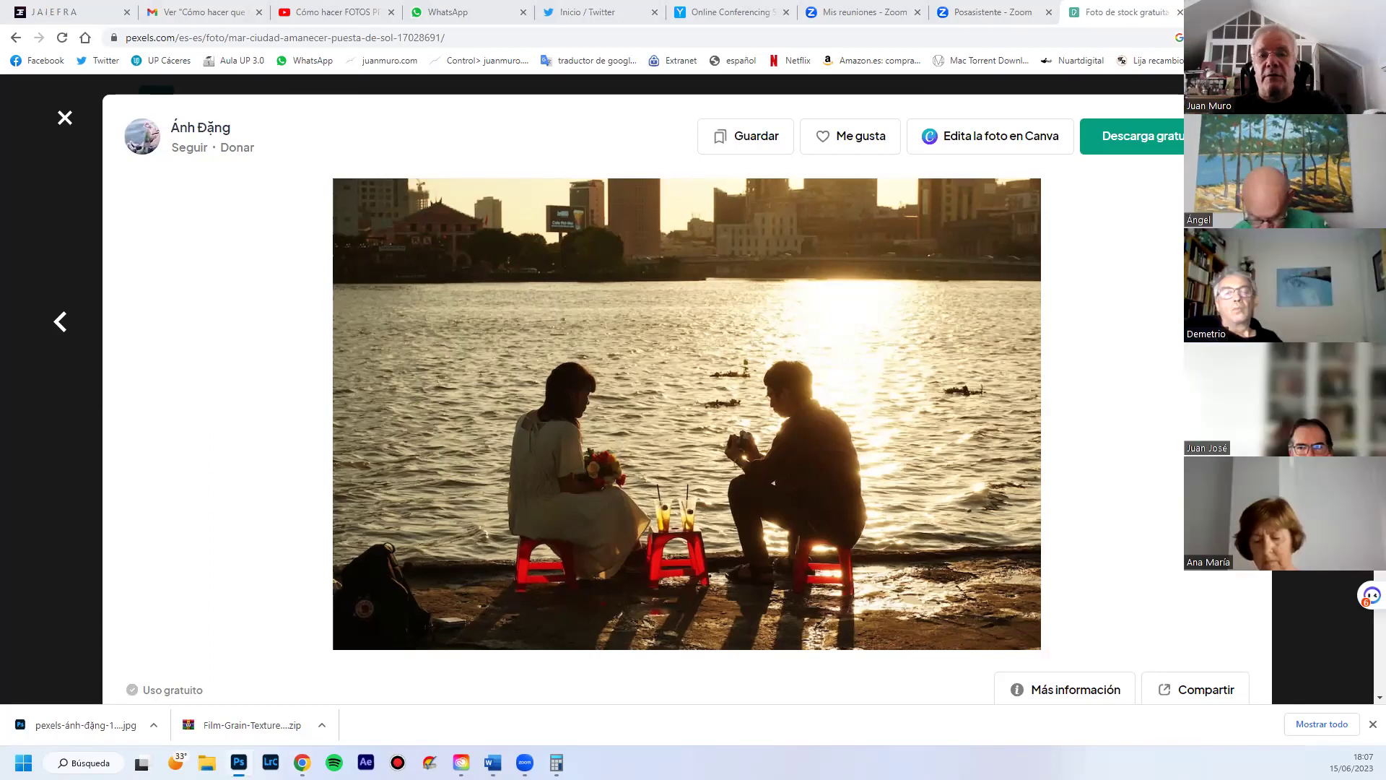
Switch to Photoshop, clear the current selection and select the whole cropped photo again
key("alt+Tab")
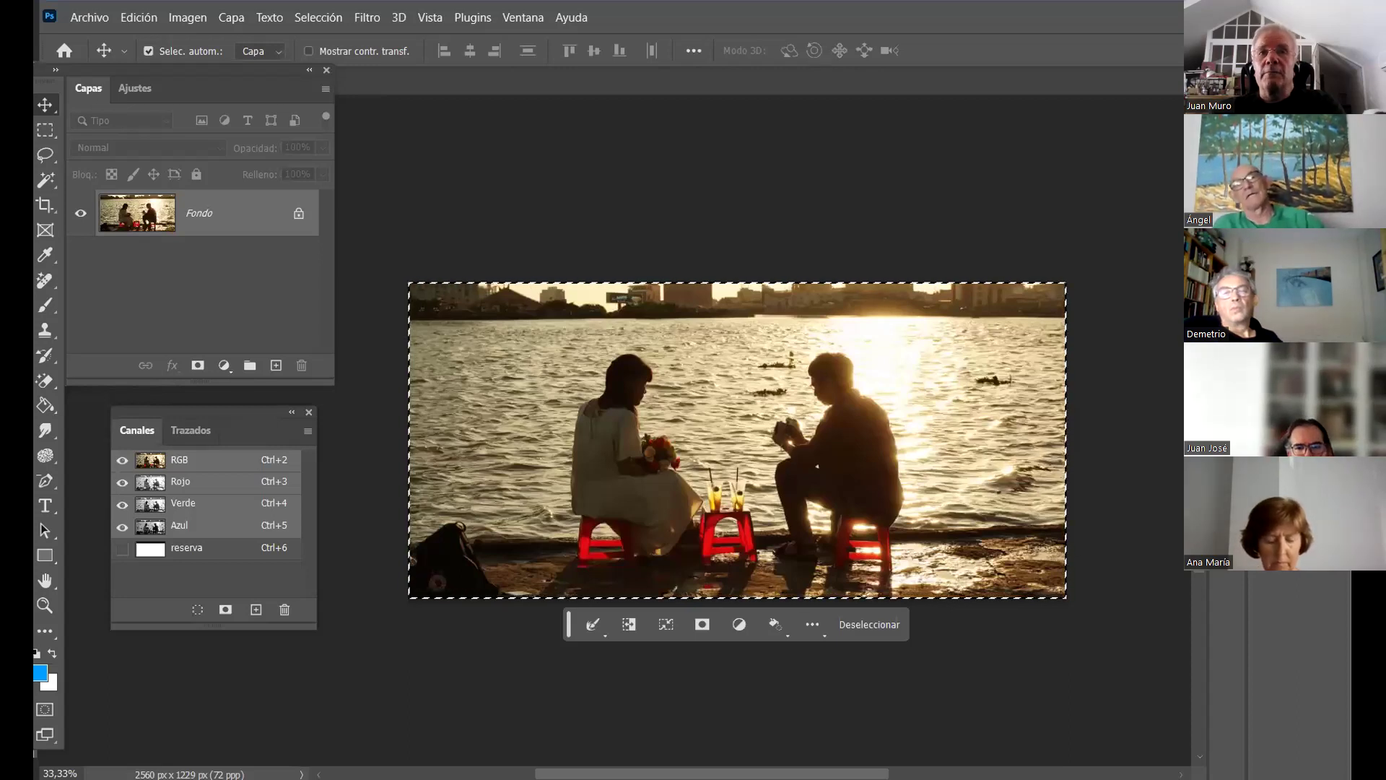
key("ctrl+d")
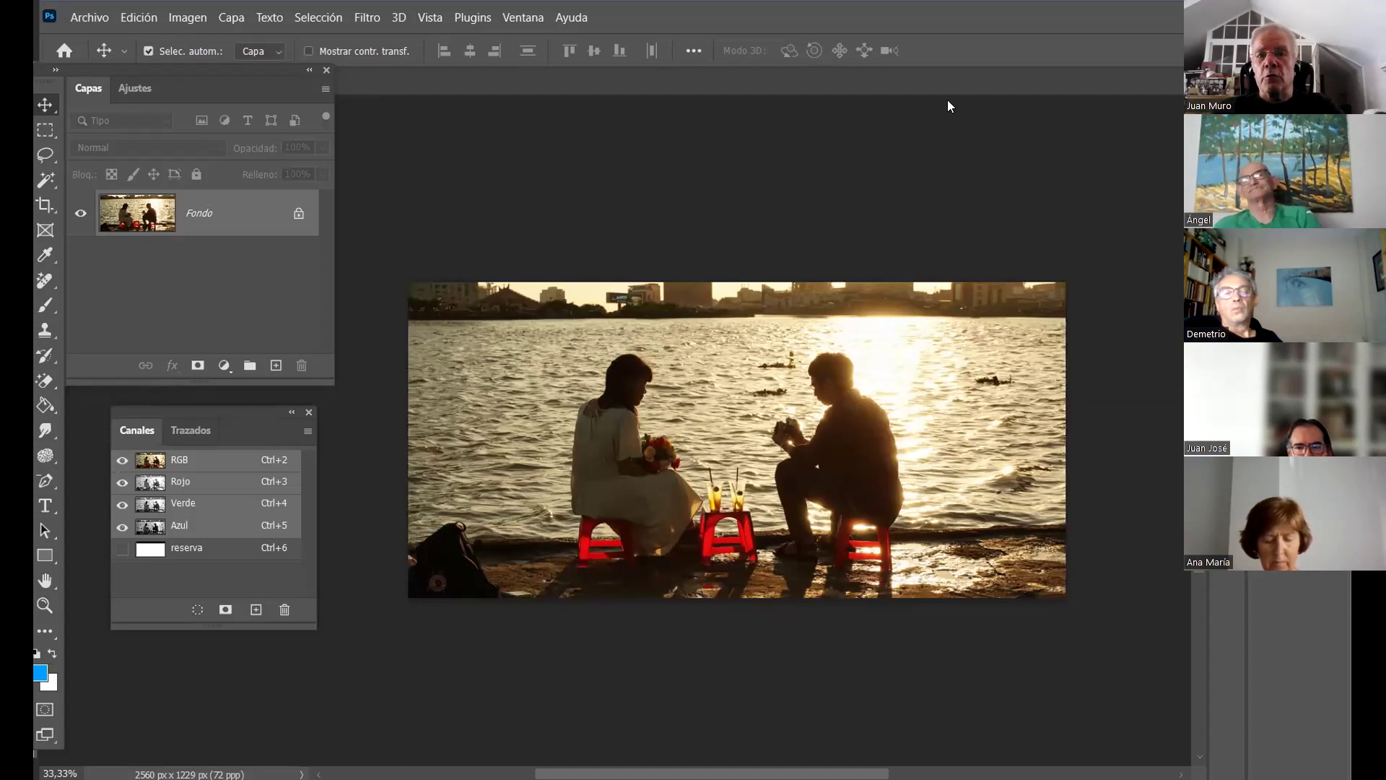
key("ctrl+a")
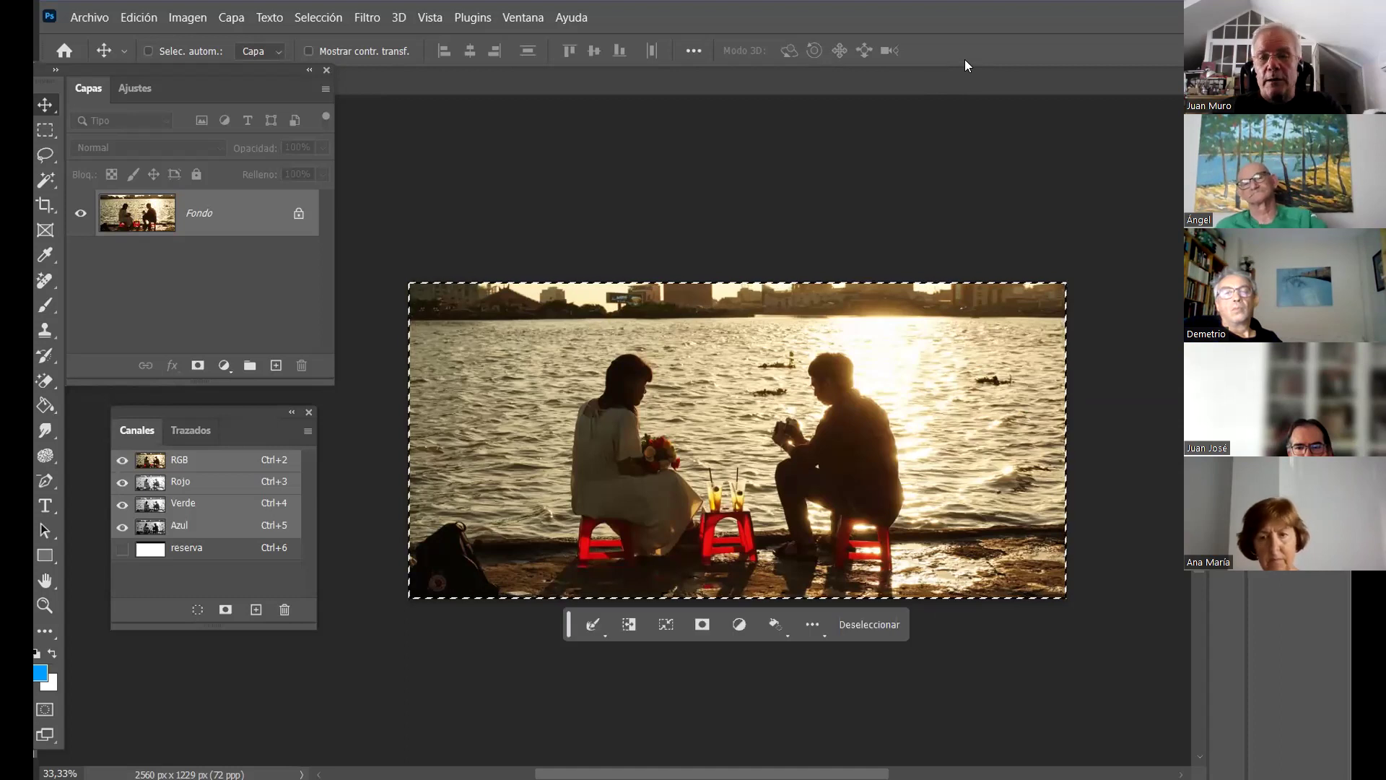
key("ctrl+plus")
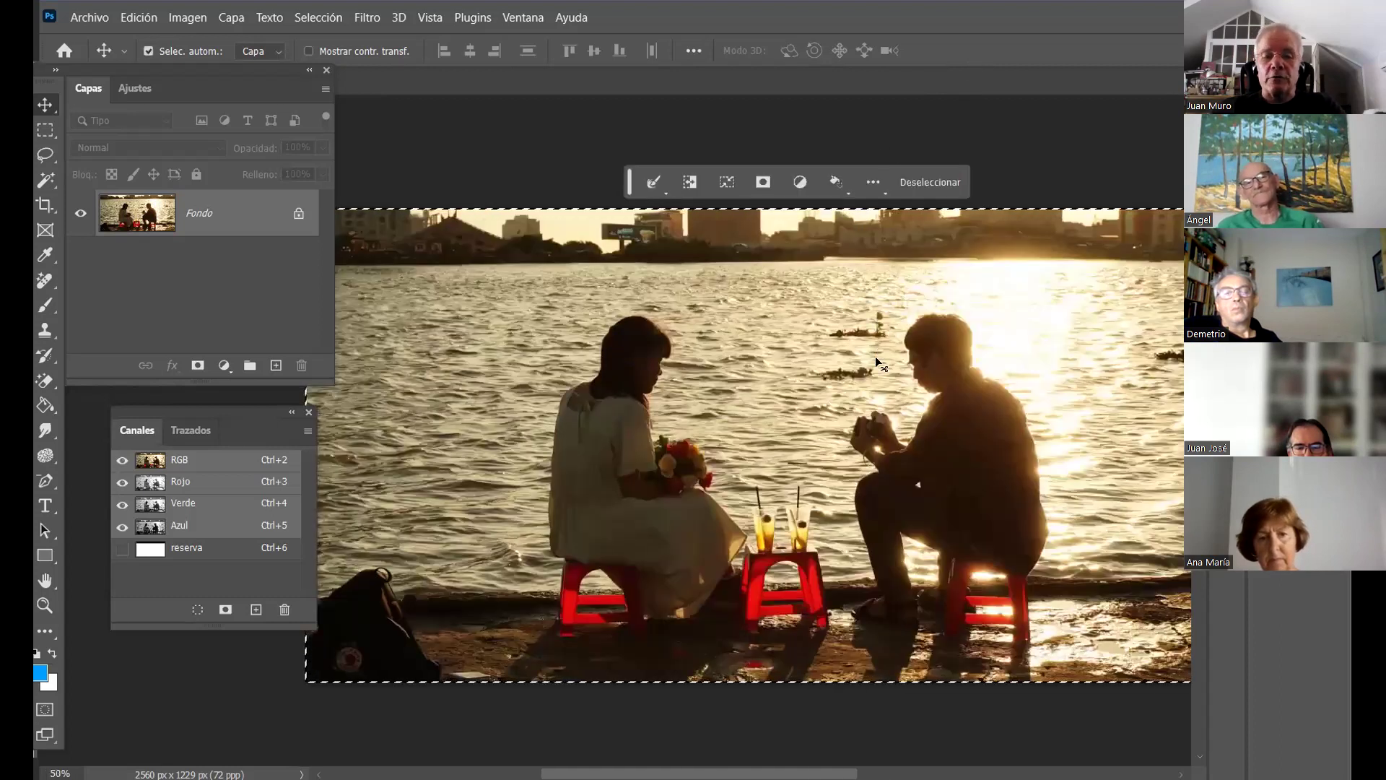
left_click_drag(848, 369, 738, 368)
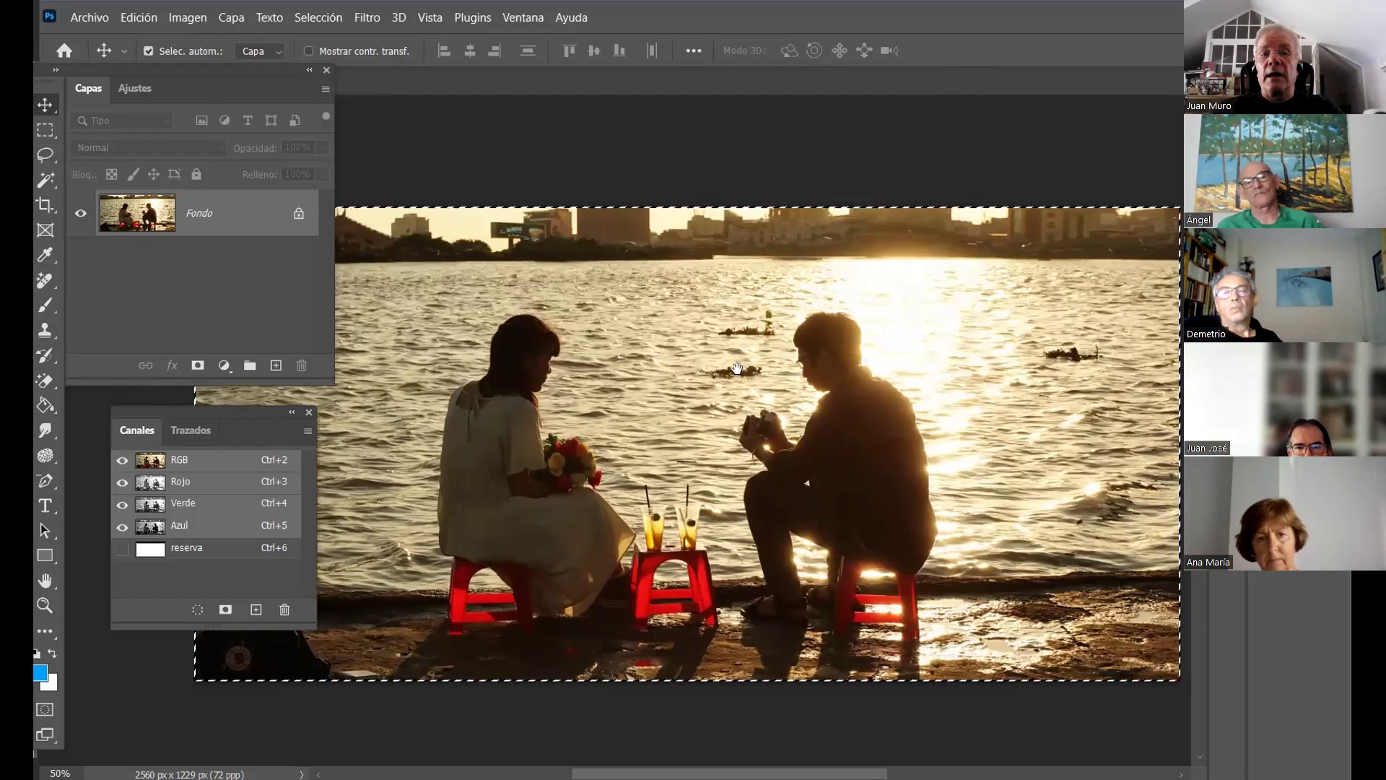
Open the Shadows/Highlights adjustment for the selected photo and move its dialog clear of the two seated figures
left_click(188, 19)
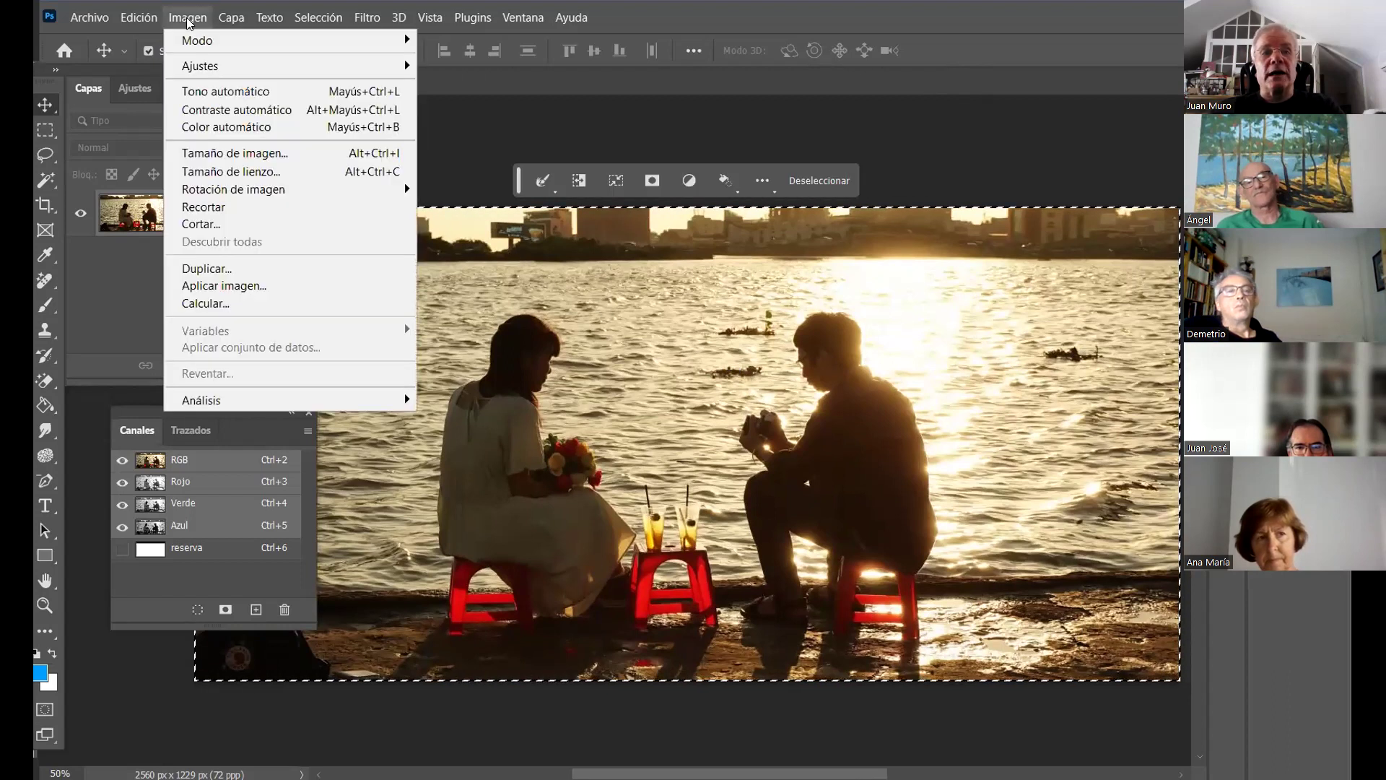
mouse_move(200, 68)
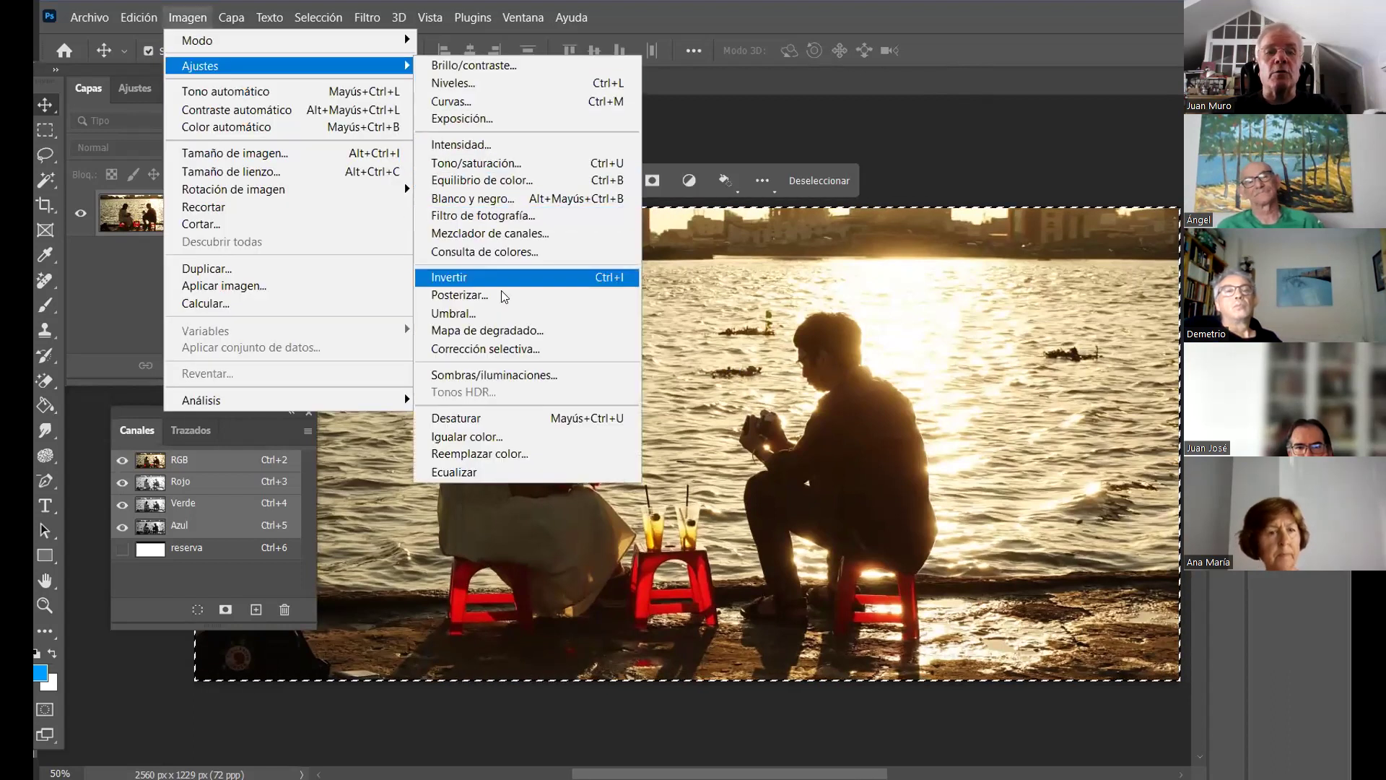
left_click(513, 376)
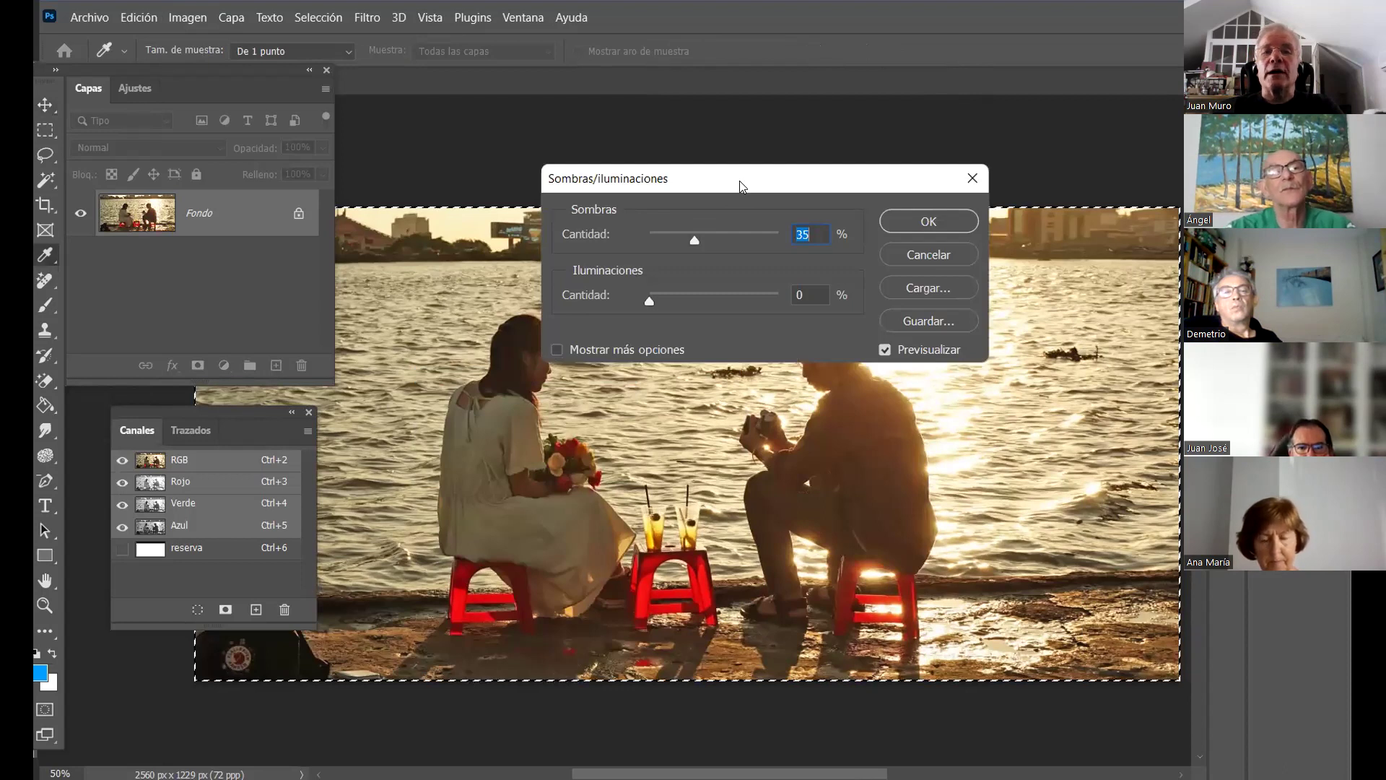
left_click_drag(739, 180, 719, 20)
Compare the seated couple with and without the 35% shadow correction by toggling the adjustment's preview
left_click(864, 189)
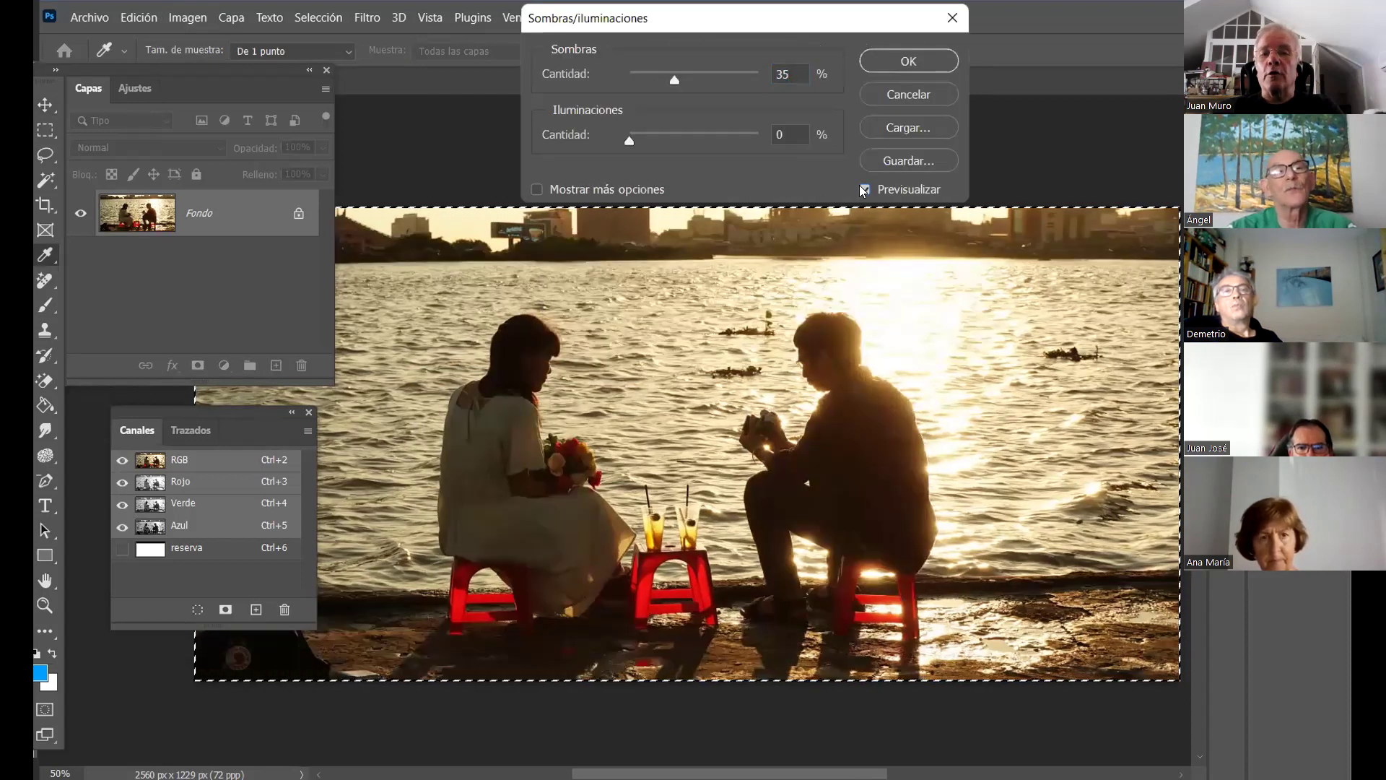
left_click(864, 189)
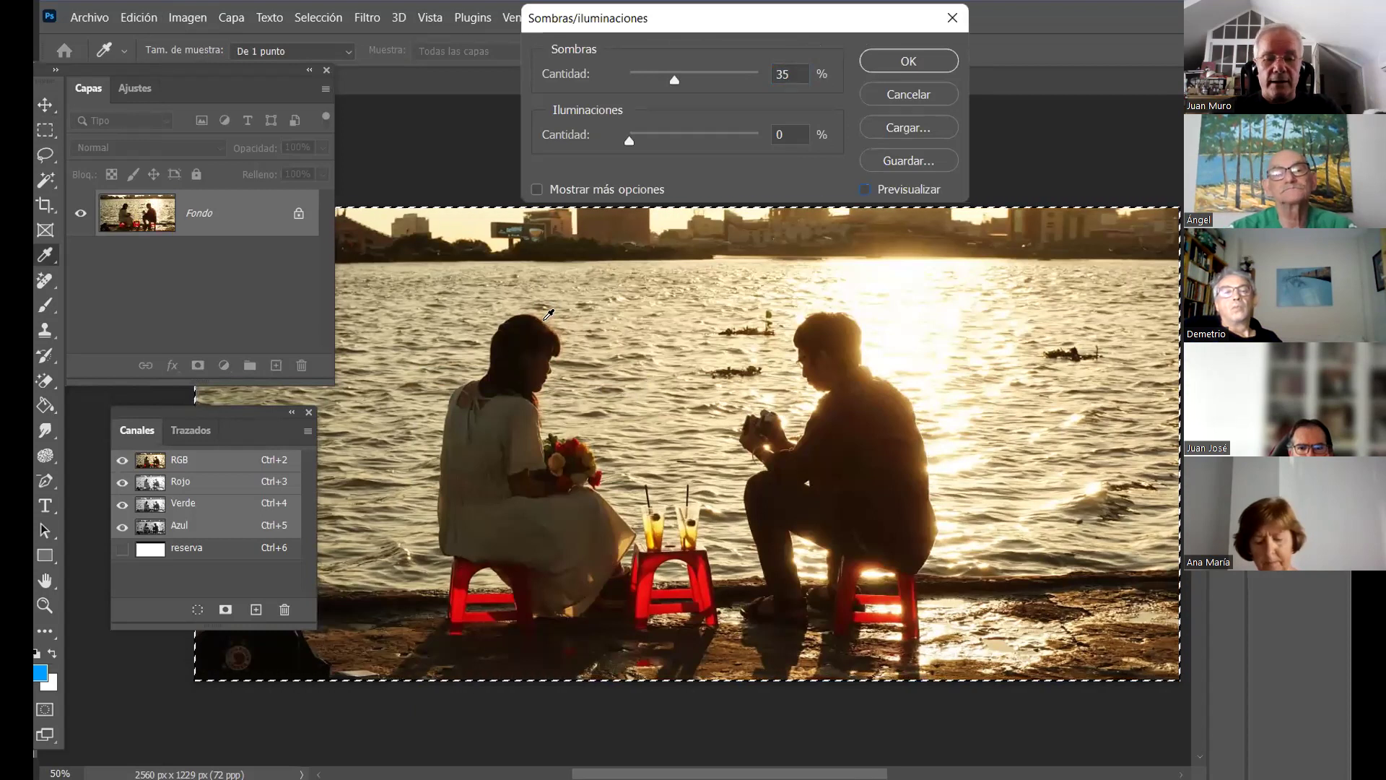
key("ctrl+plus")
key("ctrl+plus")
key("p")
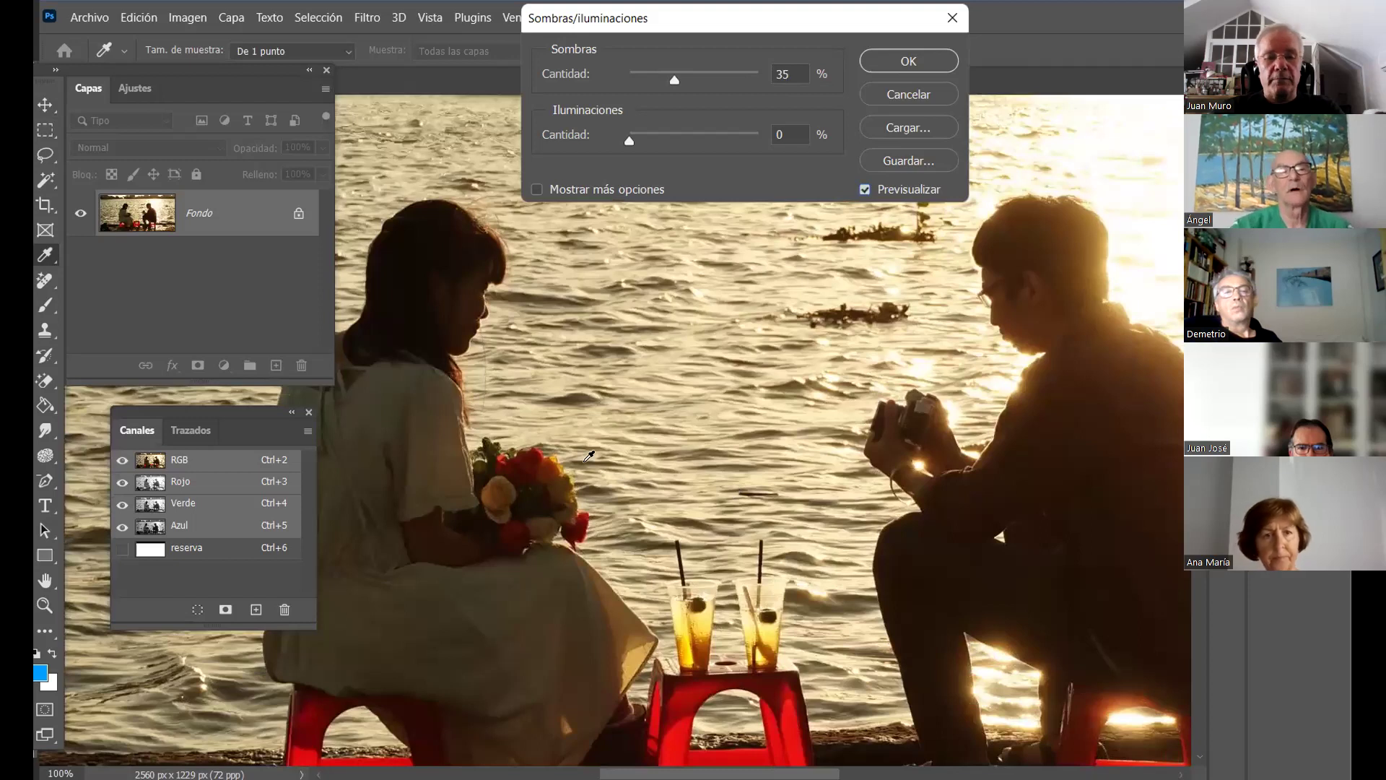
key("p")
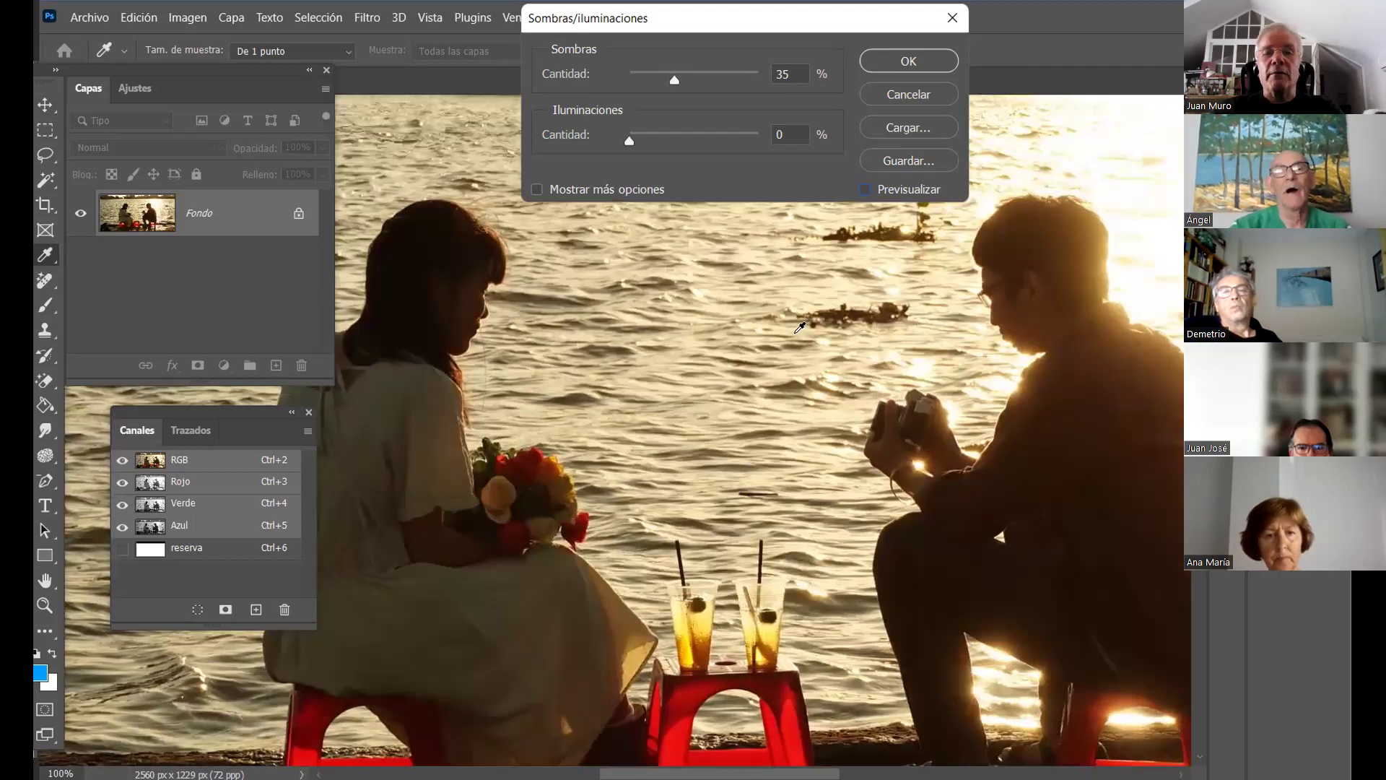
left_click(864, 190)
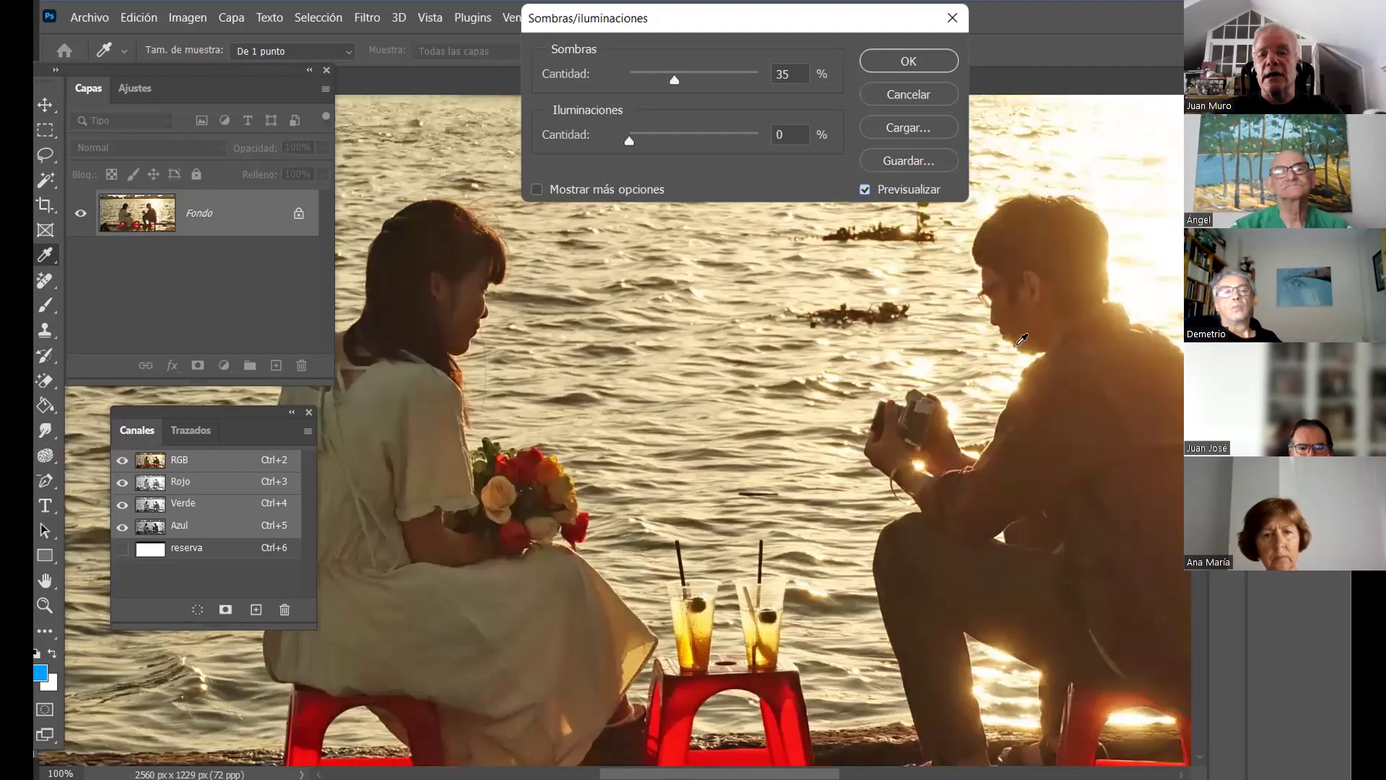
left_click(864, 189)
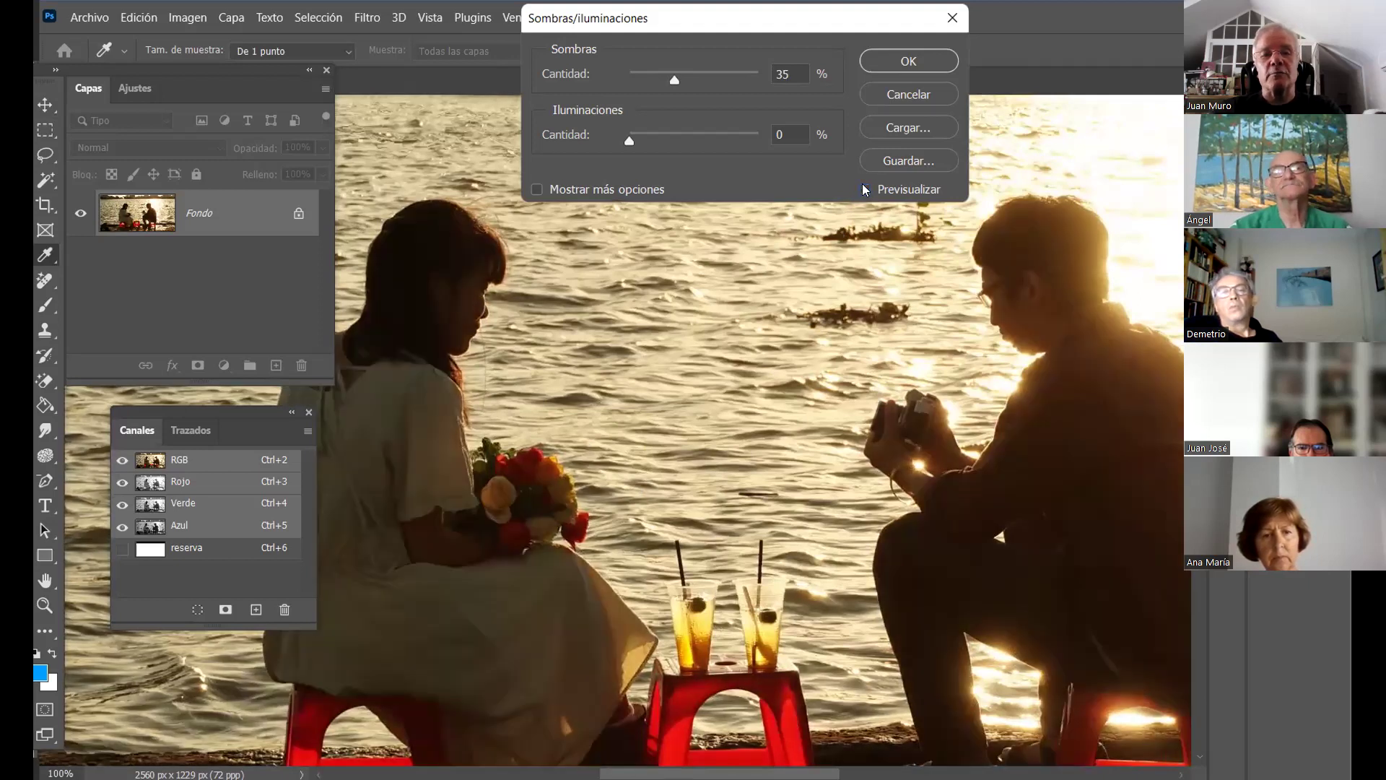
left_click(864, 190)
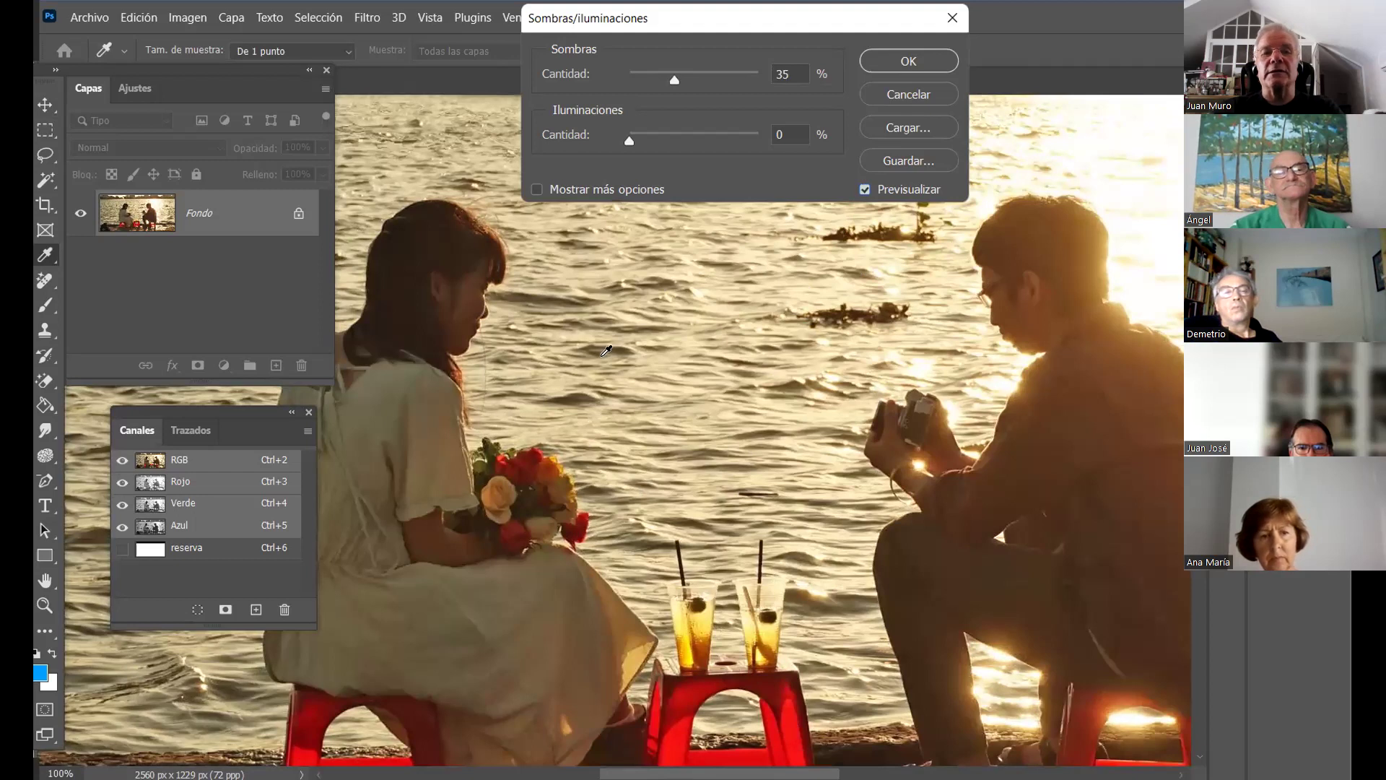
Try shadow amounts of 90% and 47%, expand the additional Shadows/Highlights options, and cancel the adjustment
left_click_drag(674, 81, 745, 85)
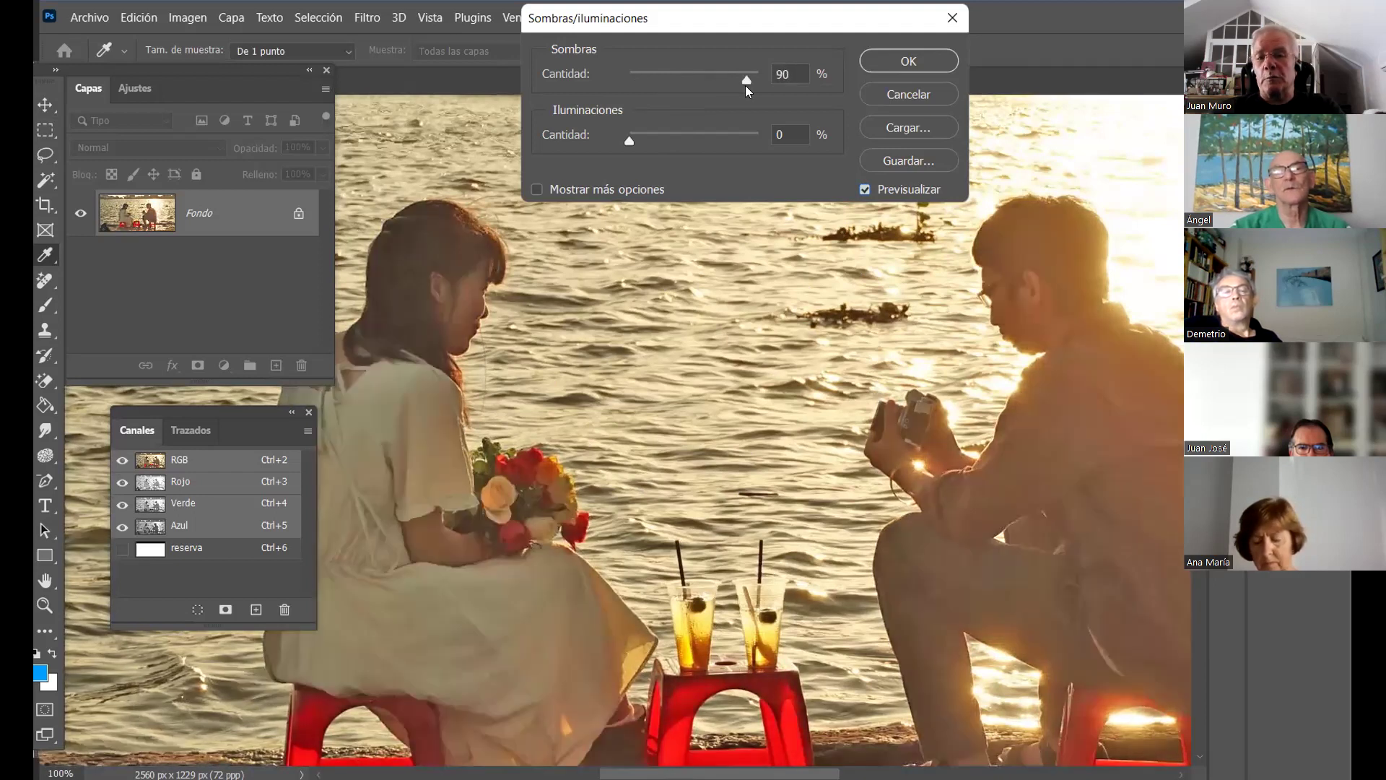
left_click_drag(745, 85, 690, 86)
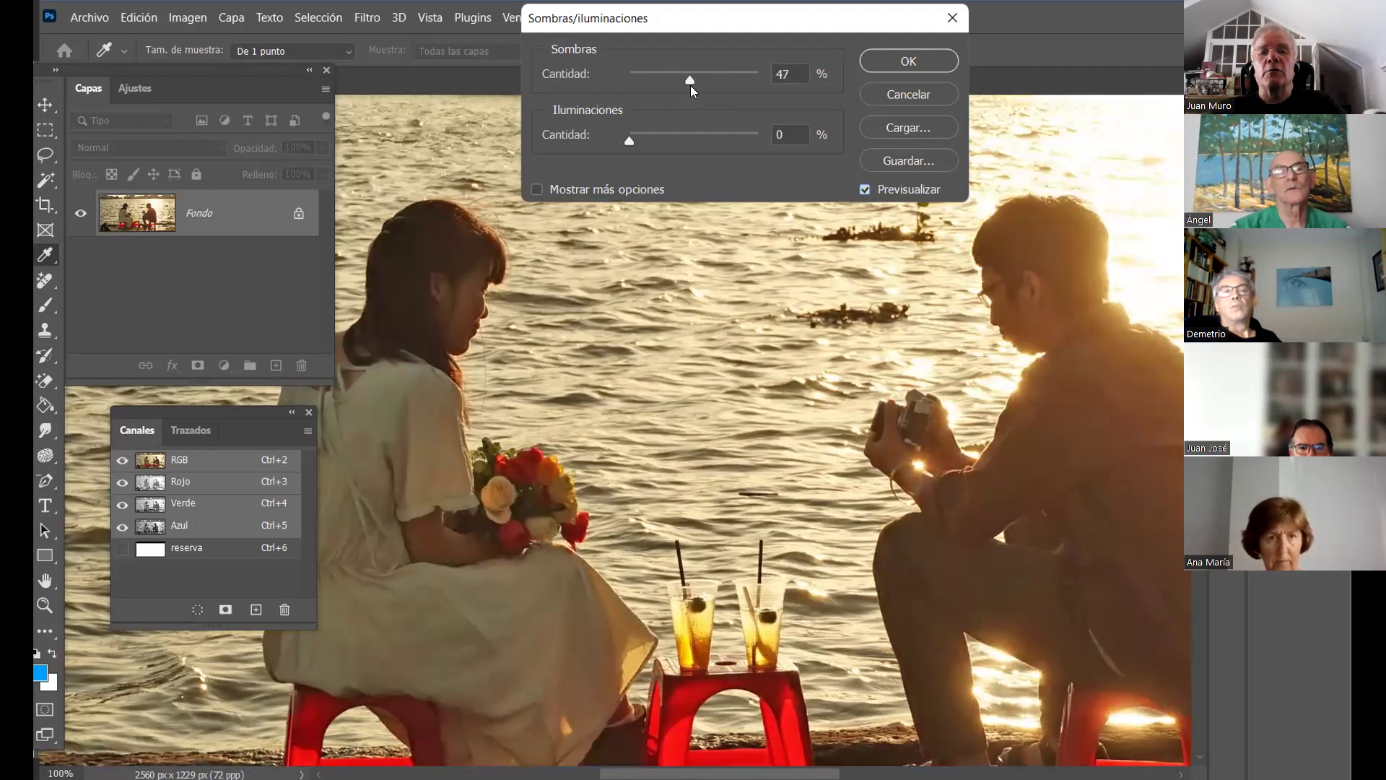
left_click(537, 190)
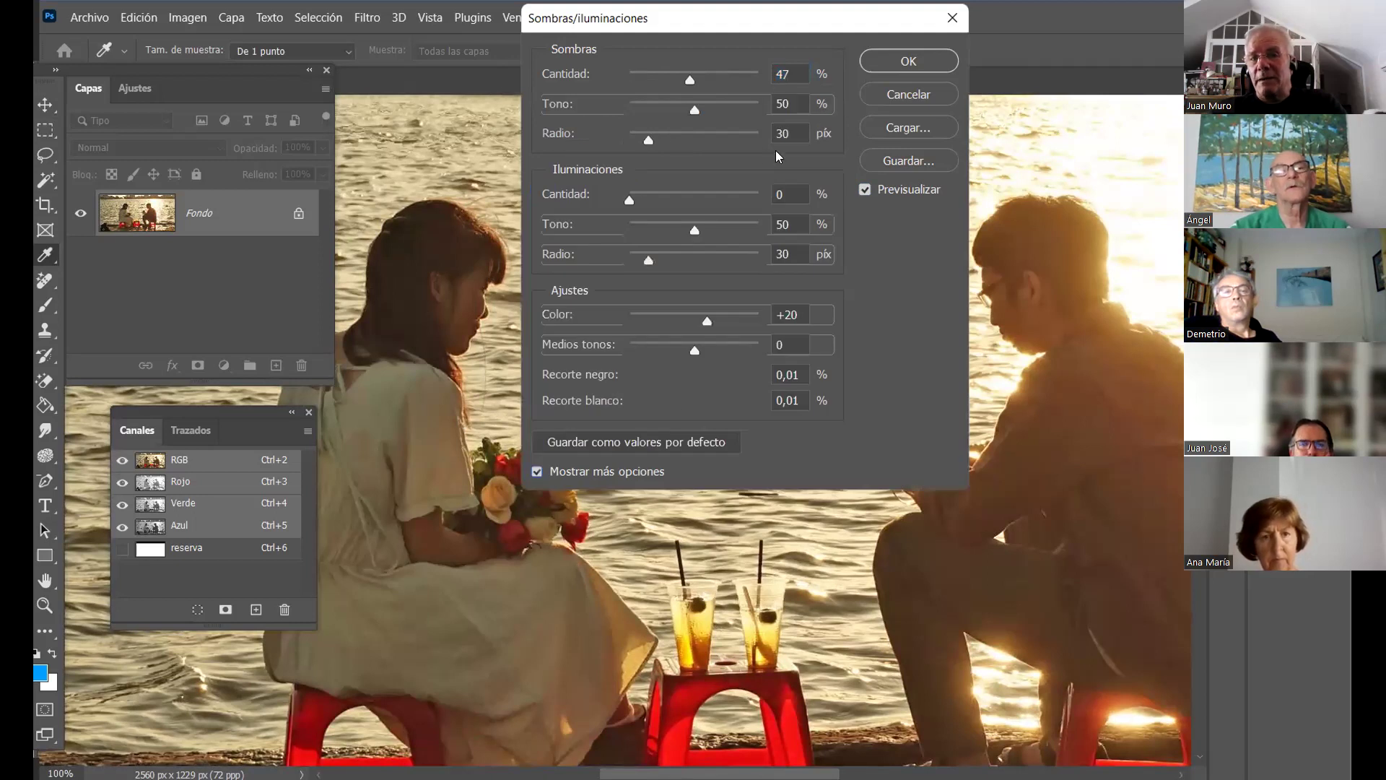
left_click(908, 94)
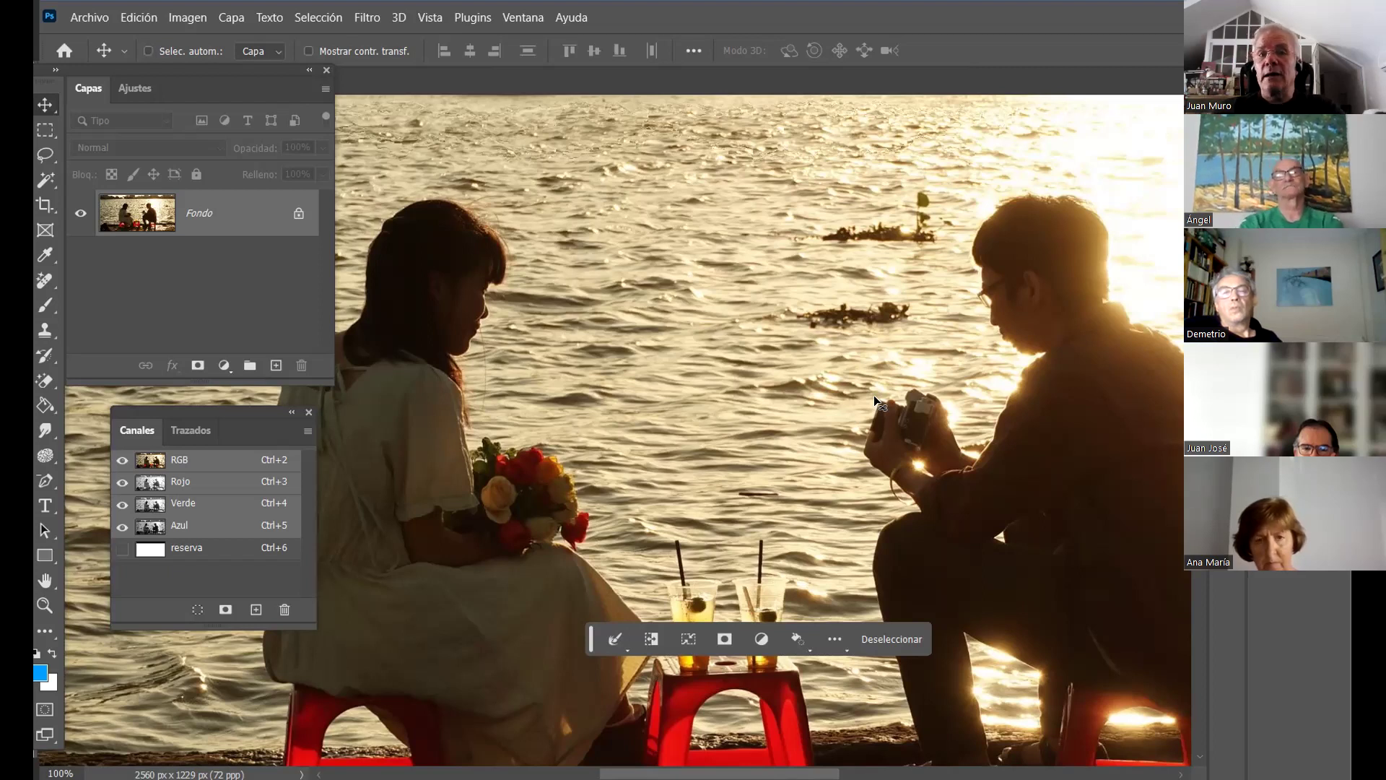
key("ctrl+minus")
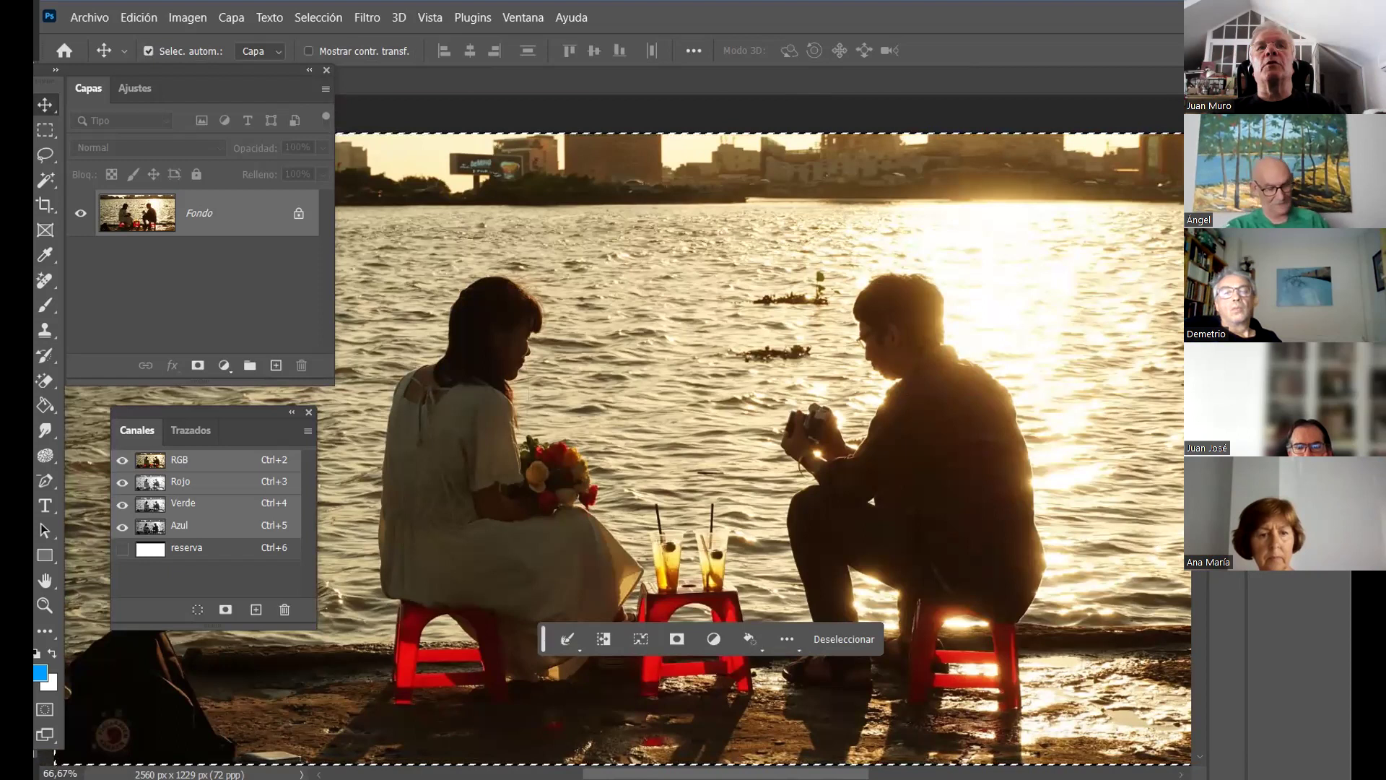
Switch to the Pexels photos in Chrome and examine the lighting from the sunset couple through the woman in the red sweater
key("alt+Tab")
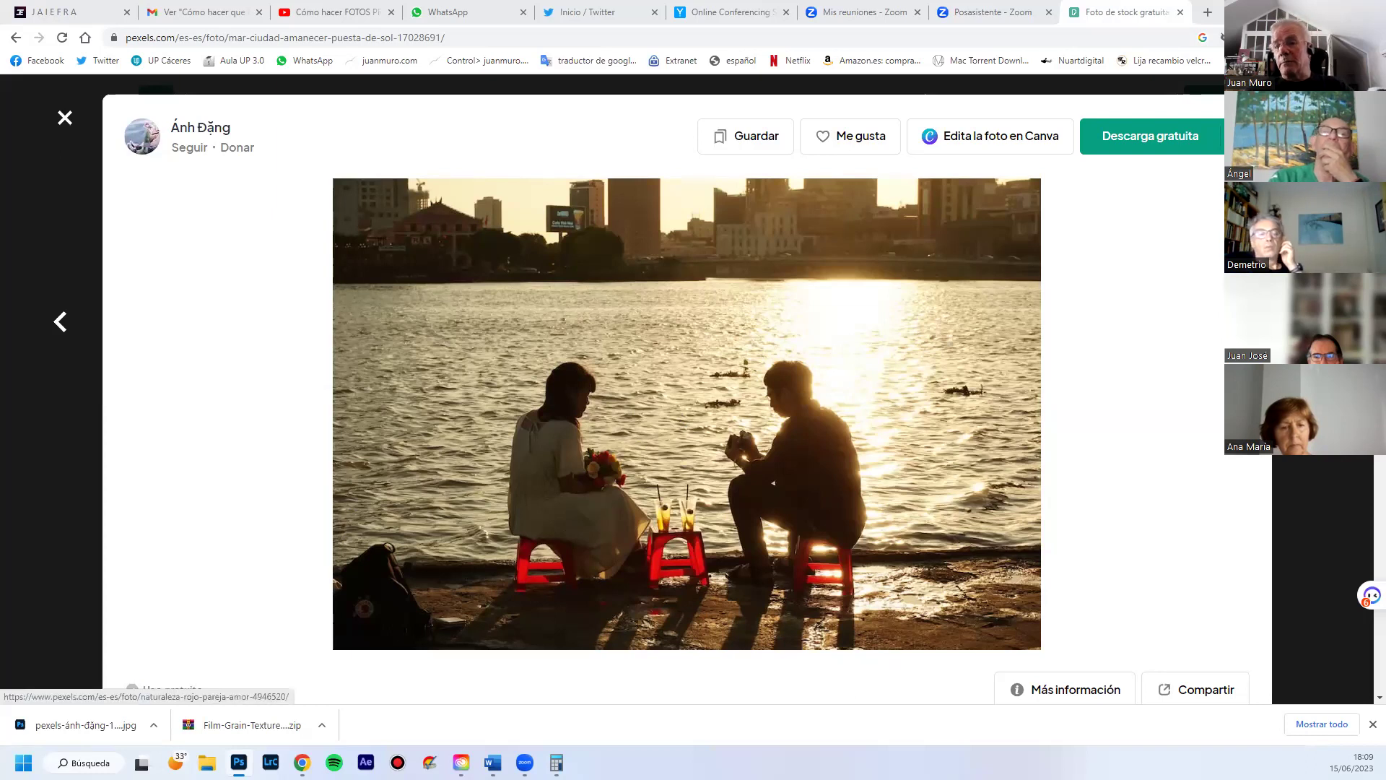
key("Right")
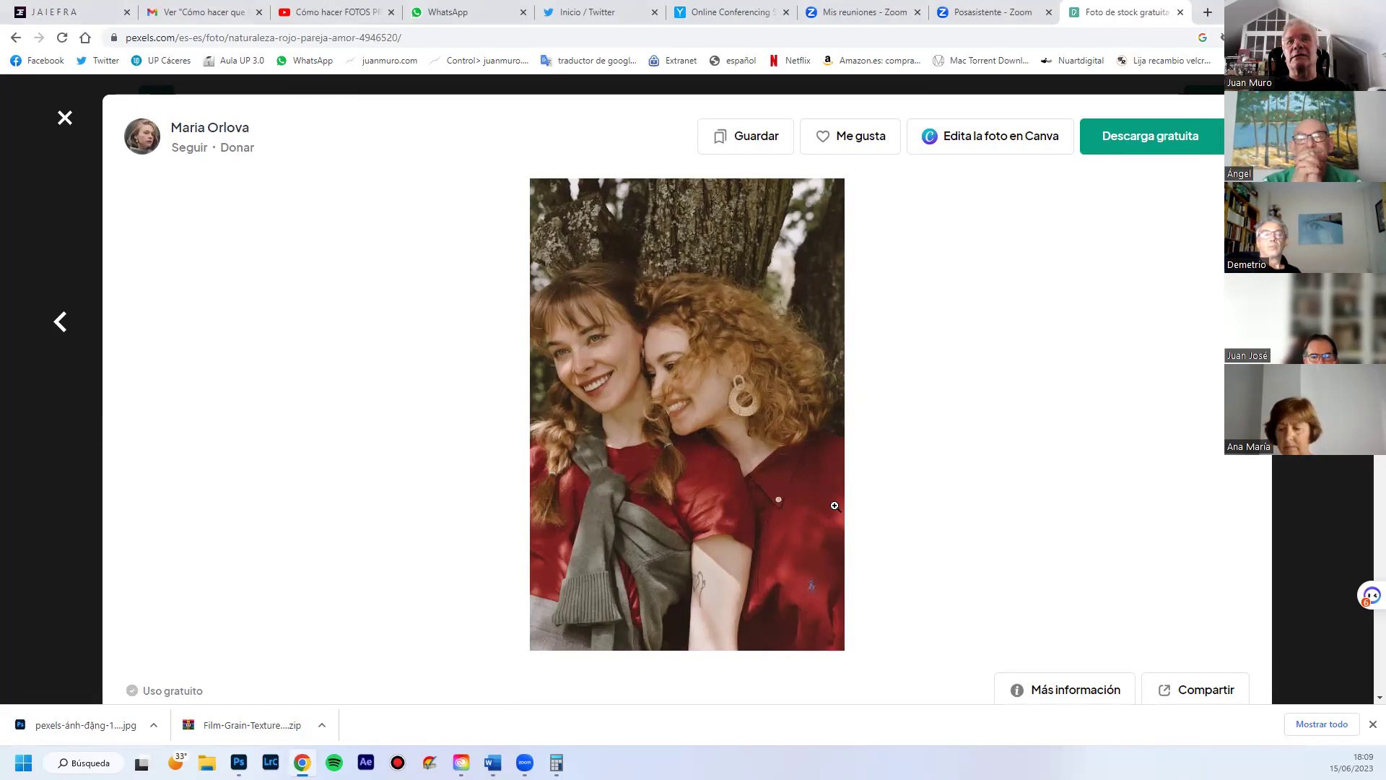
left_click(1326, 321)
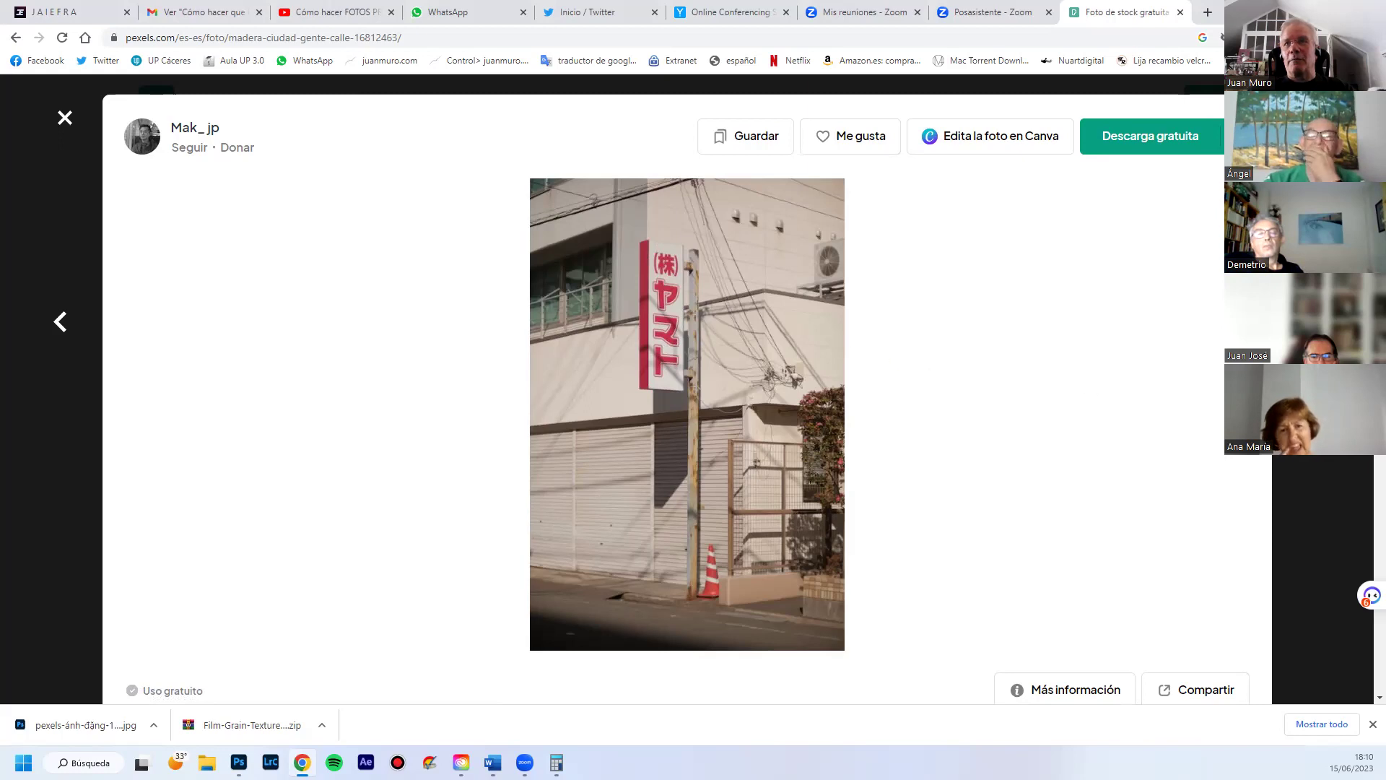
key("Right")
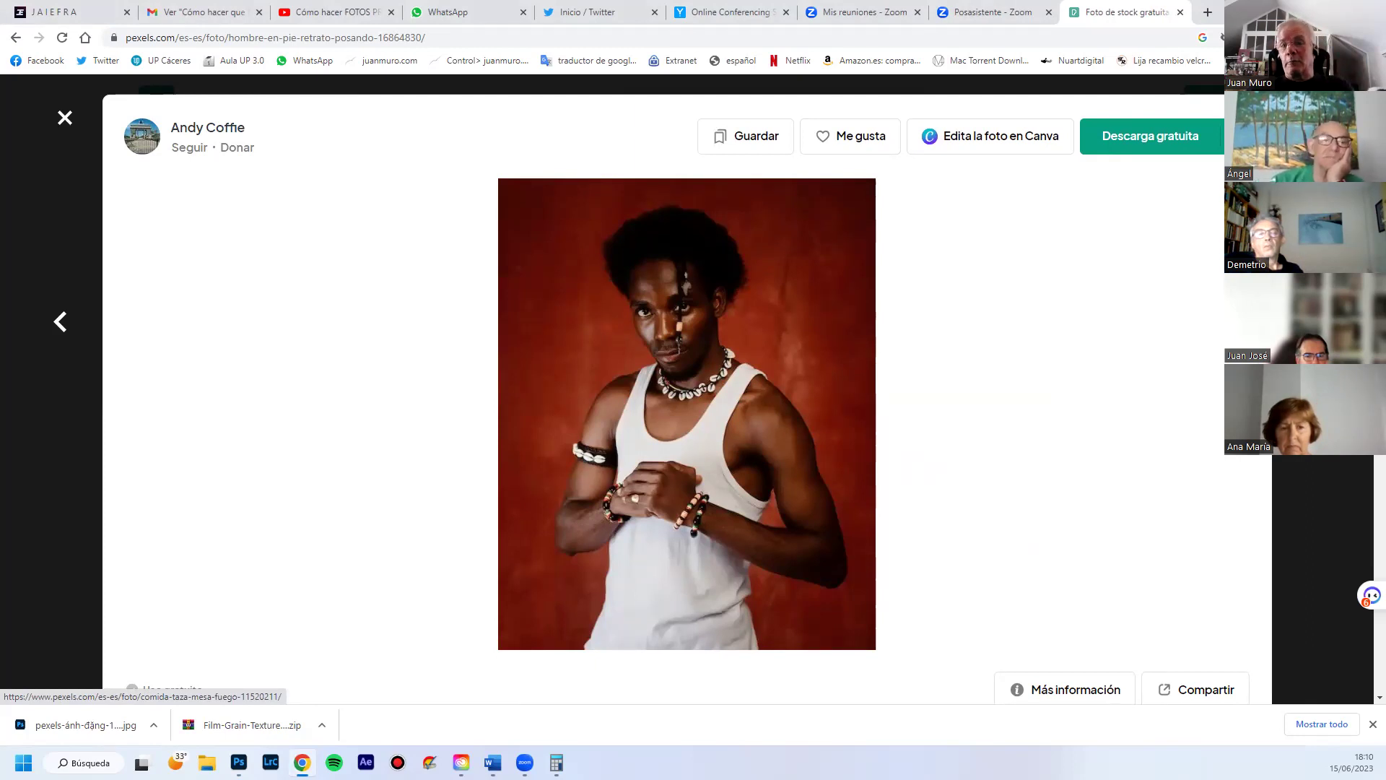
left_click(1324, 322)
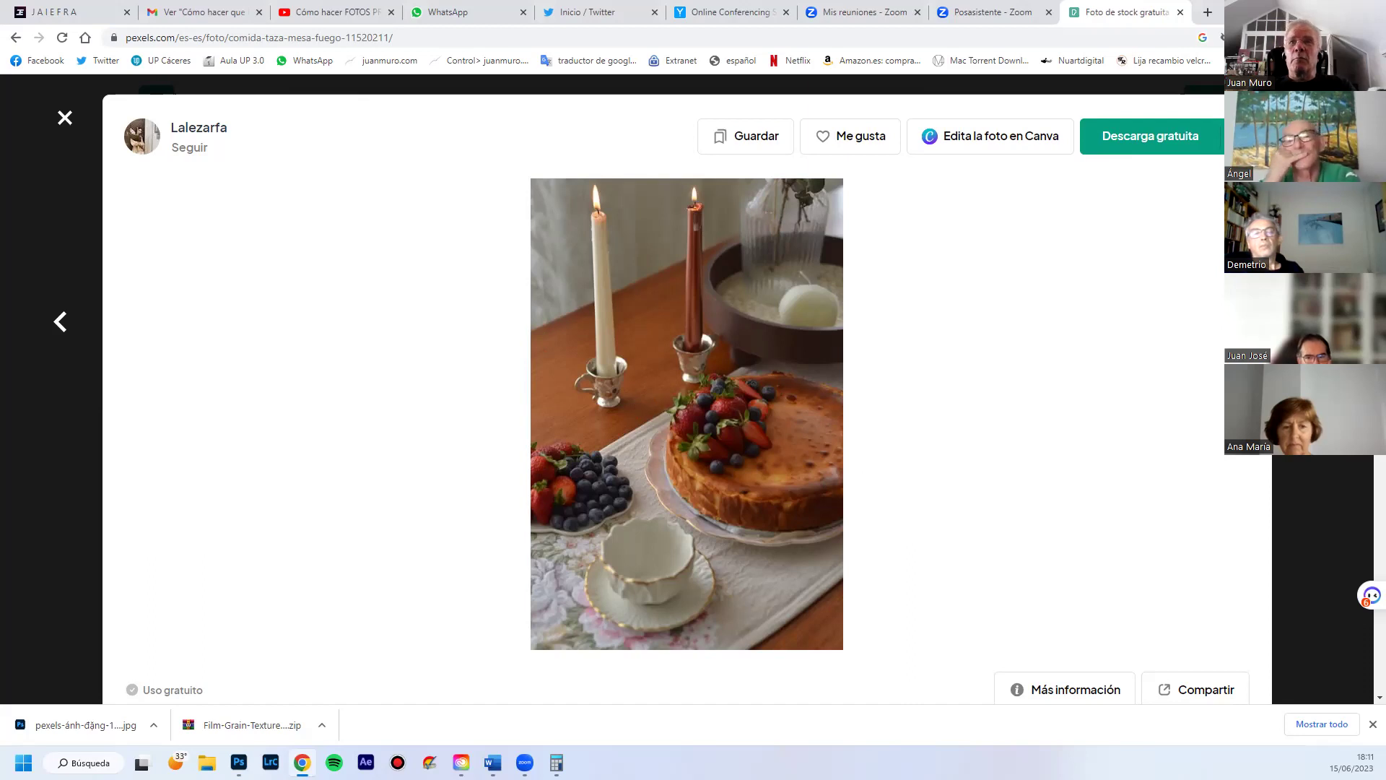
key("Right")
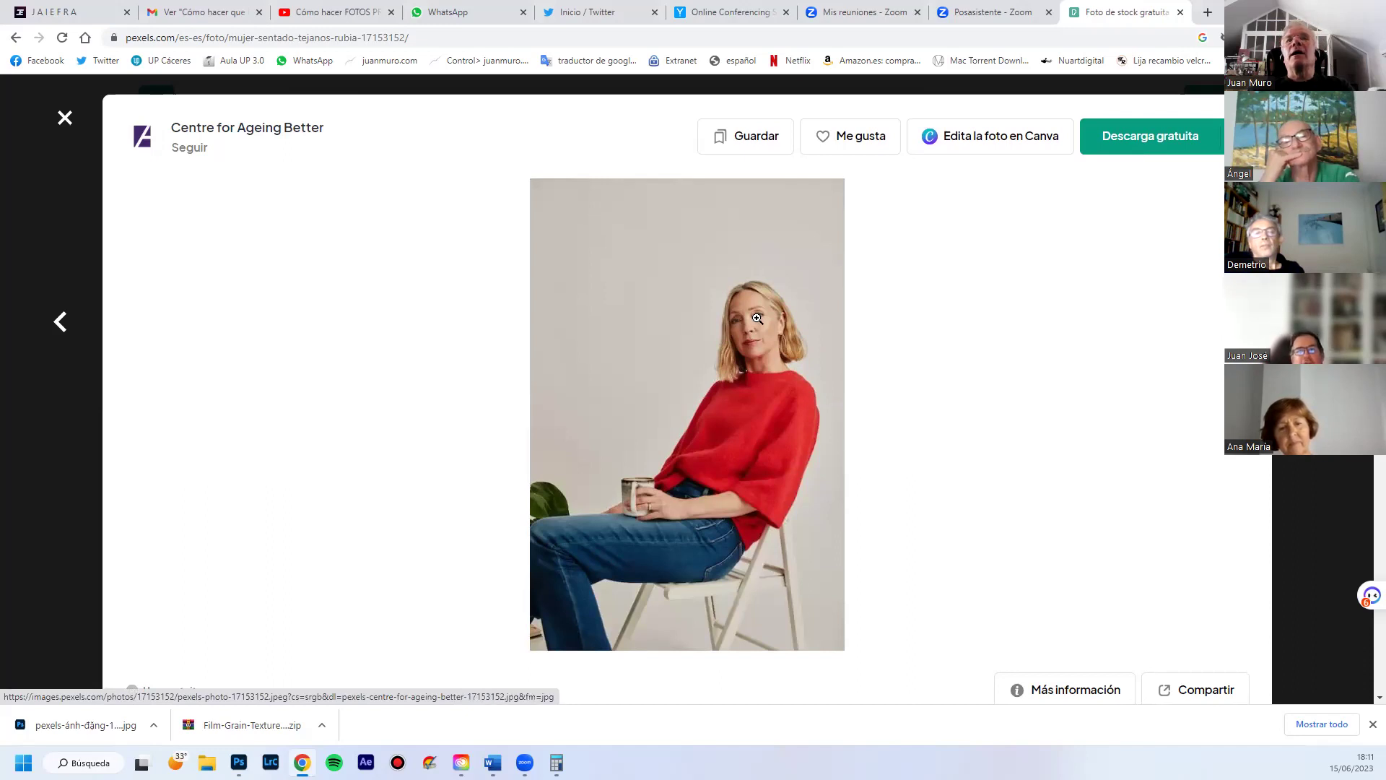
Inspect the light on the seated woman's face and red sweater up close, and return to the full photo
left_click(742, 346)
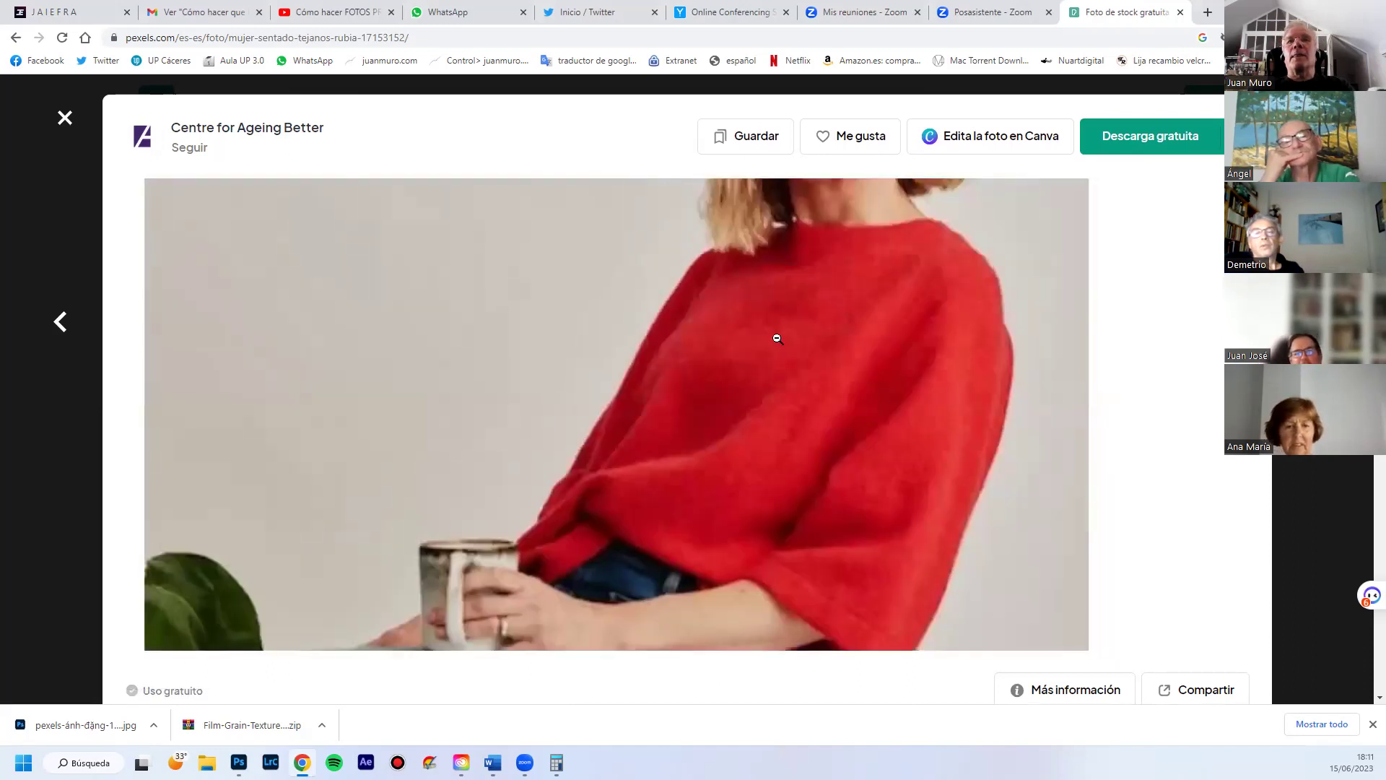
left_click(880, 158)
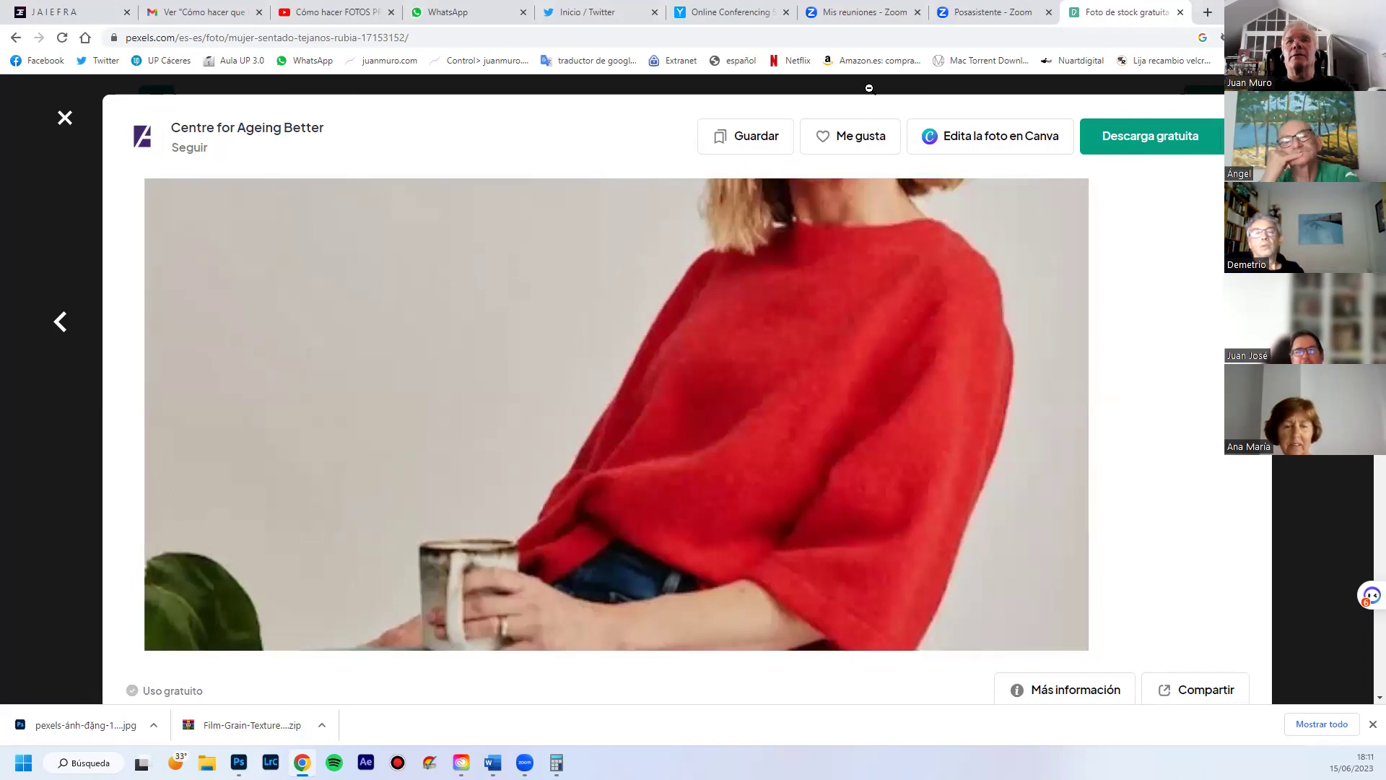
left_click(872, 306)
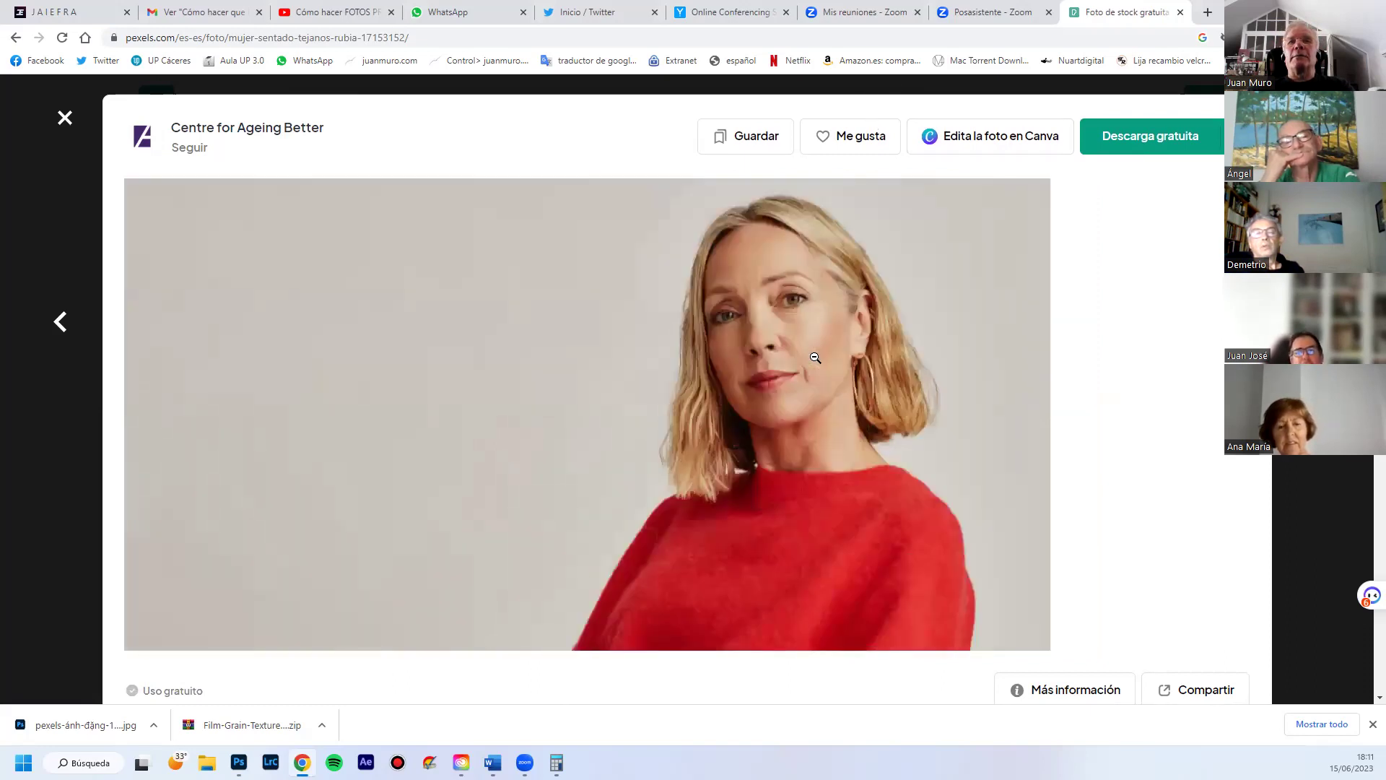
left_click(816, 330)
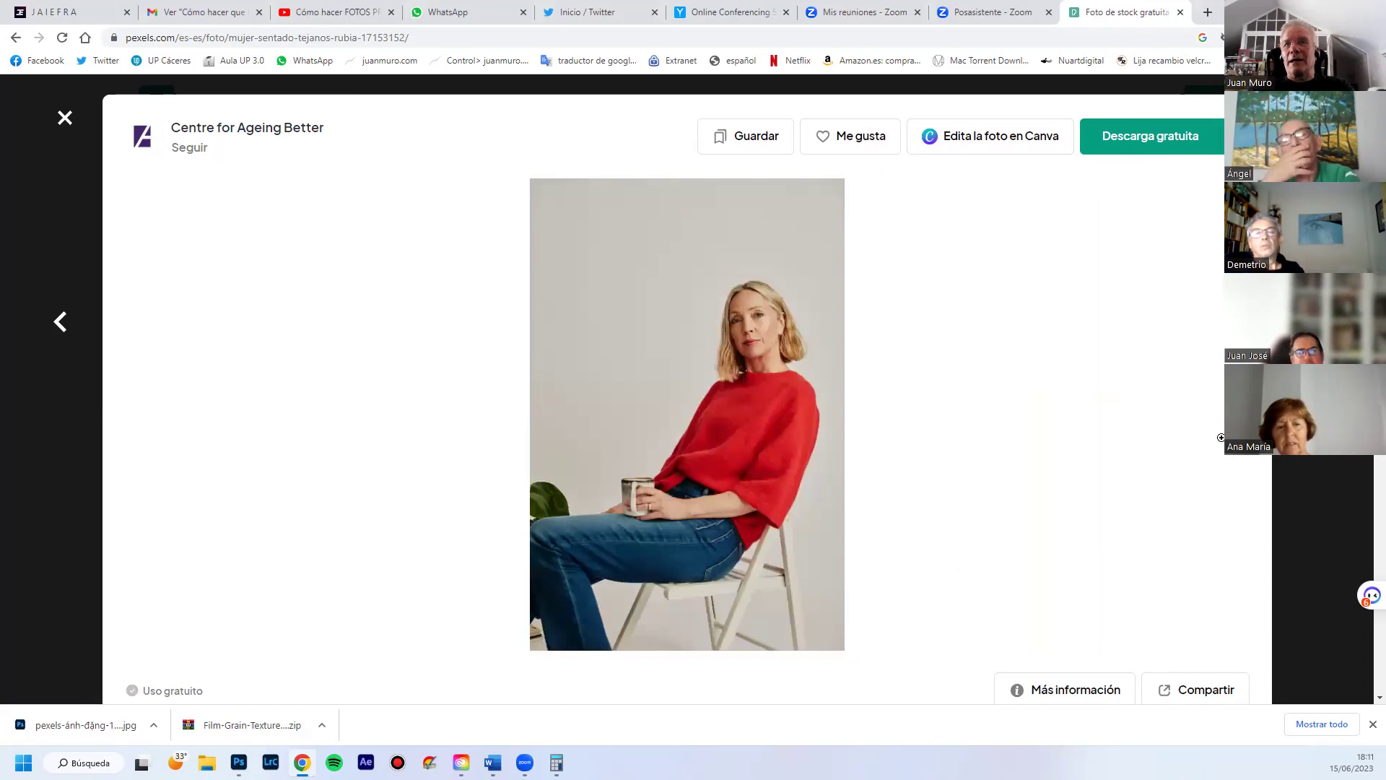
Page forward through the Pexels photos that follow the seated woman's portrait
left_click(1314, 321)
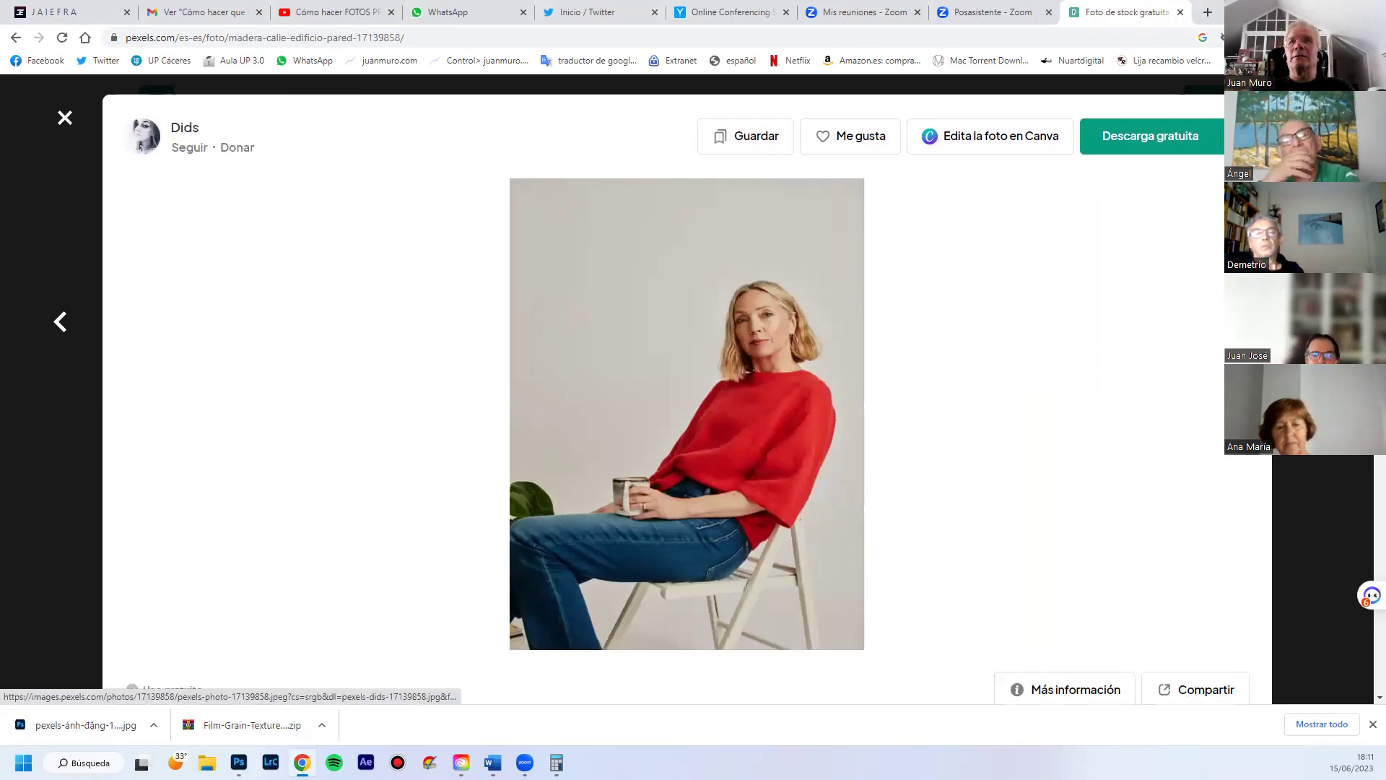
key("Right")
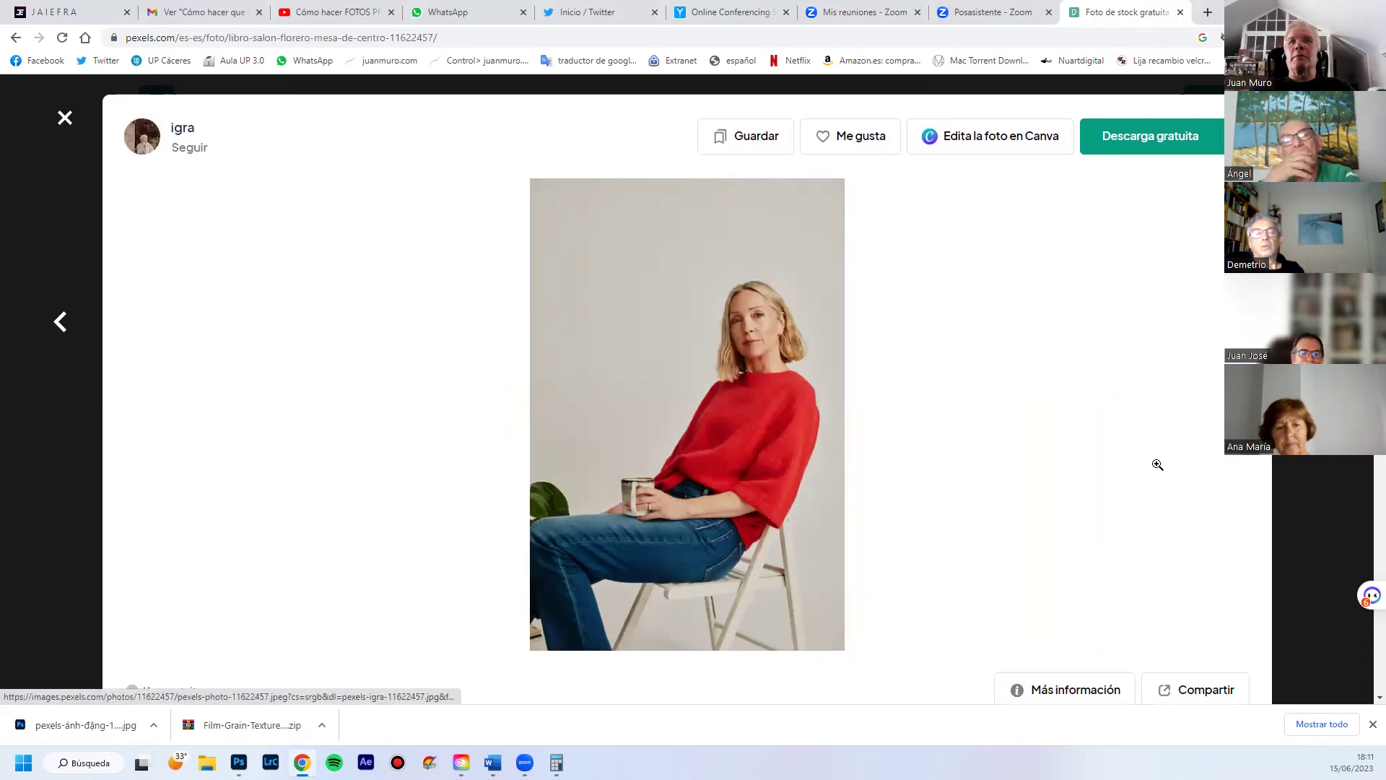
left_click(1274, 345)
left_click(1274, 345)
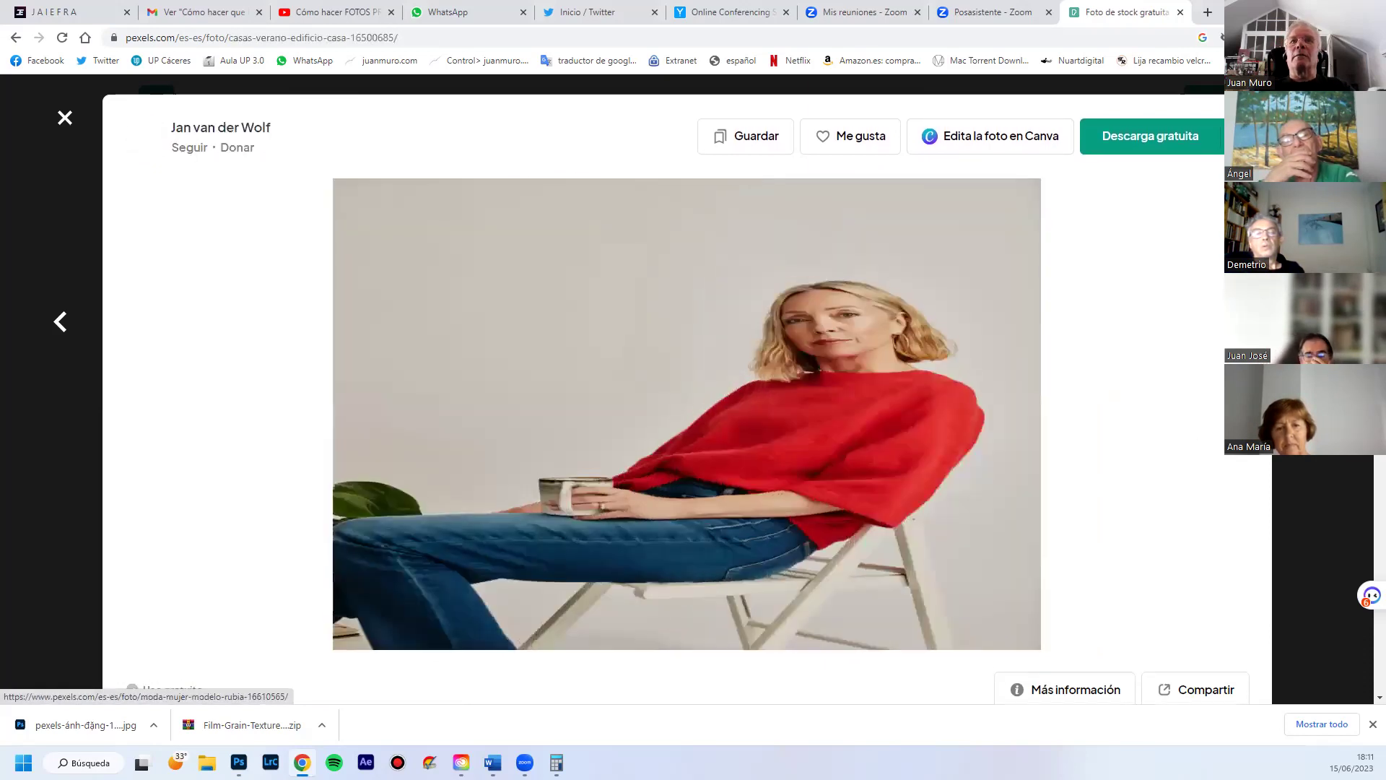
left_click(1274, 345)
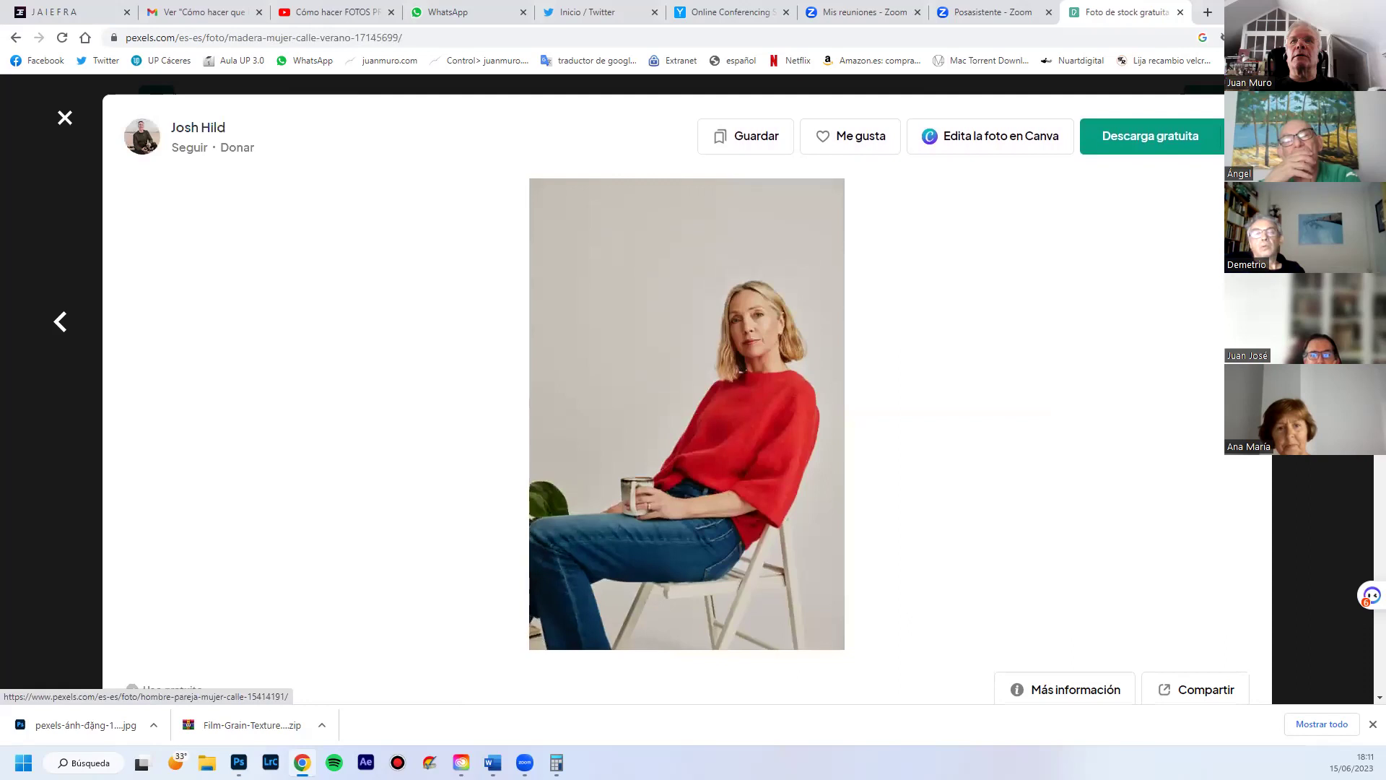
left_click(1312, 323)
left_click(1313, 322)
left_click(1312, 323)
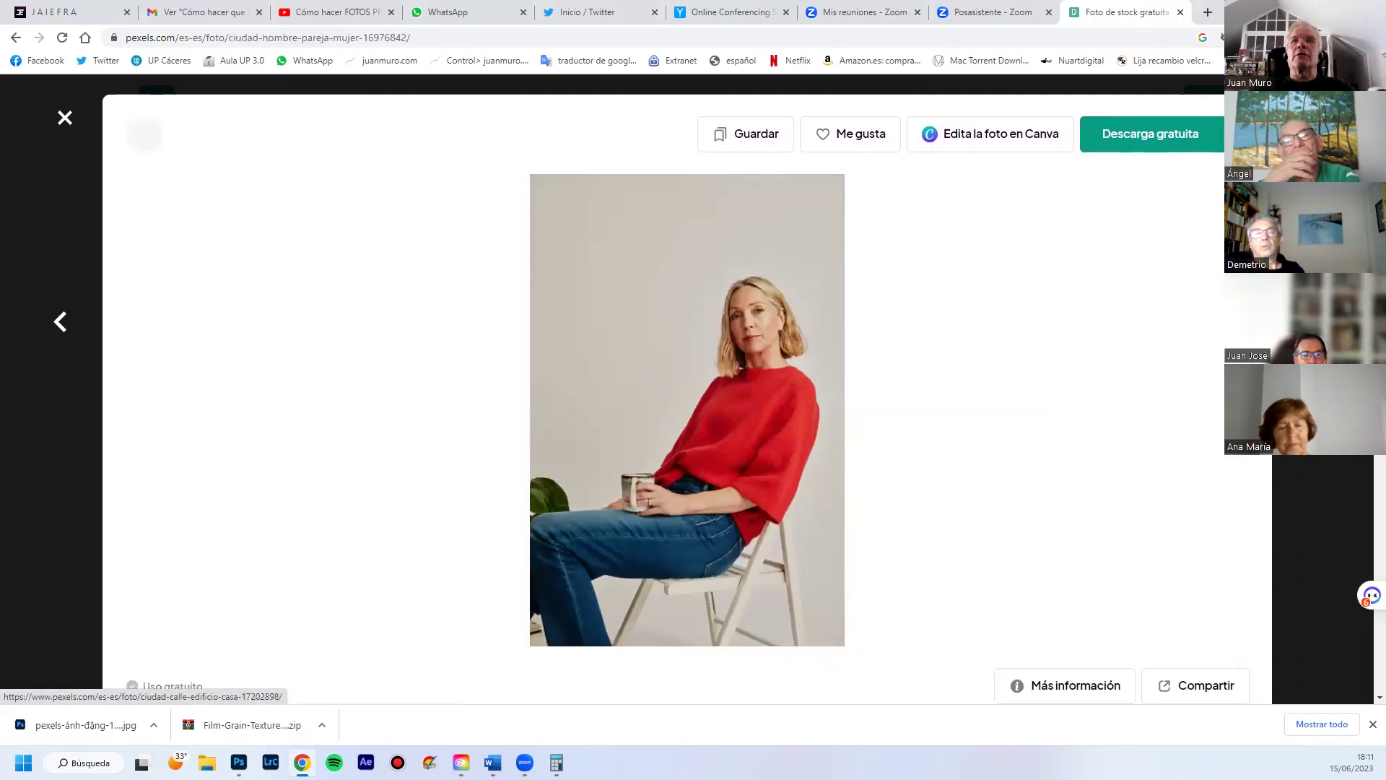
Return to the Pexels gallery and open the portrait of the short-haired blonde model against a red background
left_click(77, 453)
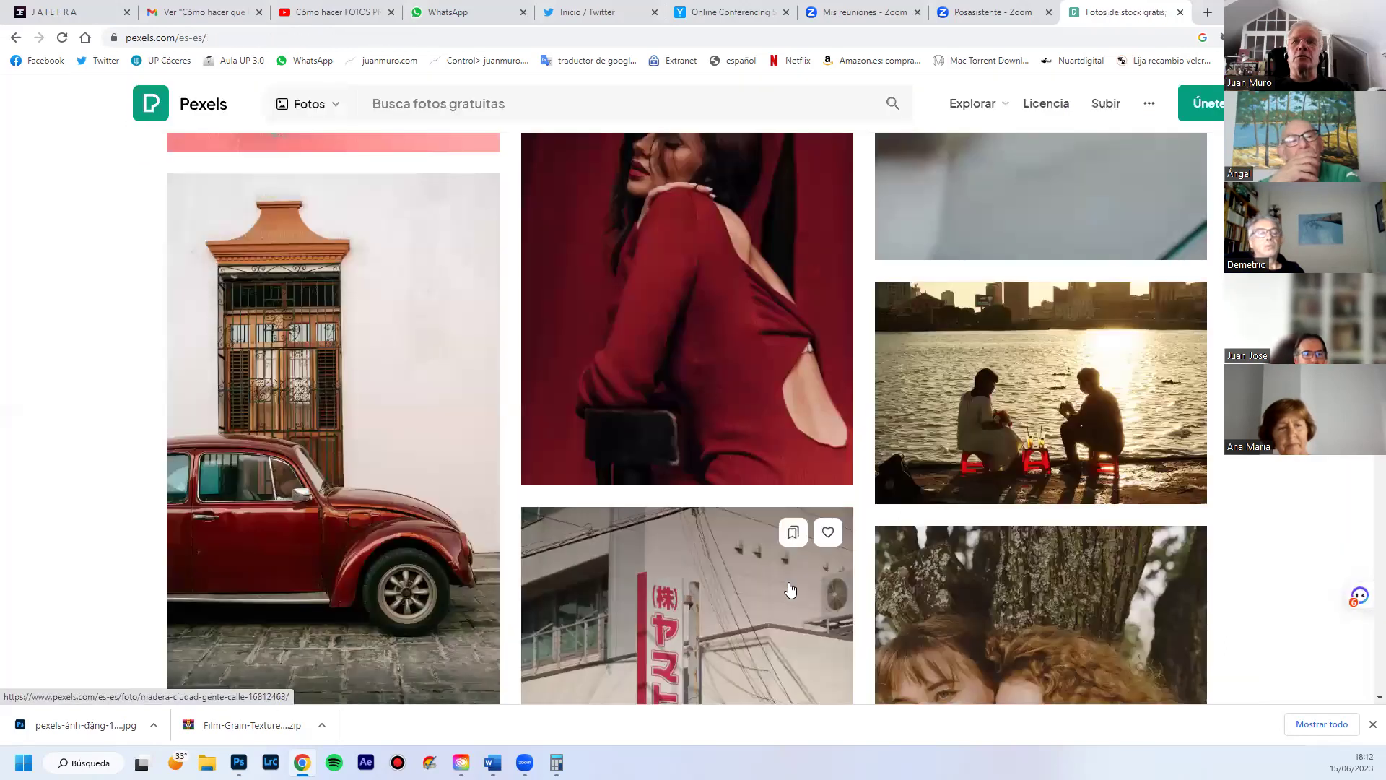
scroll(808, 570, "down", 15)
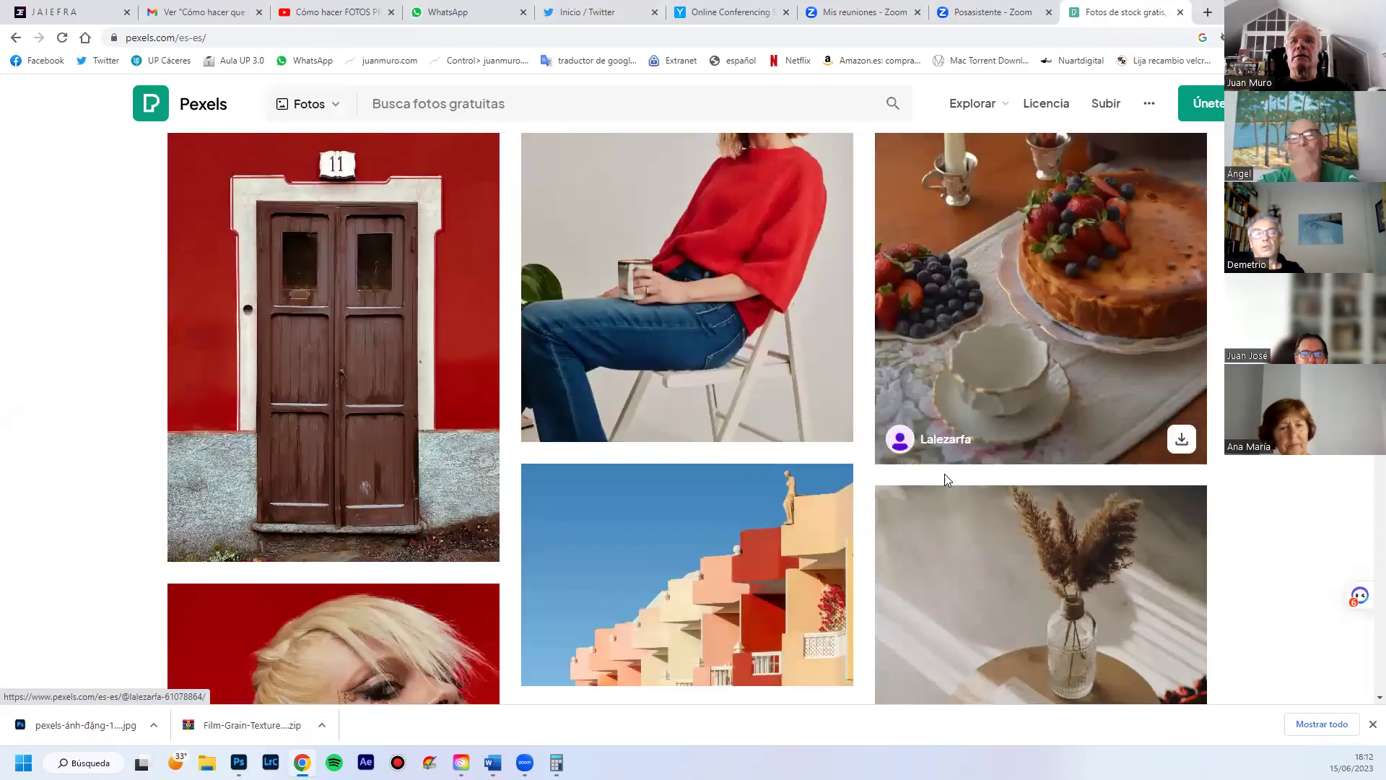
scroll(938, 483, "down", 3)
left_click(415, 527)
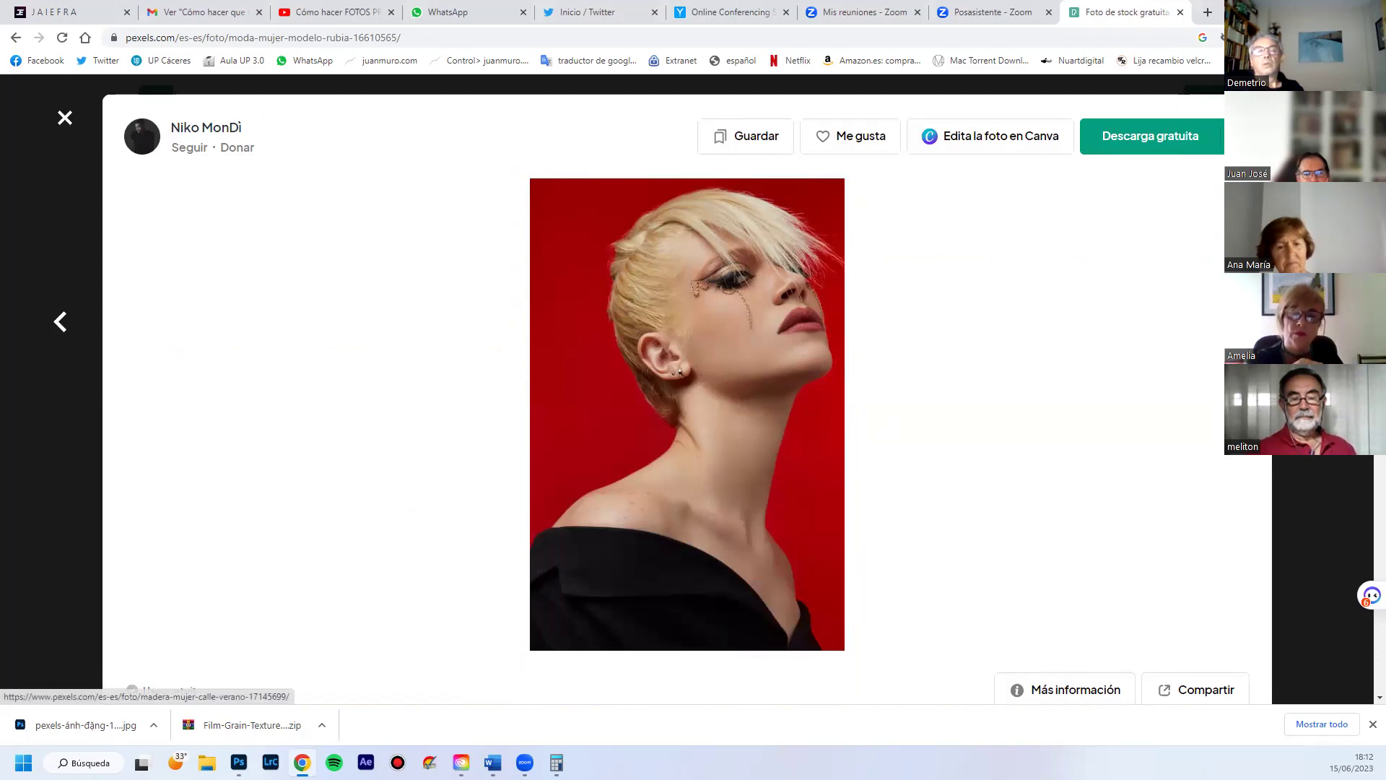
Examine the lighting in the photos of the cream house, embracing couple, blue flowers, crosswalk couple and brick house with a bicycle
key("Right")
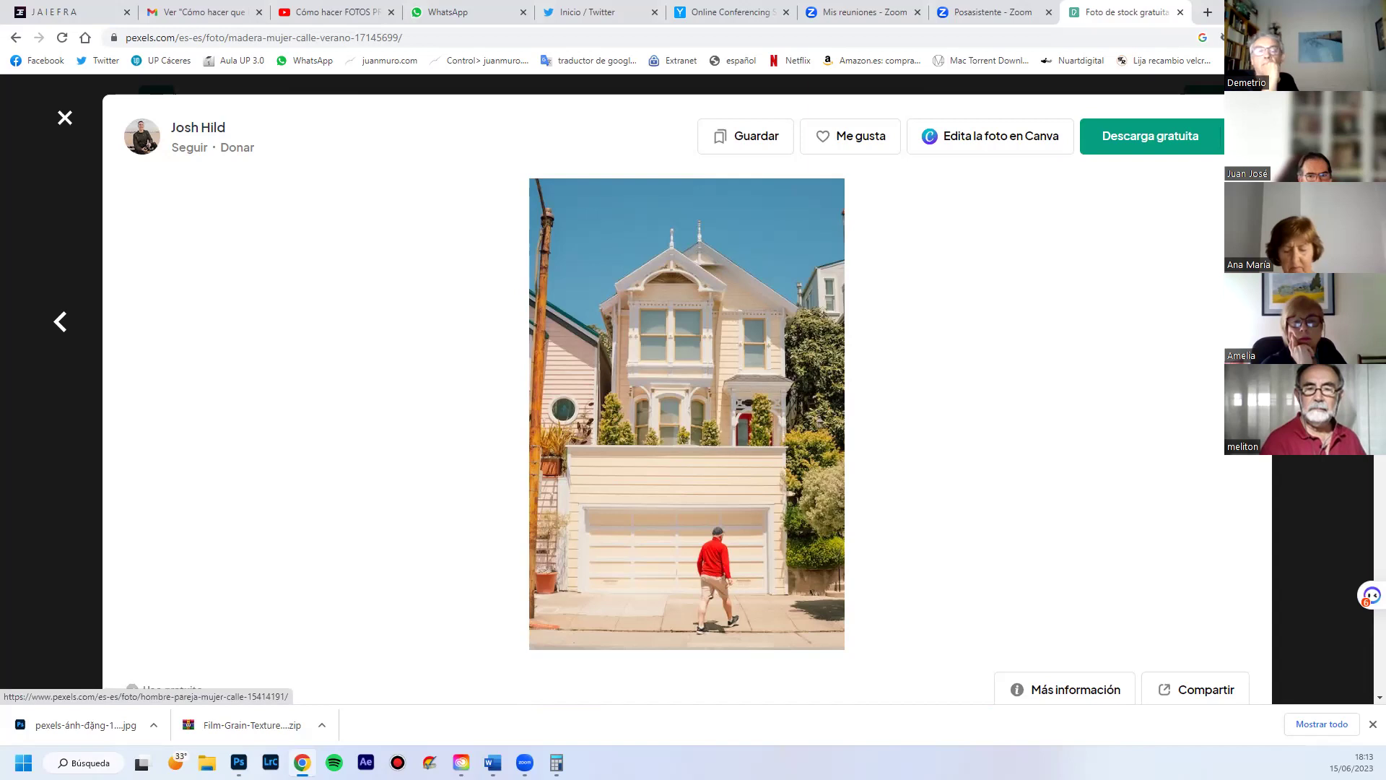
key("Right")
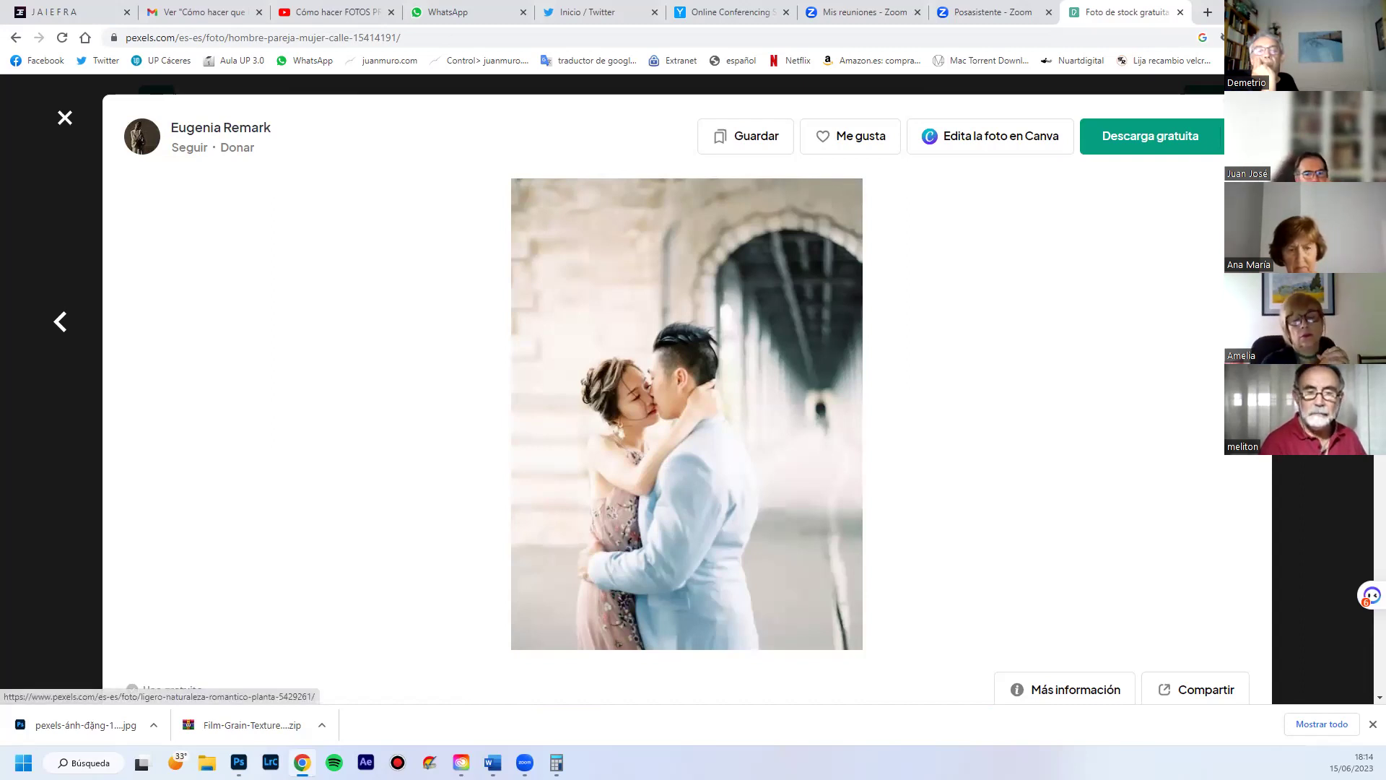
left_click(60, 321)
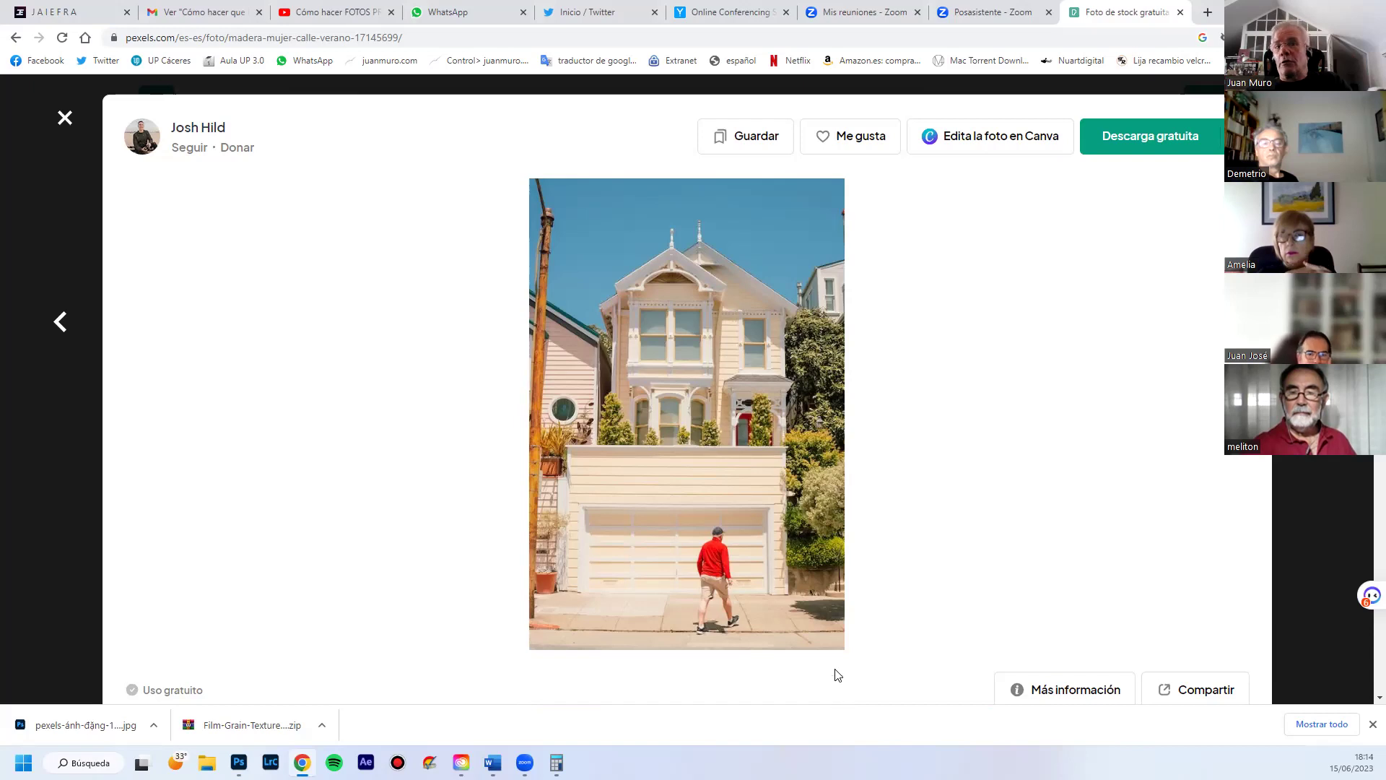
left_click(1326, 321)
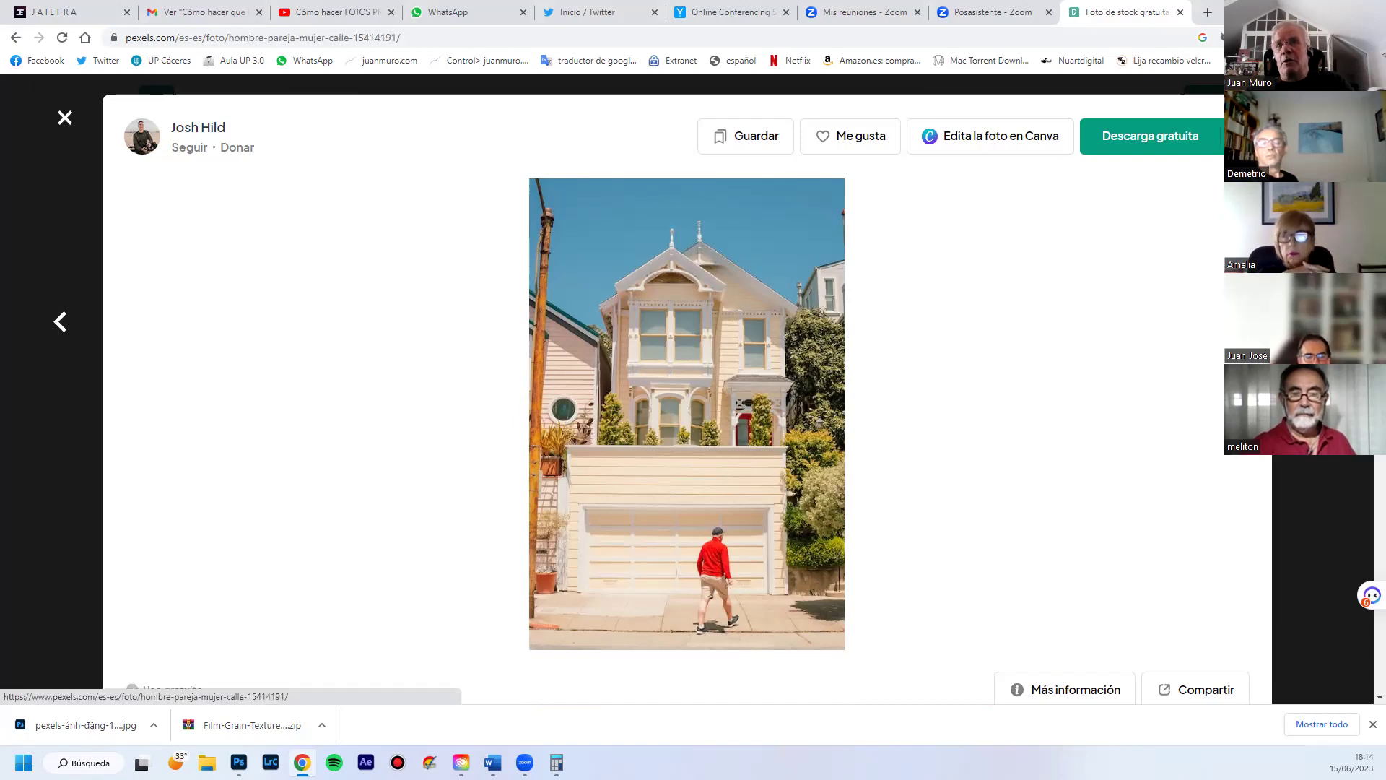
left_click(1326, 322)
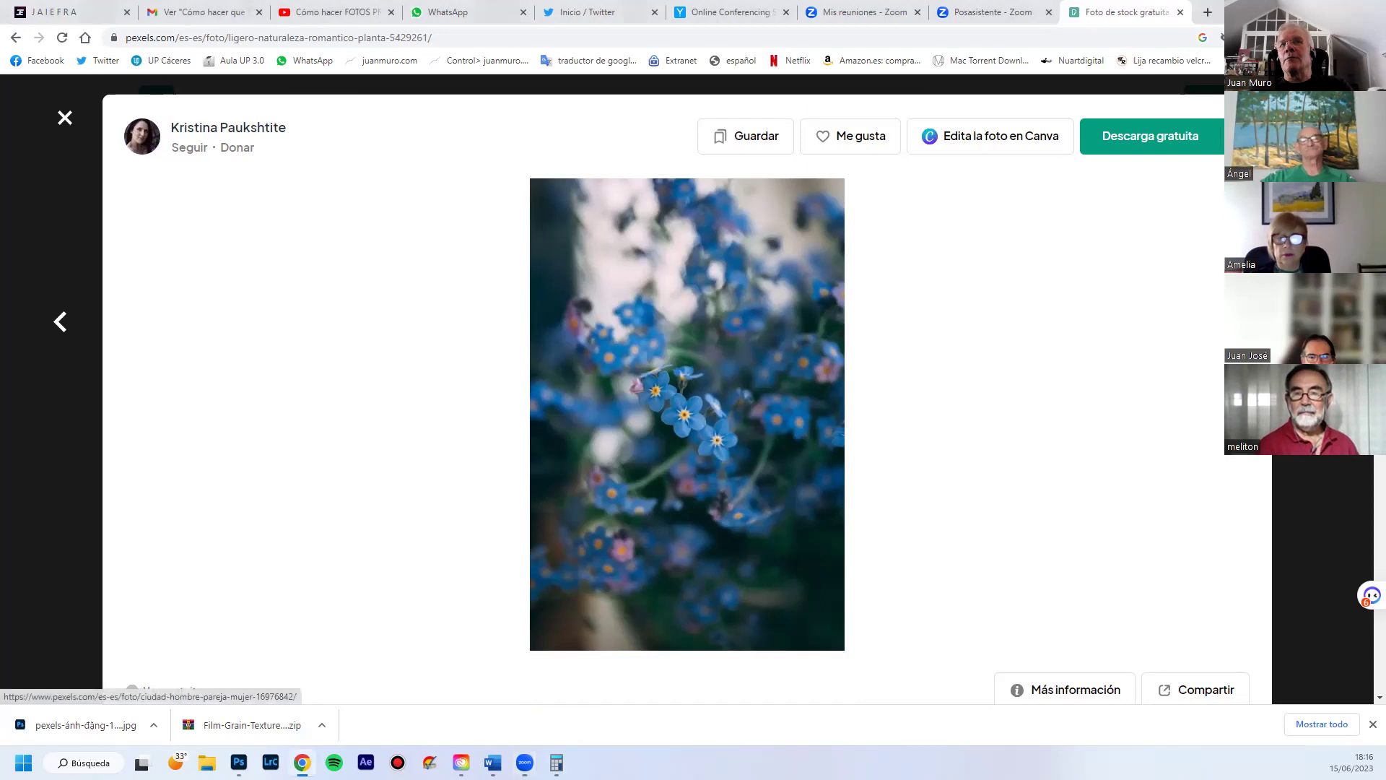
key("Right")
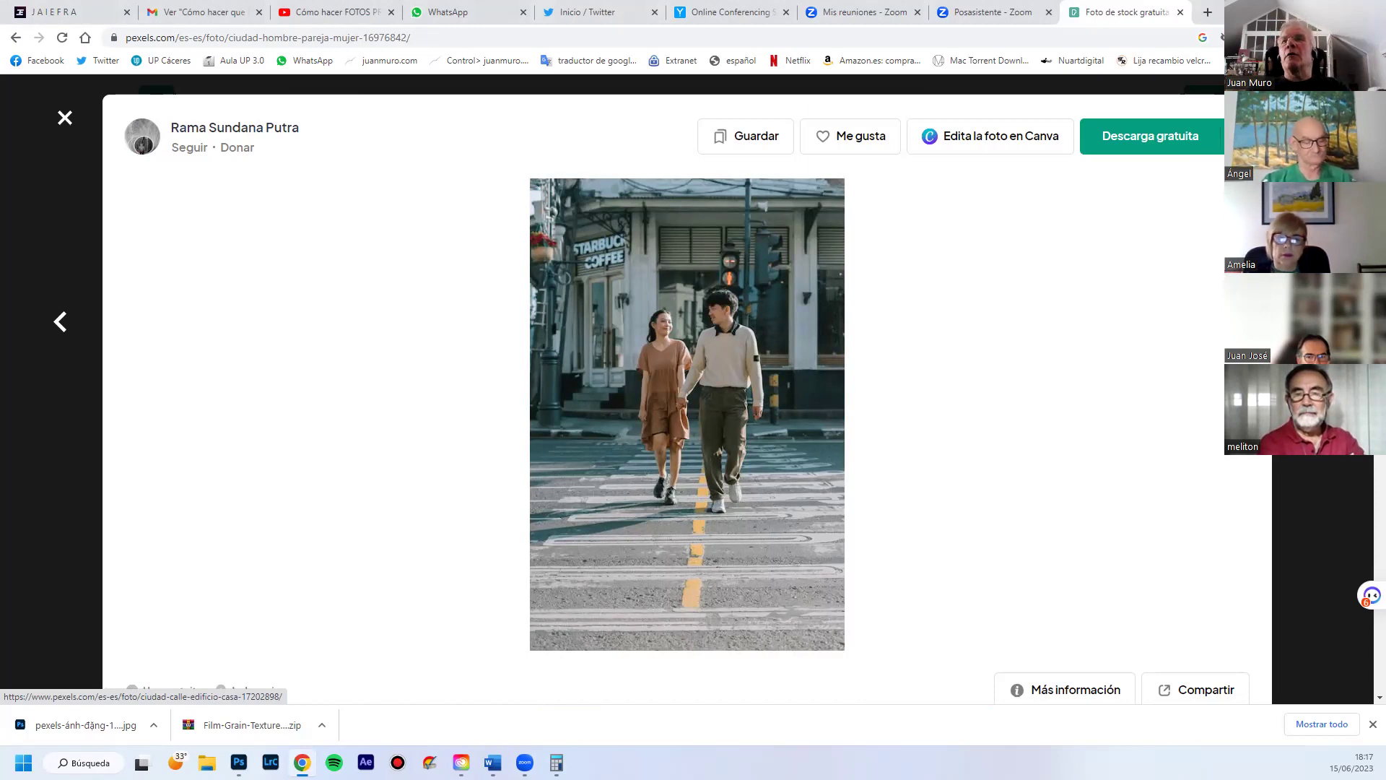
key("Right")
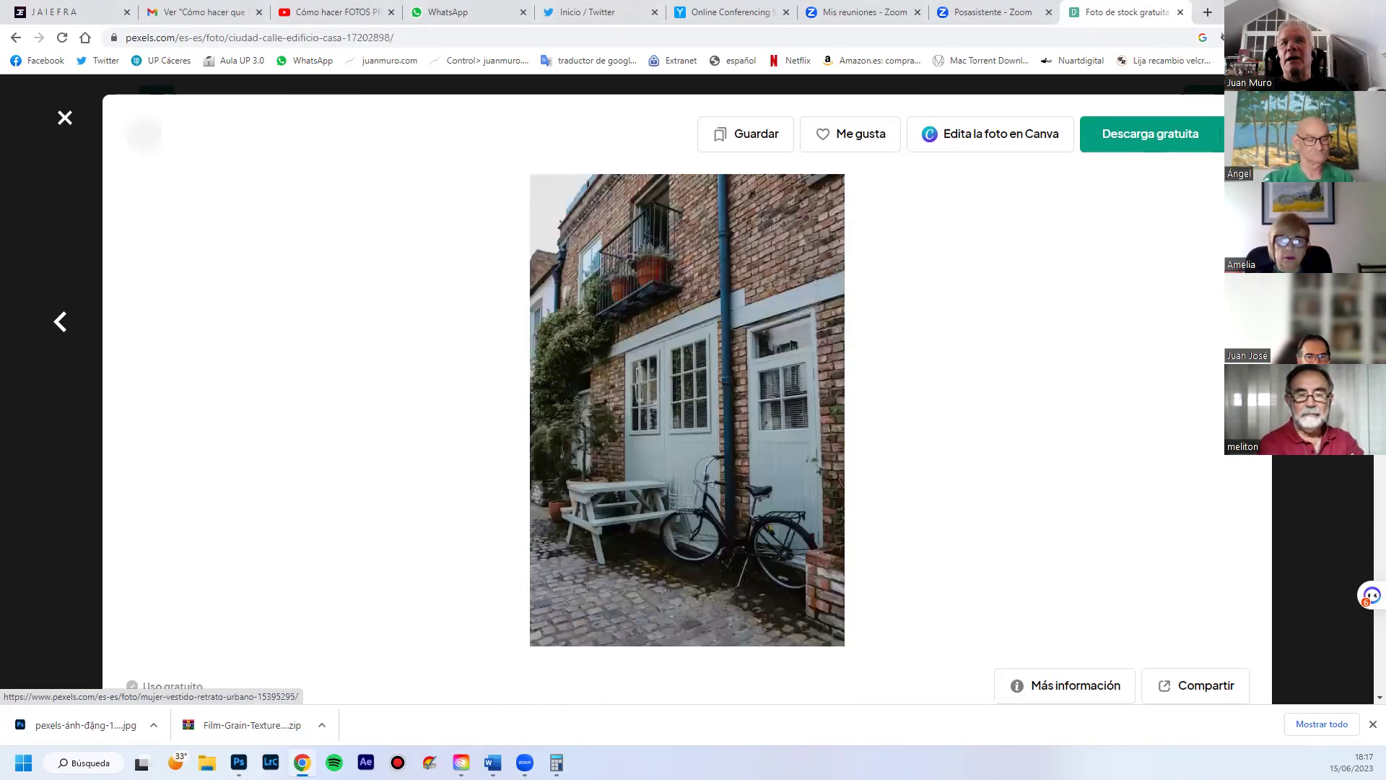
key("Right")
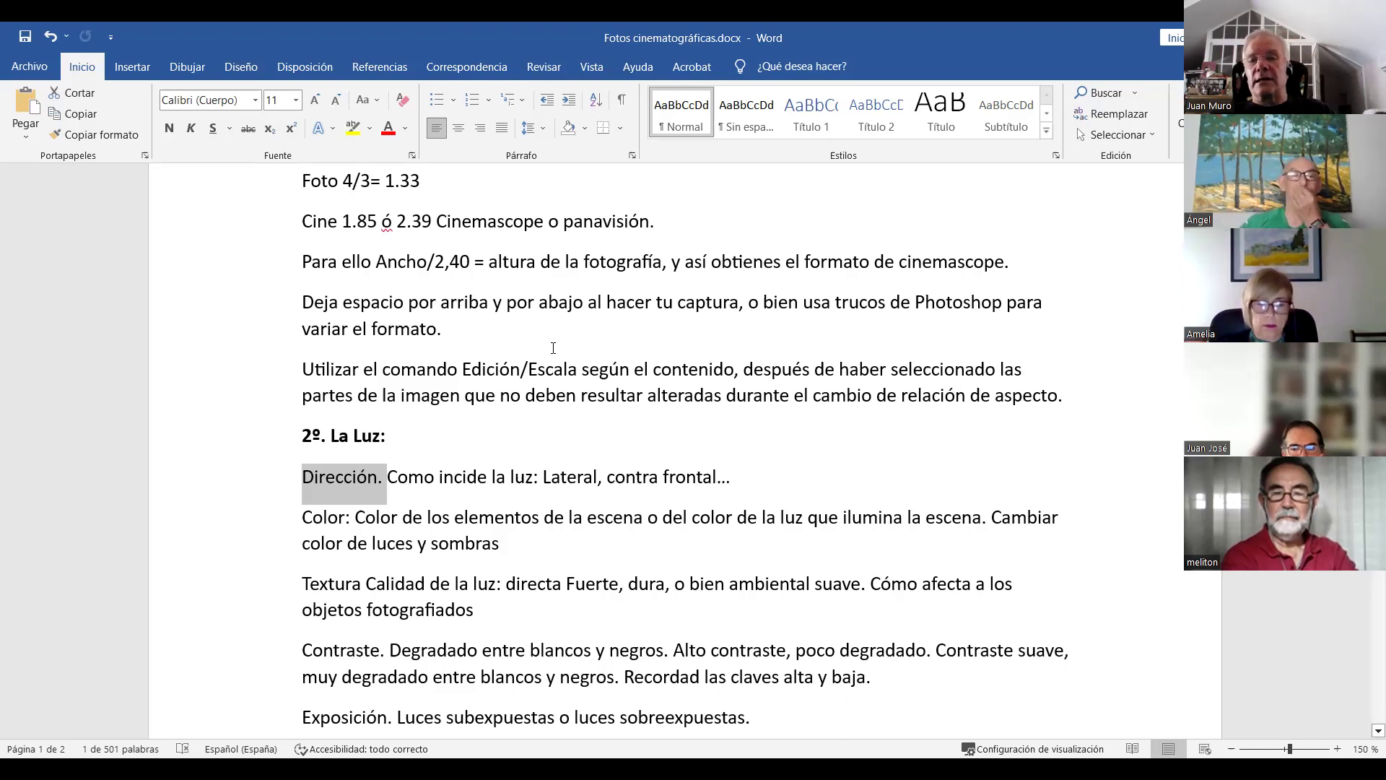
Switch to the Word notes and review the Color, Textura and Contraste points under "2º. La Luz"
scroll(553, 348, "down", 4)
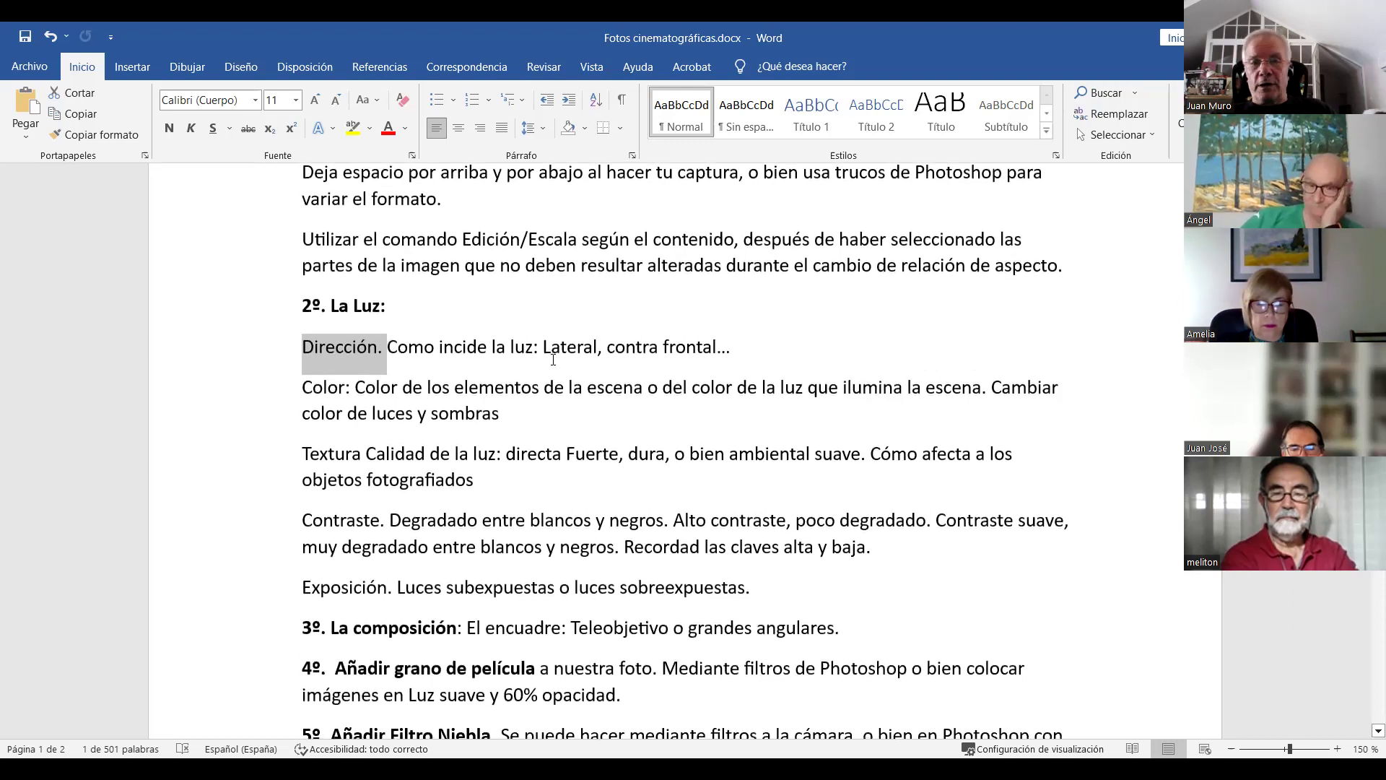
left_click(765, 389)
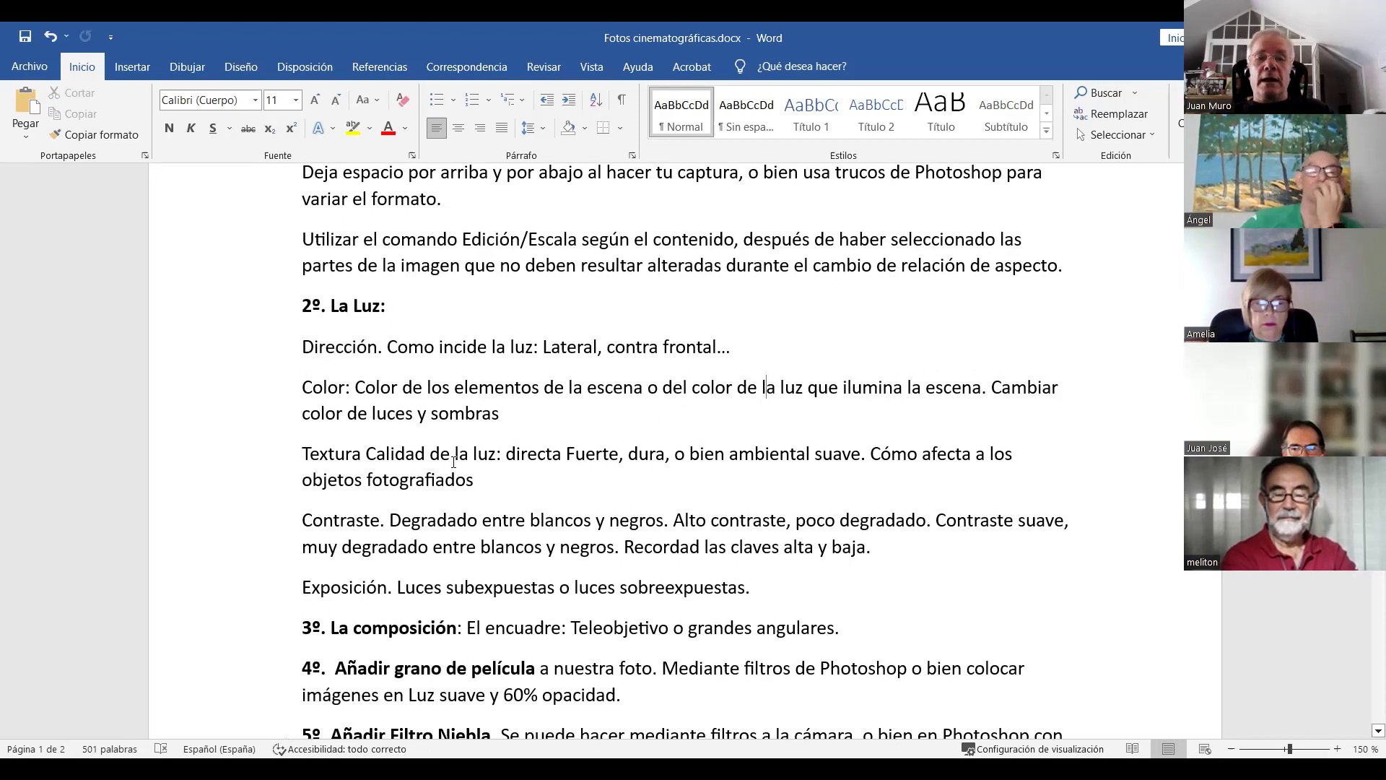
left_click_drag(338, 456, 352, 455)
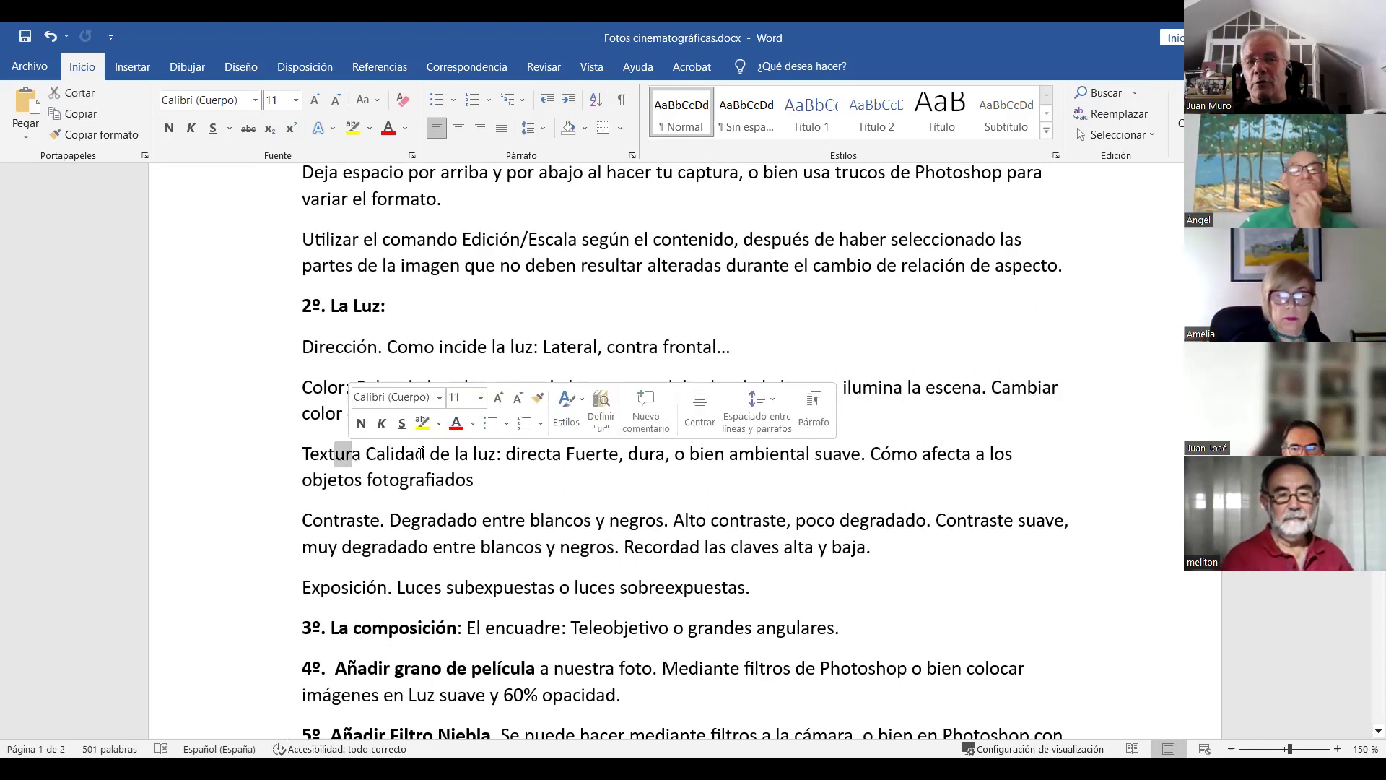
left_click(663, 547)
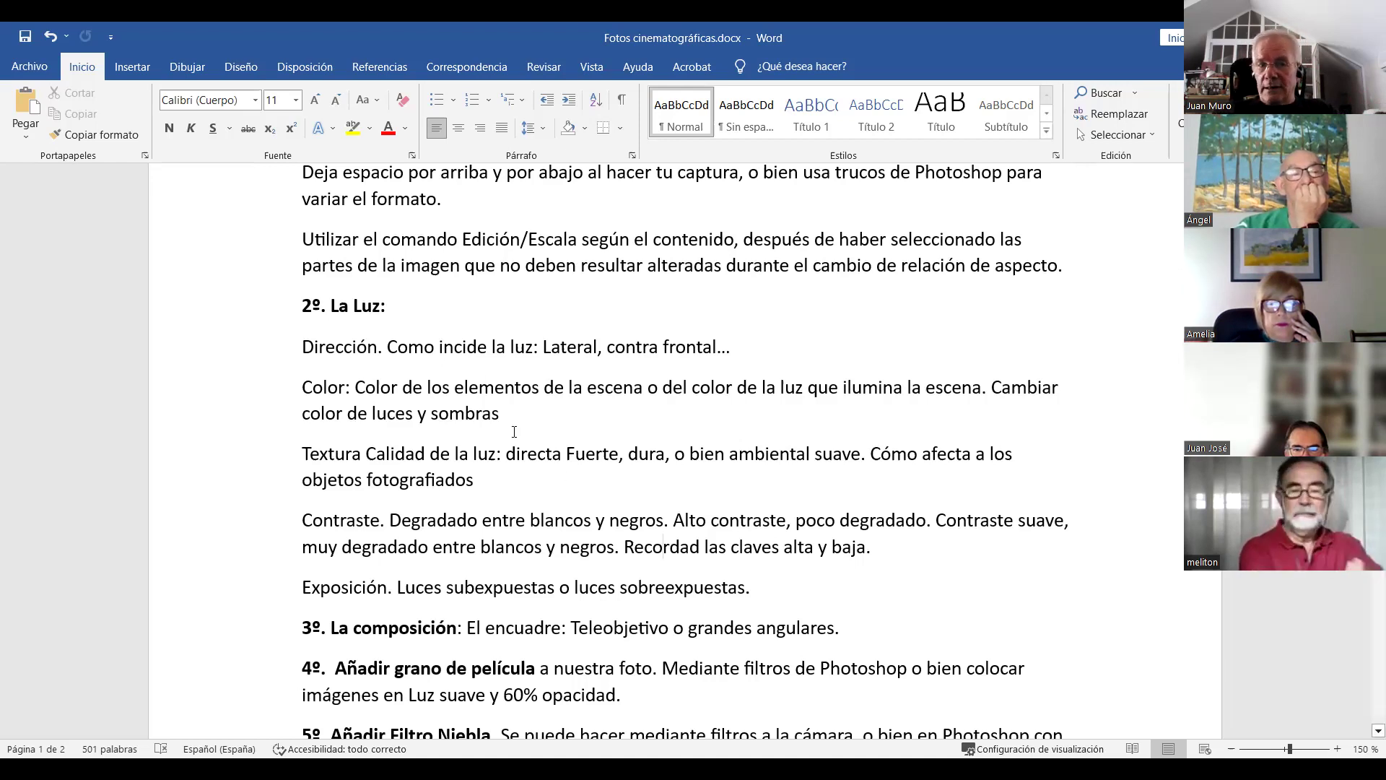
Switch from the Word notes to the Pexels gallery in the browser and open the photo of sheep grazing before the island abbey
scroll(514, 432, "down", 1)
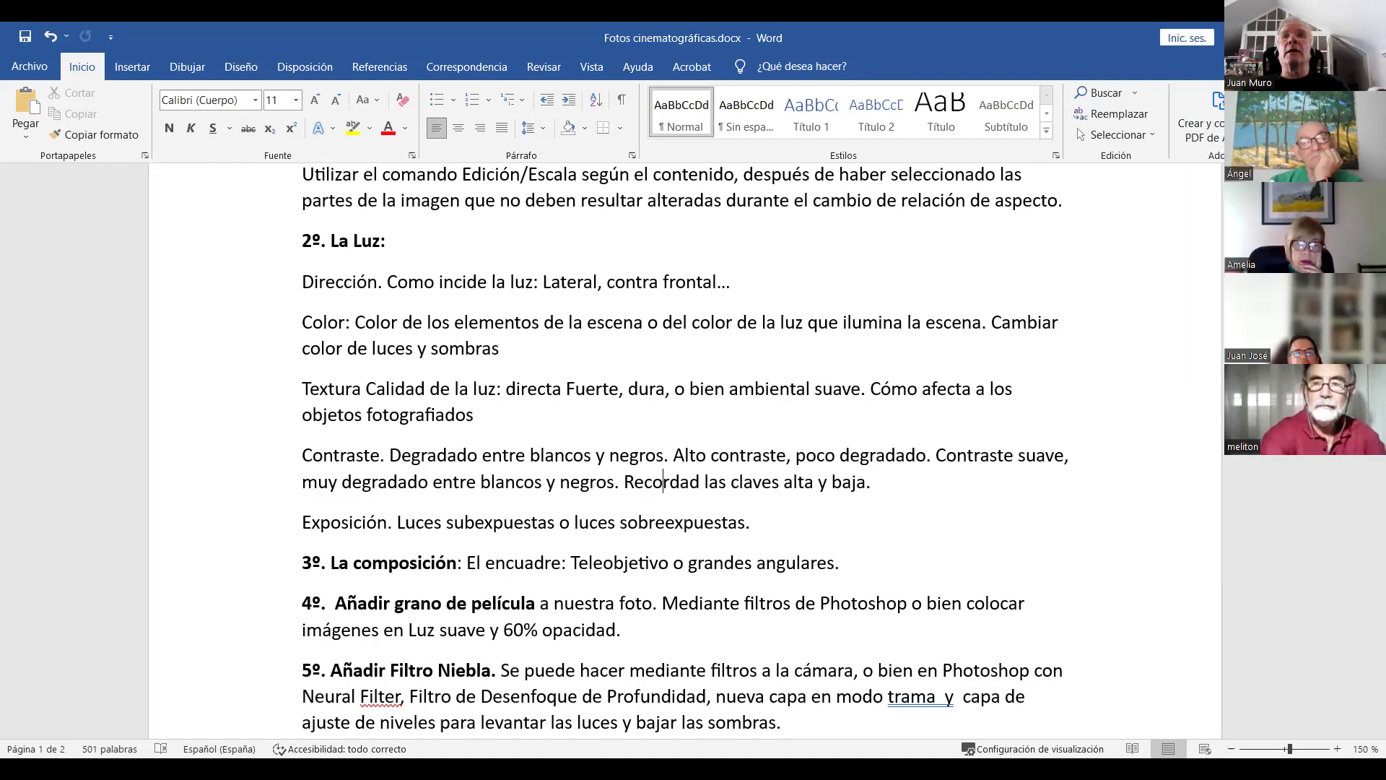
key("alt+Tab")
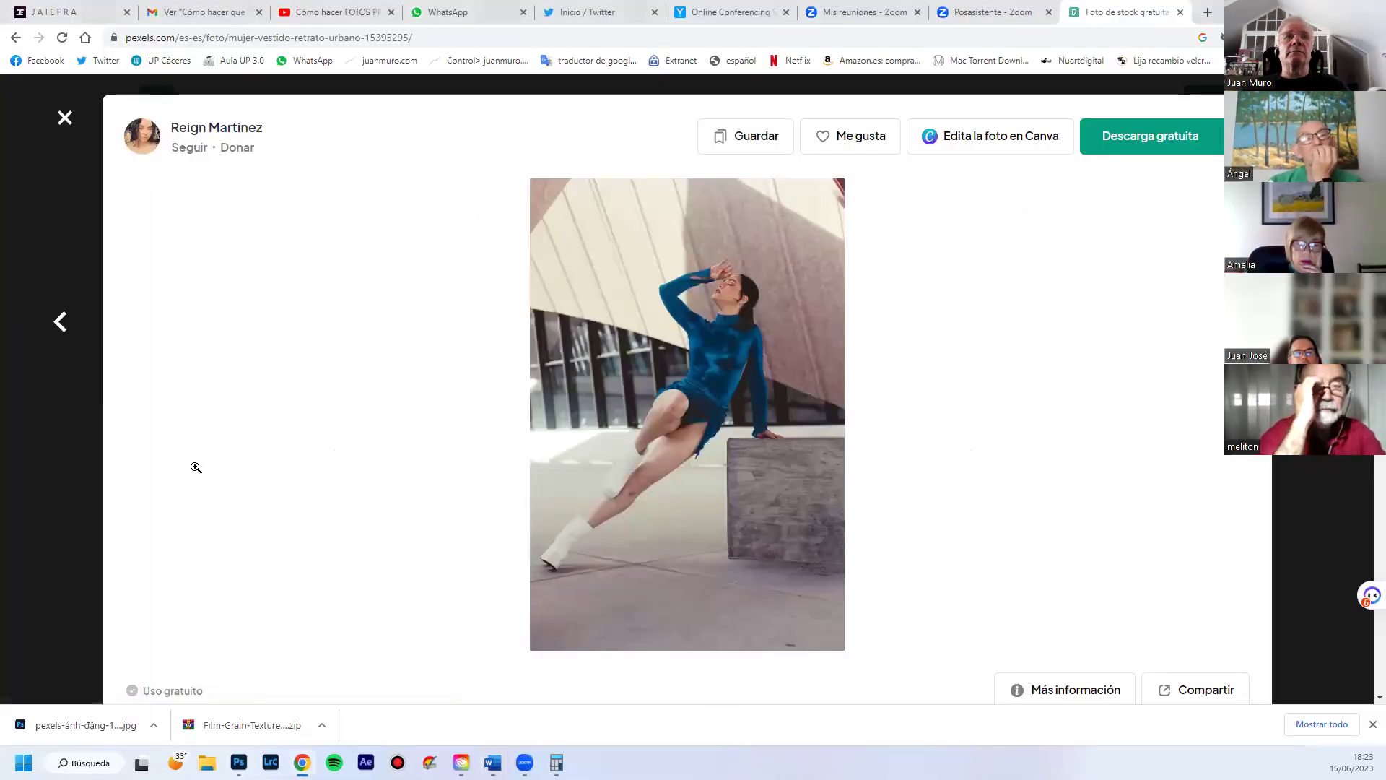
left_click(75, 457)
scroll(710, 431, "down", 9)
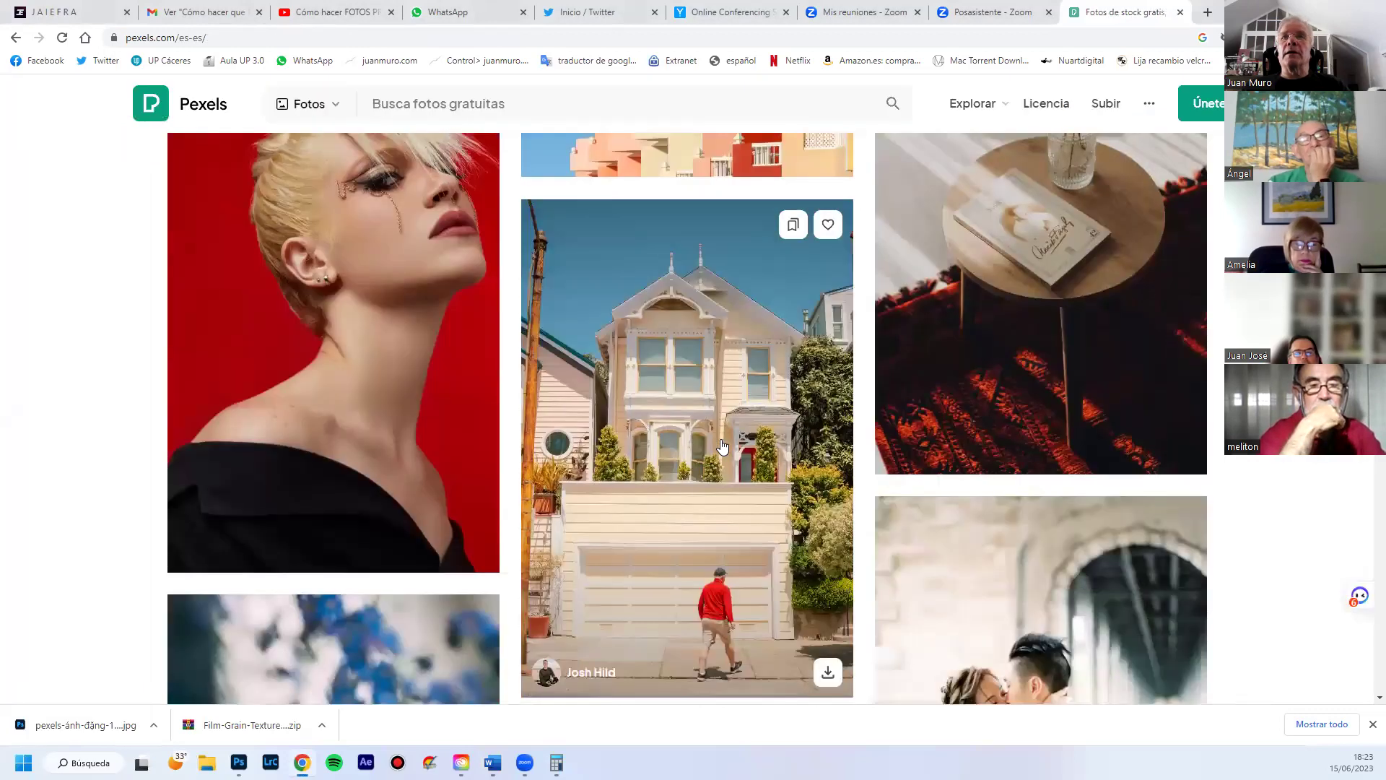
scroll(722, 447, "down", 12)
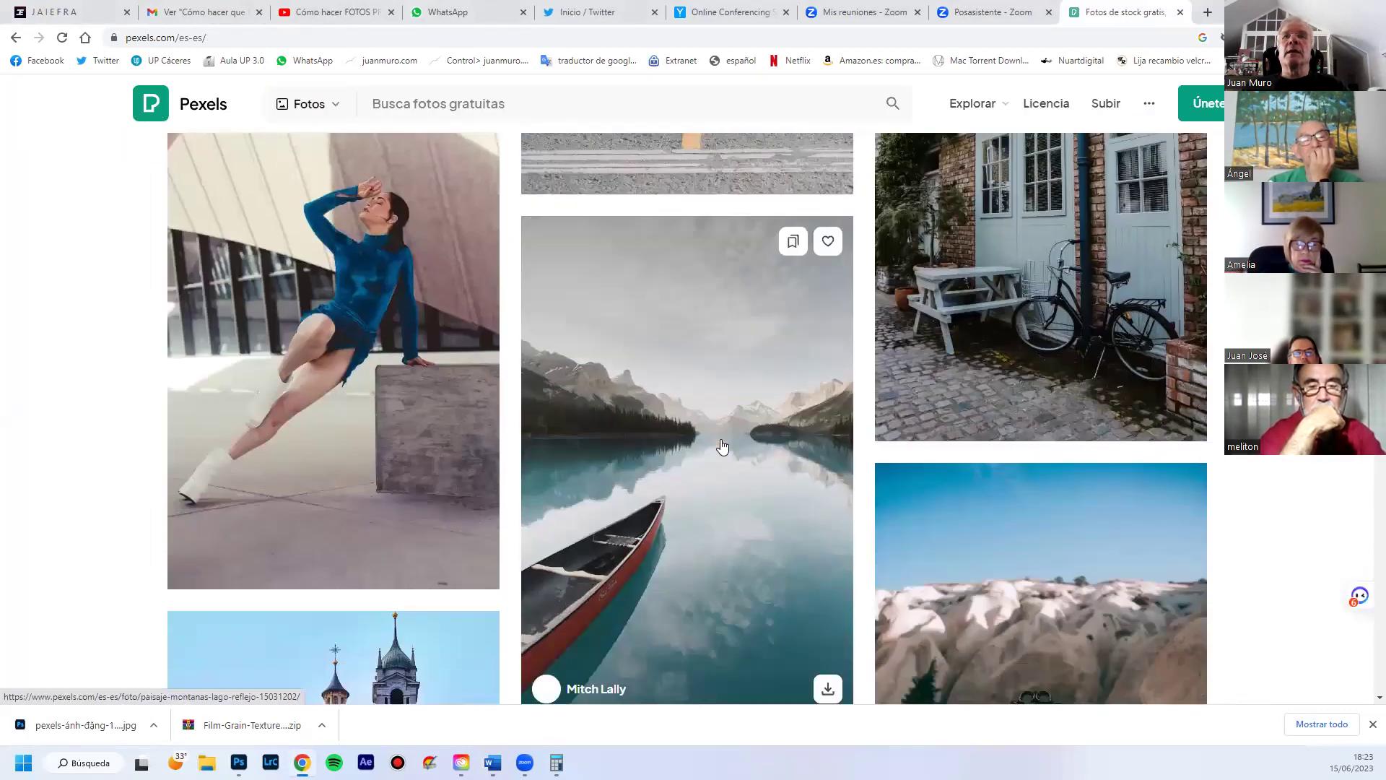
scroll(722, 446, "down", 10)
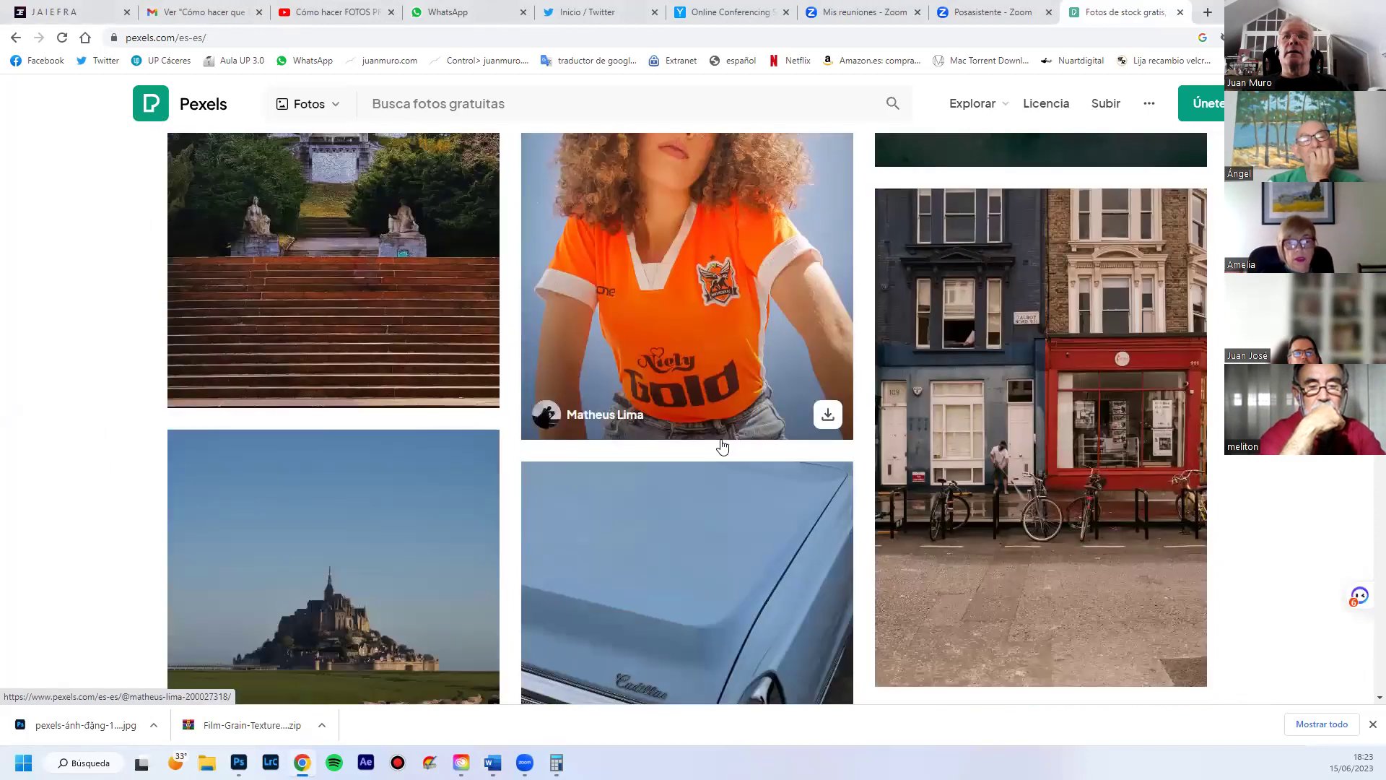
scroll(722, 446, "down", 1)
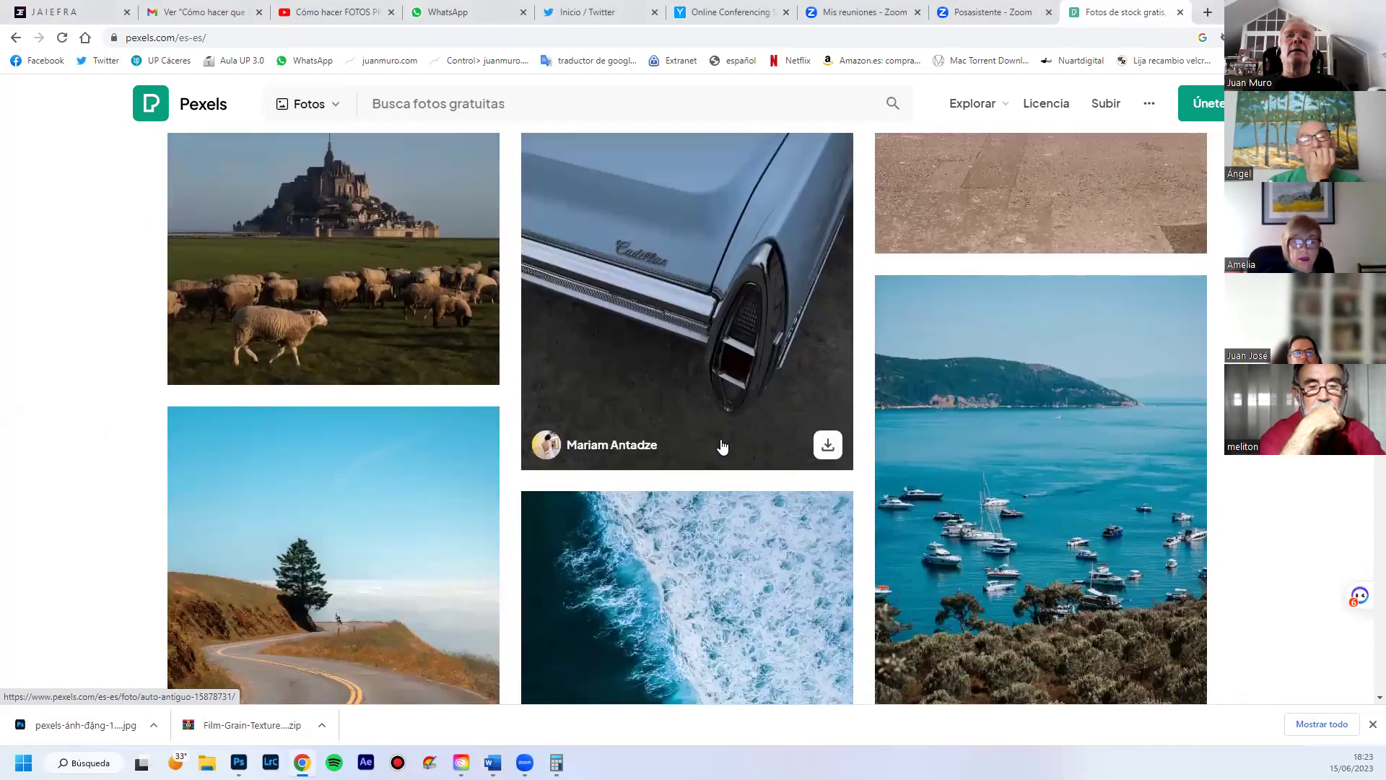
left_click(401, 307)
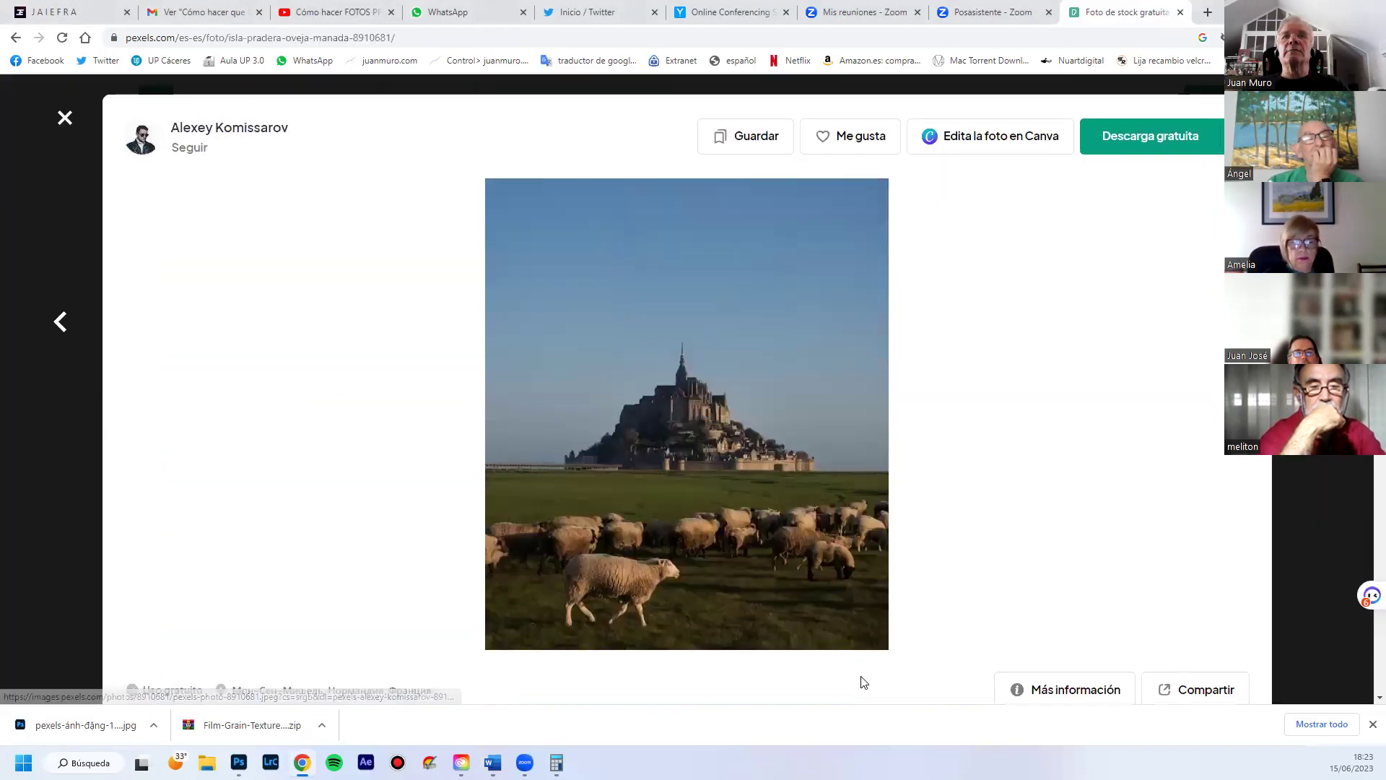
Download the island abbey and sheep photo from Pexels and open the downloaded JPG in Photoshop
left_click(1163, 135)
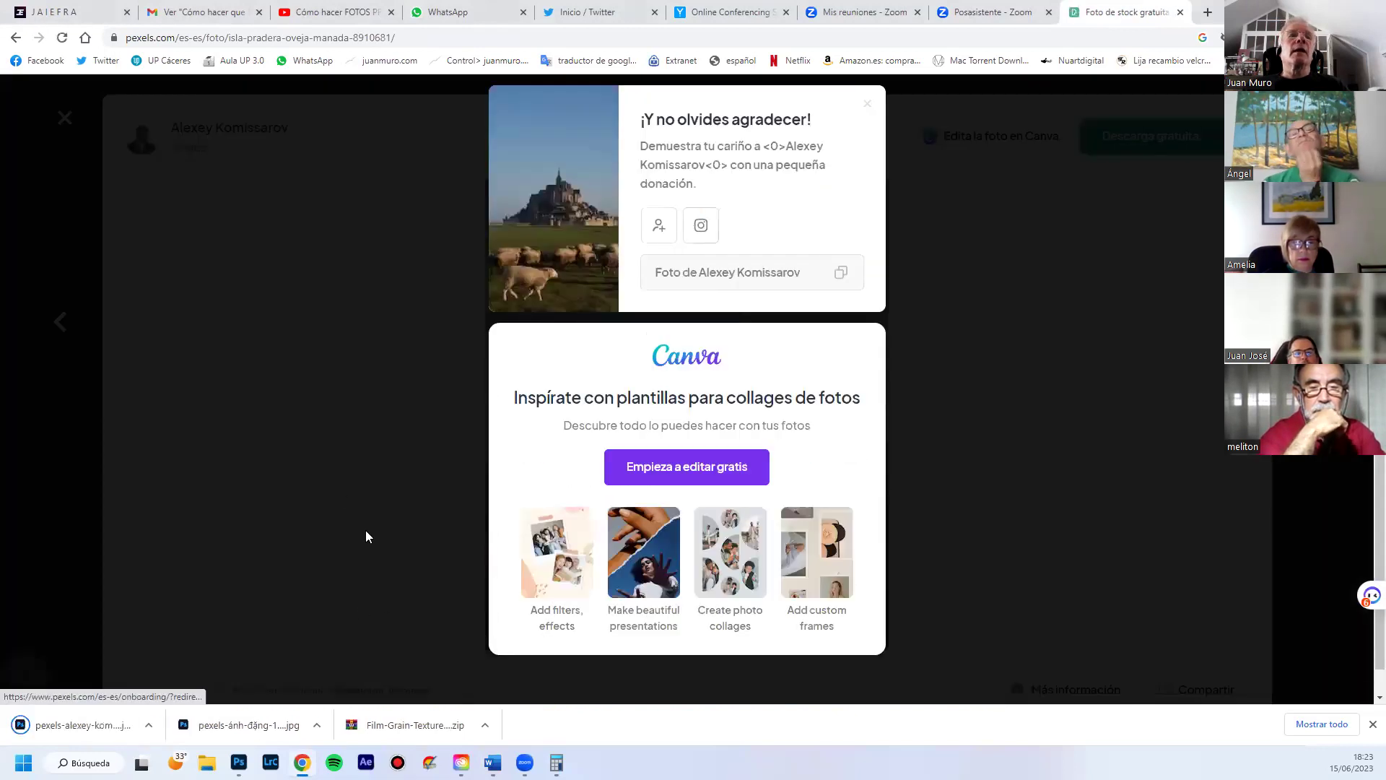
left_click(81, 725)
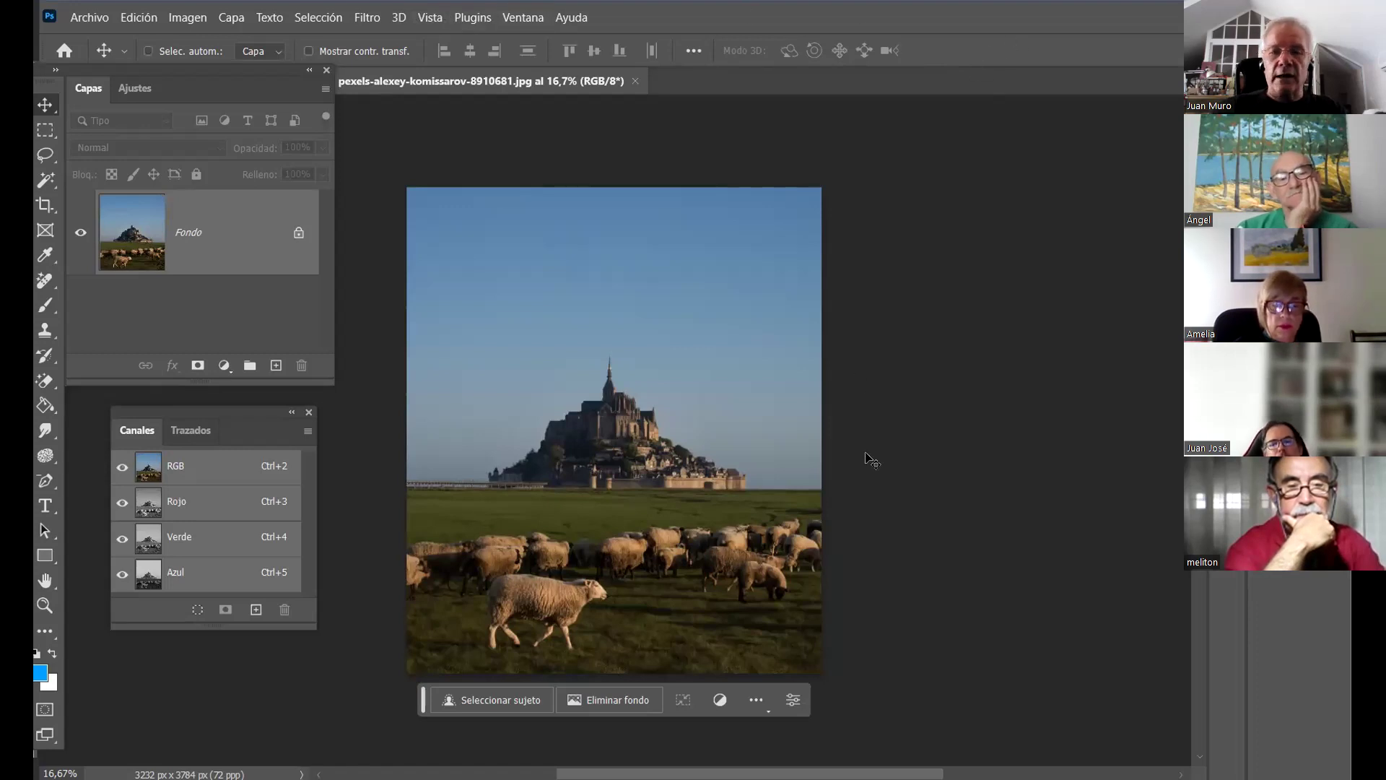
key("ctrl+plus")
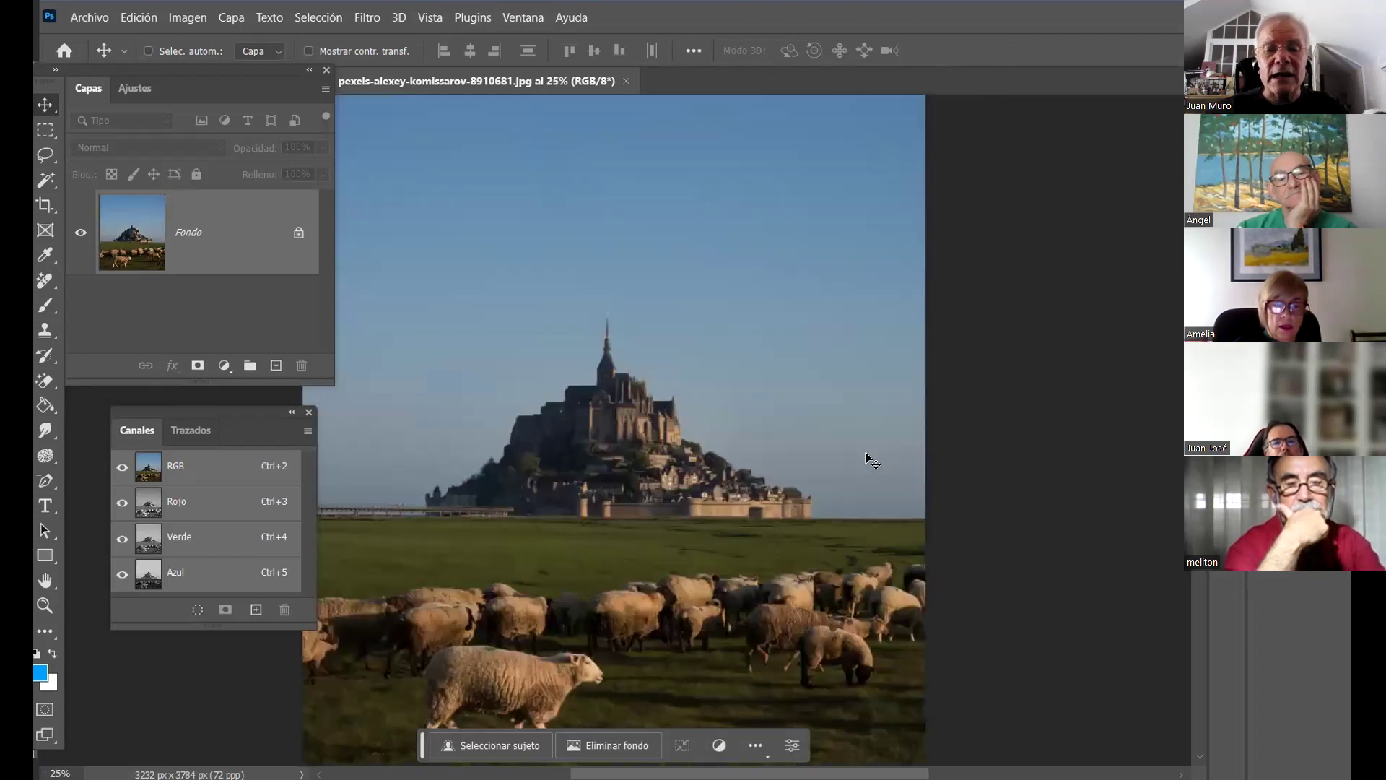
Open the Mont-Saint-Michel photo in the Camera Raw filter
key("ctrl+minus")
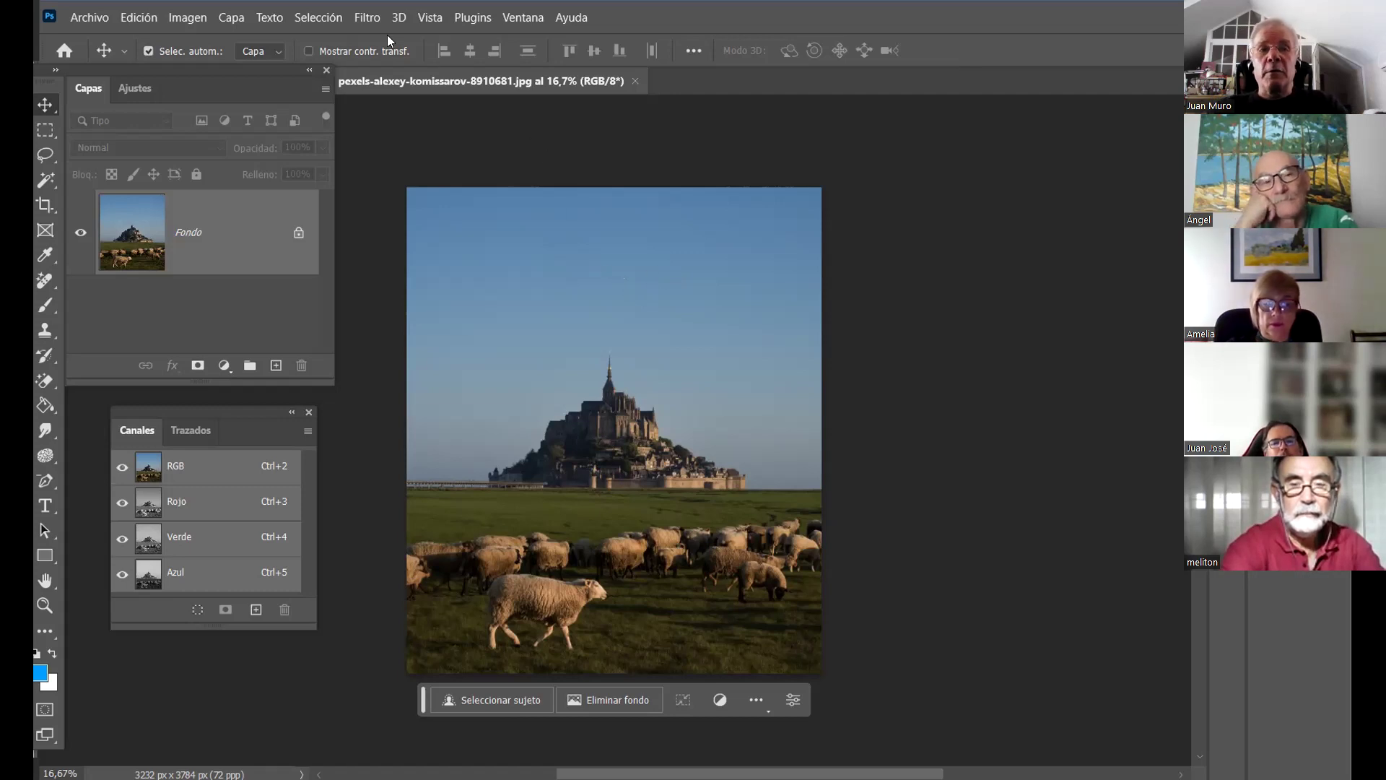
left_click(365, 17)
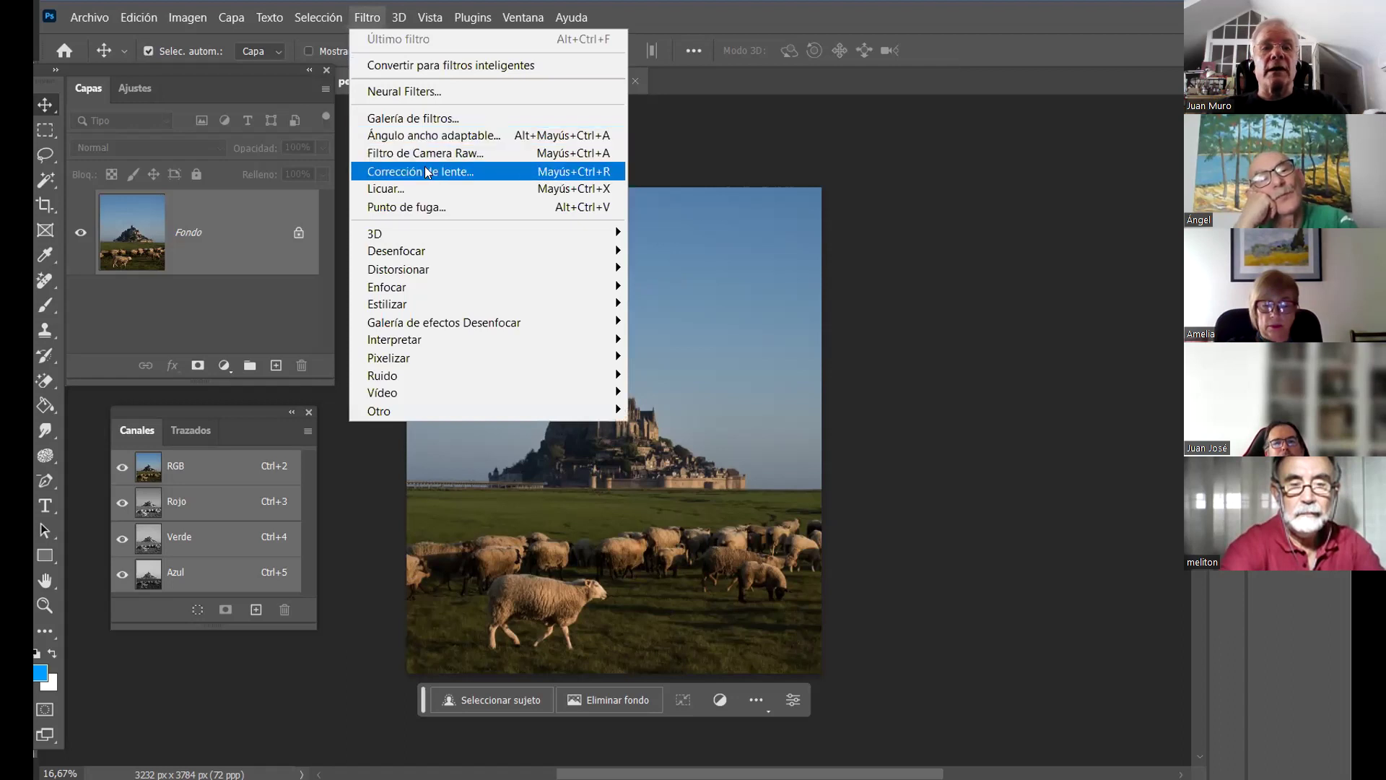
left_click(460, 155)
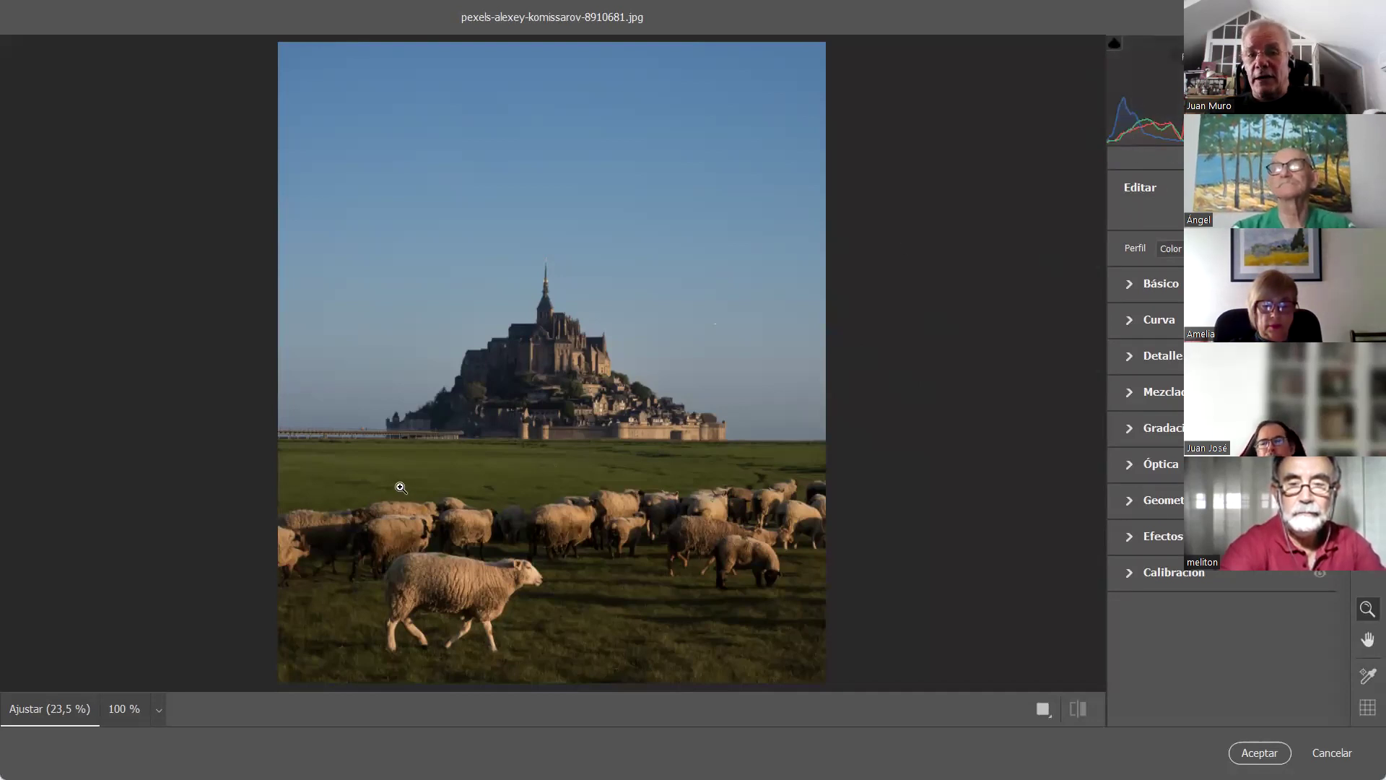
Inspect the detail of the sheep and the shadowed grass at 100% magnification
left_click(340, 552)
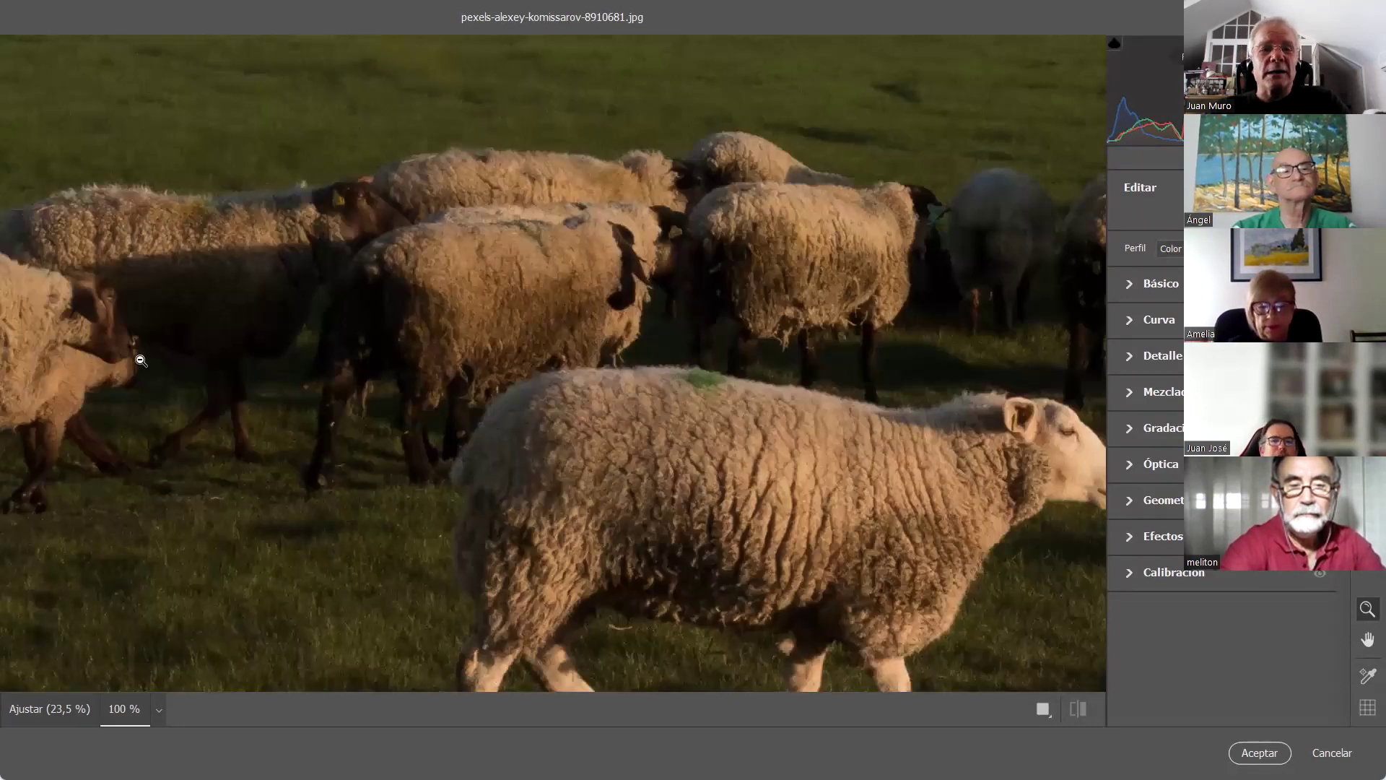
left_click(971, 285, "alt")
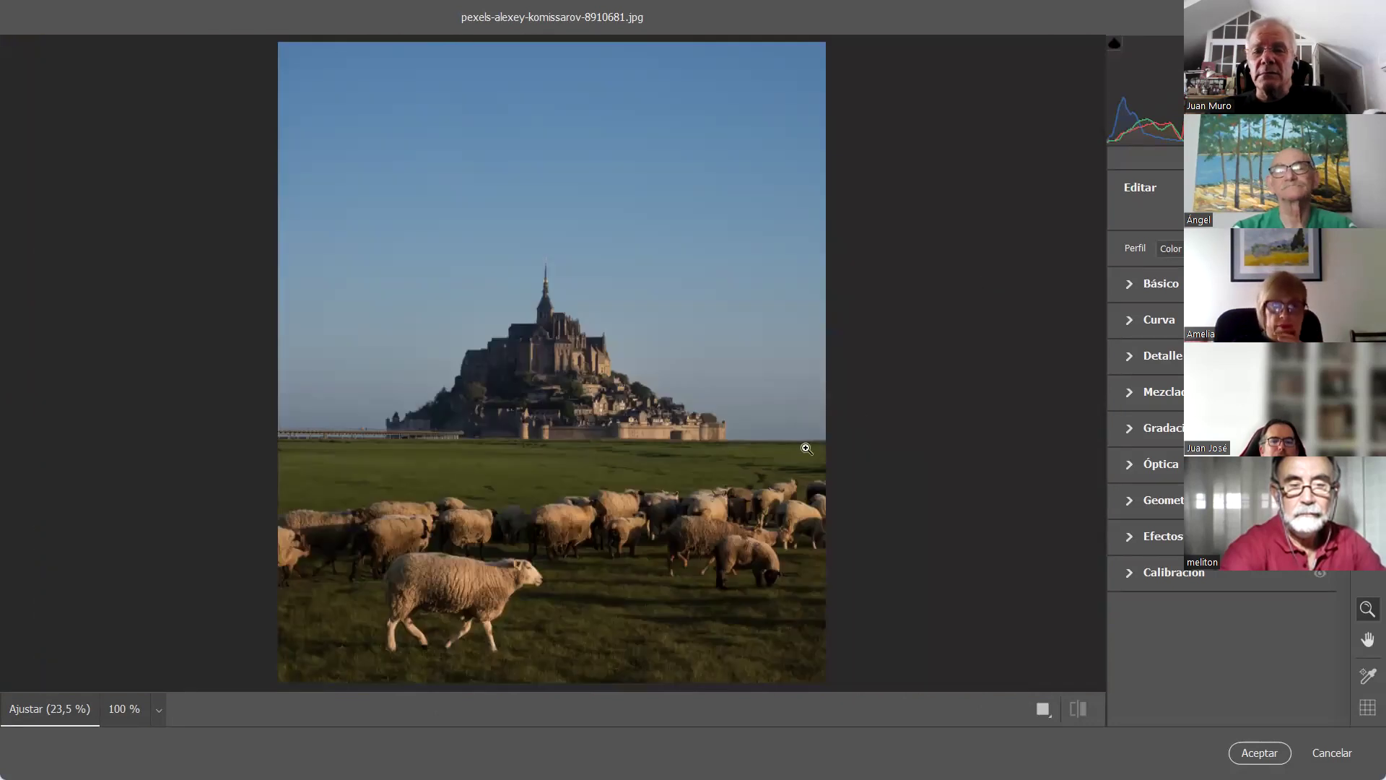
left_click(662, 522)
key("h")
left_click_drag(737, 407, 765, 396)
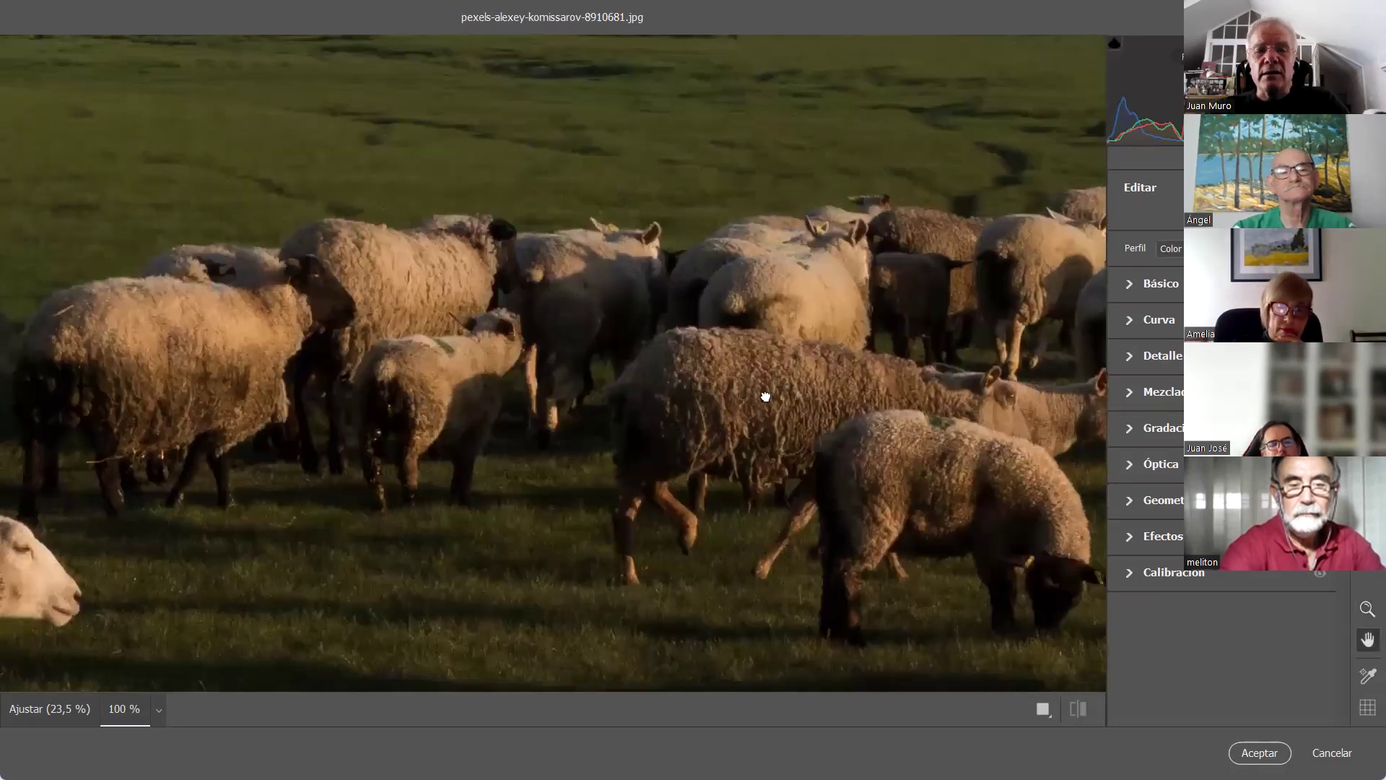
left_click_drag(641, 409, 915, 344)
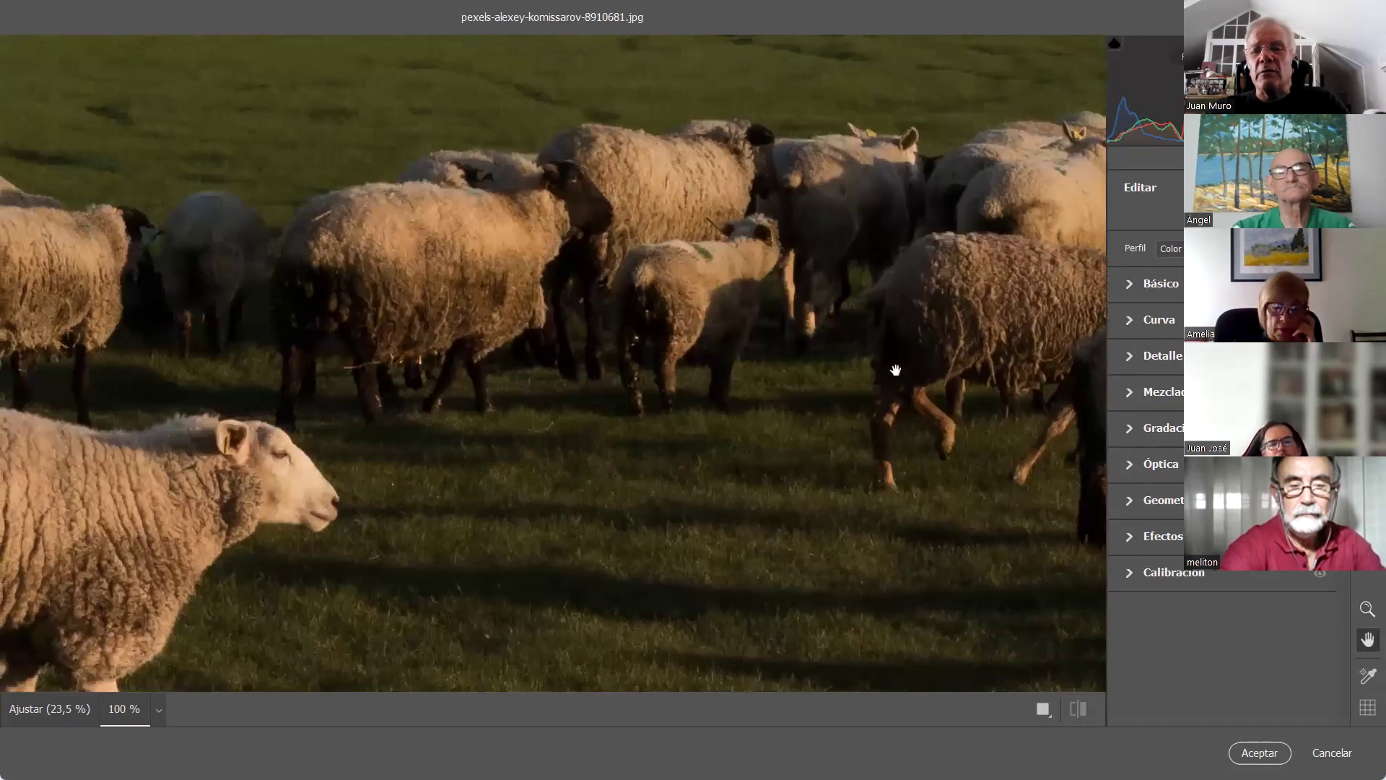
left_click_drag(804, 368, 405, 380)
left_click_drag(852, 426, 566, 439)
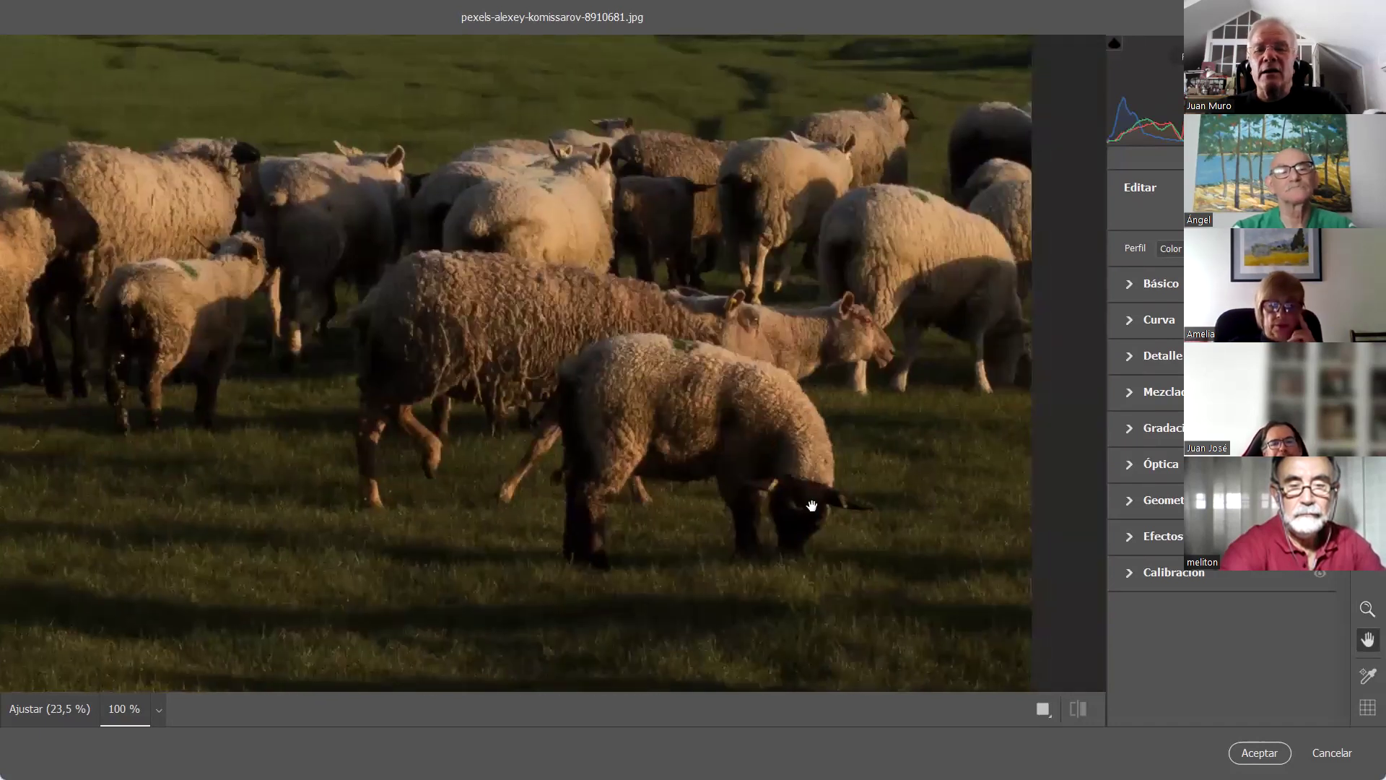
left_click_drag(802, 520, 809, 368)
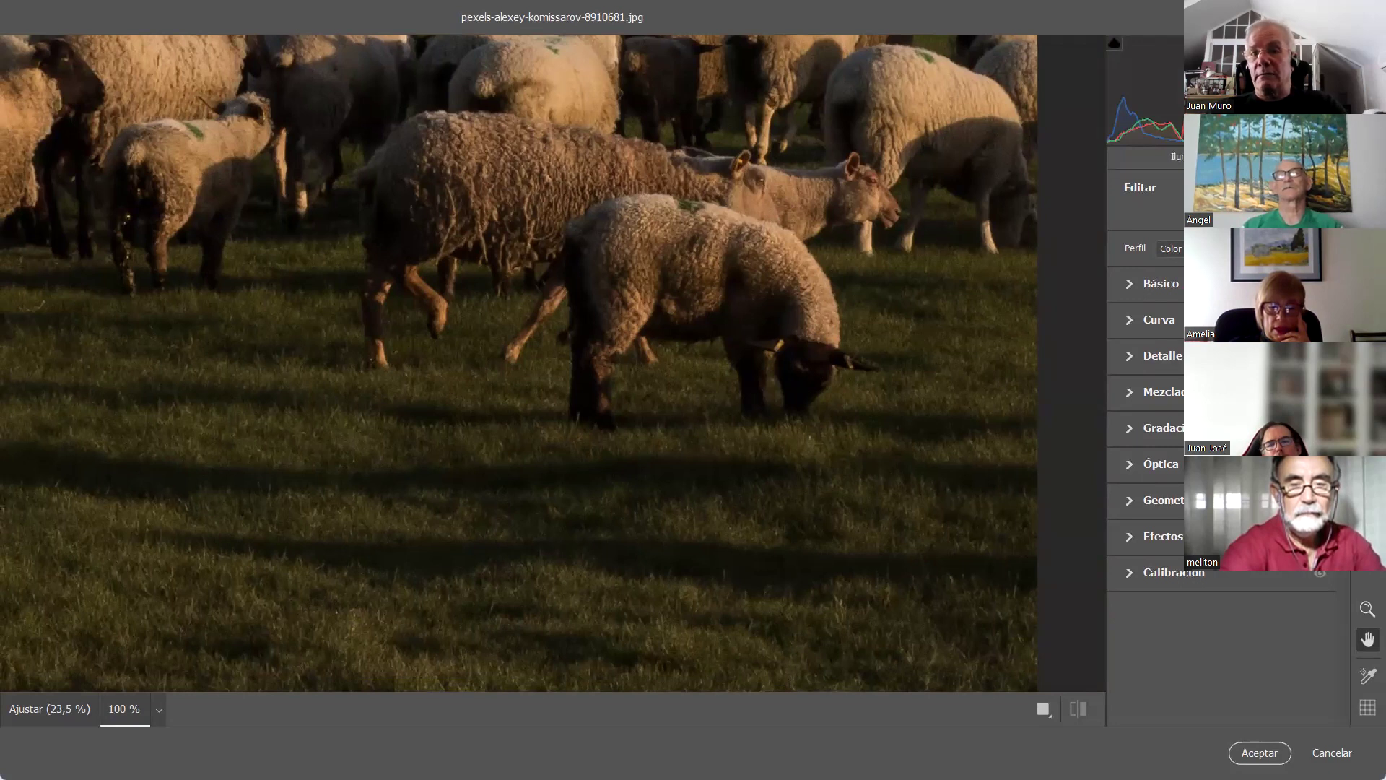
left_click_drag(763, 310, 816, 532)
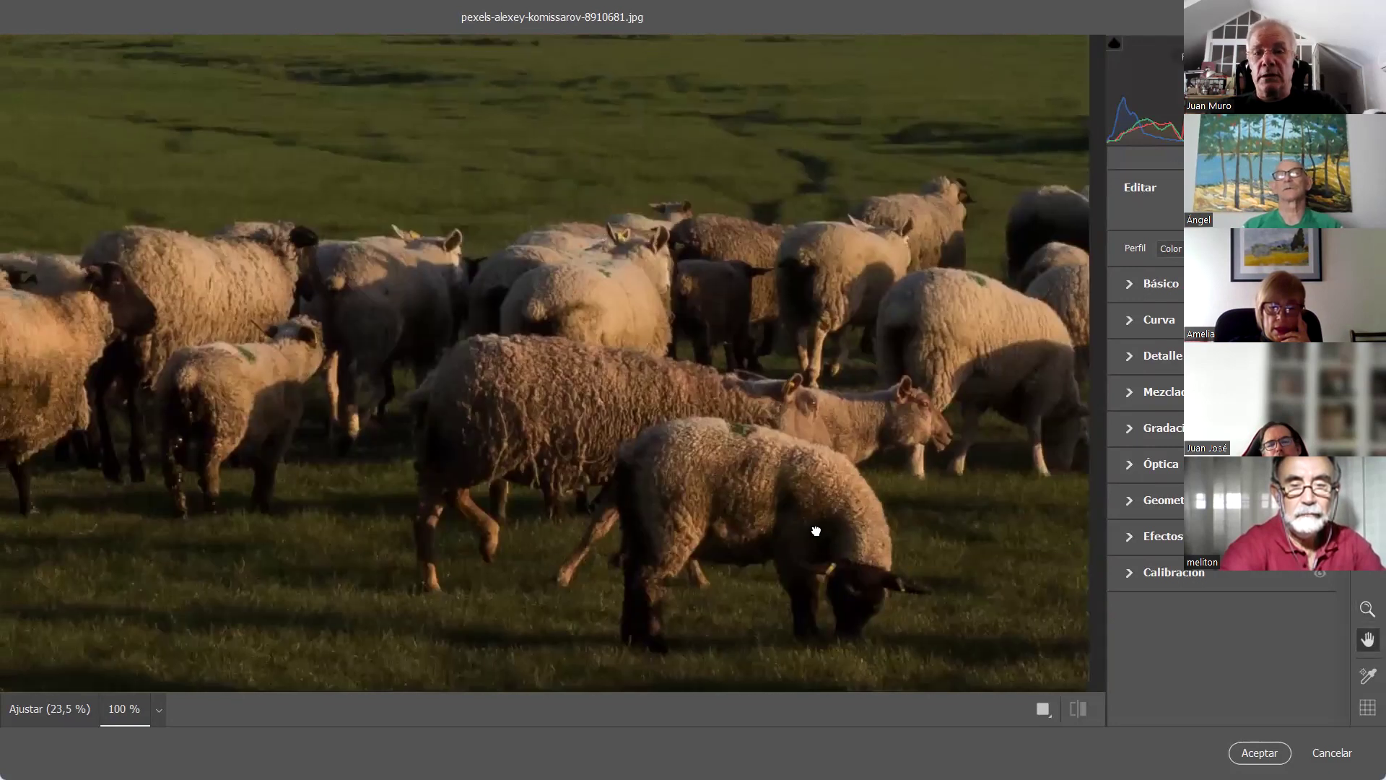
key("z")
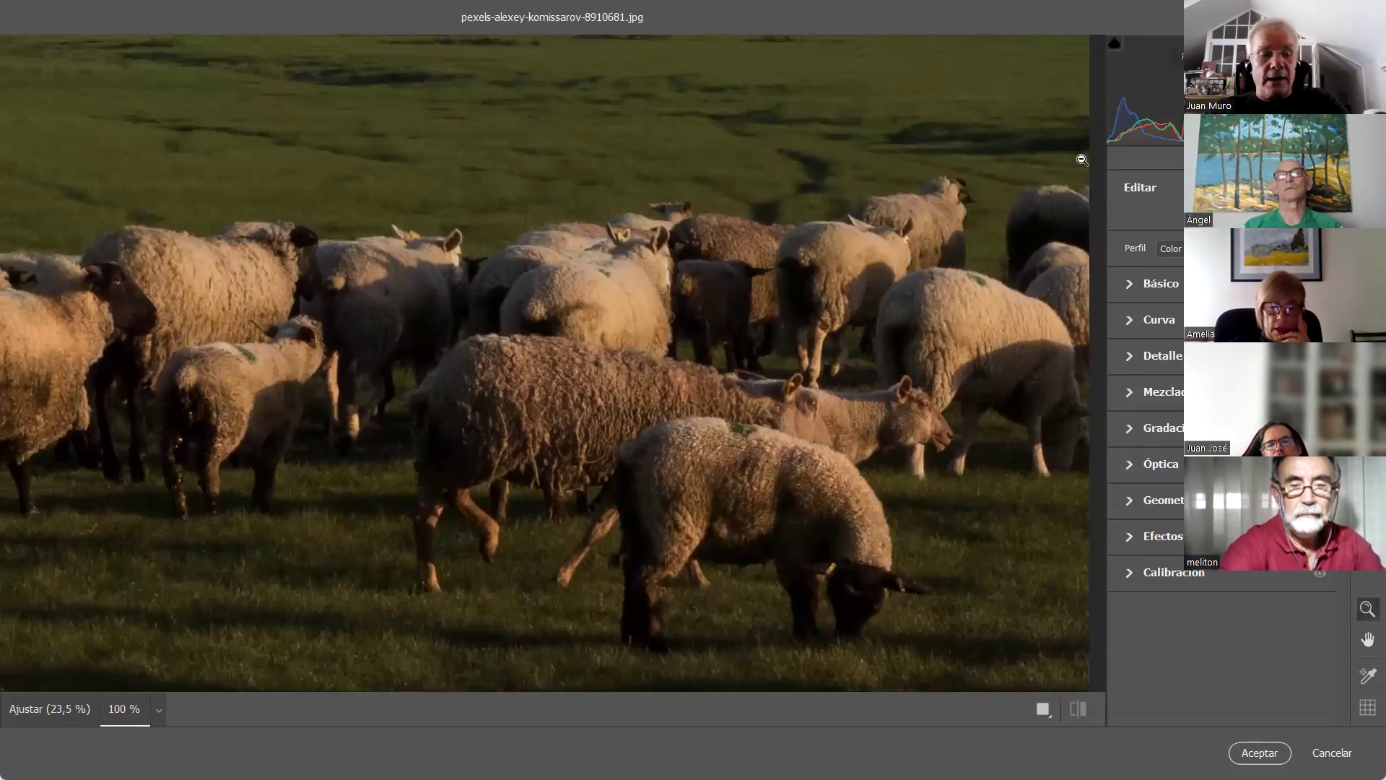
left_click(1042, 218, "alt")
left_click(1043, 219, "alt")
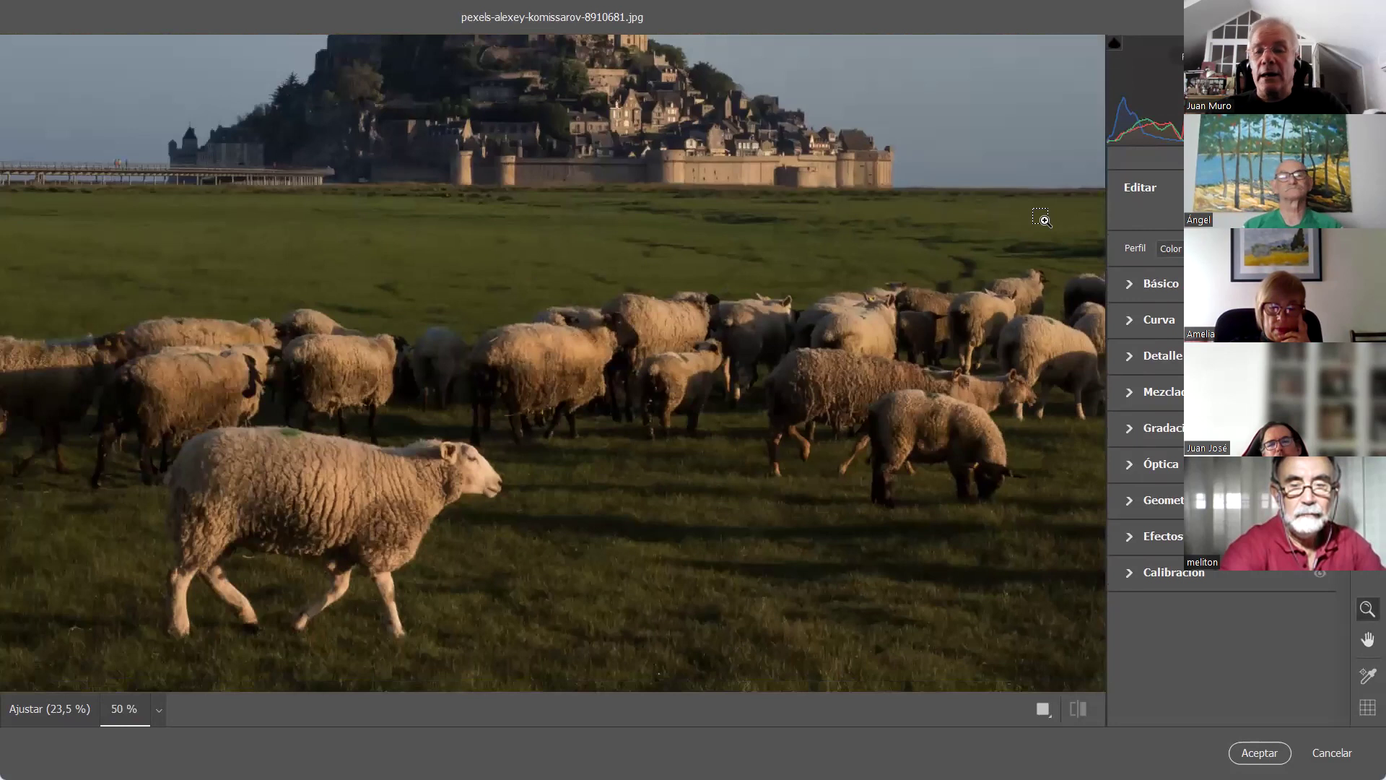
left_click(1042, 219, "alt")
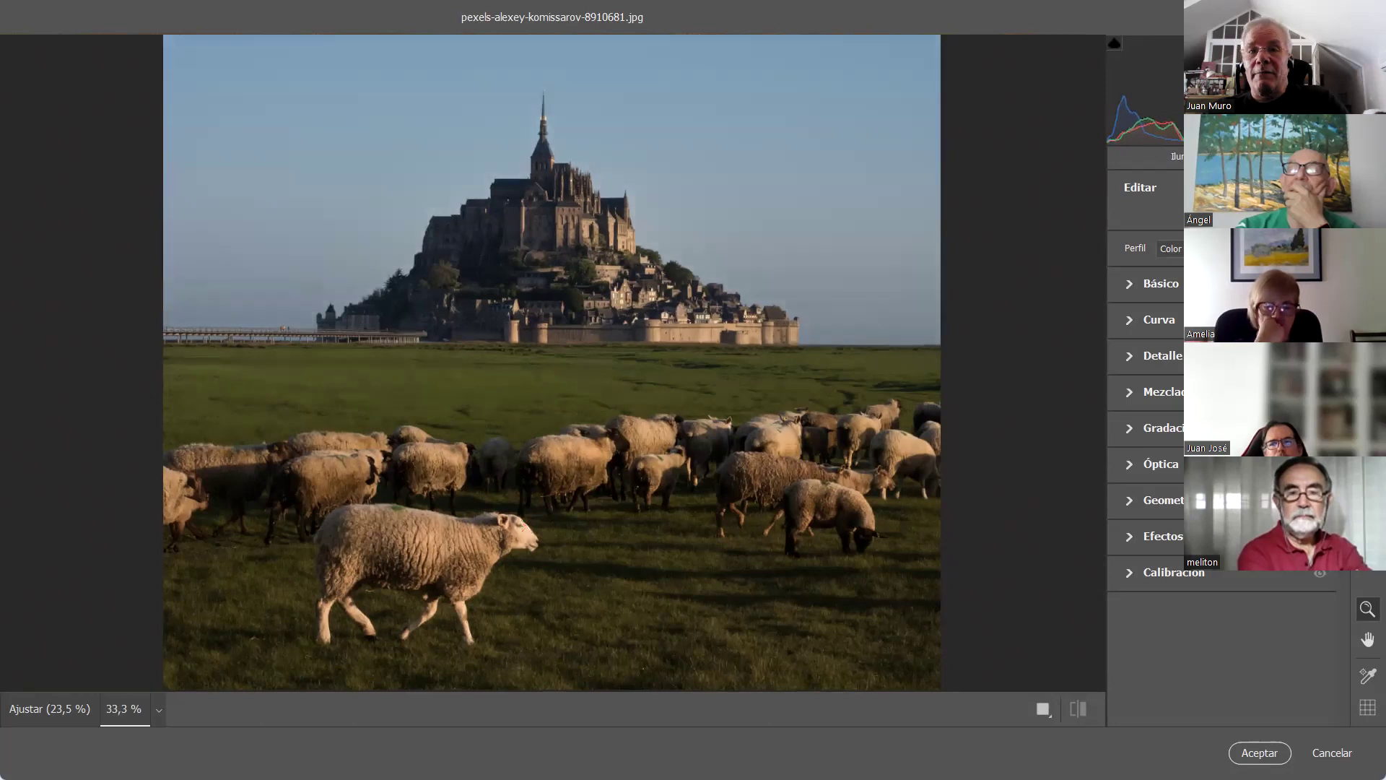
Check the photo for blown highlights and blocked shadows using the clipping warnings
key("o")
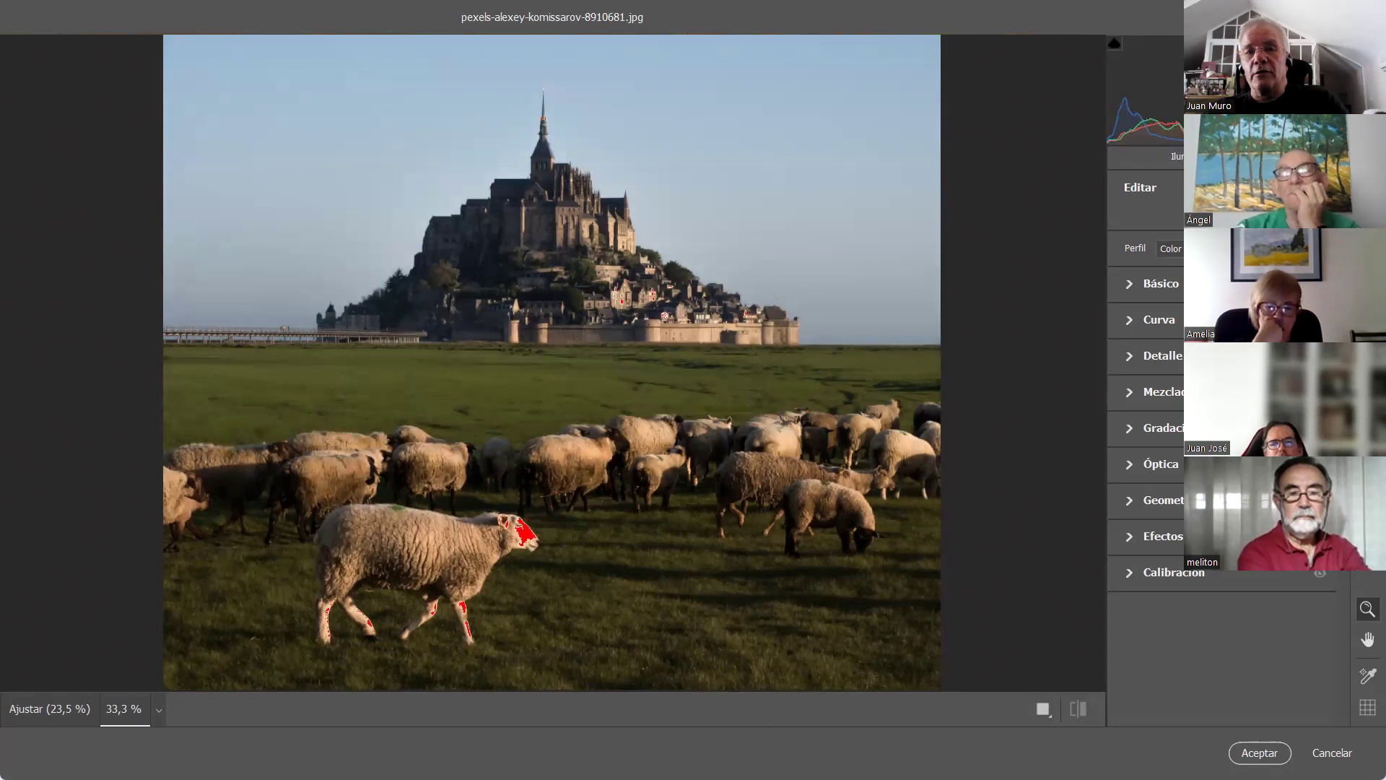
key("o")
key("p")
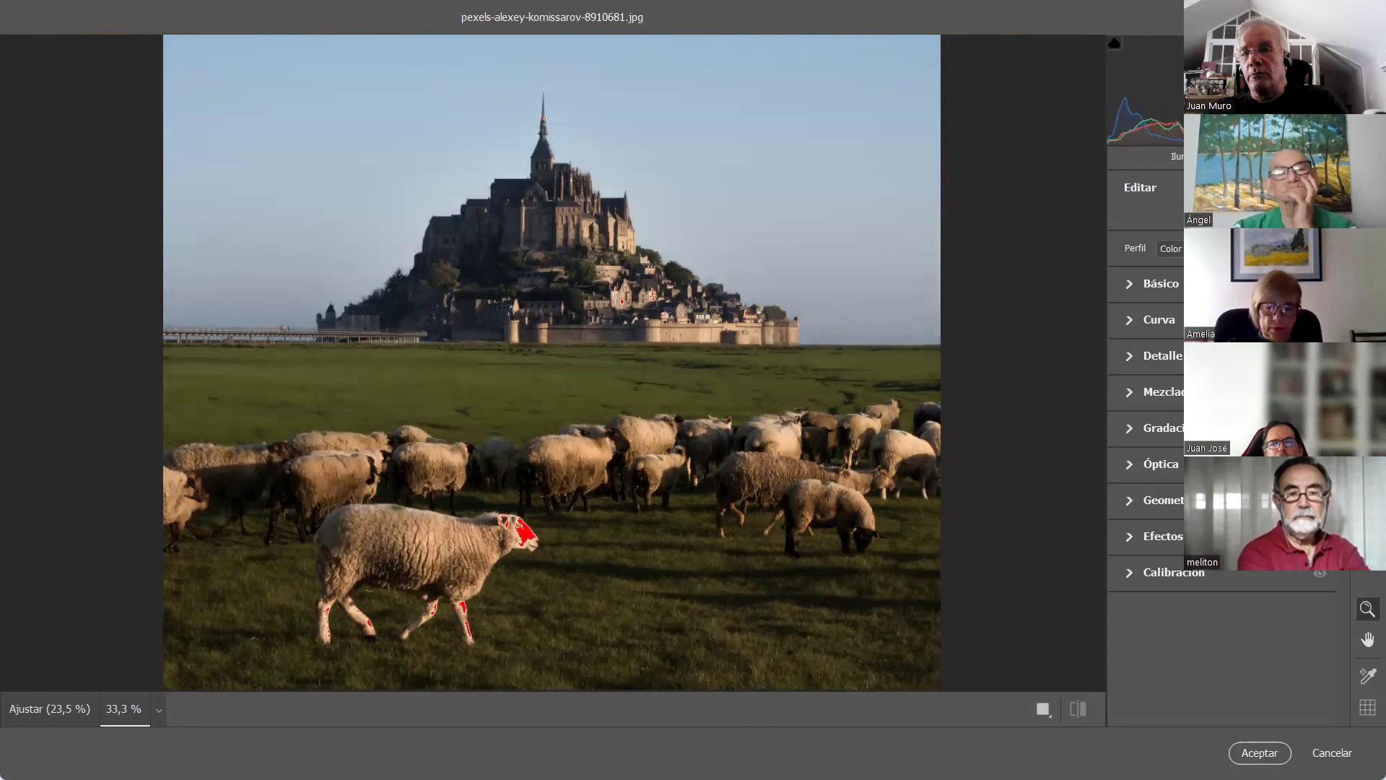
key("p")
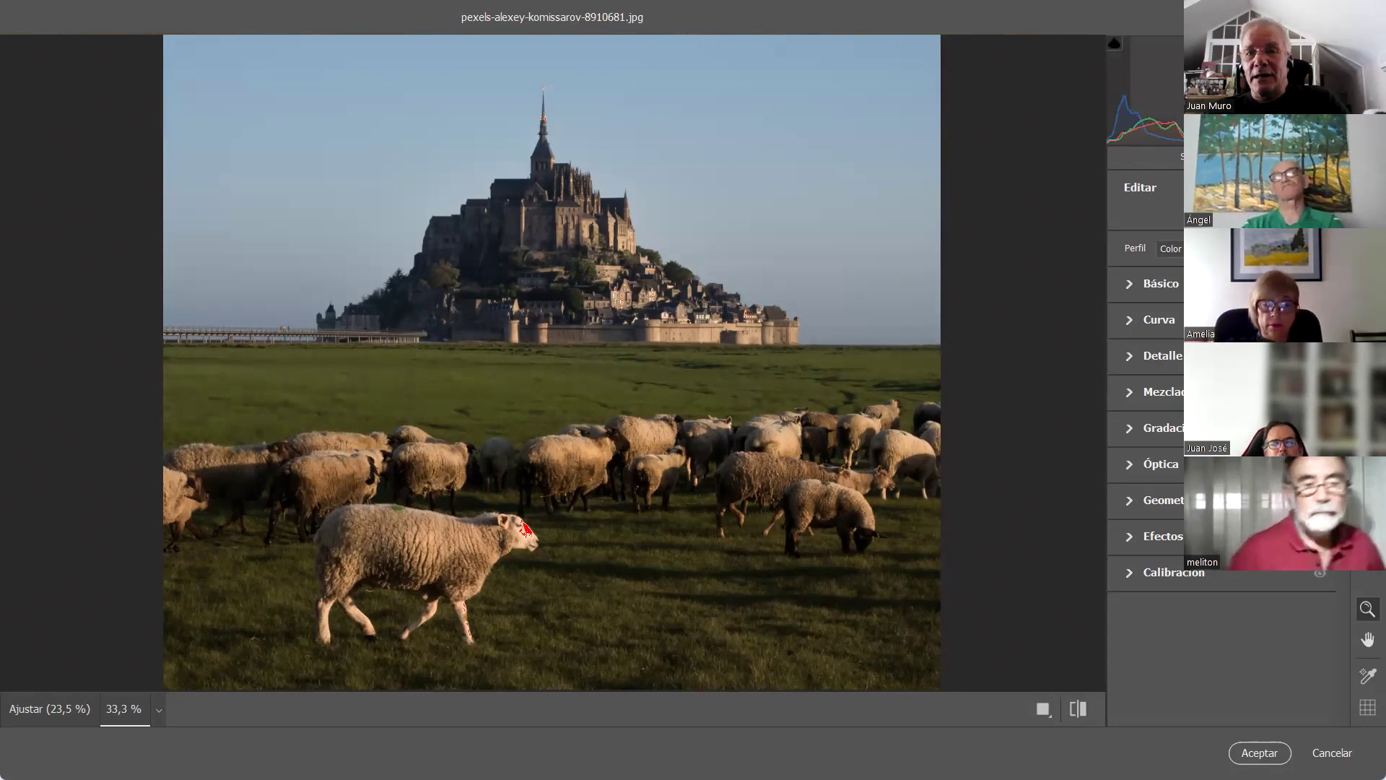
Compare the photo with and without the automatic tone adjustment, keeping the brightened version
key("ctrl+u")
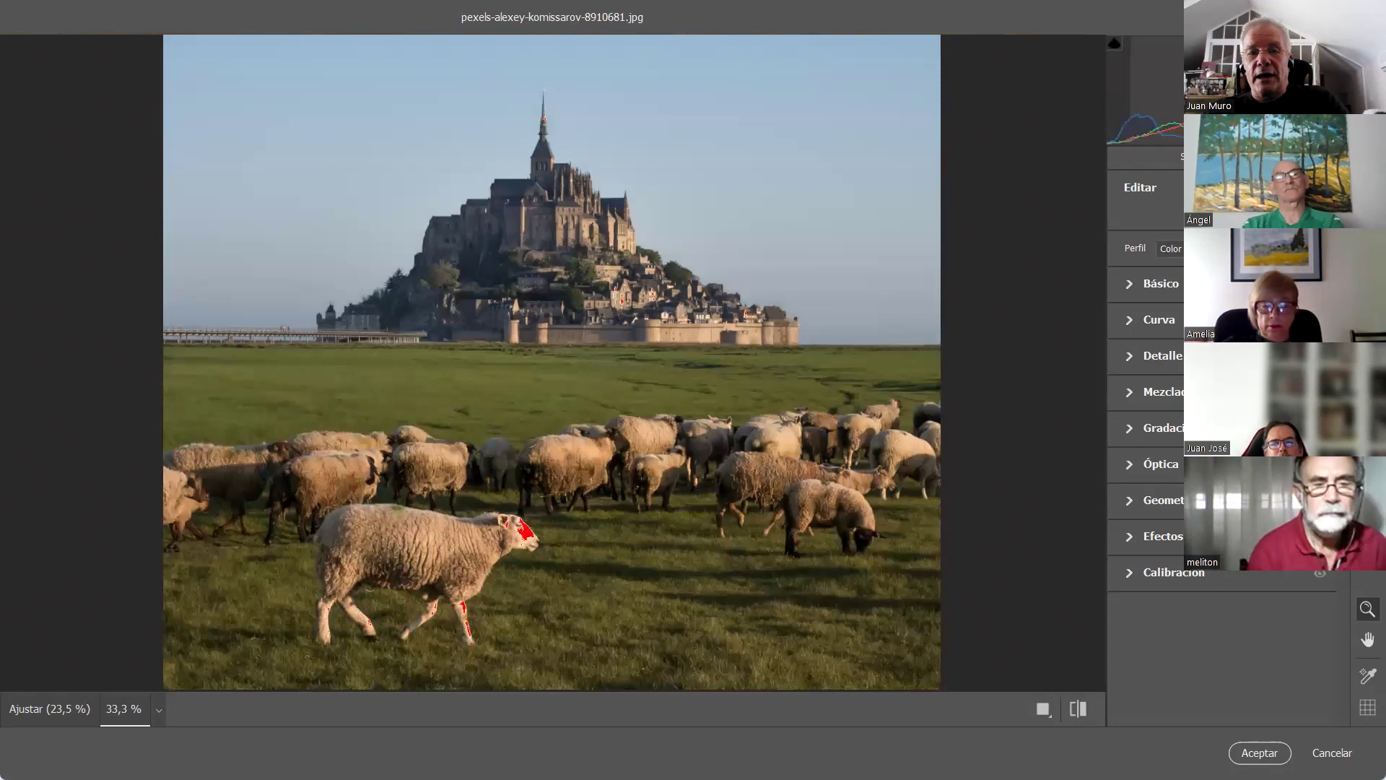
key("ctrl+z")
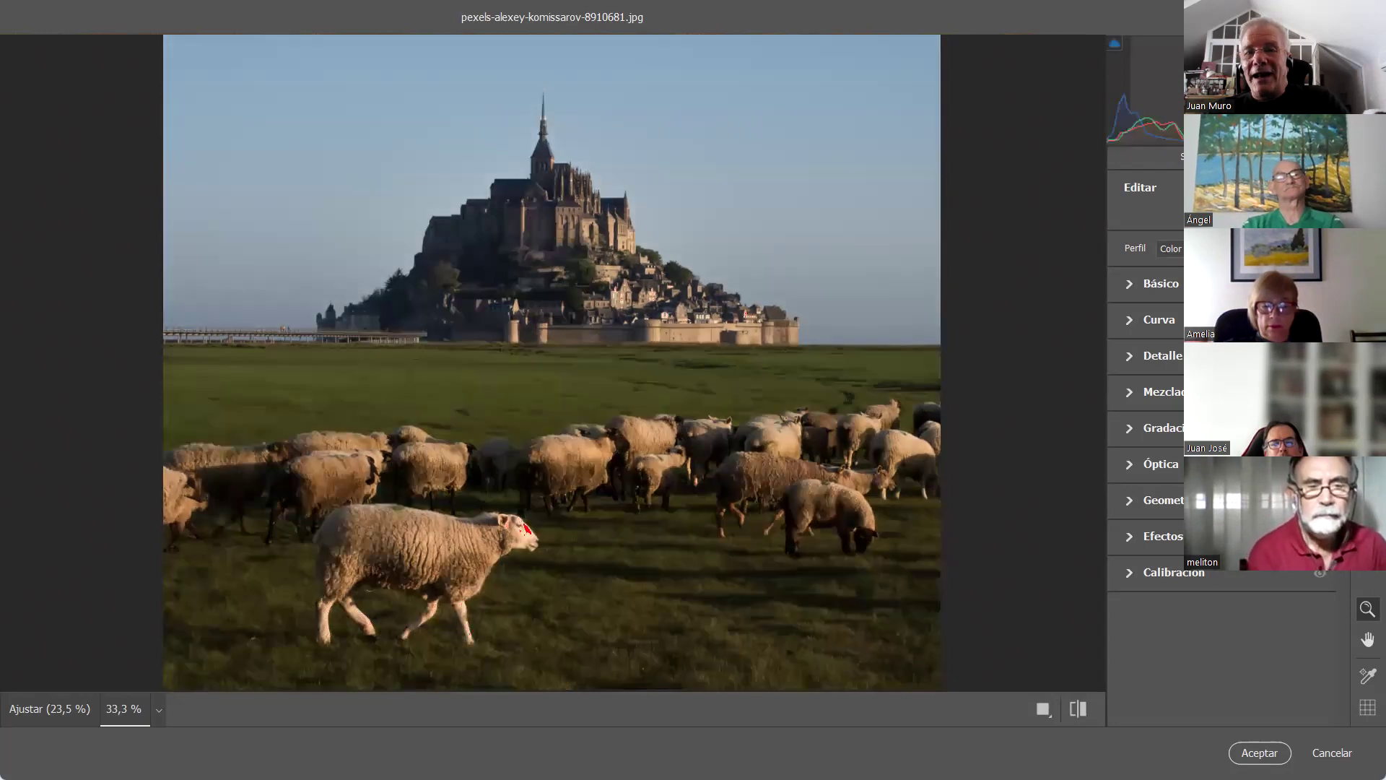
key("ctrl+u")
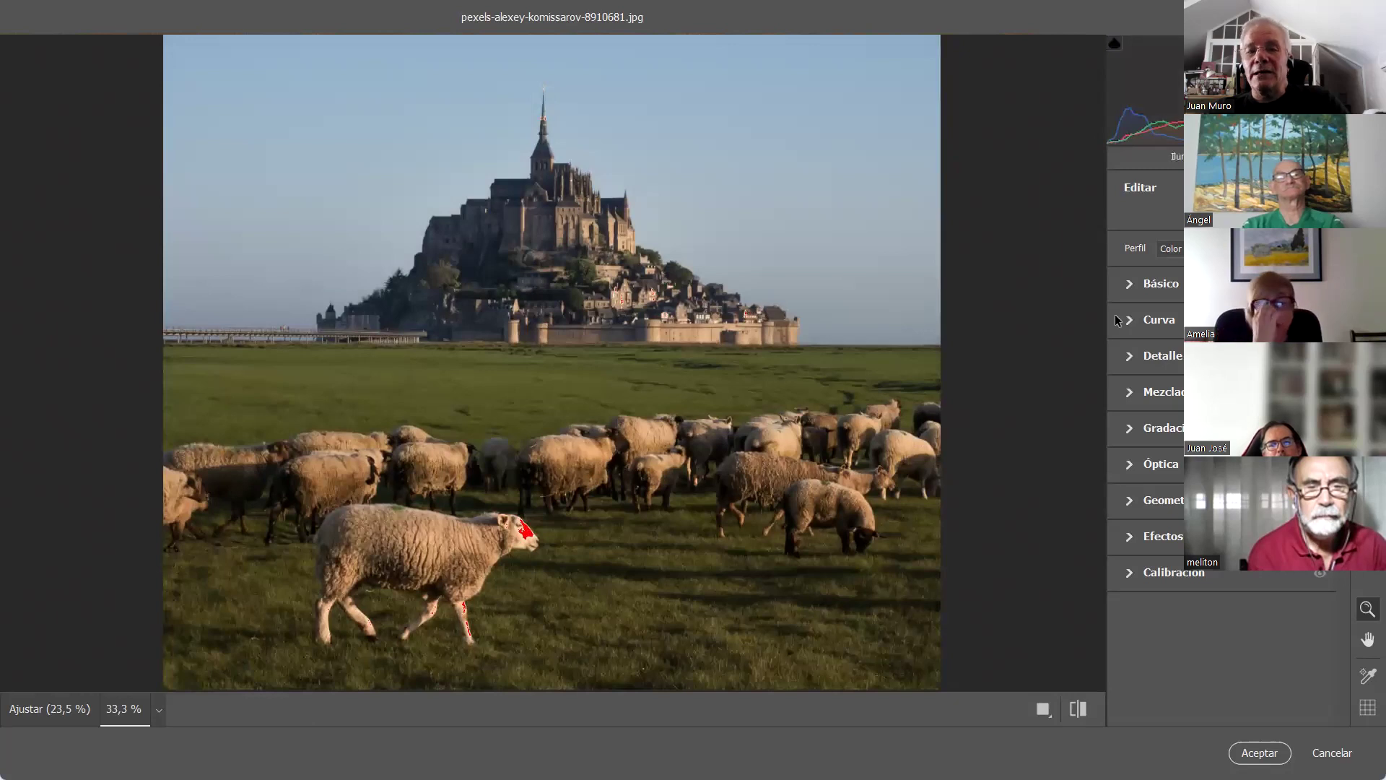
Examine the clipped highlights on the foreground sheep's face up close, with and without the clipping warning
left_click(521, 535, "alt")
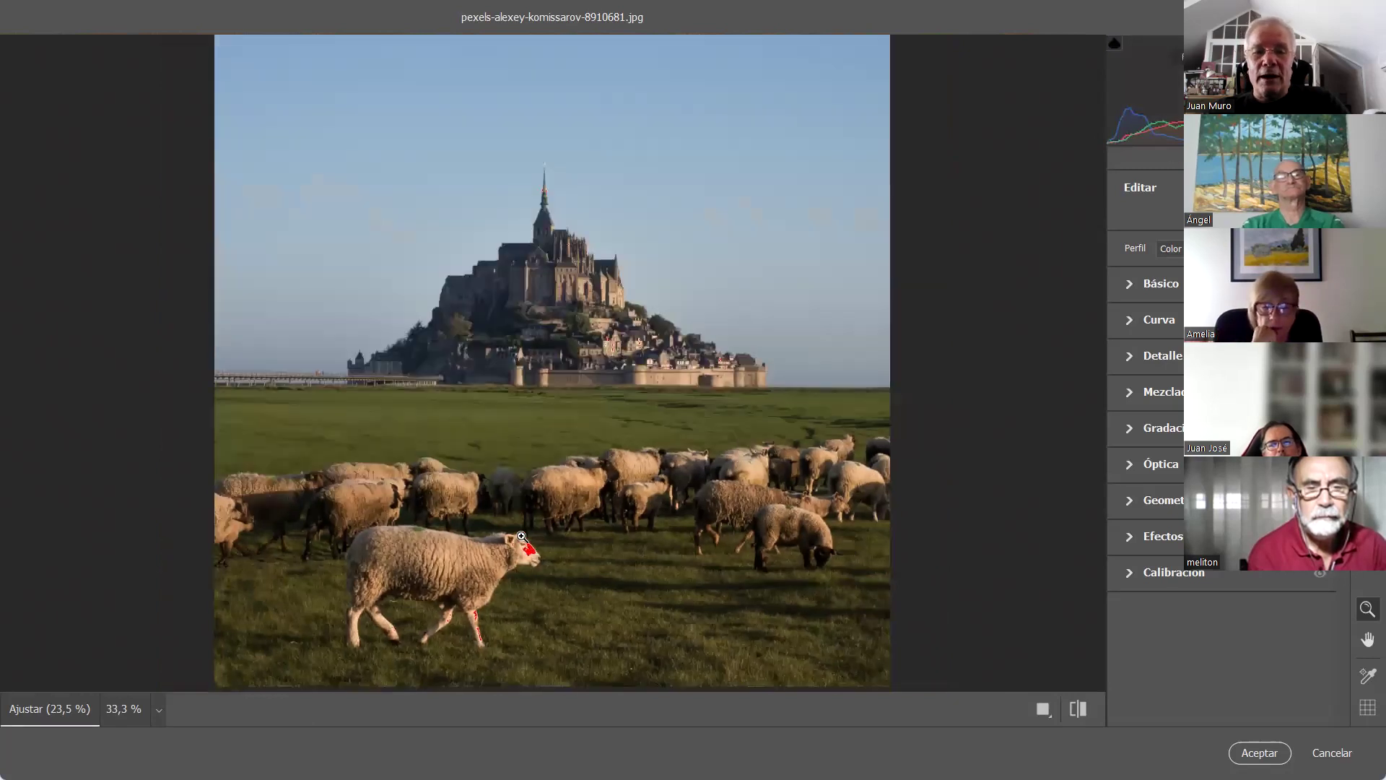
left_click_drag(532, 568, 722, 339)
key("space")
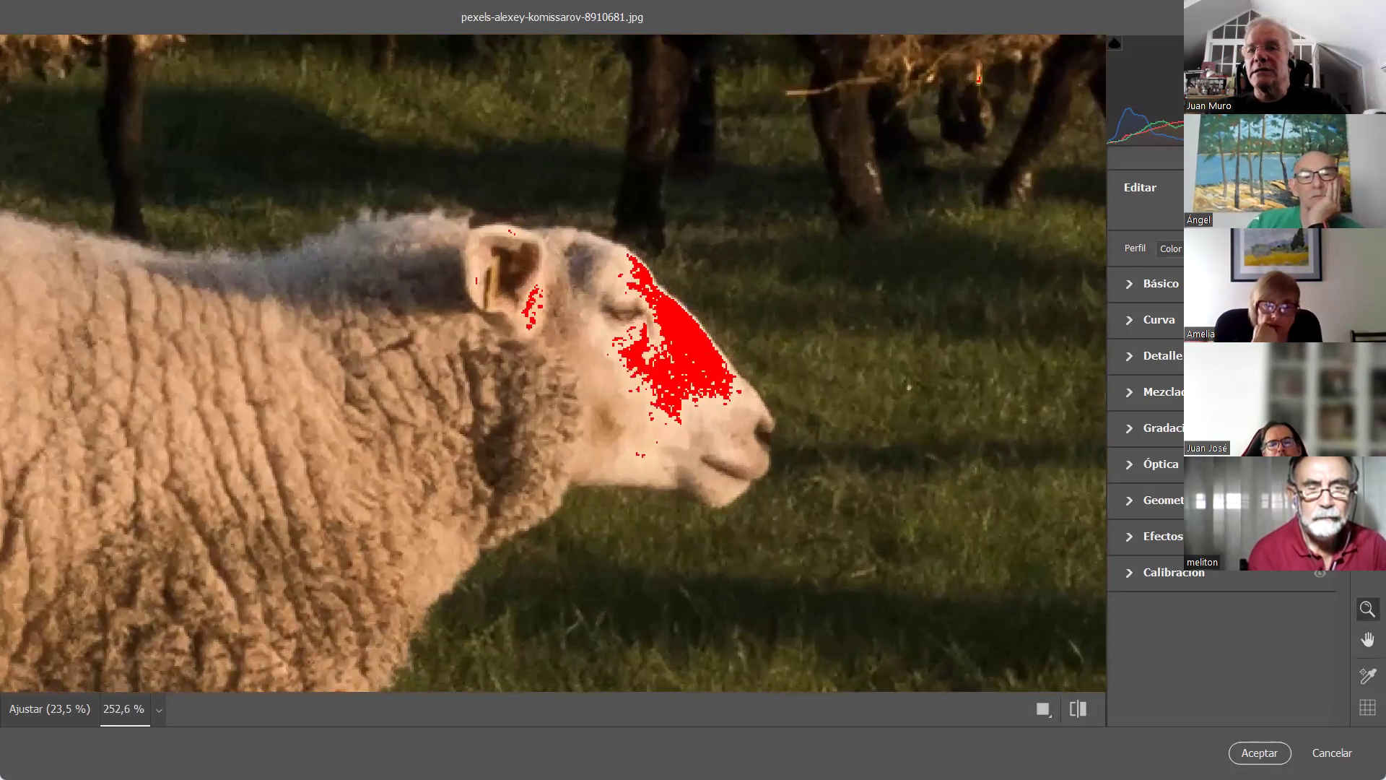
key("o")
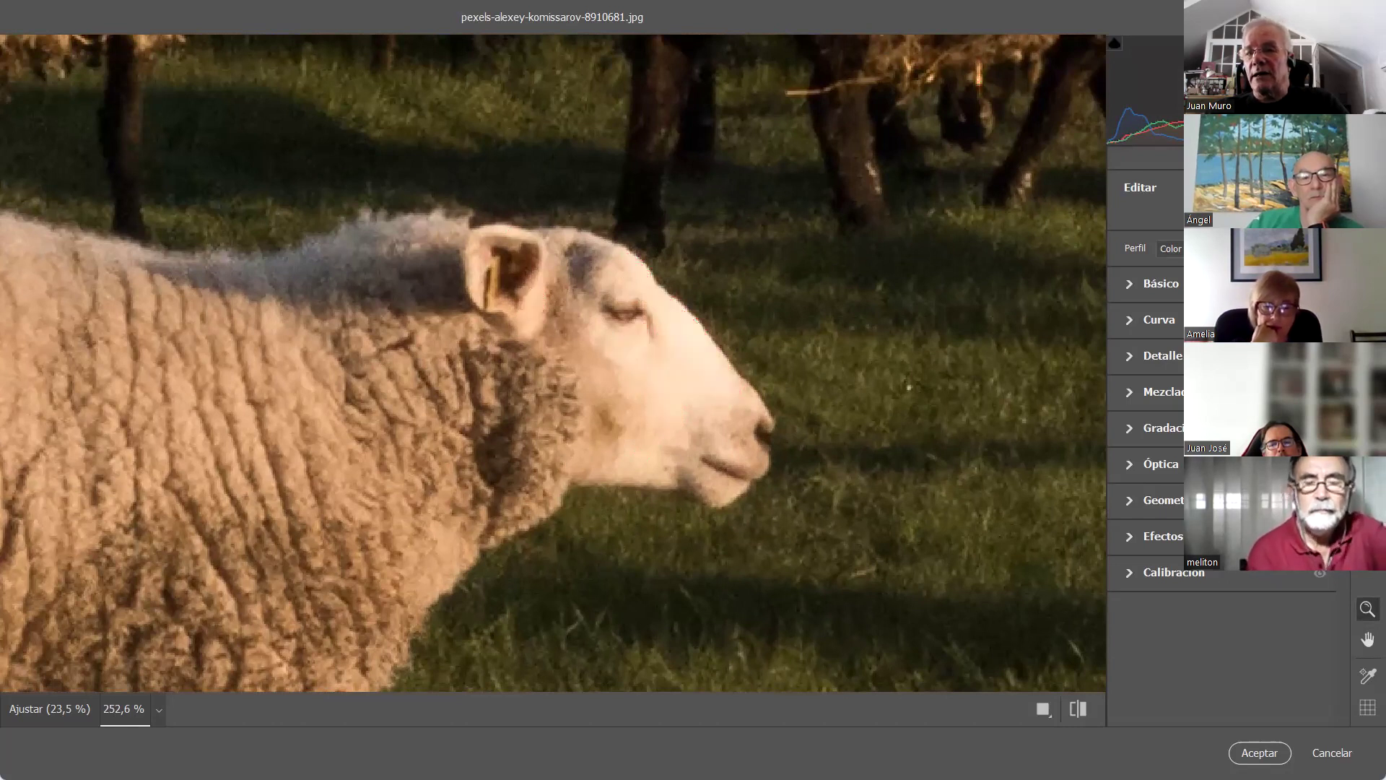
left_click(834, 389, "alt")
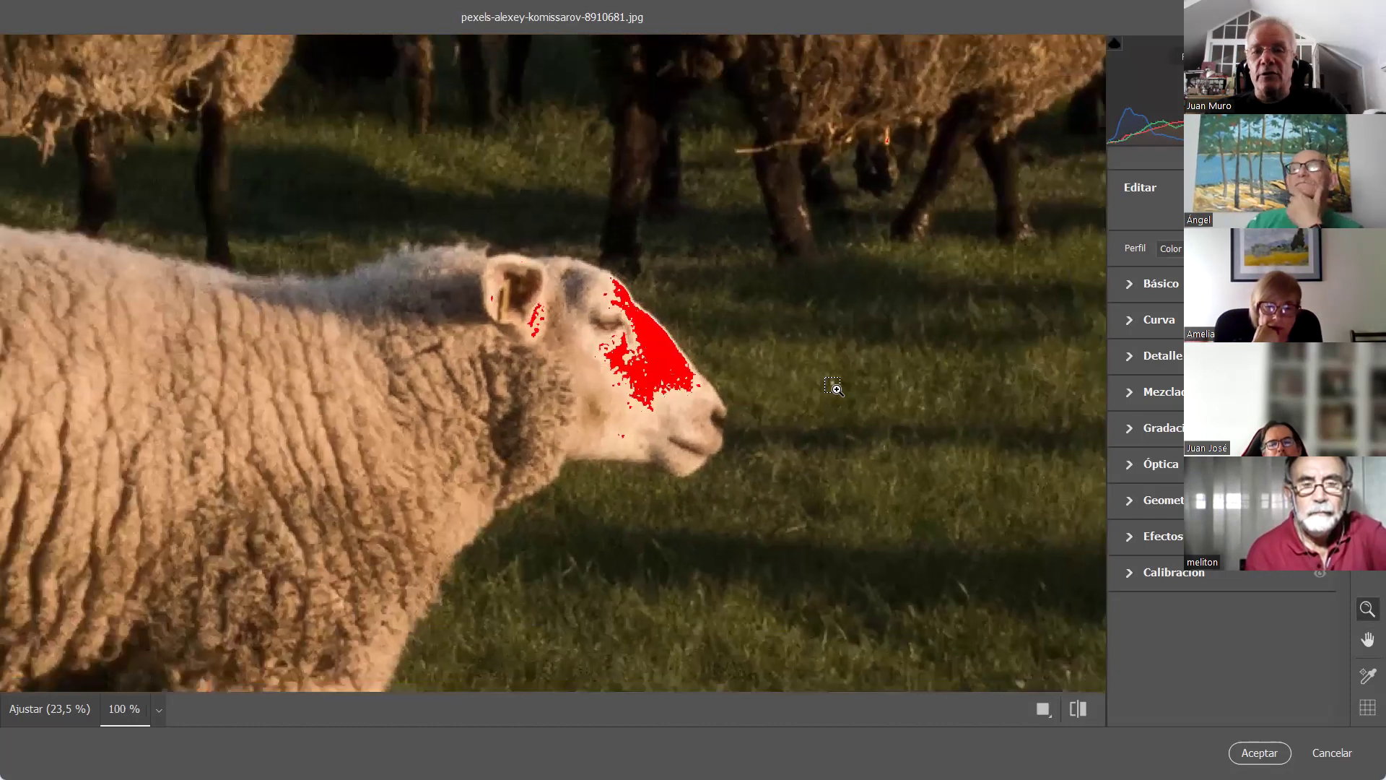
left_click(836, 390, "alt")
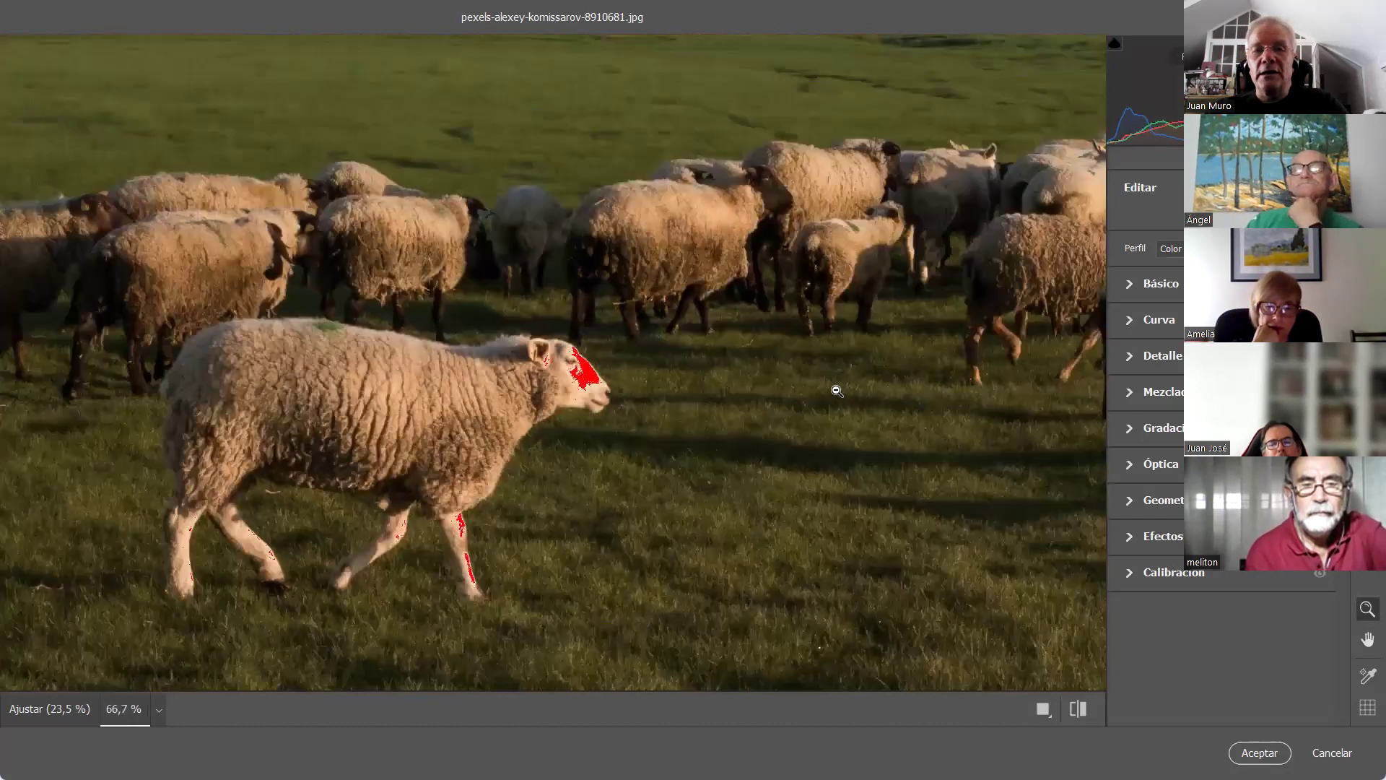
left_click(933, 472, "alt")
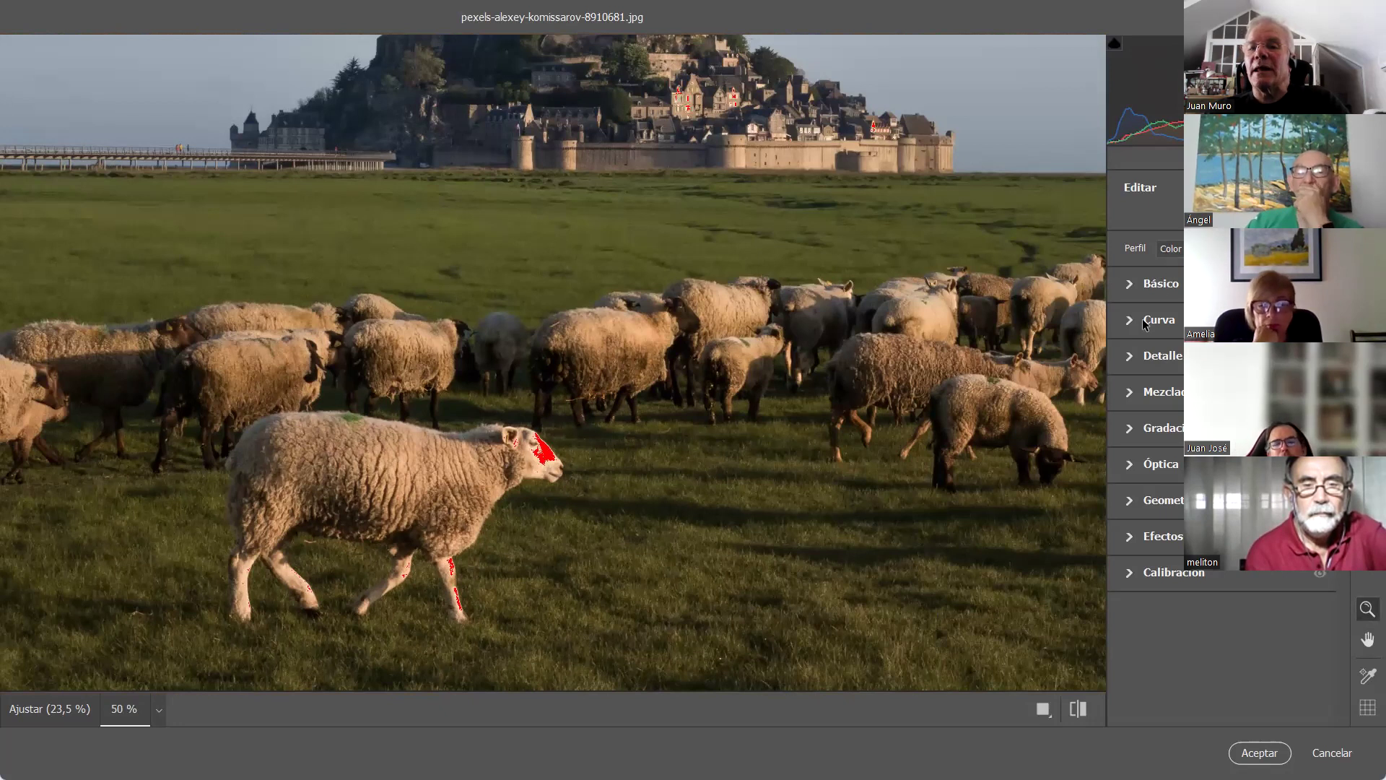
Expand the Basic adjustments, review the photo and accept the Camera Raw edit
left_click(1131, 284)
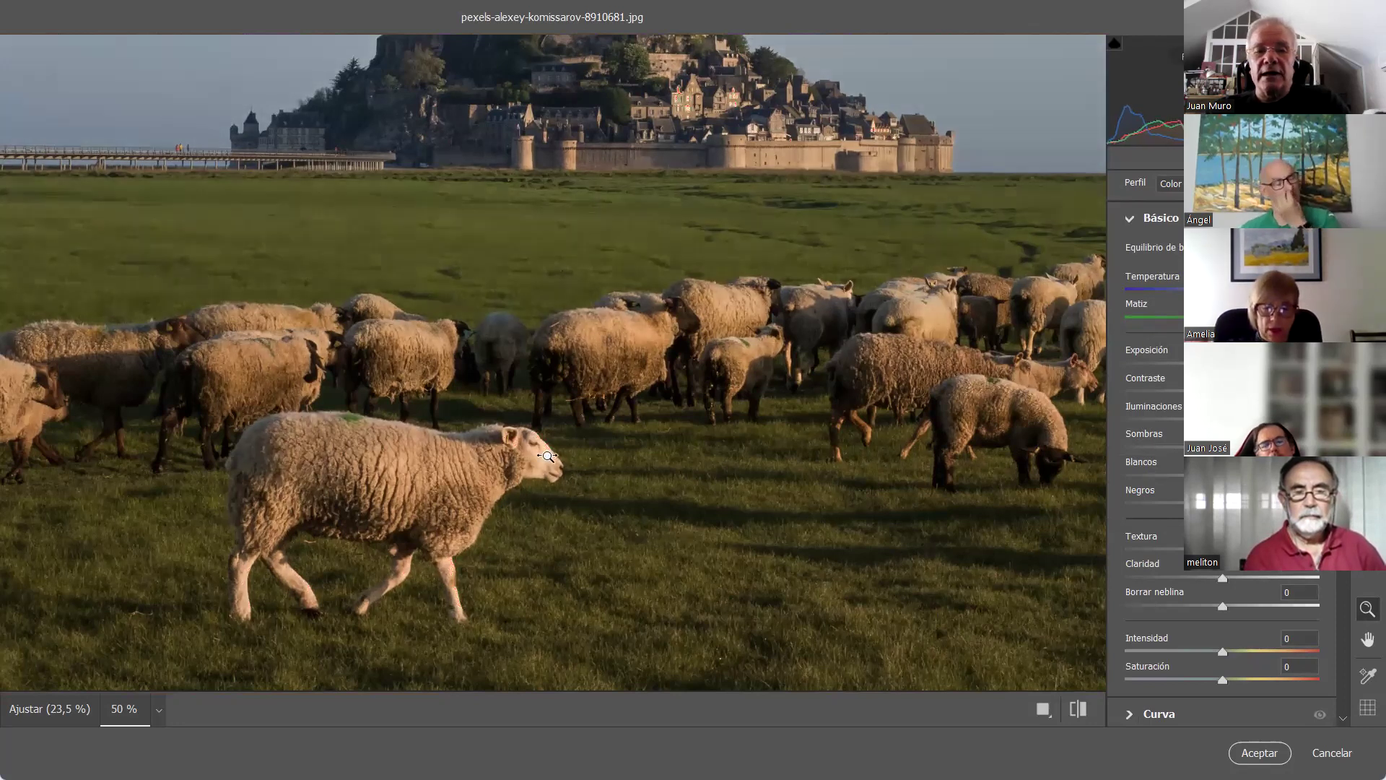
left_click_drag(547, 456, 509, 452)
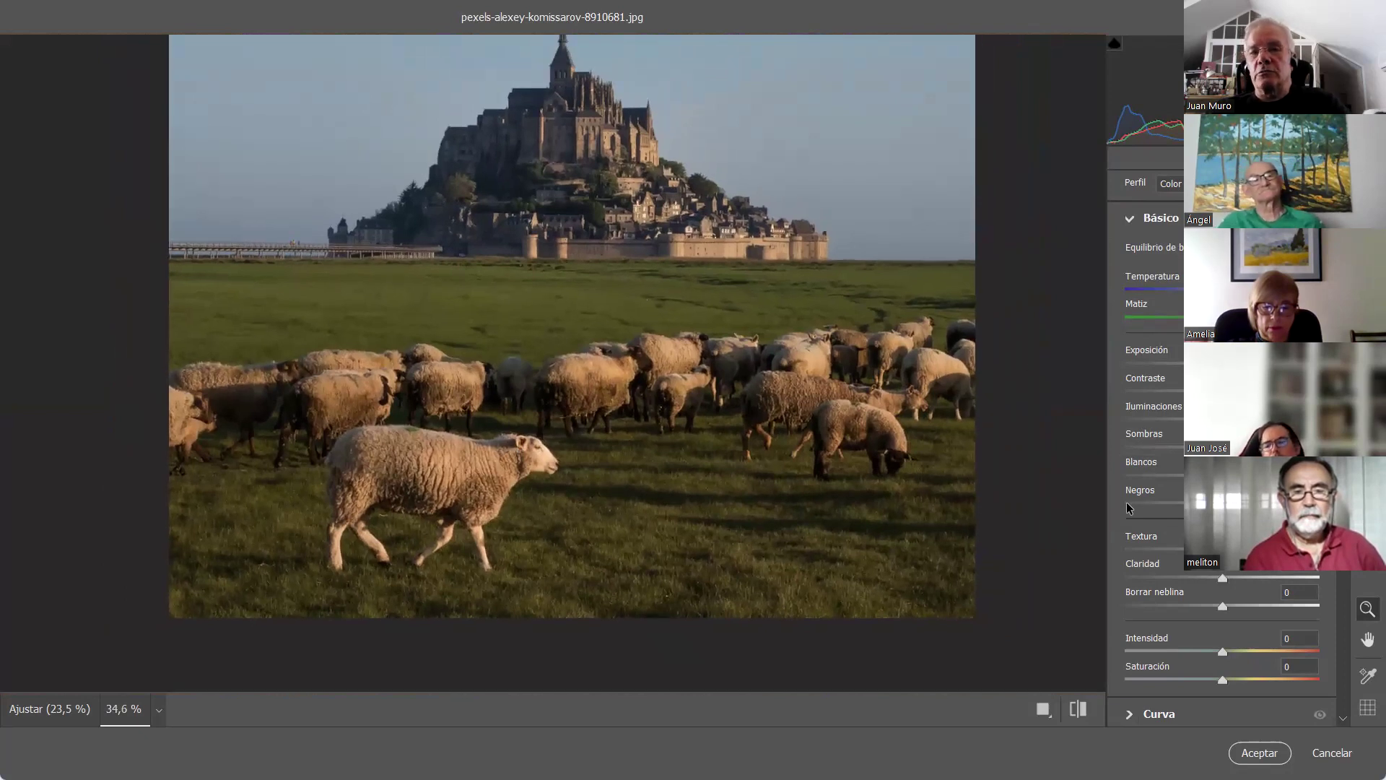
key("space")
left_click_drag(636, 369, 775, 513)
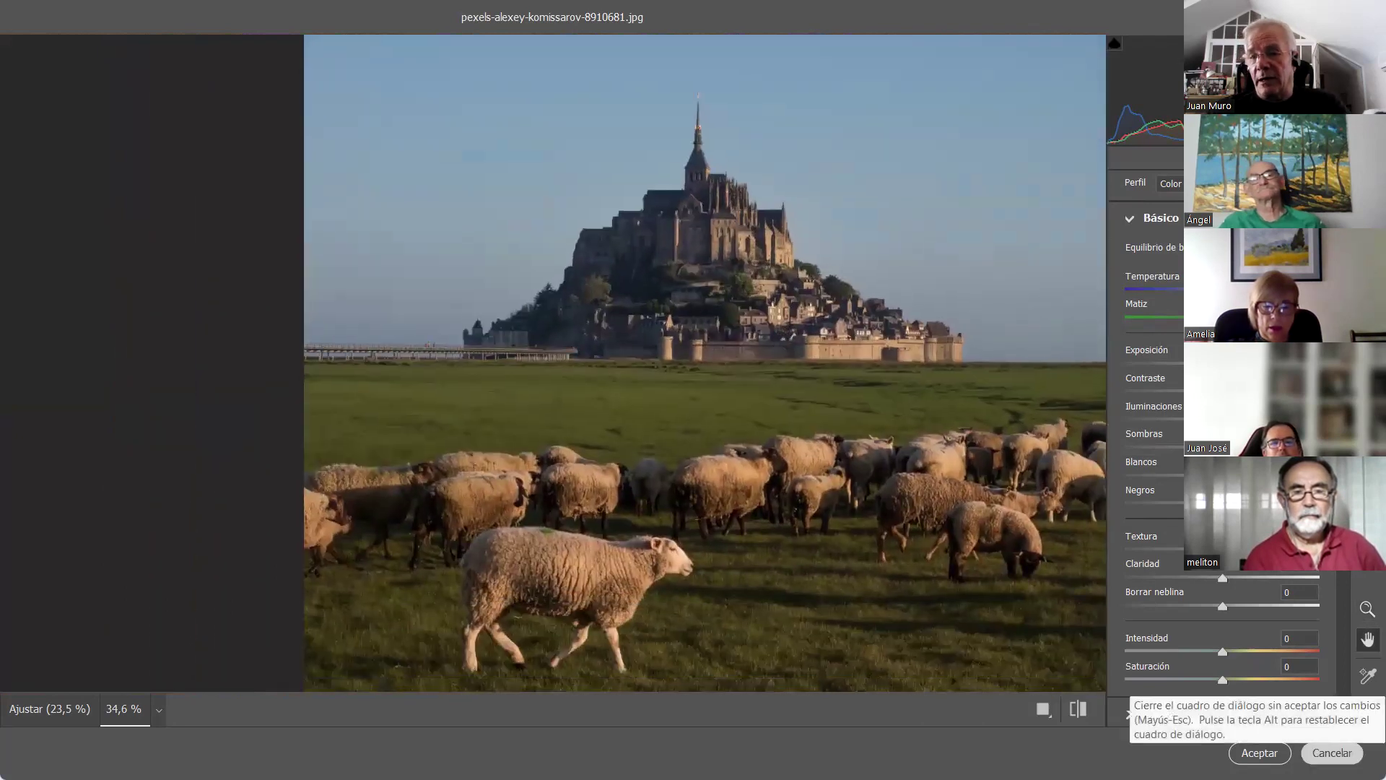
left_click(1259, 752)
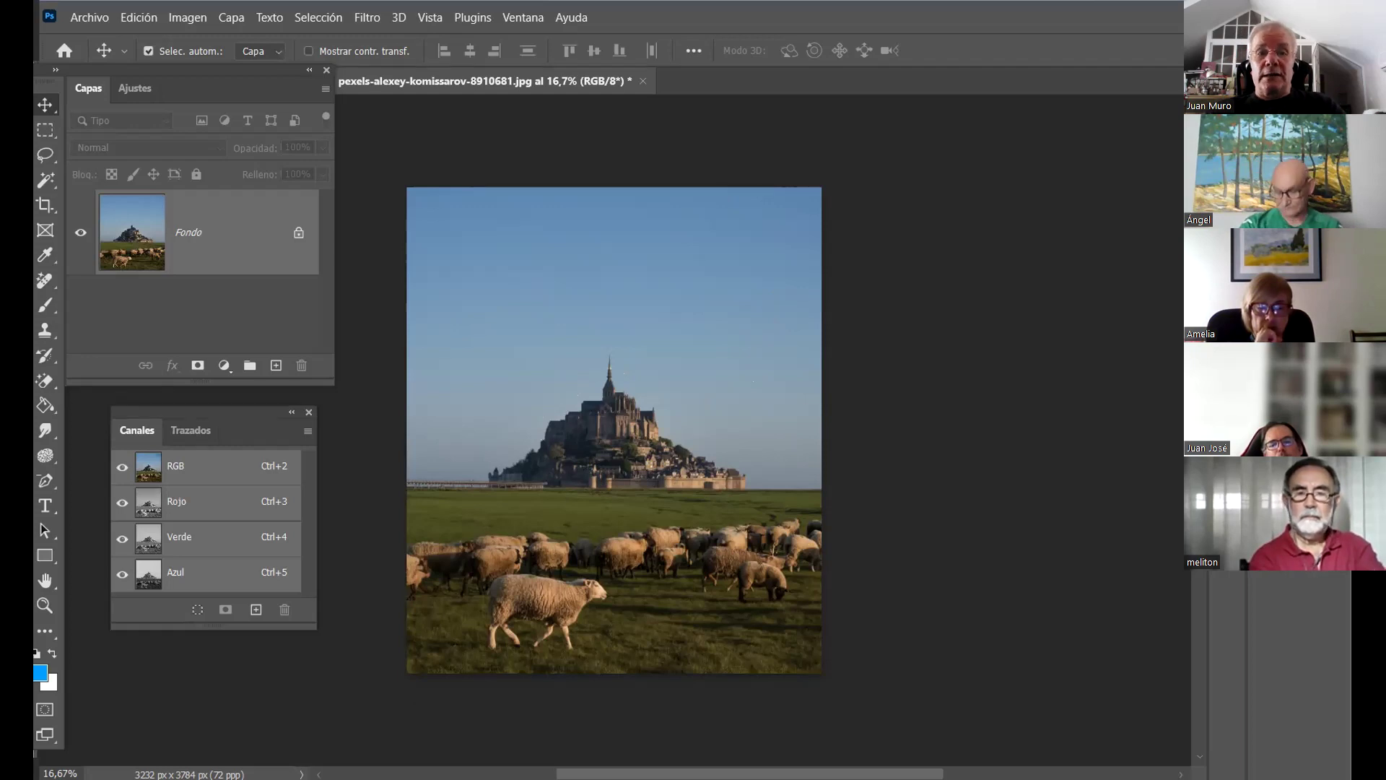
Switch to Word and read the composition and film grain points in Fotos cinematográficas.docx
key("alt+Tab")
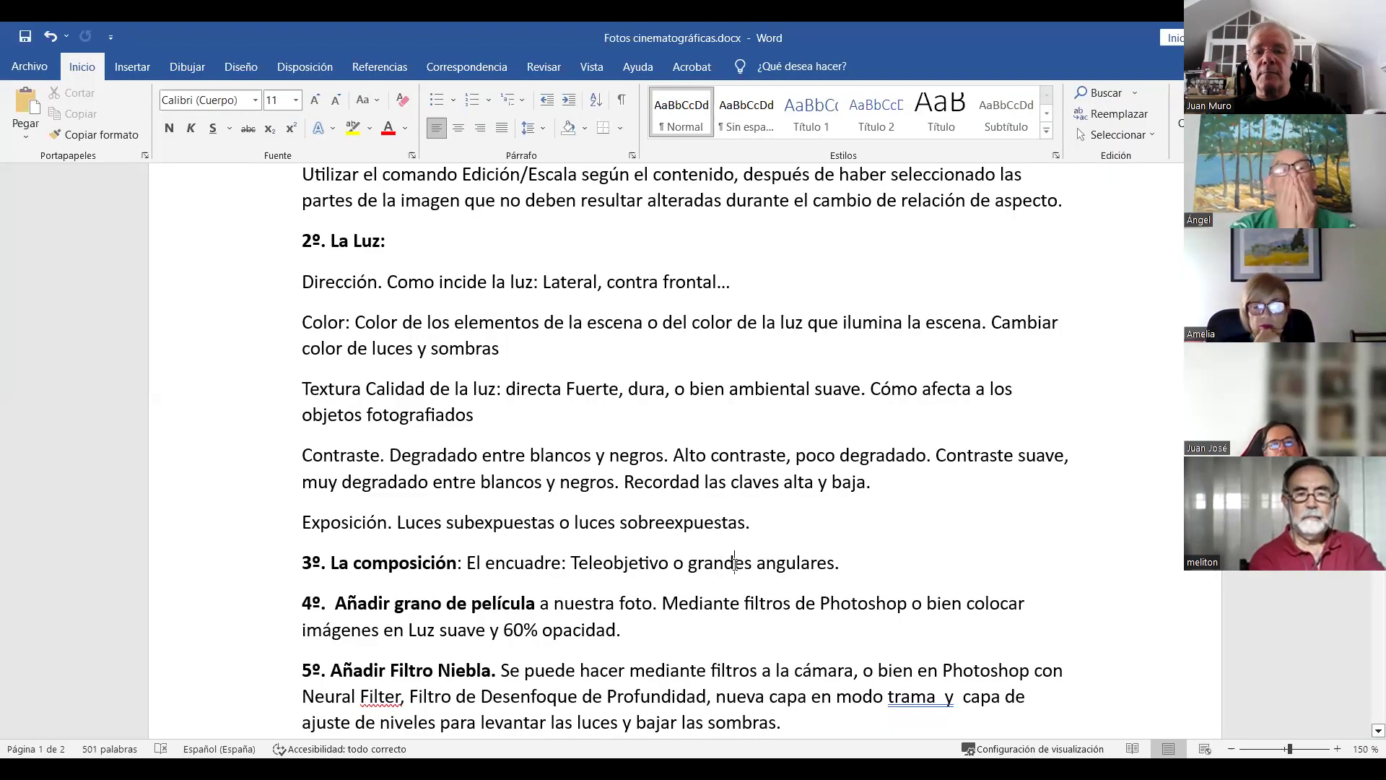
scroll(734, 562, "down", 3)
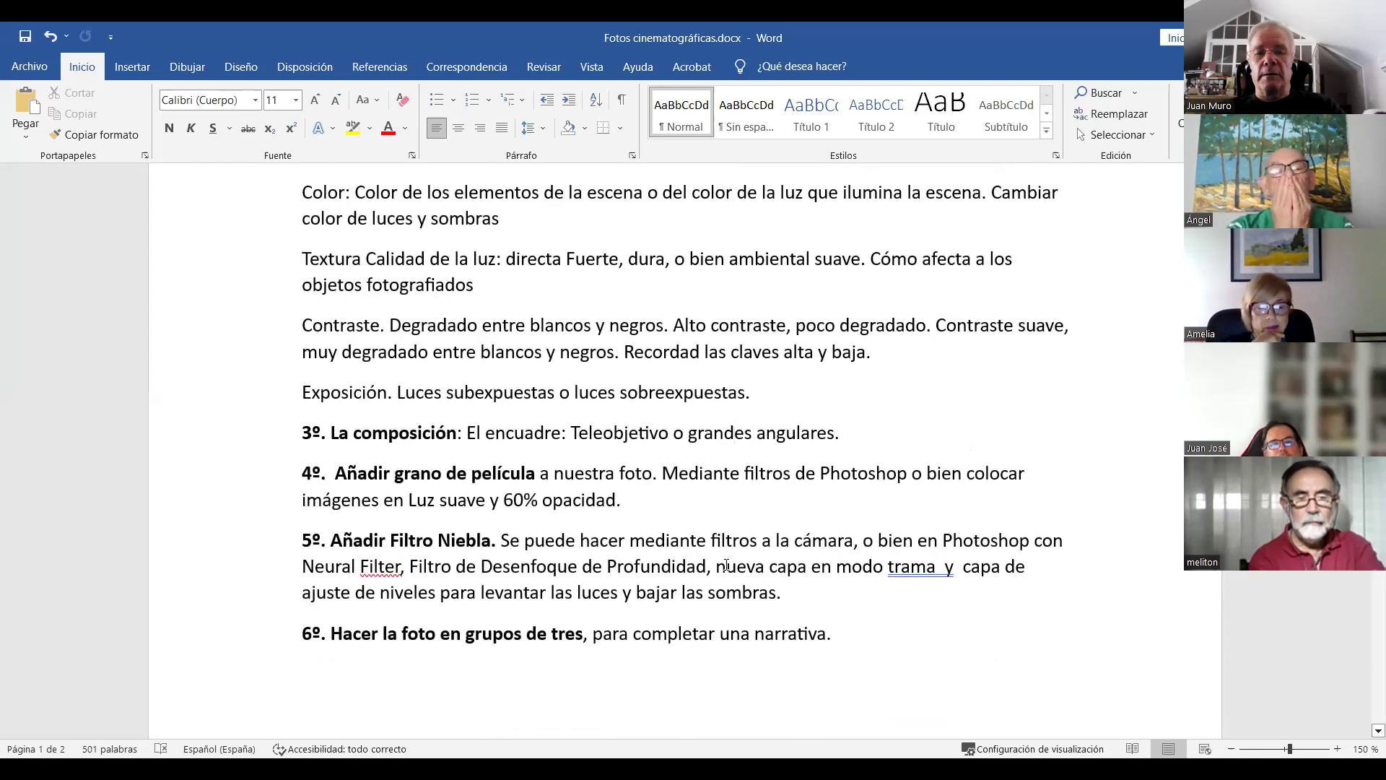
left_click(523, 446)
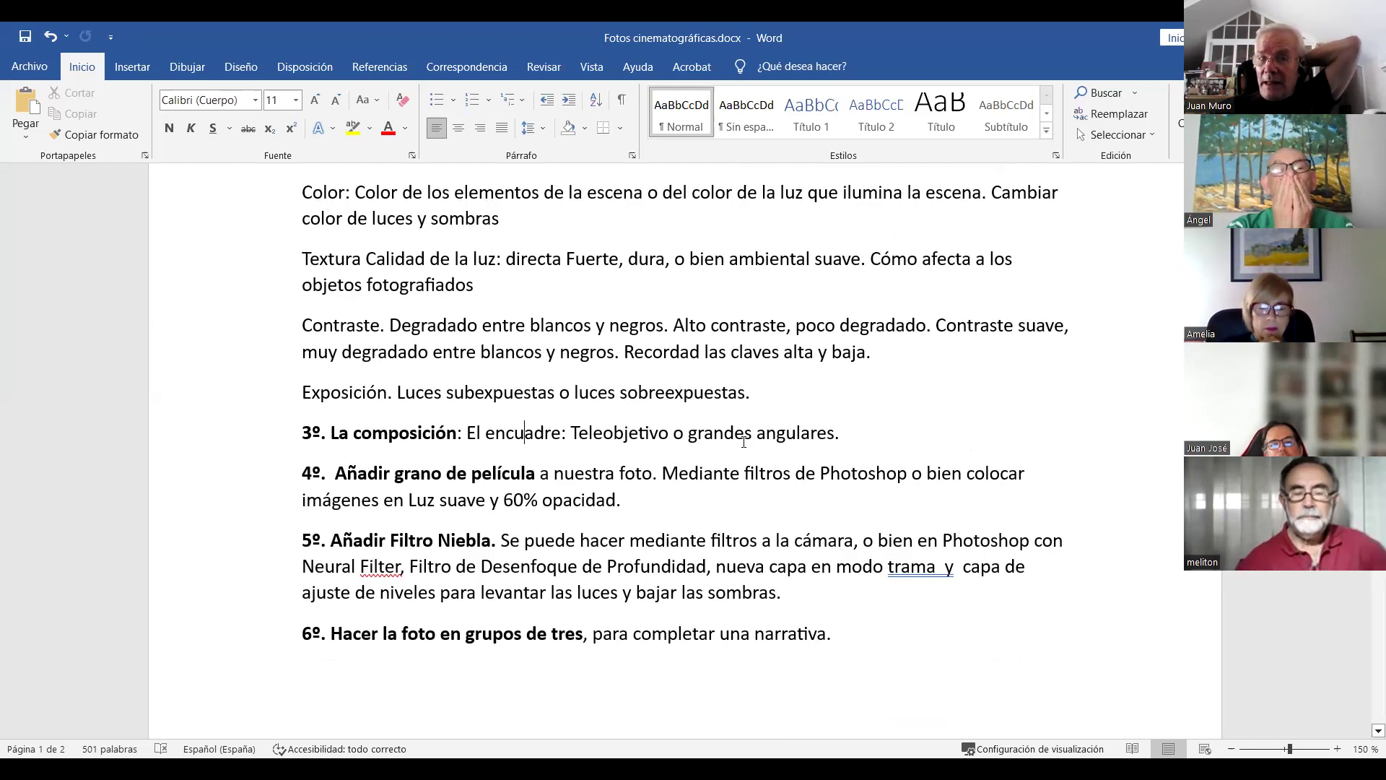
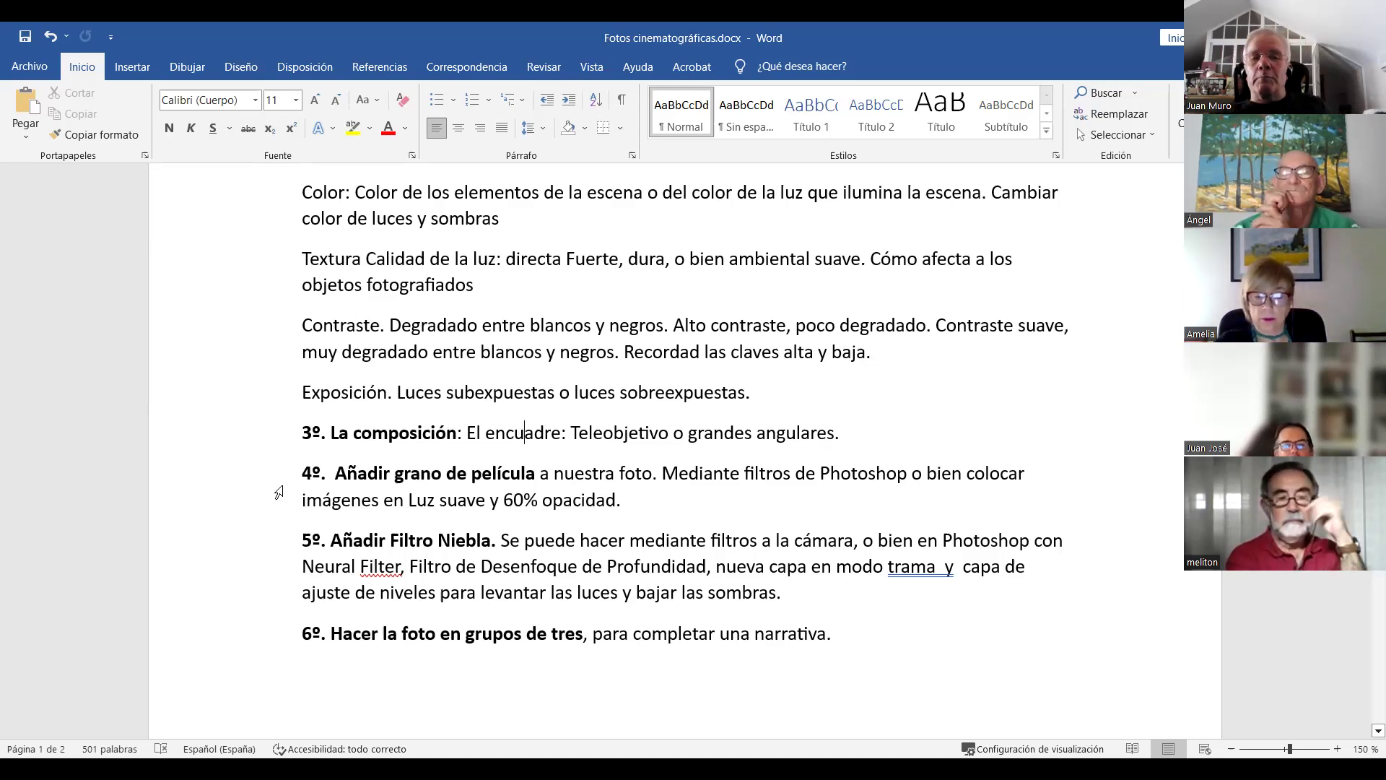
left_click_drag(449, 476, 495, 482)
left_click(493, 477)
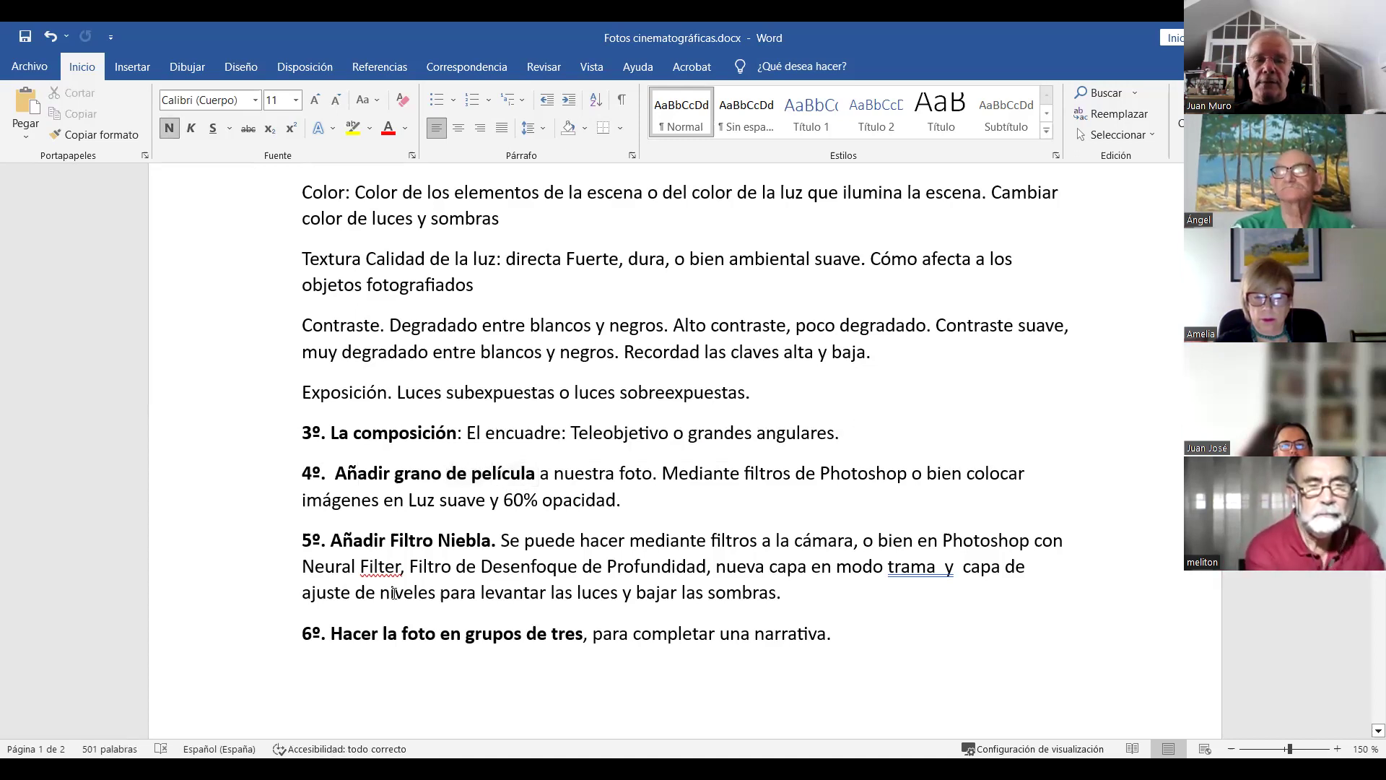
left_click(464, 473)
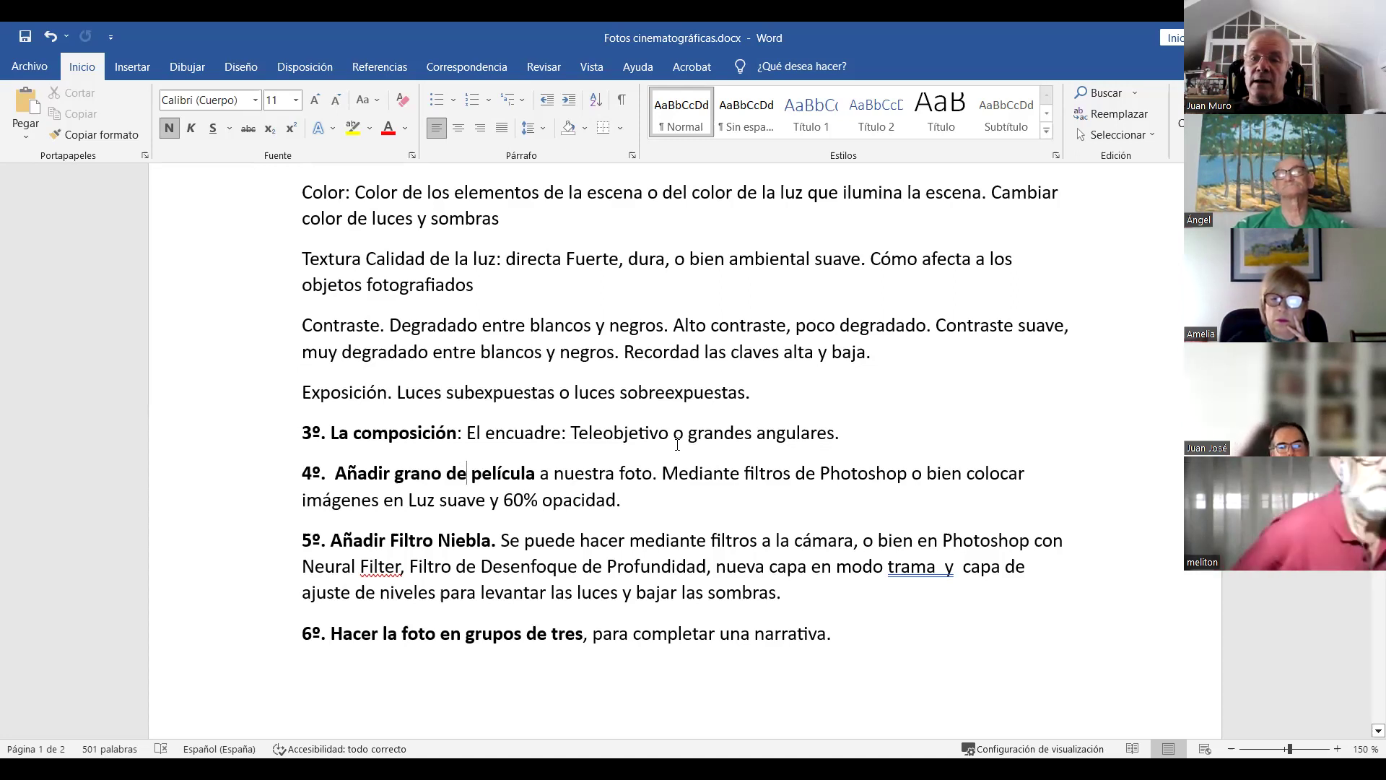
Switch to the browser, look through the Pexels gallery and open the photo of the woman in a pink floral dress
left_click(640, 352)
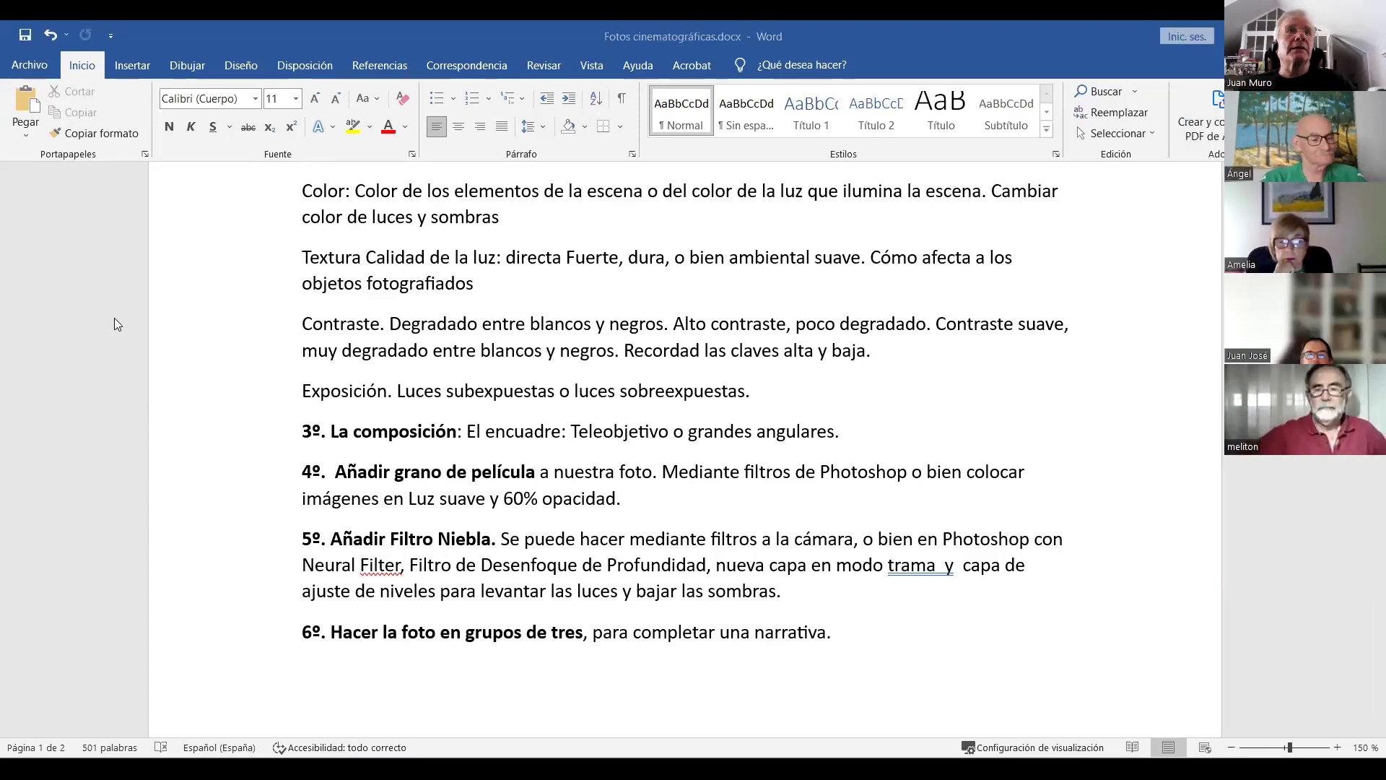
key("alt+Tab")
left_click(83, 308)
left_click(1296, 519)
scroll(895, 441, "down", 3)
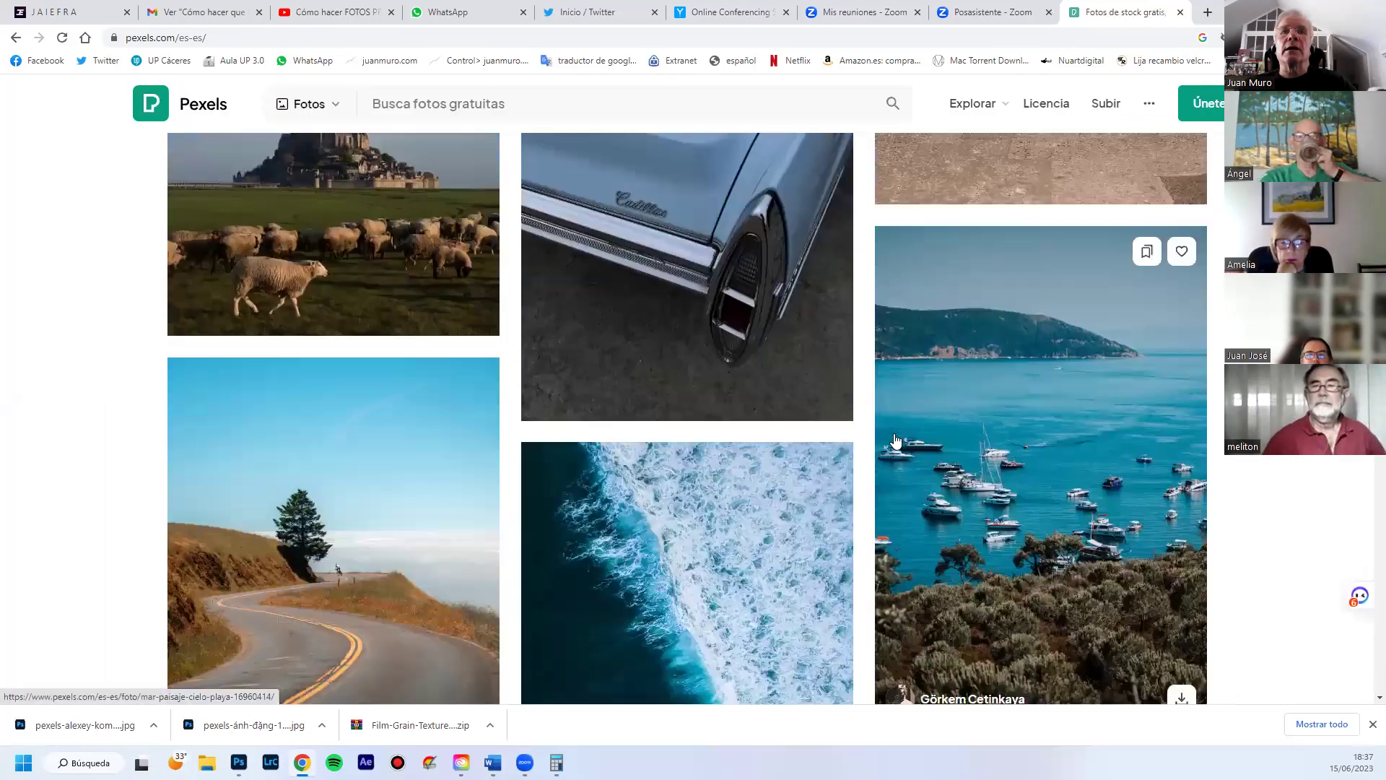
scroll(895, 443, "down", 5)
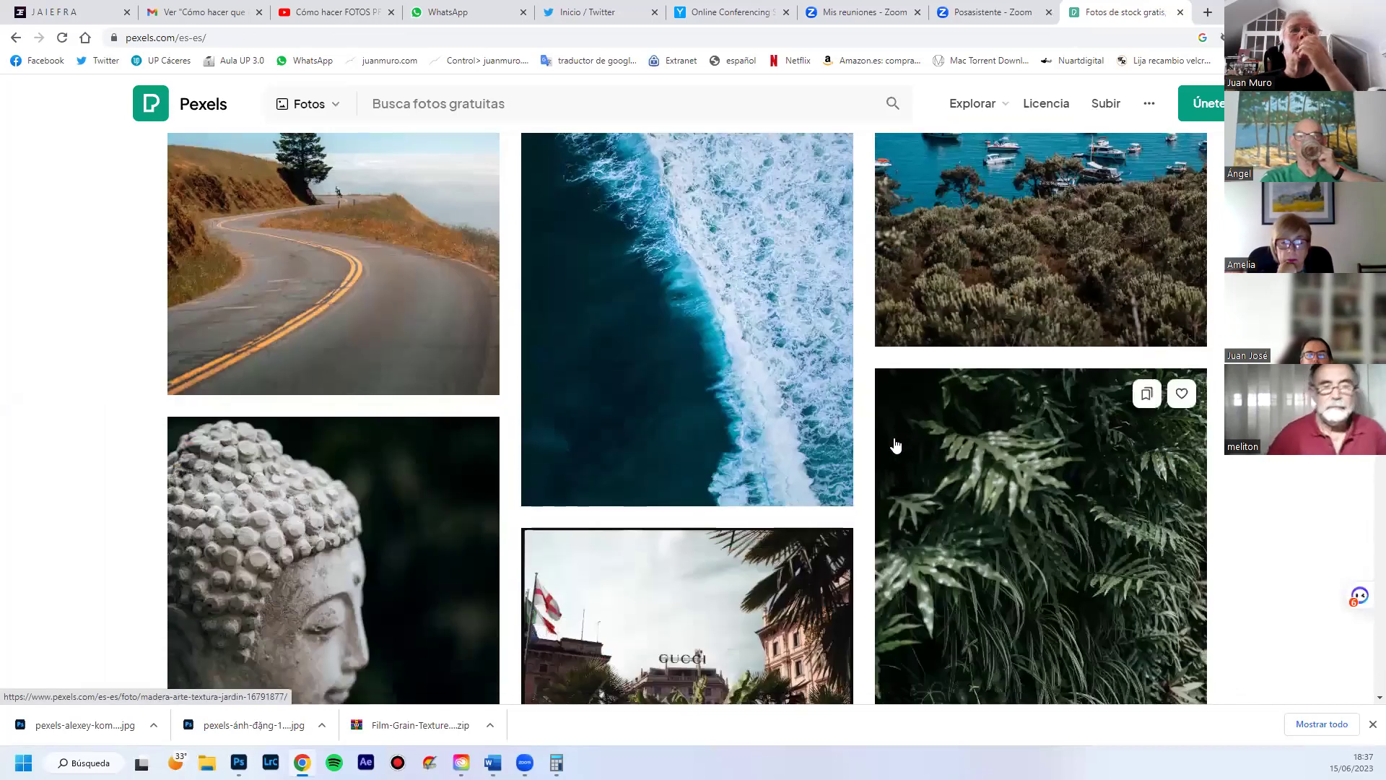
scroll(893, 455, "down", 10)
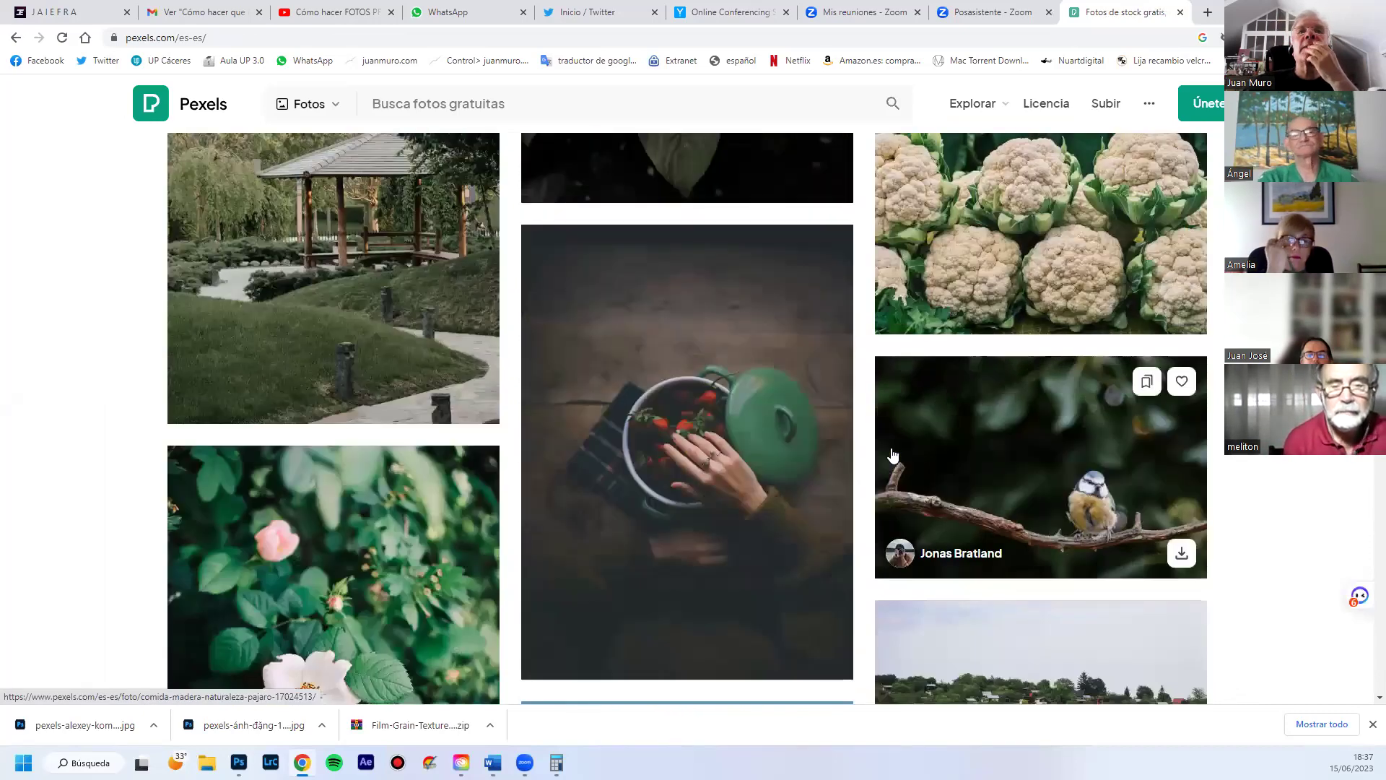
scroll(893, 455, "down", 5)
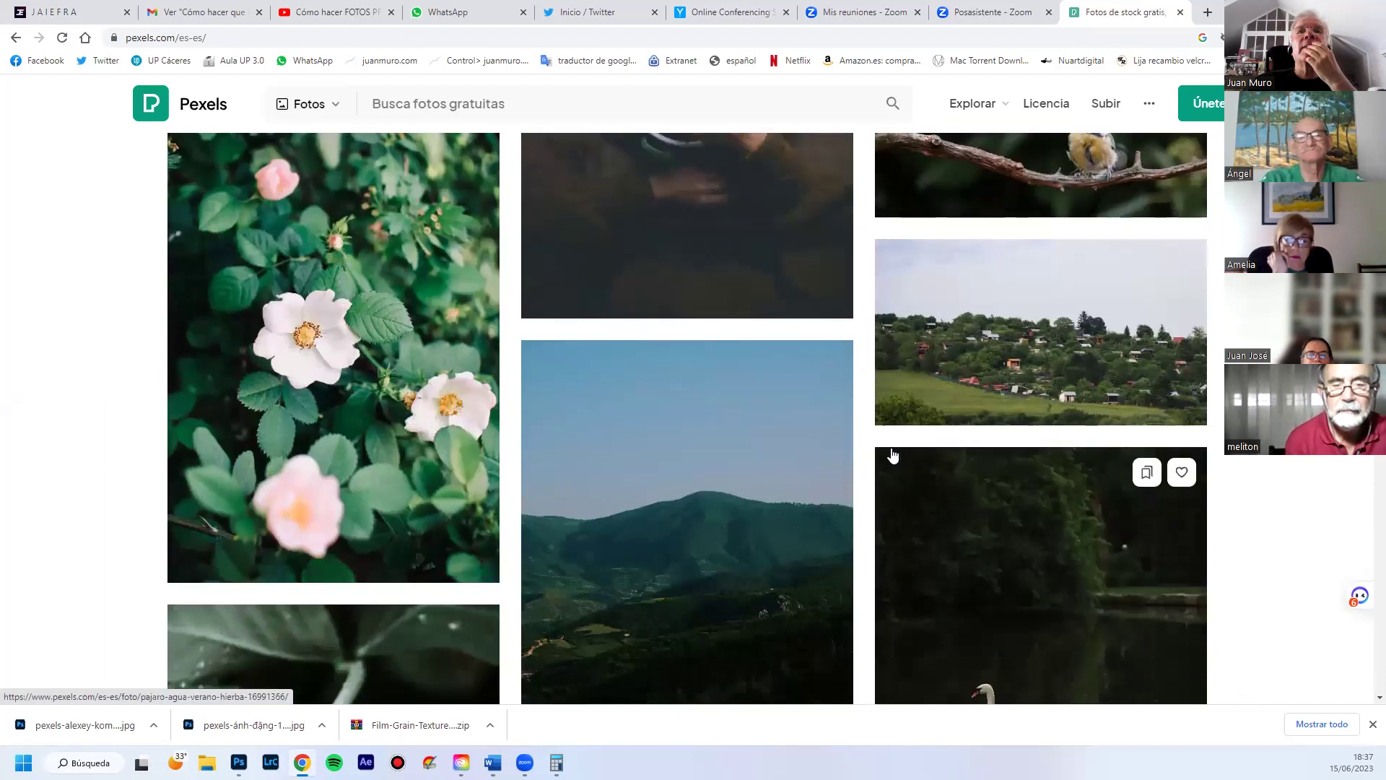
scroll(893, 455, "down", 8)
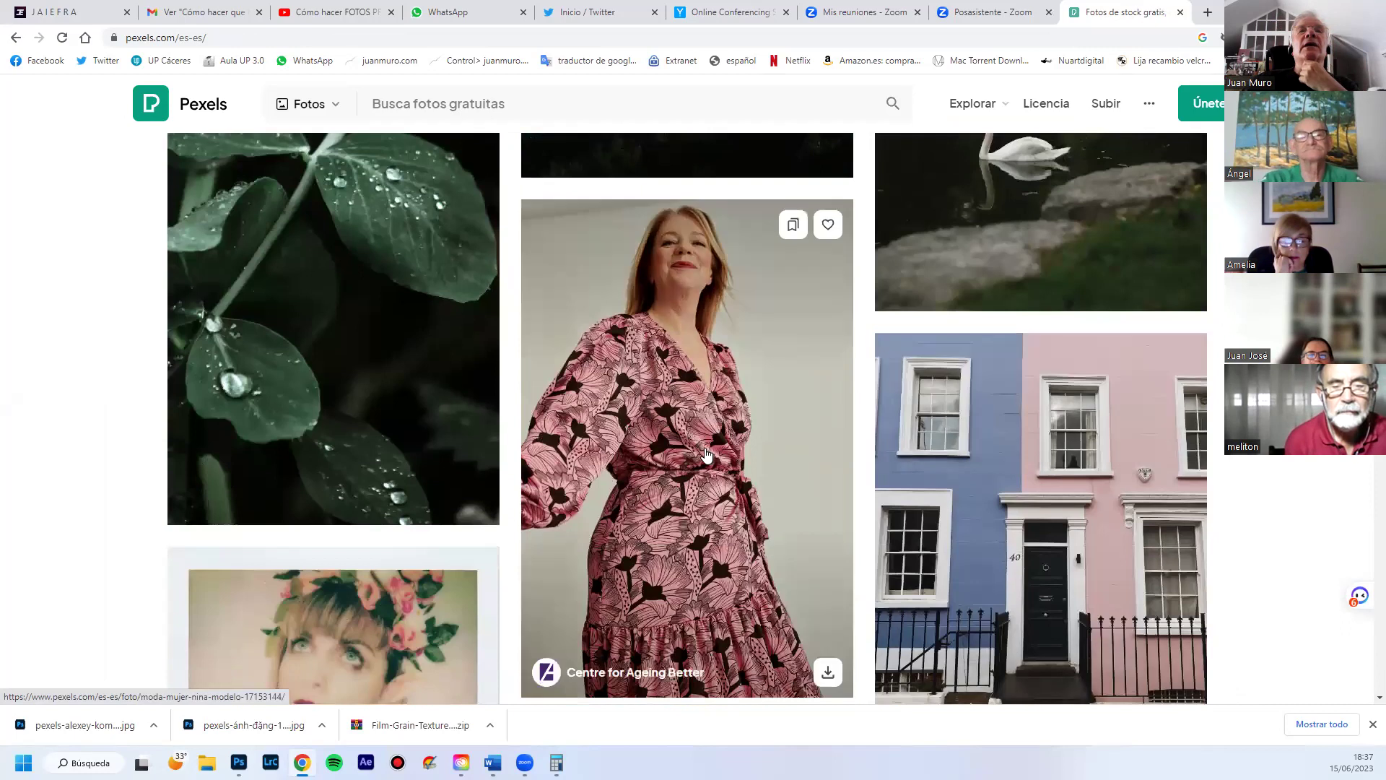
left_click(704, 369)
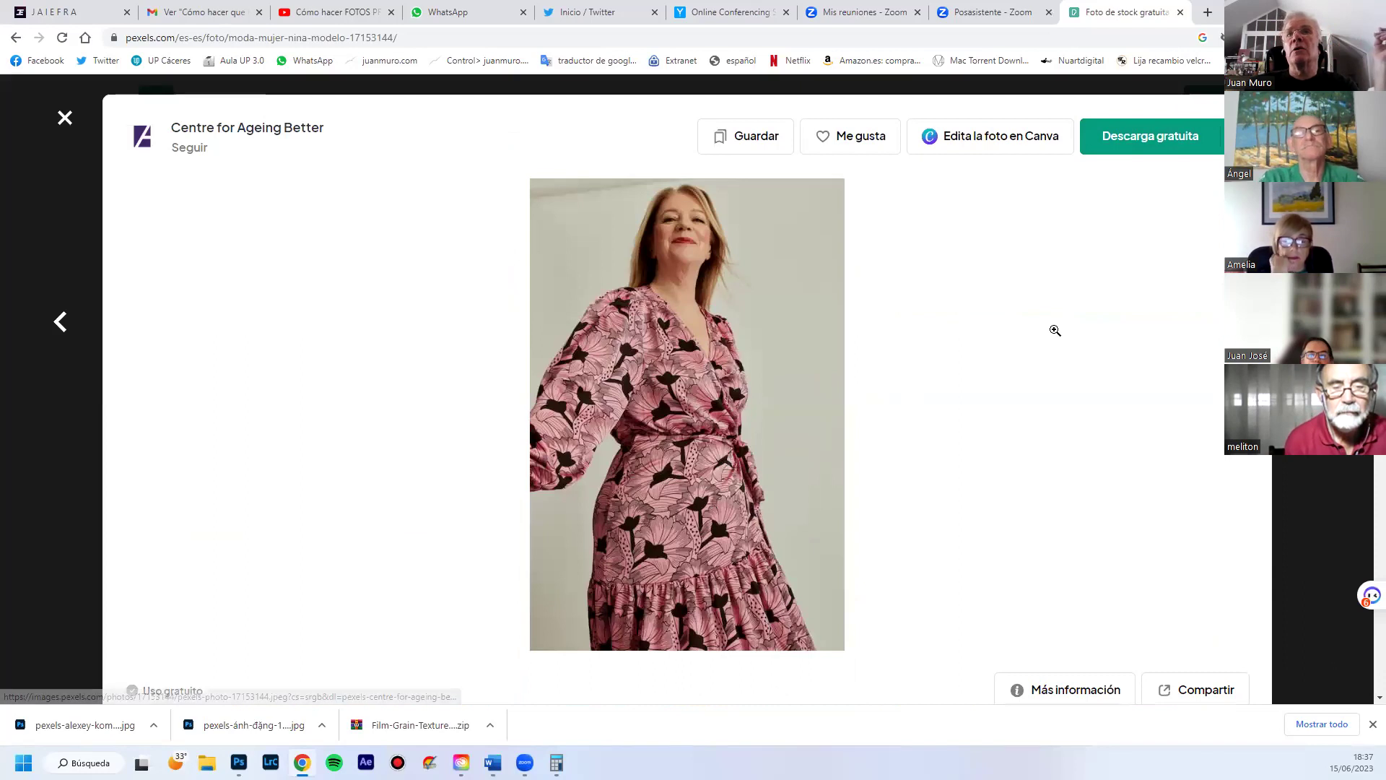
Download the free photo of the woman in the floral dress and open it in Photoshop
left_click(1127, 147)
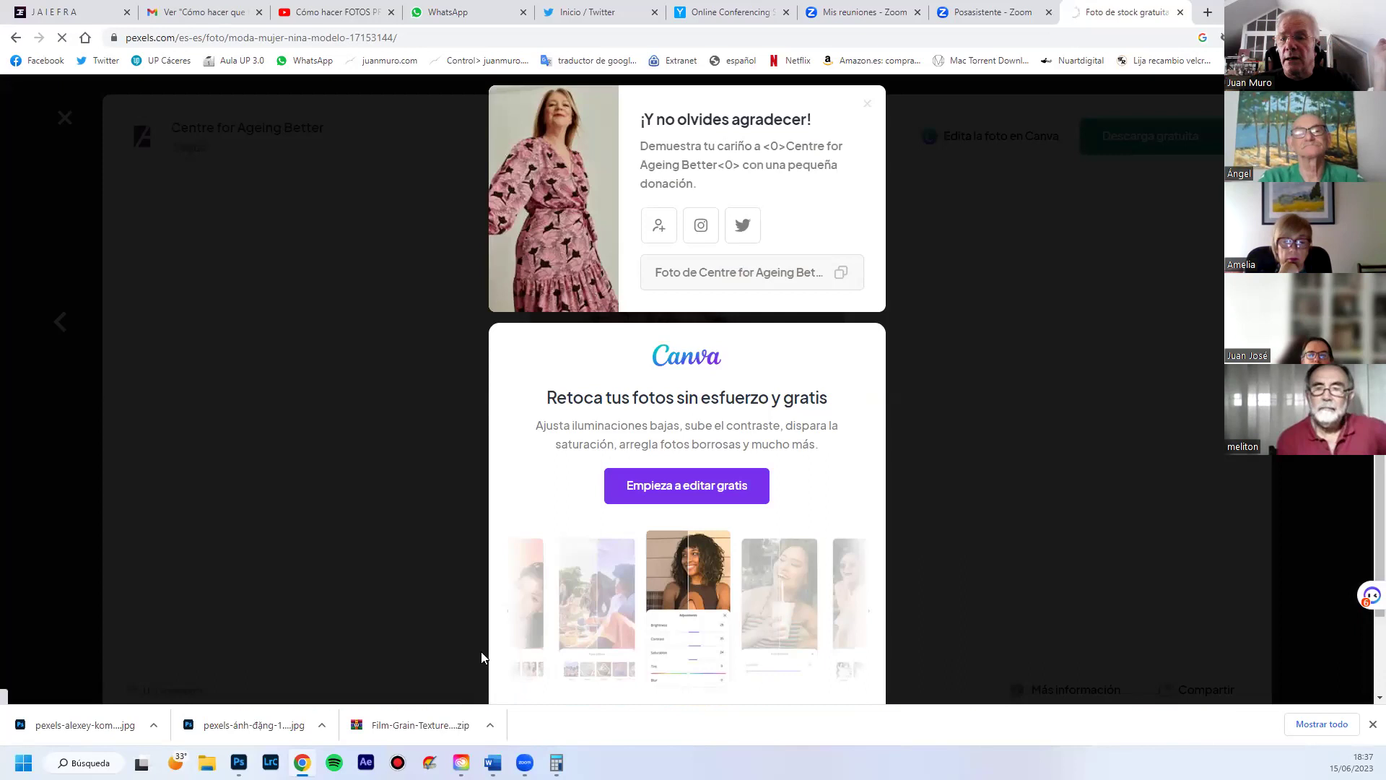
left_click(80, 725)
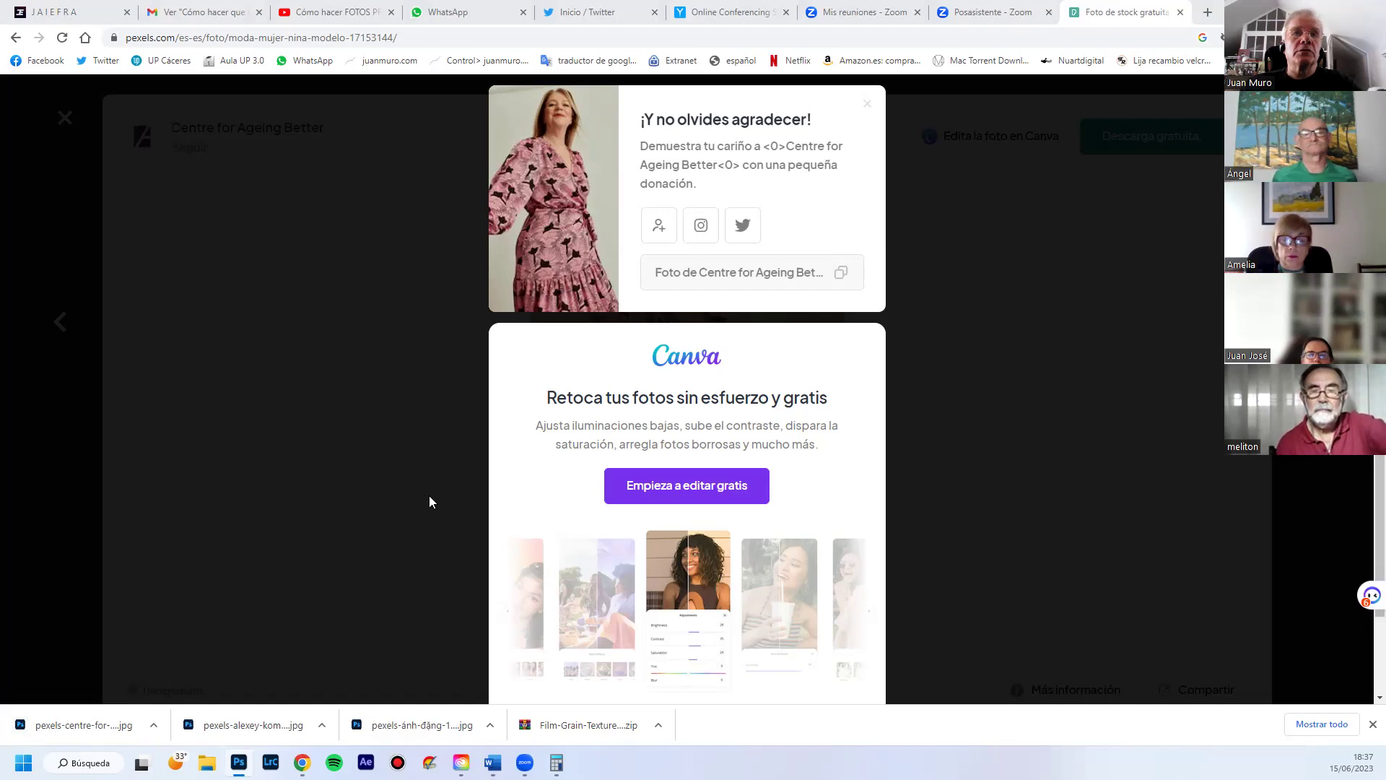
key("alt+Tab")
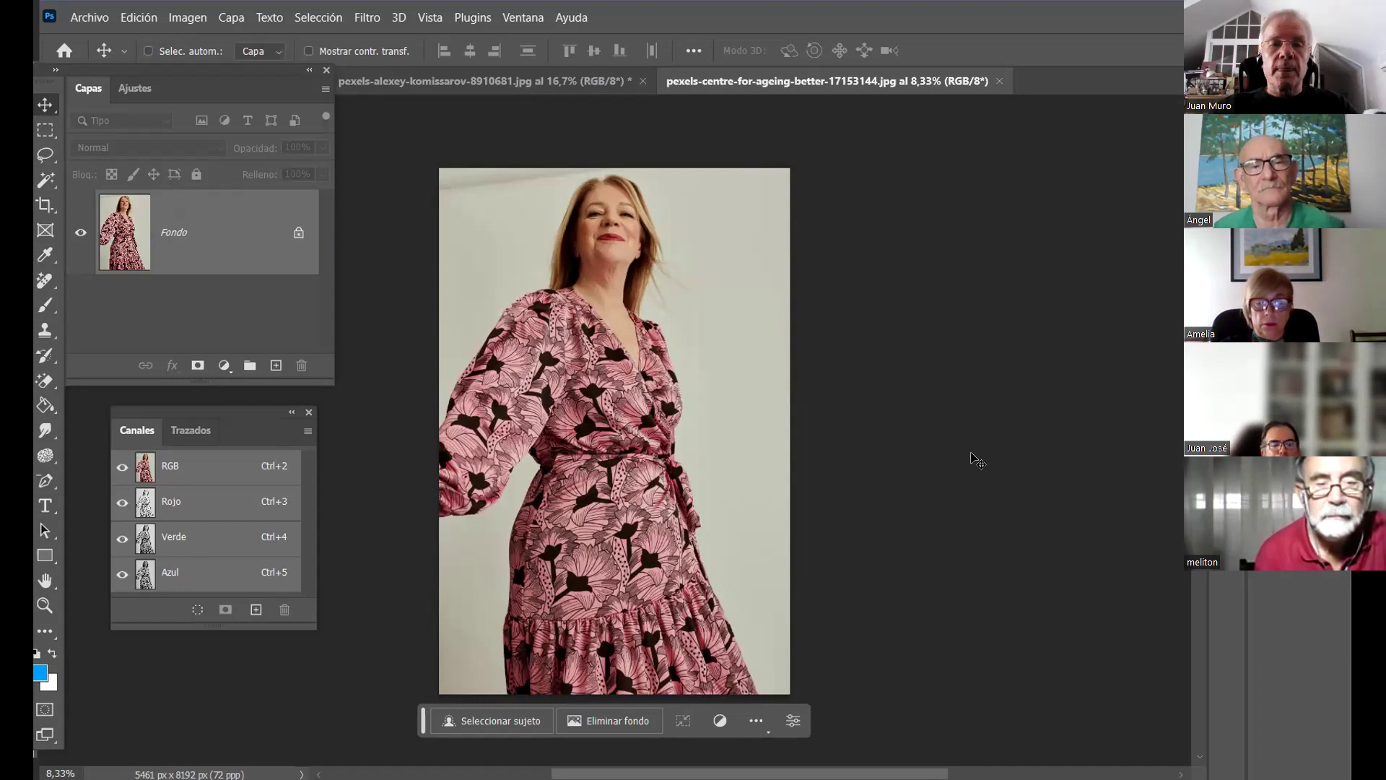
Examine the woman's face and hair up close at 66.7% zoom
key("ctrl+plus")
key("ctrl+plus")
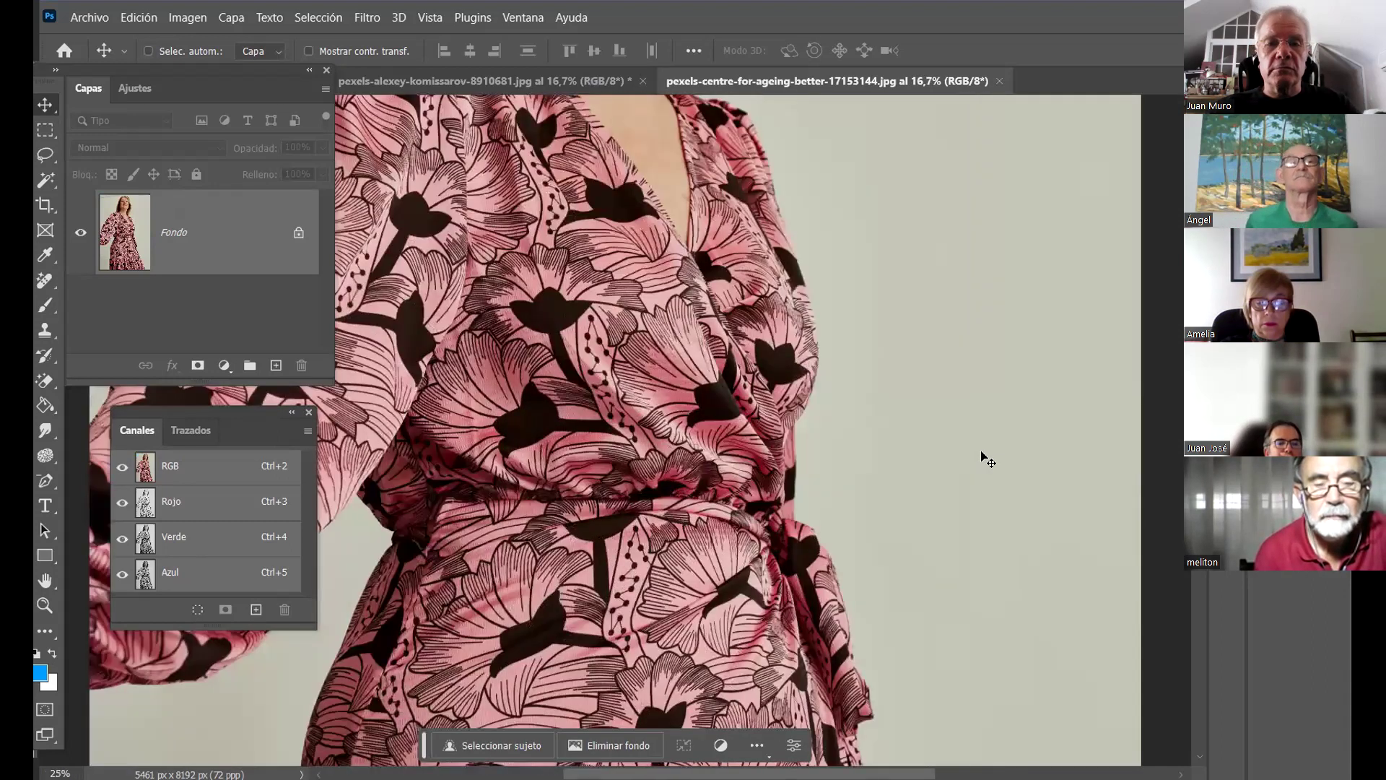
key("ctrl+plus")
left_click_drag(804, 435, 923, 641)
left_click_drag(866, 604, 870, 690)
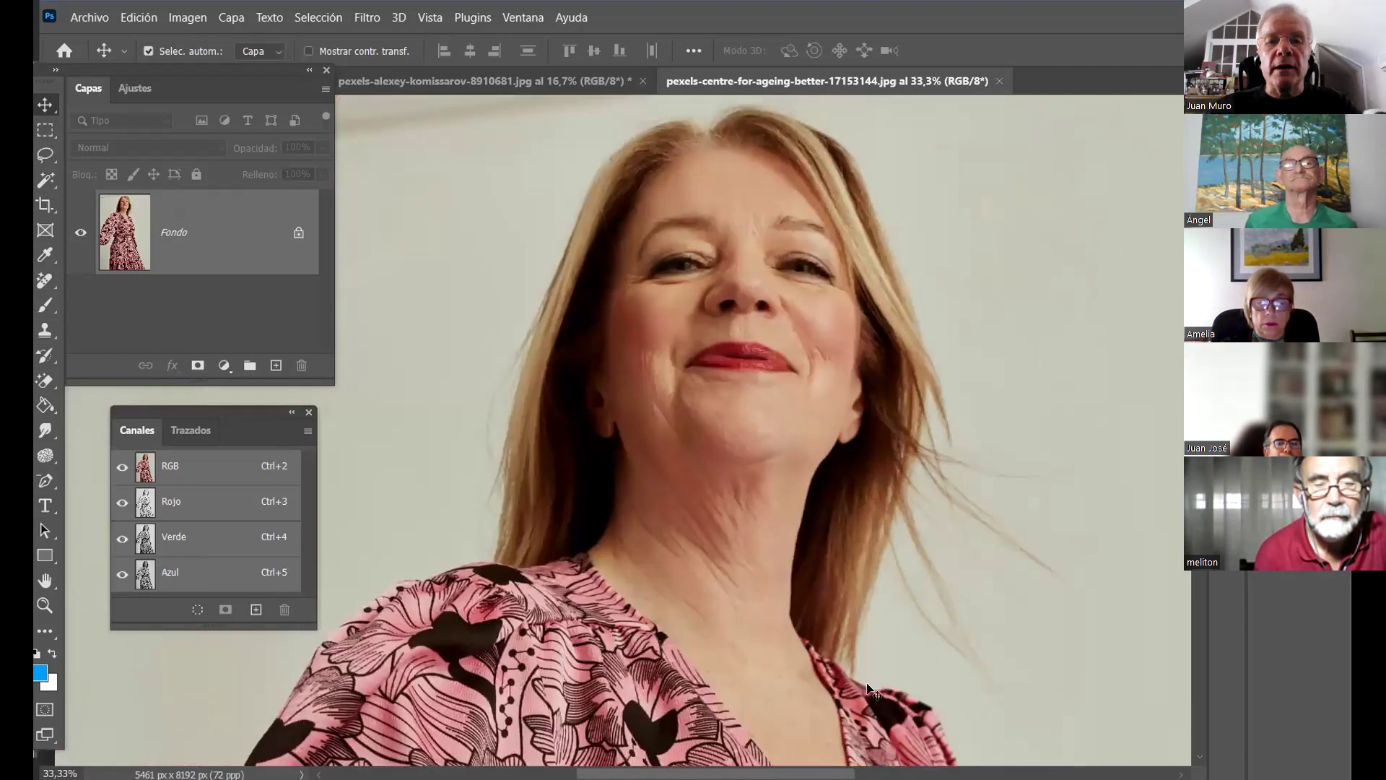
key("ctrl+plus")
key("ctrl+plus")
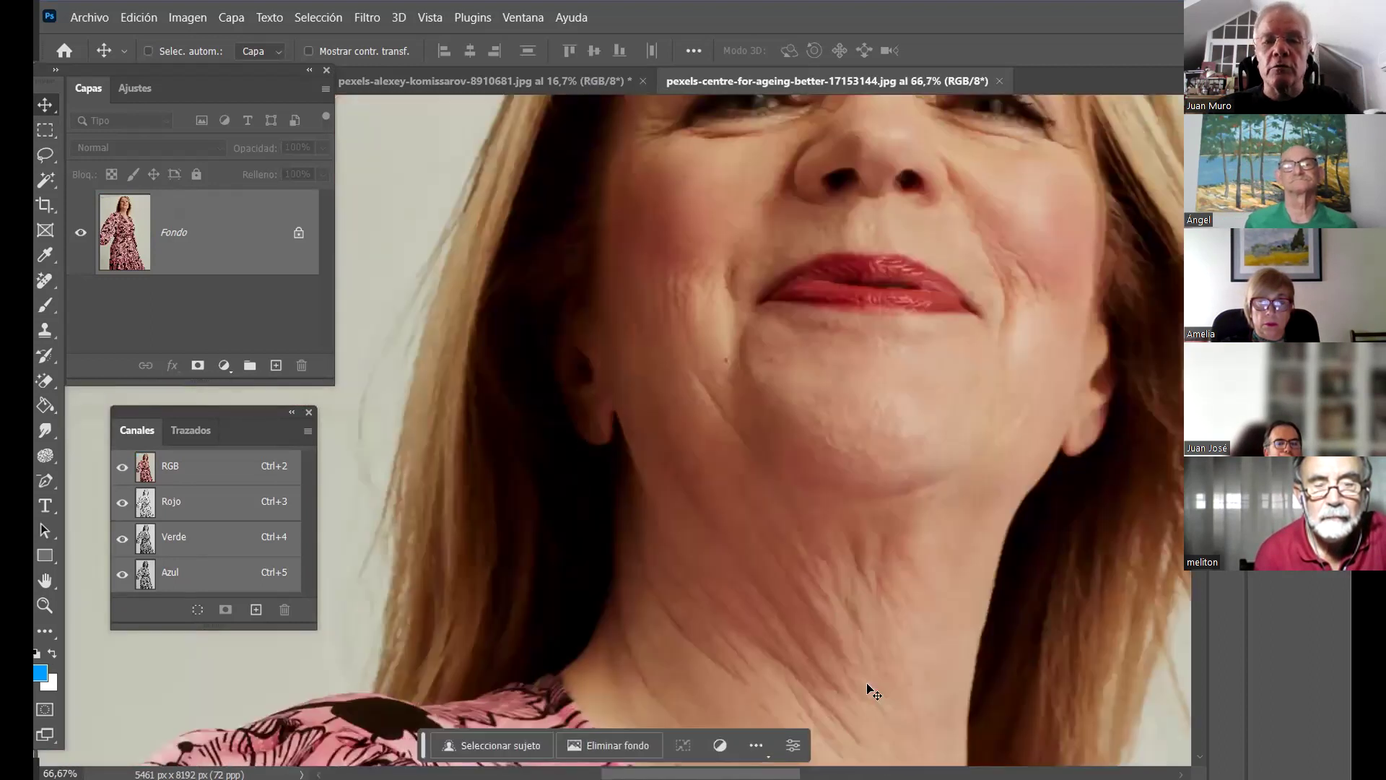
left_click_drag(823, 470, 795, 671)
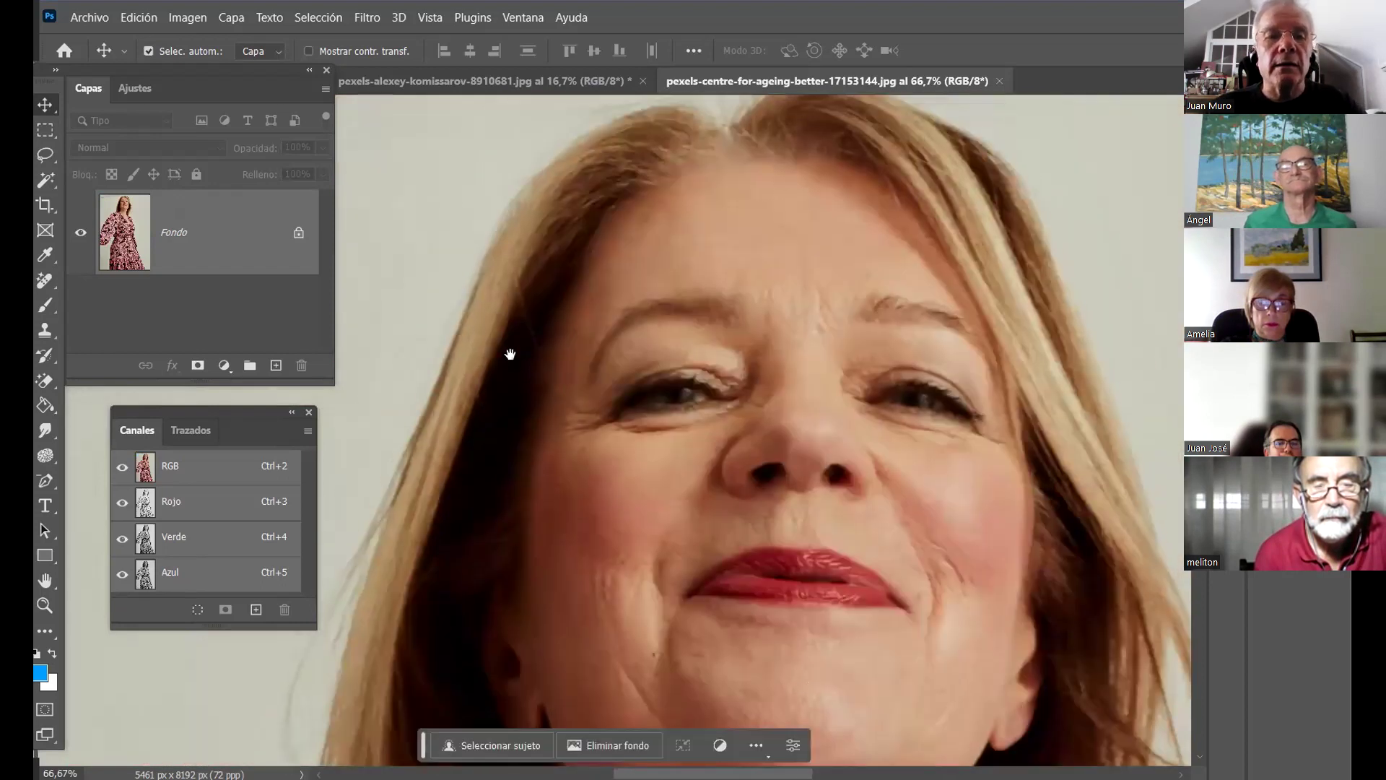
left_click_drag(510, 353, 544, 604)
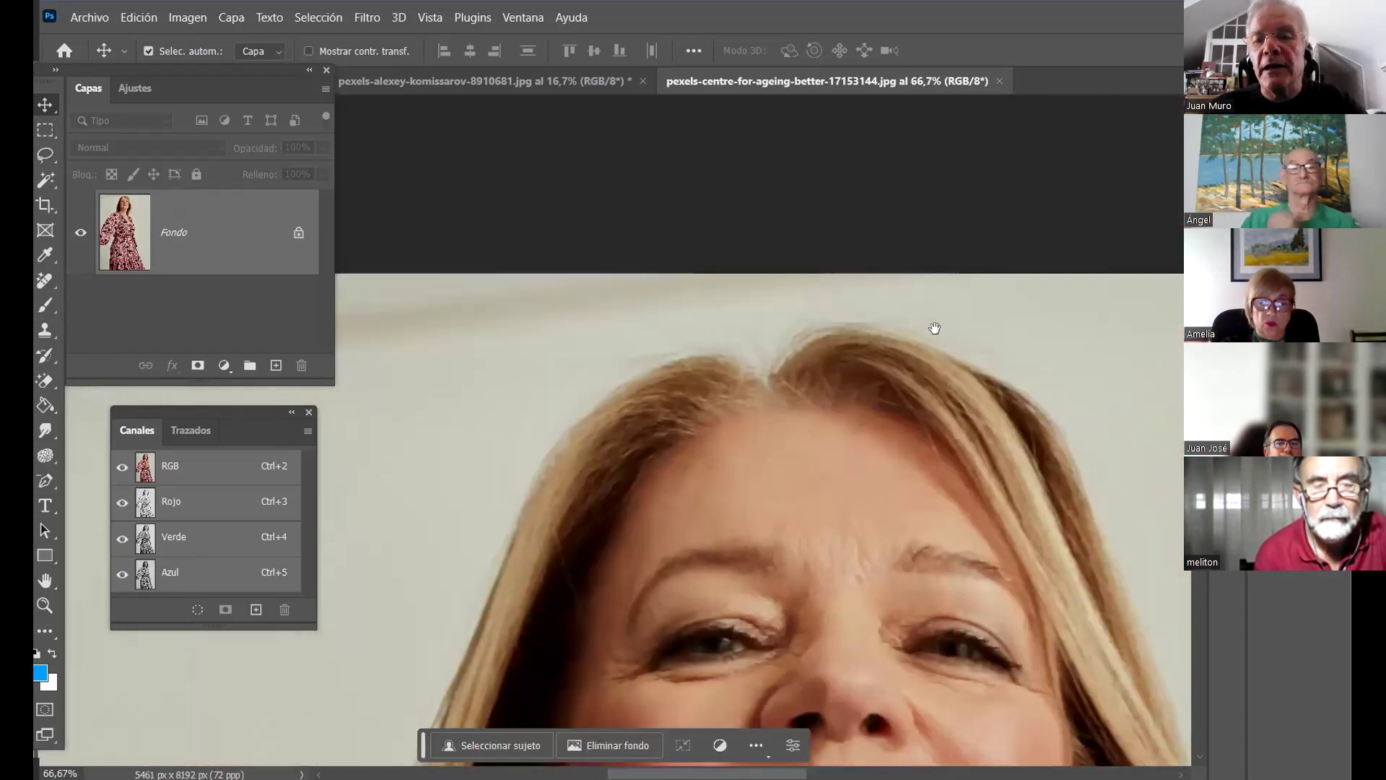
Examine the dress fabric up close and return to a view of the woman's figure at 12.5%
left_click_drag(999, 572, 931, 218)
left_click_drag(845, 722, 798, 427)
left_click_drag(823, 751, 593, 433)
left_click_drag(887, 586, 799, 555)
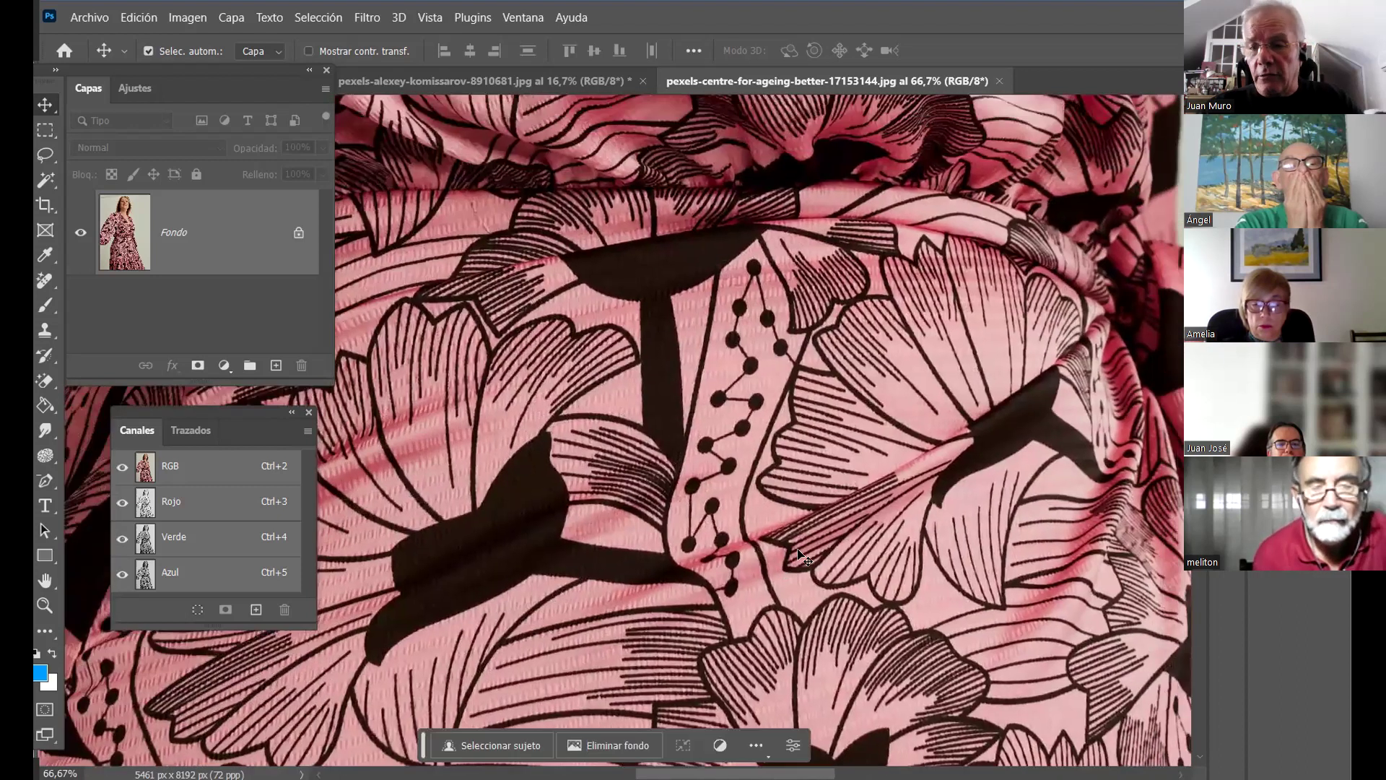
key("ctrl+minus")
key("ctrl+minus")
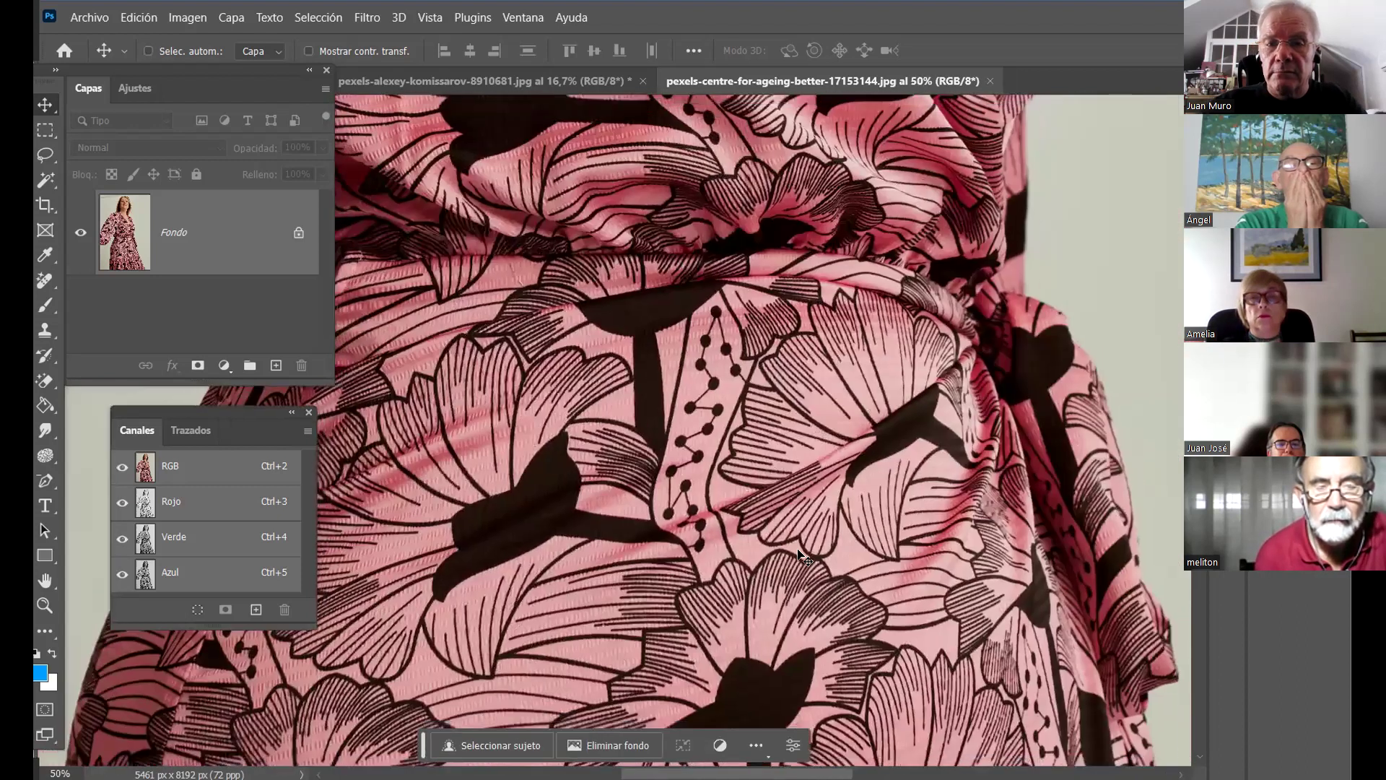
key("ctrl+minus")
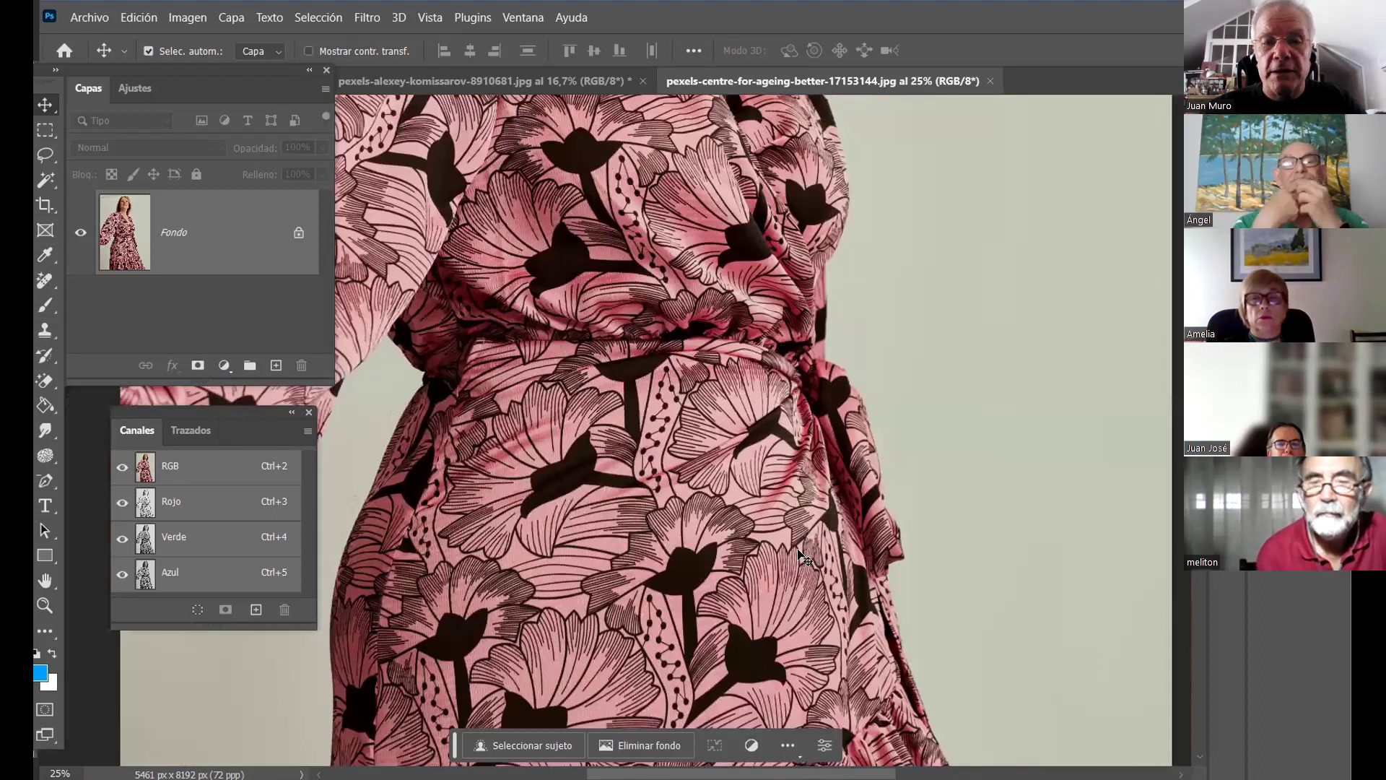
key("ctrl+minus")
key("ctrl+minus")
left_click_drag(799, 556, 768, 686)
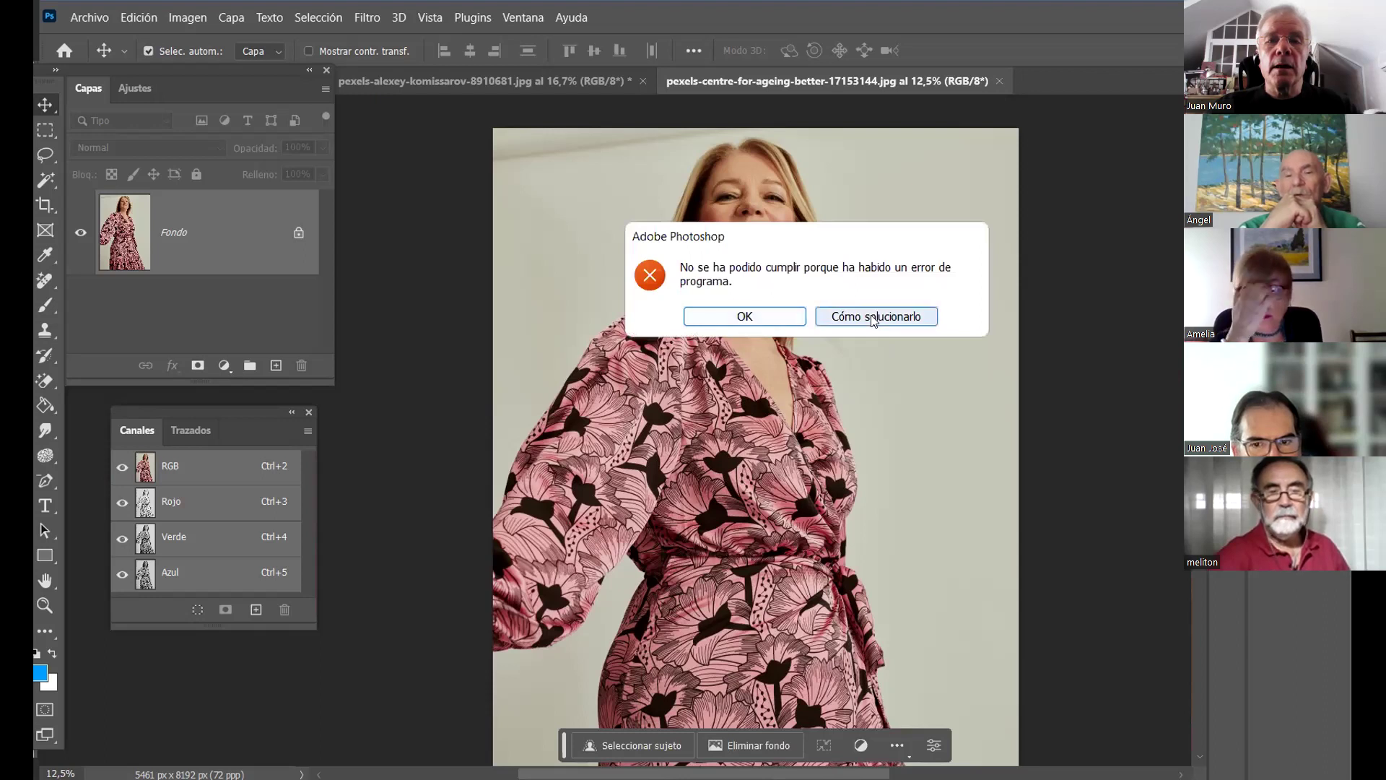
Dismiss the program error and close the AU-FG-Texture6-8K.jpg grain texture
left_click(771, 321)
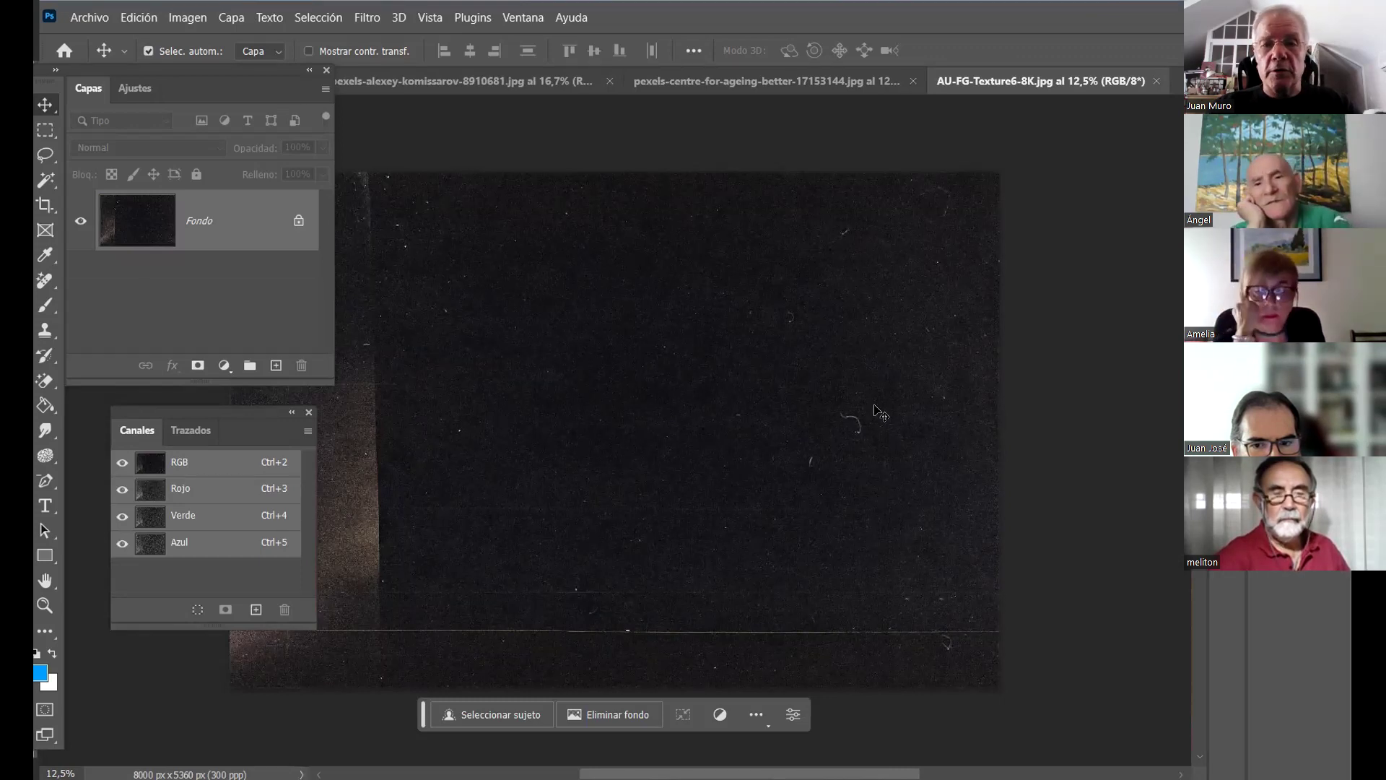
left_click(739, 86)
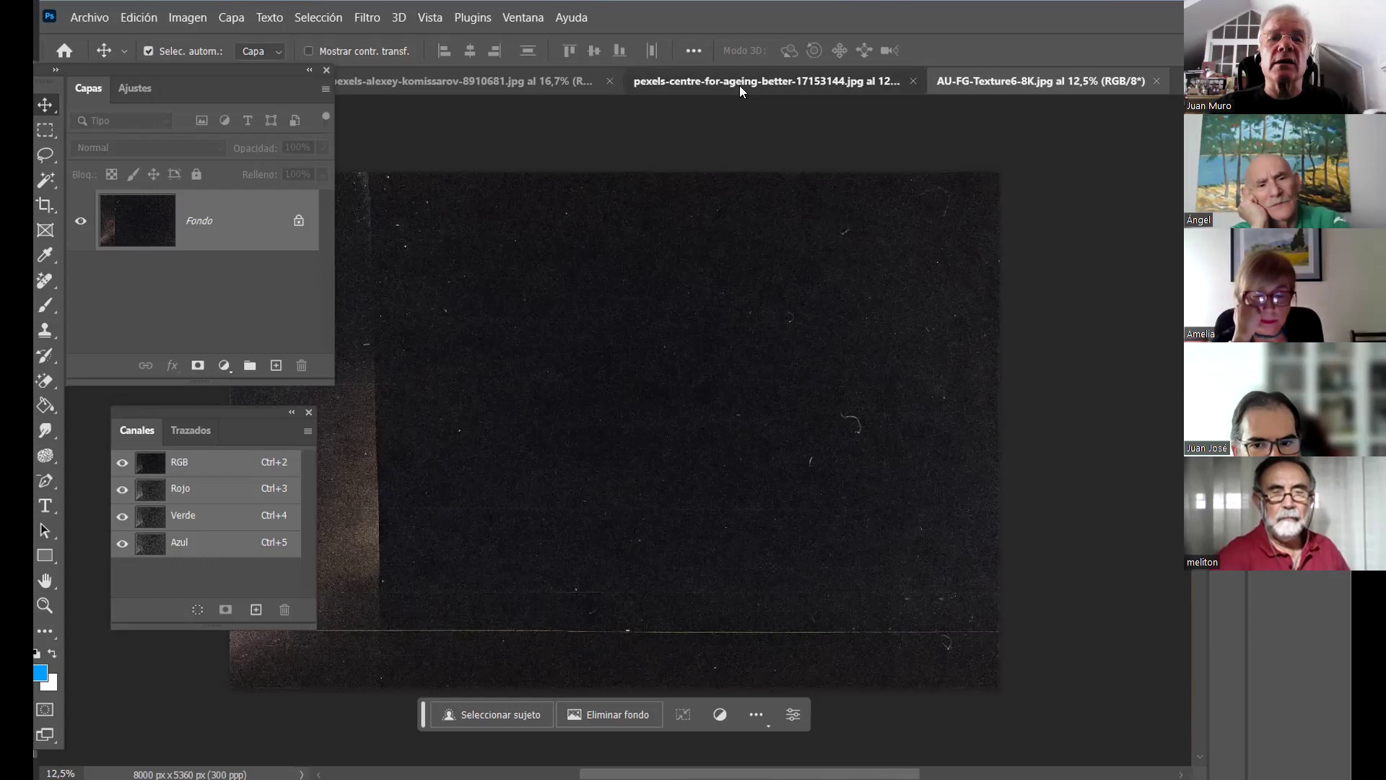
left_click(1036, 81)
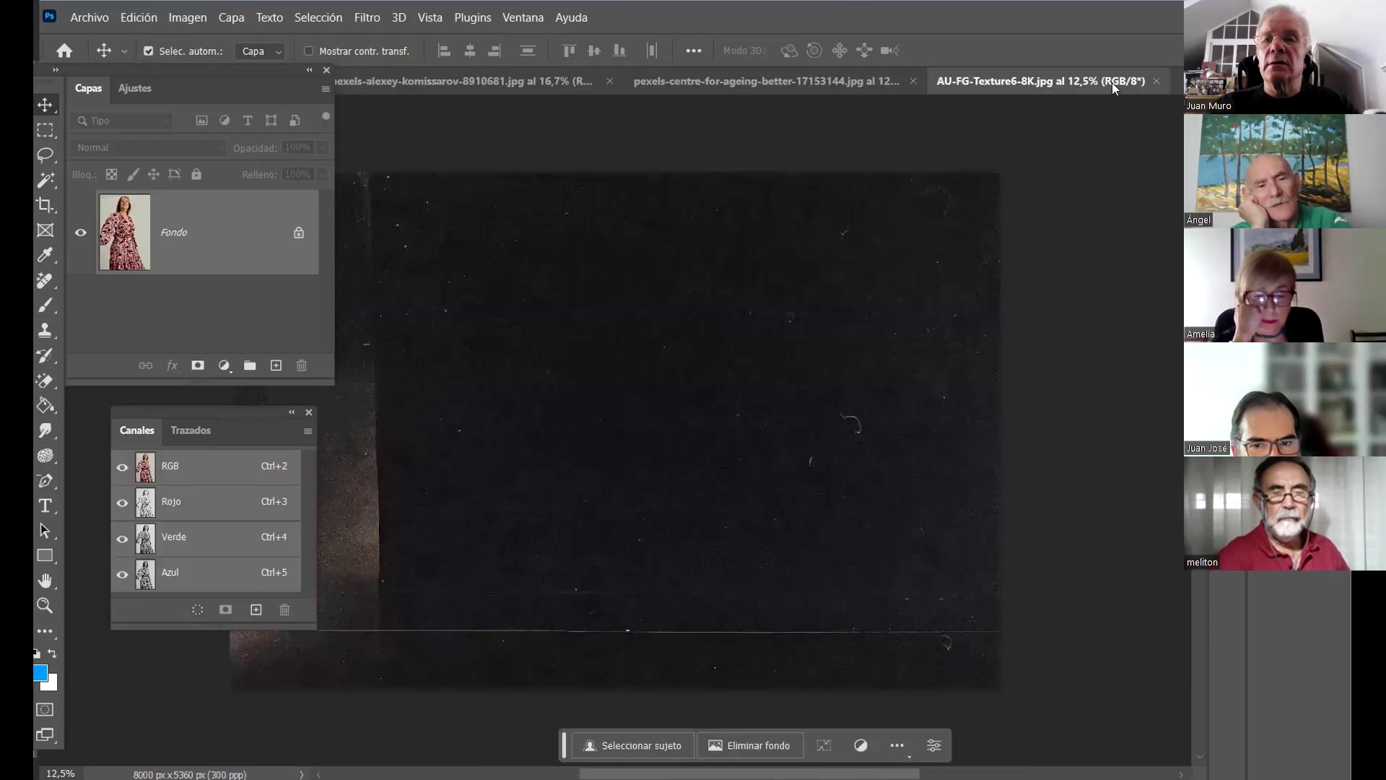
left_click(1155, 81)
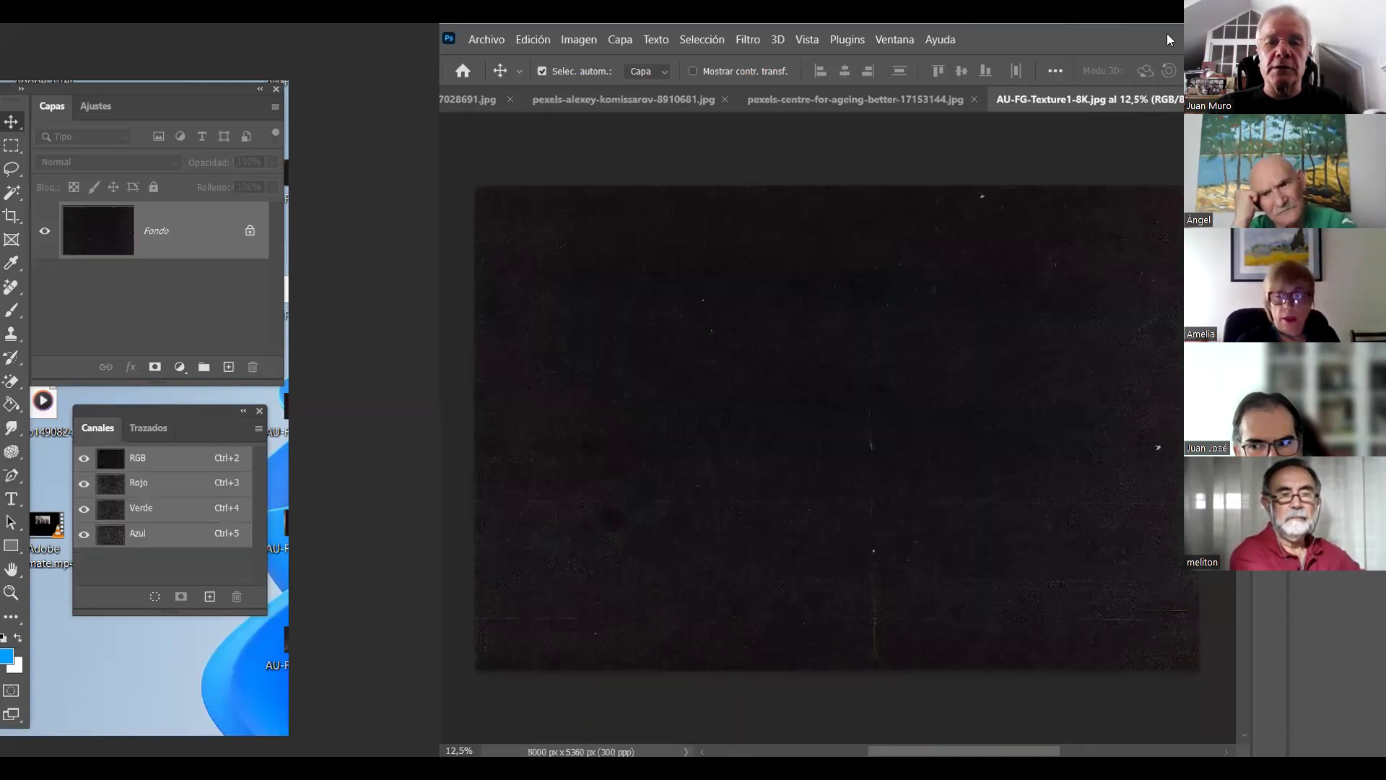
Enlarge the Photoshop window and move the Layers and Channels panels off the AU-FG-Texture1-8K.jpg texture
double_click(1166, 33)
left_click_drag(191, 87, 133, 92)
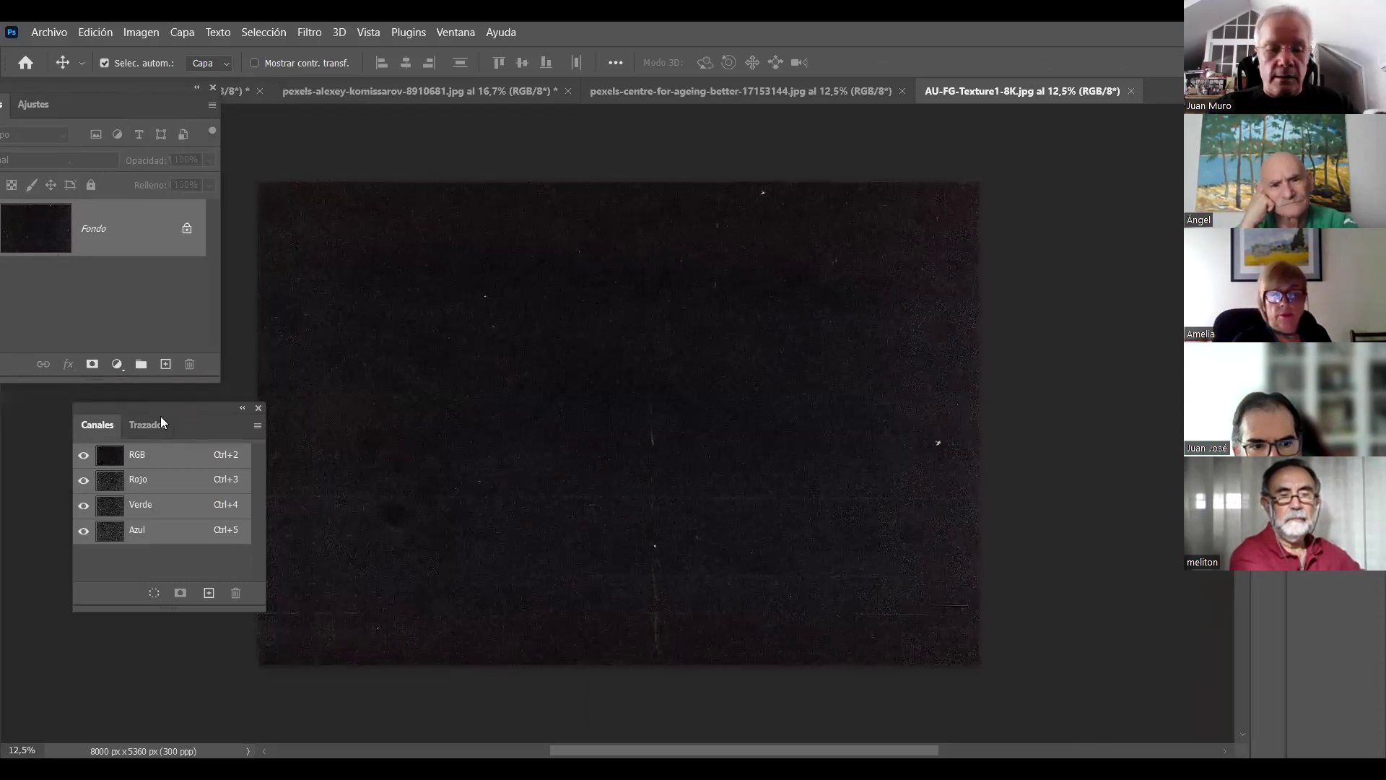
left_click_drag(160, 416, 130, 421)
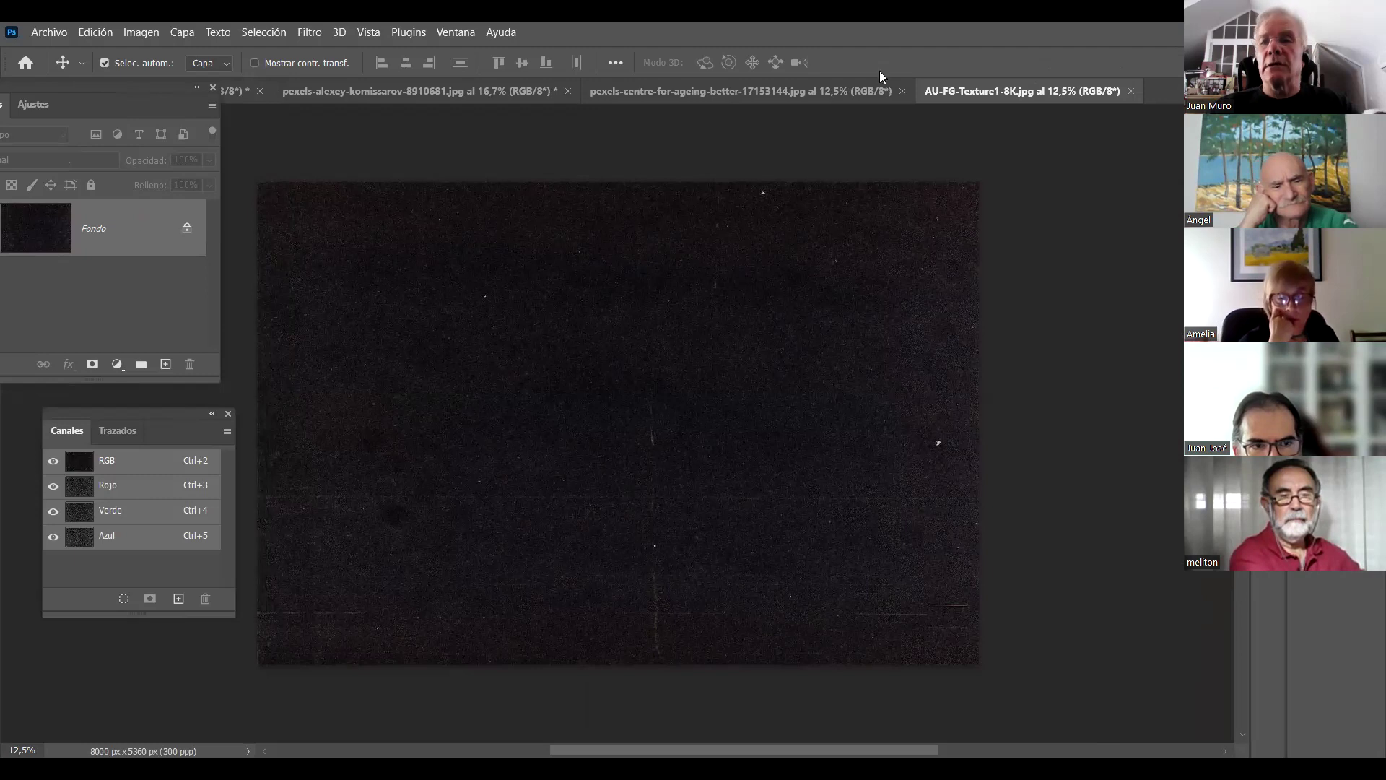
Examine the film grain and scratches of AU-FG-Texture1-8K.jpg up close and return to the whole image
key("ctrl+plus")
key("ctrl+plus")
key("ctrl+plus")
key("ctrl+plus")
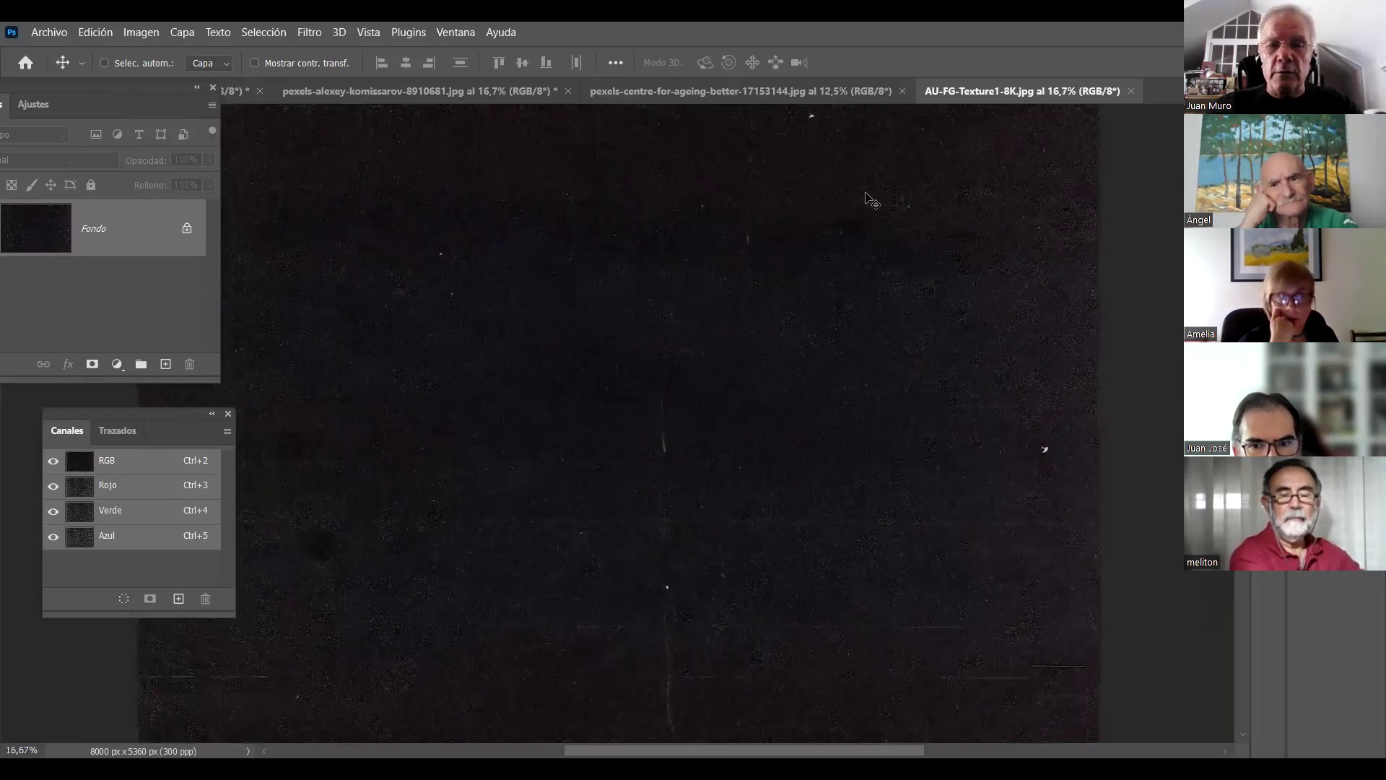
key("ctrl+plus")
key("ctrl+plus")
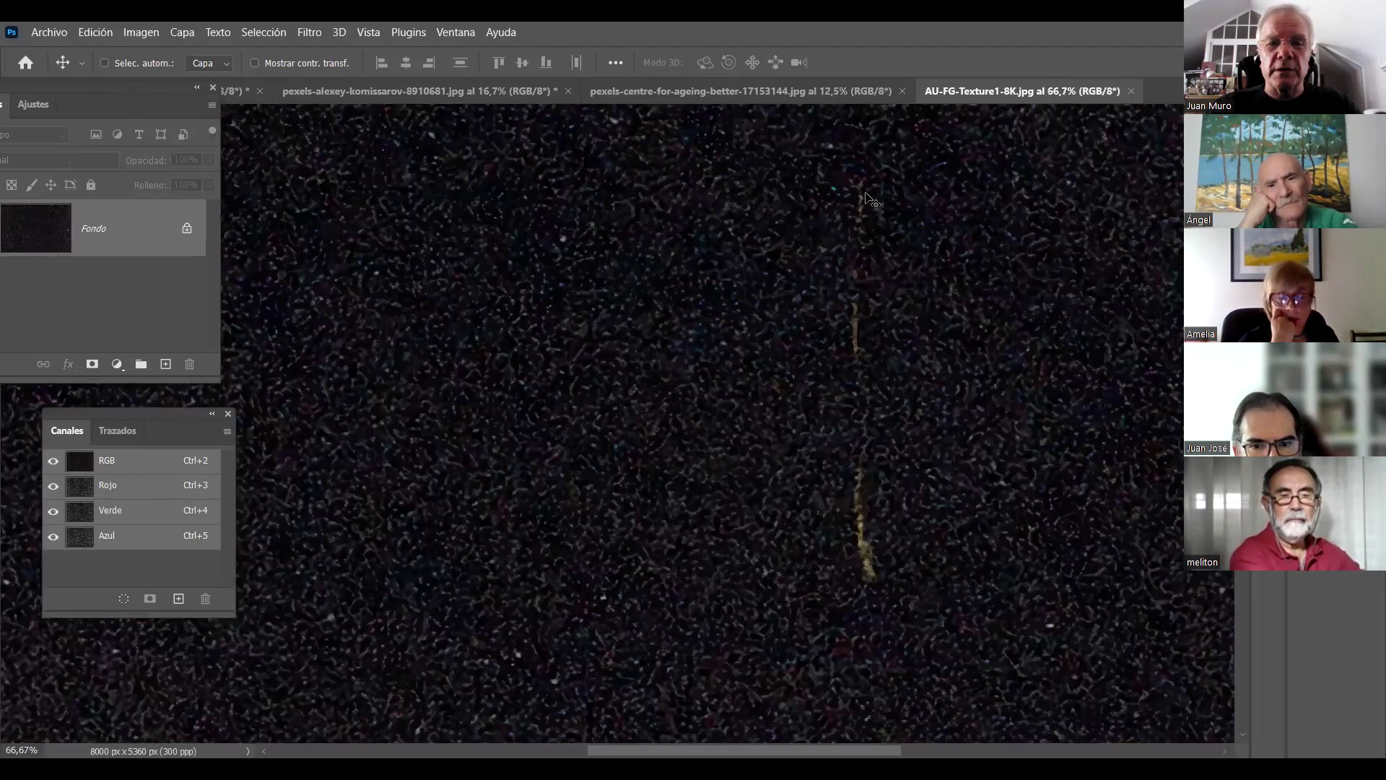
key("ctrl+minus")
key("ctrl+minus")
key("ctrl+minus")
key("ctrl+minus")
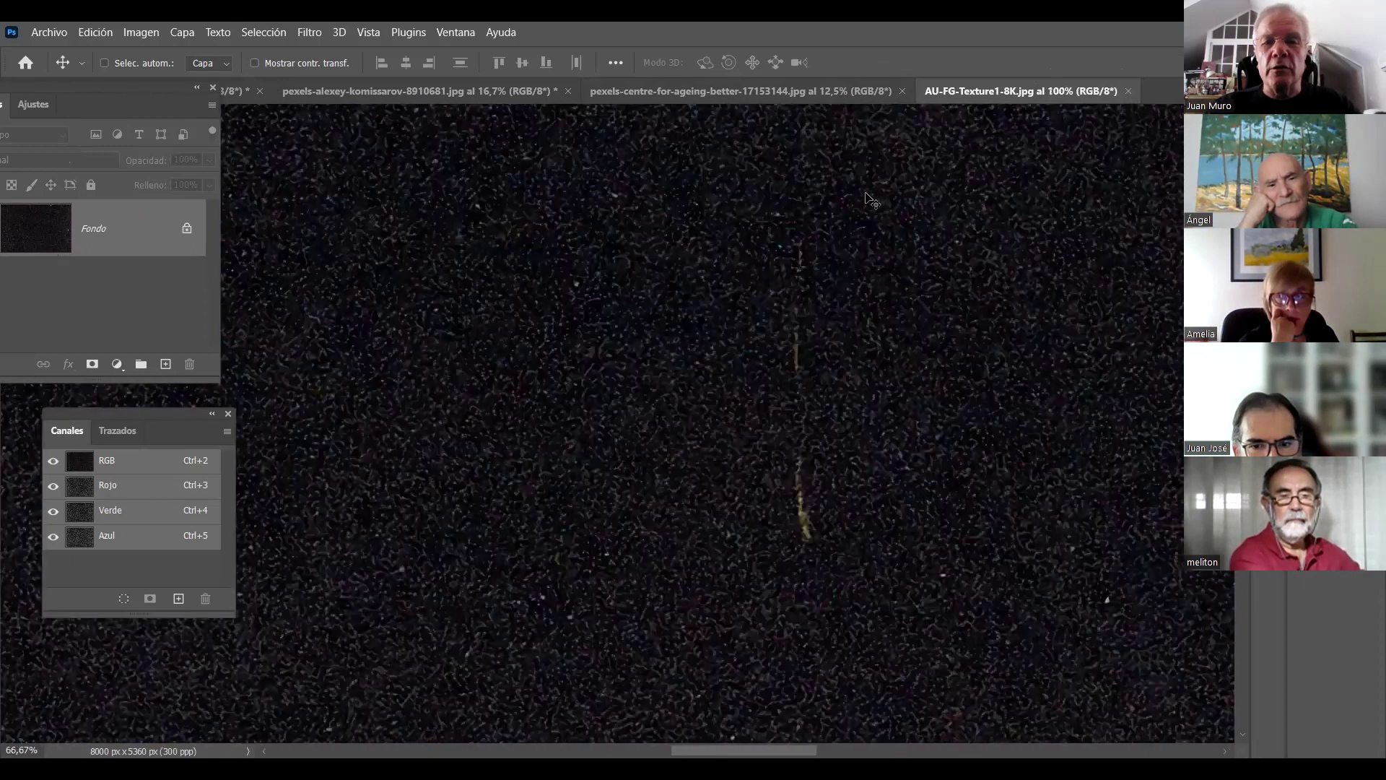
key("ctrl+minus")
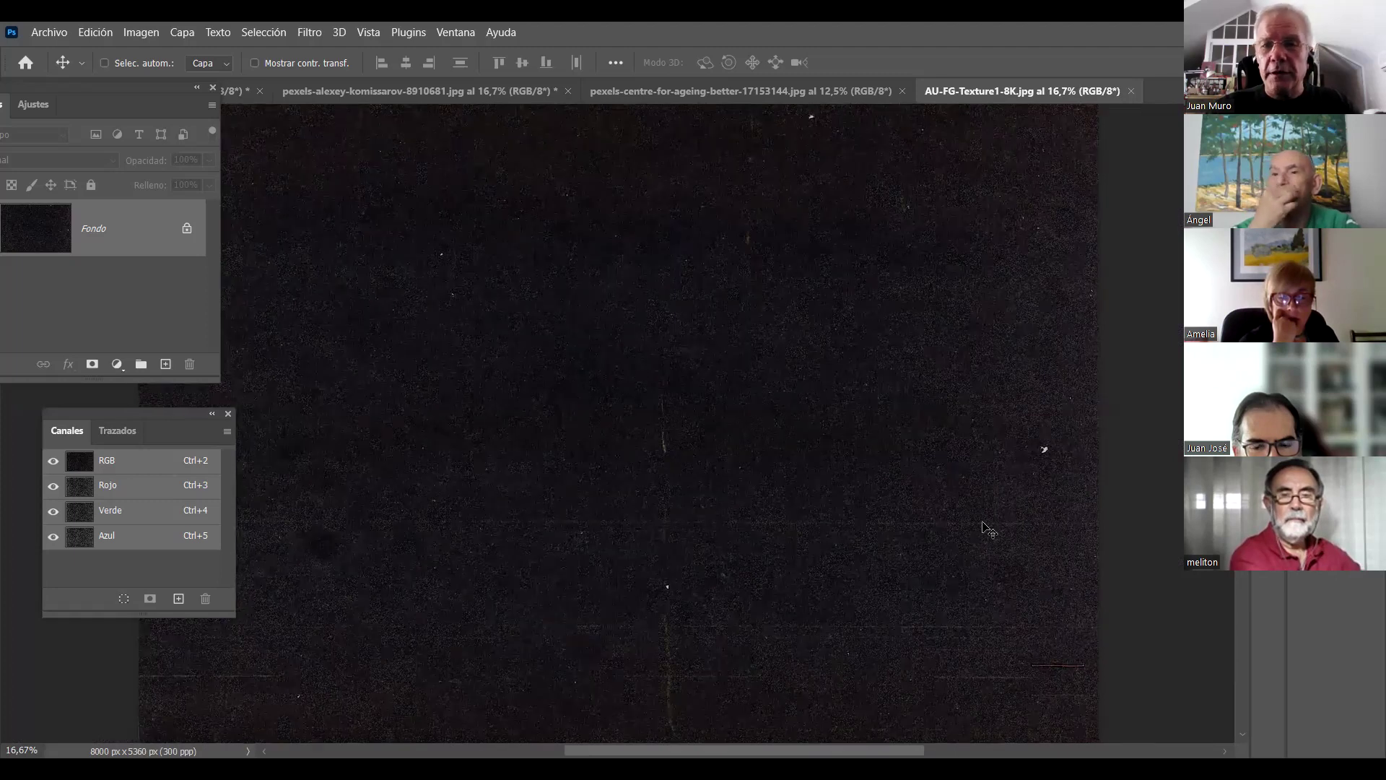
key("ctrl+minus")
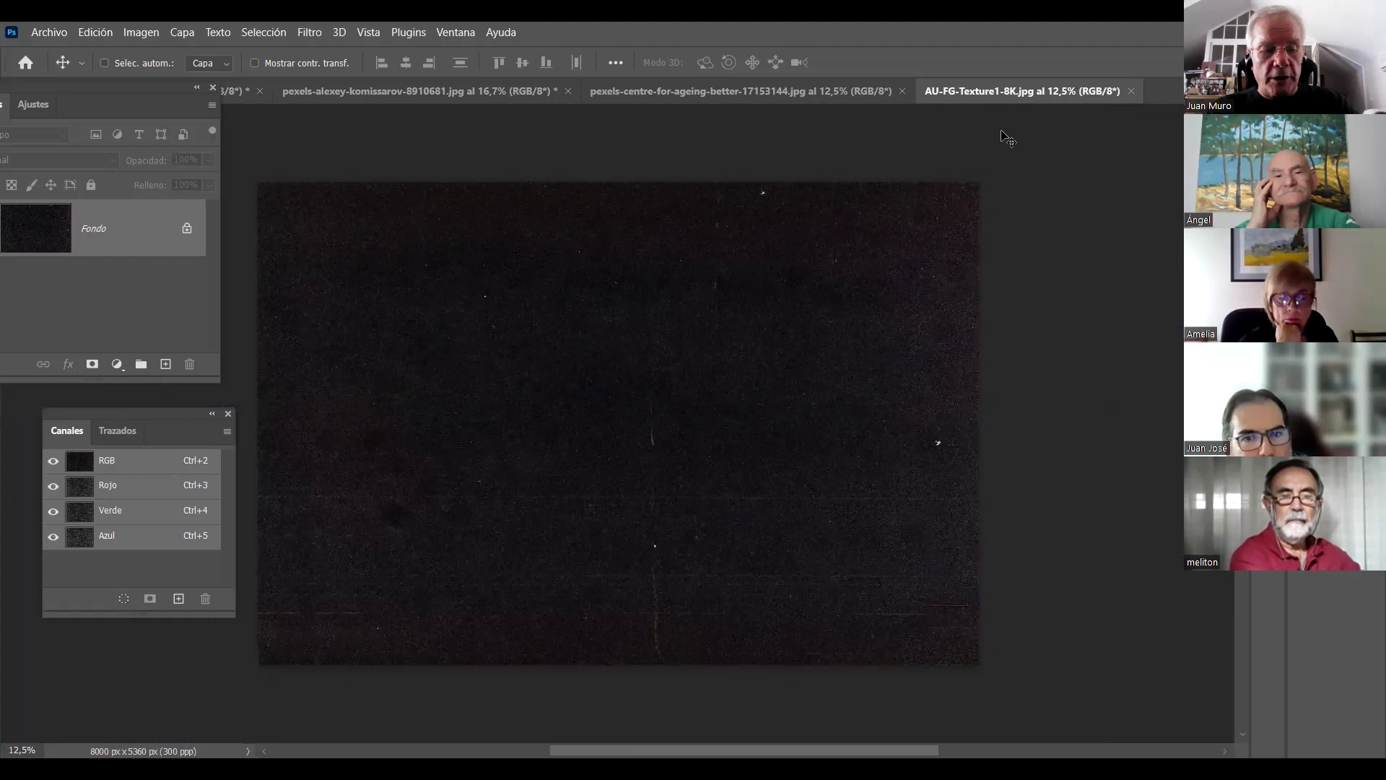
Copy the entire AU-FG-Texture1-8K.jpg texture and paste it as a new layer over the portrait of the woman
key("ctrl+a")
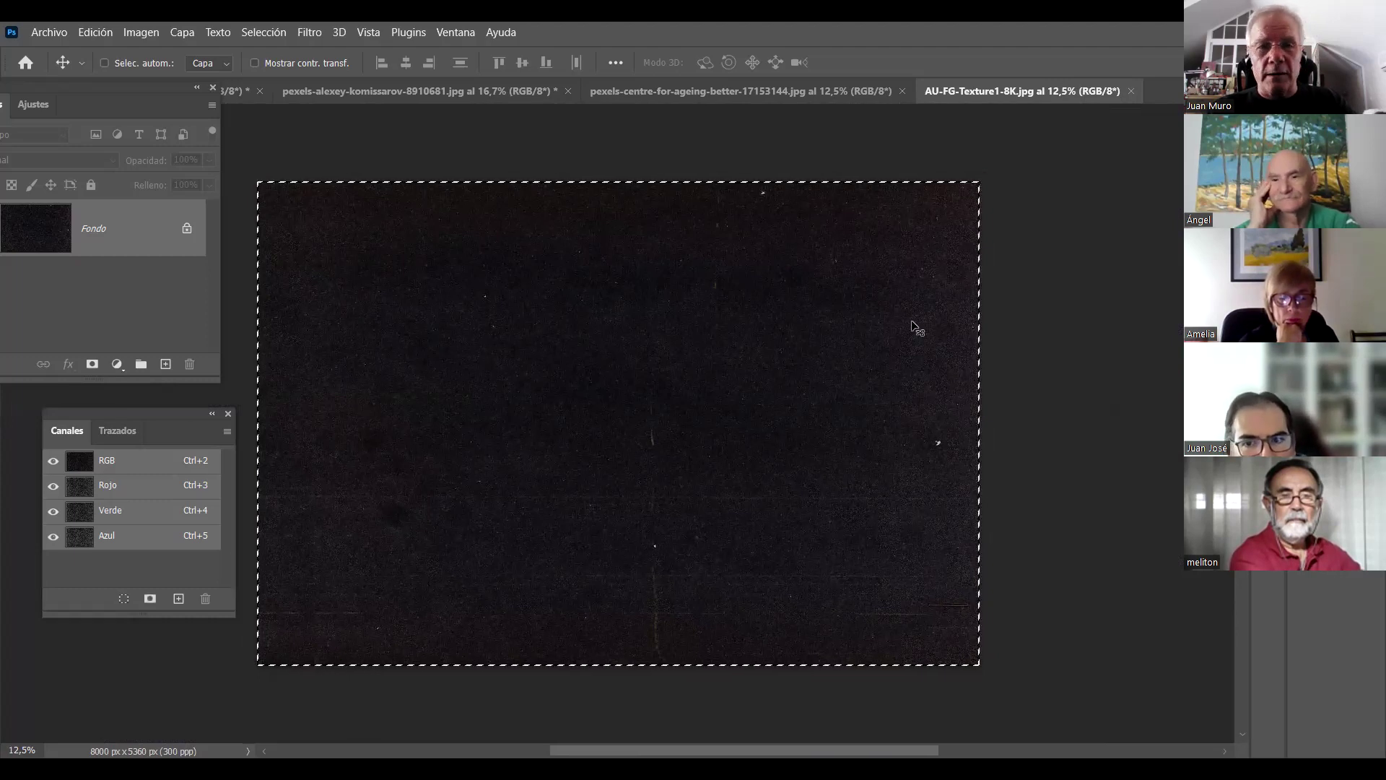
left_click(96, 32)
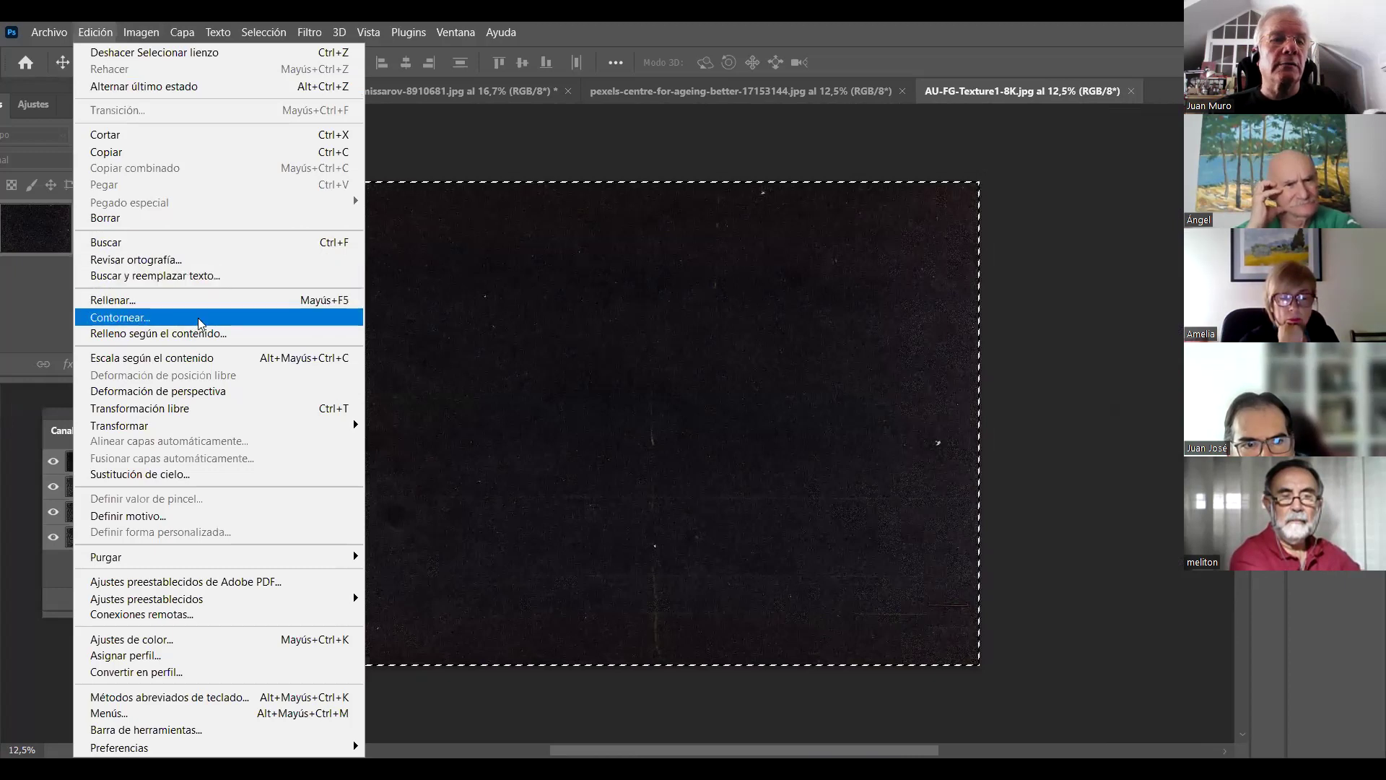
left_click(138, 153)
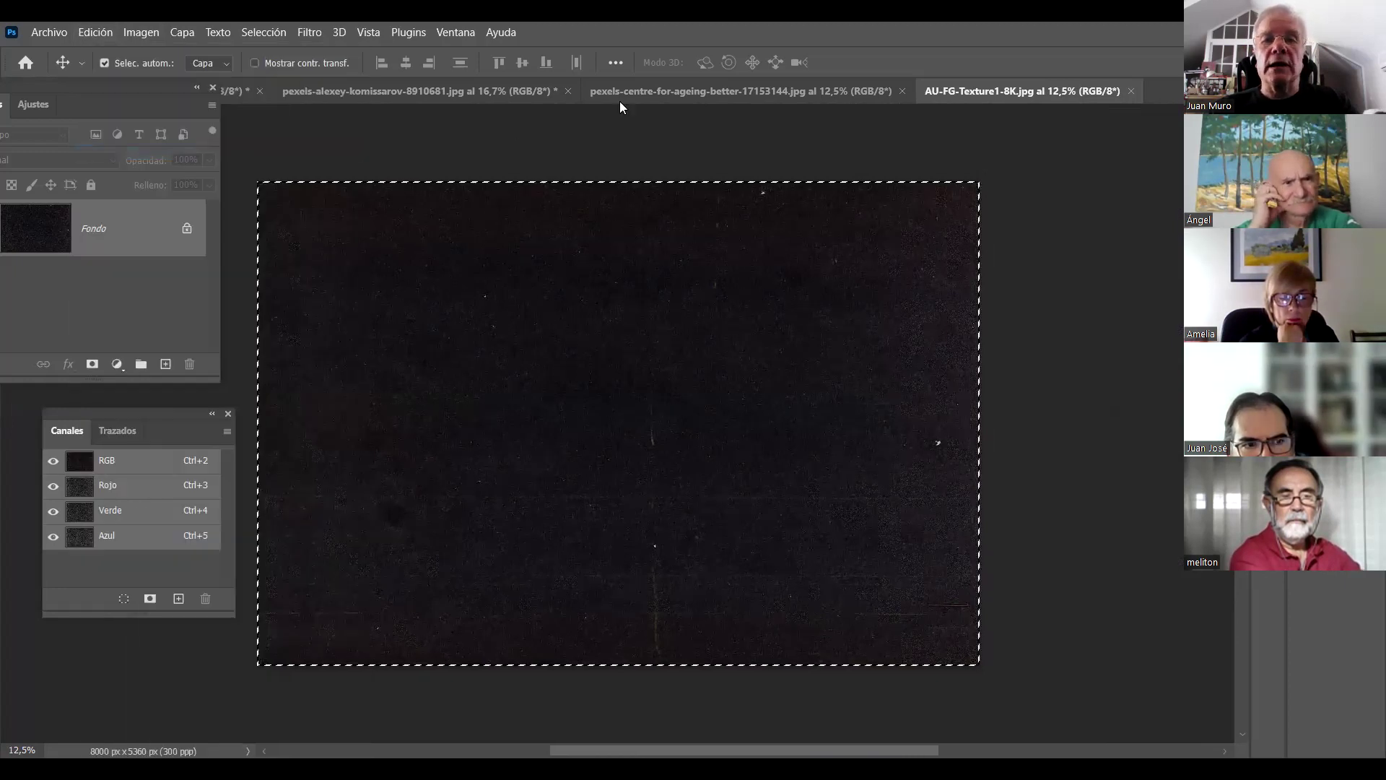
left_click(719, 92)
key("ctrl")
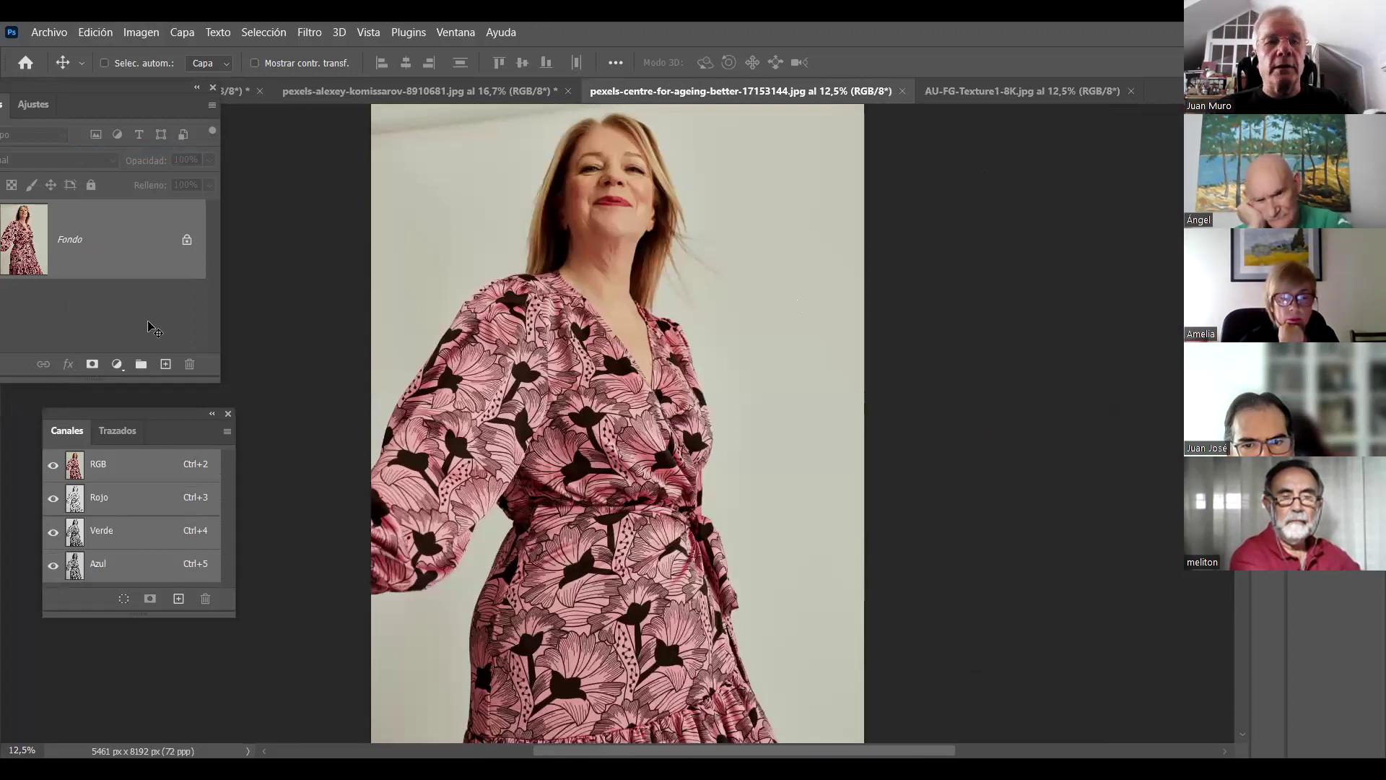
key("ctrl+v")
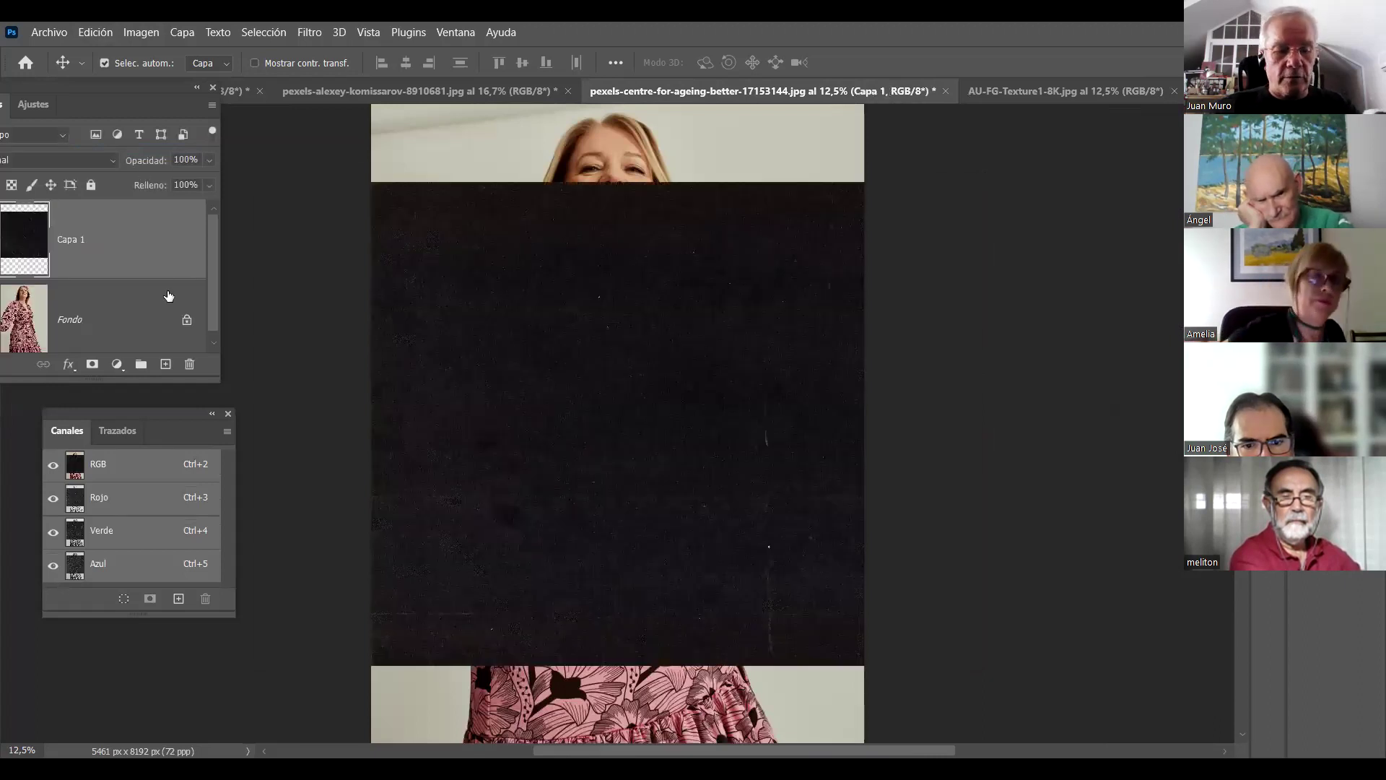
Rotate the pasted texture layer -90° and scale and position it so it covers the whole portrait
key("ctrl+t")
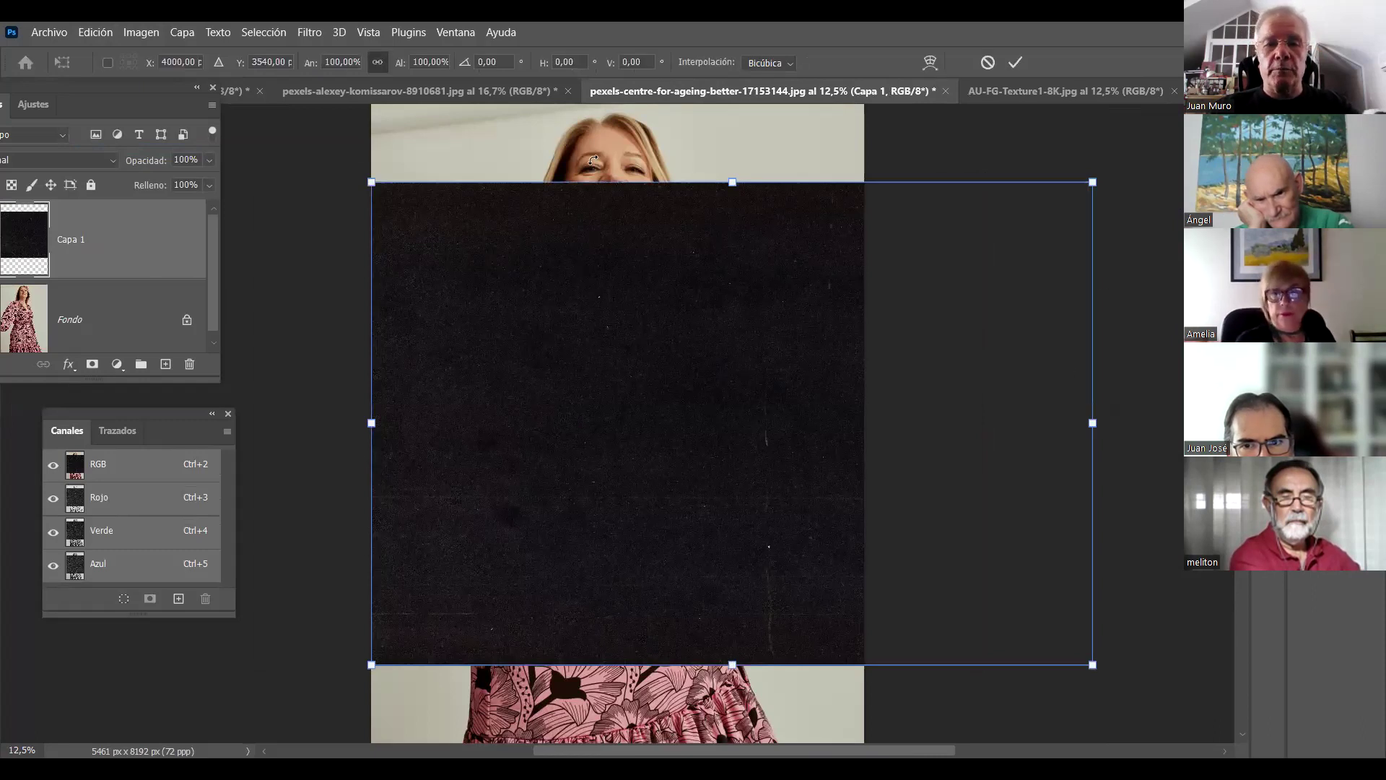
left_click_drag(485, 169, 707, 546)
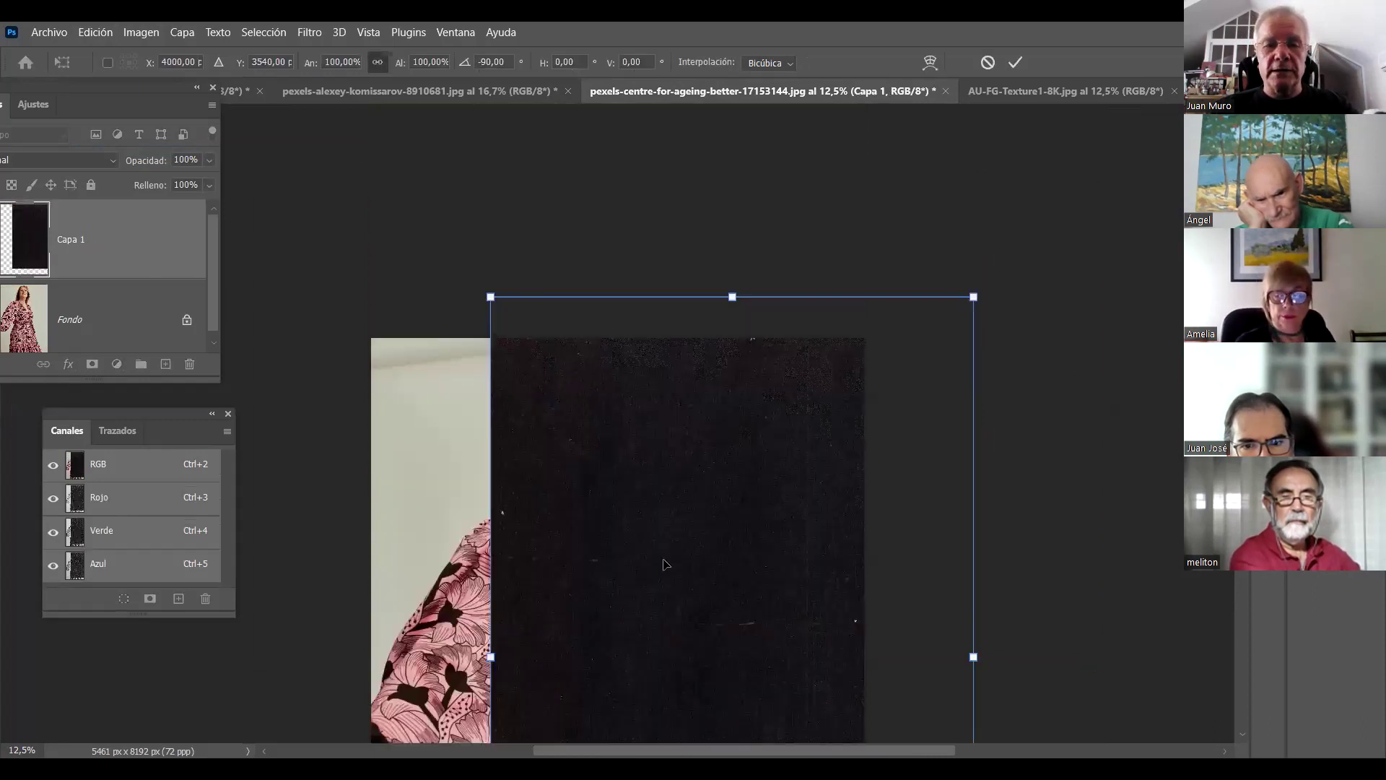
left_click_drag(735, 627, 615, 525)
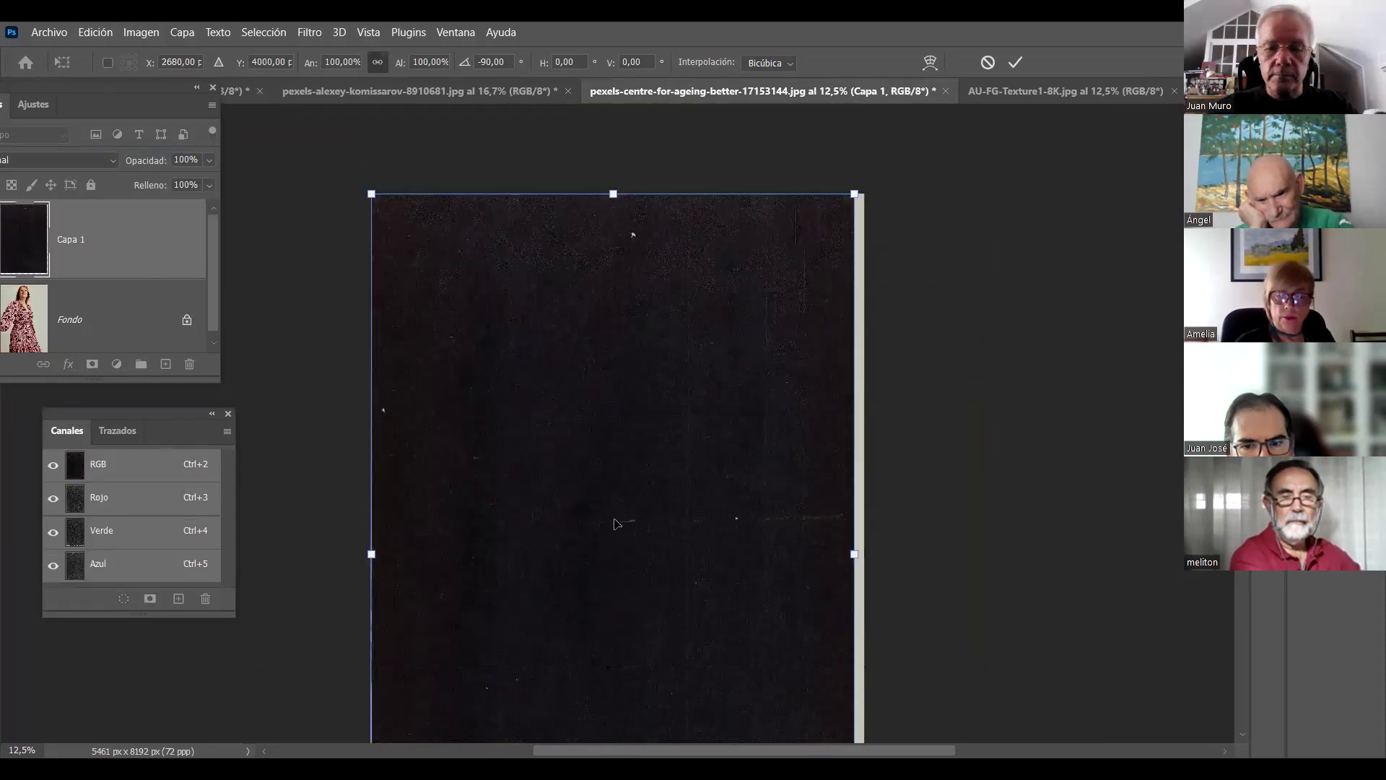
scroll(616, 525, "down", 1)
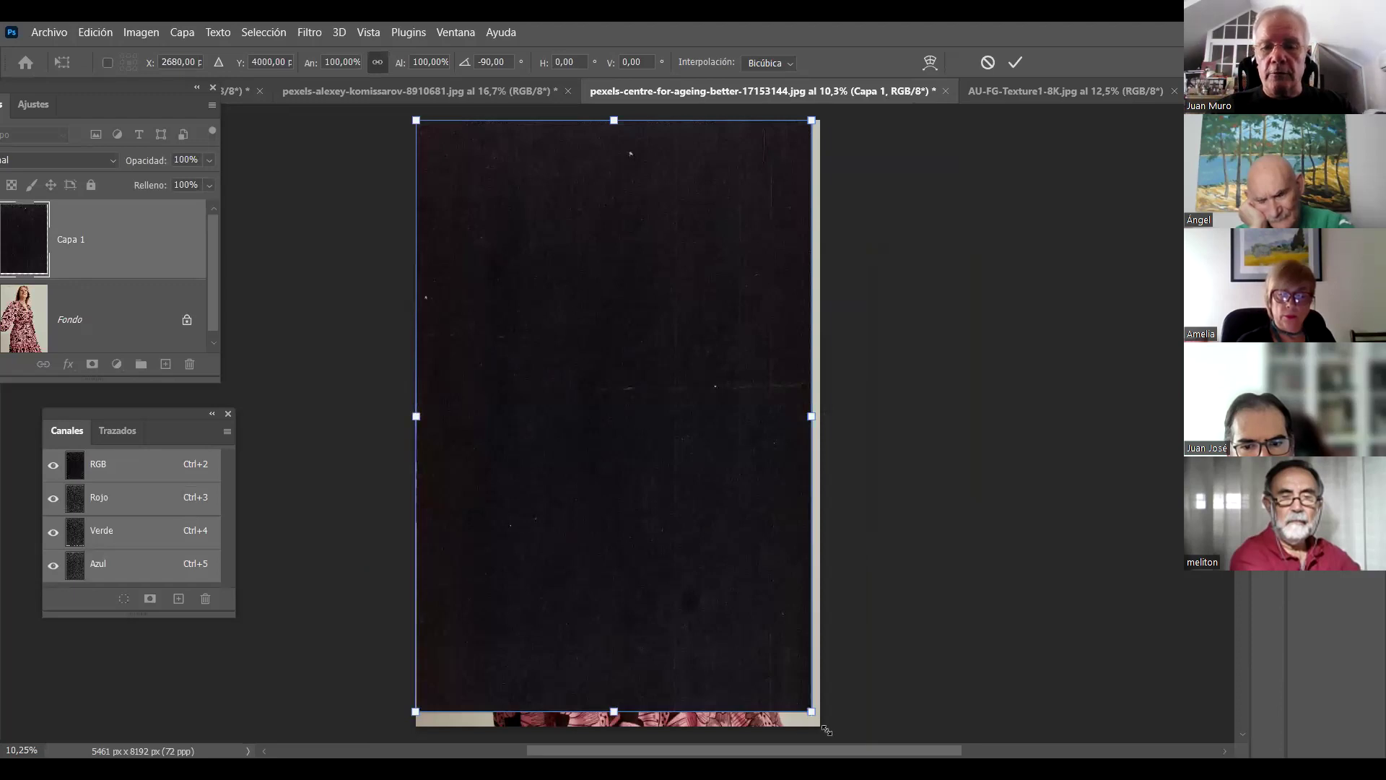
left_click_drag(827, 730, 835, 742)
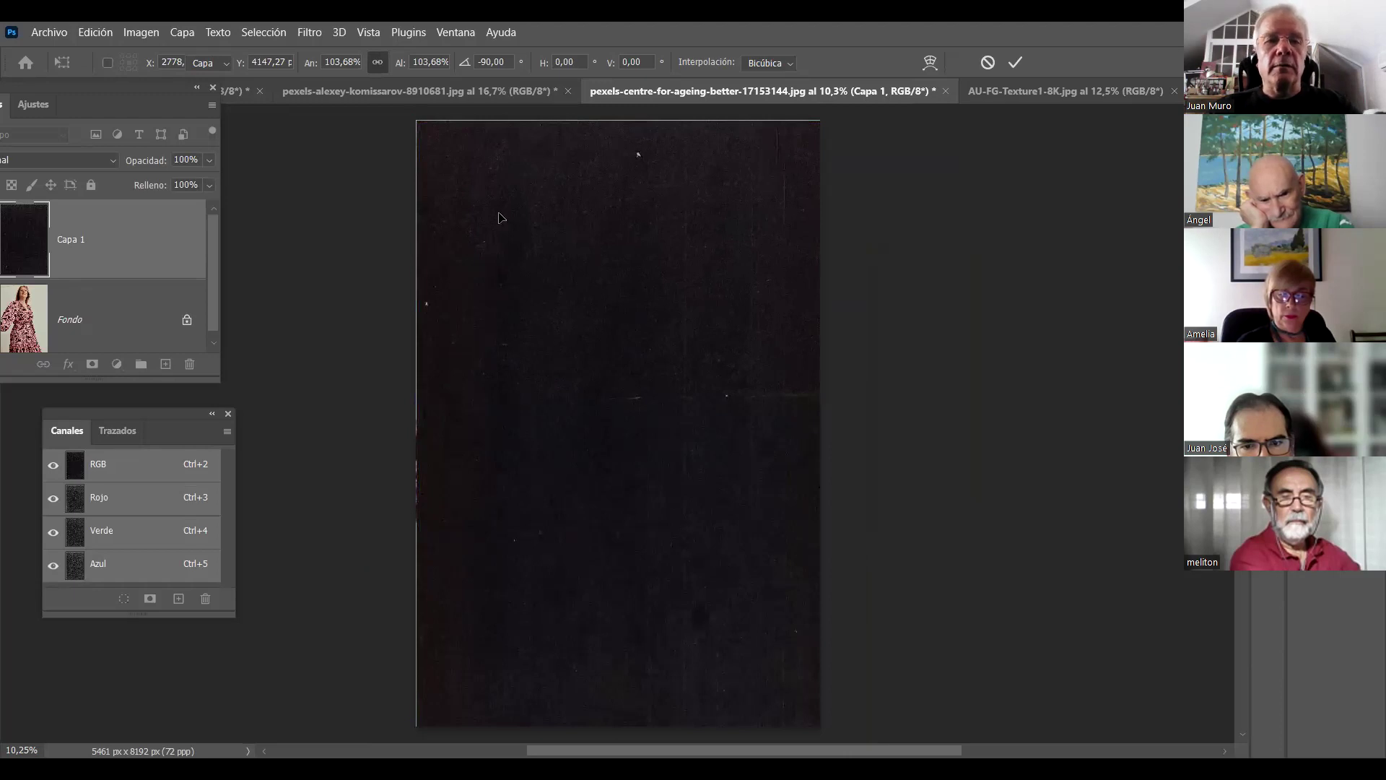
left_click_drag(405, 114, 411, 121)
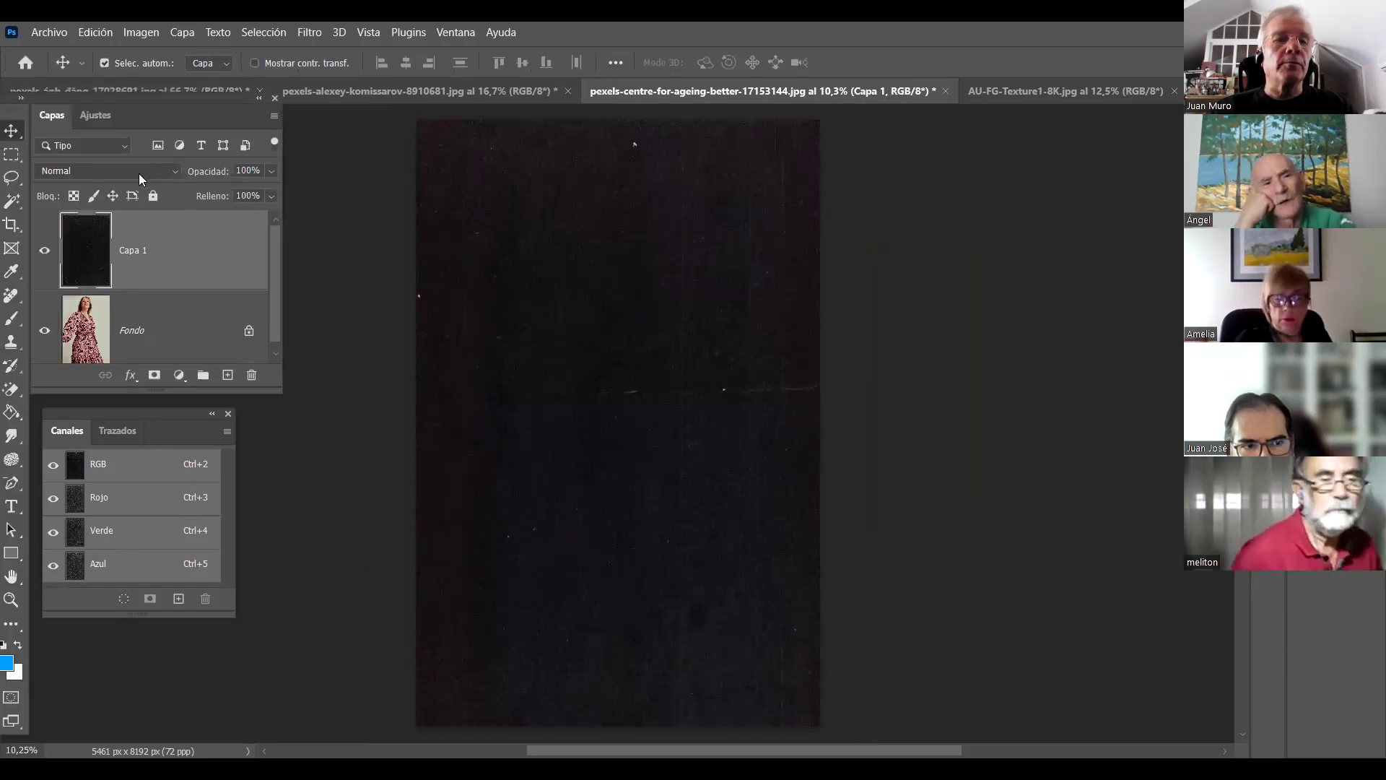
Try the Sobreexponer color blend mode on the texture layer and inspect the grain over the dress and face
left_click(138, 173)
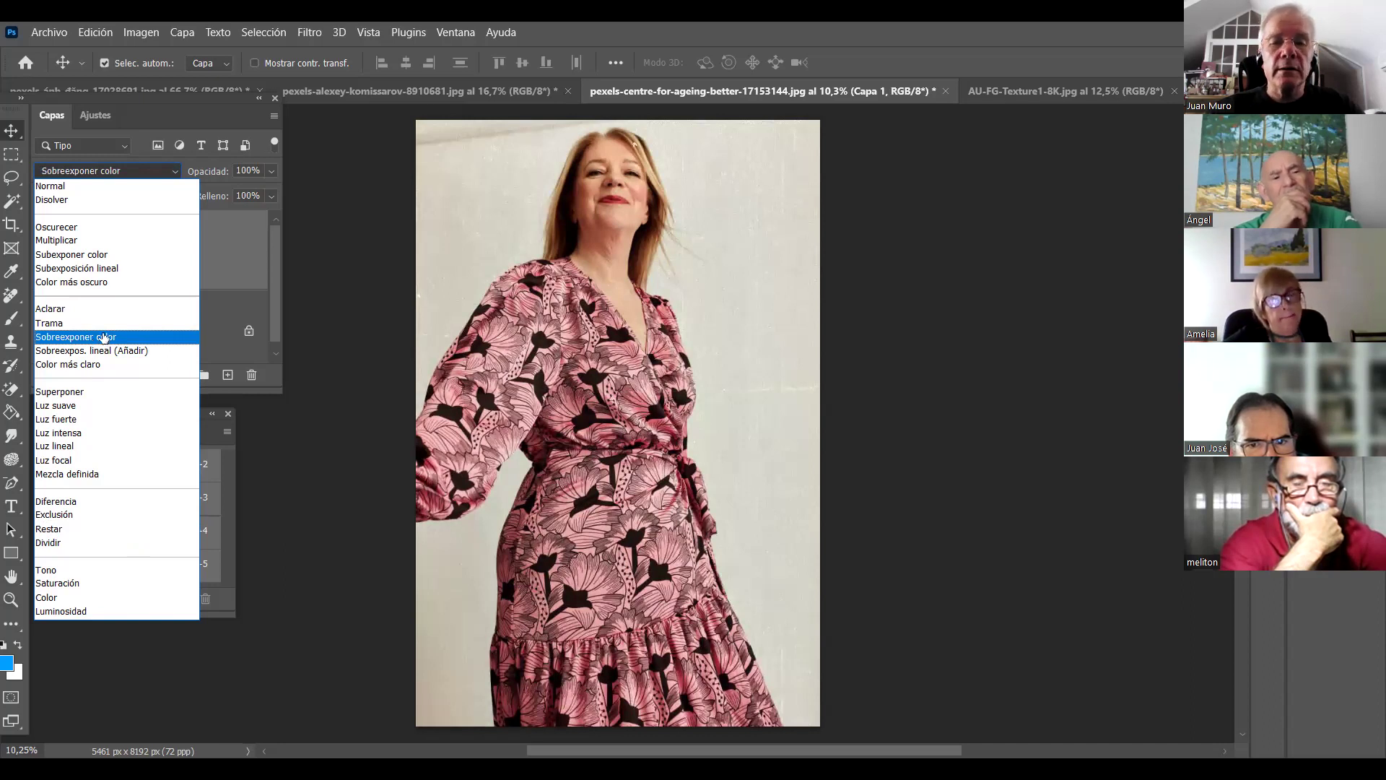
left_click(104, 336)
key("ctrl+plus")
key("ctrl+plus")
key("ctrl+plus")
key("ctrl+plus")
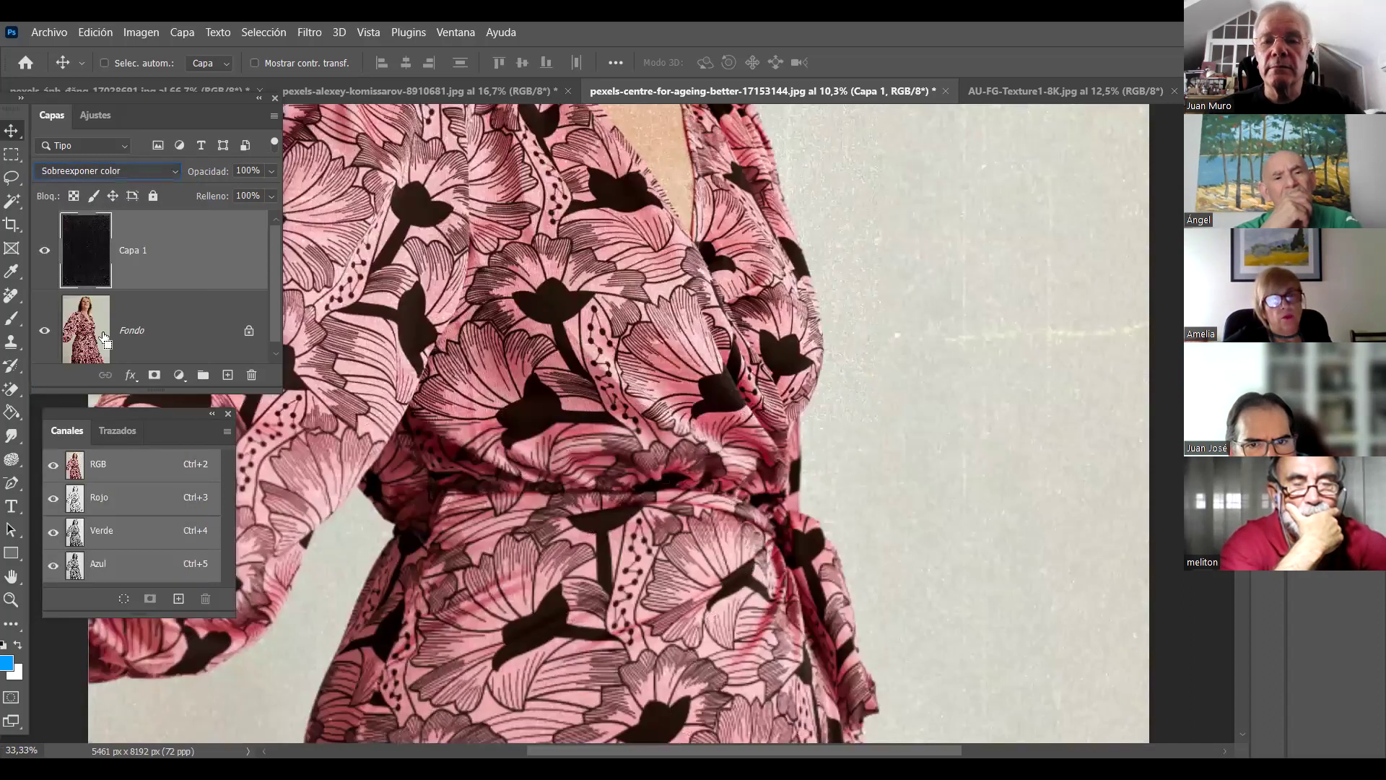
key("ctrl+plus")
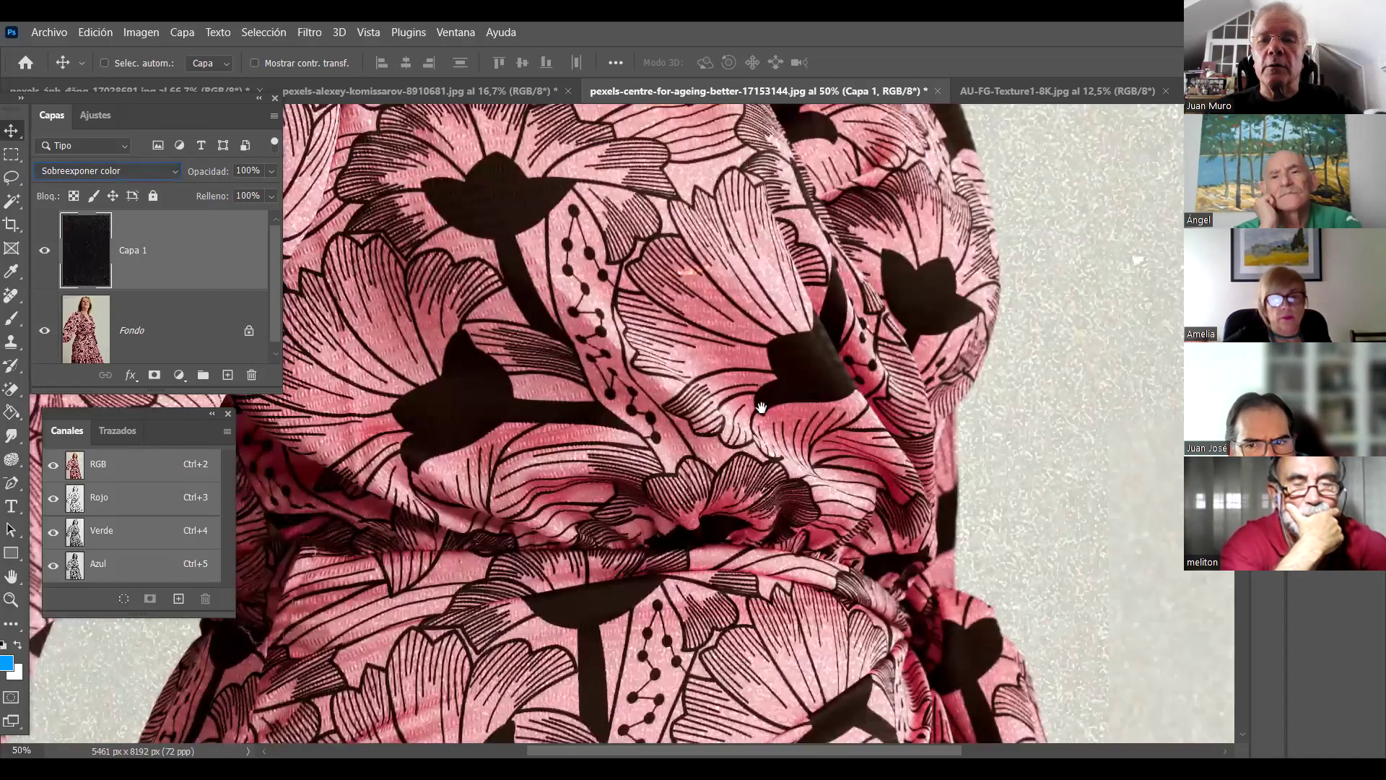
left_click_drag(1010, 238, 944, 640)
left_click_drag(744, 224, 965, 650)
left_click_drag(874, 416, 871, 305)
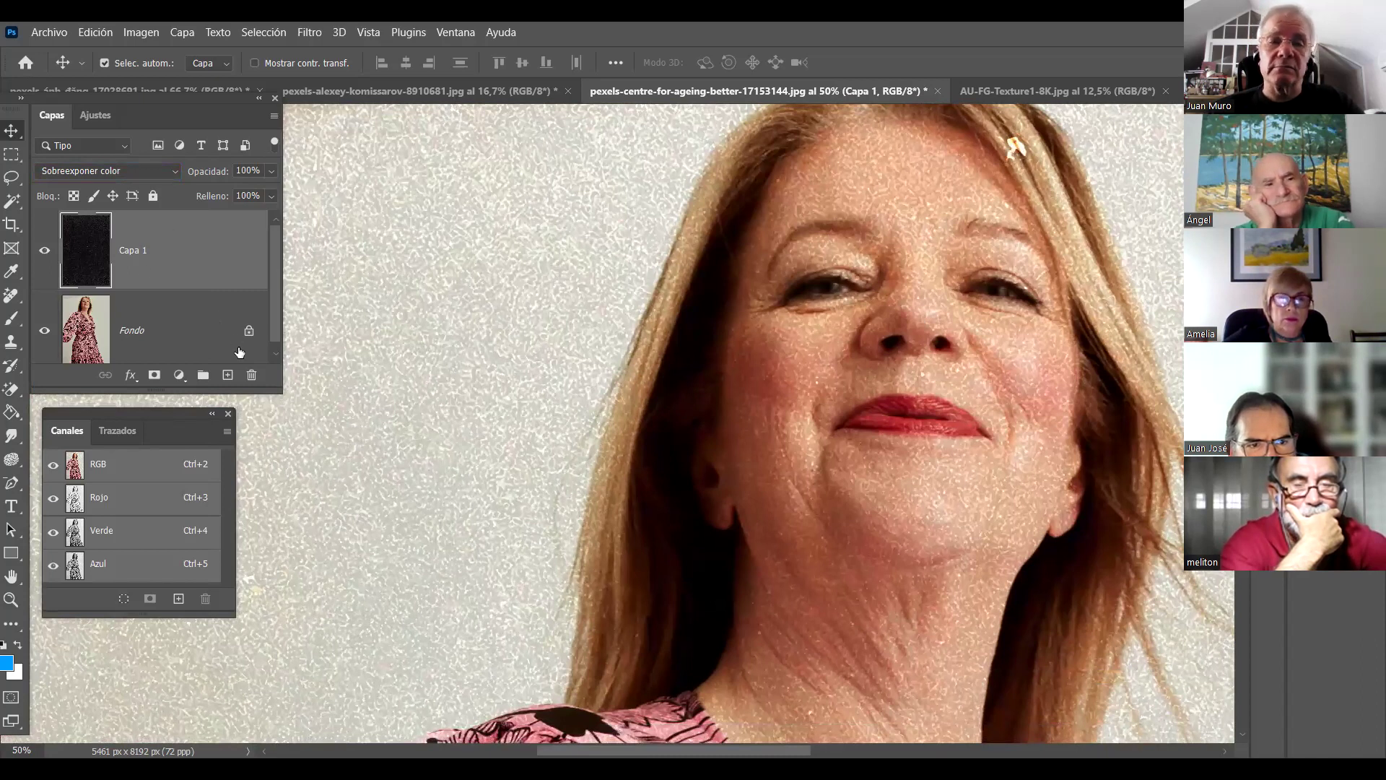
Lower the texture layer's opacity to 60%
left_click(272, 171)
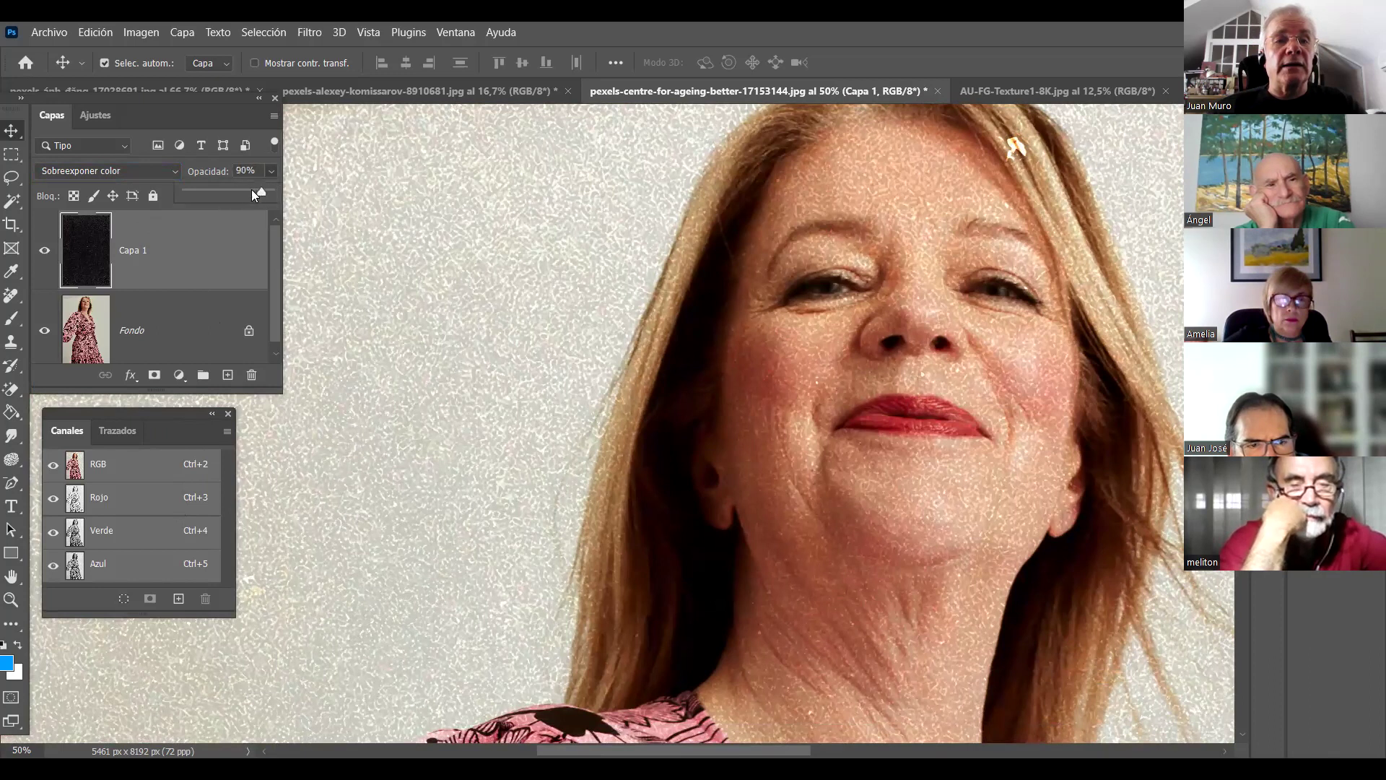
left_click_drag(244, 189, 228, 191)
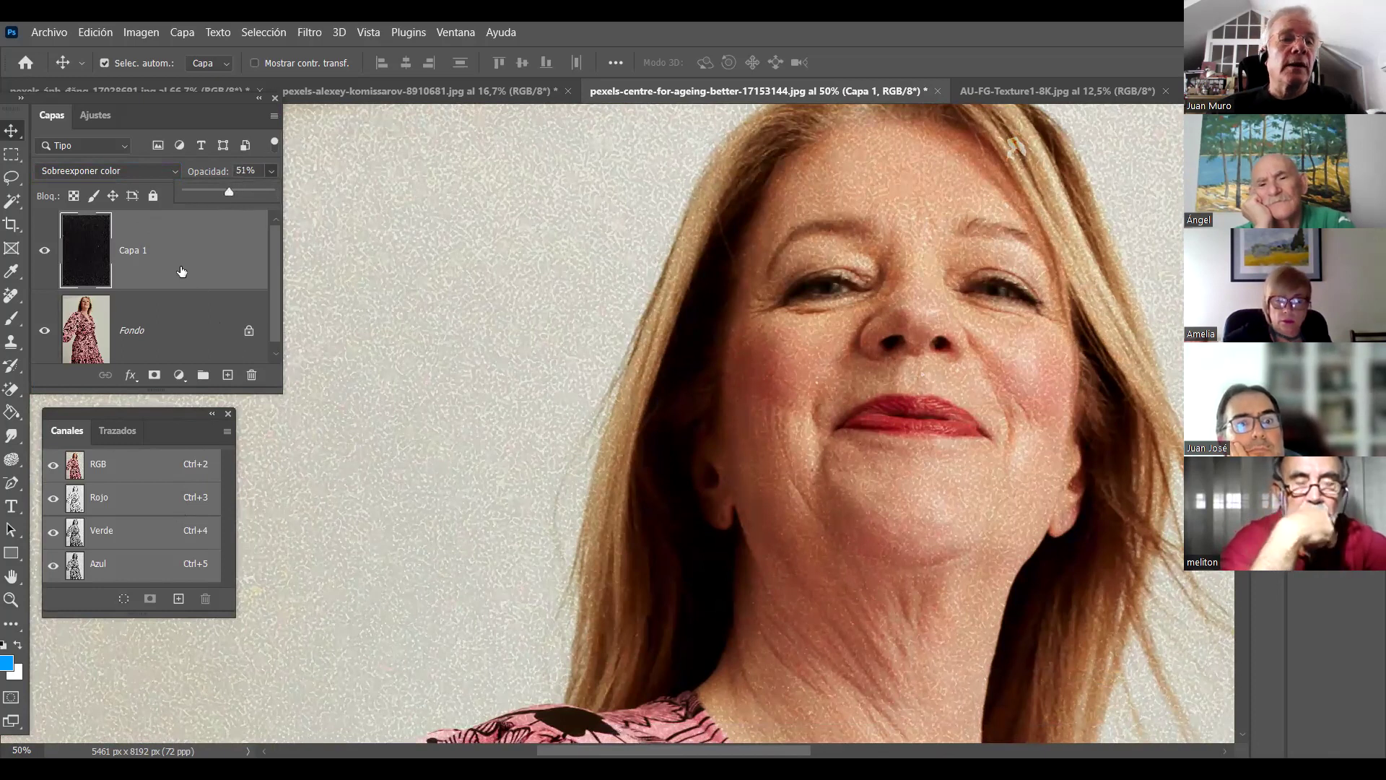
left_click(225, 263)
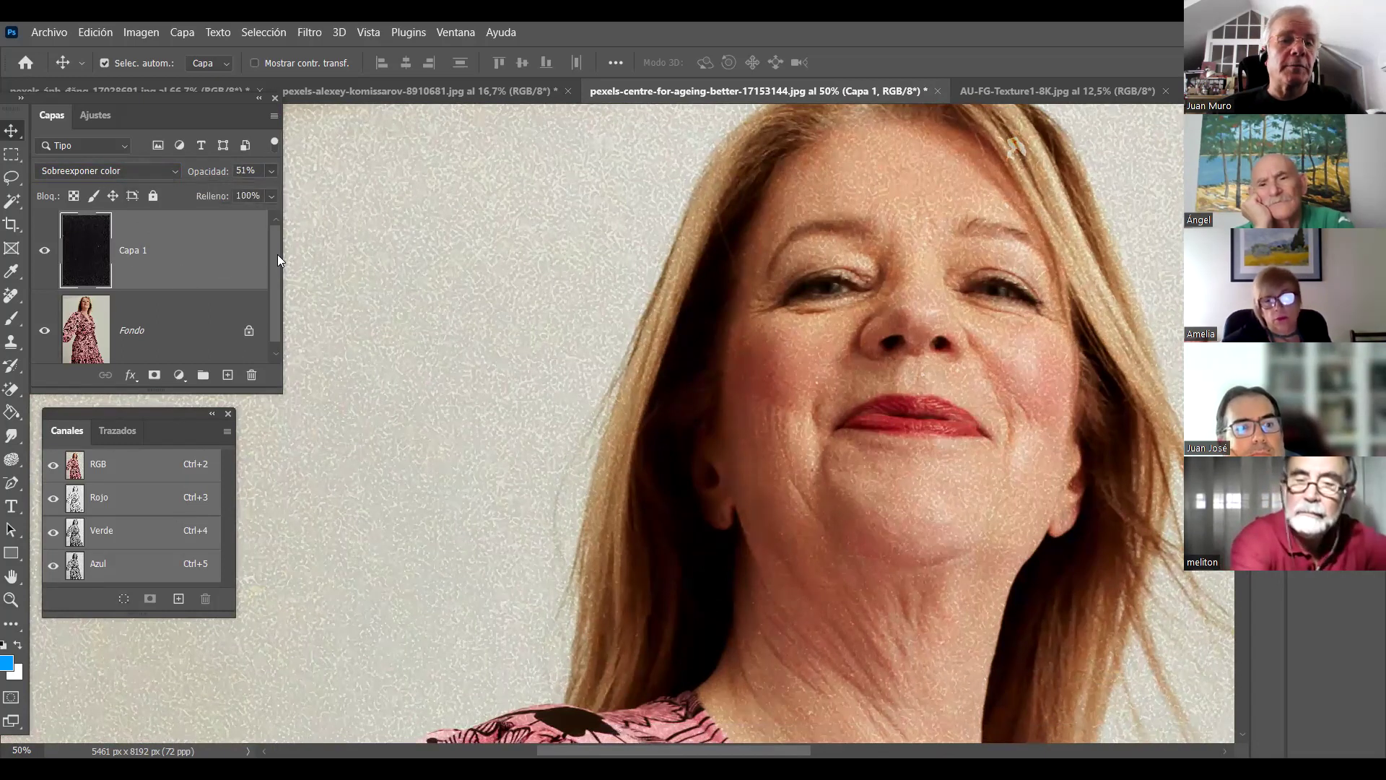
scroll(277, 254, "down", 1)
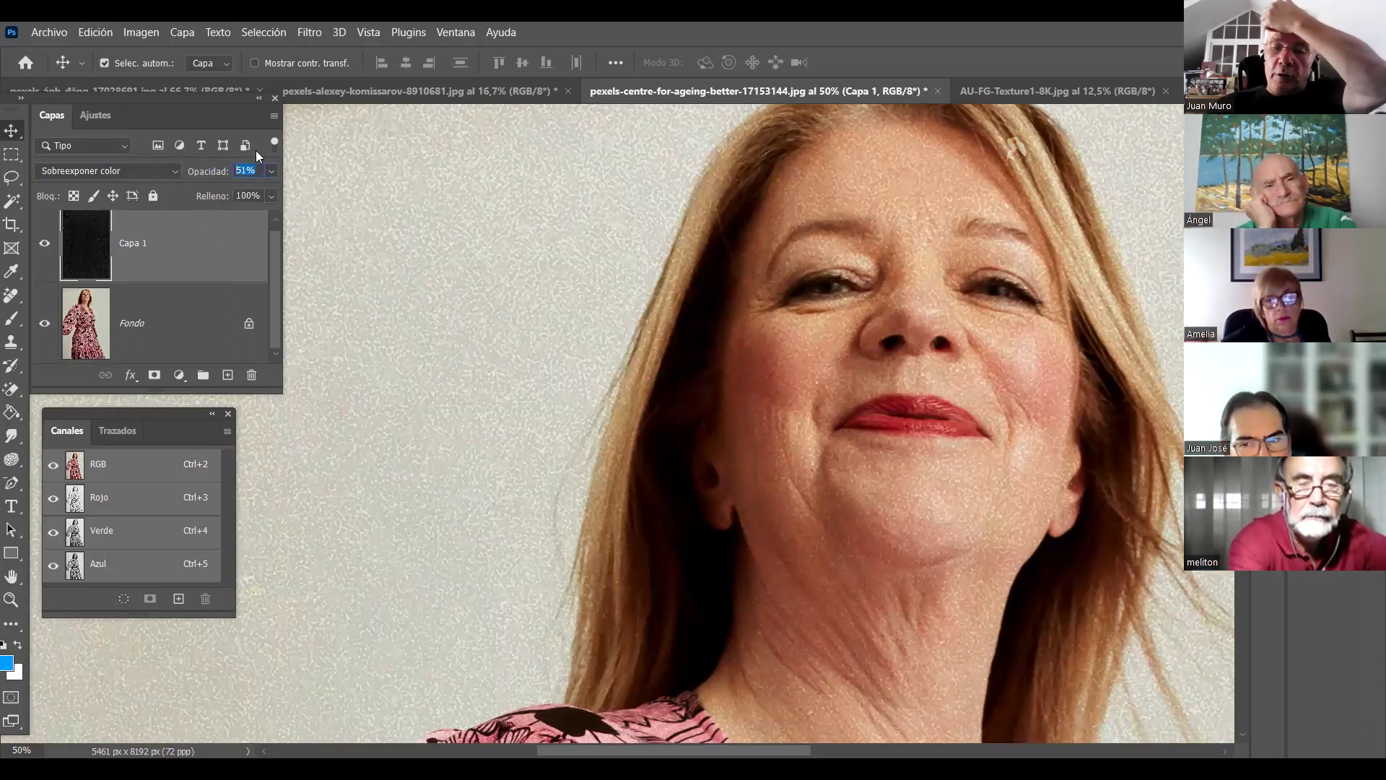
key("6")
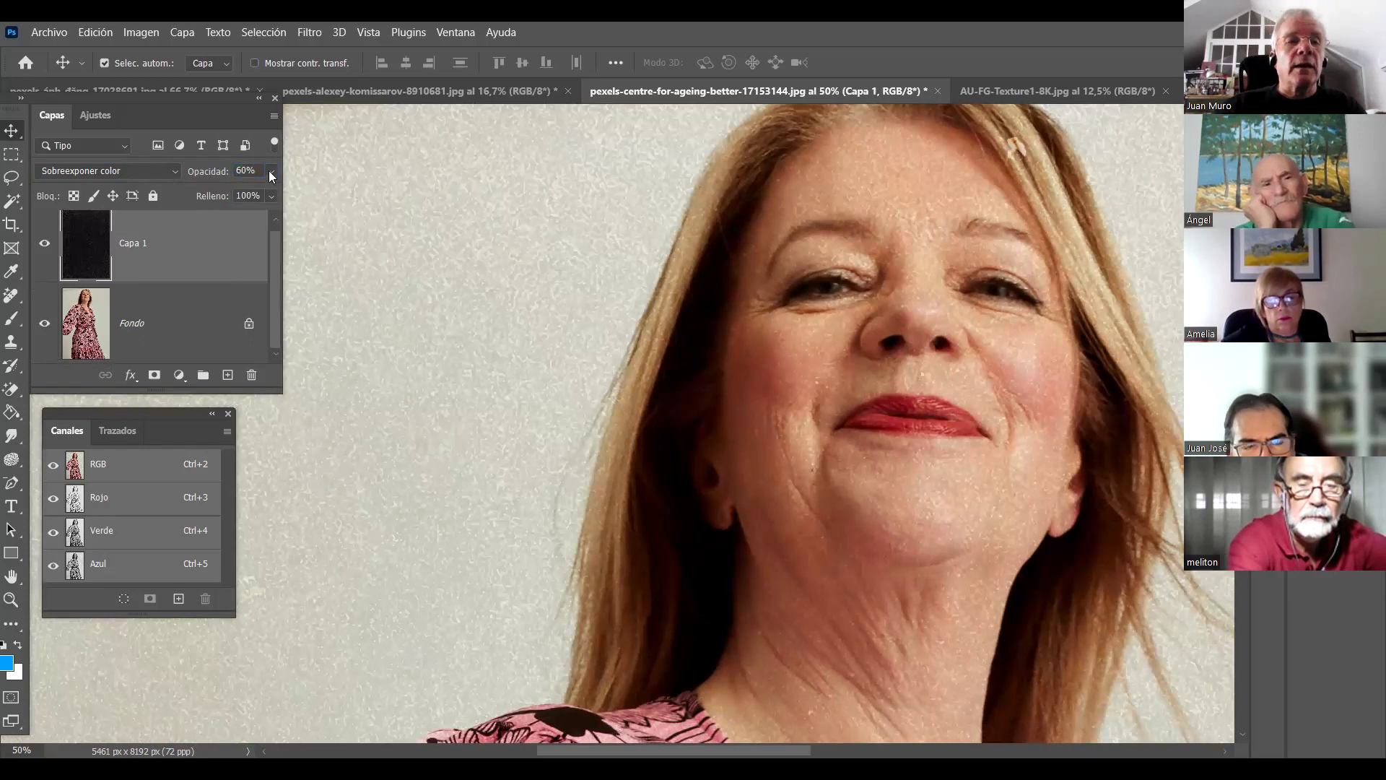
Set the texture layer's blend mode to Luz suave and inspect the grain on the woman's hair and face up close
left_click(172, 176)
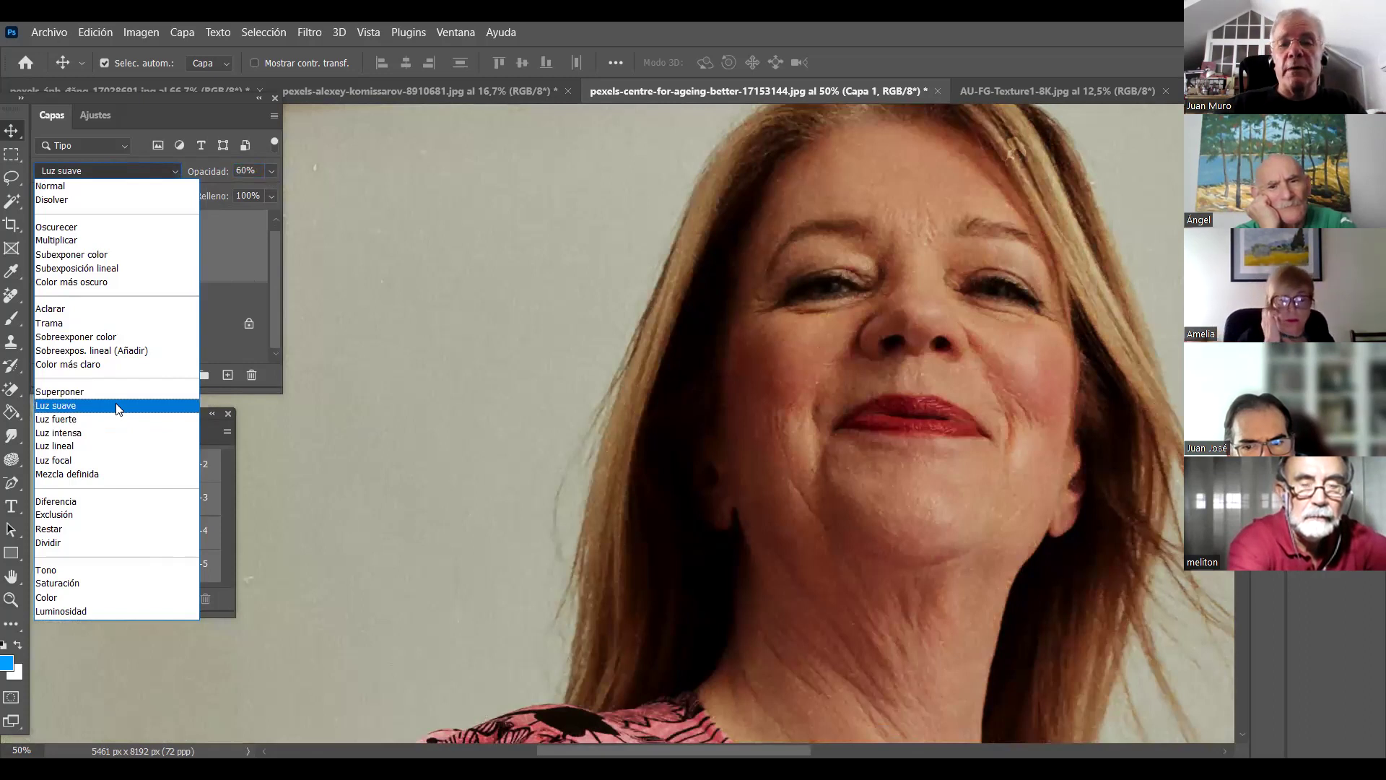
left_click(116, 406)
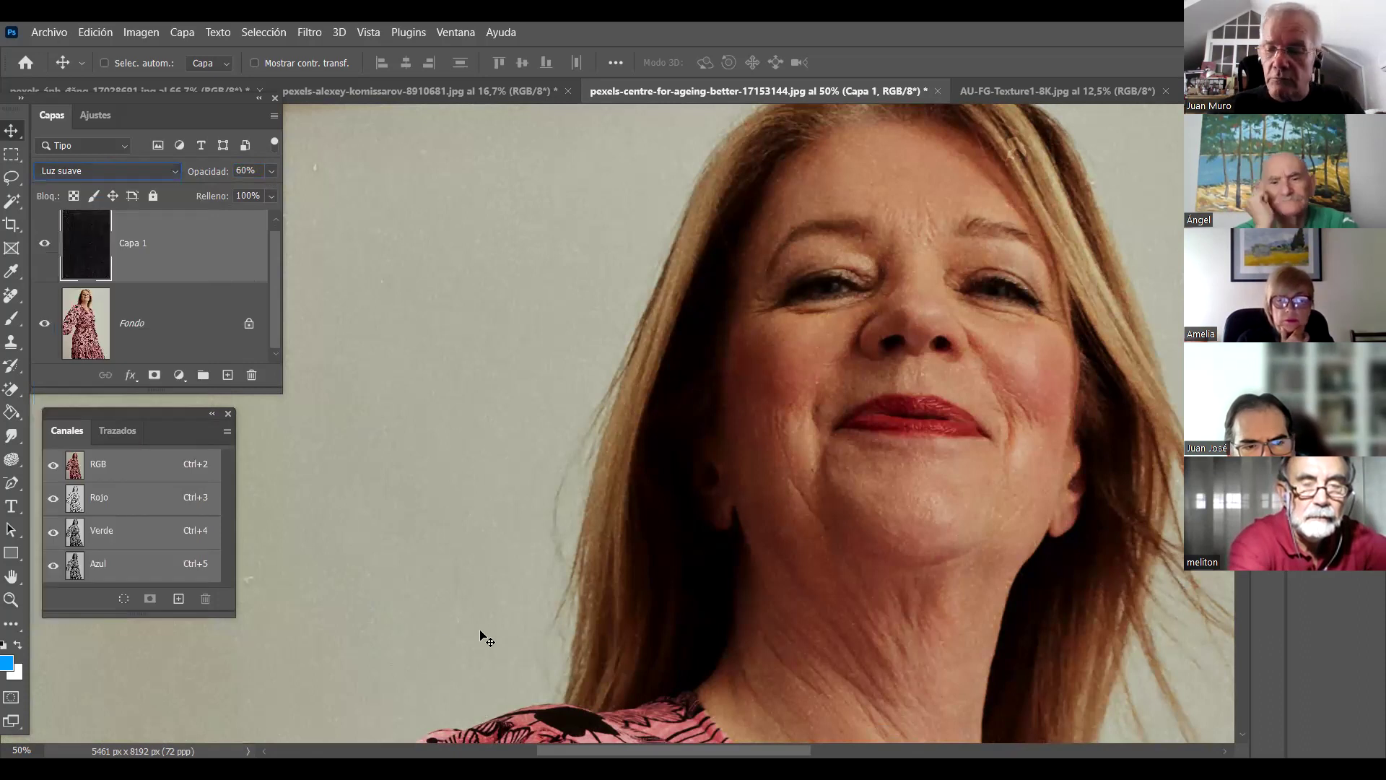
key("ctrl+plus")
key("ctrl+plus")
key("ctrl+plus")
key("ctrl+plus")
key("ctrl+plus")
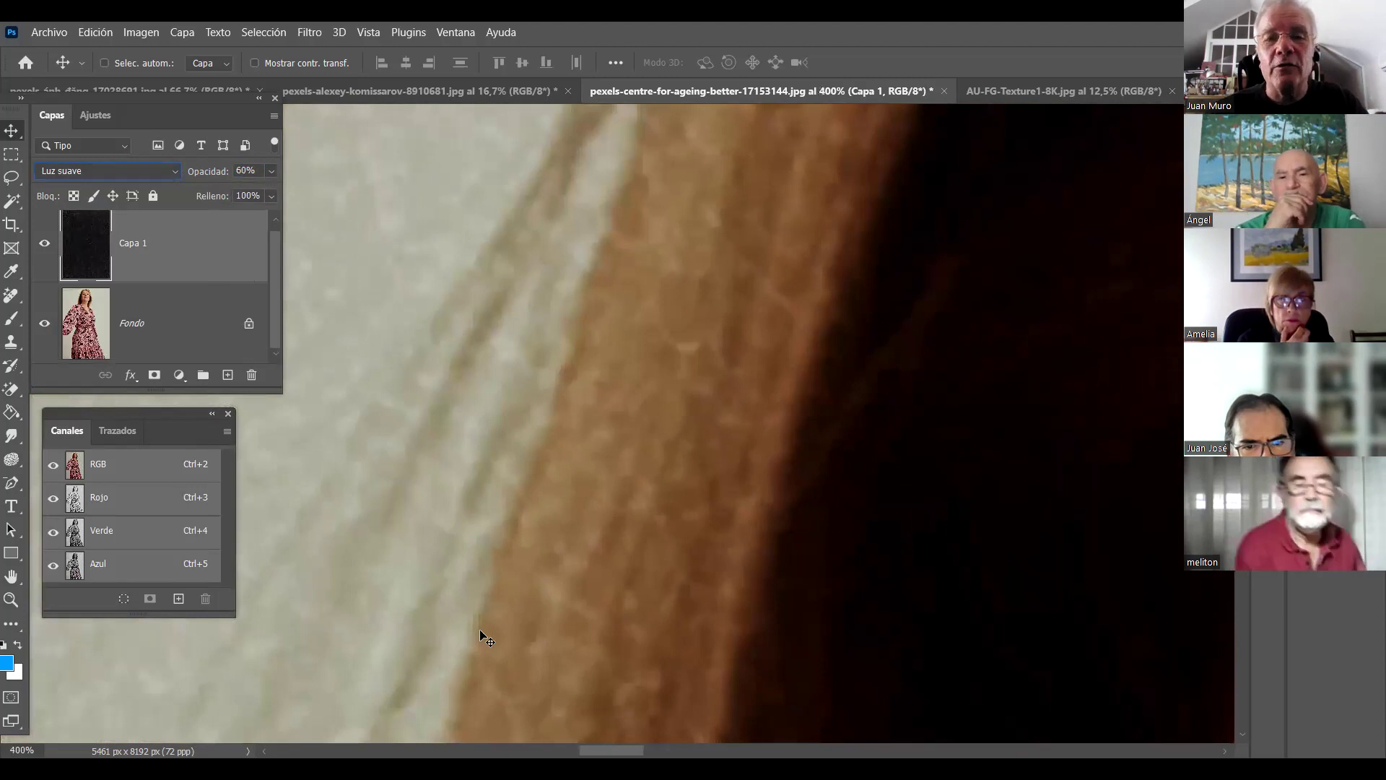
key("ctrl+minus")
key("ctrl+minus")
key("ctrl+minus")
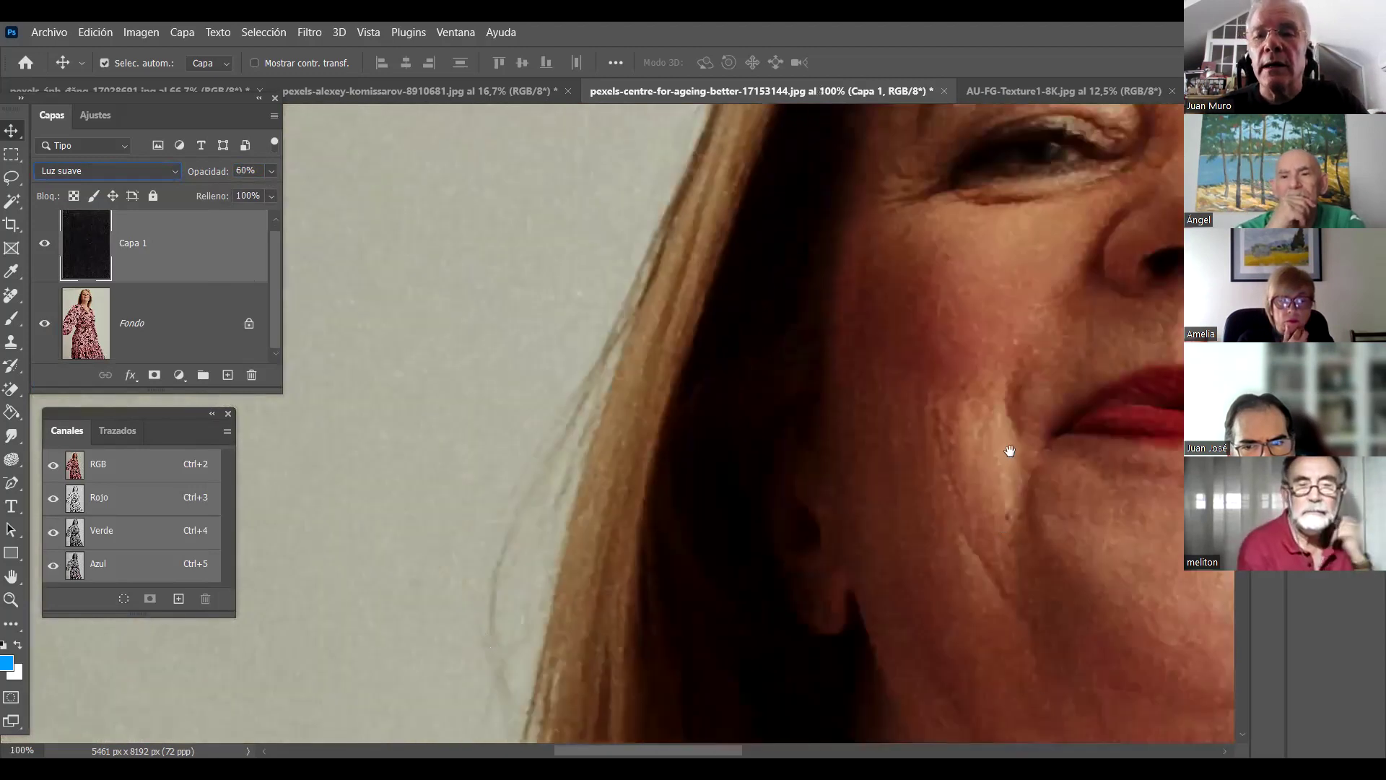
left_click_drag(601, 546, 218, 629)
left_click_drag(953, 396, 928, 436)
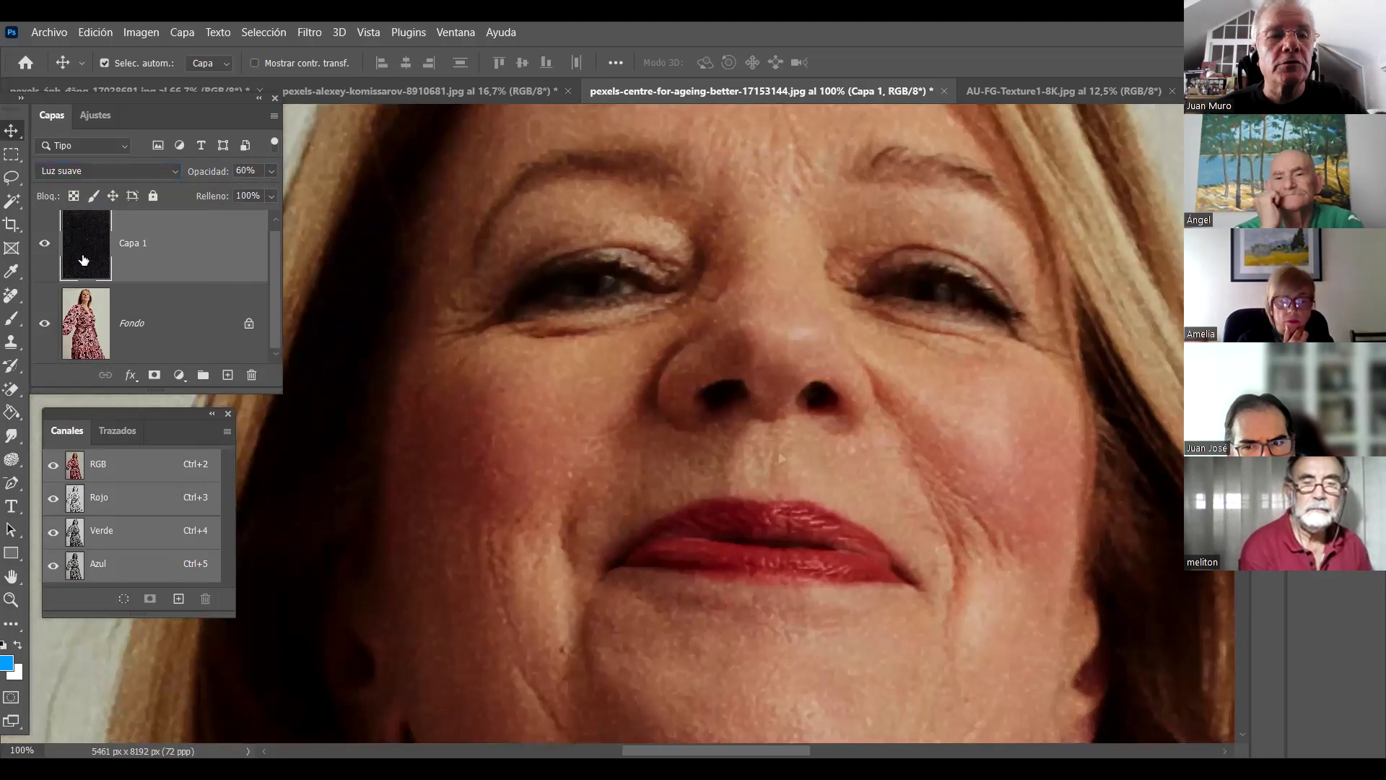
Compare the face with and without the texture layer, leave the layer visible and return to the woman's upper body
left_click(43, 243)
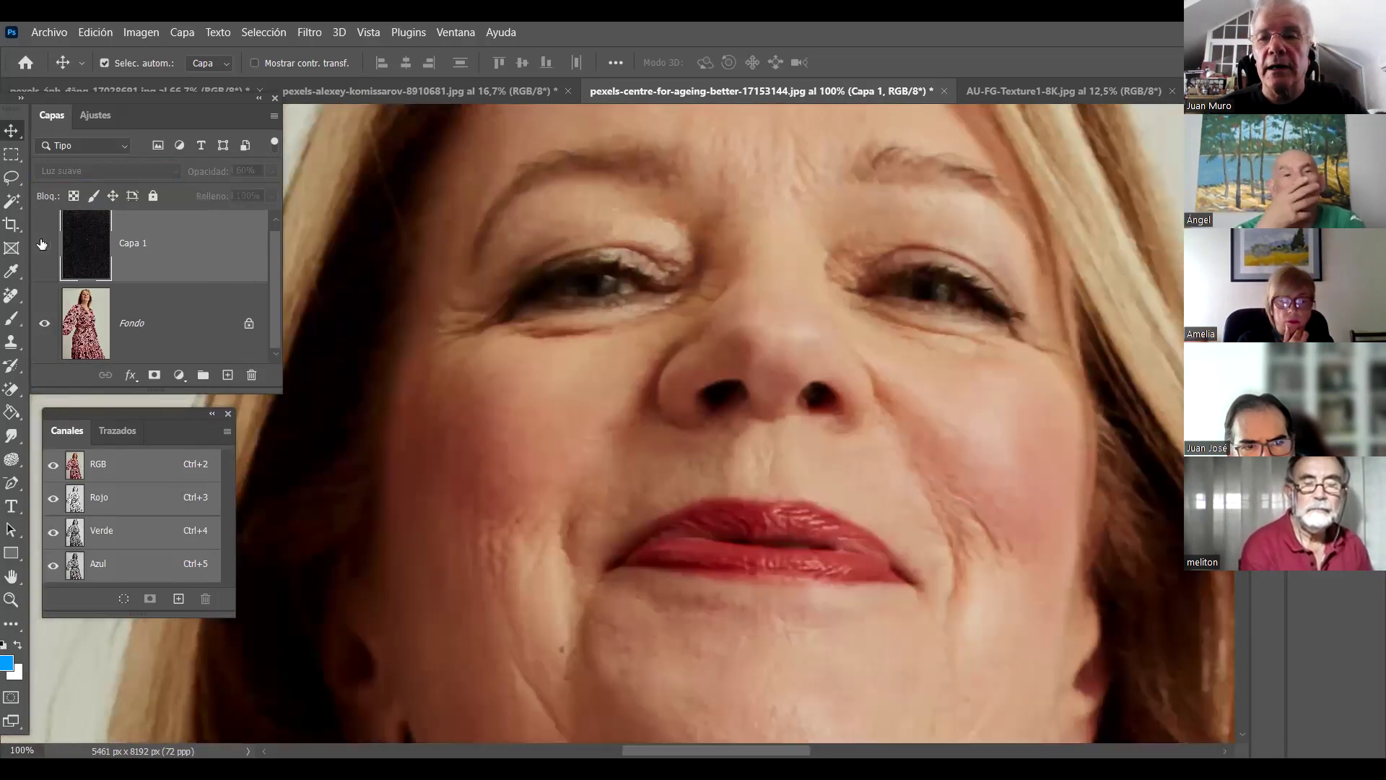
left_click(43, 243)
left_click(42, 244)
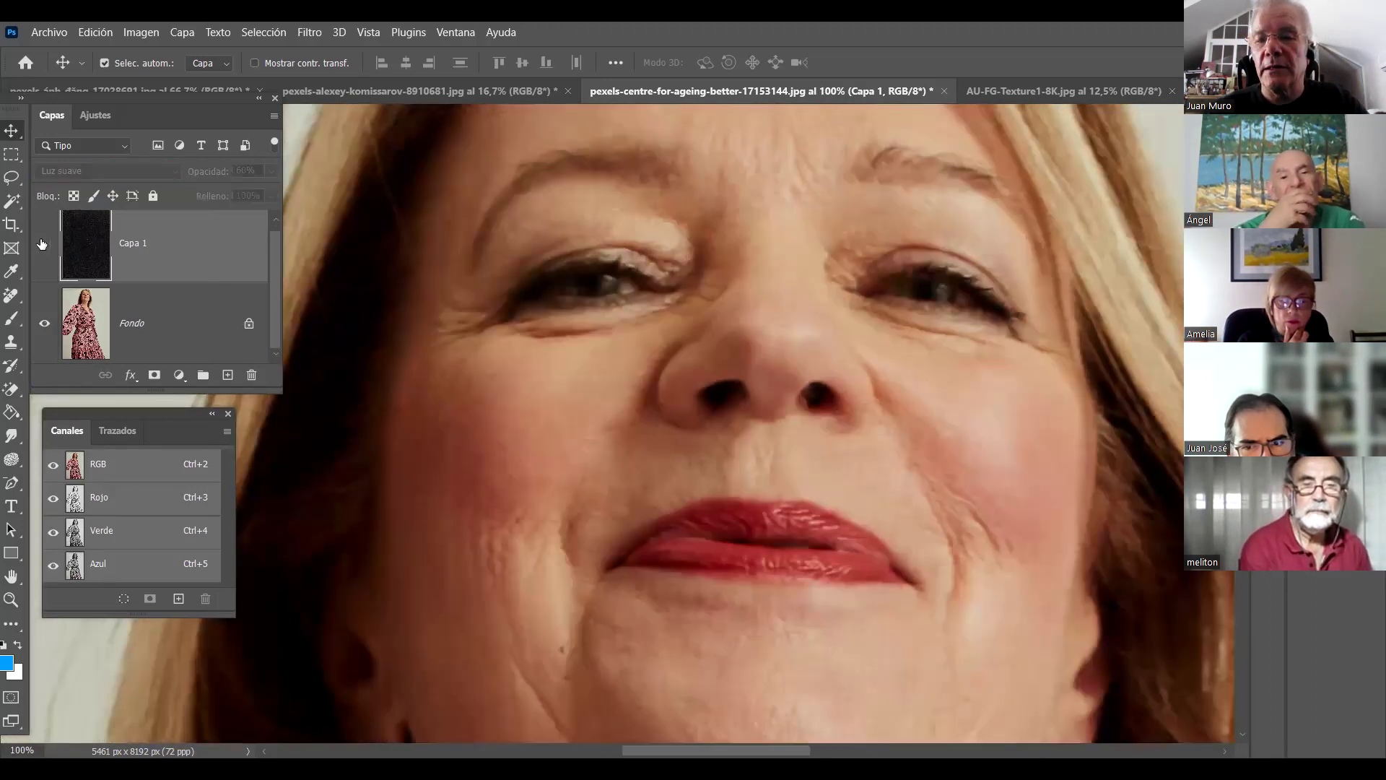
left_click(43, 243)
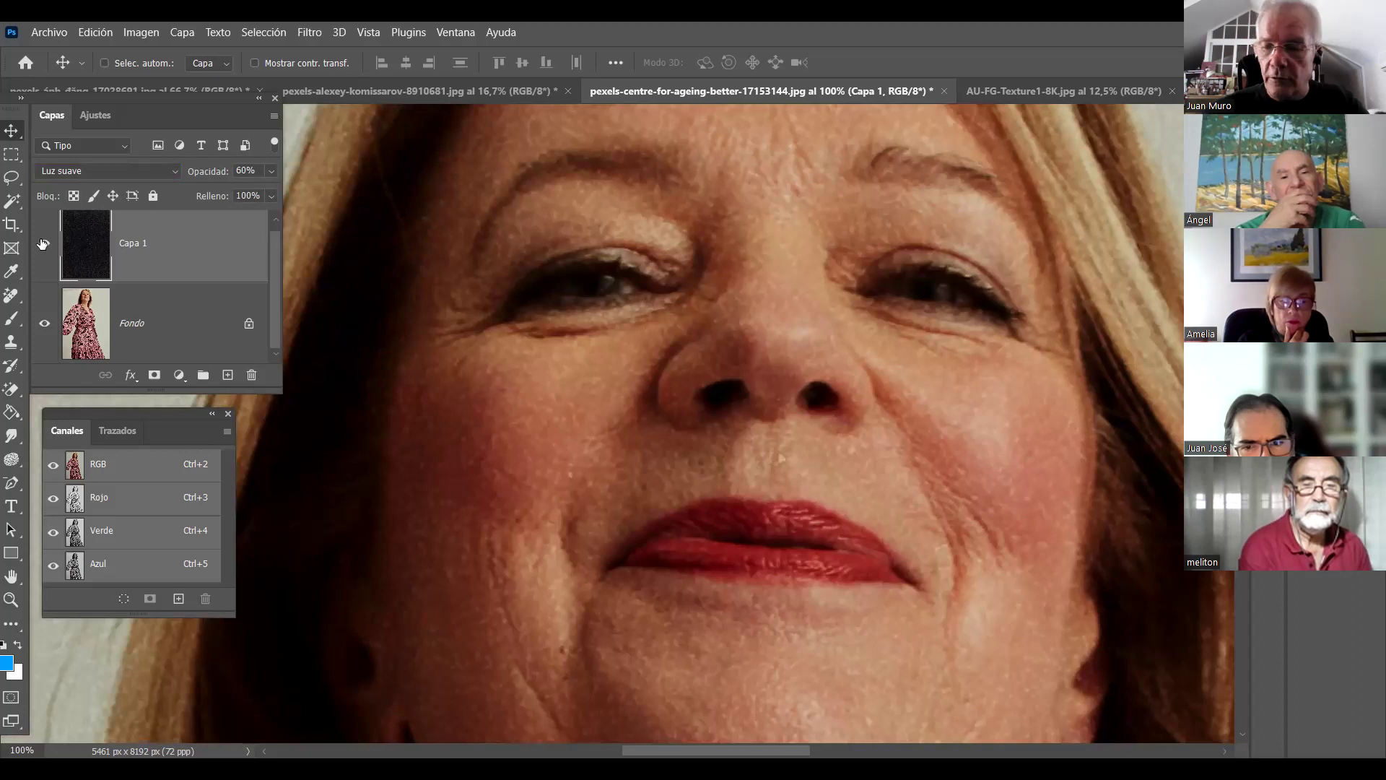
key("ctrl+minus")
key("ctrl+minus")
key("ctrl+minus")
key("ctrl+minus")
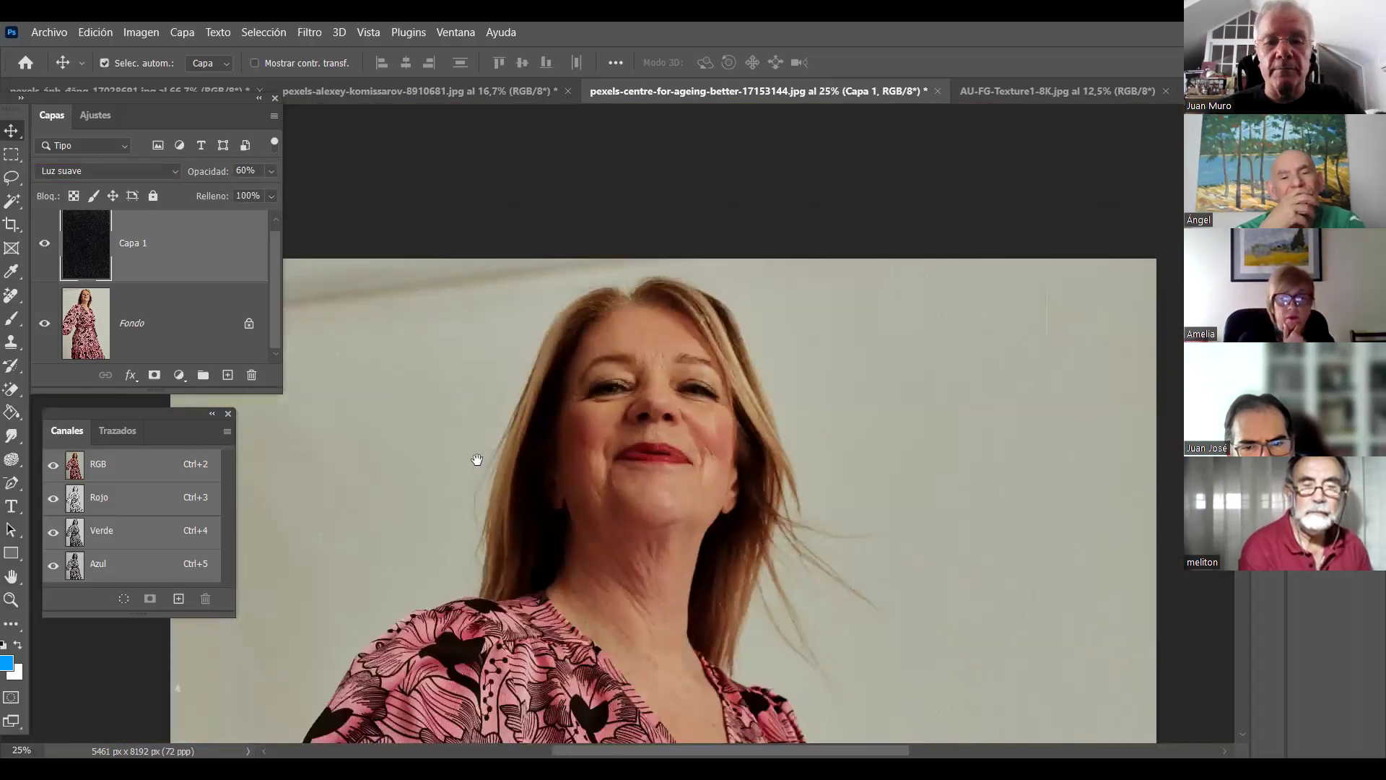
left_click_drag(477, 459, 609, 331)
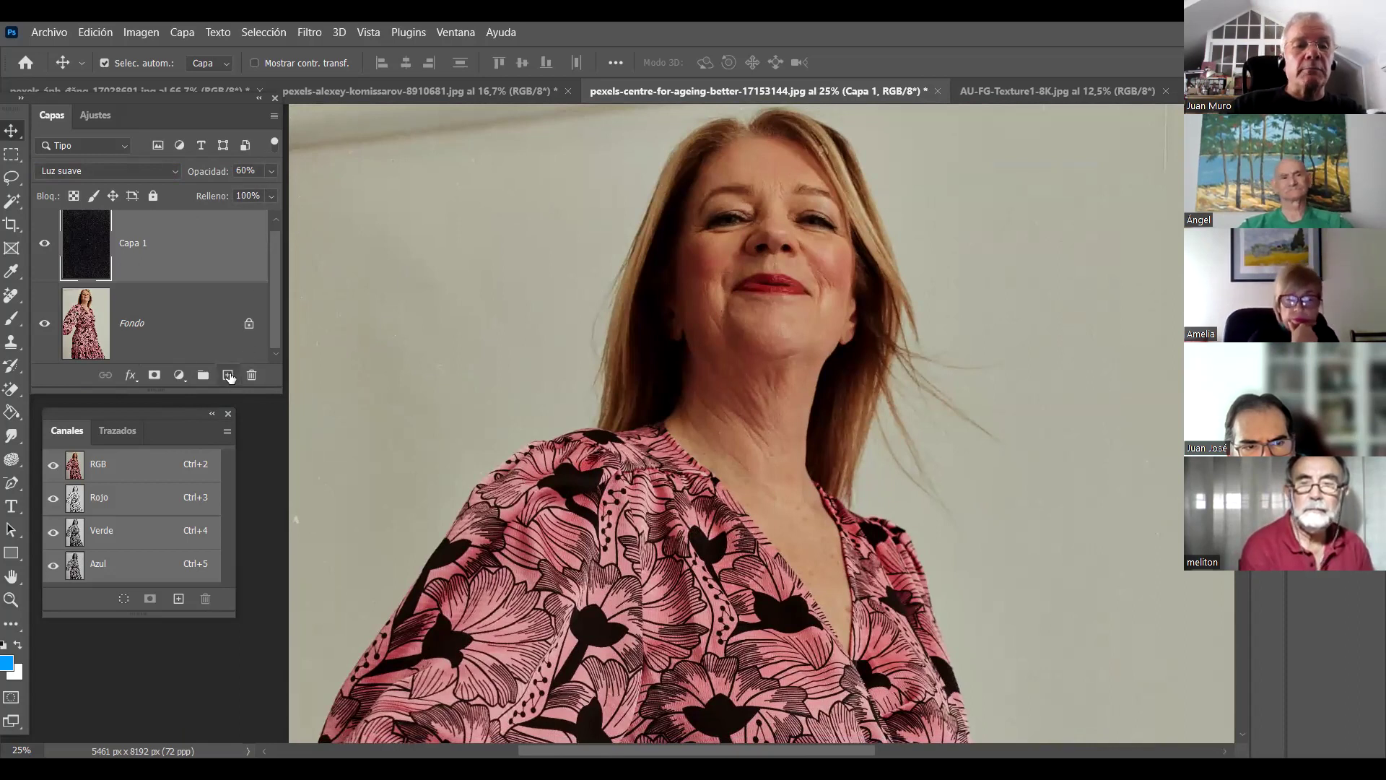
Add a Niveles adjustment layer between the Fondo portrait and the texture layer
left_click(179, 375)
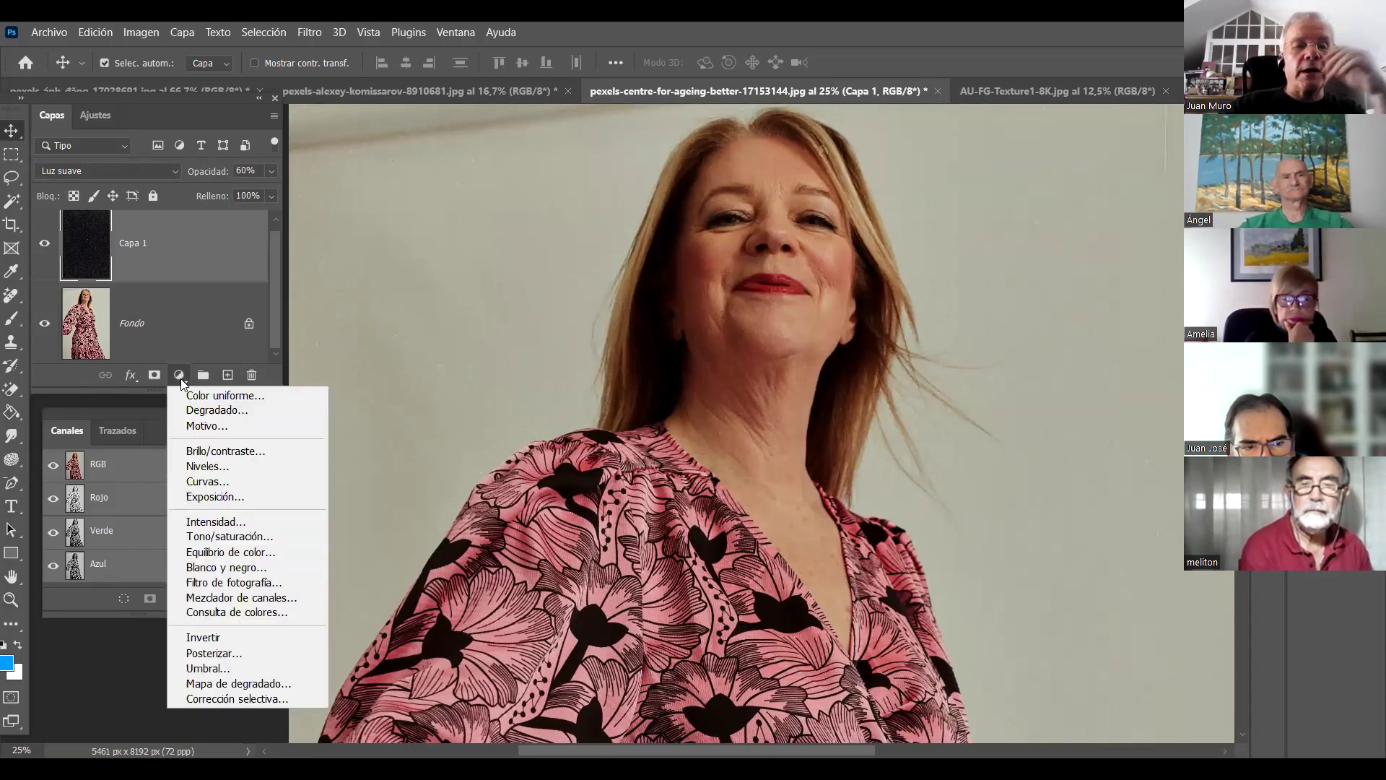
left_click(181, 321)
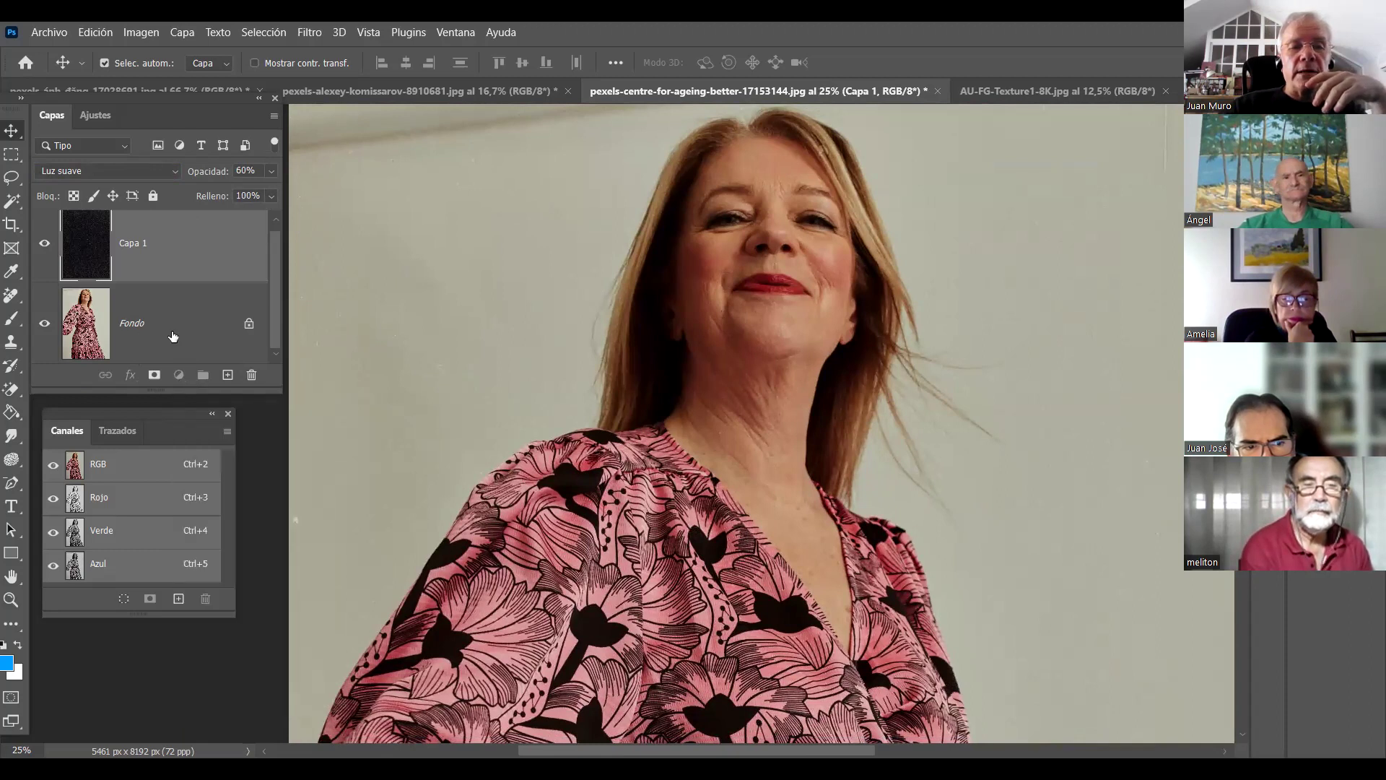
left_click(172, 336)
left_click(180, 376)
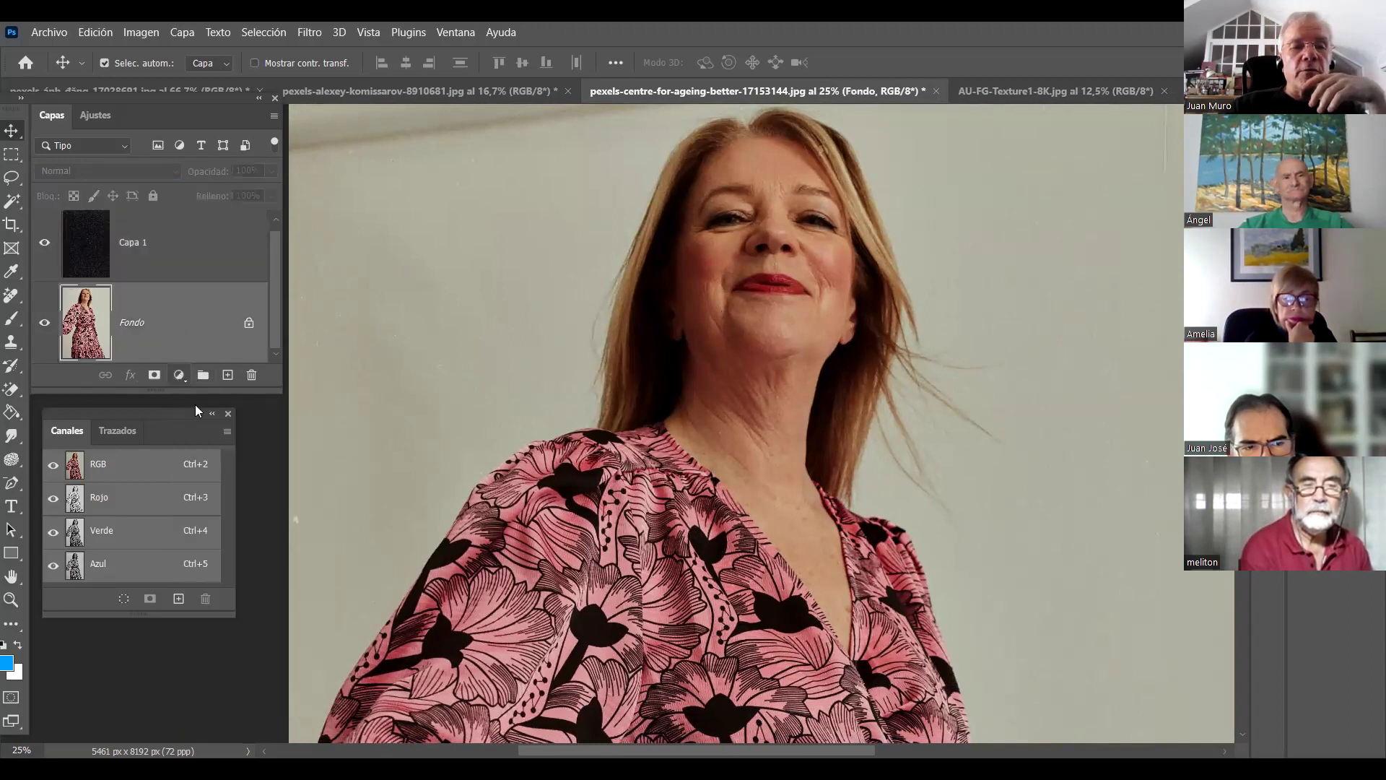
left_click(225, 469)
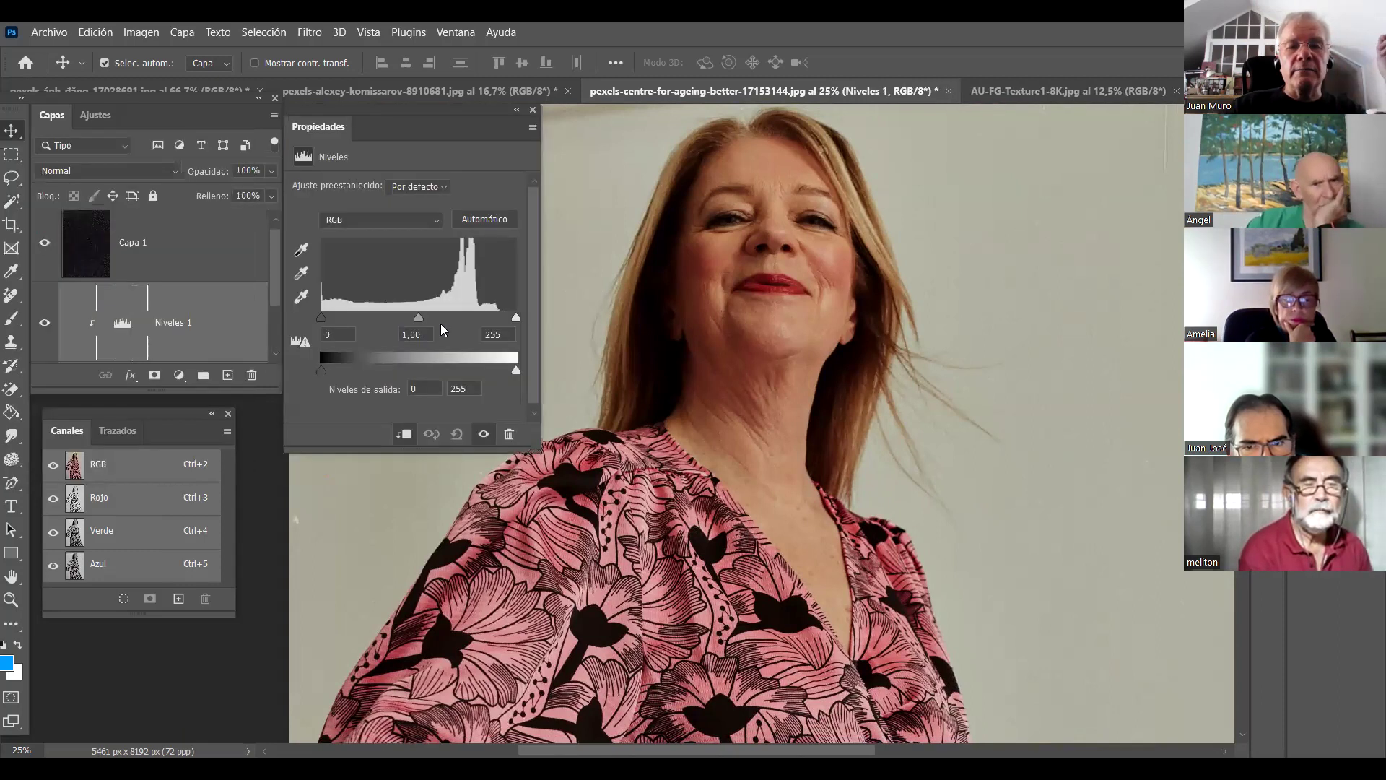
Set the RGB input levels to black point 4, midtones 0,91 and white point 241, and close the adjustment's properties
left_click_drag(517, 323, 509, 326)
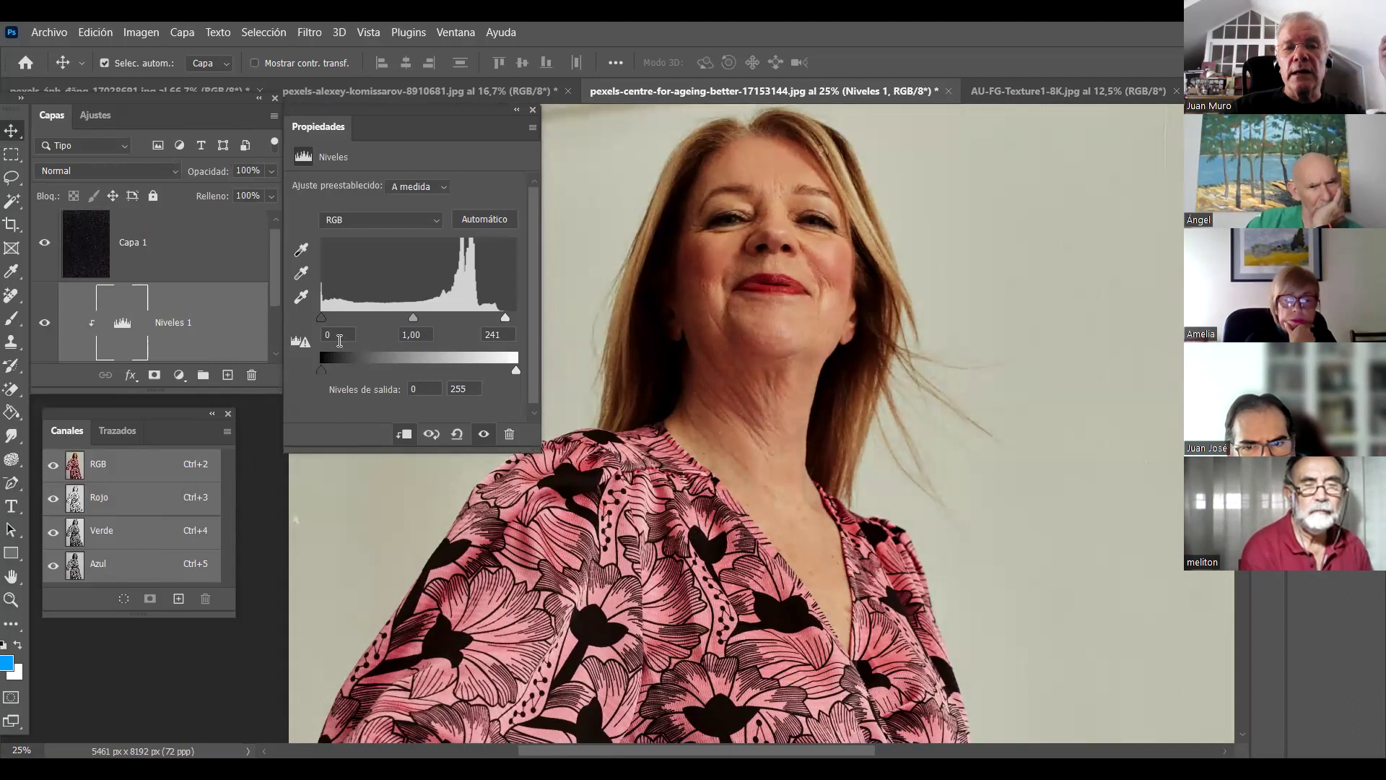
left_click_drag(342, 323, 325, 329)
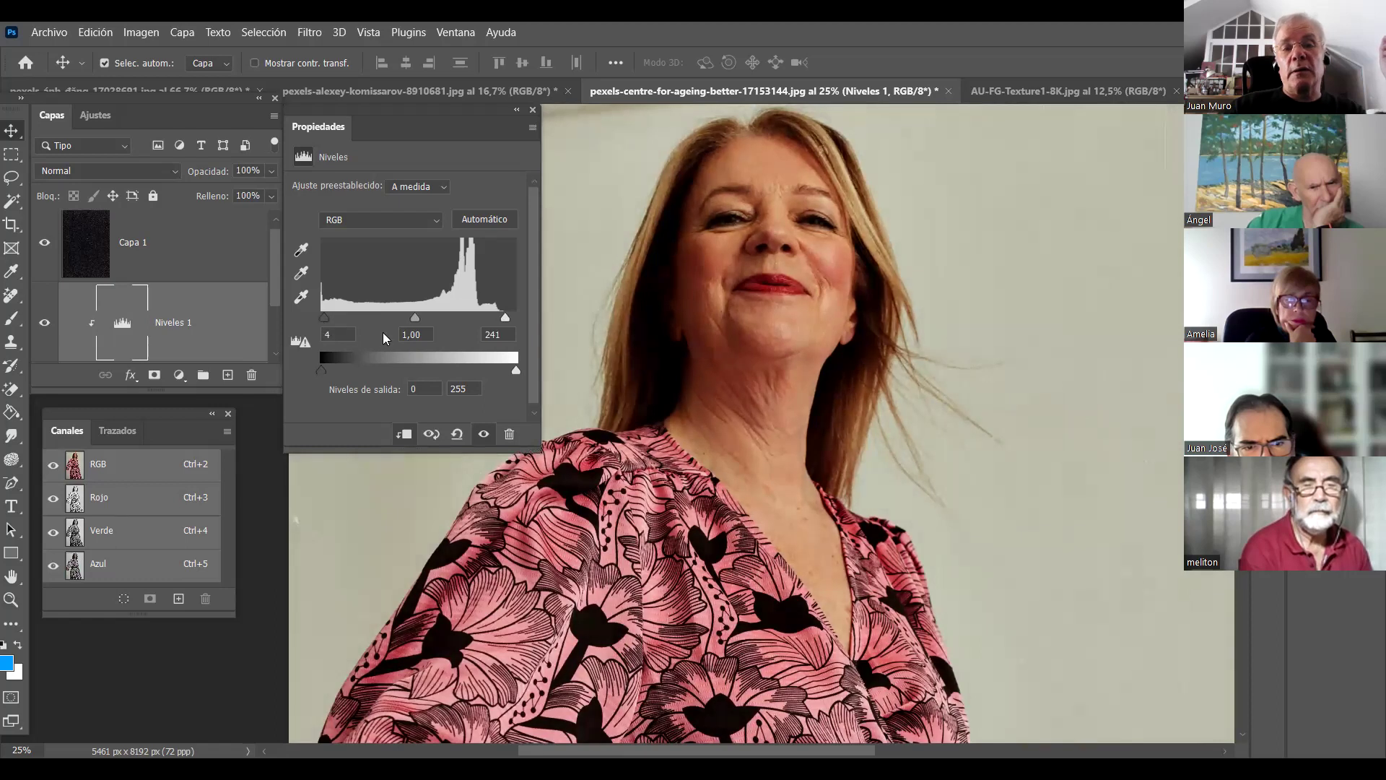
left_click_drag(416, 322, 423, 323)
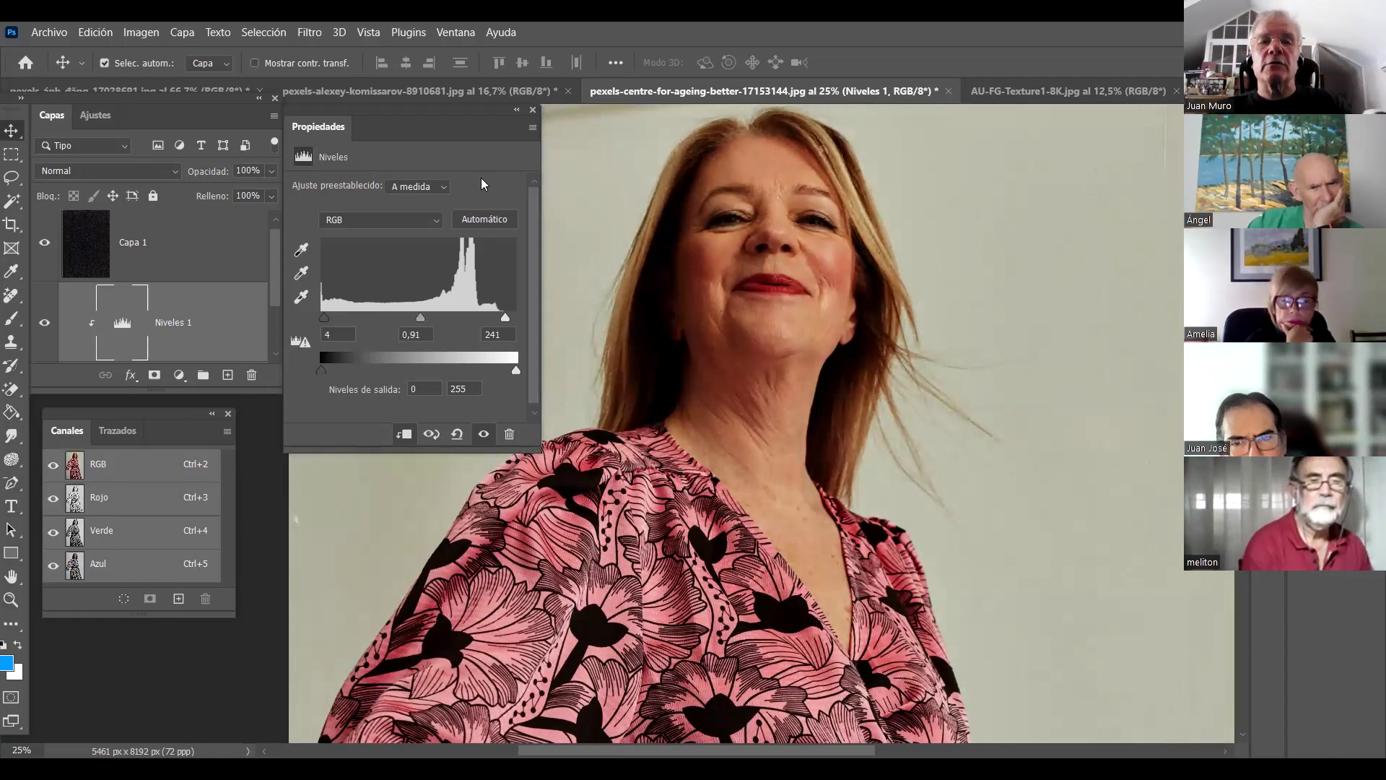
left_click(532, 110)
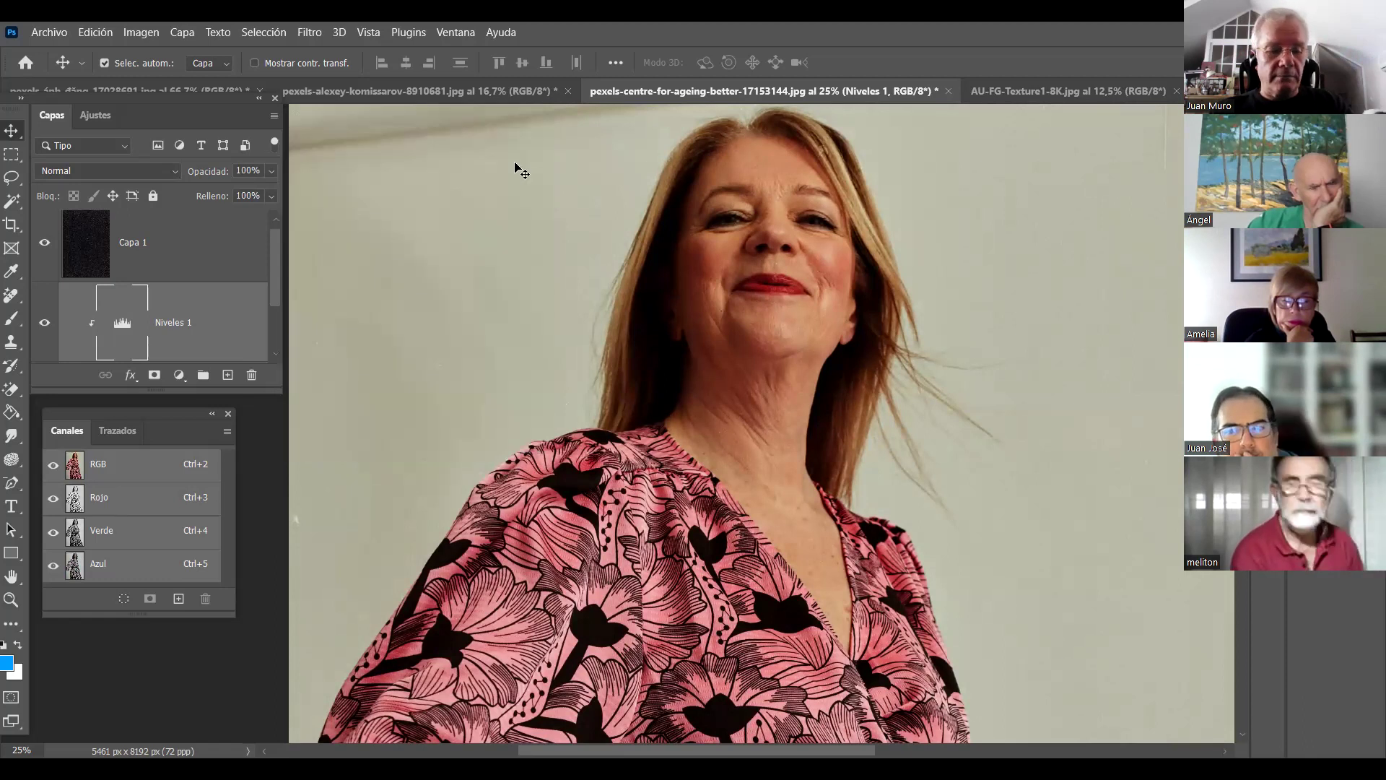
Enlarge the Layers panel to show all three layers and fit the whole portrait in the window
key("ctrl+minus")
key("ctrl+minus")
key("ctrl+minus")
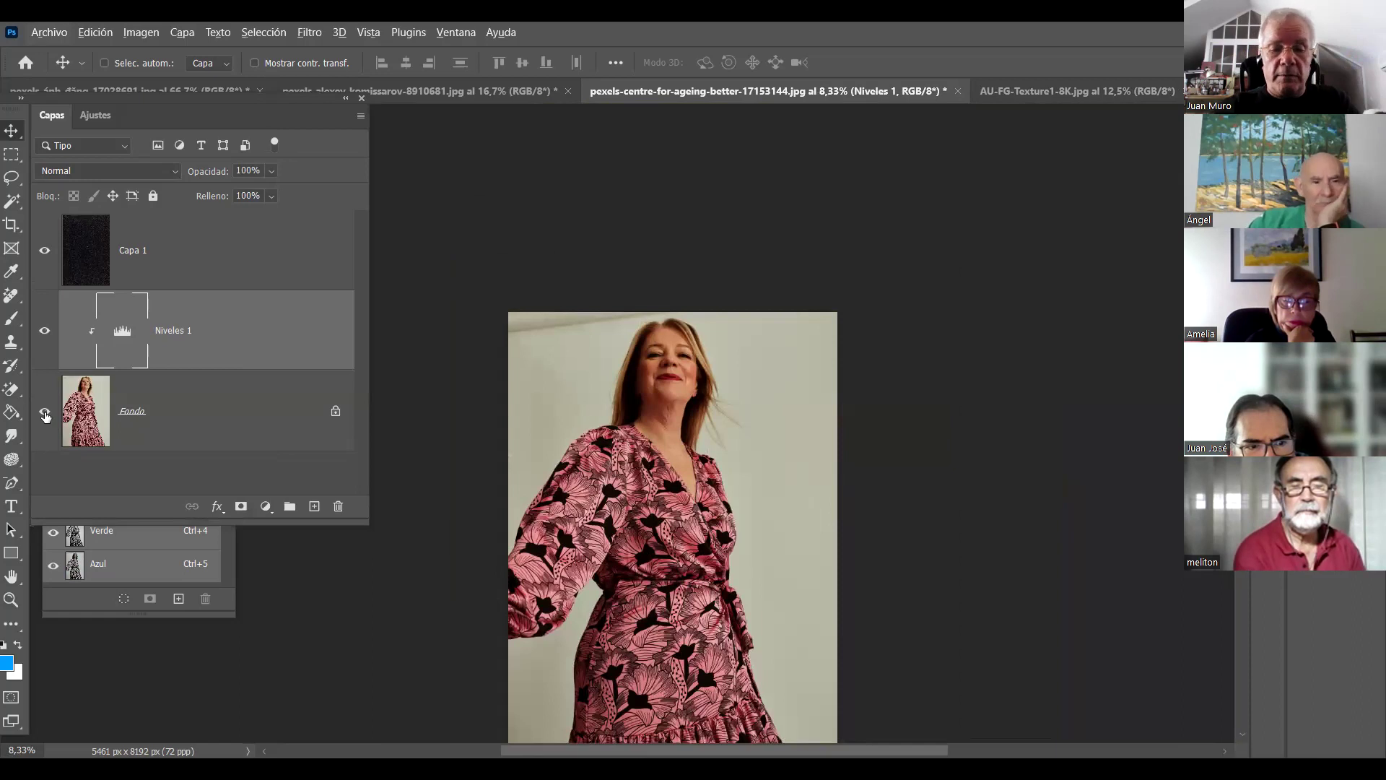
key("ctrl+0")
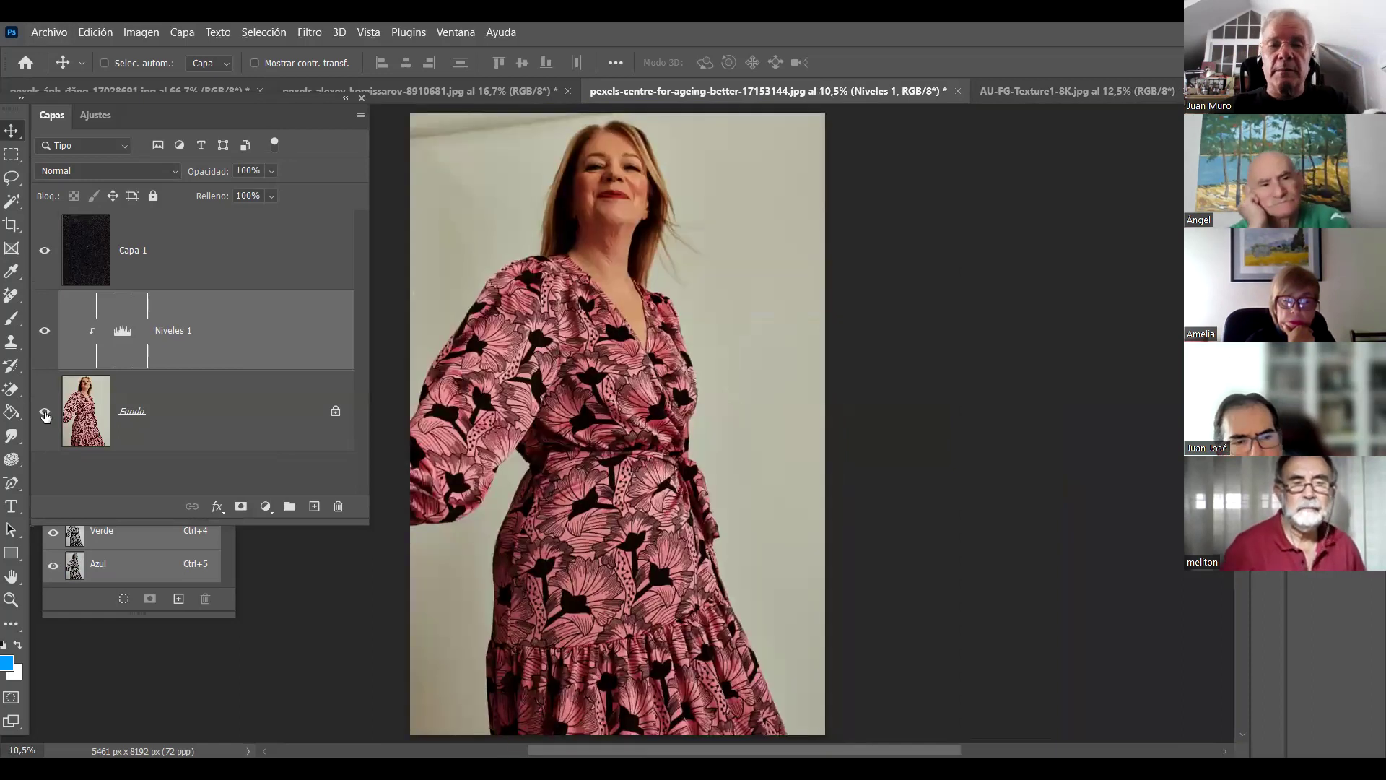
Compare the woman's face showing only the Fondo layer against all layers together, and leave every layer visible
key("ctrl+plus")
left_click_drag(666, 640, 741, 640)
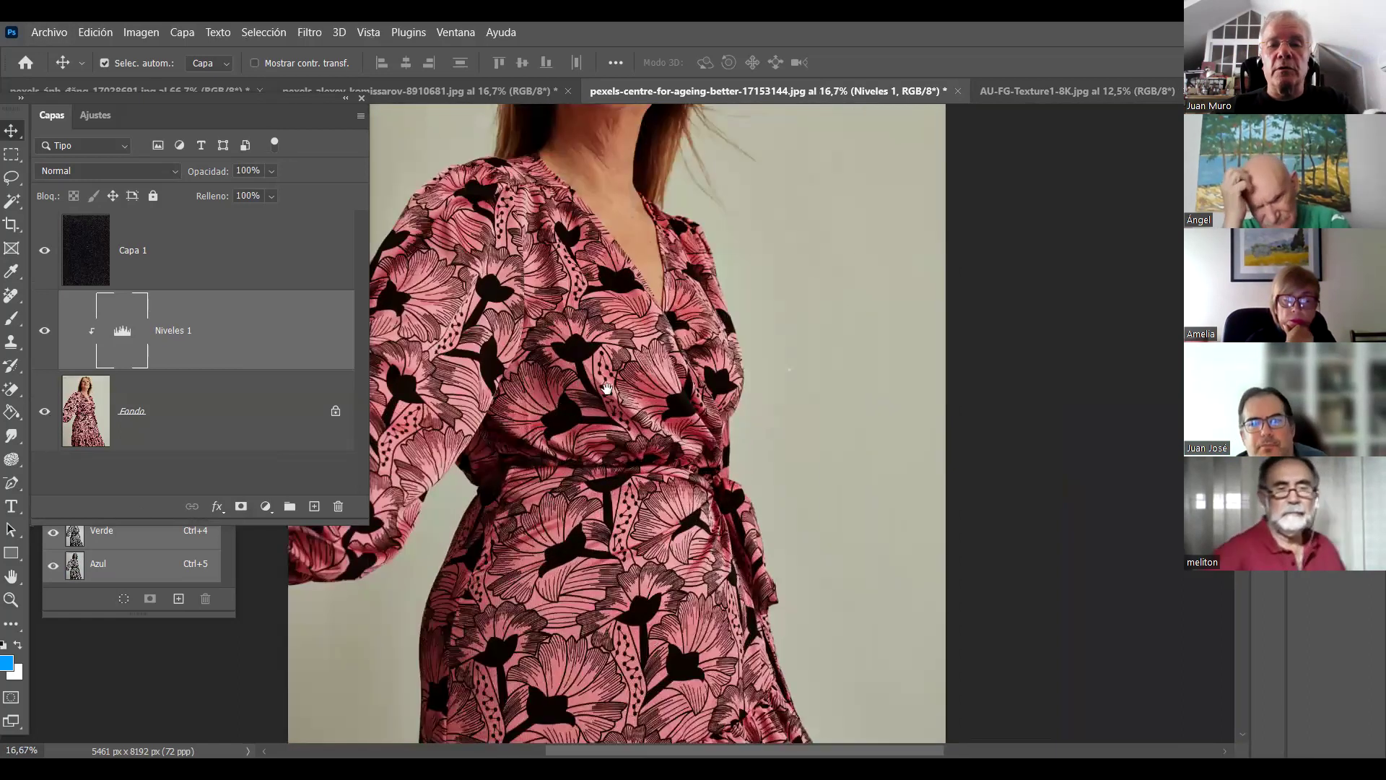
key("ctrl+plus")
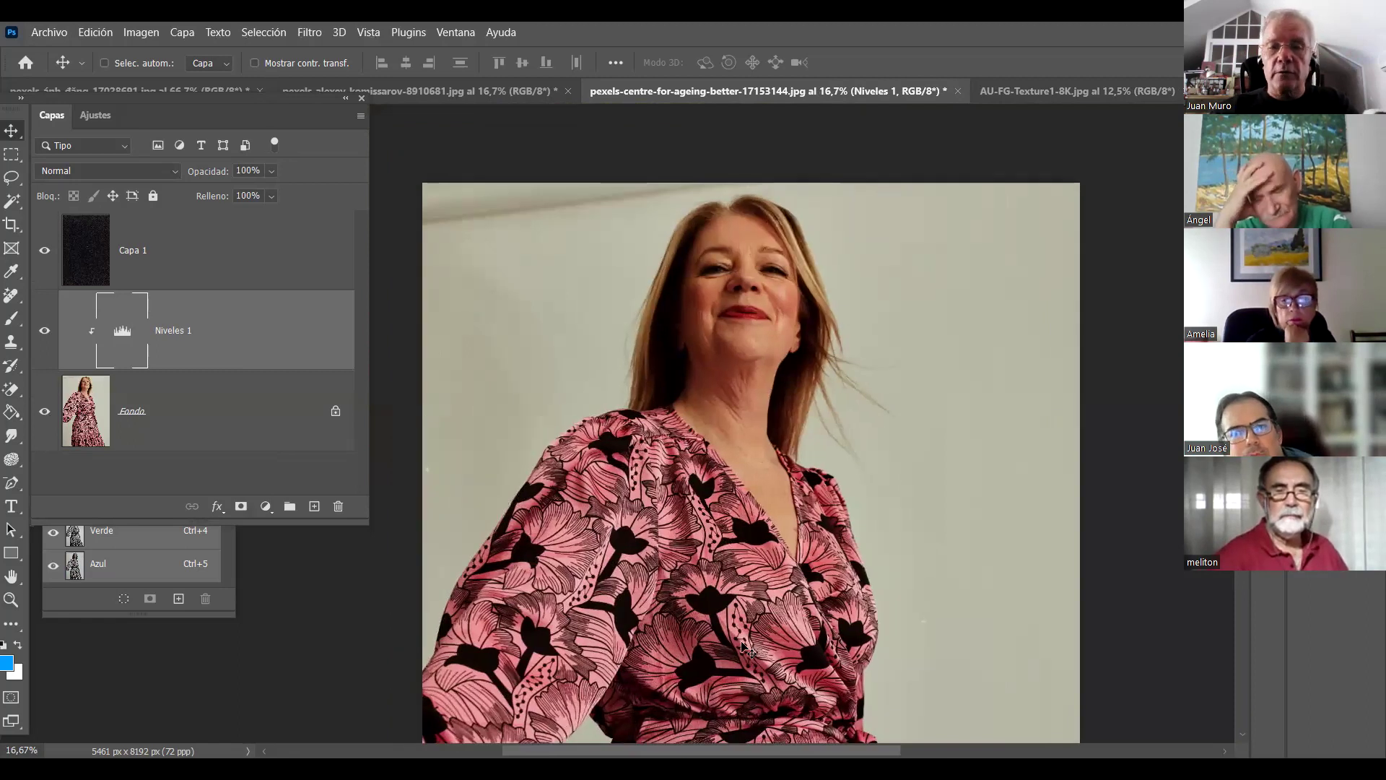
key("ctrl+plus")
key("ctrl+plus")
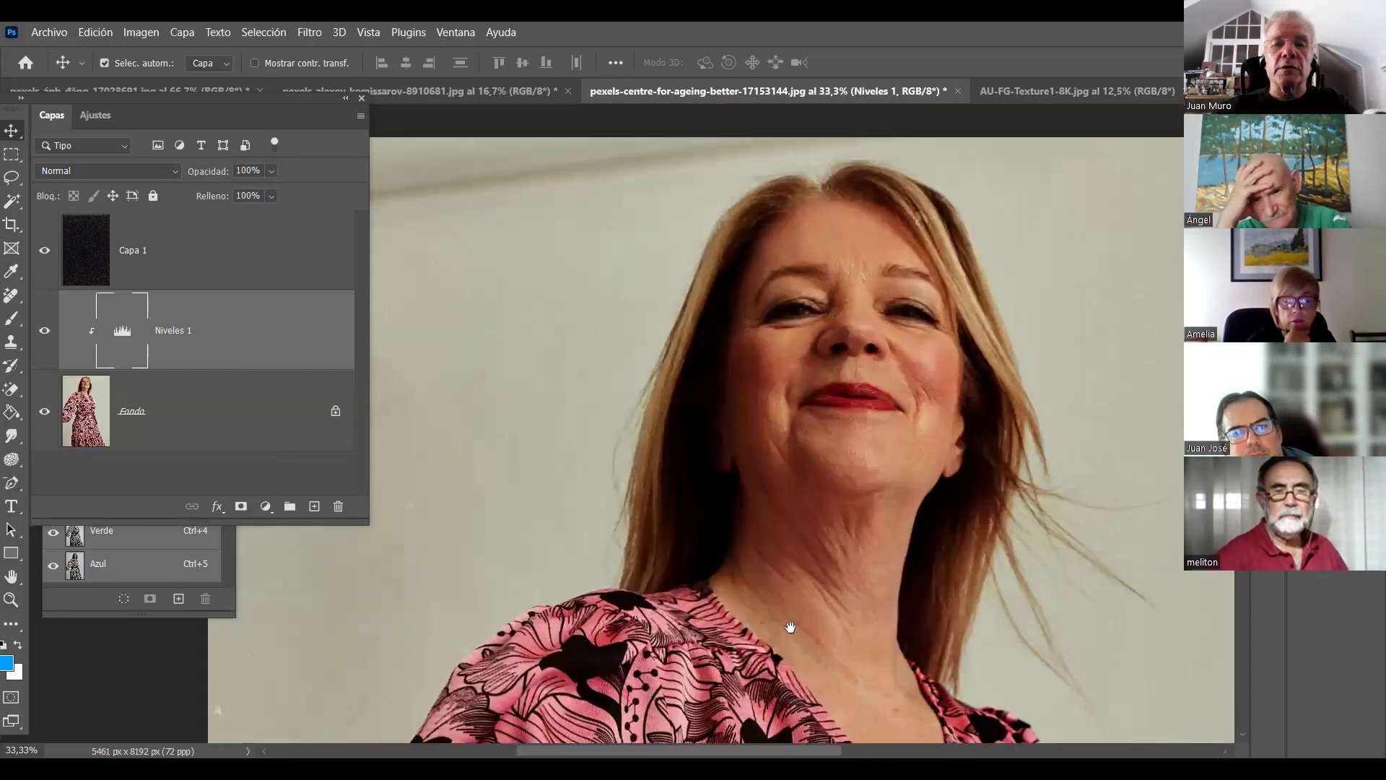
left_click_drag(748, 614, 738, 614)
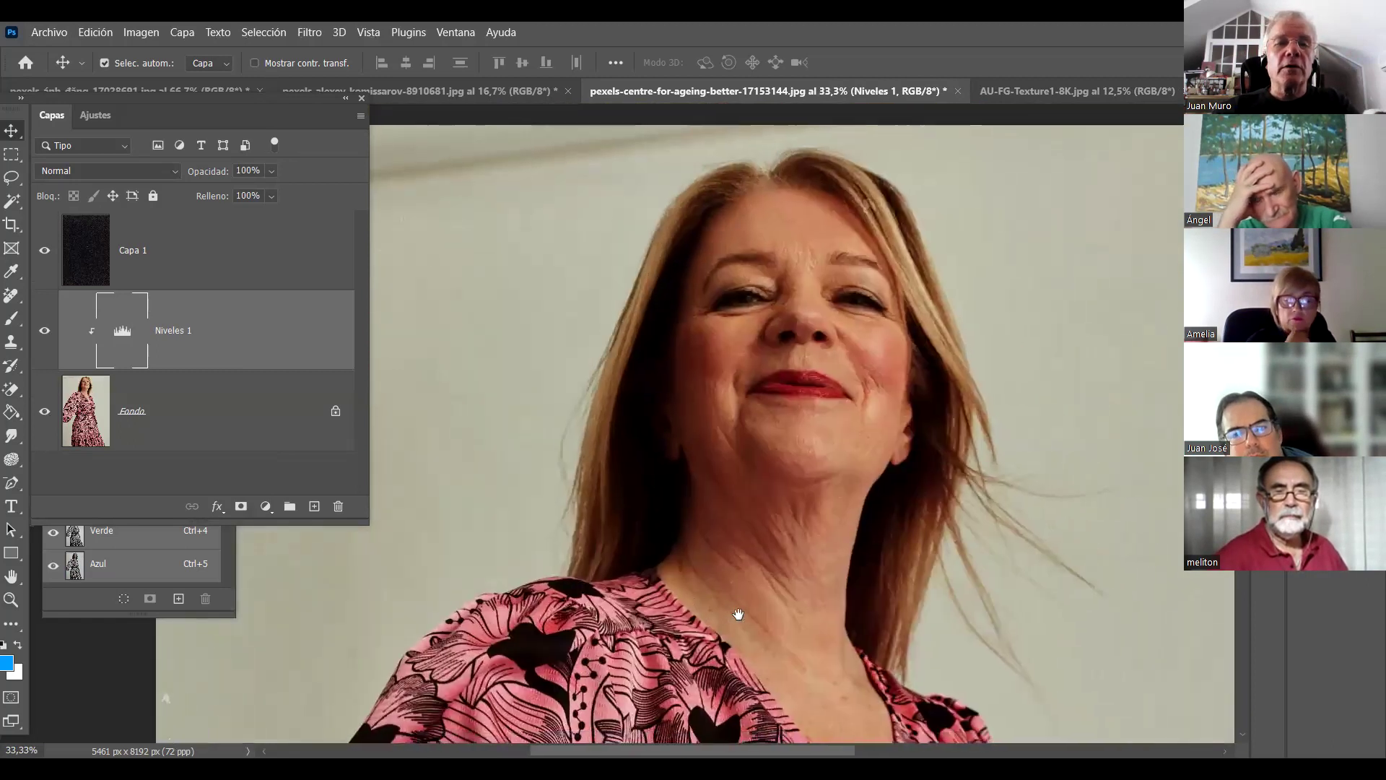
left_click(44, 412, "alt")
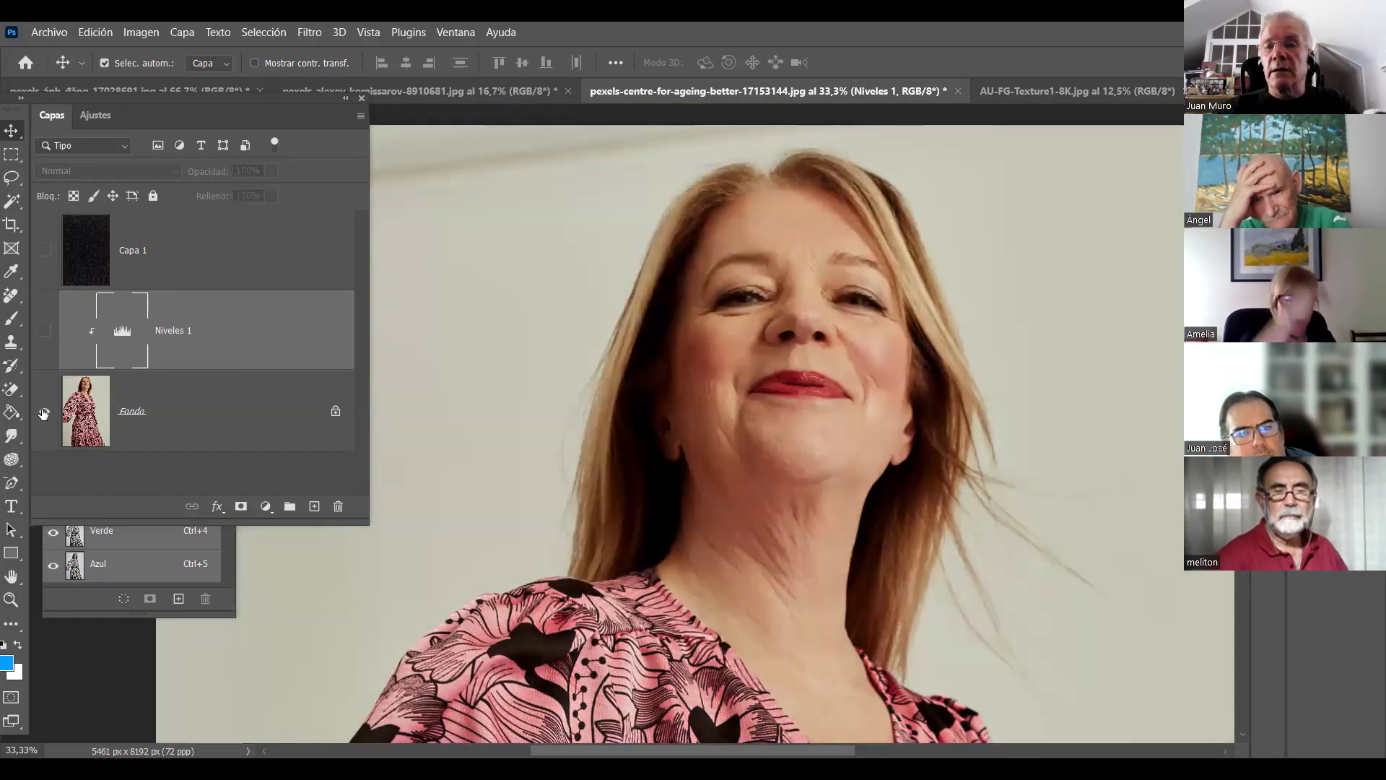
left_click(43, 413, "alt")
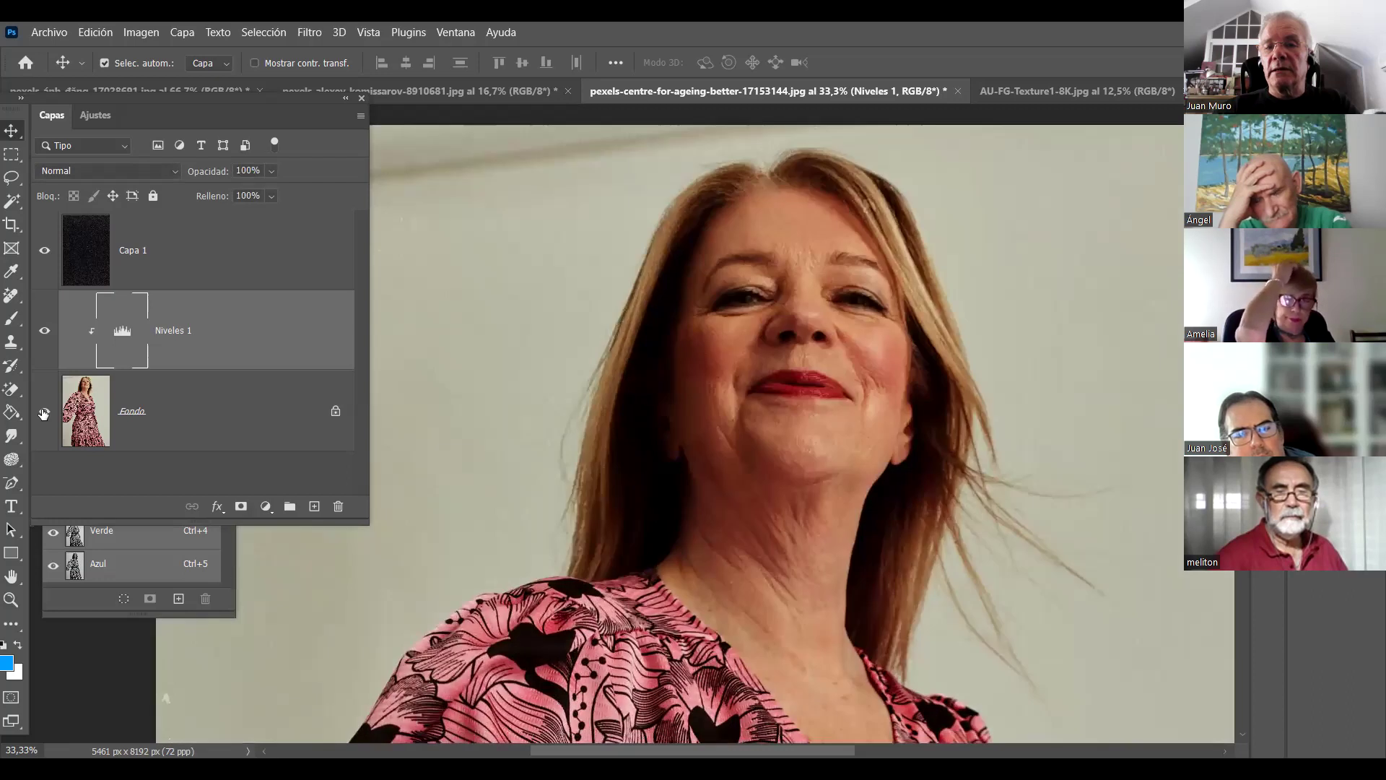
left_click(44, 413, "alt")
left_click(43, 412, "alt")
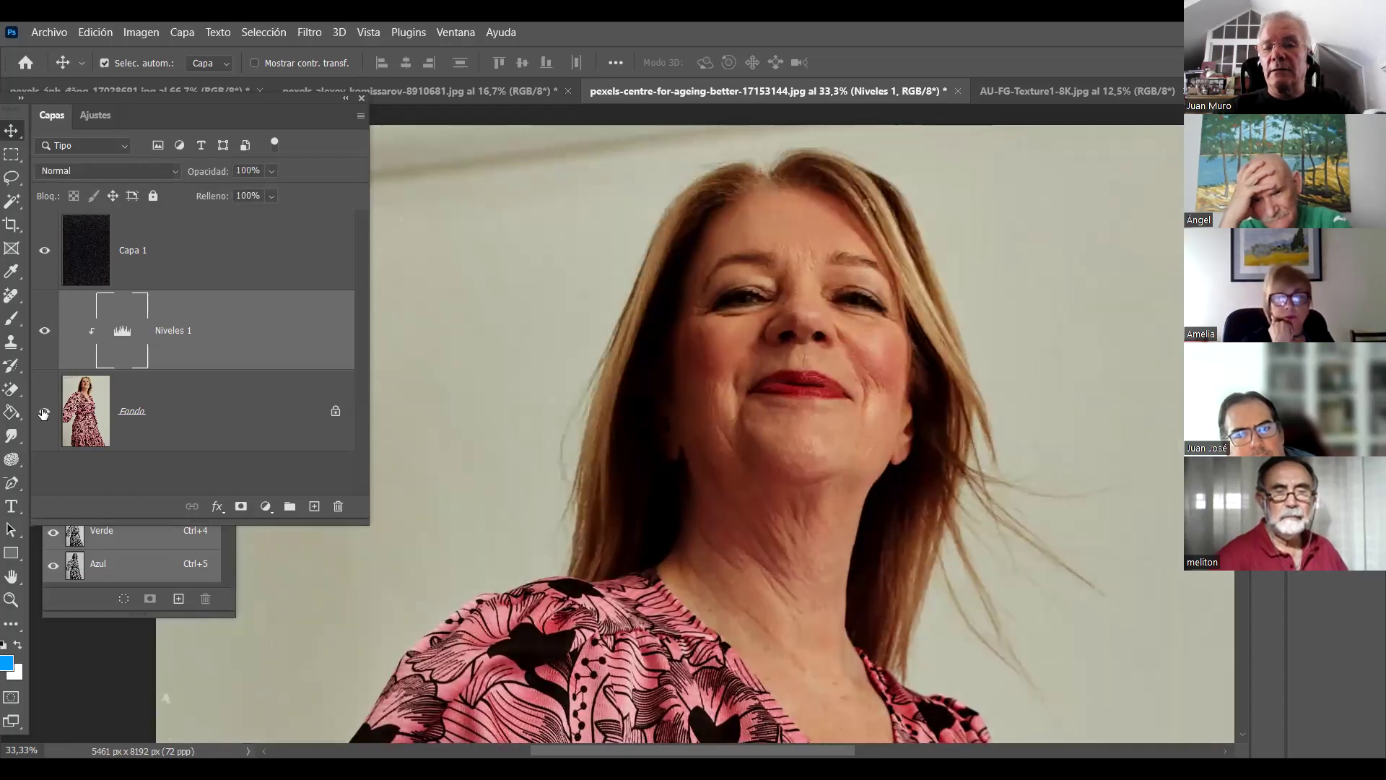
left_click(43, 413, "alt")
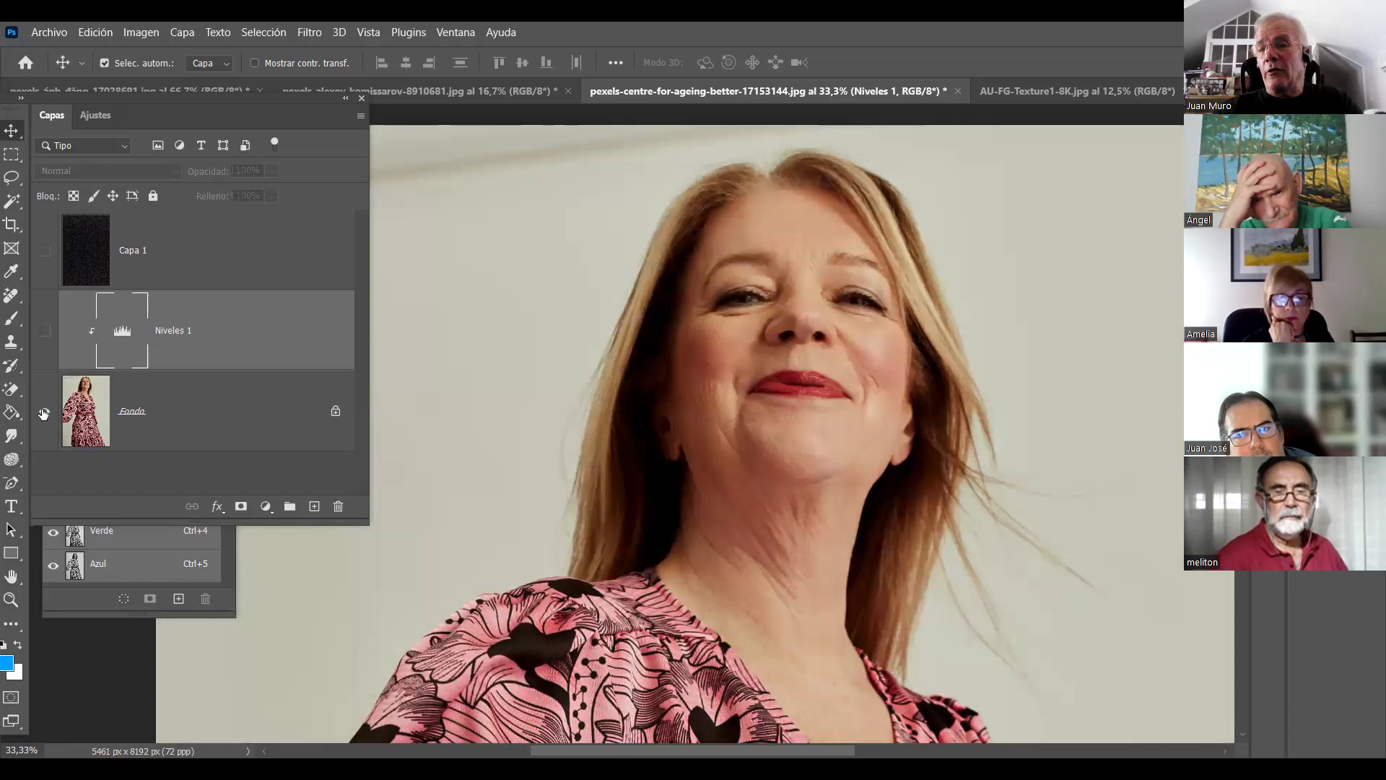
left_click(44, 413, "alt")
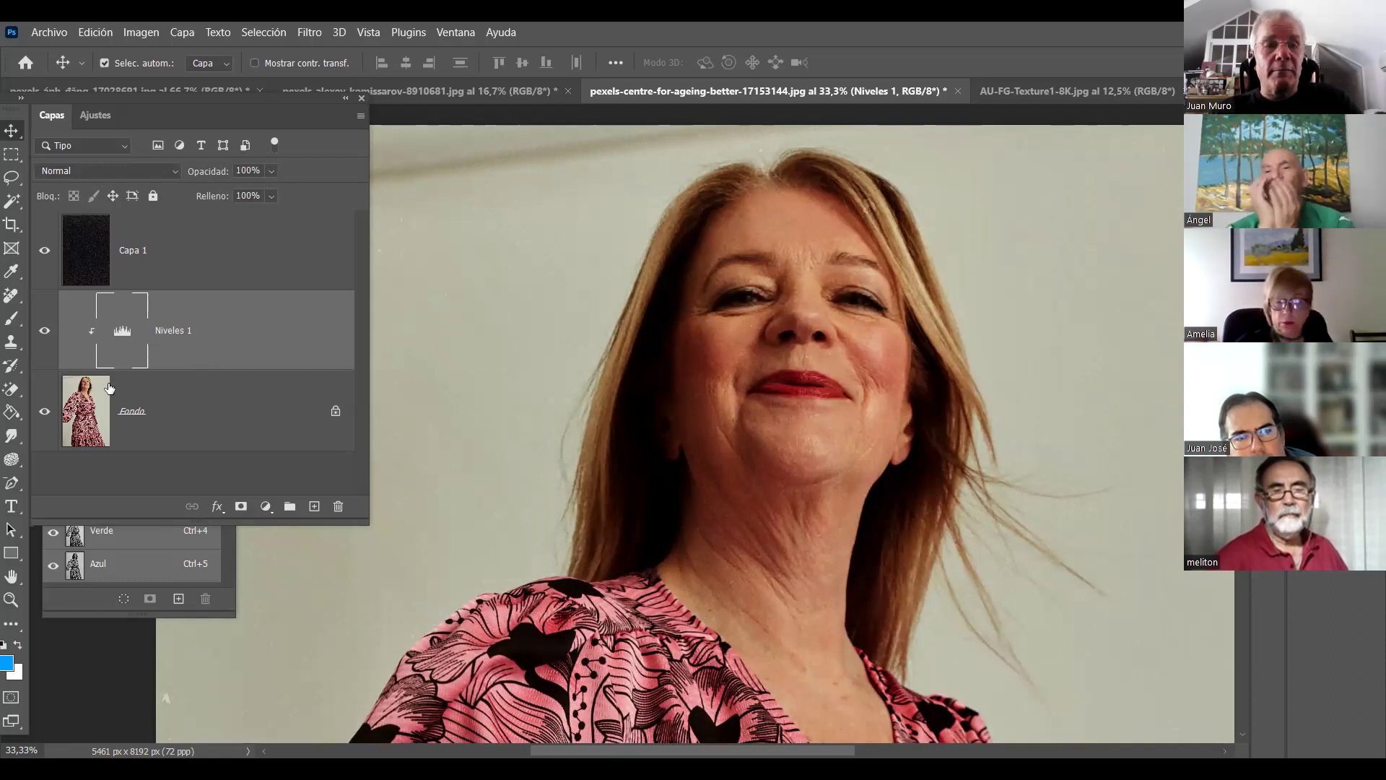
left_click(45, 412, "alt")
left_click(45, 411, "alt")
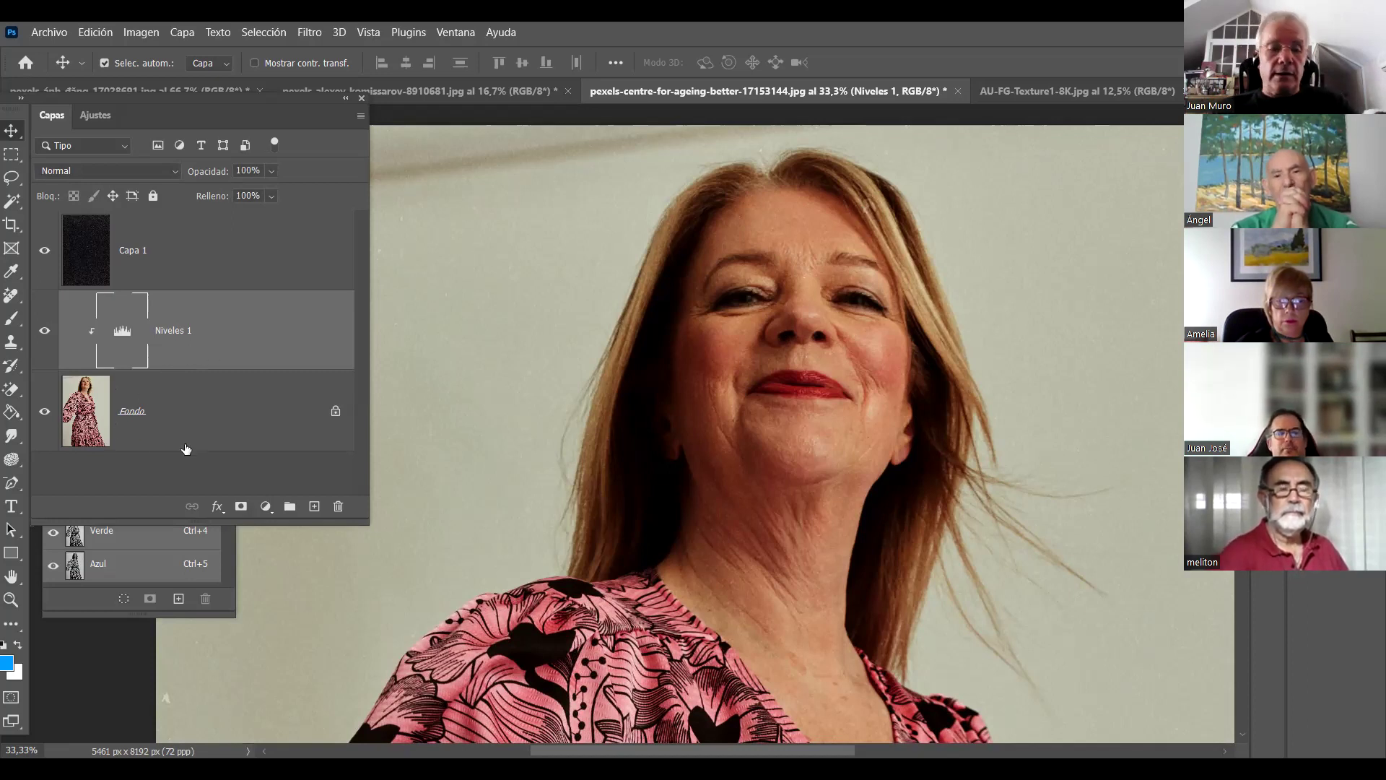
Close the floating Canales panel hidden behind the Layers panel and put the Layers panel back beside the toolbar
key("ctrl+minus")
key("ctrl+minus")
key("ctrl+minus")
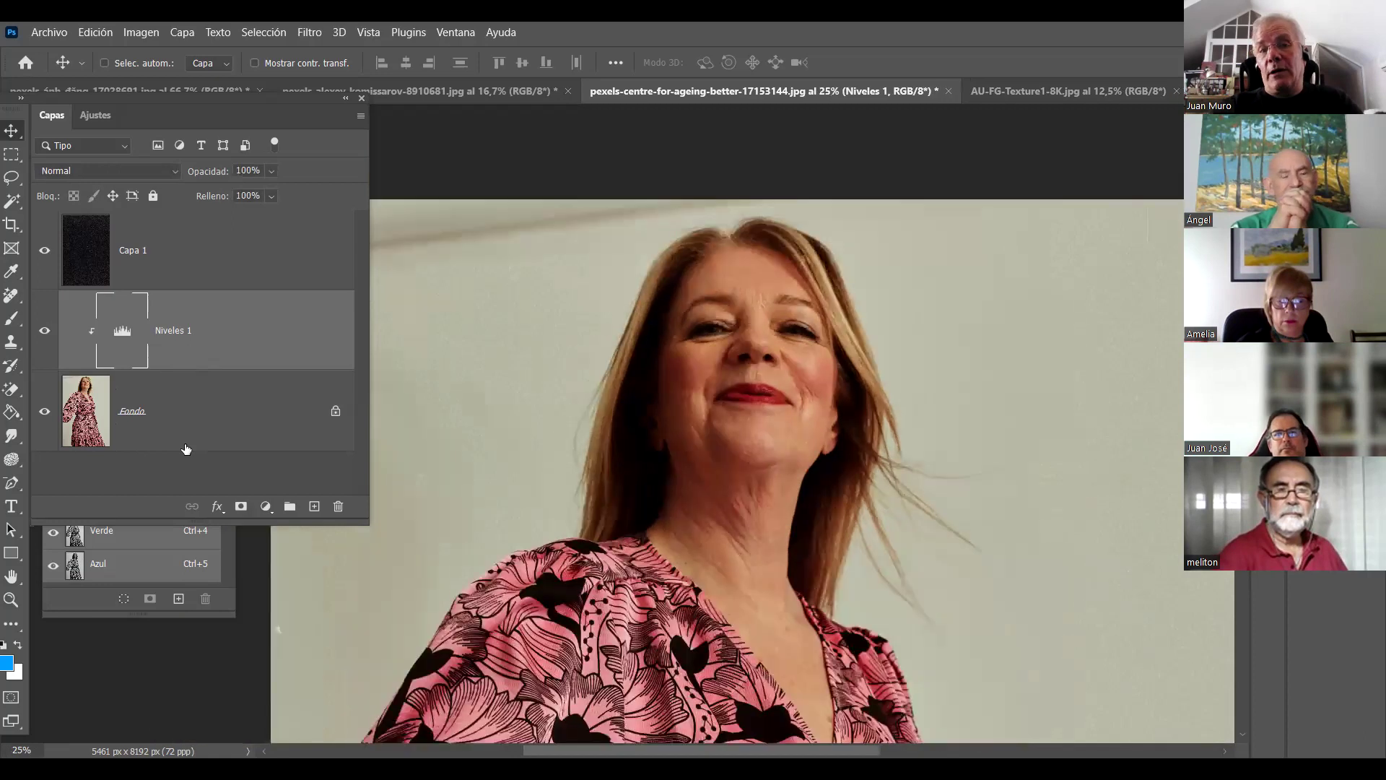
key("ctrl+minus")
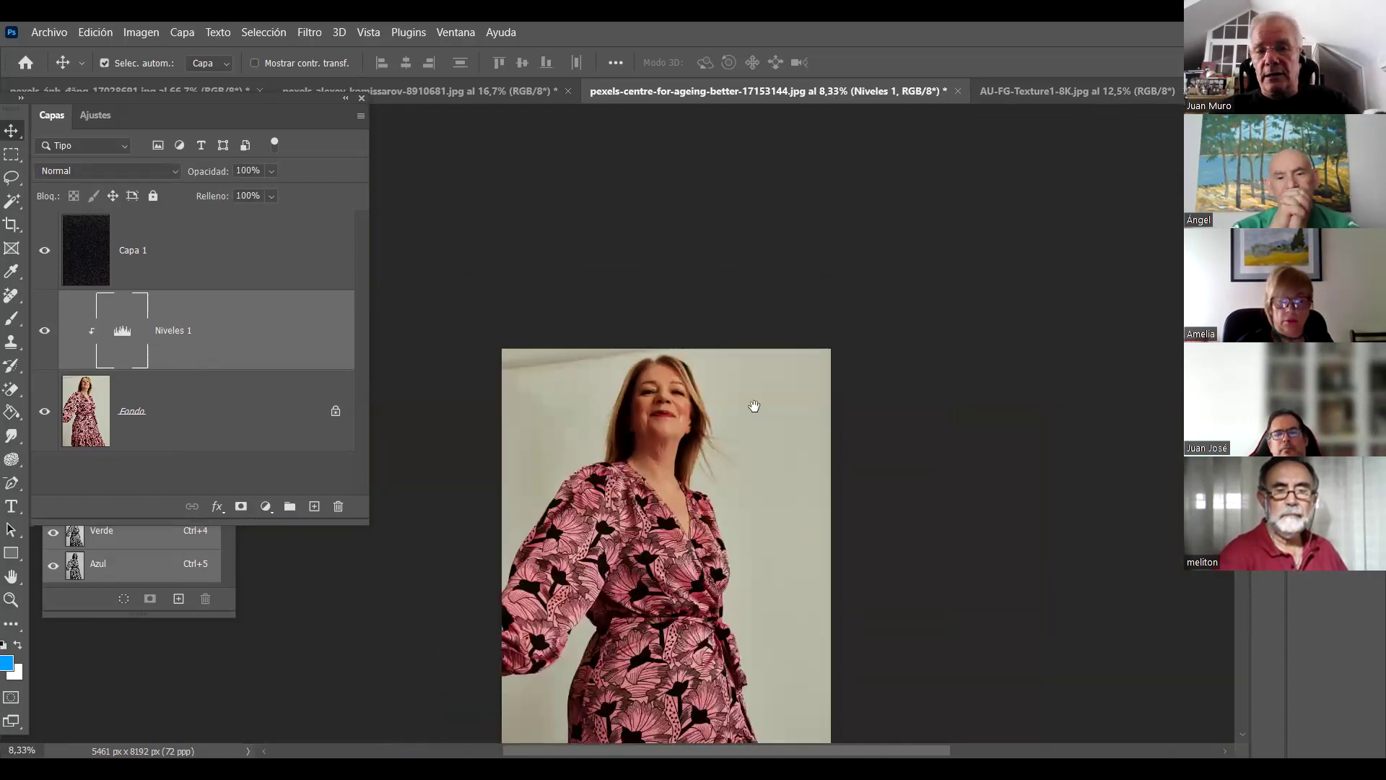
left_click_drag(754, 405, 798, 331)
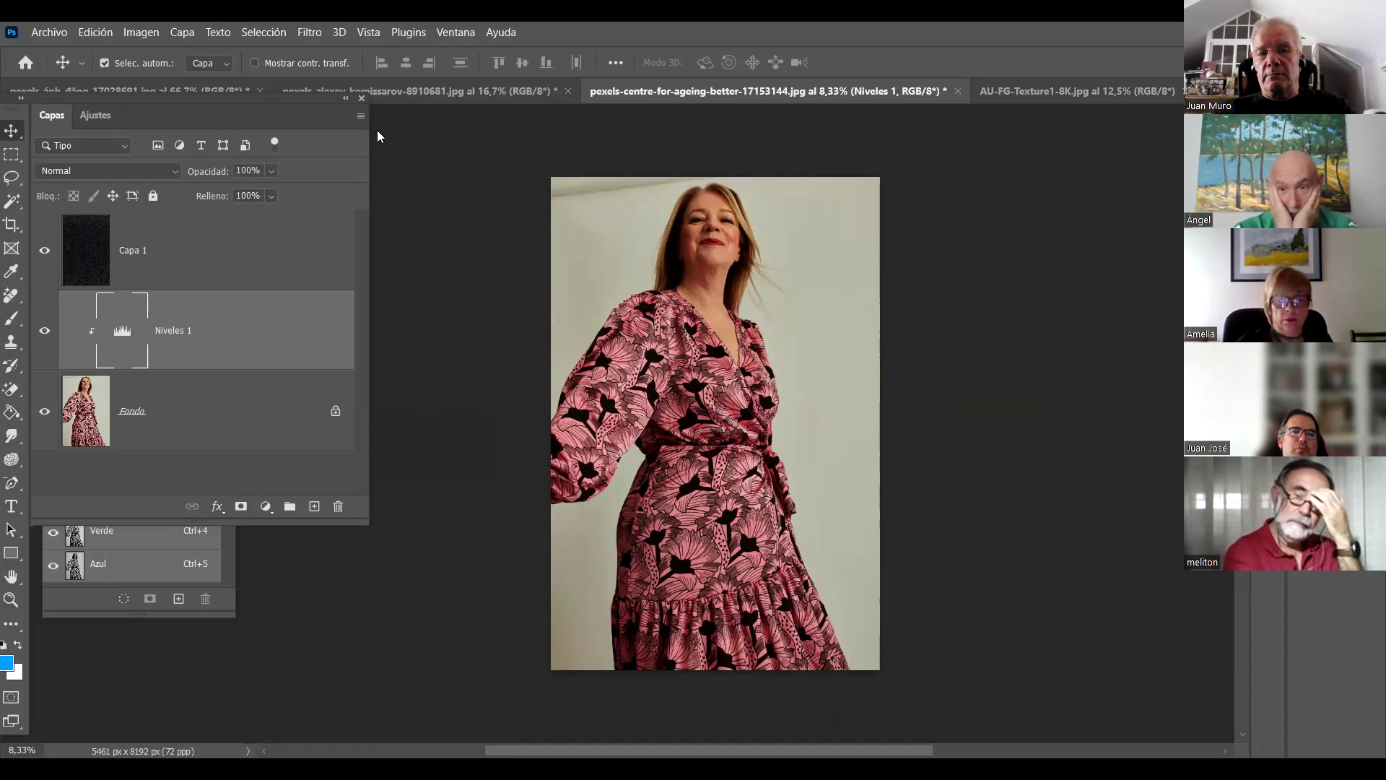
left_click_drag(224, 117, 377, 130)
left_click(186, 426)
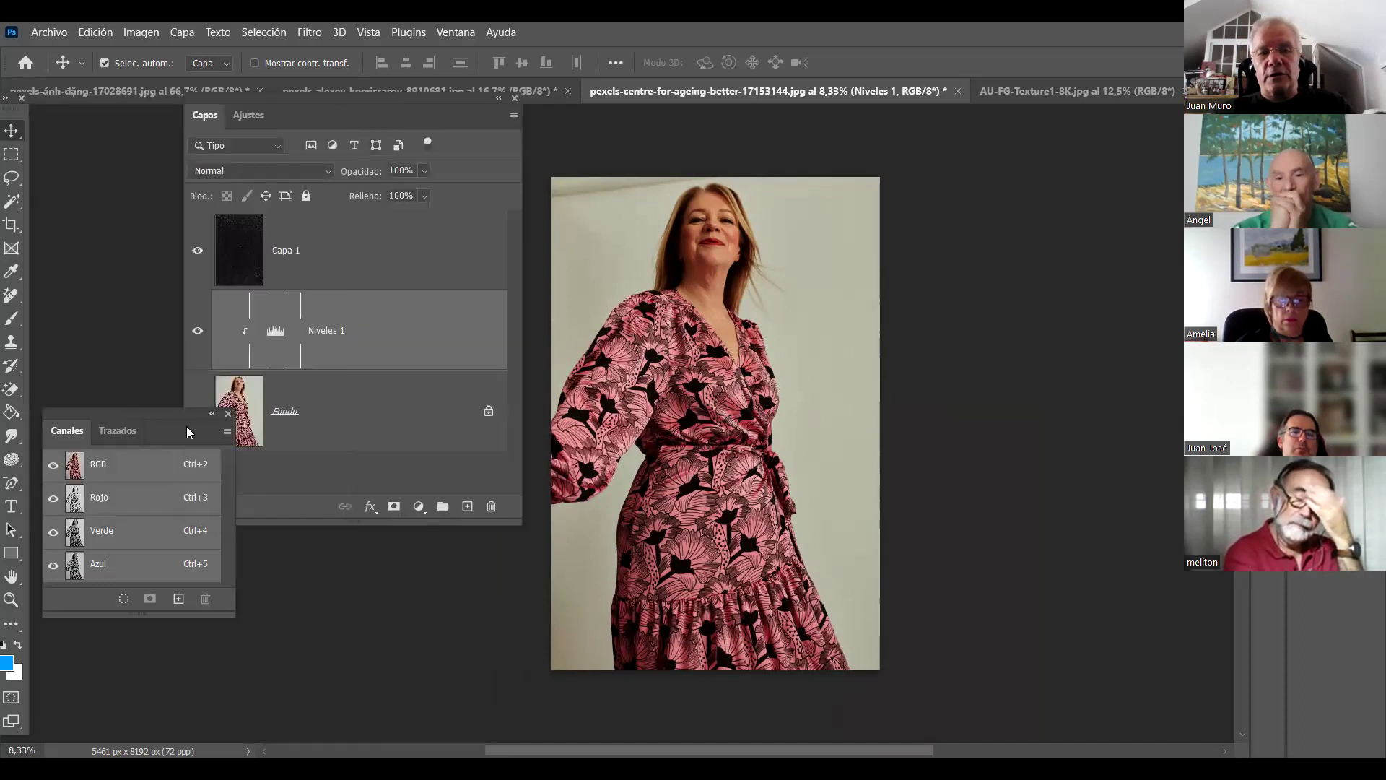
left_click(229, 414)
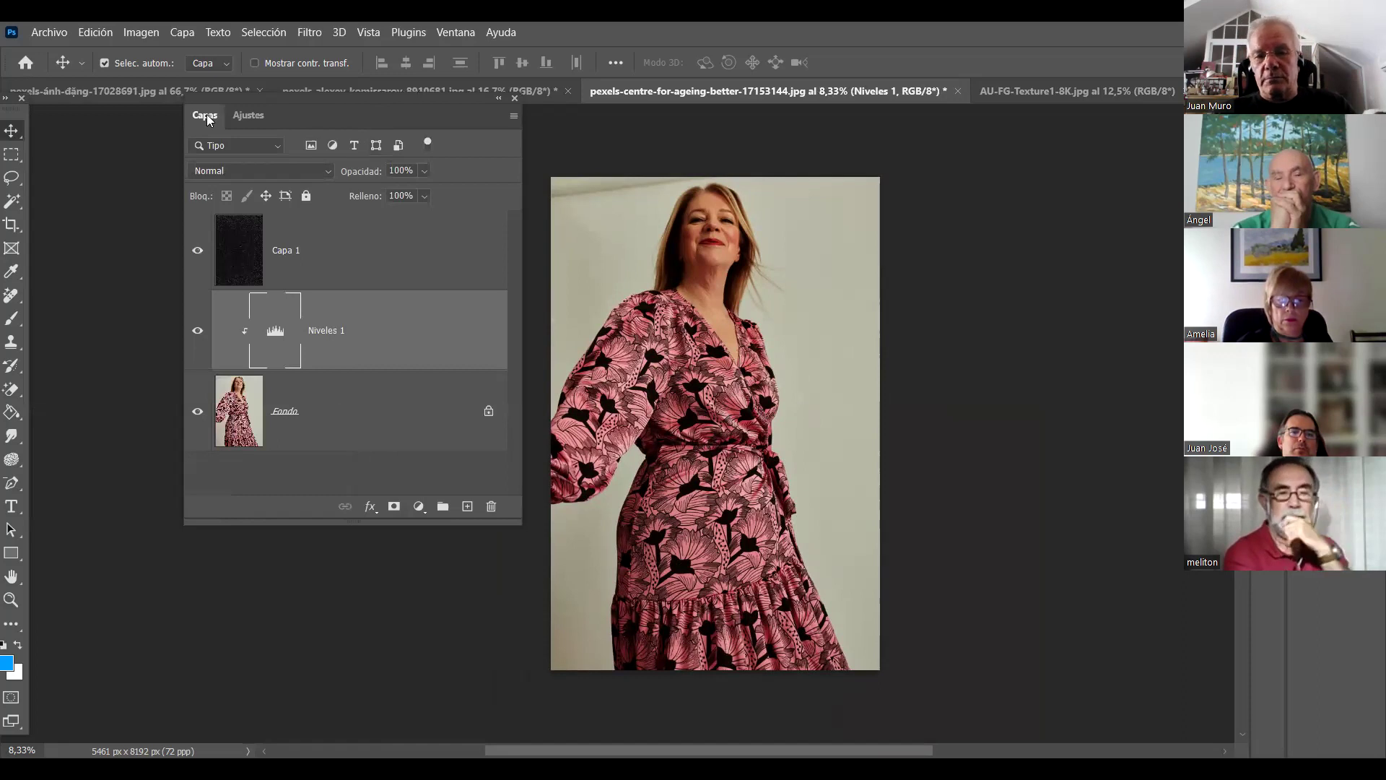
left_click_drag(207, 119, 54, 118)
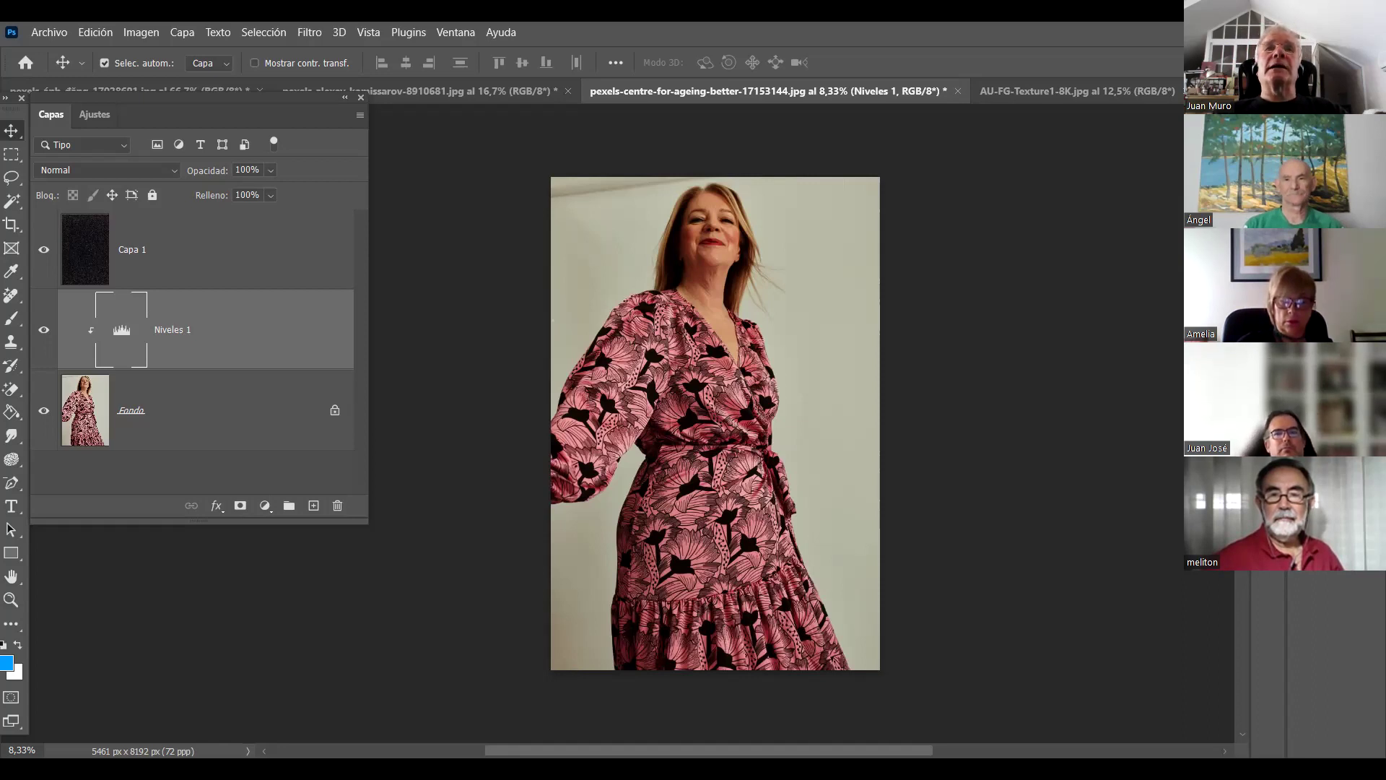
Switch to the Pexels page in Chrome and close the open portrait photo to return to the gallery
key("alt+Tab")
left_click(378, 300)
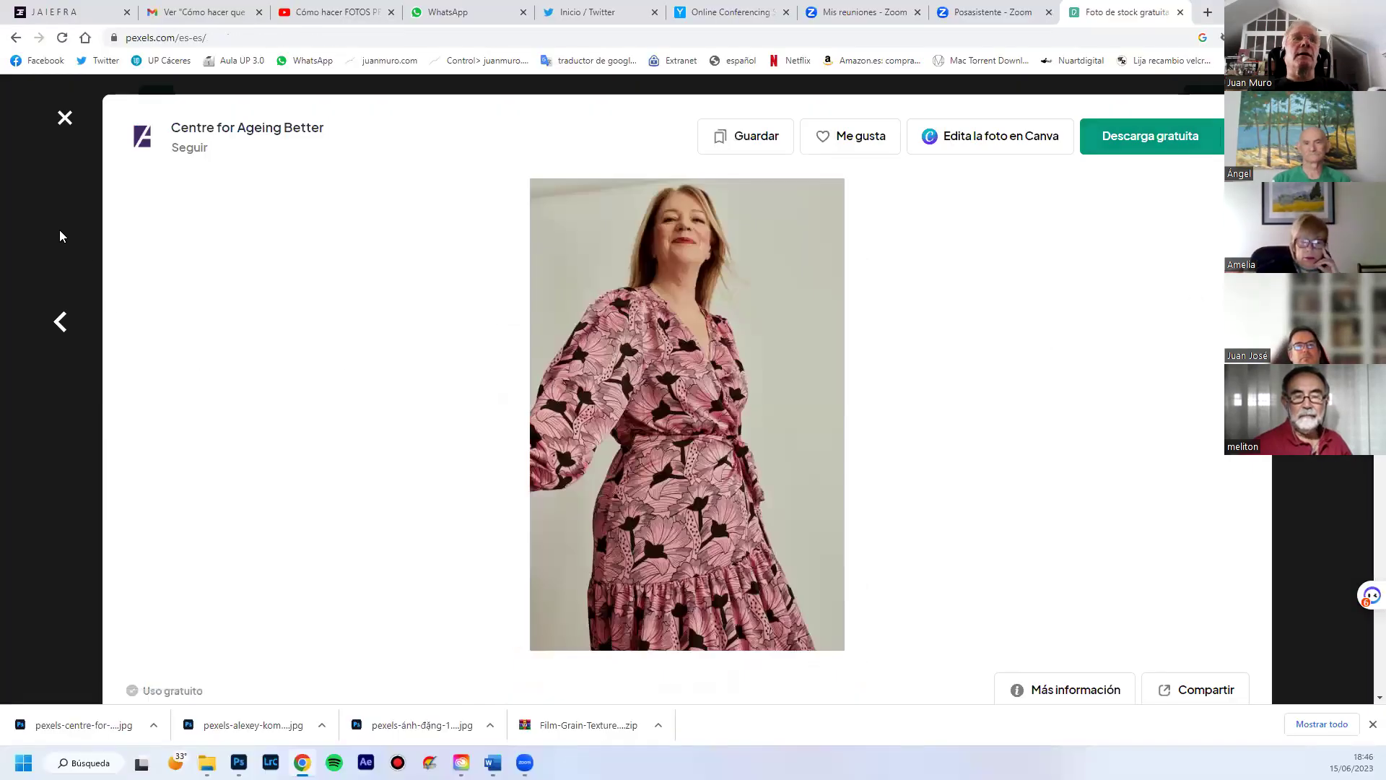
left_click(65, 118)
Browse the Pexels gallery for another photo suitable for a cinematic look
scroll(934, 509, "down", 5)
scroll(934, 509, "down", 10)
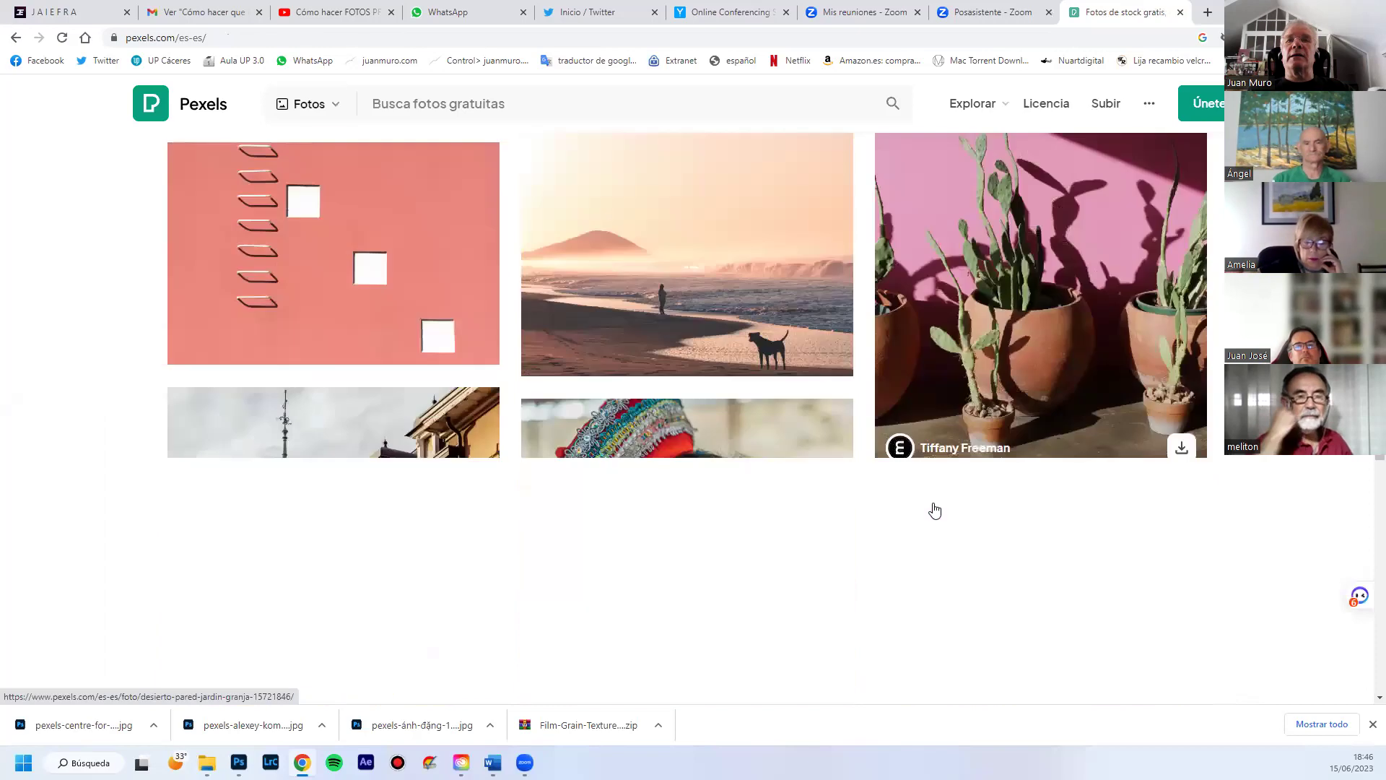
scroll(931, 517, "down", 10)
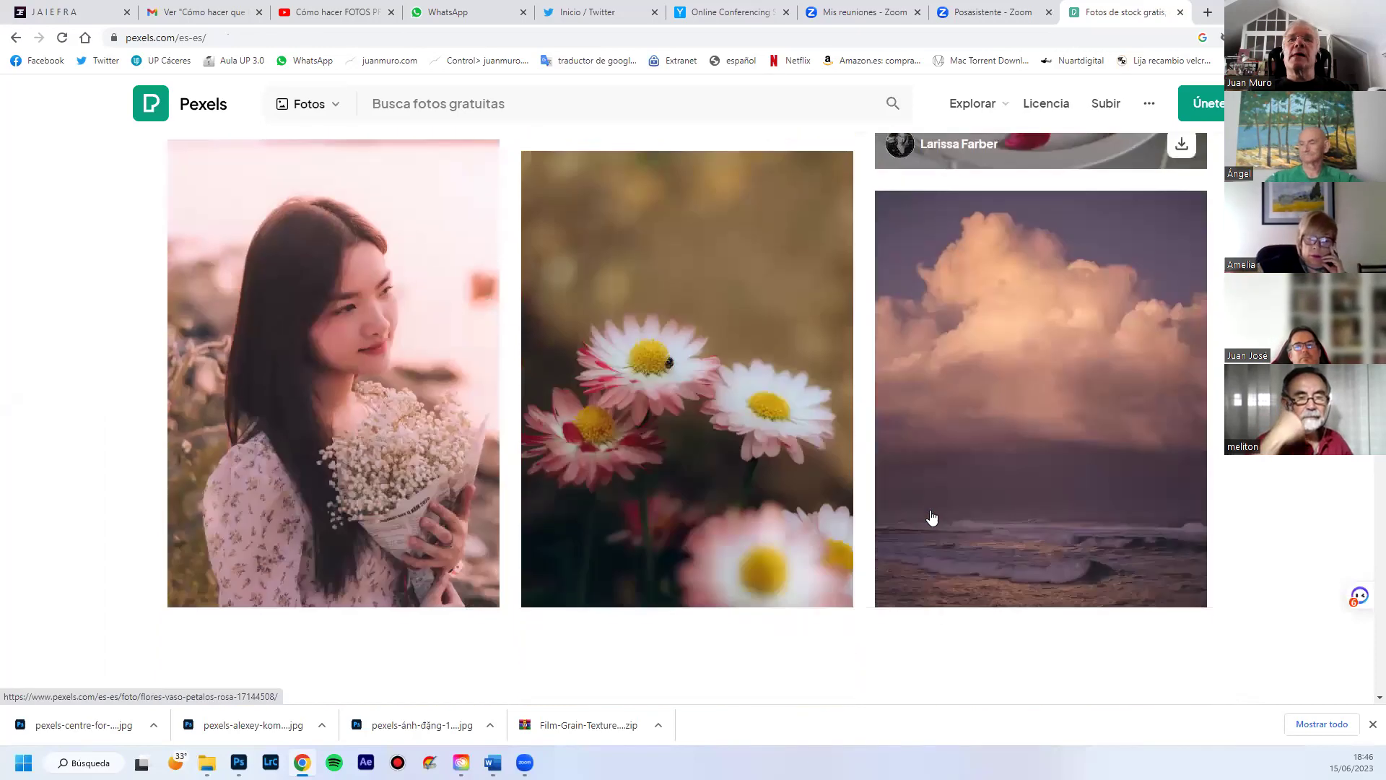
scroll(931, 517, "down", 10)
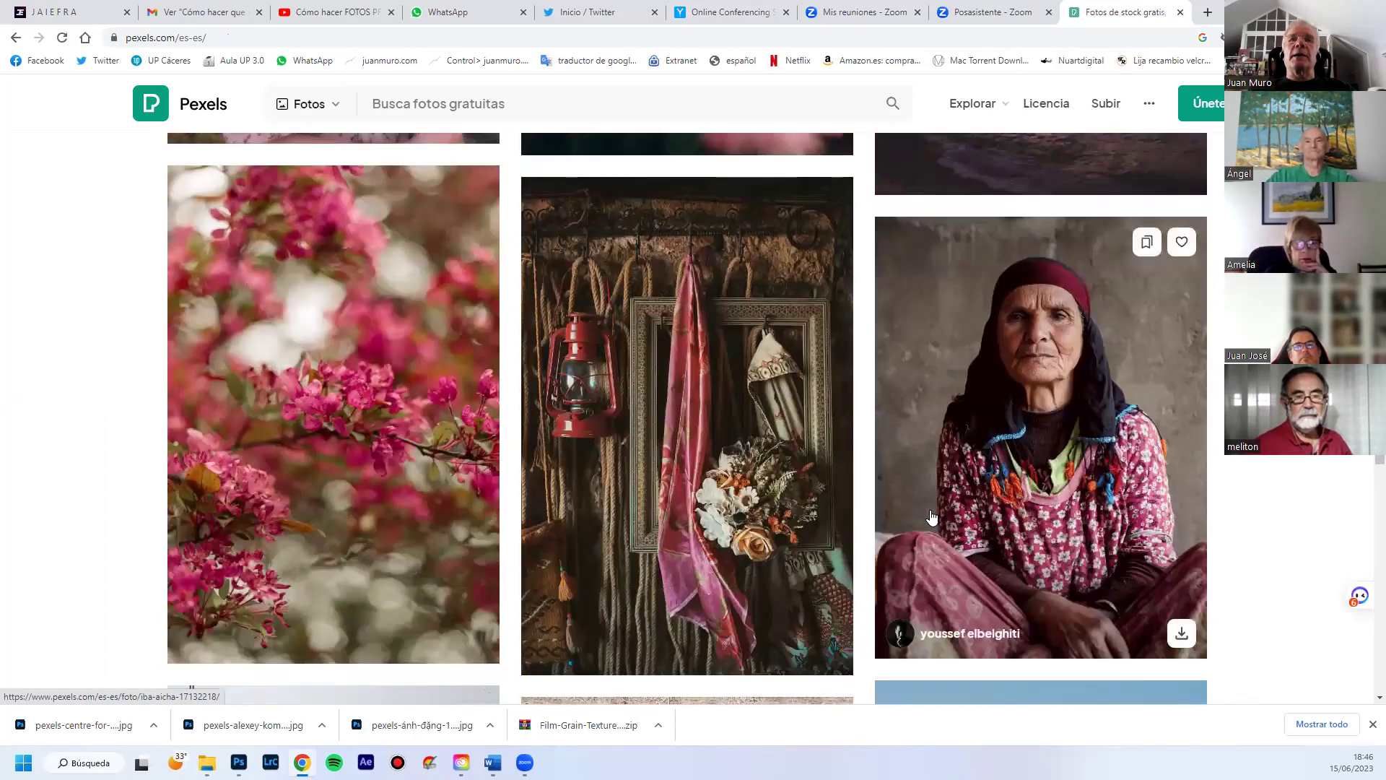
scroll(932, 516, "down", 10)
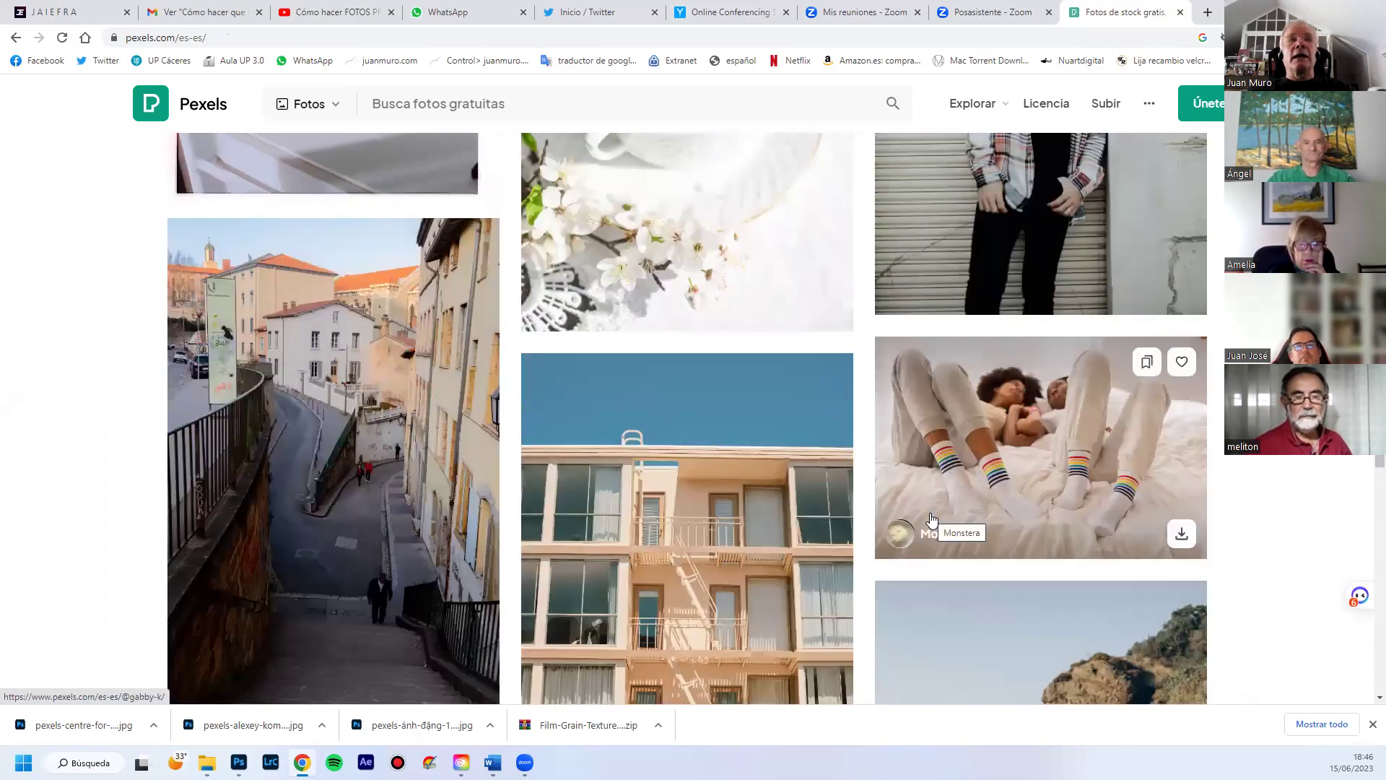
scroll(931, 518, "down", 7)
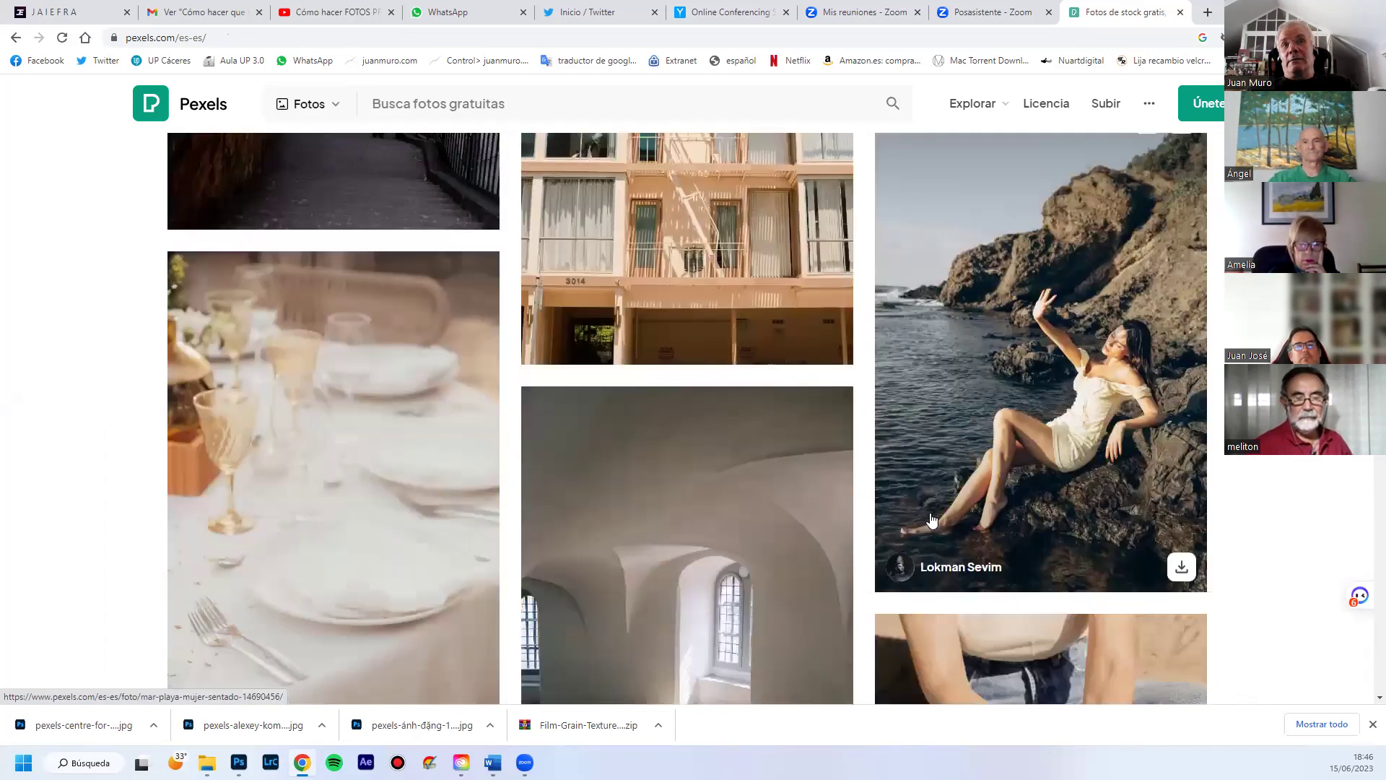
scroll(931, 518, "down", 6)
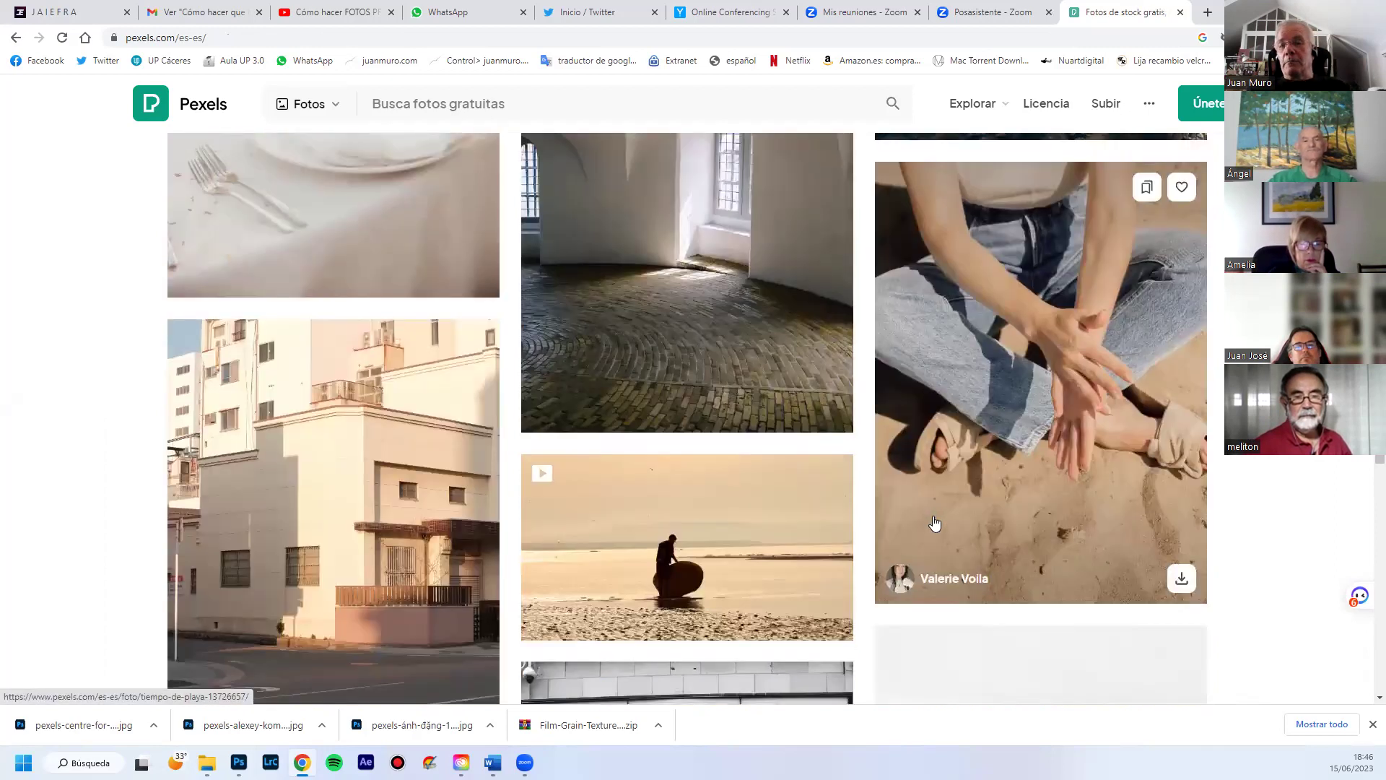
scroll(934, 522, "down", 6)
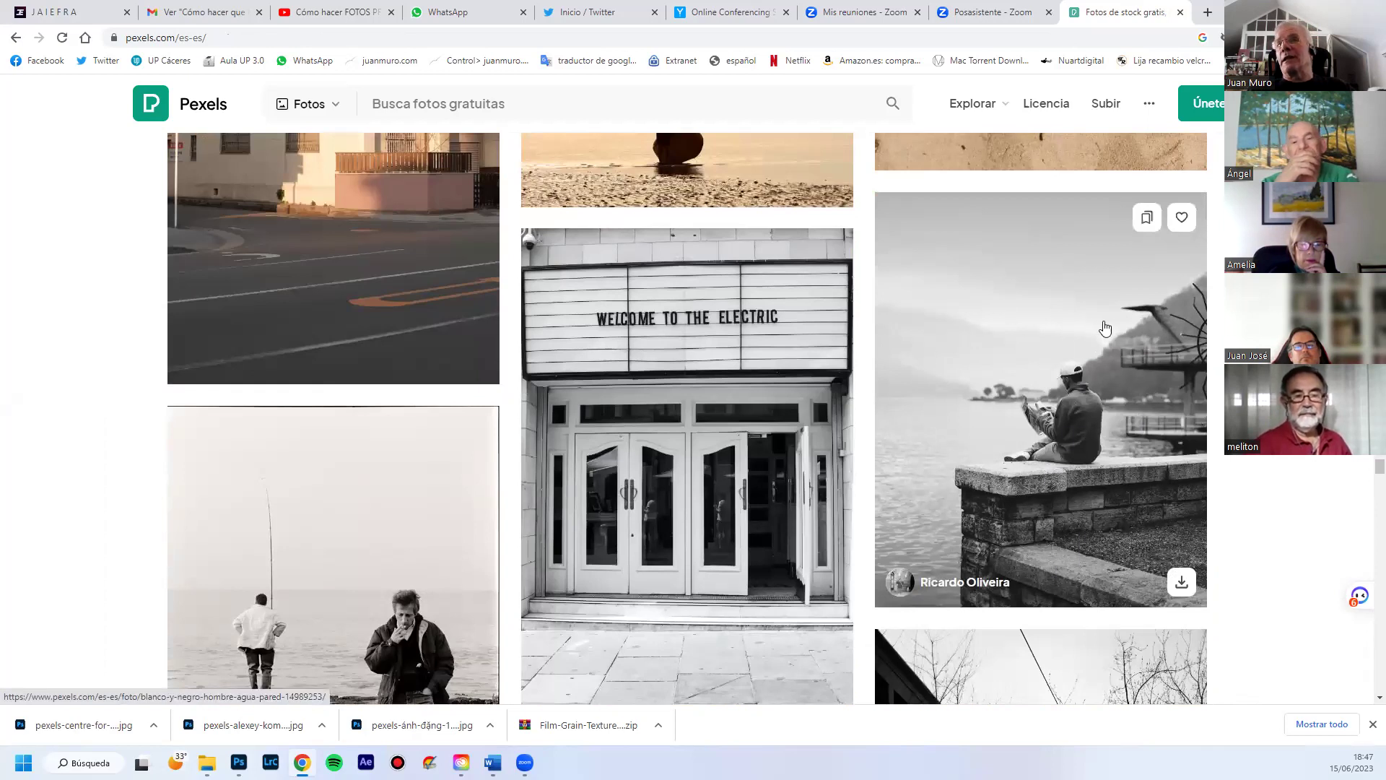
scroll(996, 483, "down", 5)
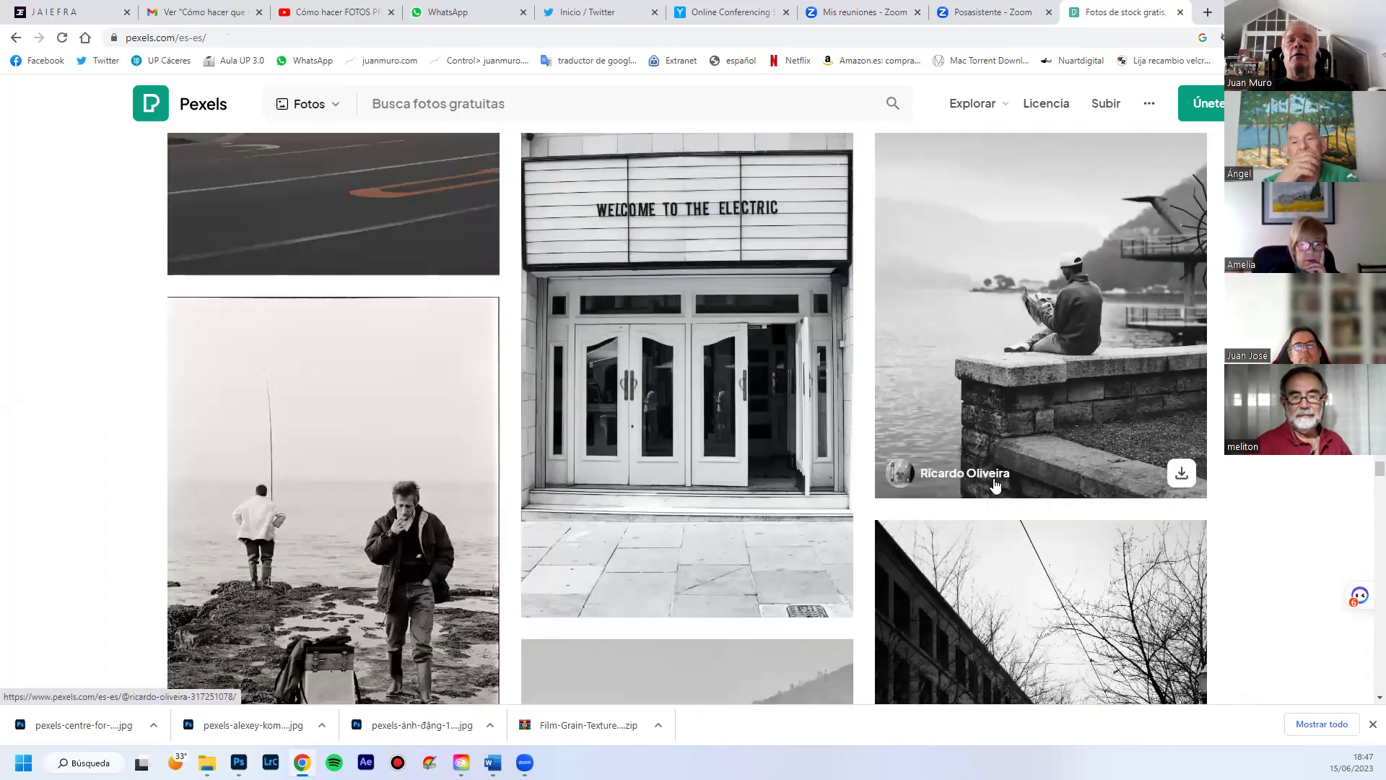
scroll(995, 489, "down", 4)
scroll(994, 488, "down", 5)
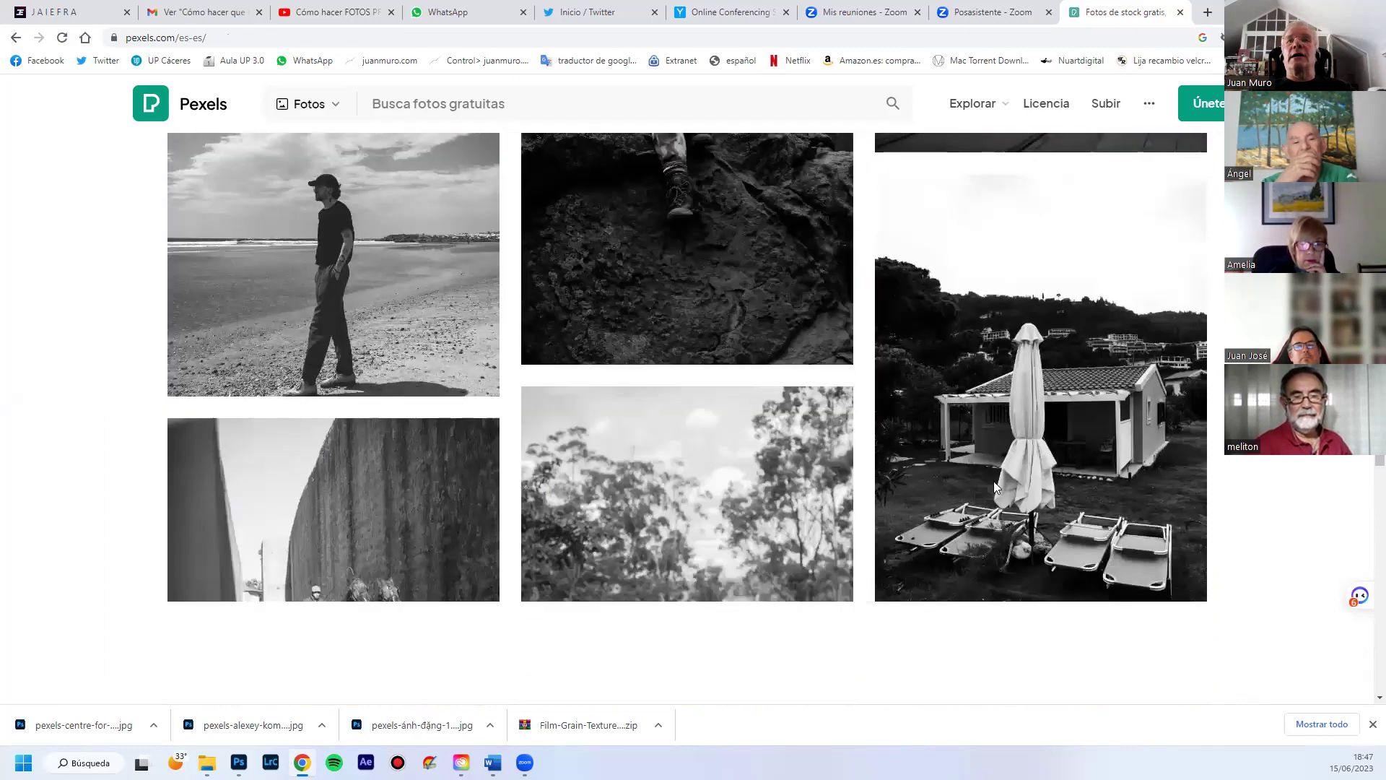
scroll(995, 489, "down", 15)
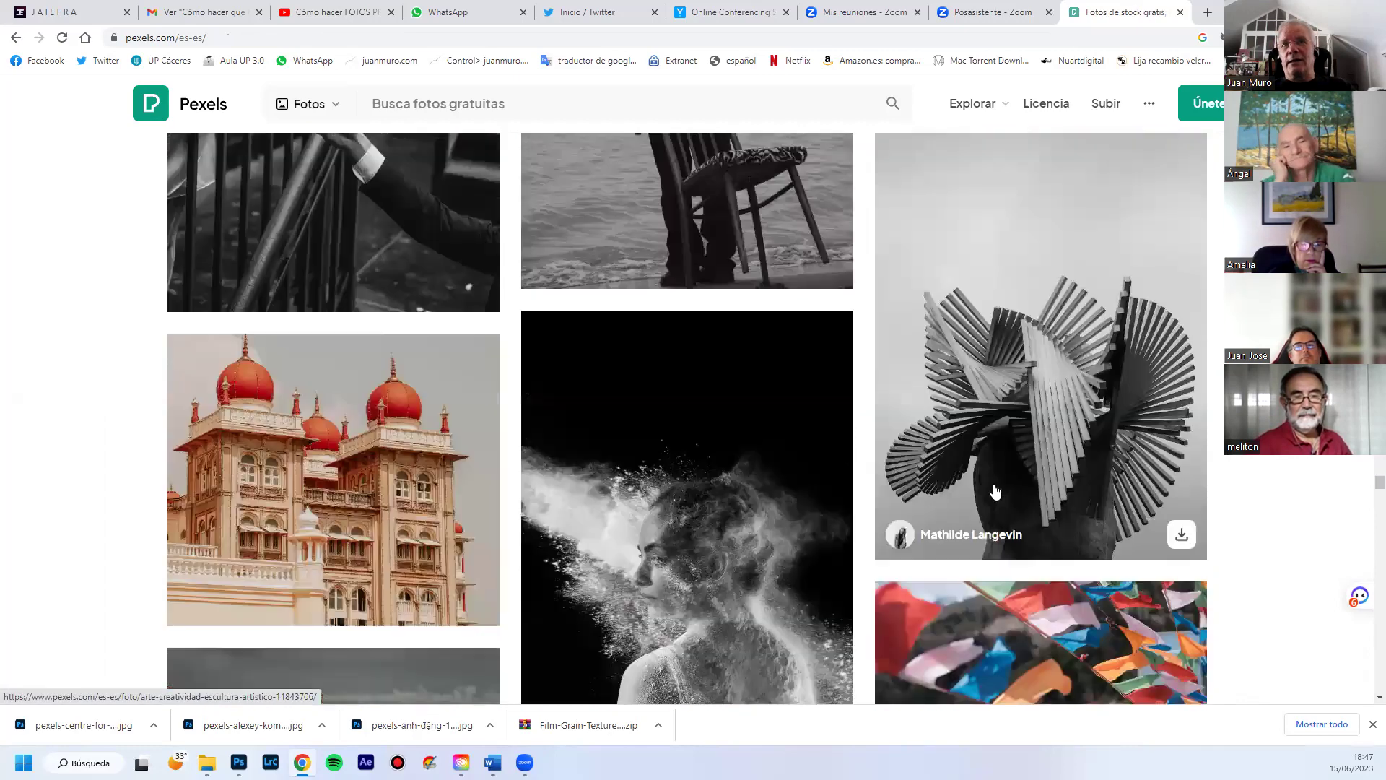
scroll(995, 491, "down", 2)
scroll(995, 490, "down", 4)
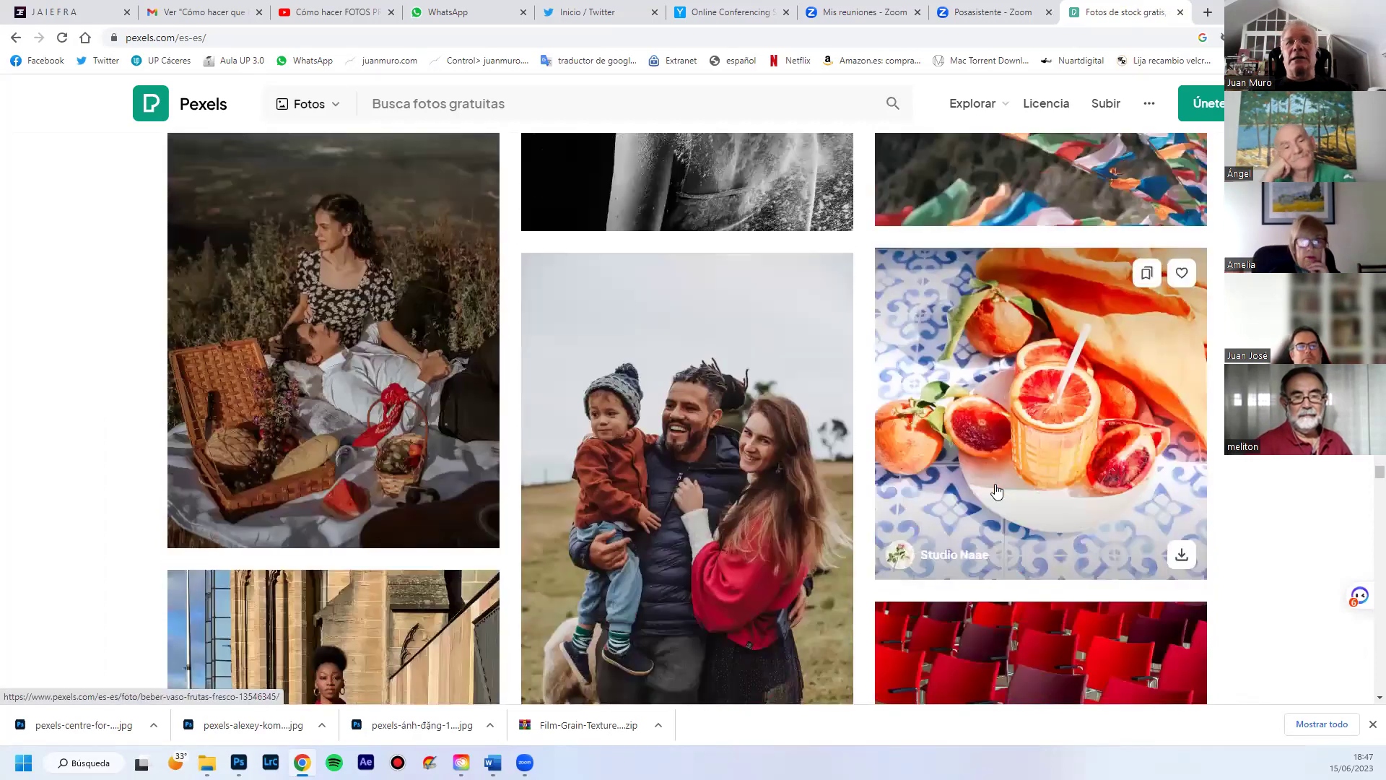
scroll(996, 491, "down", 8)
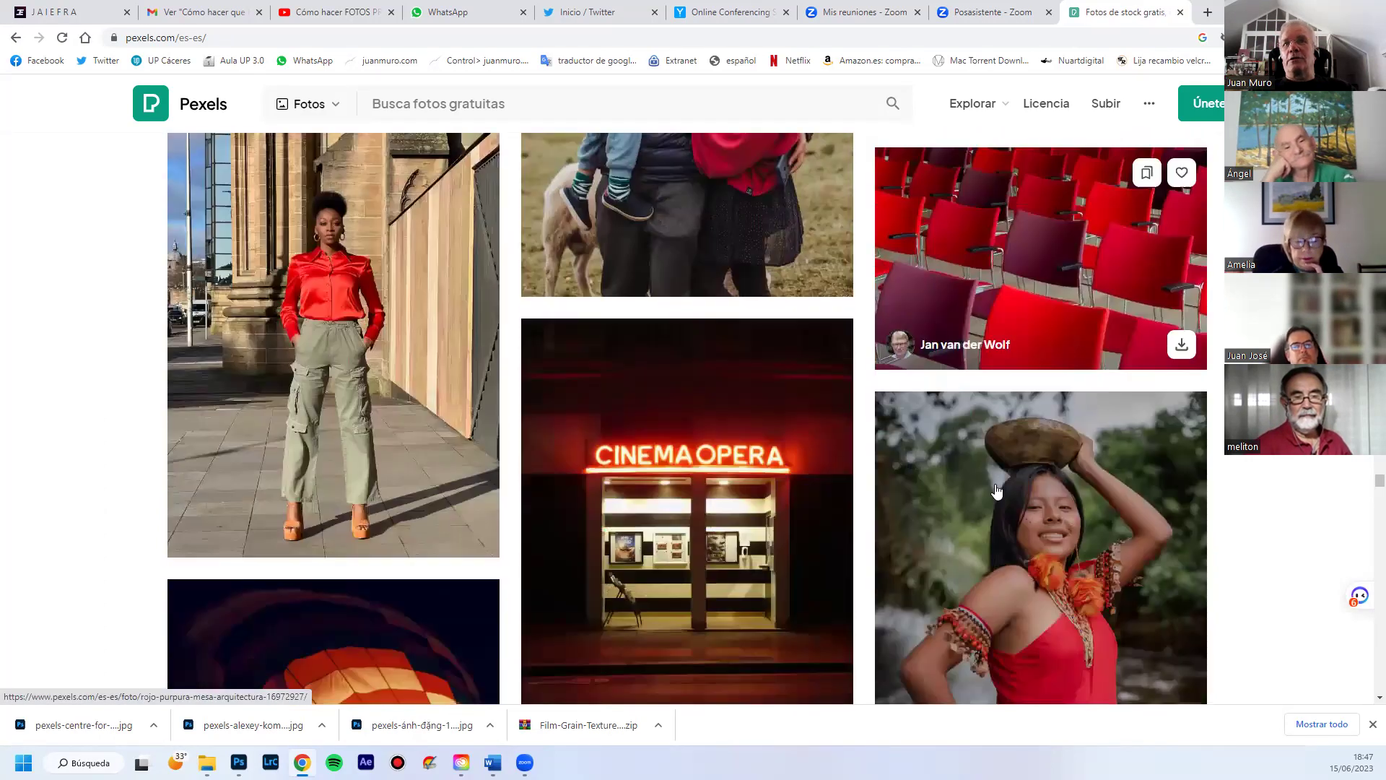
scroll(996, 491, "down", 10)
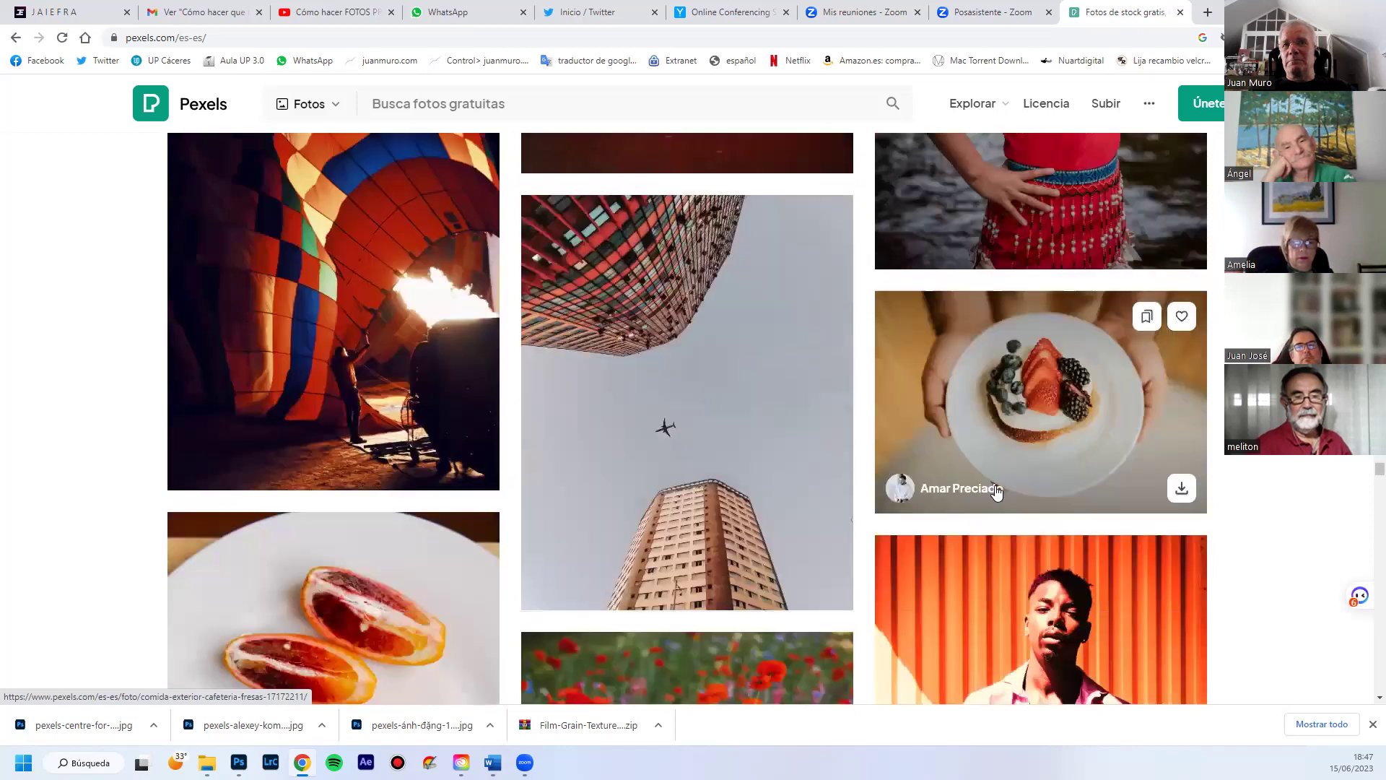
scroll(996, 491, "down", 9)
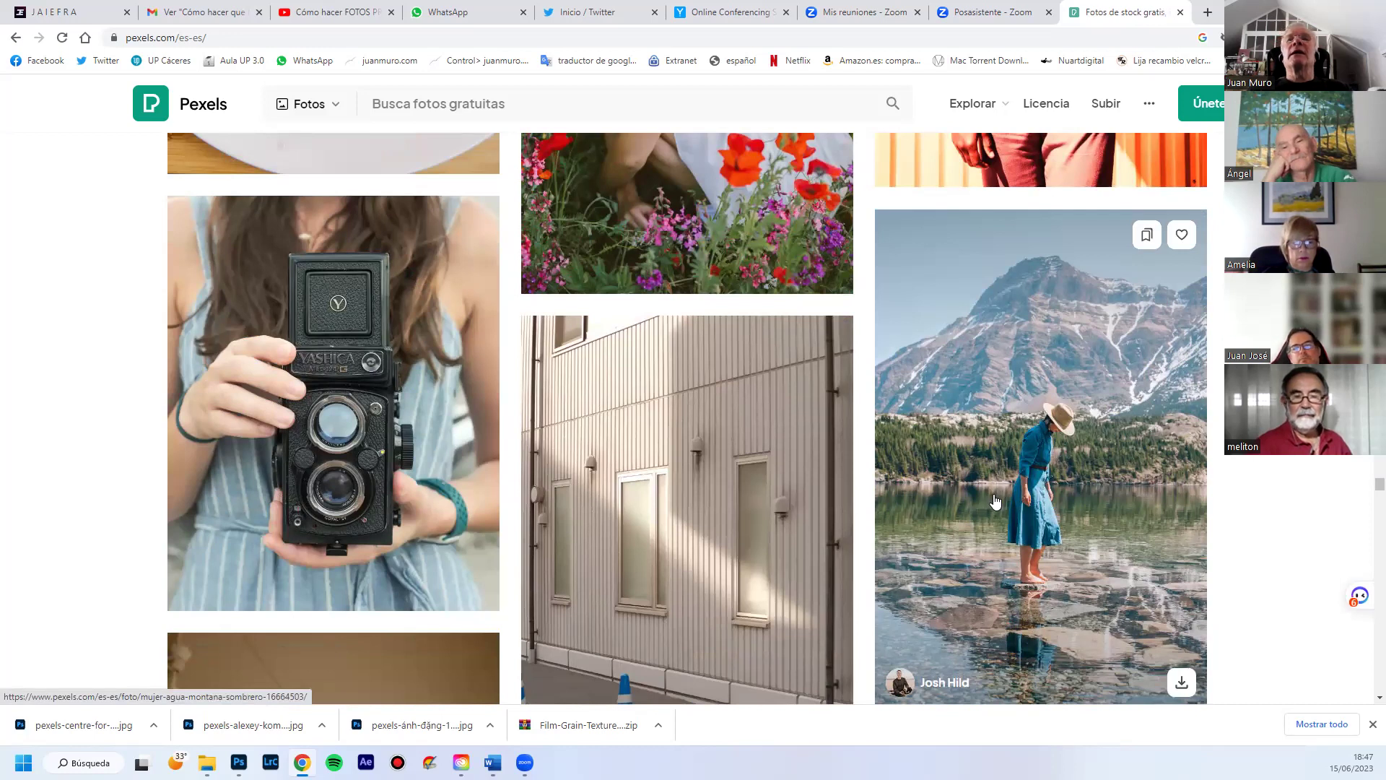
scroll(939, 496, "down", 3)
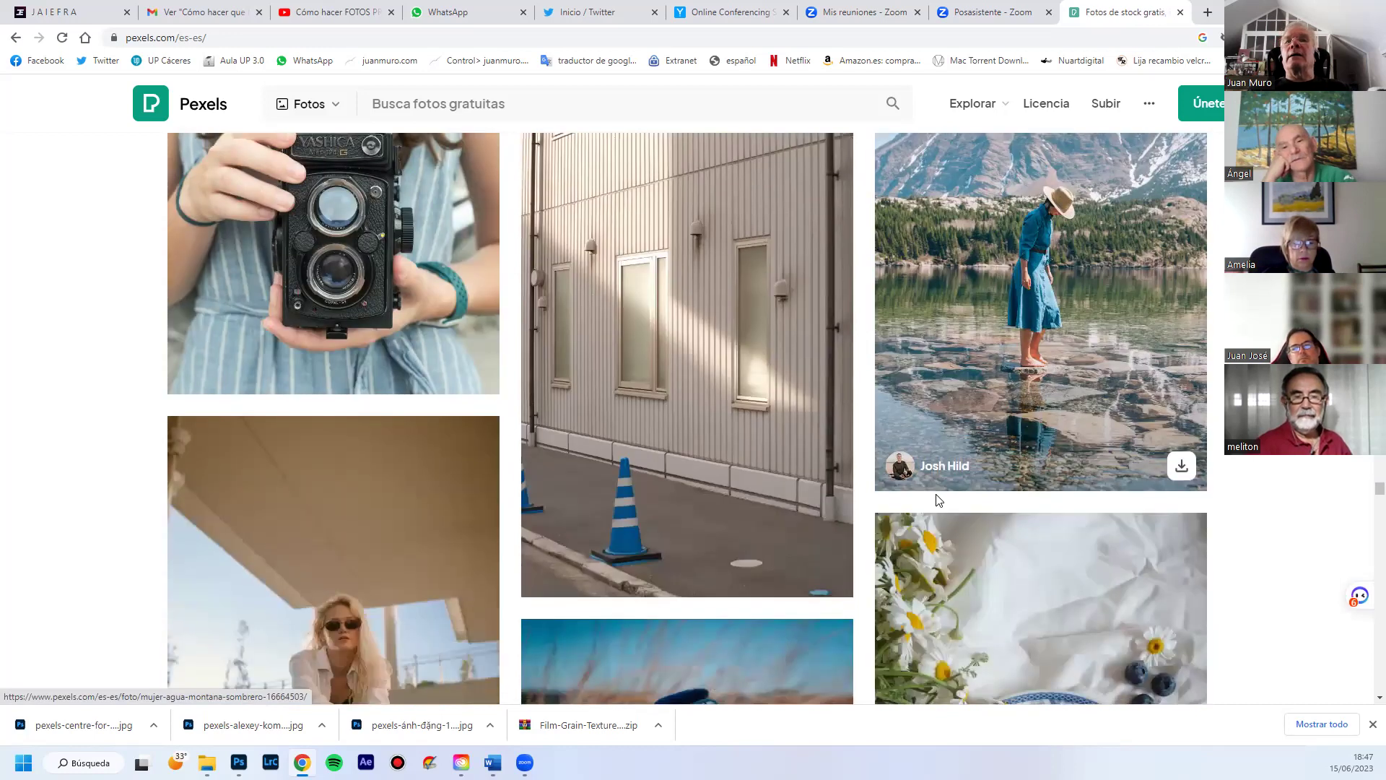
scroll(928, 513, "up", 1)
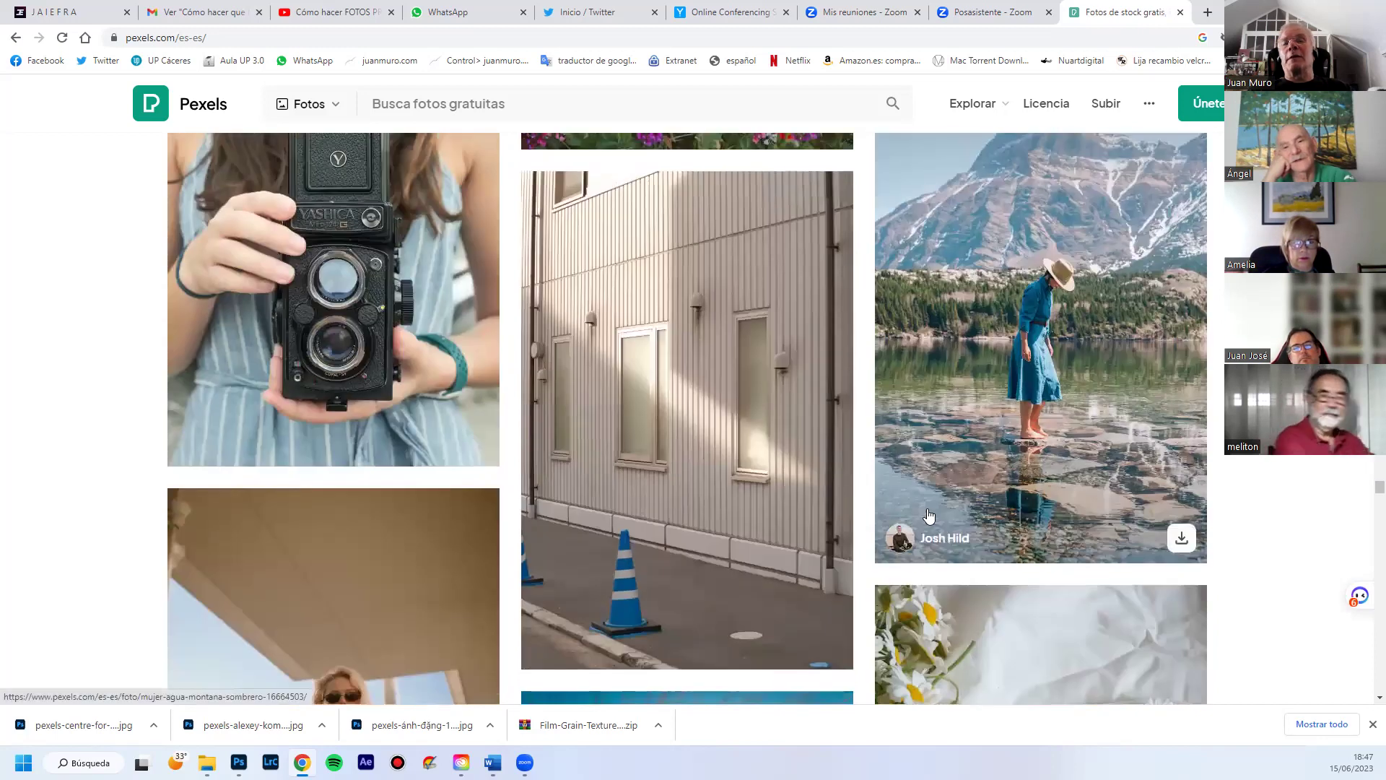
scroll(931, 512, "down", 5)
scroll(934, 510, "down", 5)
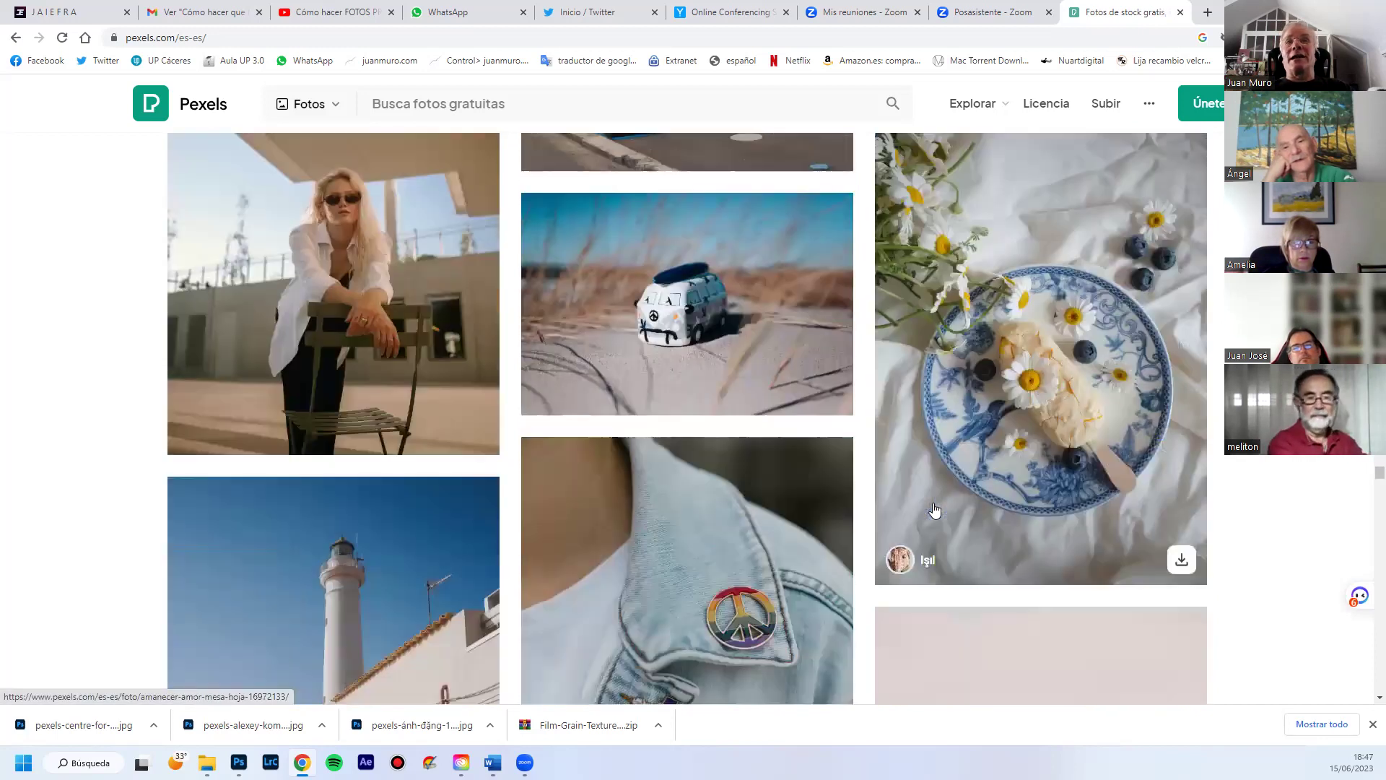
scroll(933, 510, "down", 5)
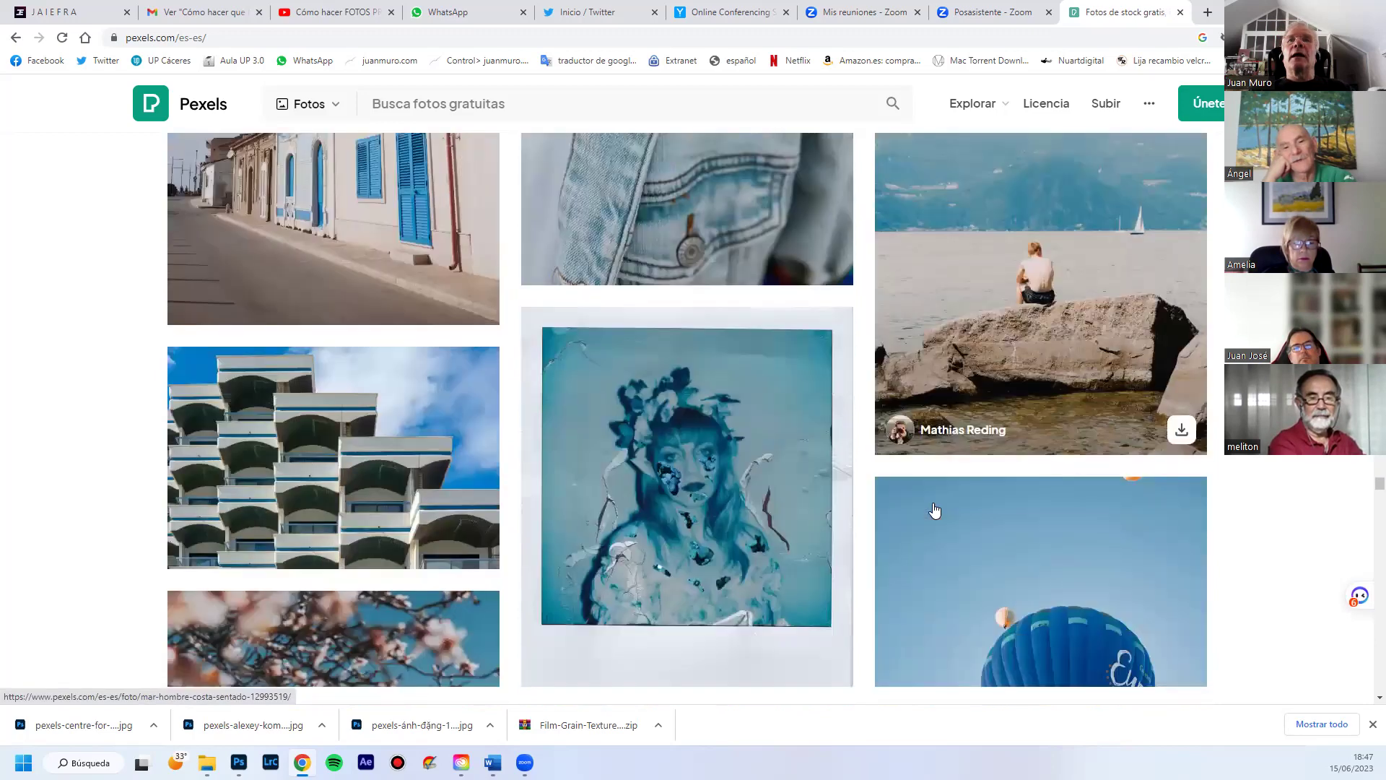
scroll(933, 510, "up", 2)
scroll(933, 510, "down", 2)
scroll(934, 511, "down", 9)
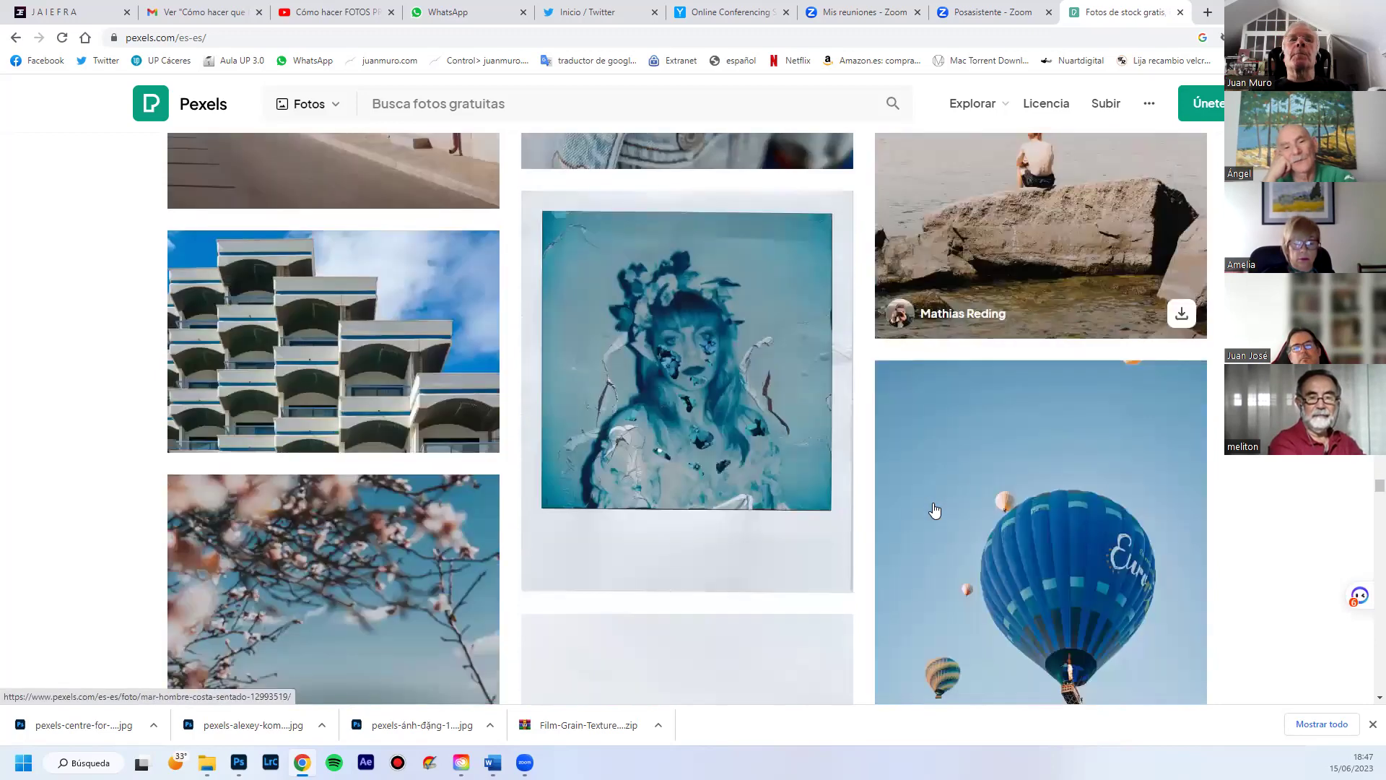
scroll(934, 511, "down", 11)
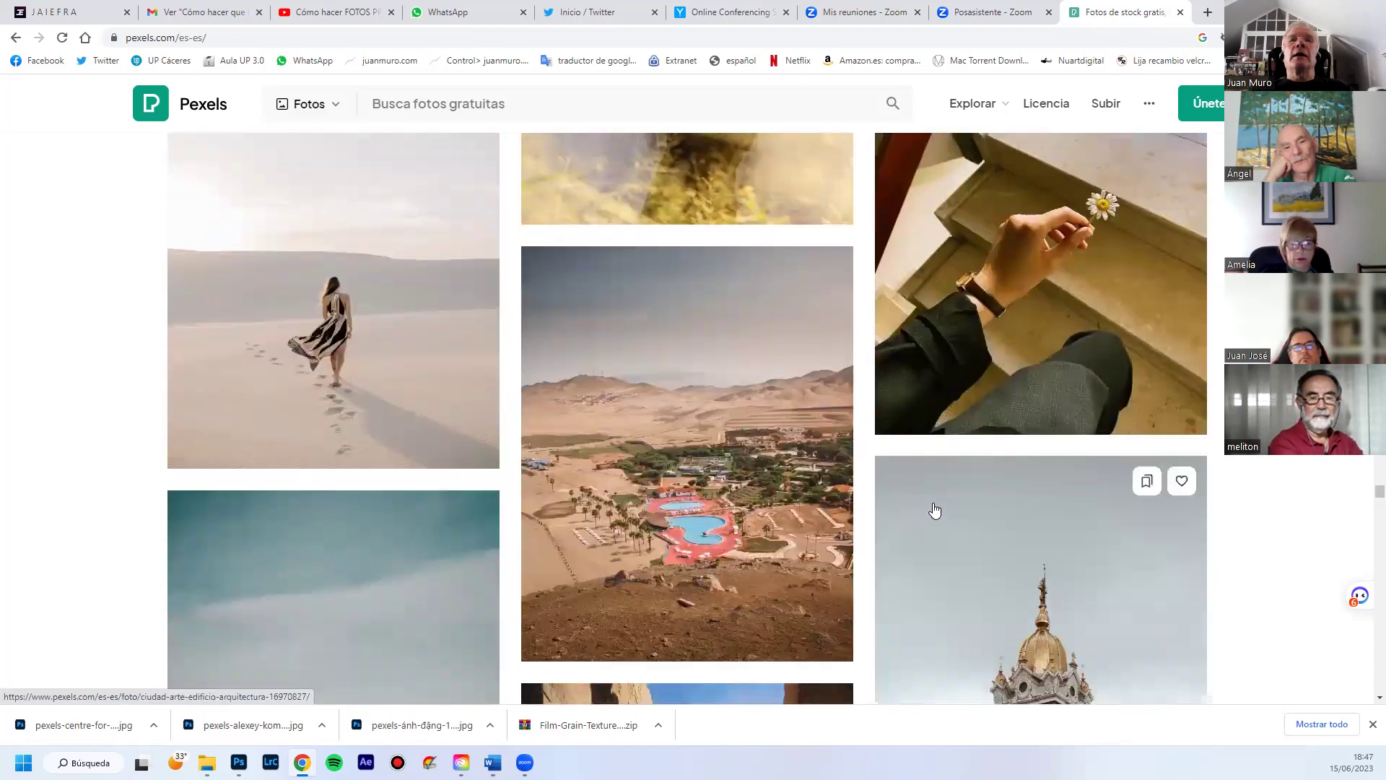
scroll(934, 510, "down", 8)
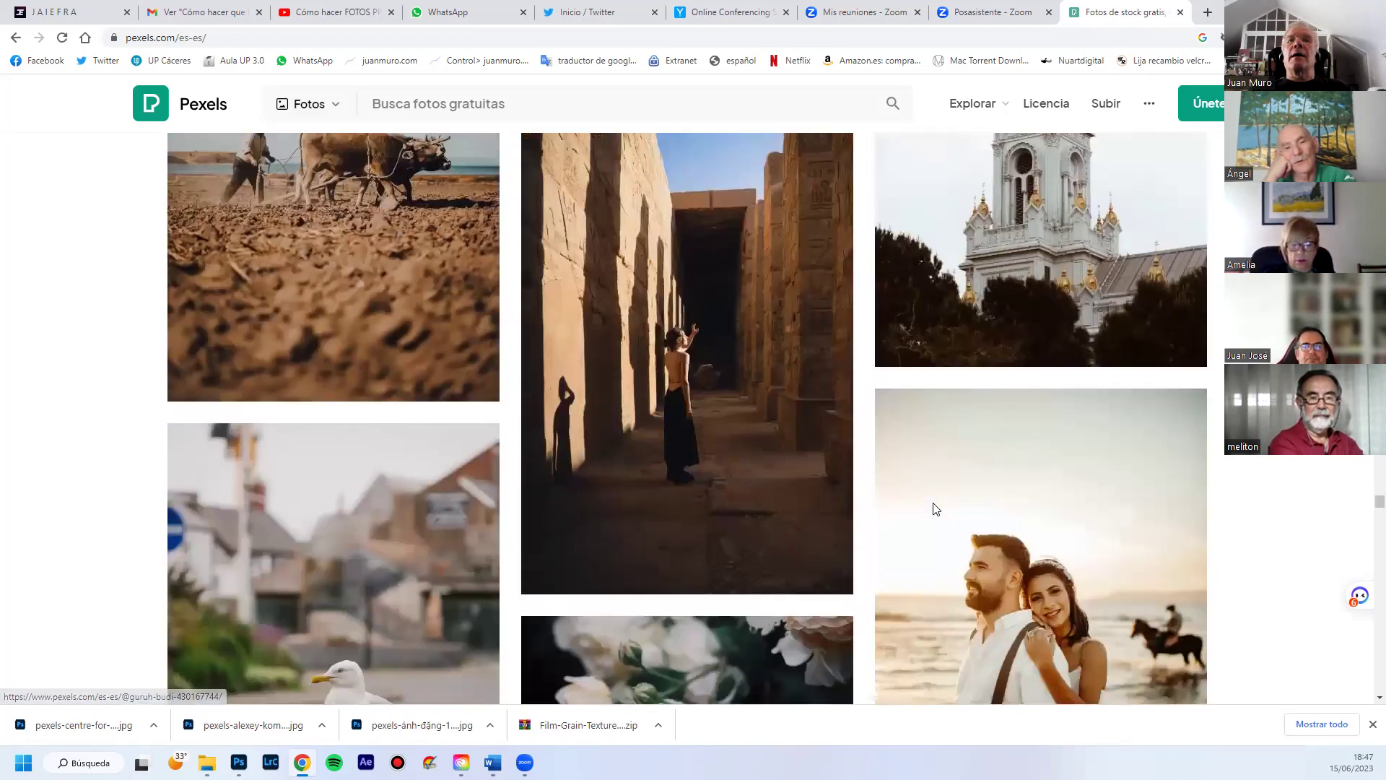
scroll(934, 509, "down", 4)
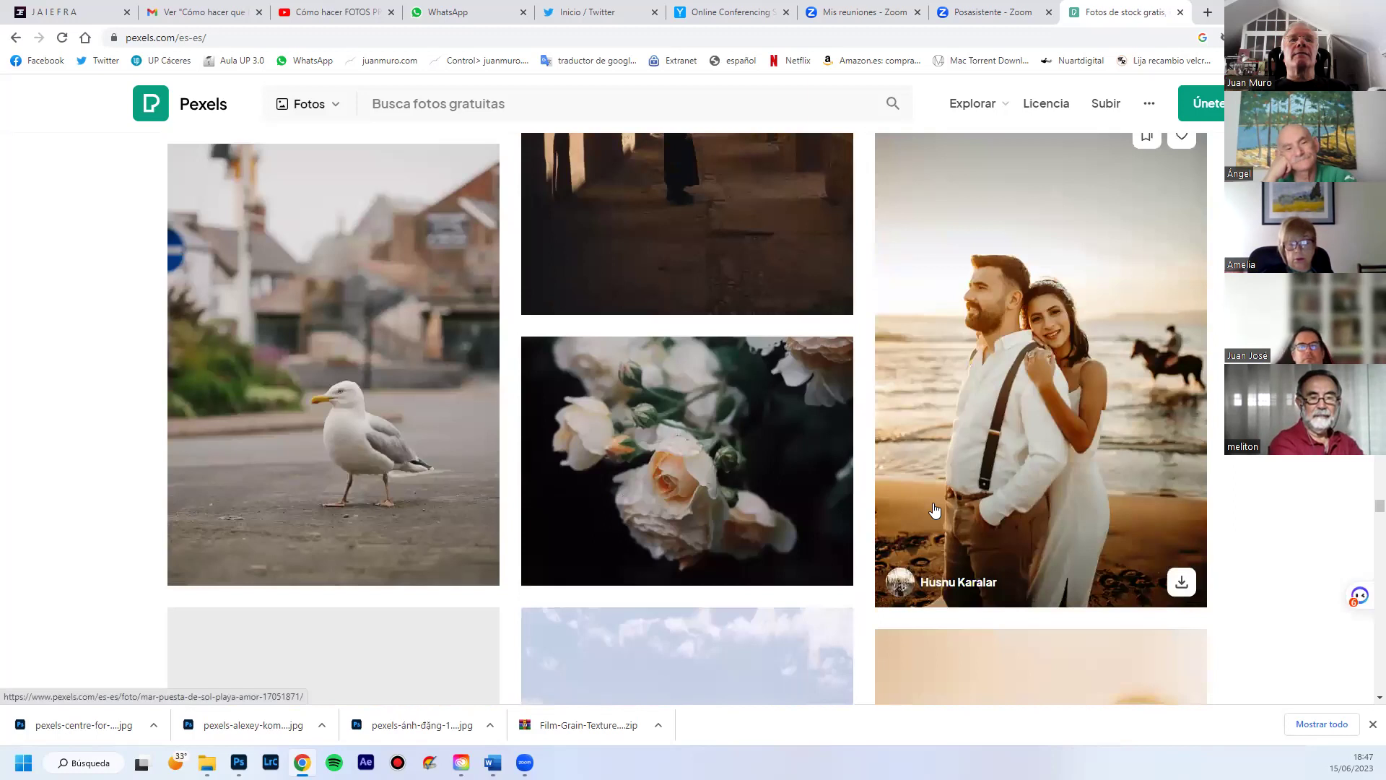
scroll(934, 511, "down", 6)
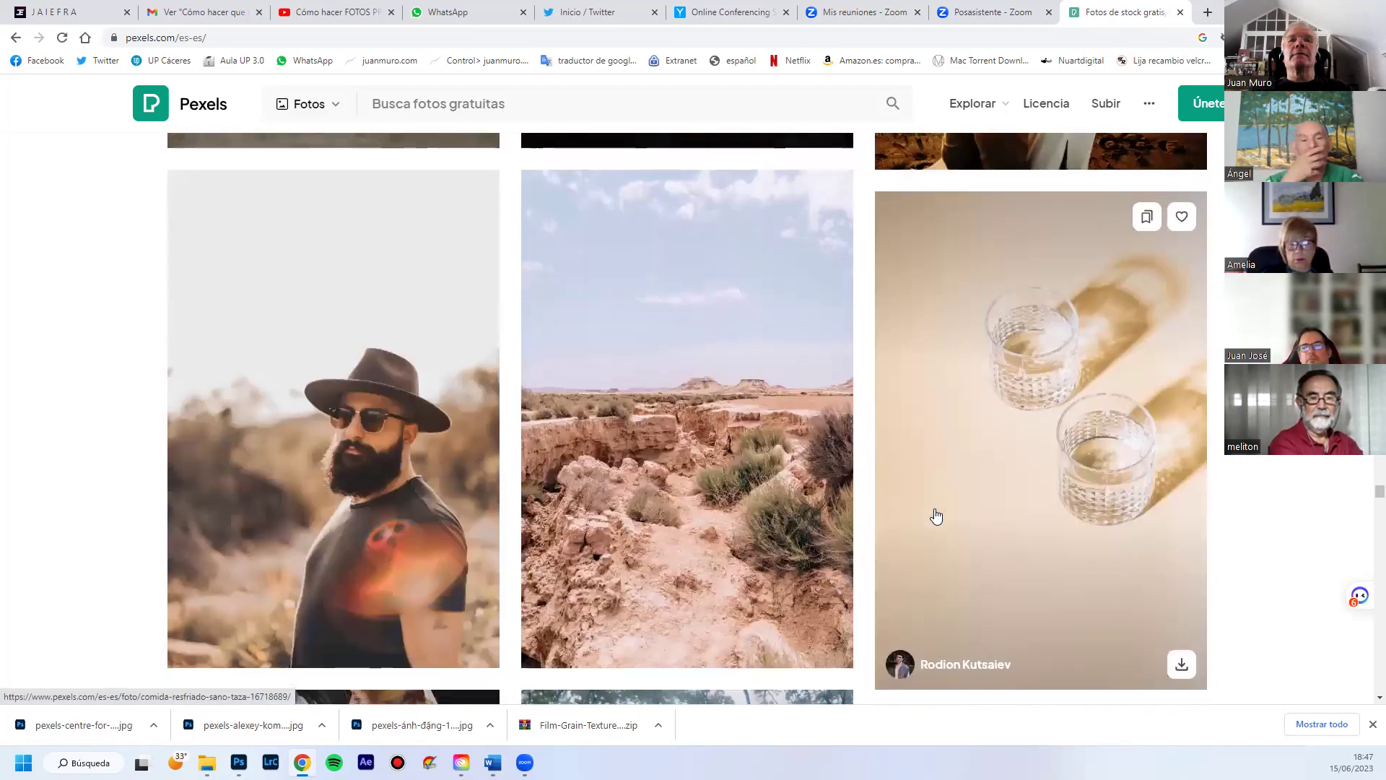
scroll(936, 515, "down", 8)
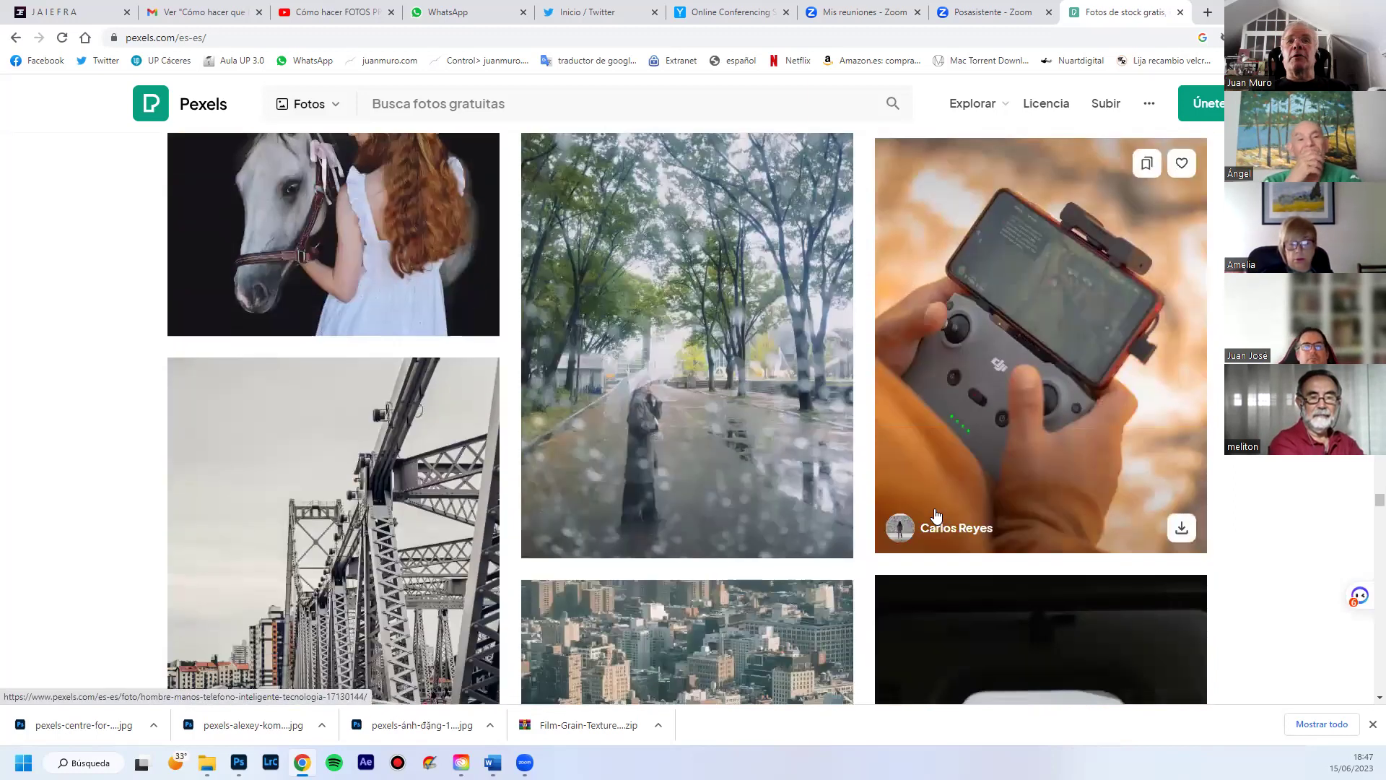
scroll(936, 514, "down", 4)
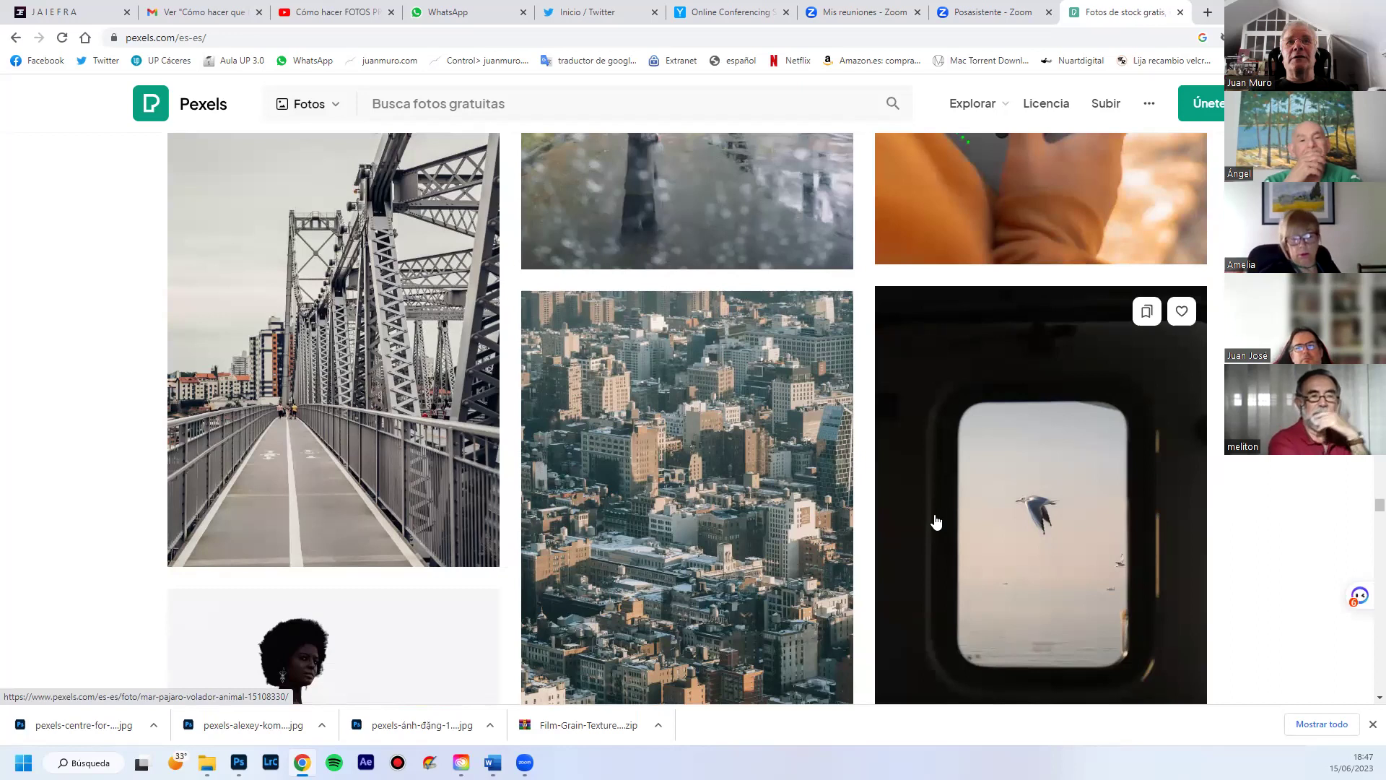
Download the photo of the steel bridge with the central walkway and open the downloaded file in Photoshop
scroll(936, 521, "down", 1)
left_click(448, 433)
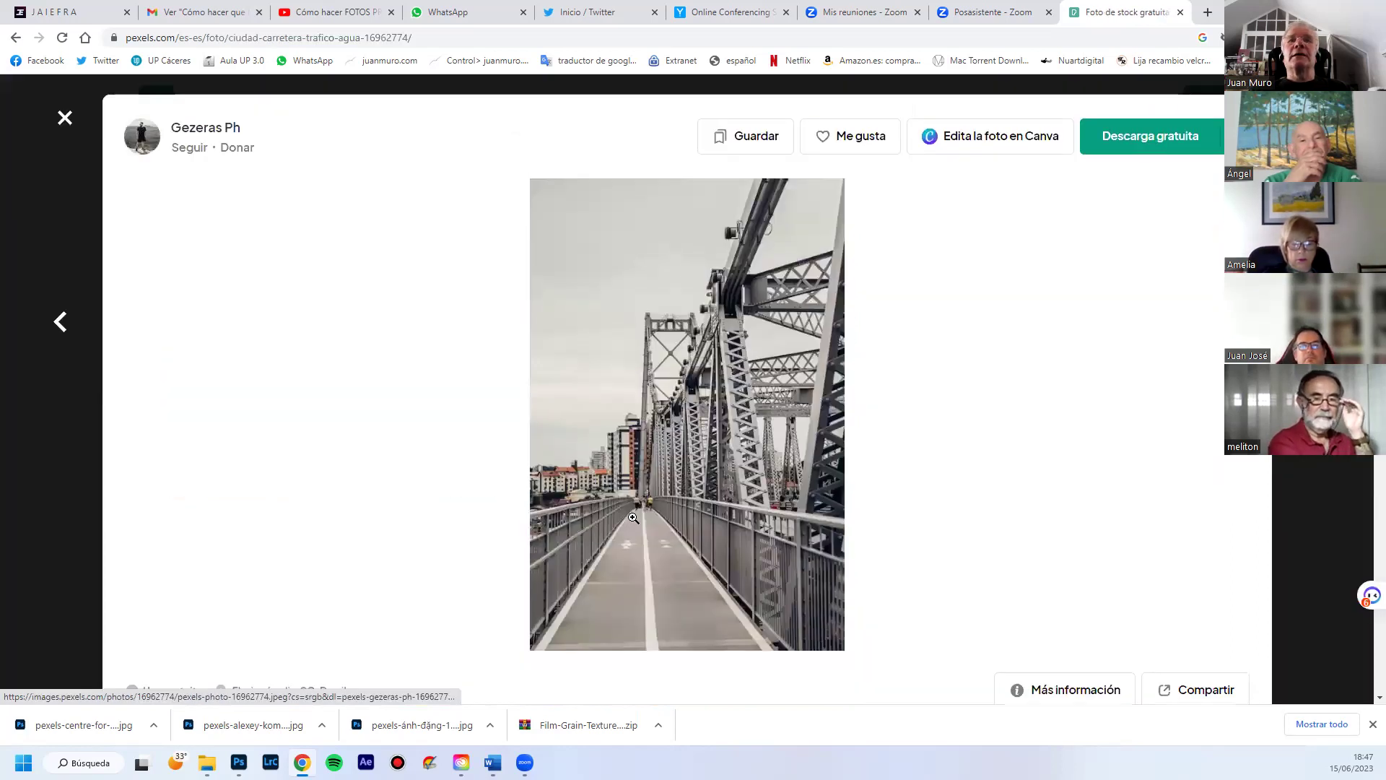
left_click(1157, 150)
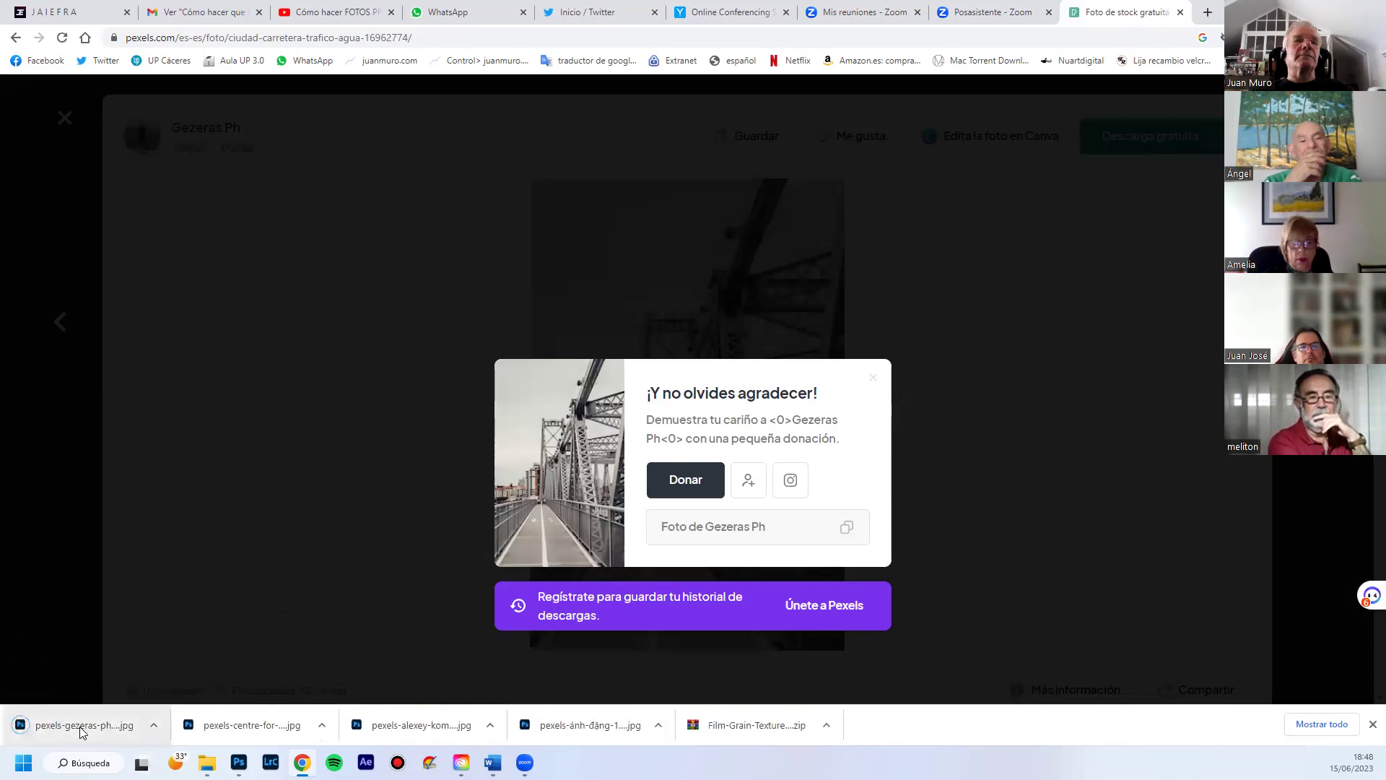
left_click(80, 726)
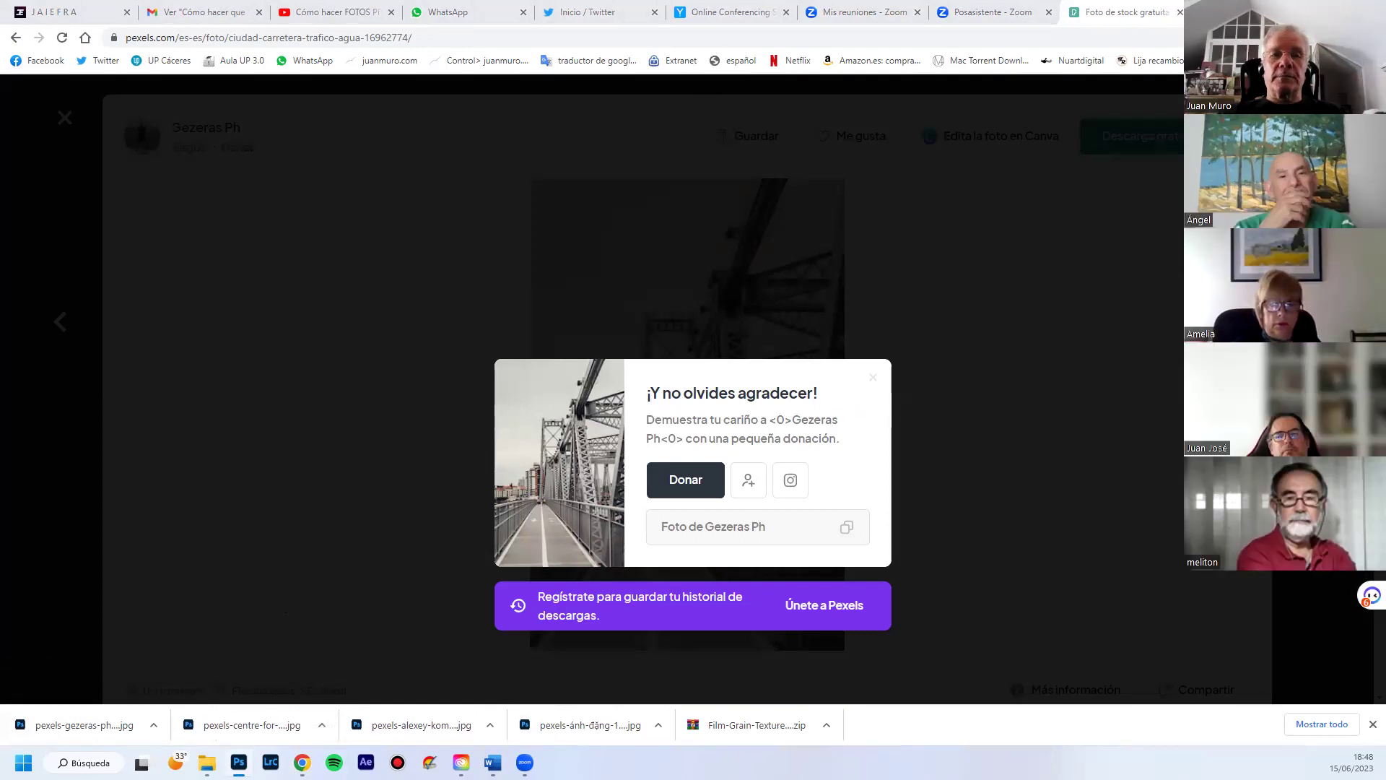
key("alt+Tab")
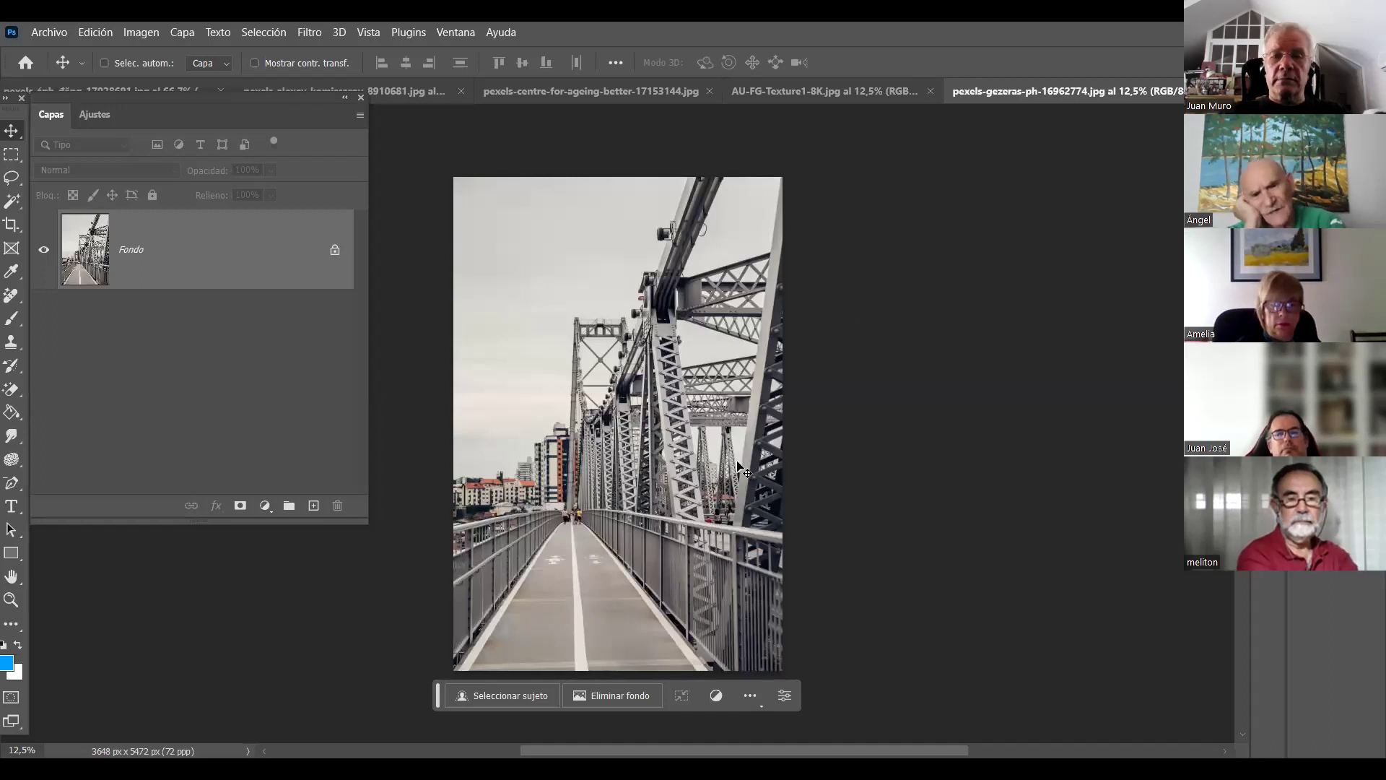
Enlarge the bridge photo to 16.67% and convert it to 16 bits per channel
key("ctrl+plus")
key("ctrl+plus")
key("ctrl+minus")
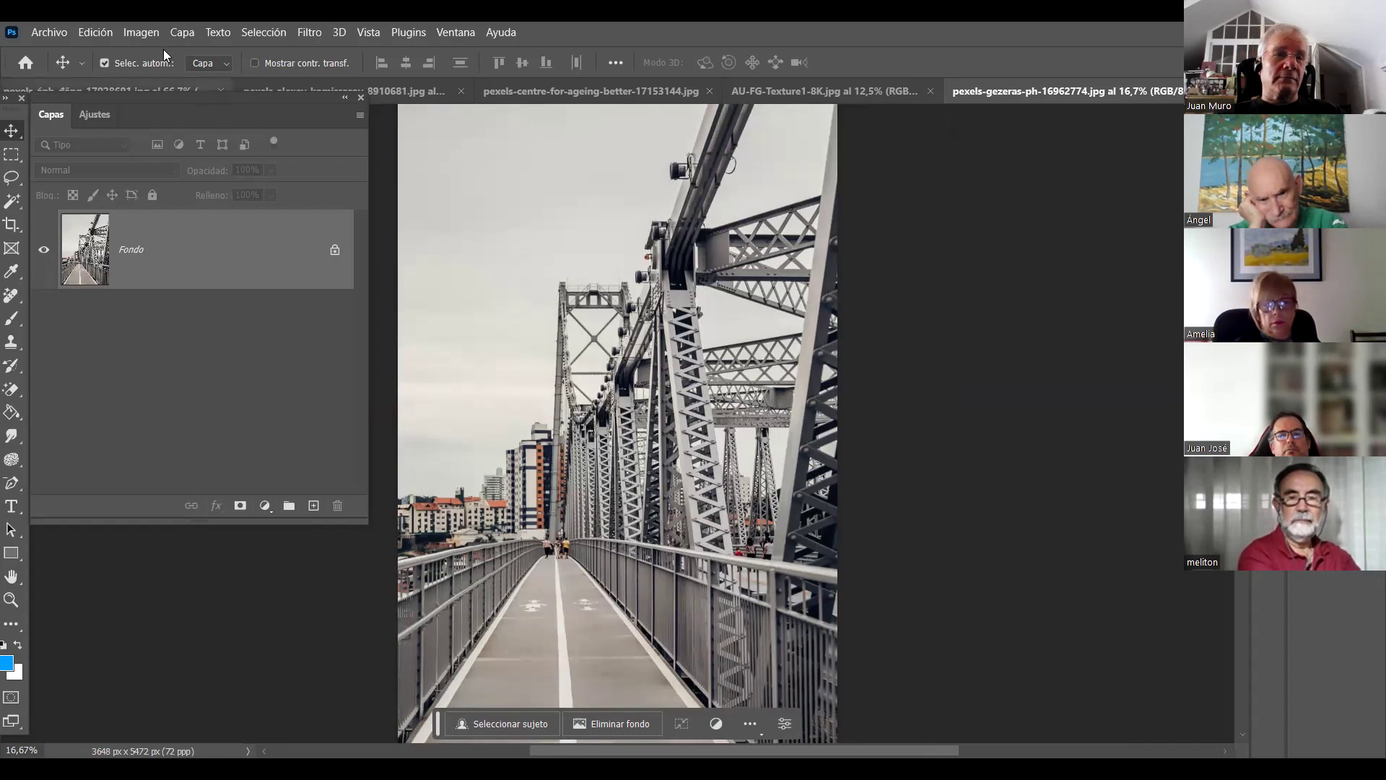
left_click(148, 34)
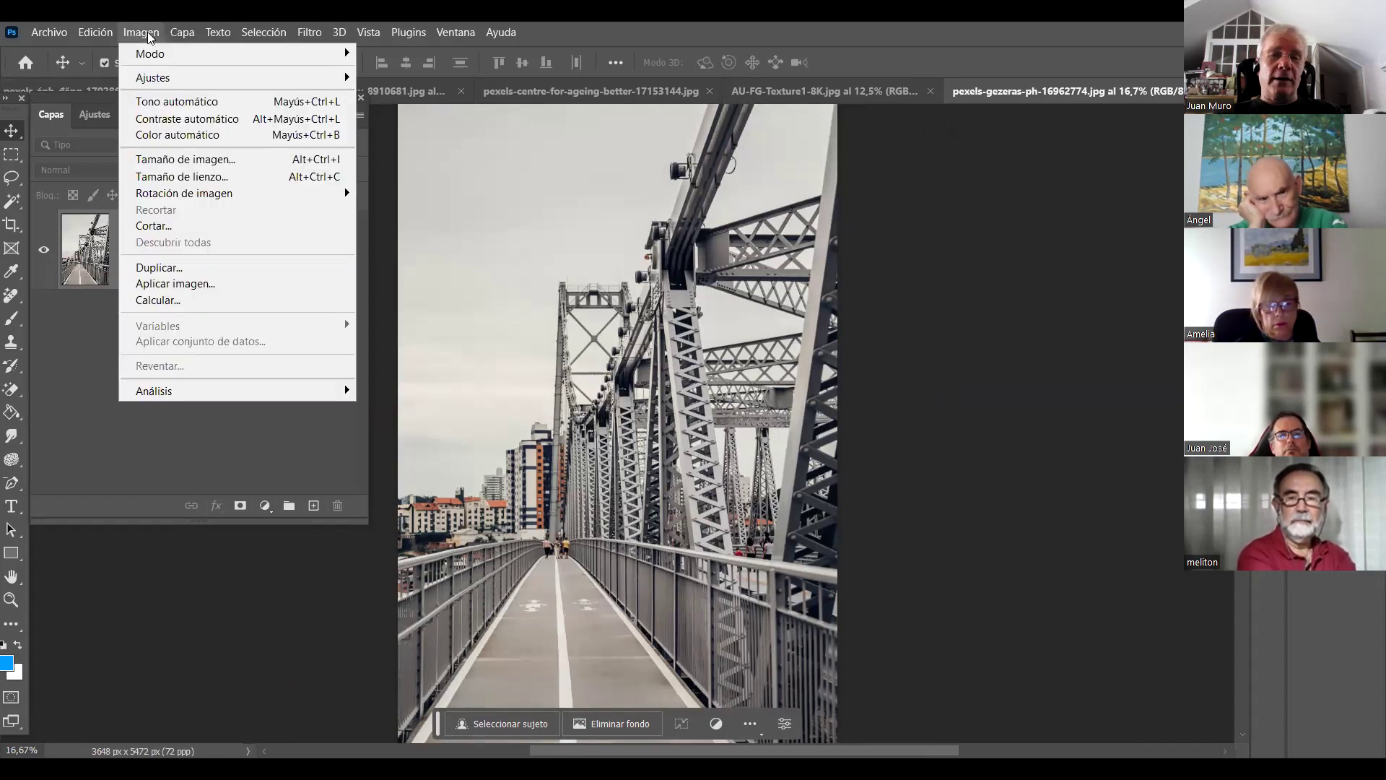
mouse_move(185, 54)
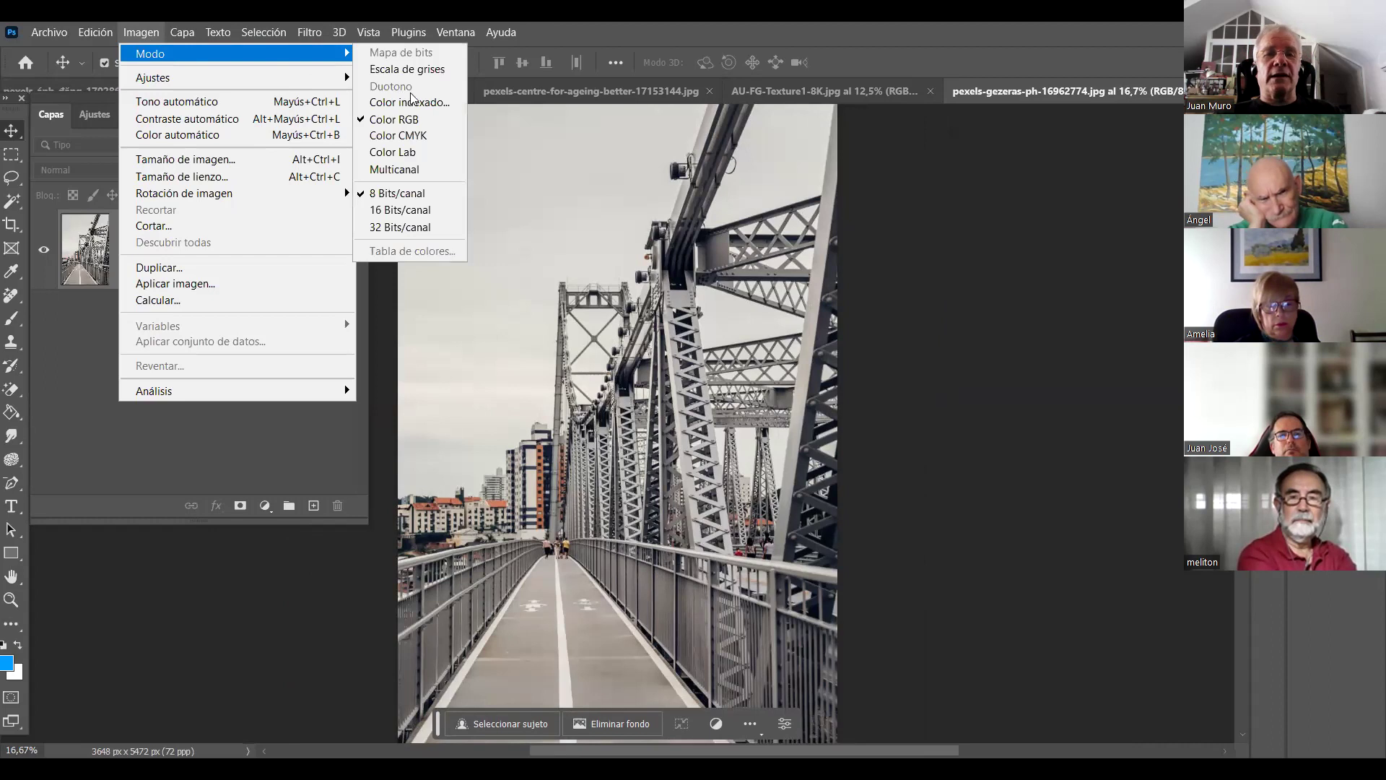
left_click(450, 214)
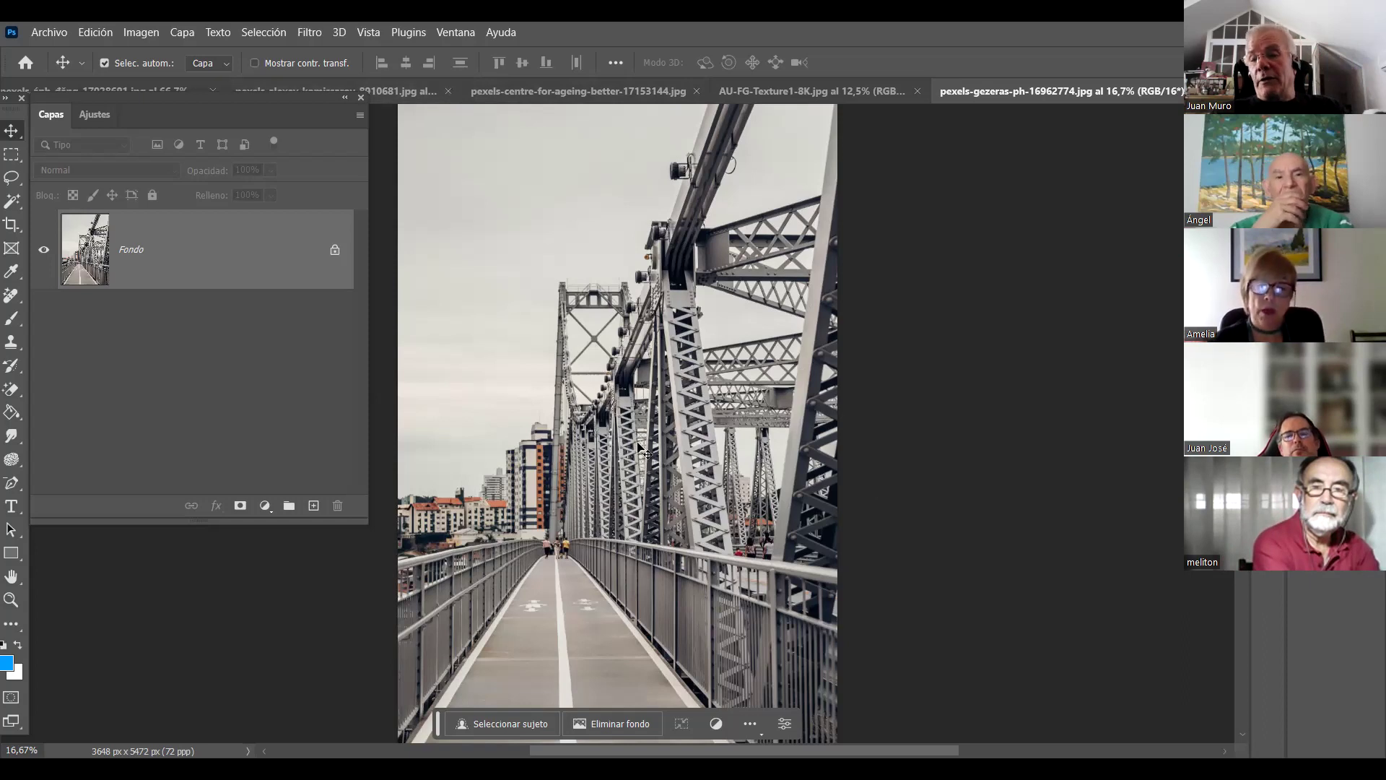
Open Neural Filters for the bridge photo and move its floating panel beside the toolbar
left_click(303, 34)
left_click(330, 102)
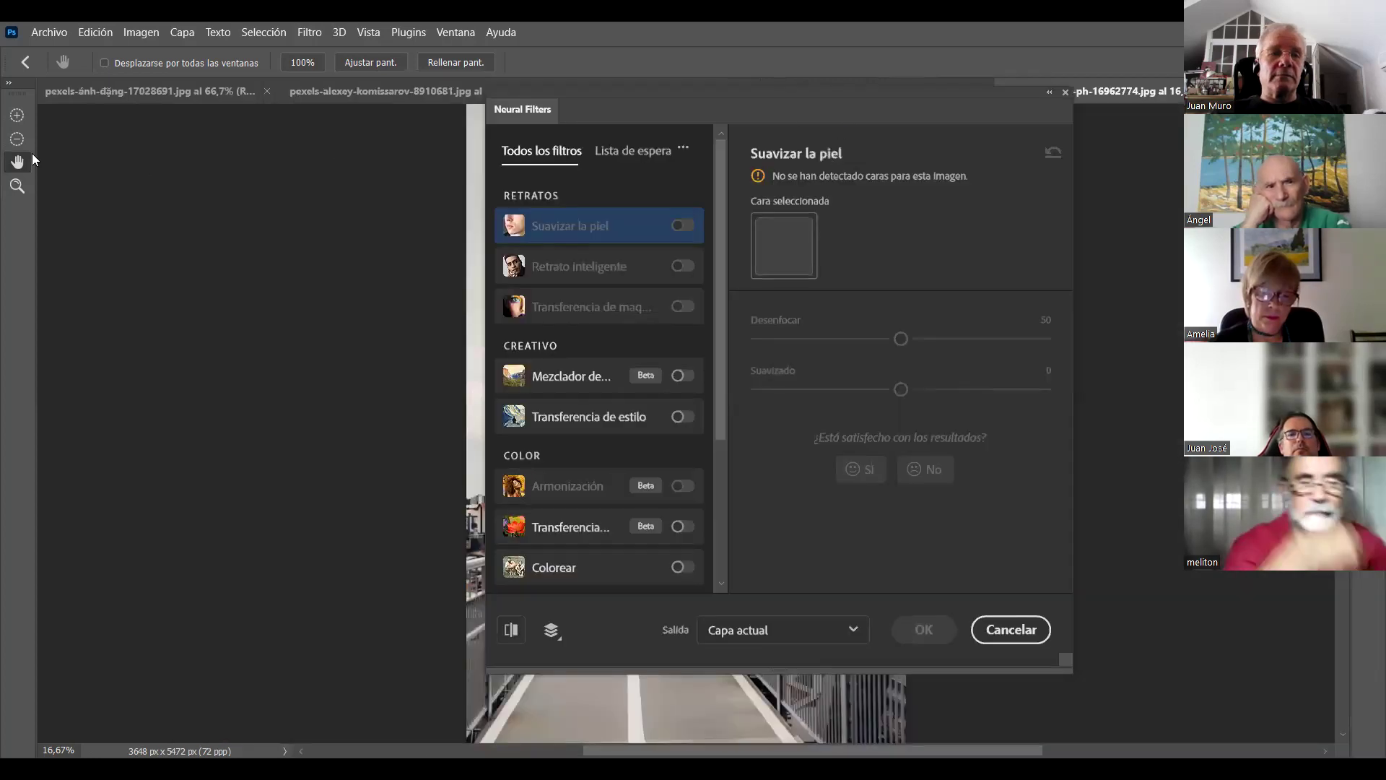
left_click_drag(49, 163, 52, 160)
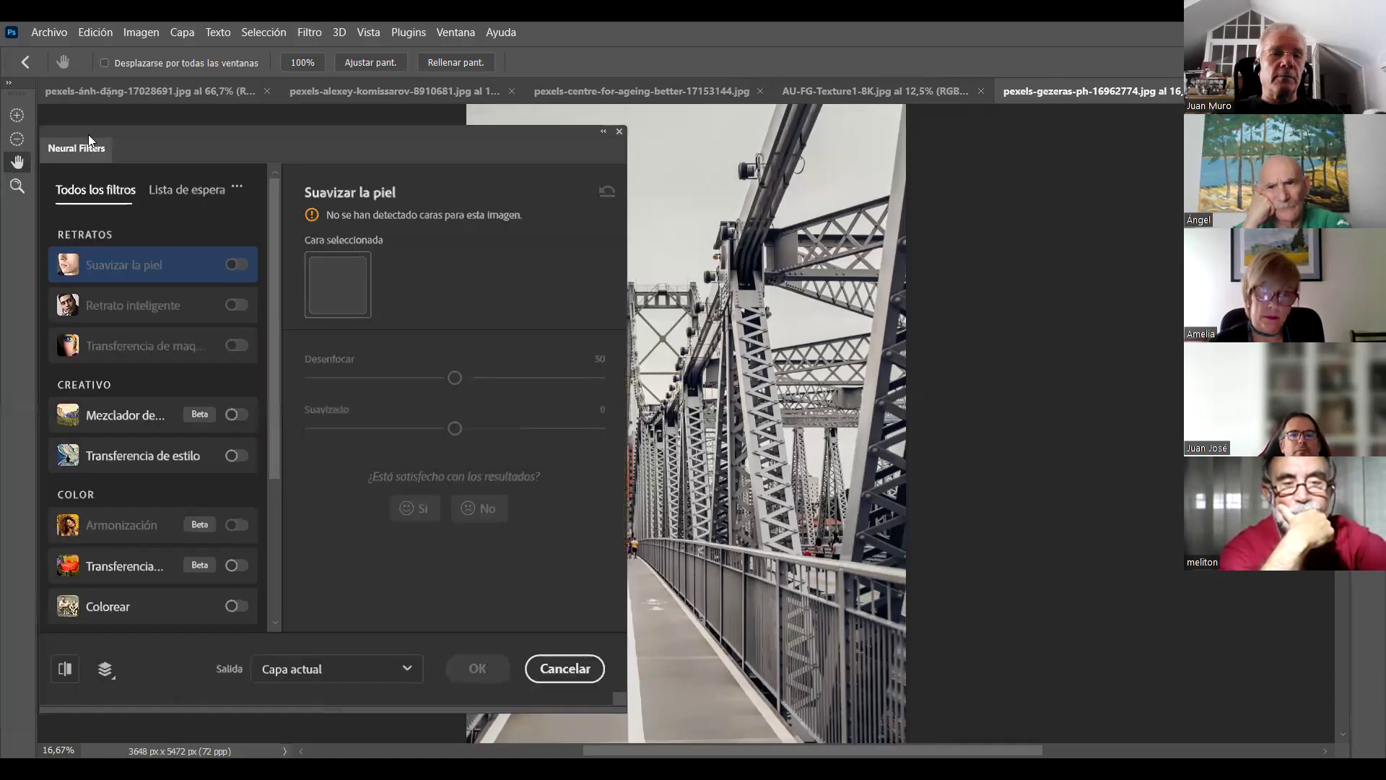
Select the Desenfoque de profundidad neural filter and enable it for the bridge photo
left_click_drag(51, 133, 140, 149)
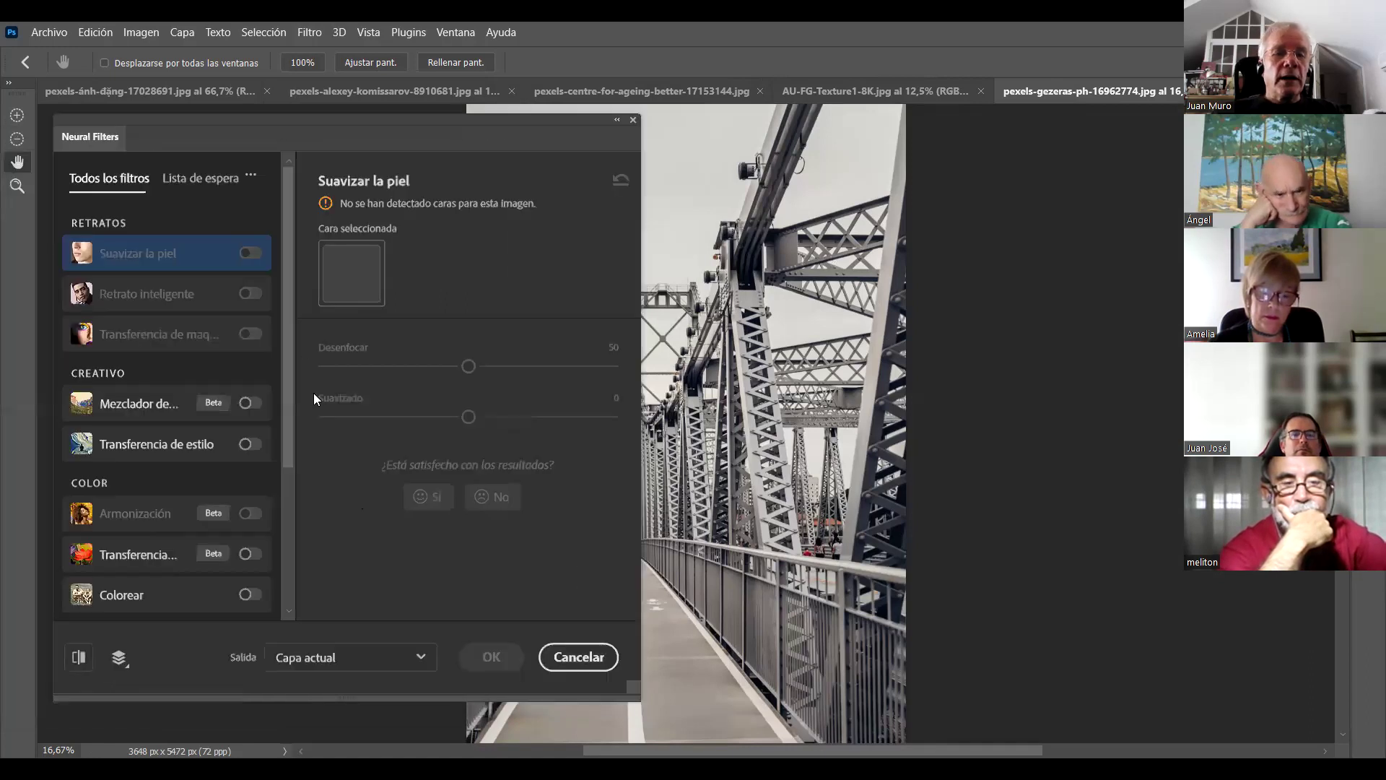
scroll(279, 381, "down", 2)
scroll(280, 387, "down", 3)
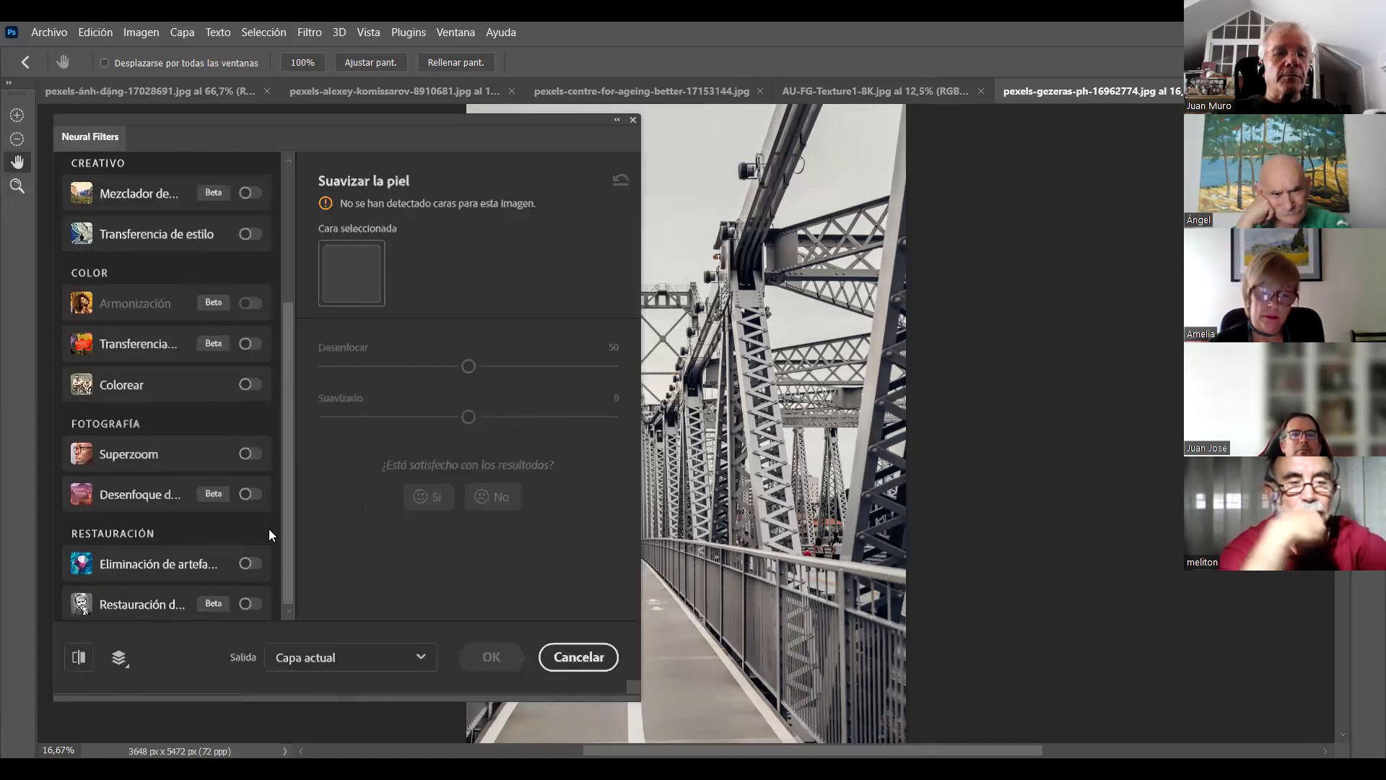
left_click(137, 503)
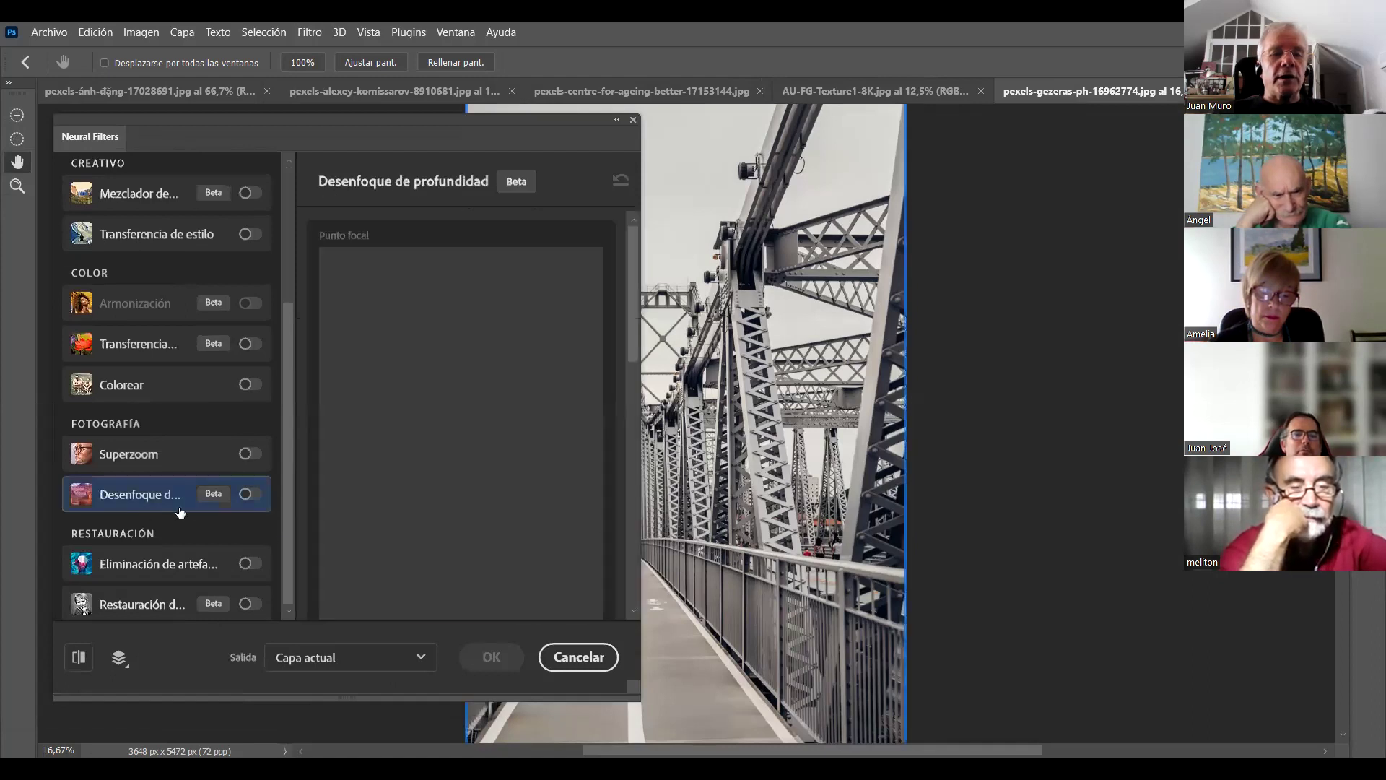
left_click(251, 496)
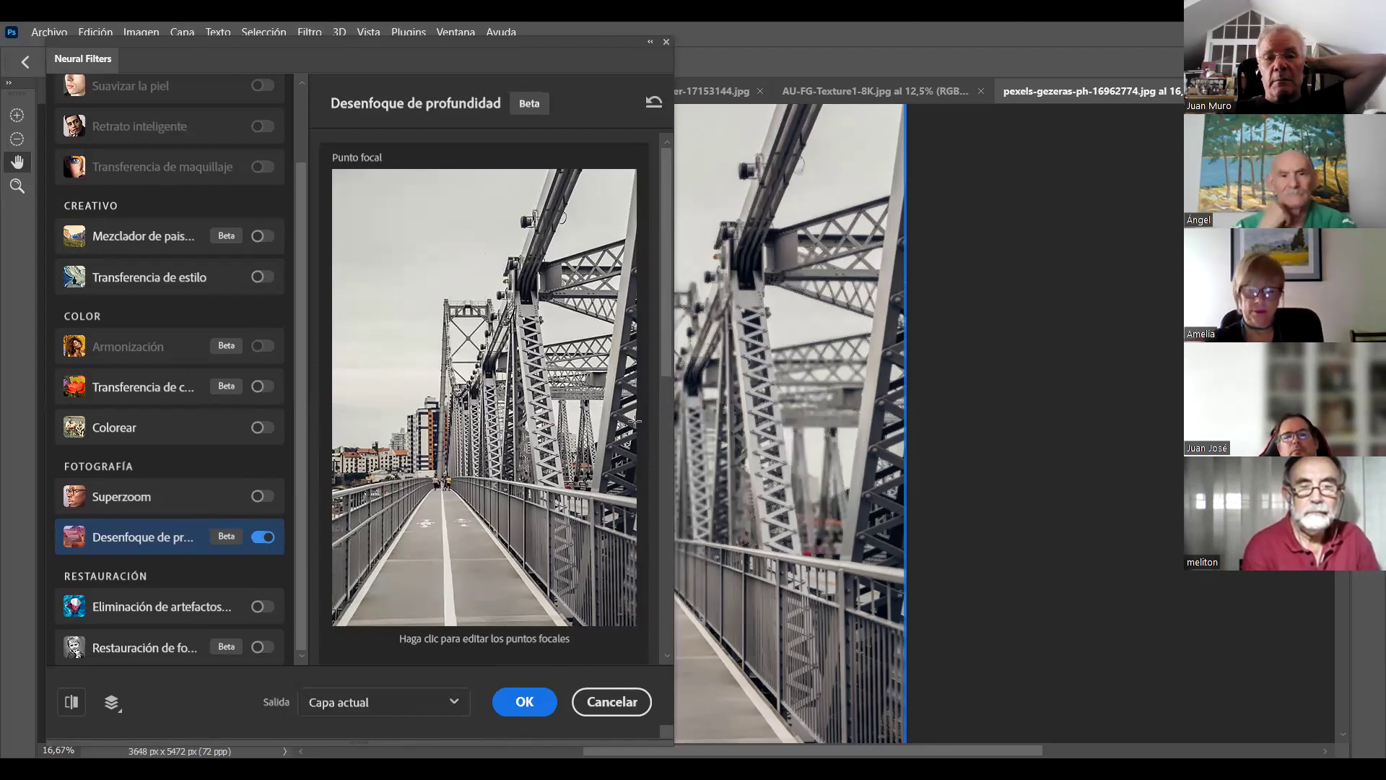
Set the depth blur filter's Neblina to 99, keeping the walkway in view beside the filter window
left_click_drag(663, 341, 675, 499)
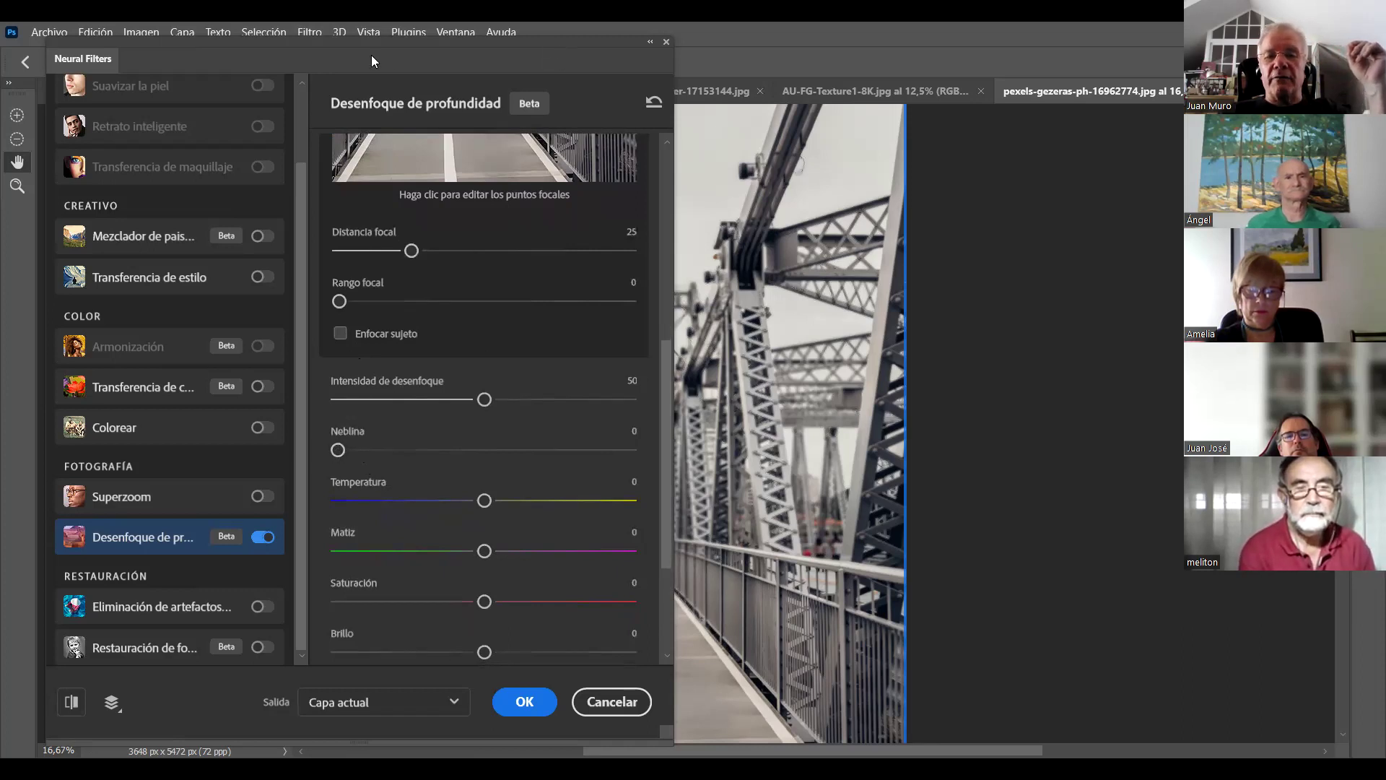
left_click_drag(400, 48, 252, 58)
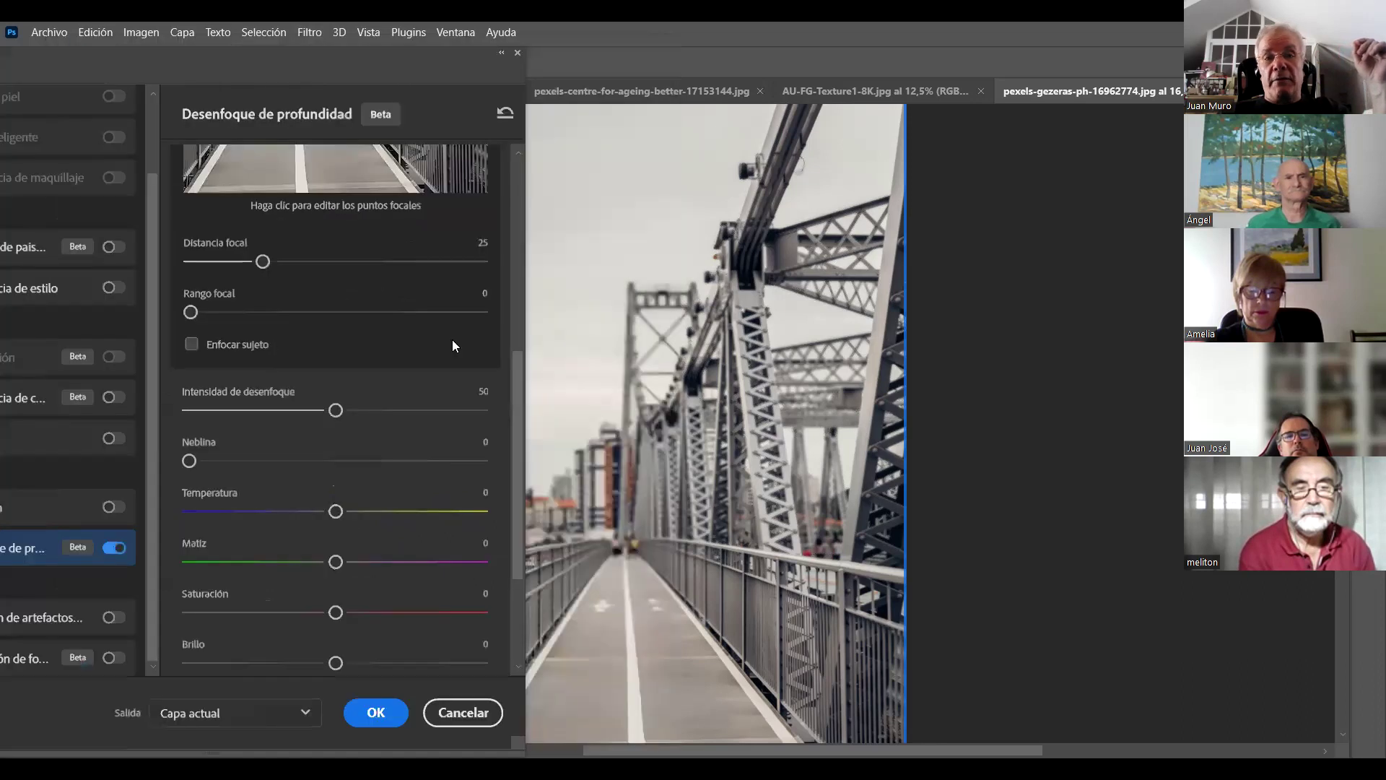
scroll(519, 412, "up", 5)
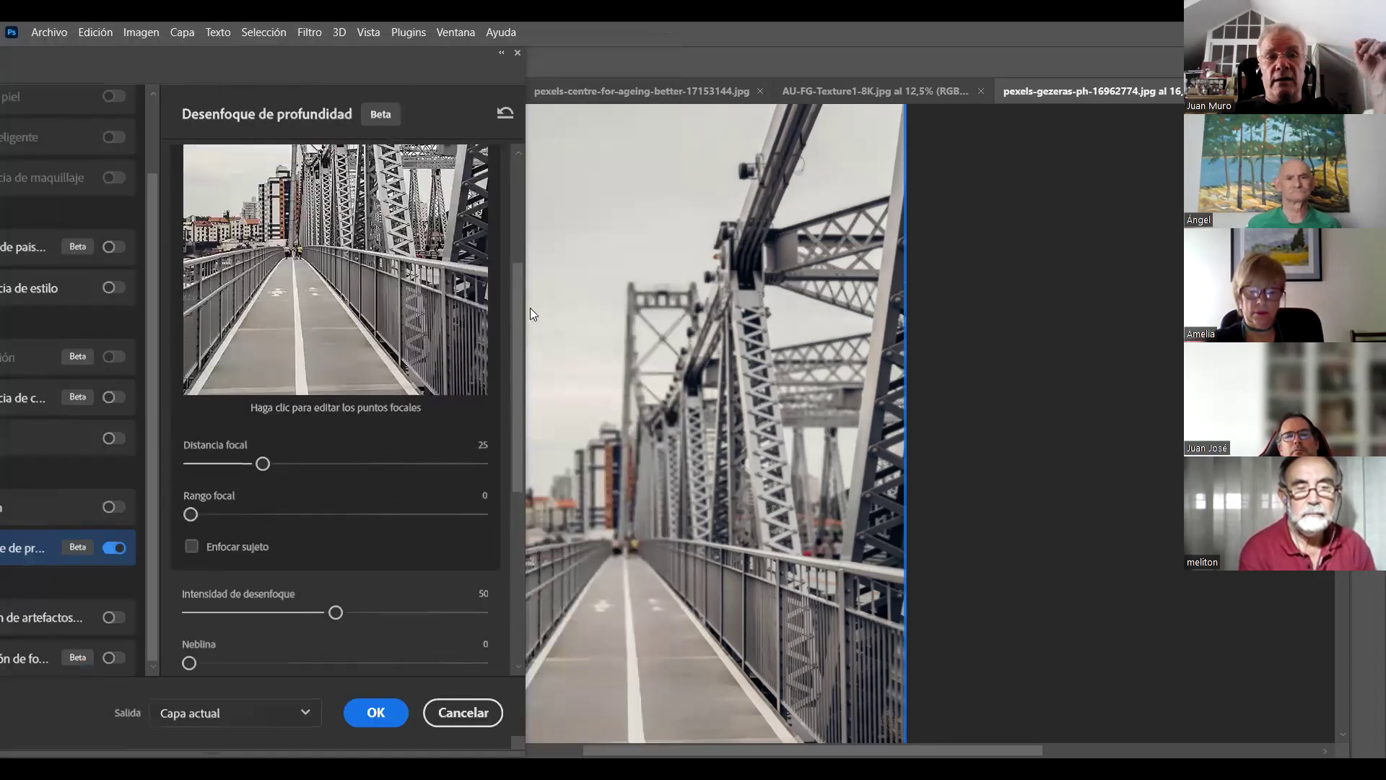
scroll(276, 550, "up", 2)
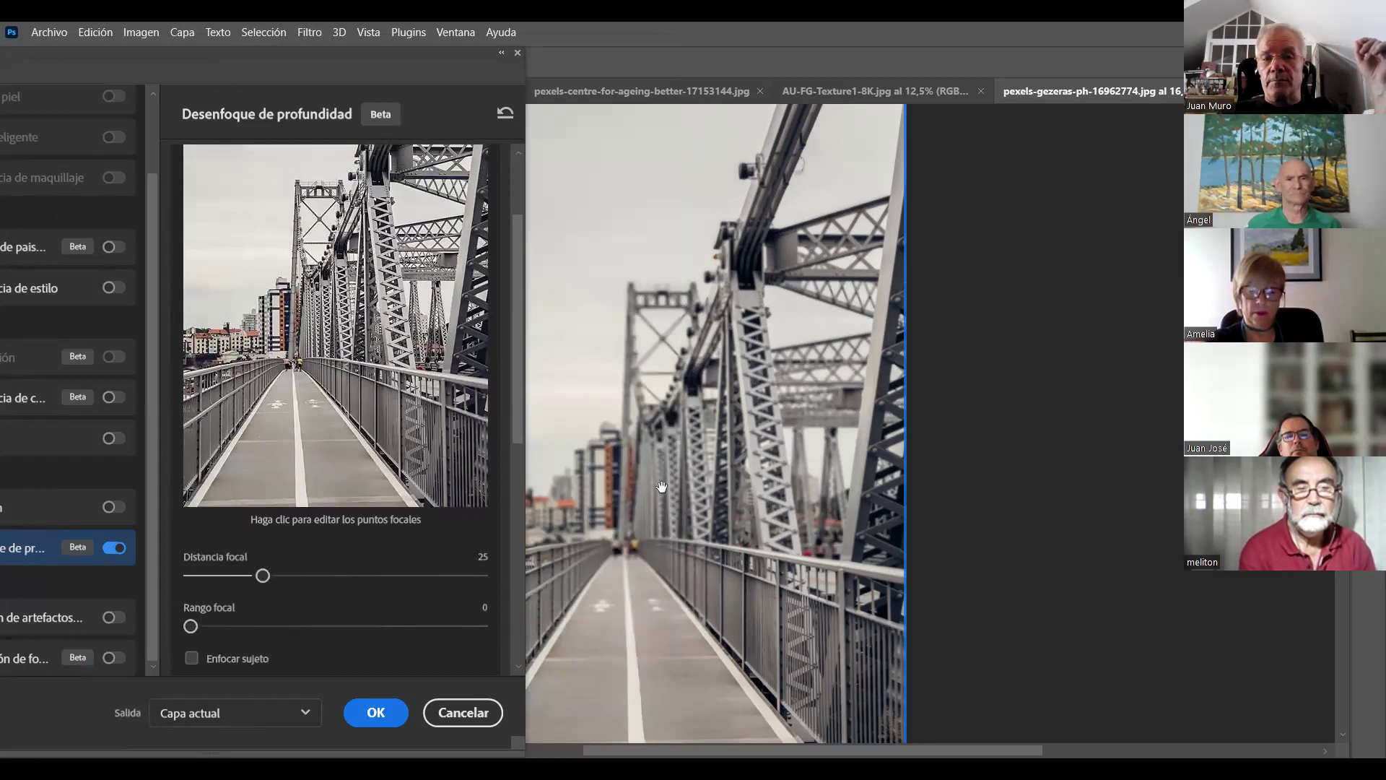
left_click_drag(518, 369, 517, 435)
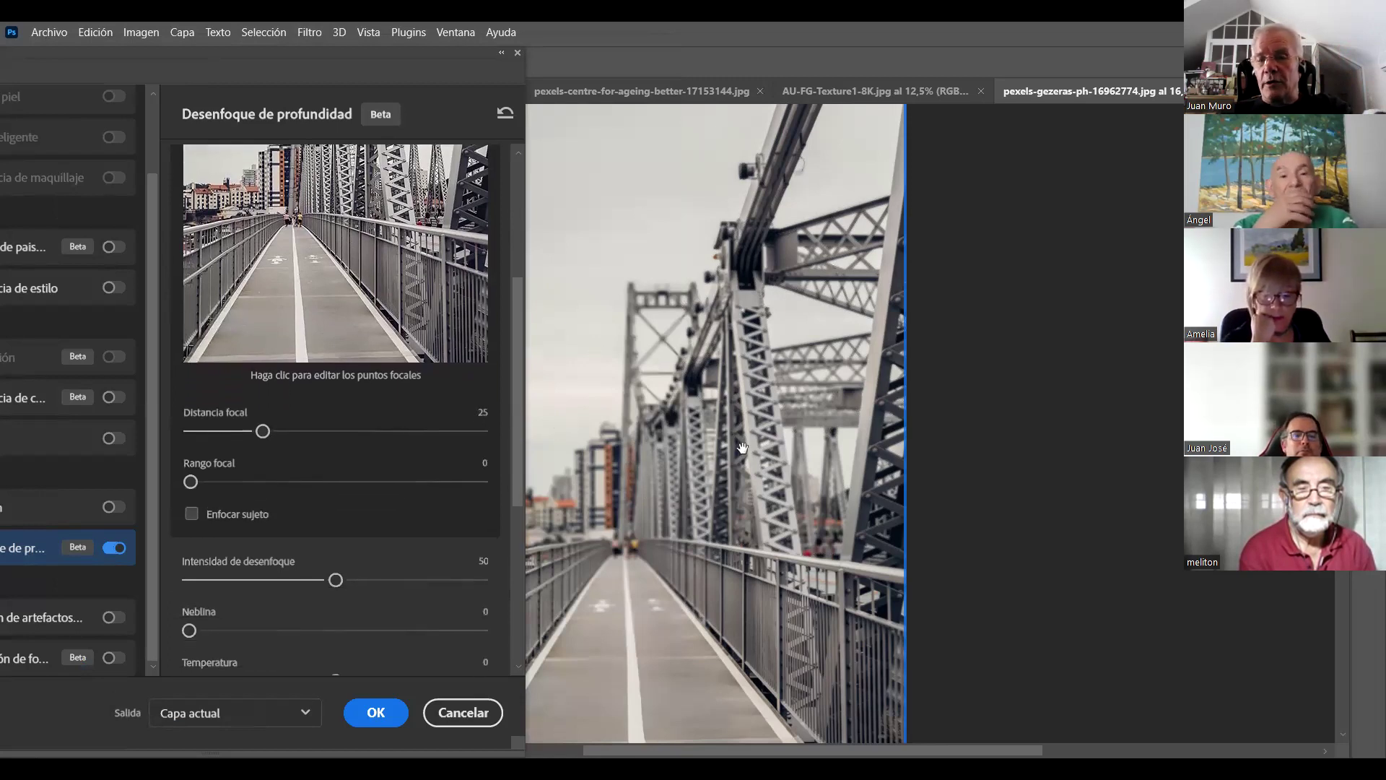
left_click_drag(519, 409, 516, 447)
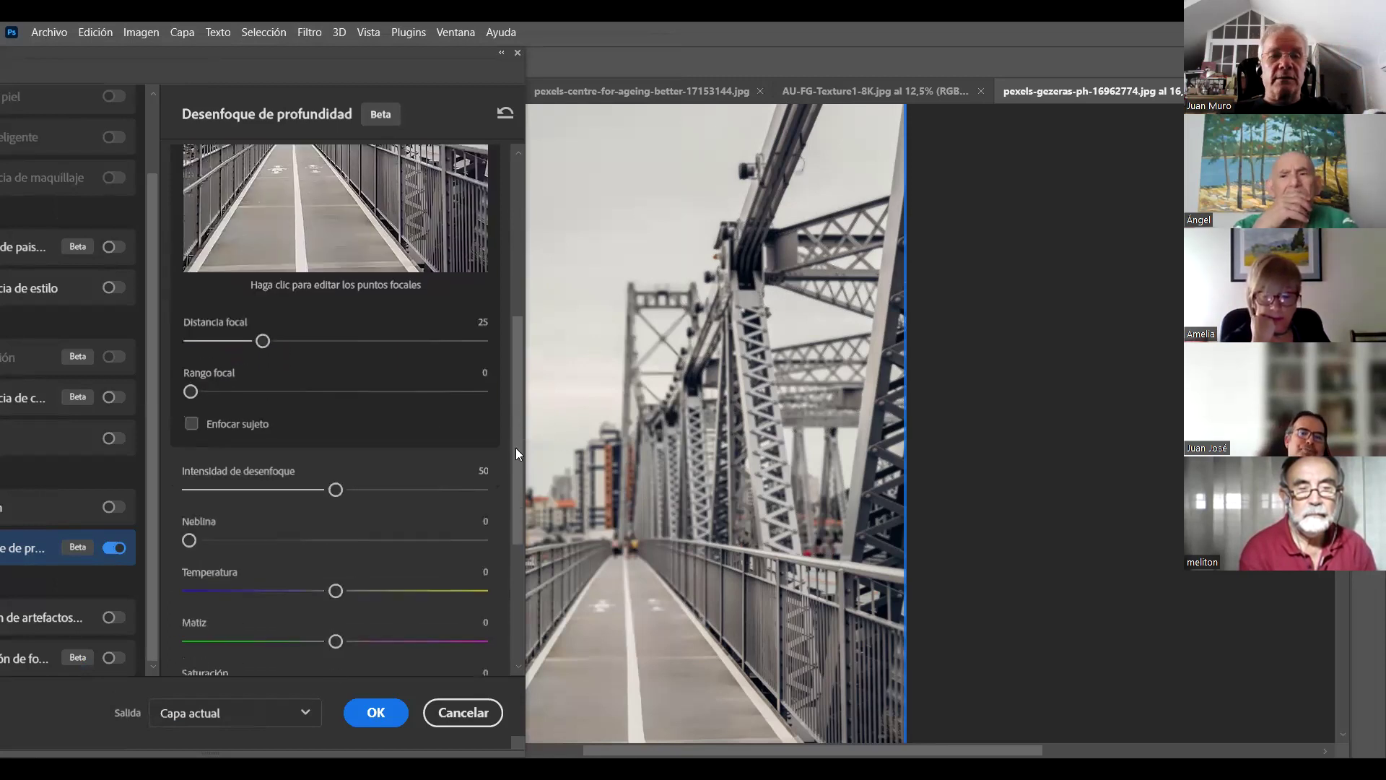
left_click_drag(189, 540, 199, 544)
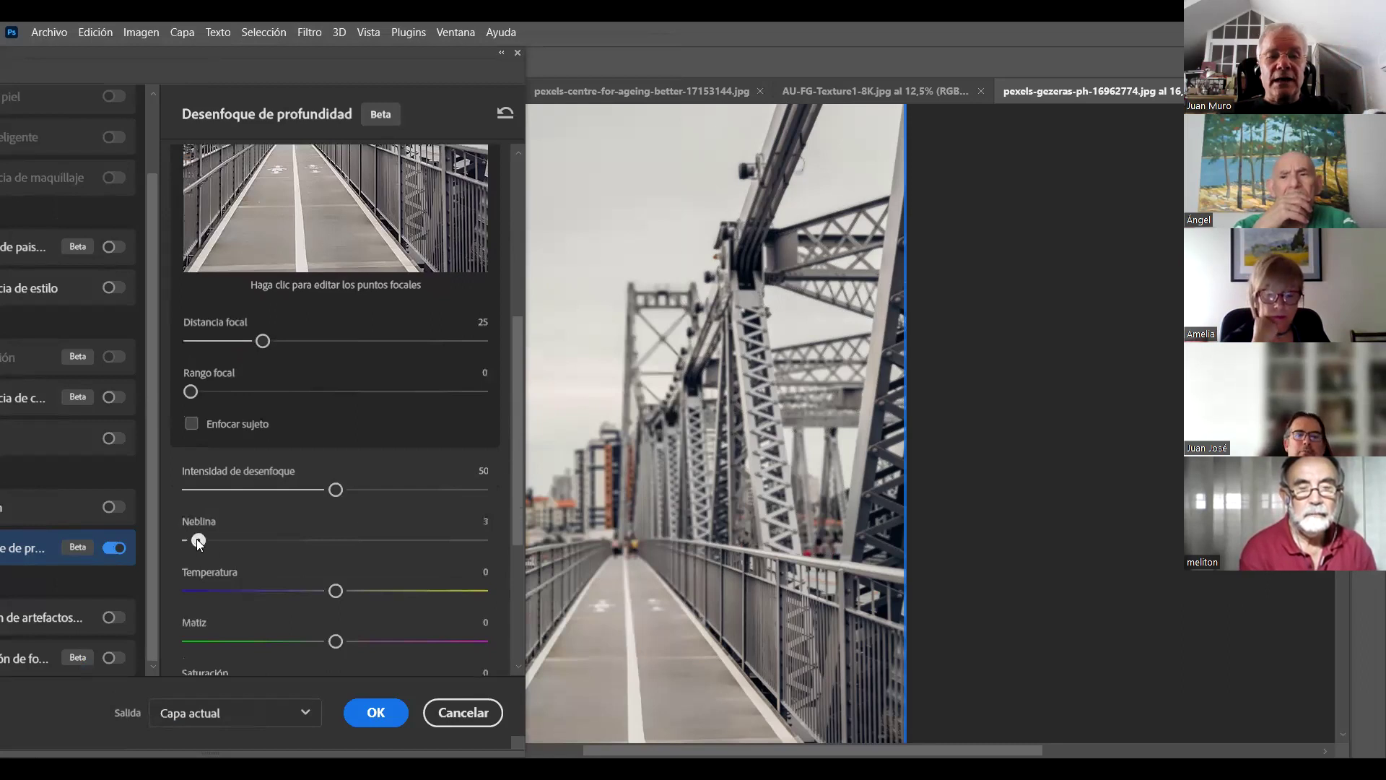
left_click_drag(464, 548, 486, 549)
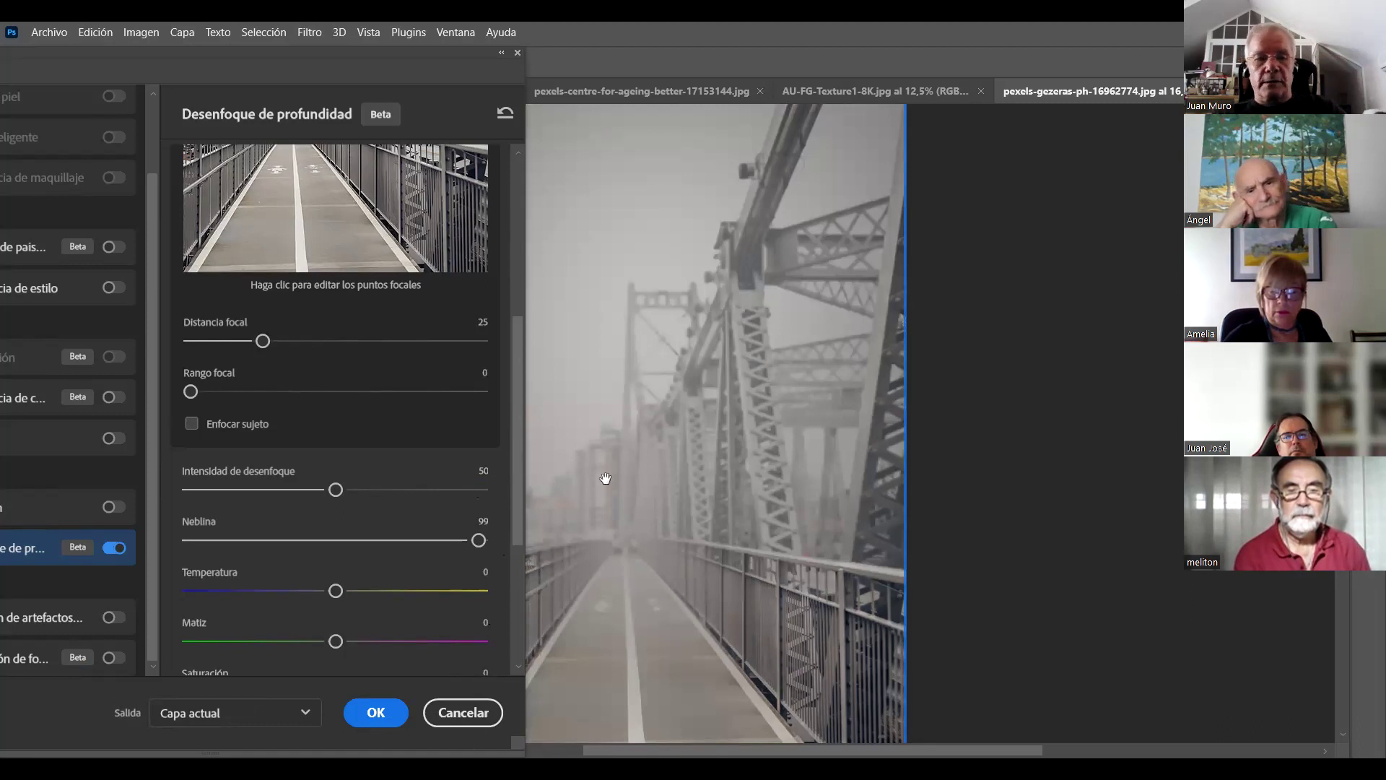
Output the depth blur result to a new layer and compare it with the original photo by toggling that layer's visibility
left_click(305, 714)
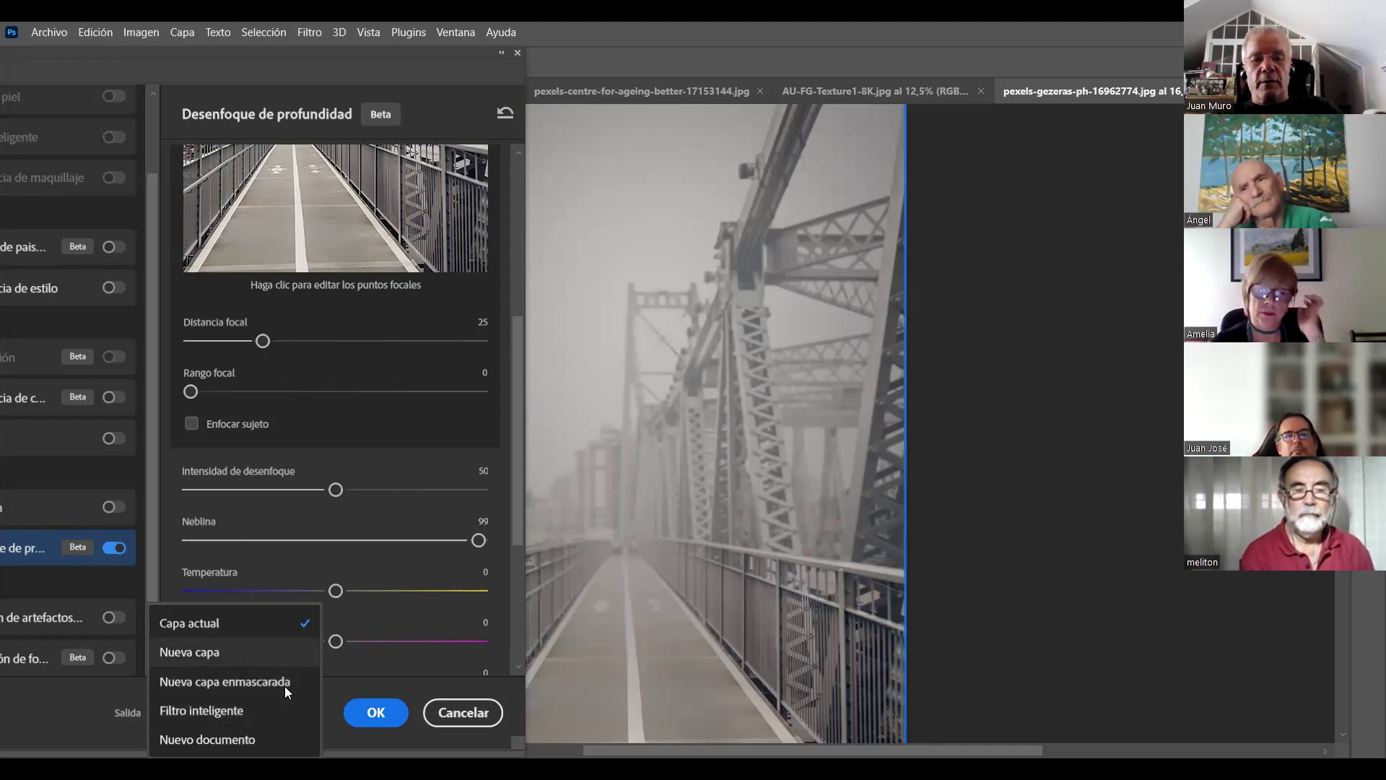
left_click(283, 666)
left_click(377, 713)
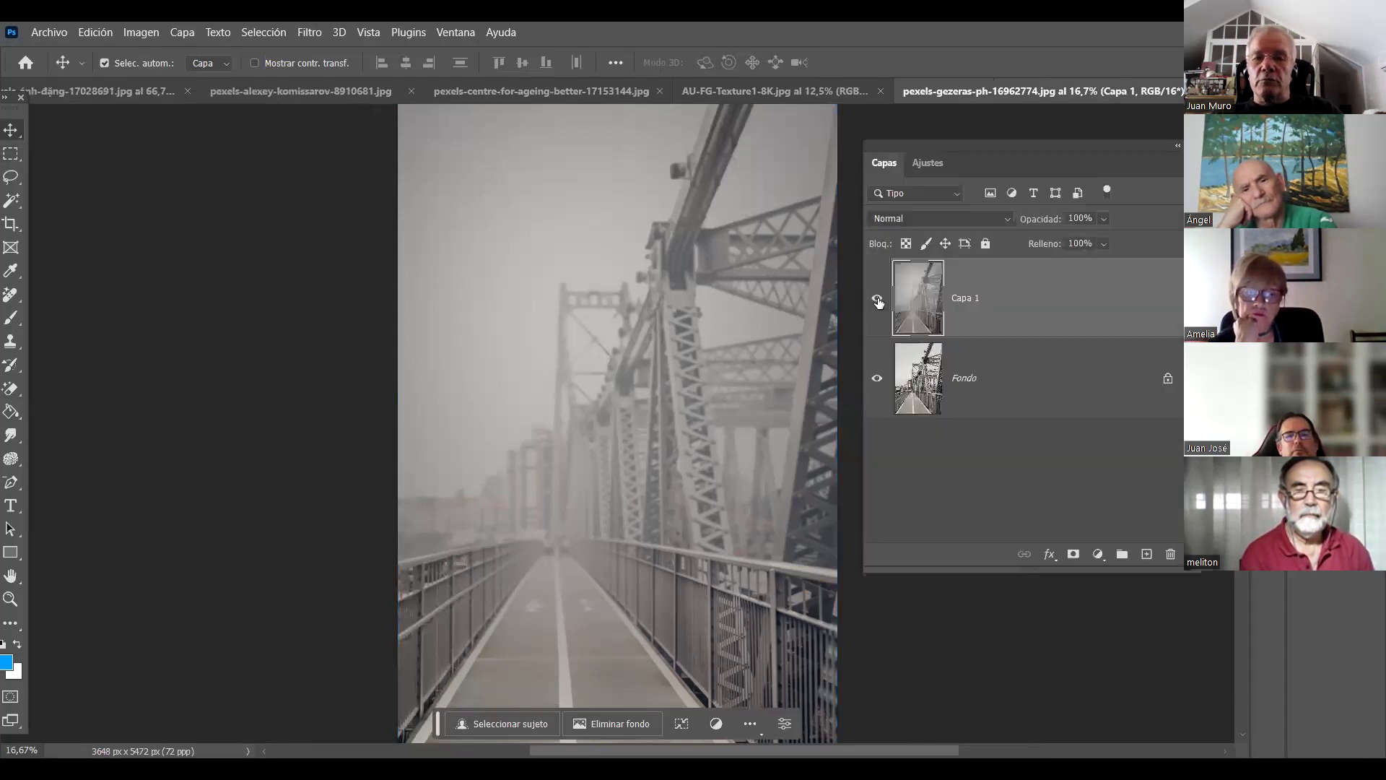
left_click(877, 302)
left_click(877, 300)
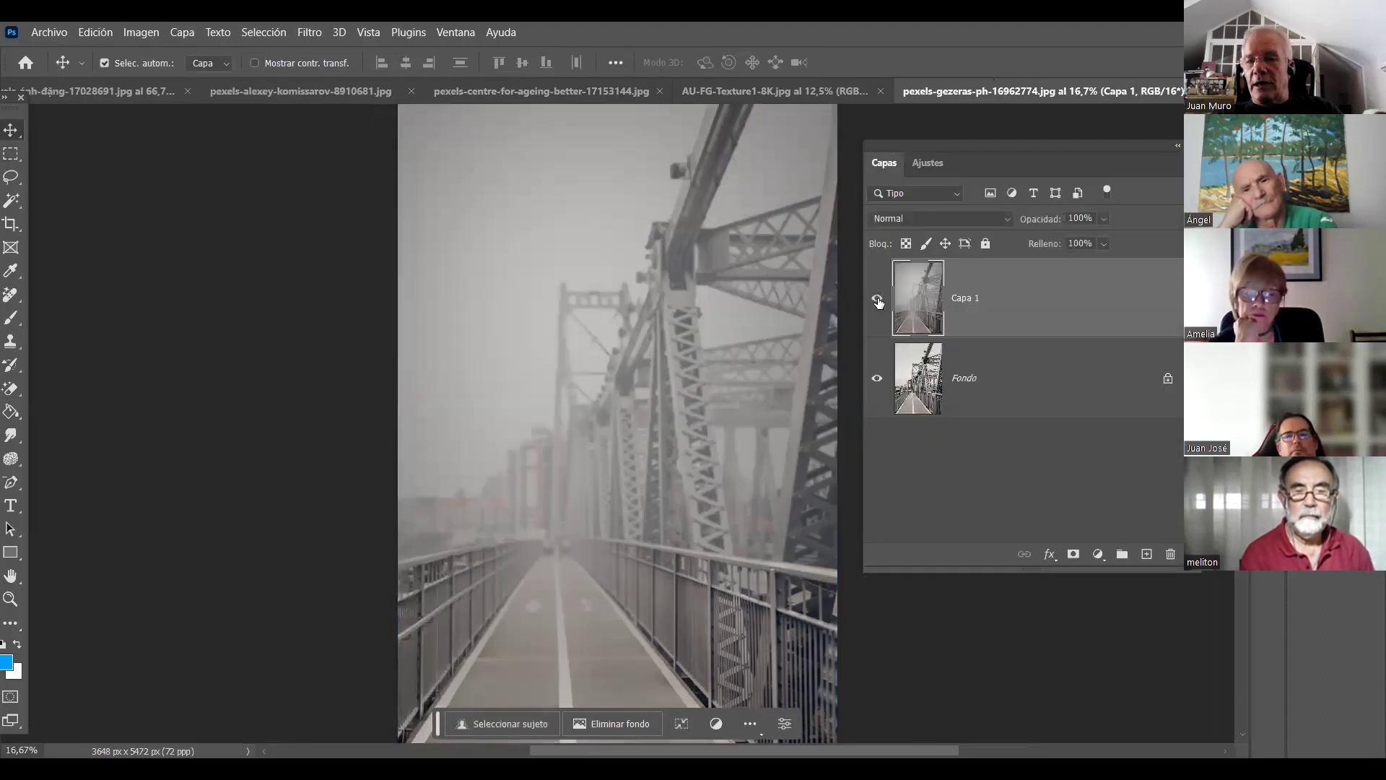
left_click(877, 301)
left_click(878, 301)
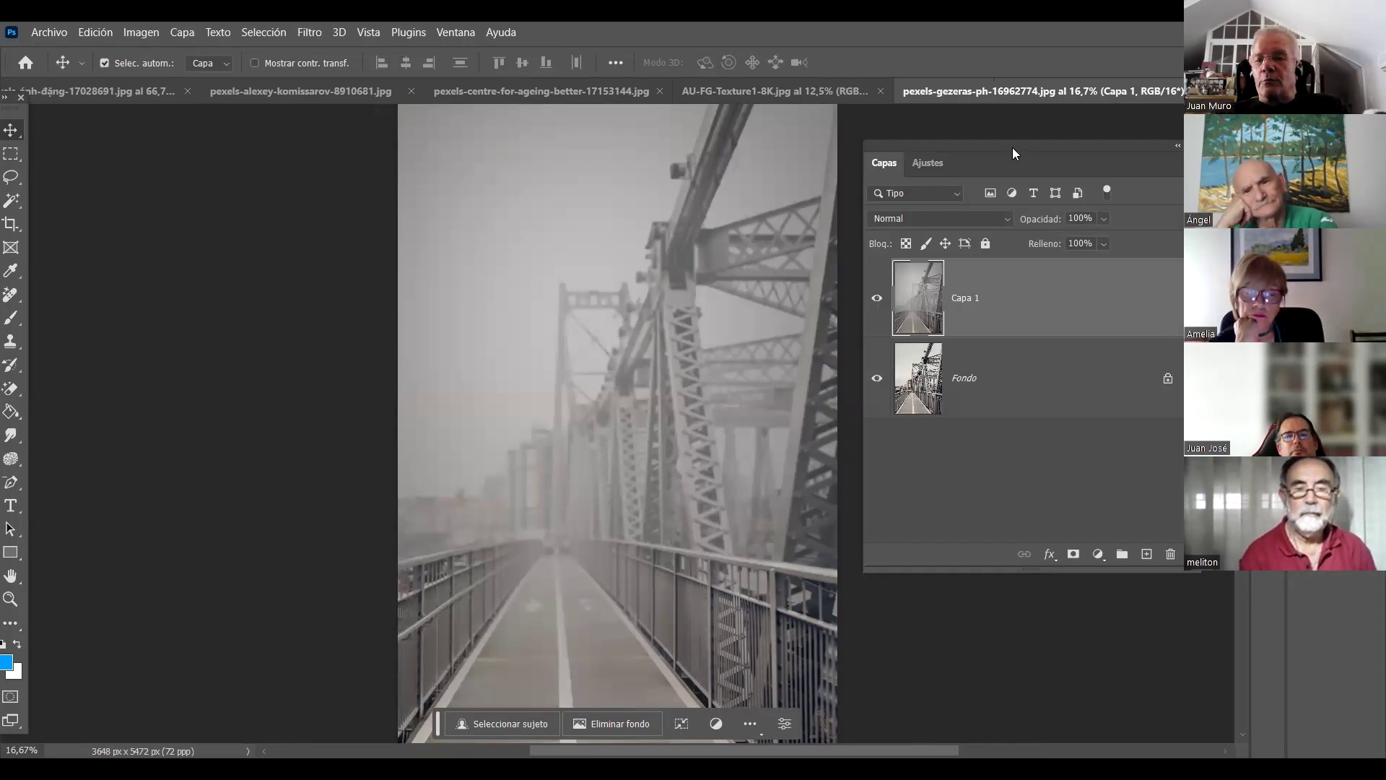
Try a Levels adjustment clipped to the Fondo layer with input white at 255, and duplicate the adjustment layer
left_click(1010, 379)
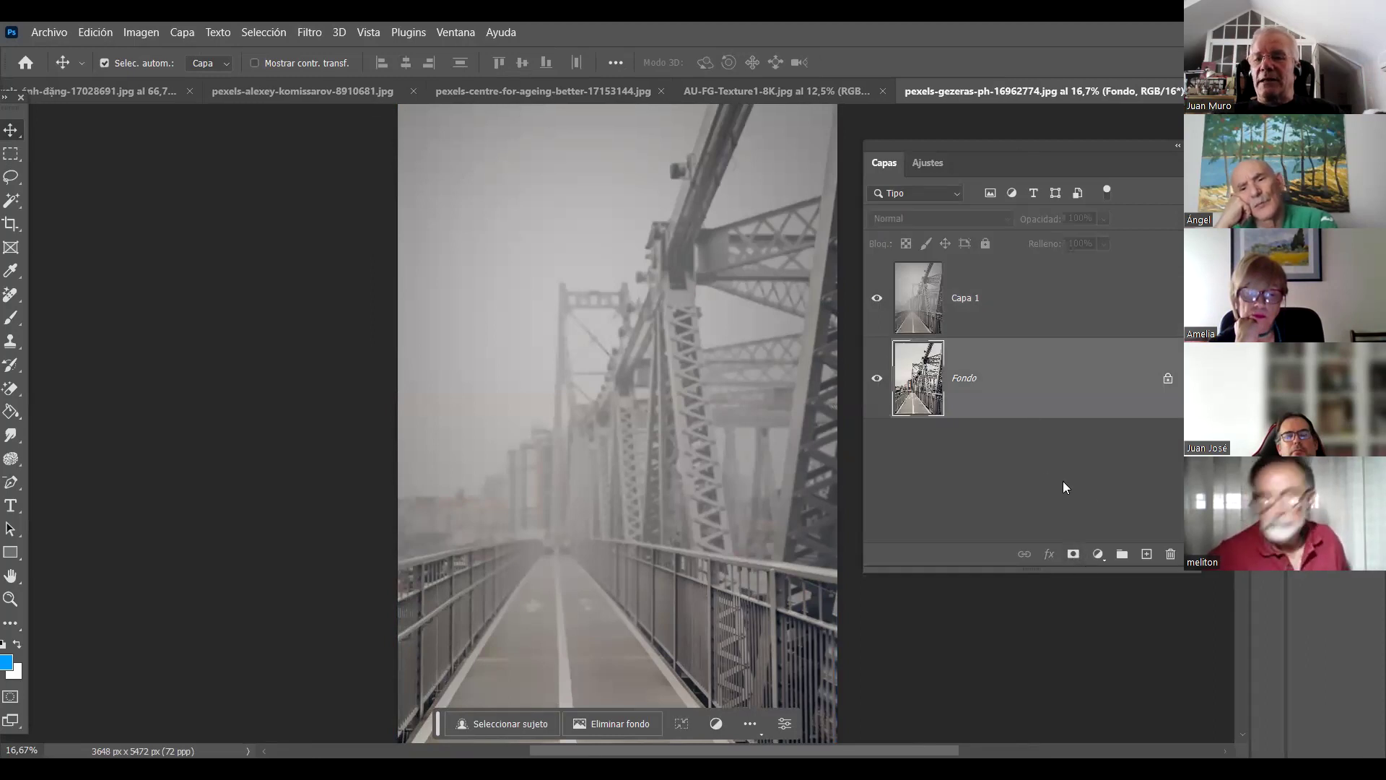
left_click(1098, 560)
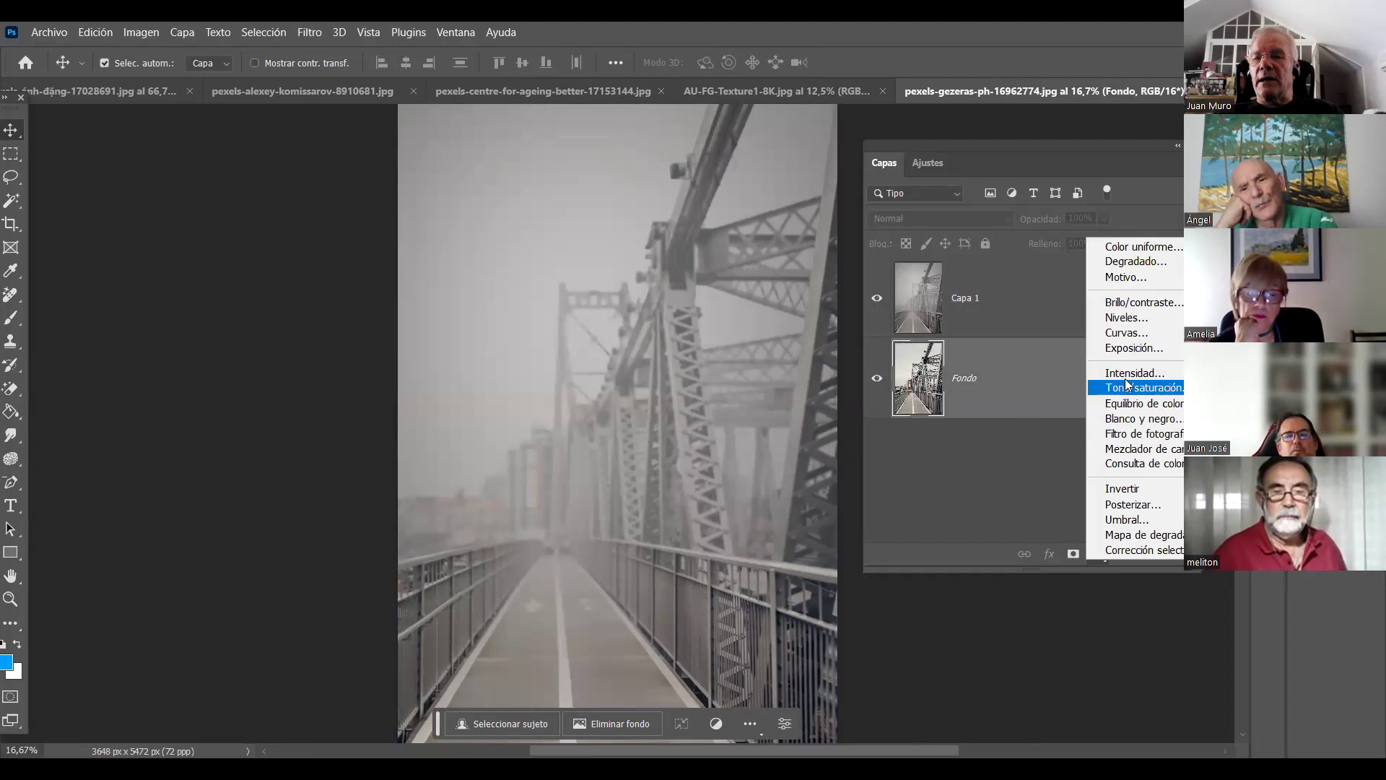
left_click(1126, 317)
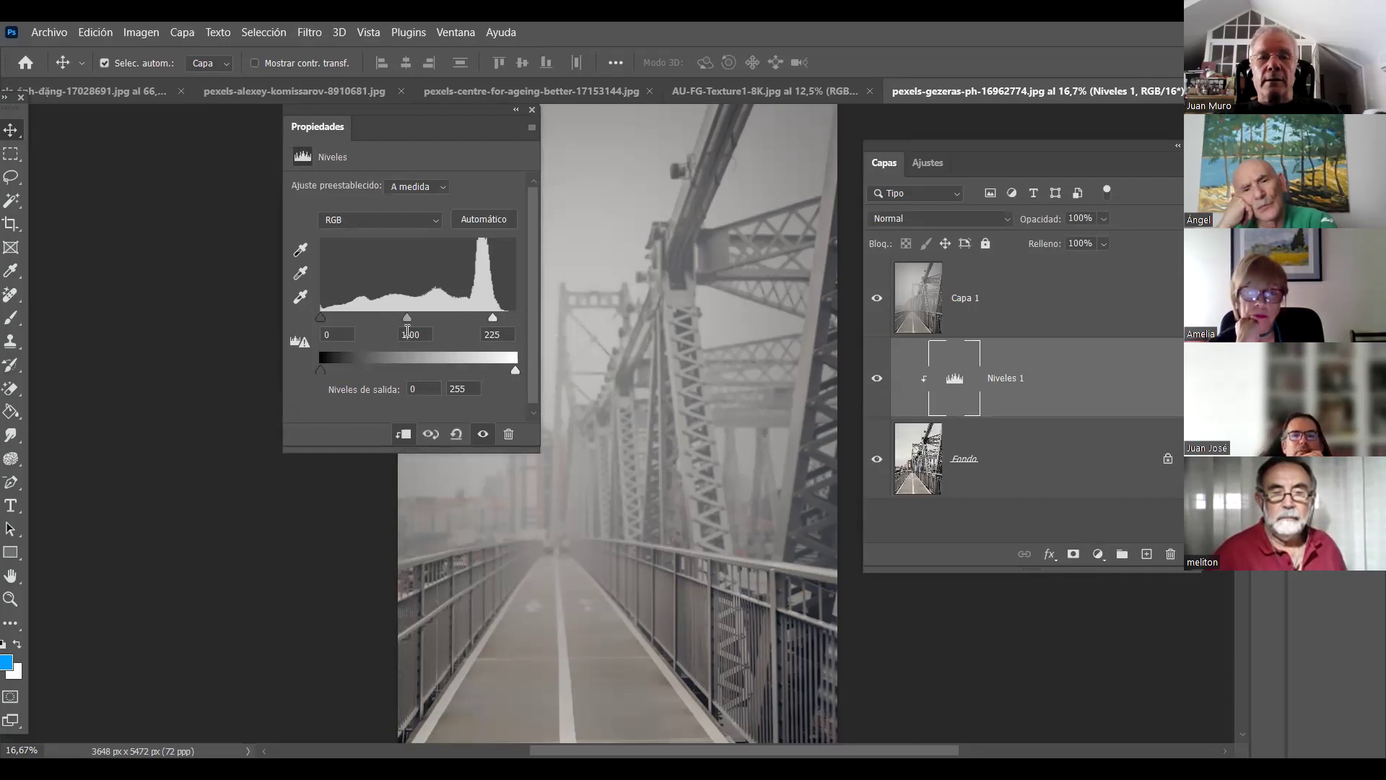
left_click_drag(495, 323, 523, 318)
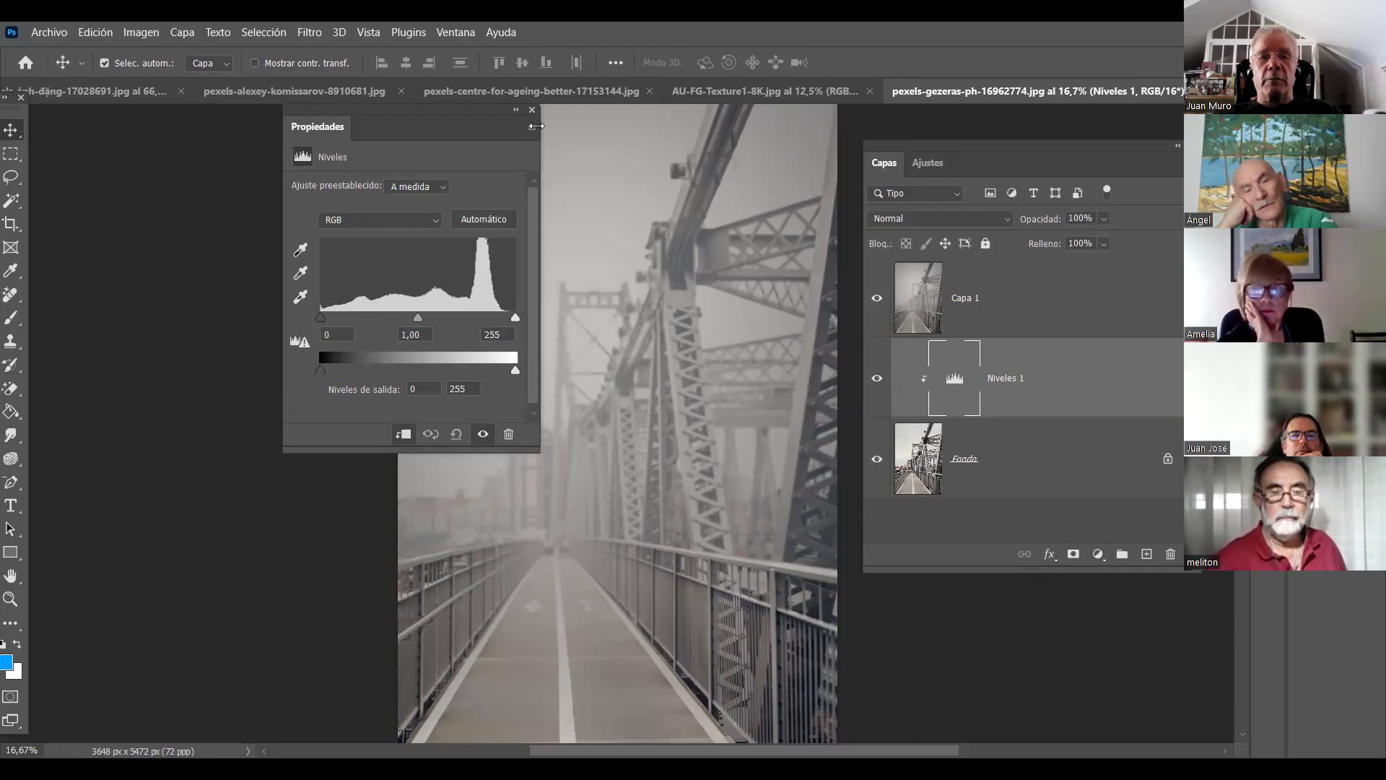
left_click(532, 109)
left_click_drag(1046, 402, 1147, 554)
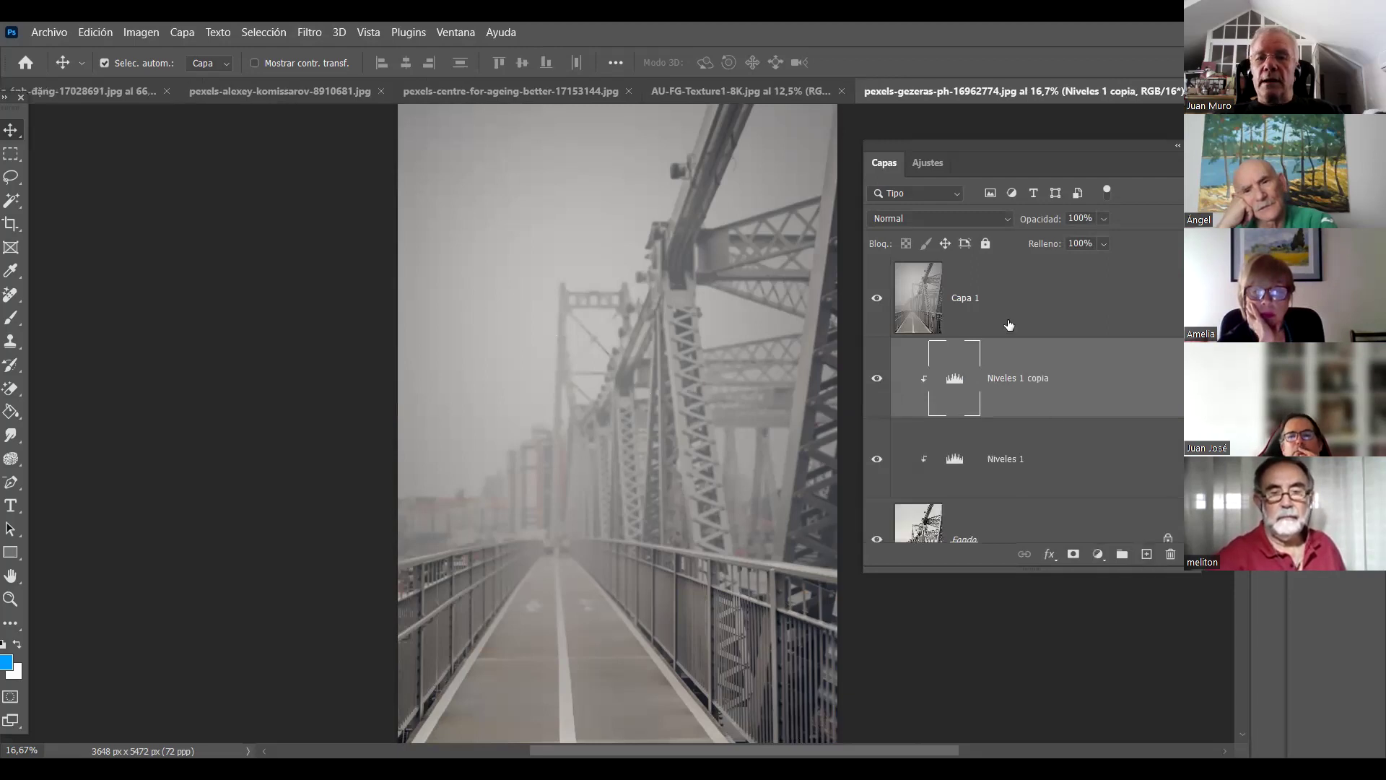
Delete both Levels adjustment layers above the Fondo layer
left_click(1009, 325)
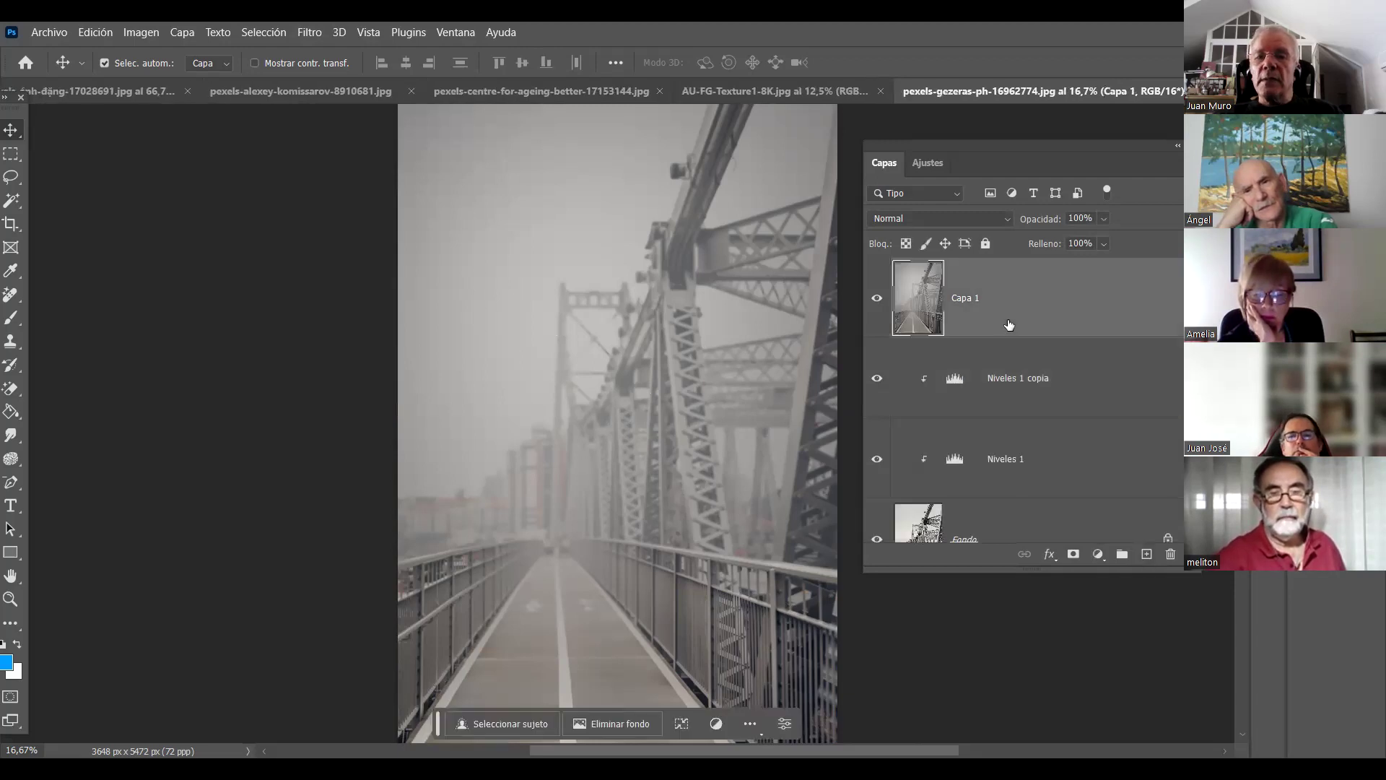
key("alt+bracketleft")
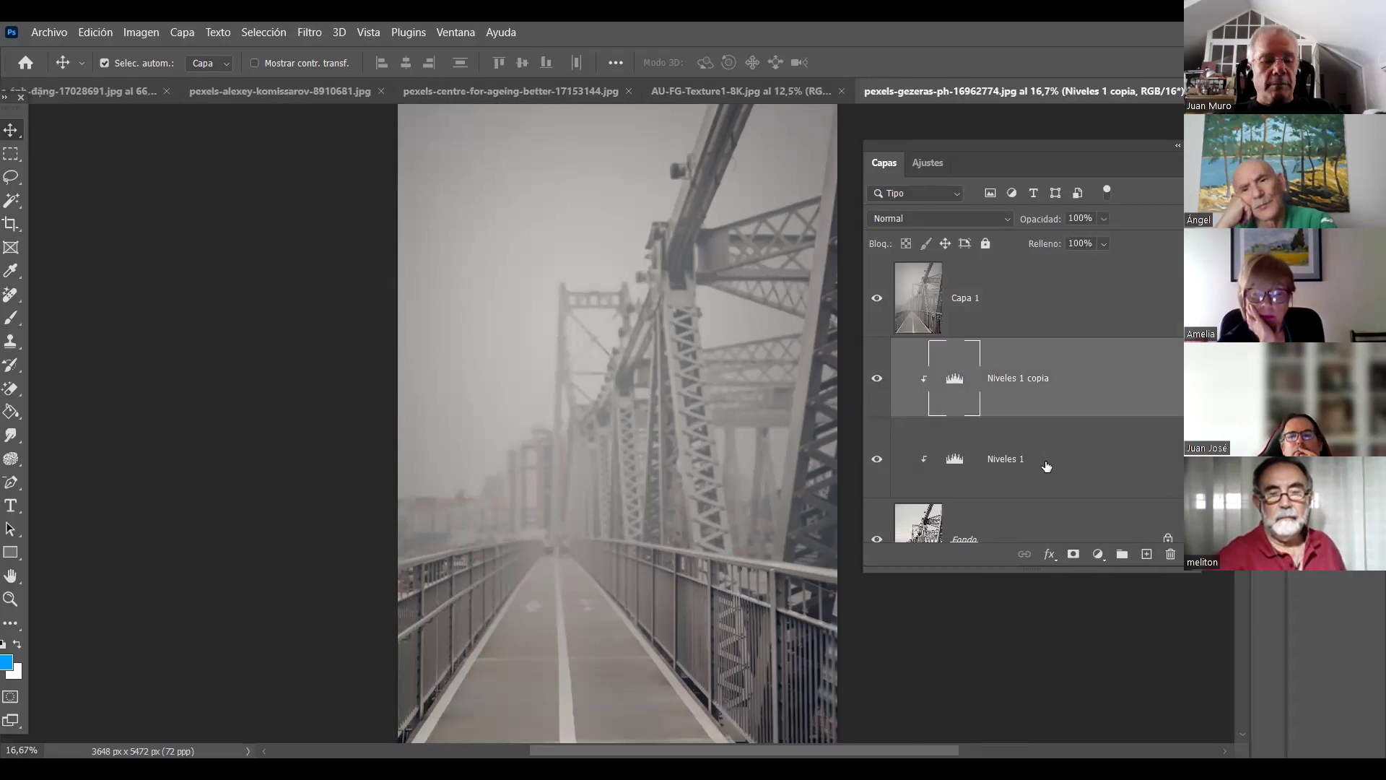
left_click(1046, 469, "shift")
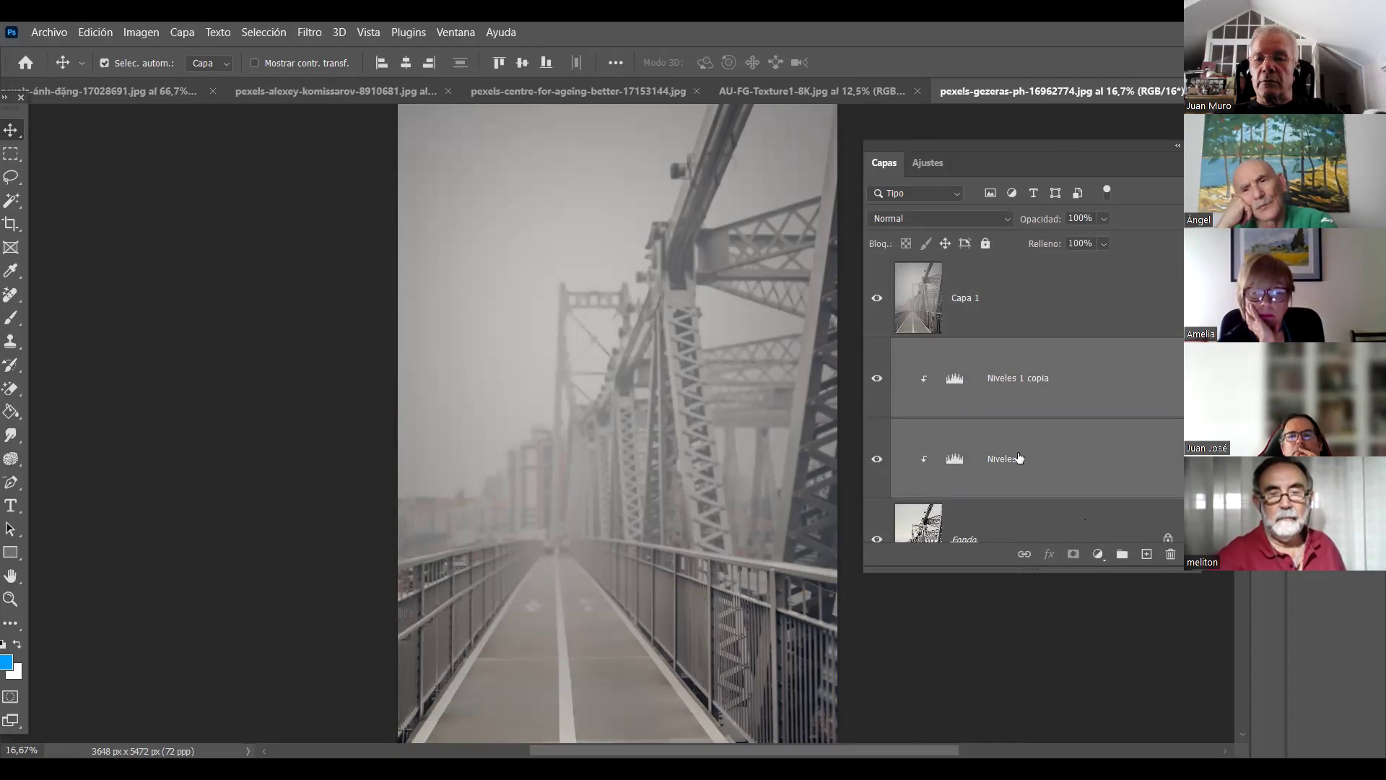
left_click_drag(925, 168, 791, 161)
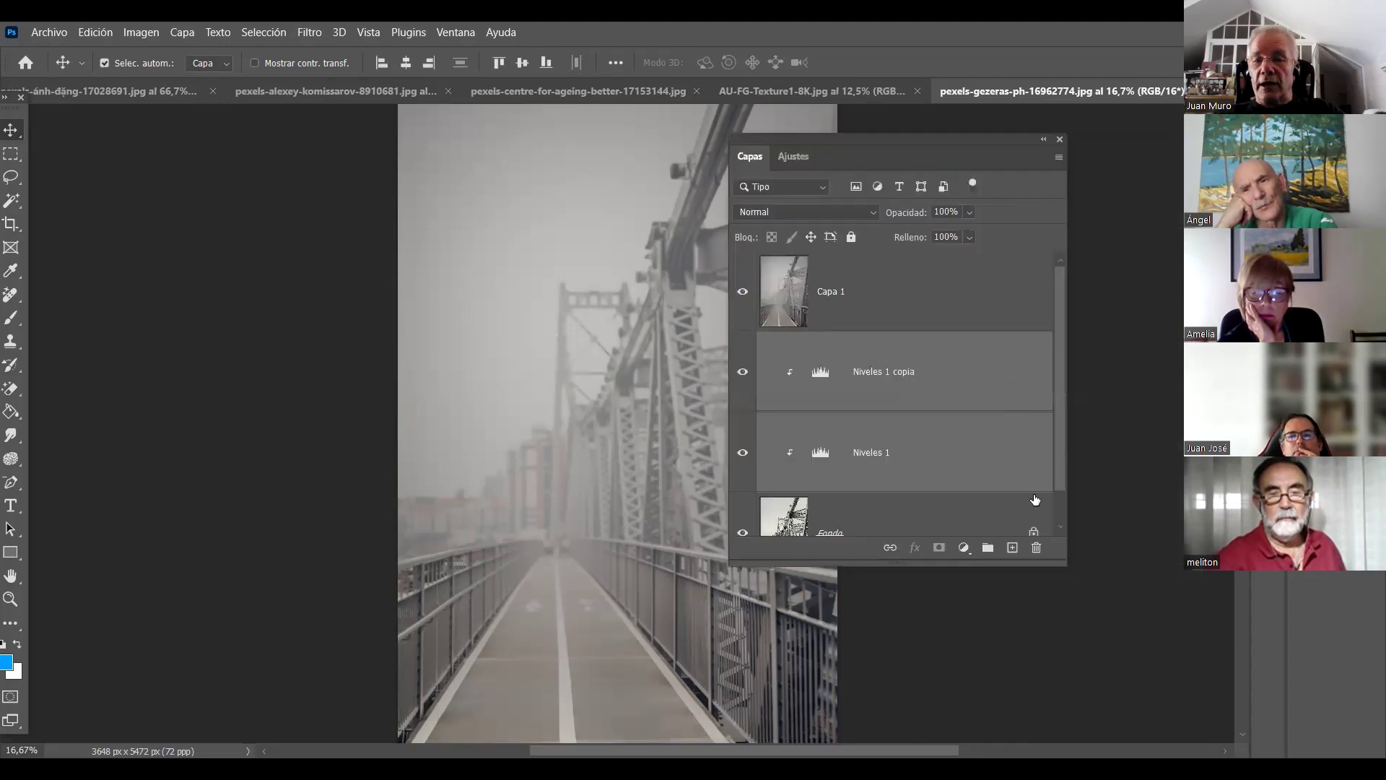
left_click(1037, 548)
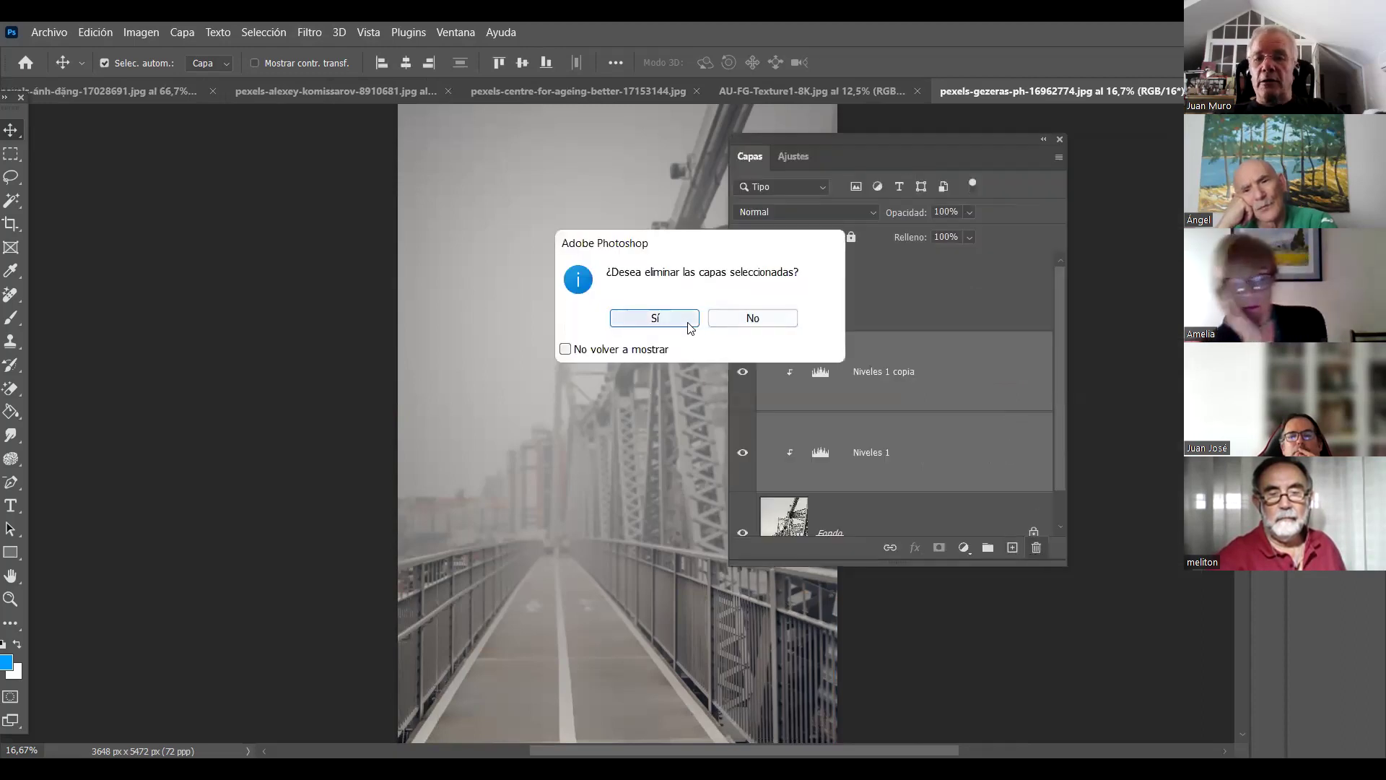
left_click(689, 328)
Set the blend mode of the hazy Capa 1 layer to Aclarar and move the layer list off the photo
left_click(912, 313)
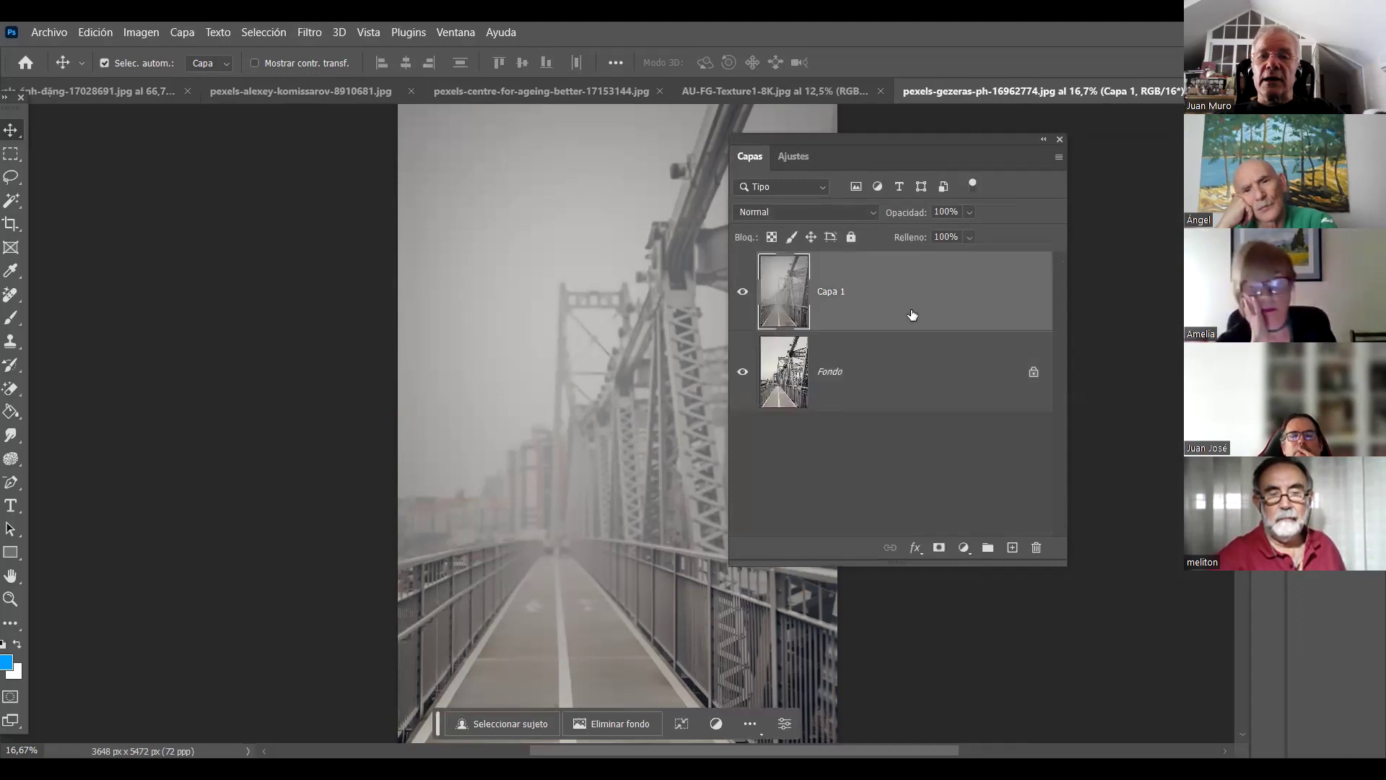
left_click(863, 215)
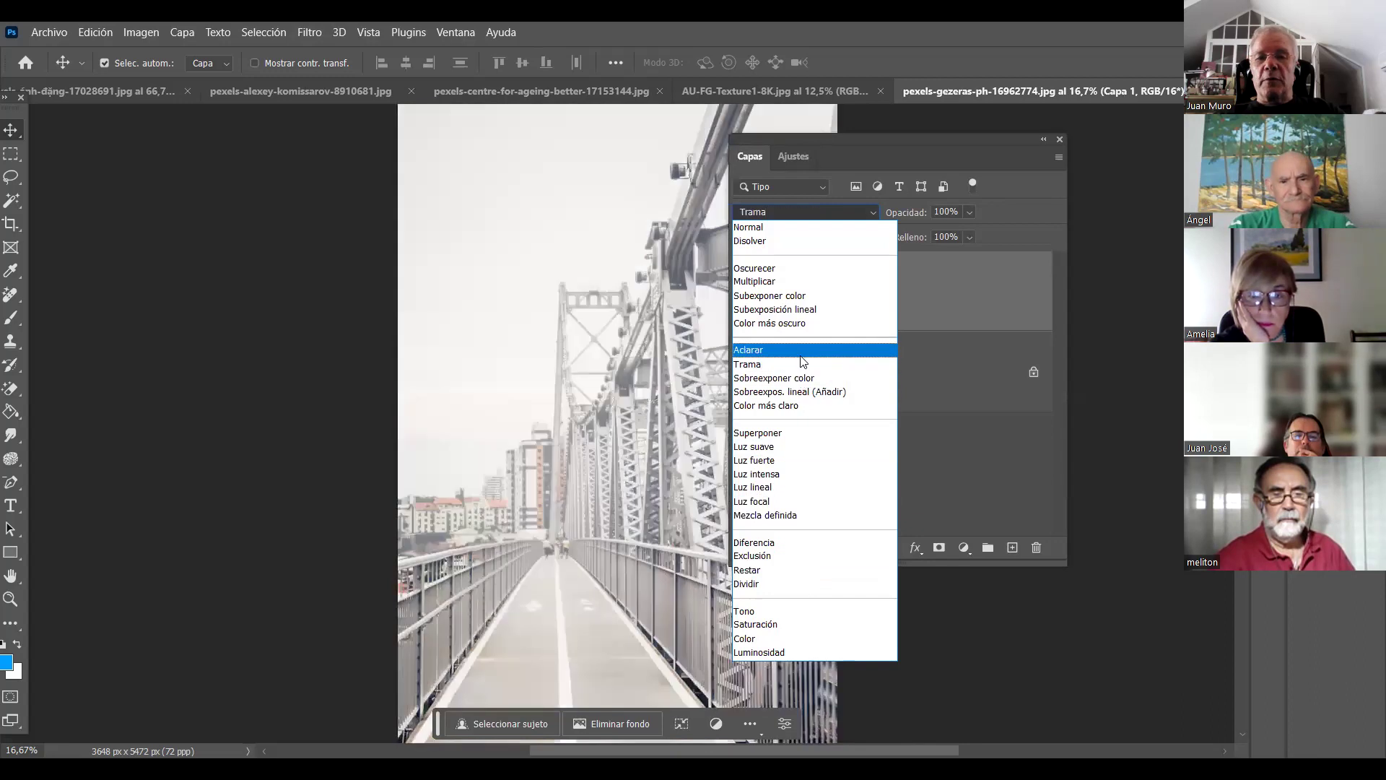
left_click(944, 153)
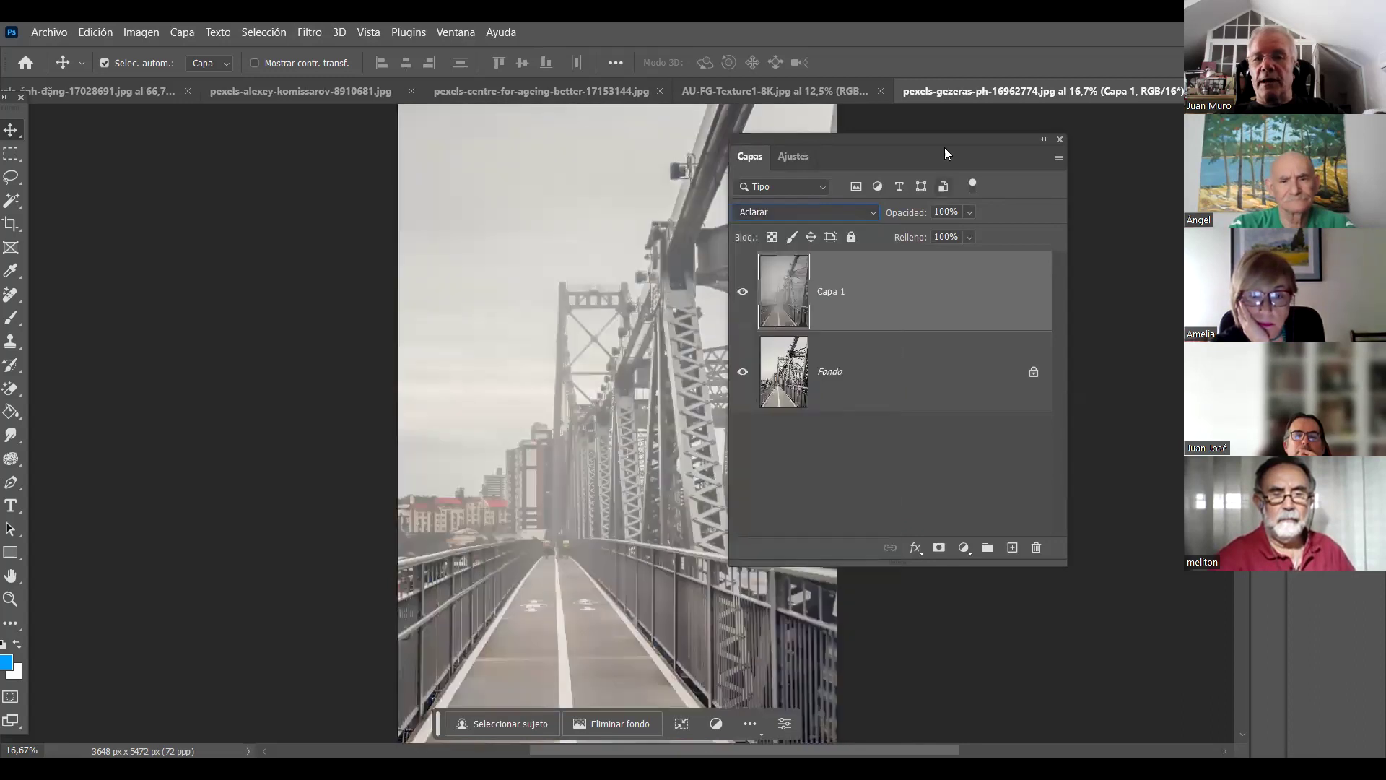
left_click_drag(961, 138, 1070, 138)
Add a Levels adjustment clipped to the Fondo layer, with midtones at 0,63 and input white at 240
left_click(1010, 372)
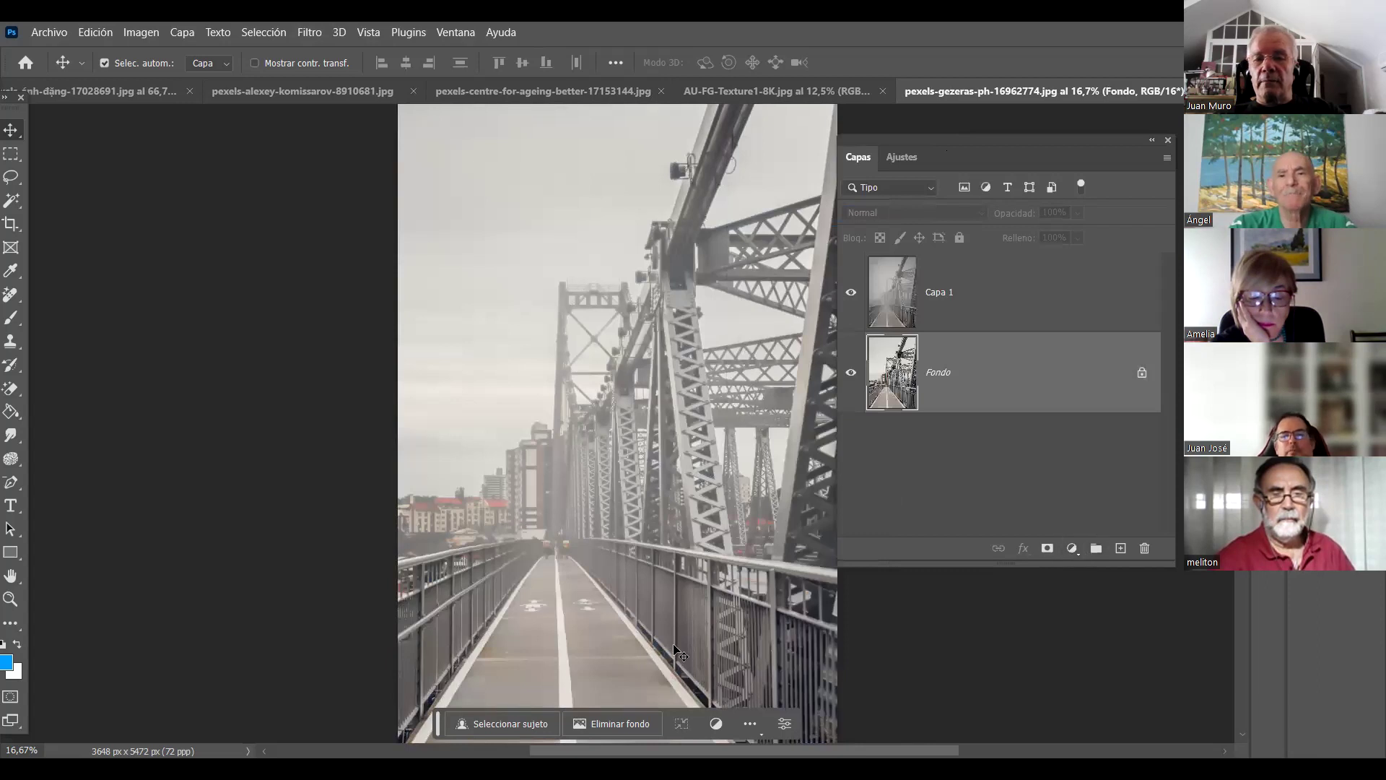
left_click(1072, 550)
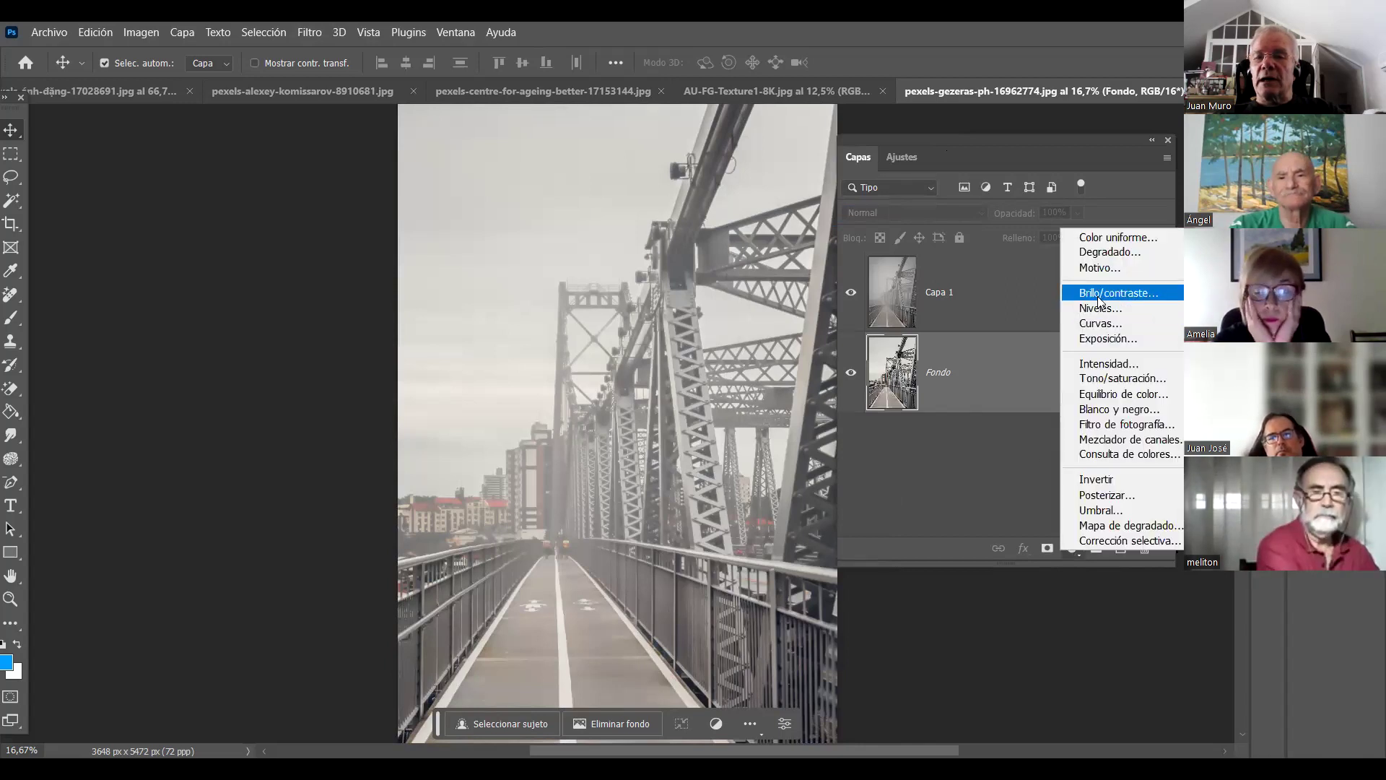
left_click(1097, 311)
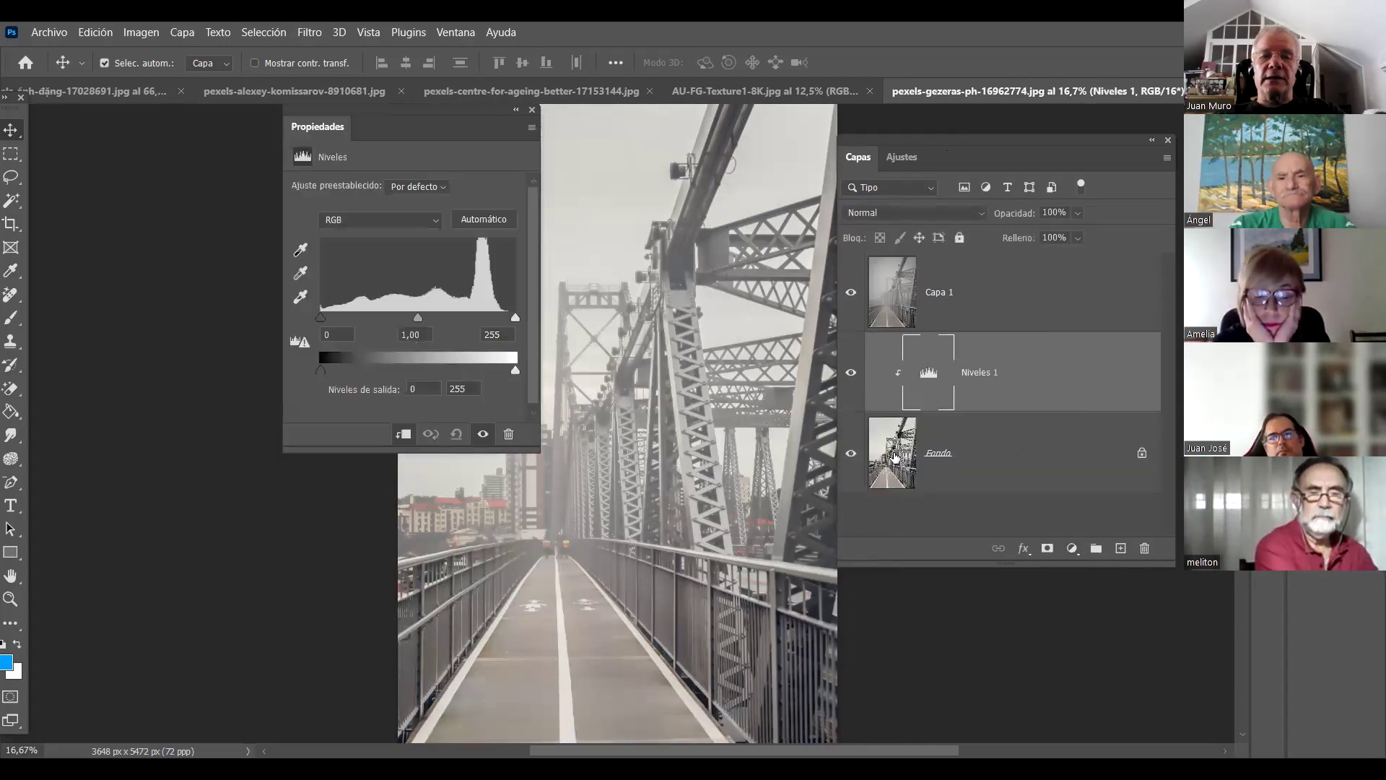
mouse_move(515, 317)
left_mouse_down()
mouse_move(495, 316)
mouse_move(515, 318)
left_mouse_up()
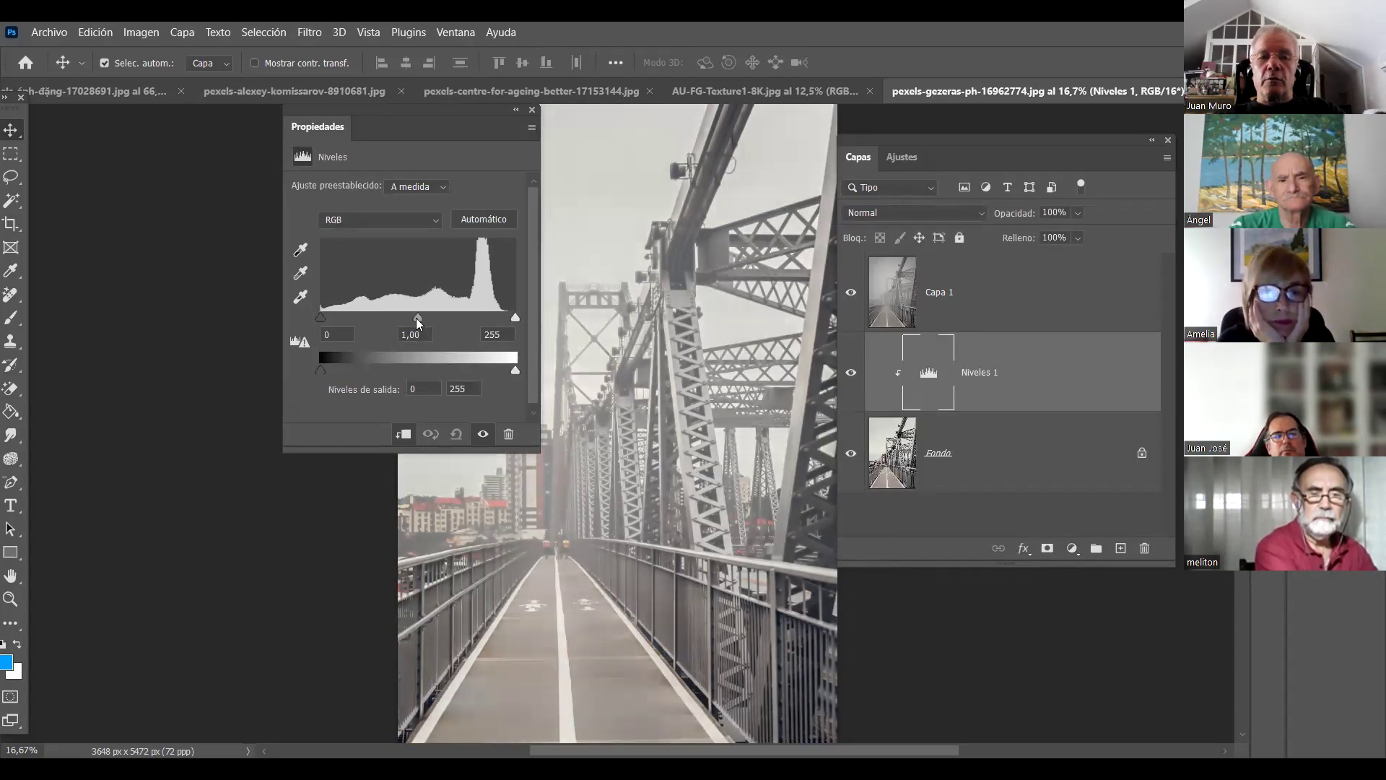
left_click_drag(420, 318, 441, 319)
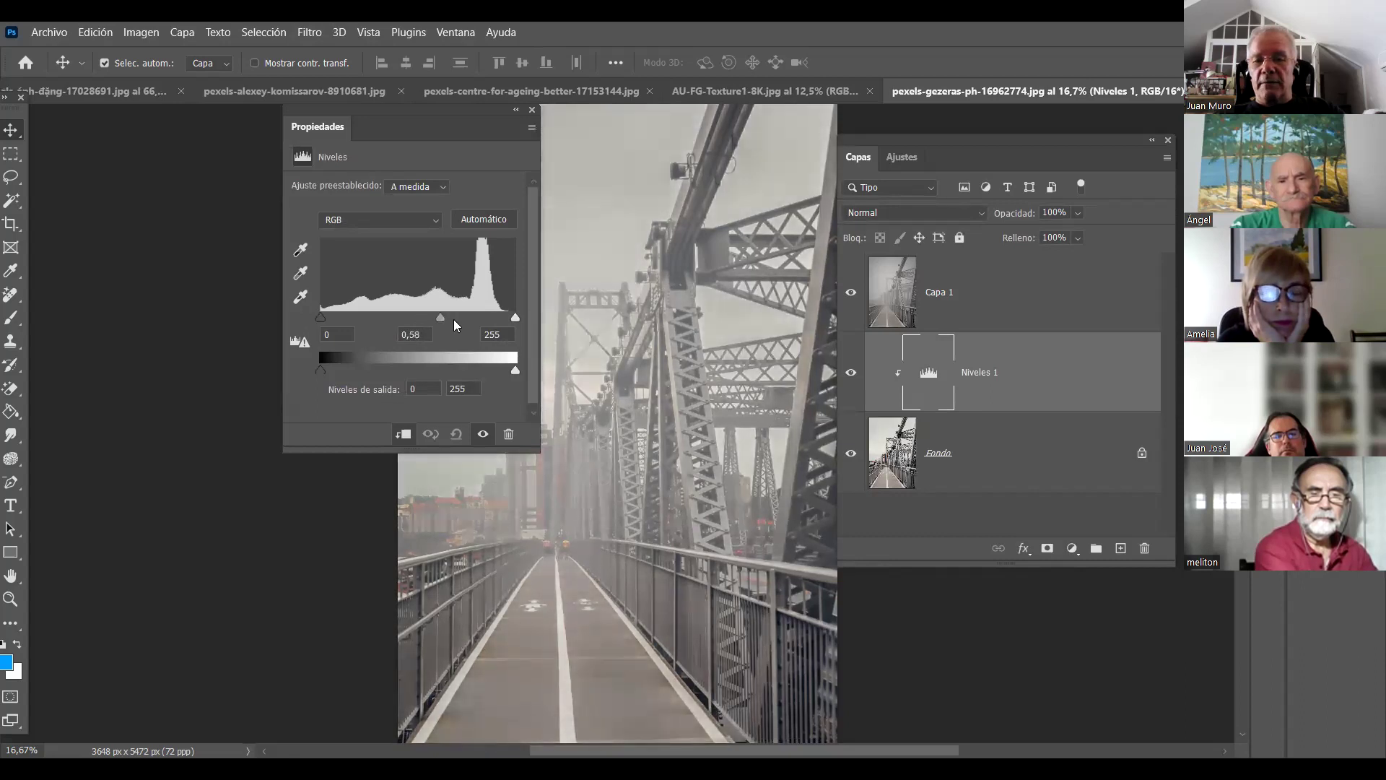
left_click_drag(447, 327, 454, 327)
mouse_move(460, 318)
left_mouse_down()
mouse_move(425, 318)
mouse_move(483, 317)
mouse_move(434, 330)
mouse_move(508, 322)
mouse_move(437, 316)
left_mouse_up()
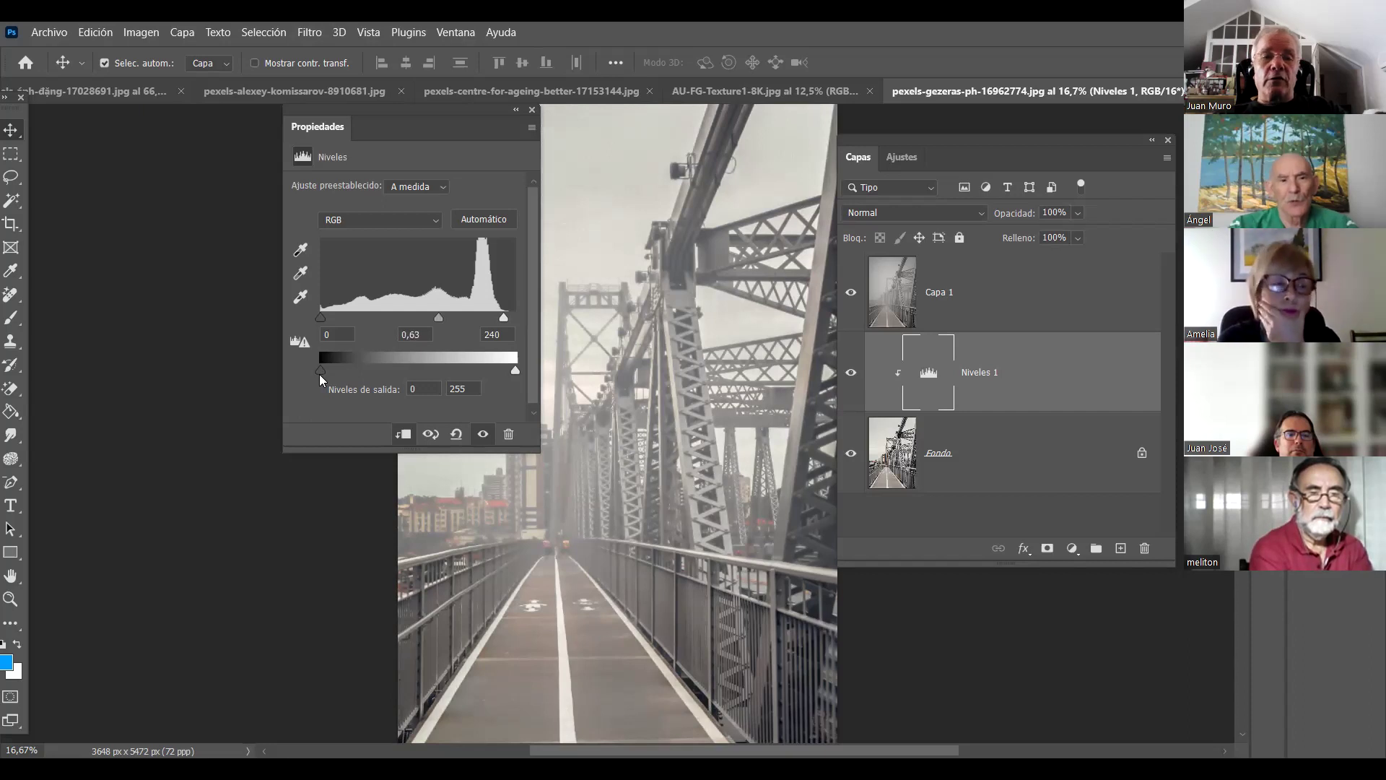
Try the Más oscuro, Aumentar contraste 1 and Más claro presets on the Niveles 1 adjustment
left_click(443, 187)
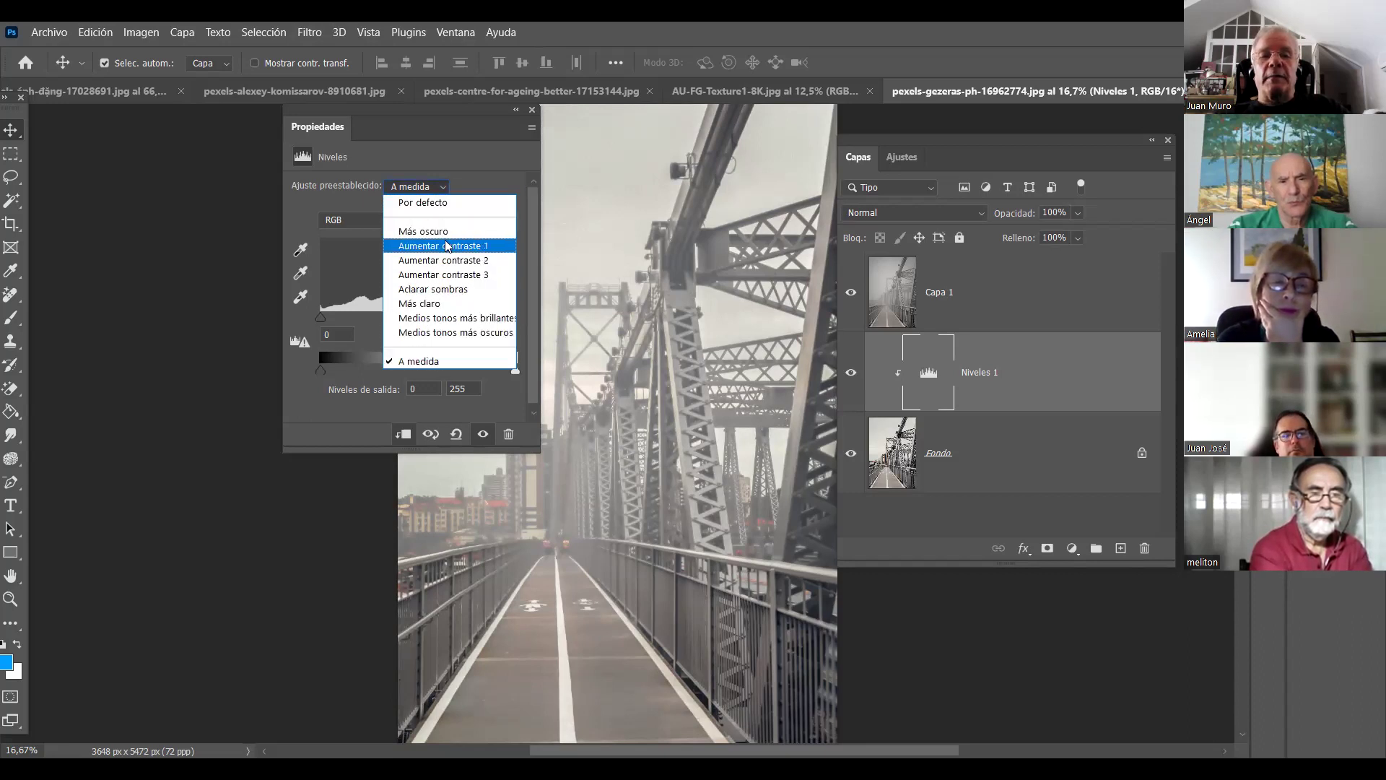
left_click(449, 231)
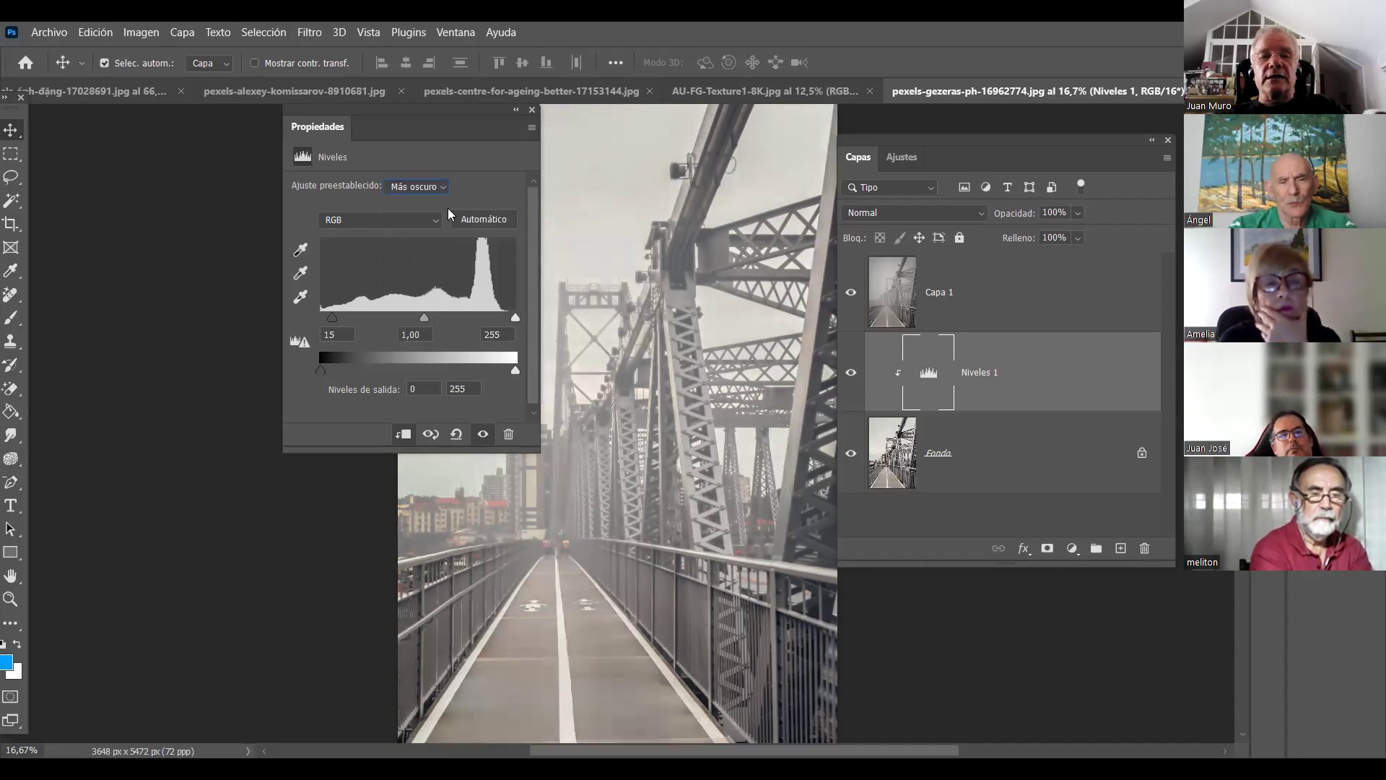
left_click(436, 189)
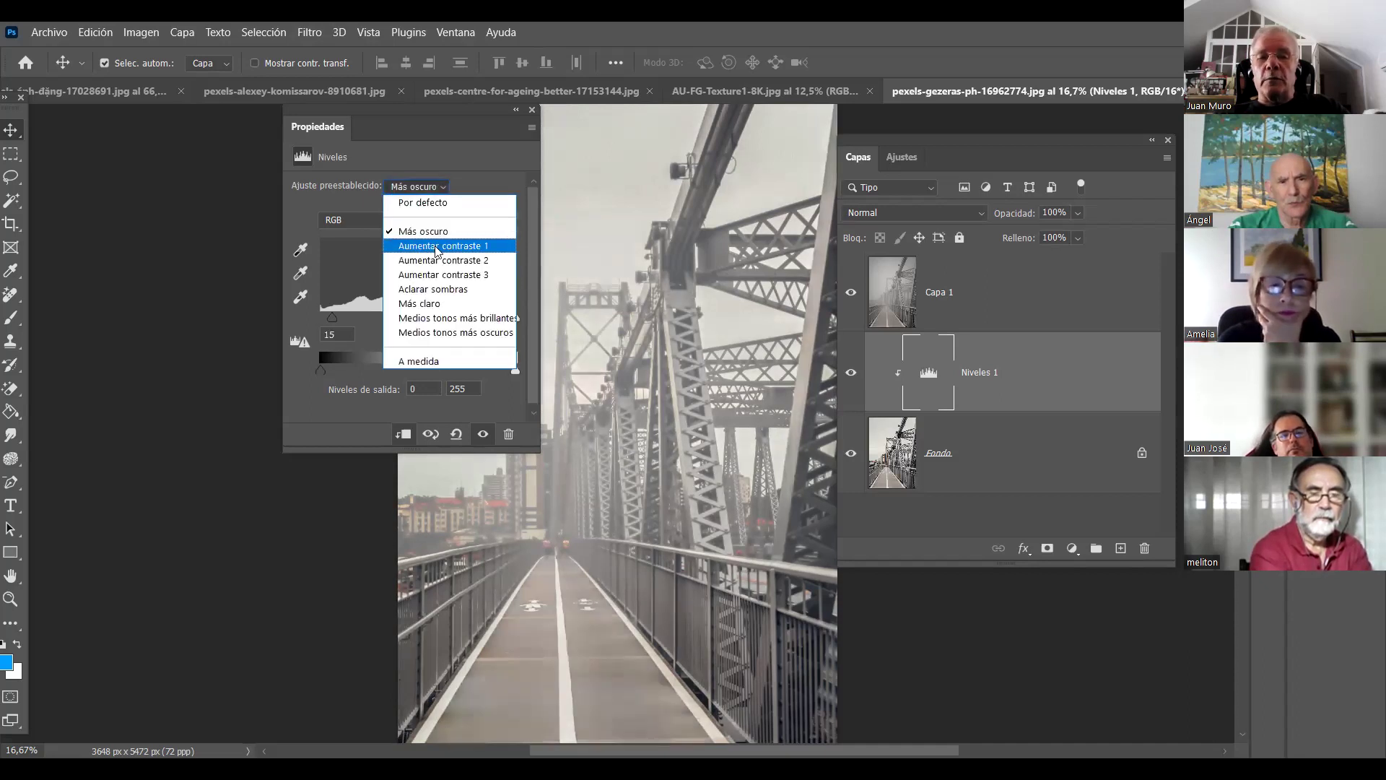
left_click(436, 247)
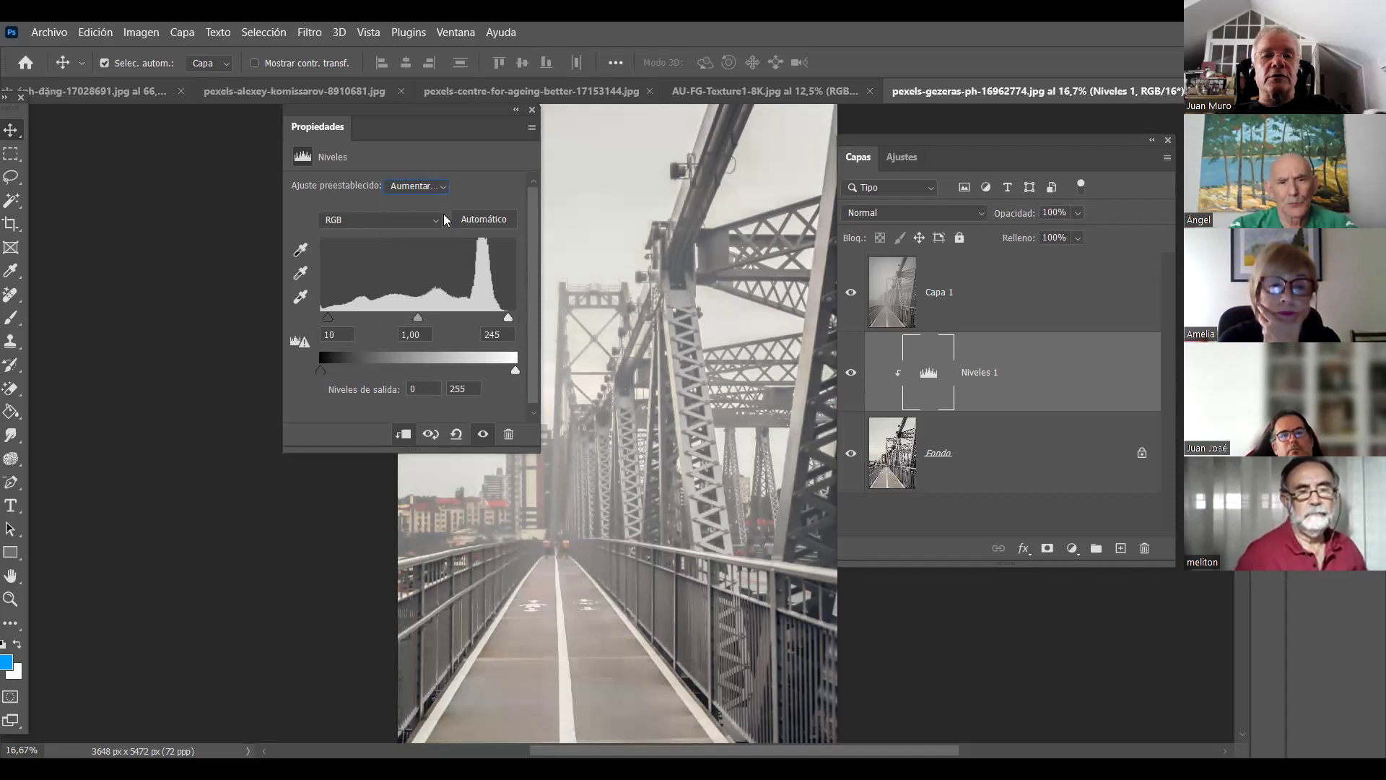
left_click(437, 187)
left_click(443, 304)
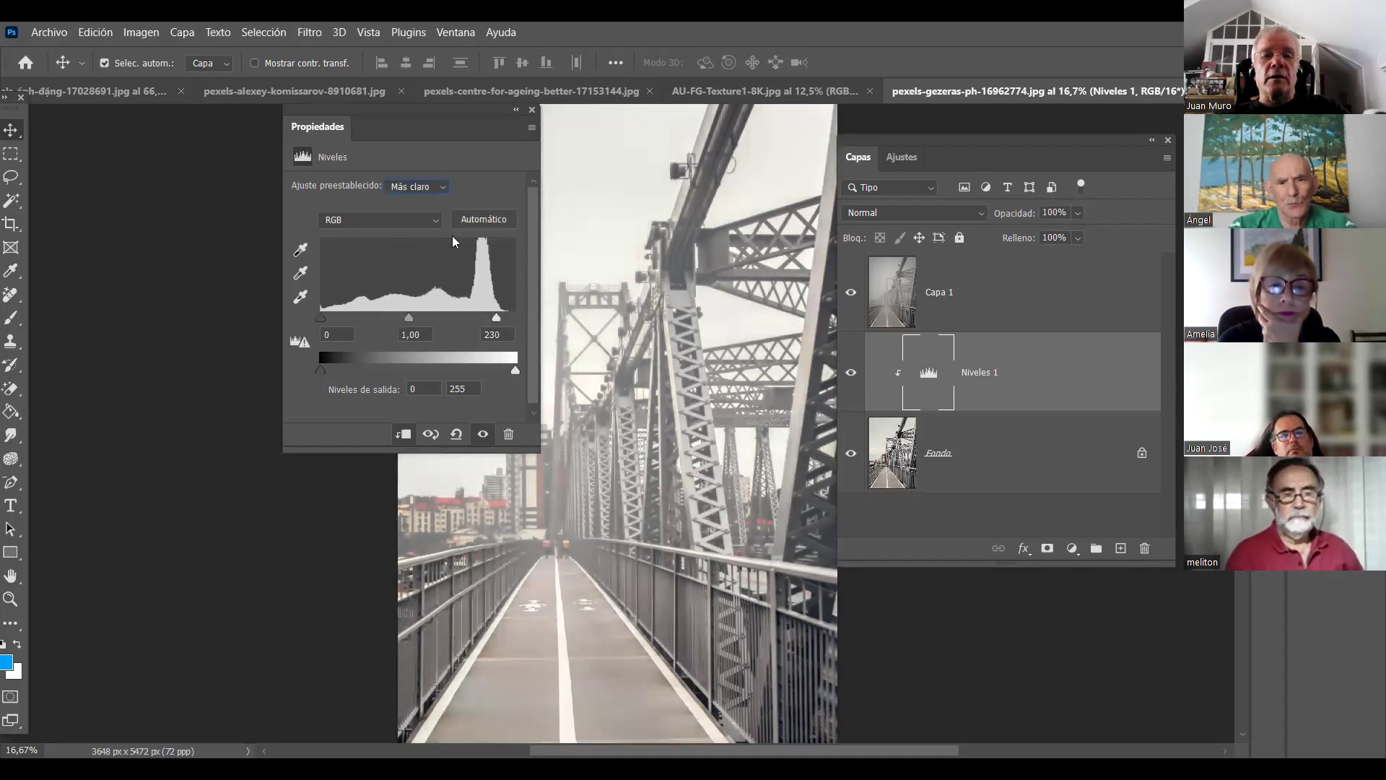
Switch Niveles 1 to custom settings (A medida) with input white at 255 and midtones at 0,62, and close its properties
left_click(443, 189)
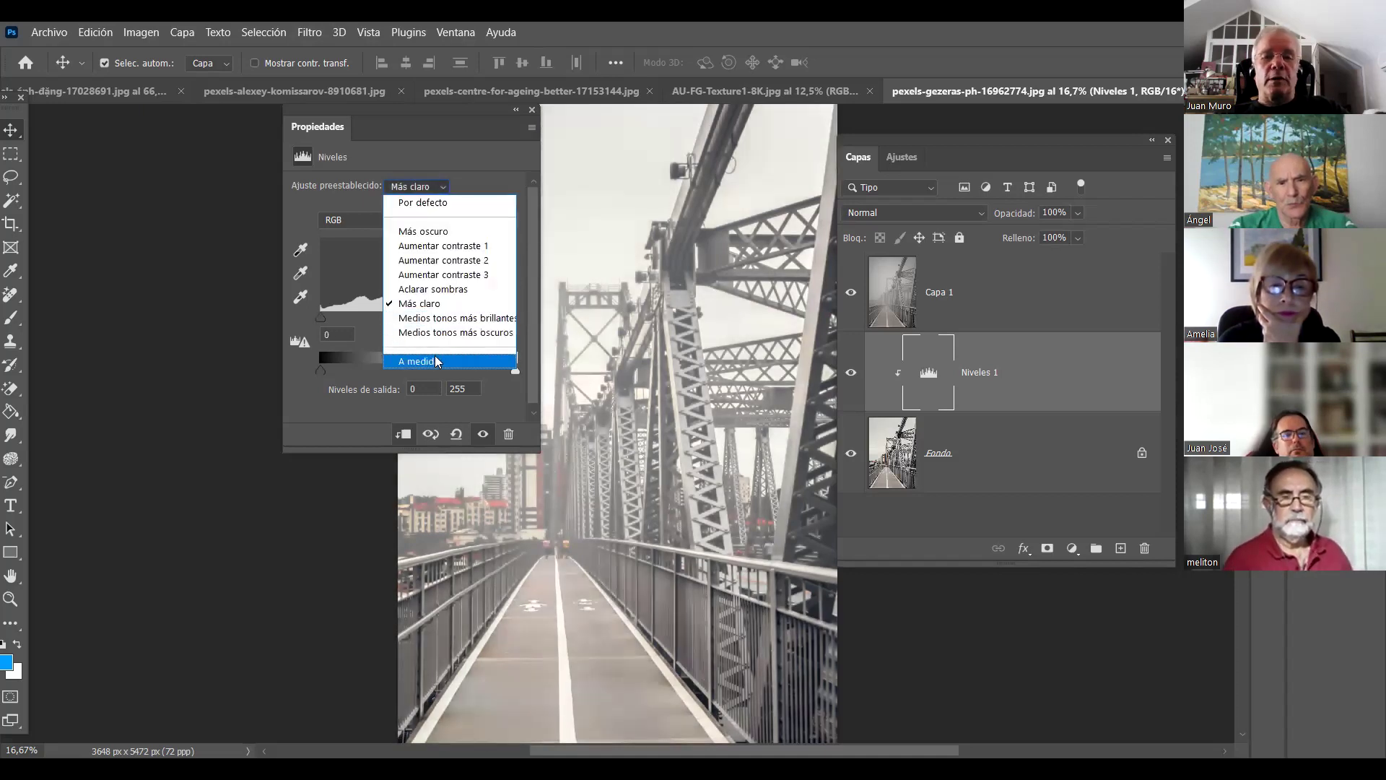
left_click(436, 361)
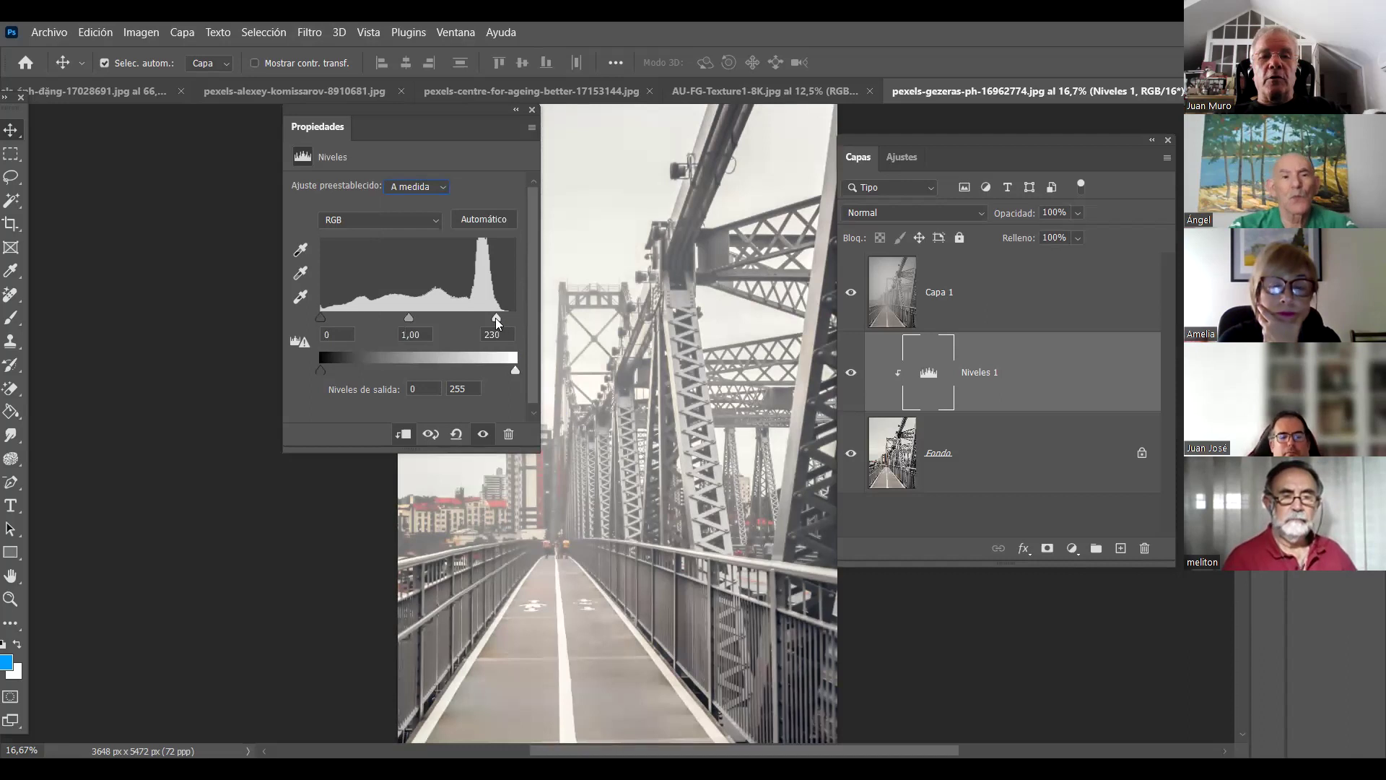
left_click_drag(511, 323, 516, 318)
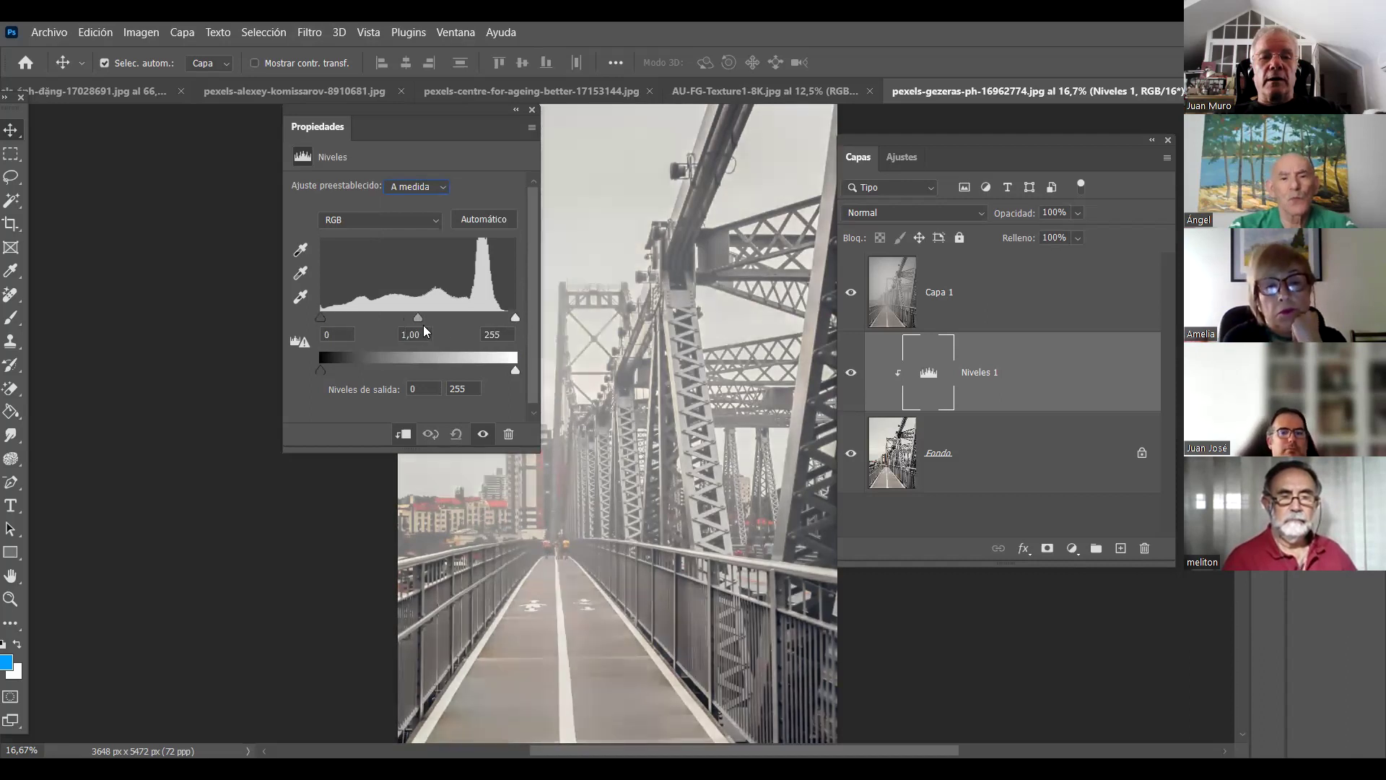
left_click_drag(418, 318, 447, 318)
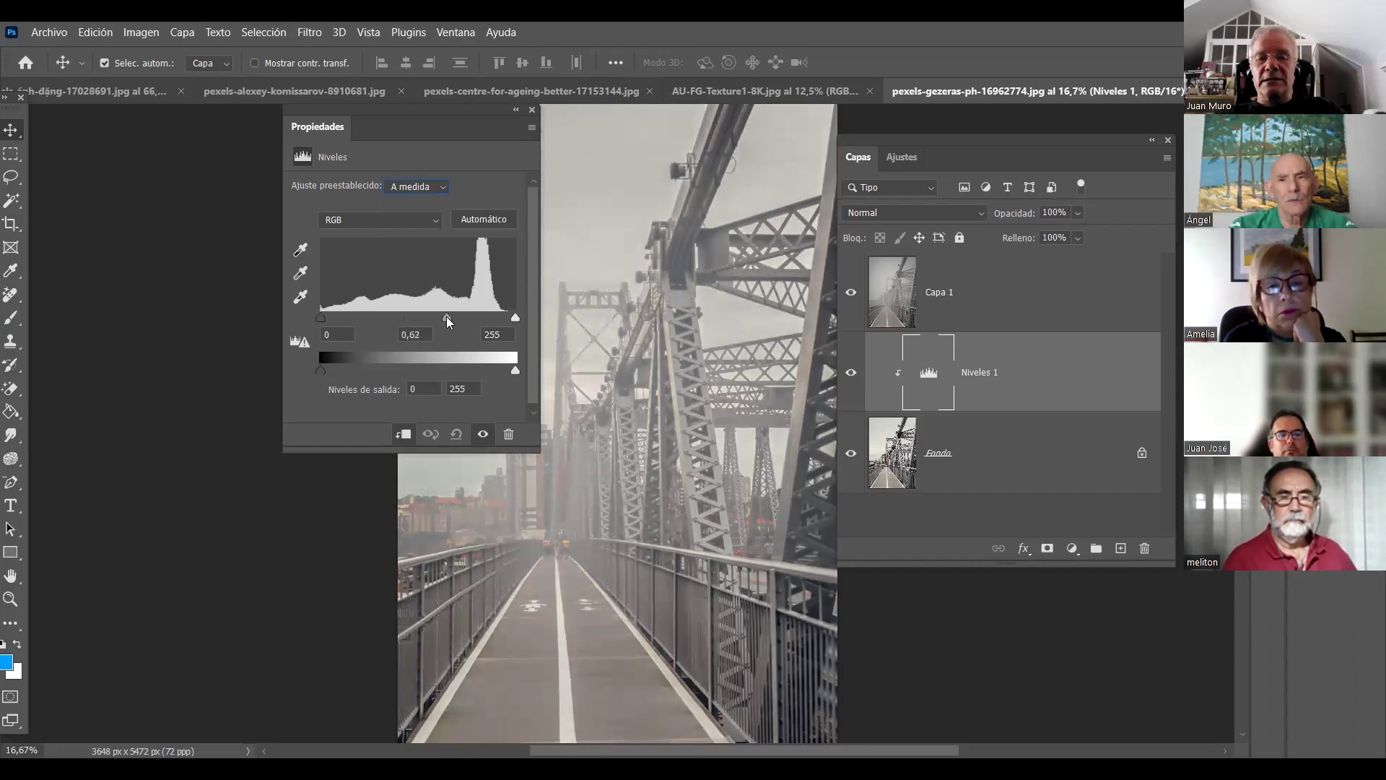
left_click(532, 111)
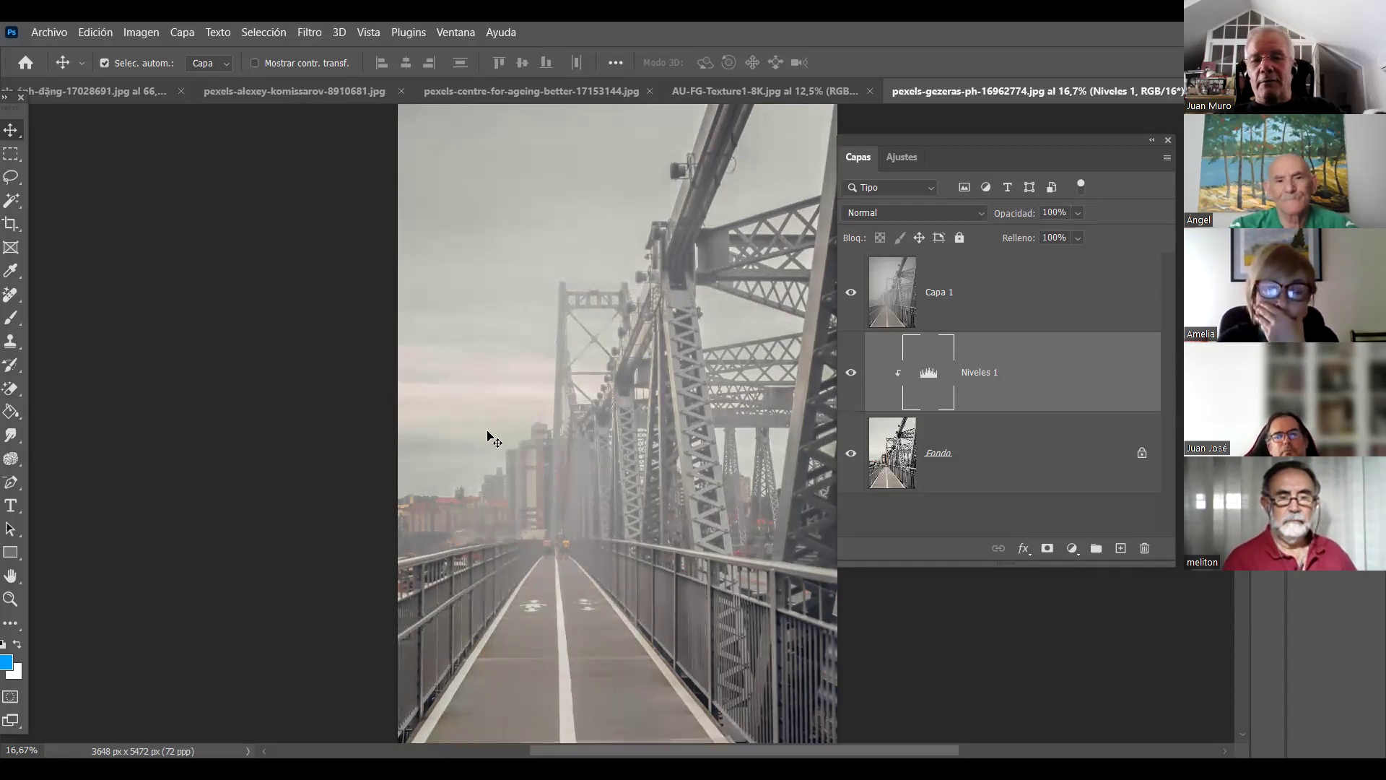
Compare the hazy bridge composite with the original photo by repeatedly isolating the Fondo layer
left_click(851, 455, "alt")
left_click(851, 455, "alt")
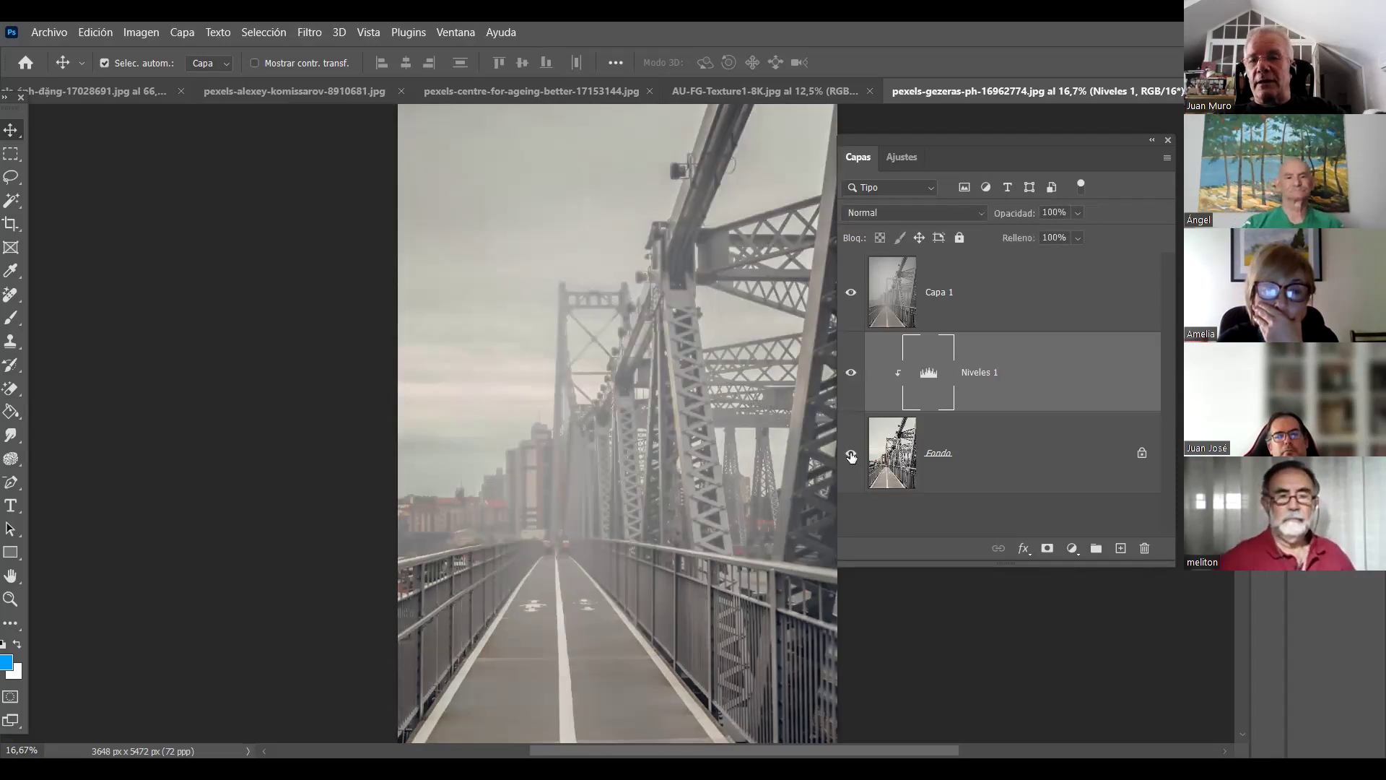
left_click(851, 454, "alt")
left_click(851, 455, "alt")
left_click(851, 455, "alt")
left_click(851, 454, "alt")
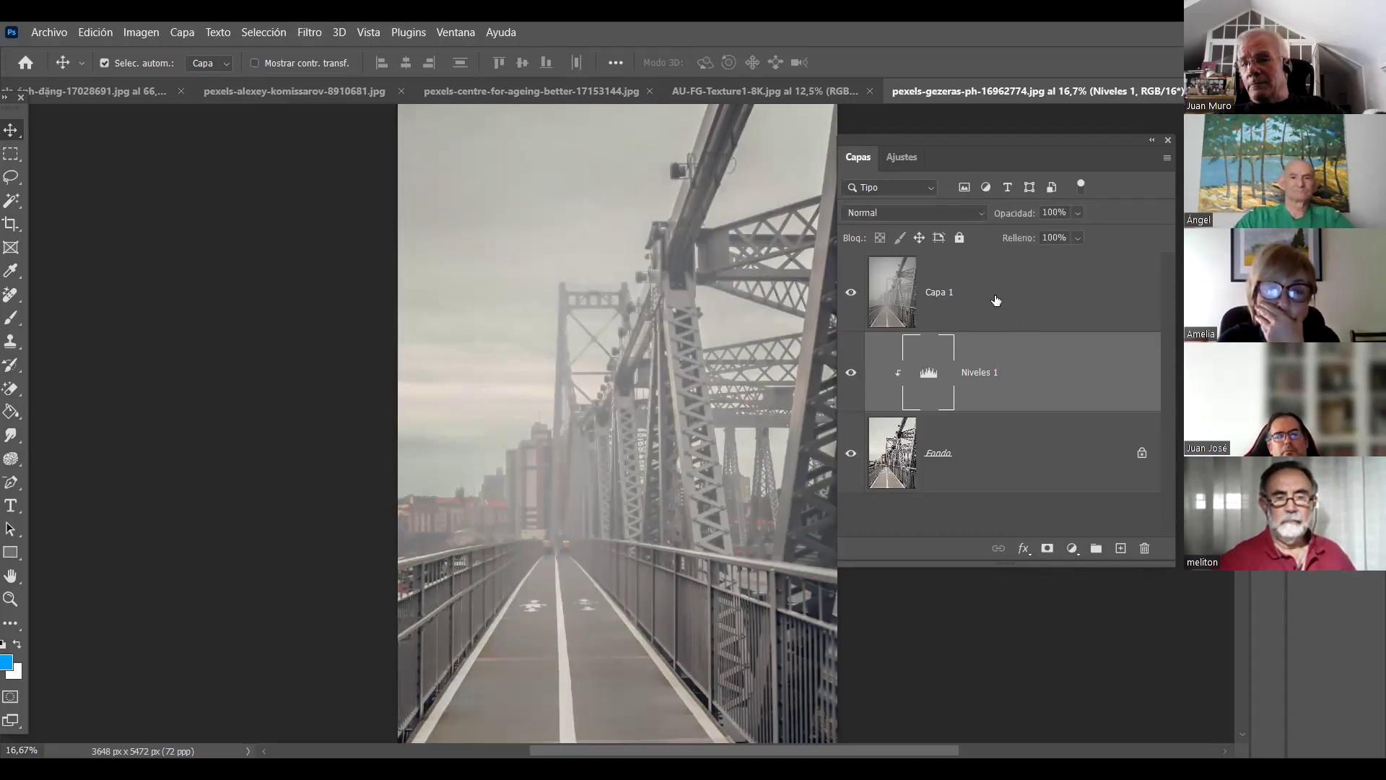
Add a layer mask to Capa 1, fill it with the Nubes filter in mask view, and return to the image
left_click(890, 304)
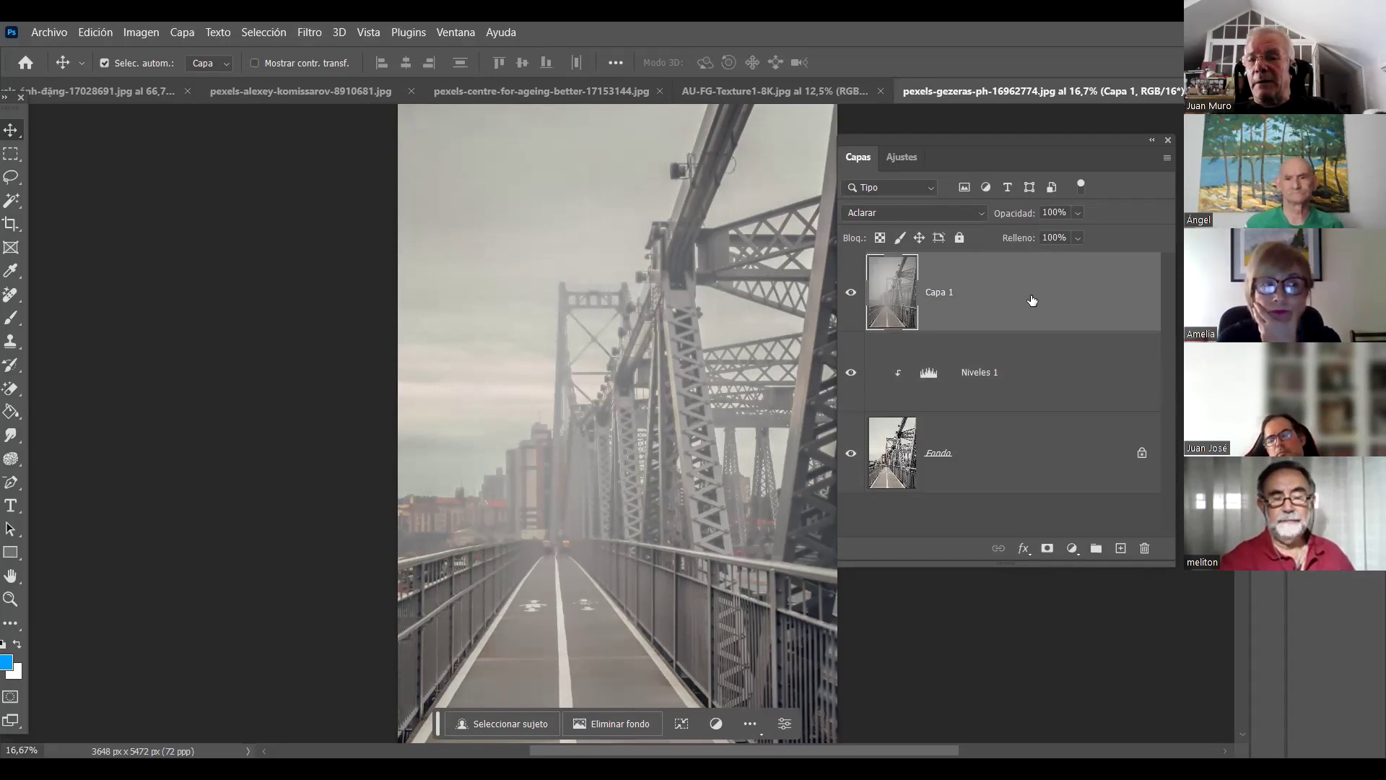
left_click(1046, 549)
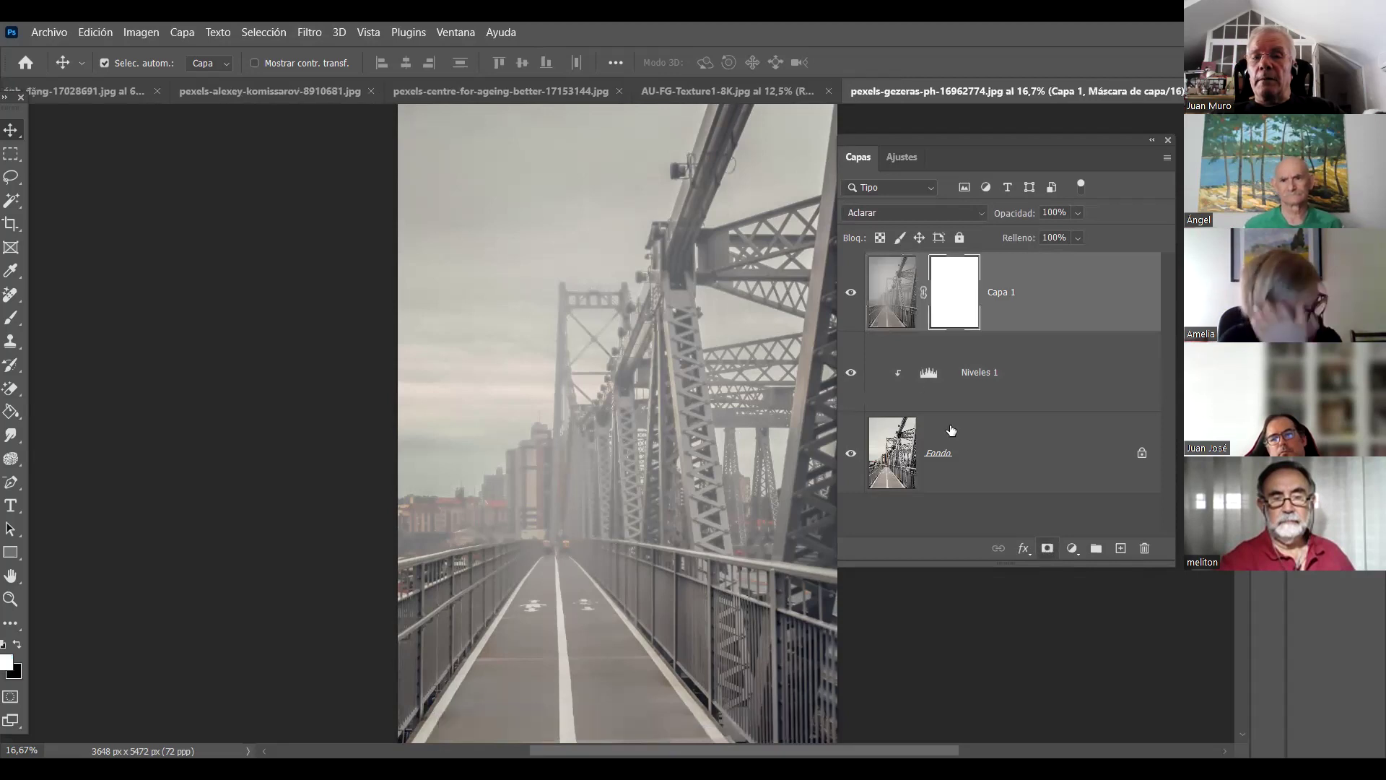
left_click(945, 299, "alt")
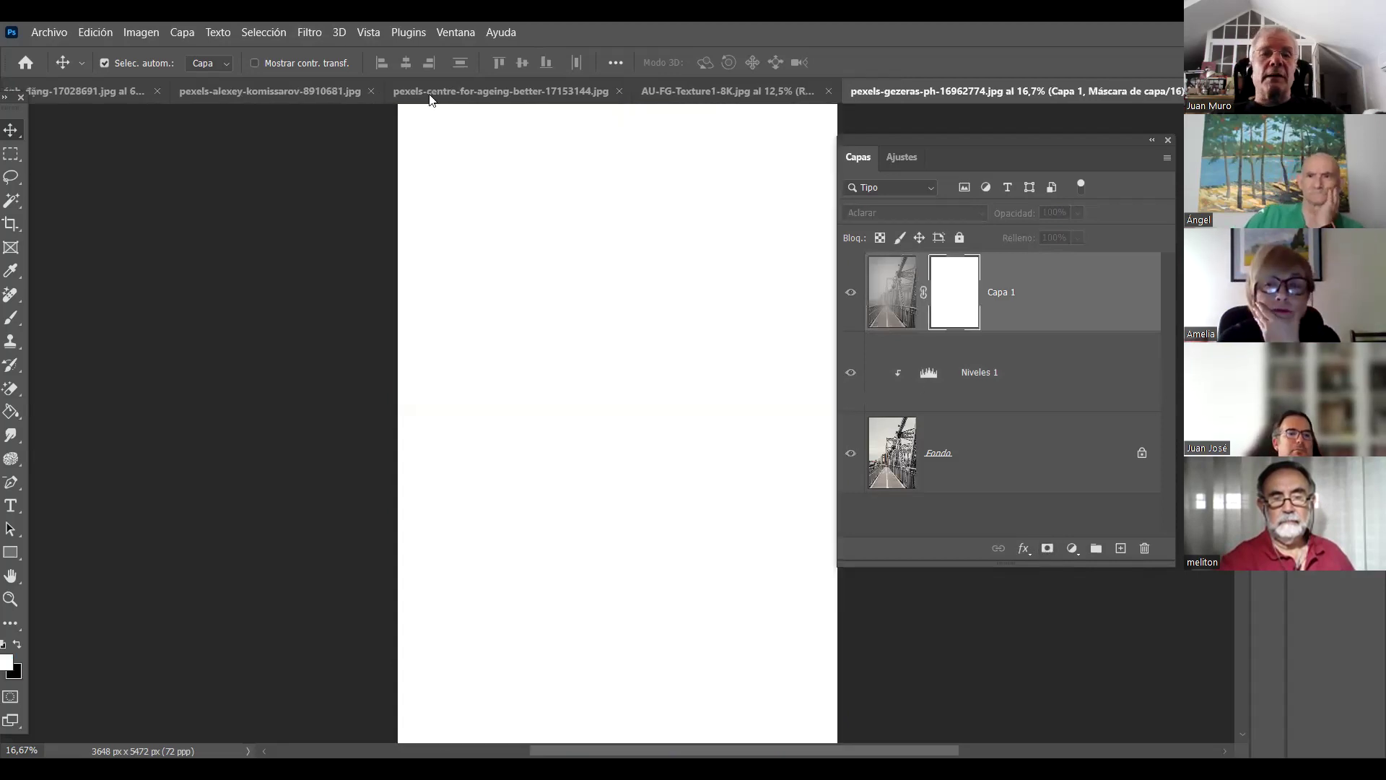
left_click(316, 32)
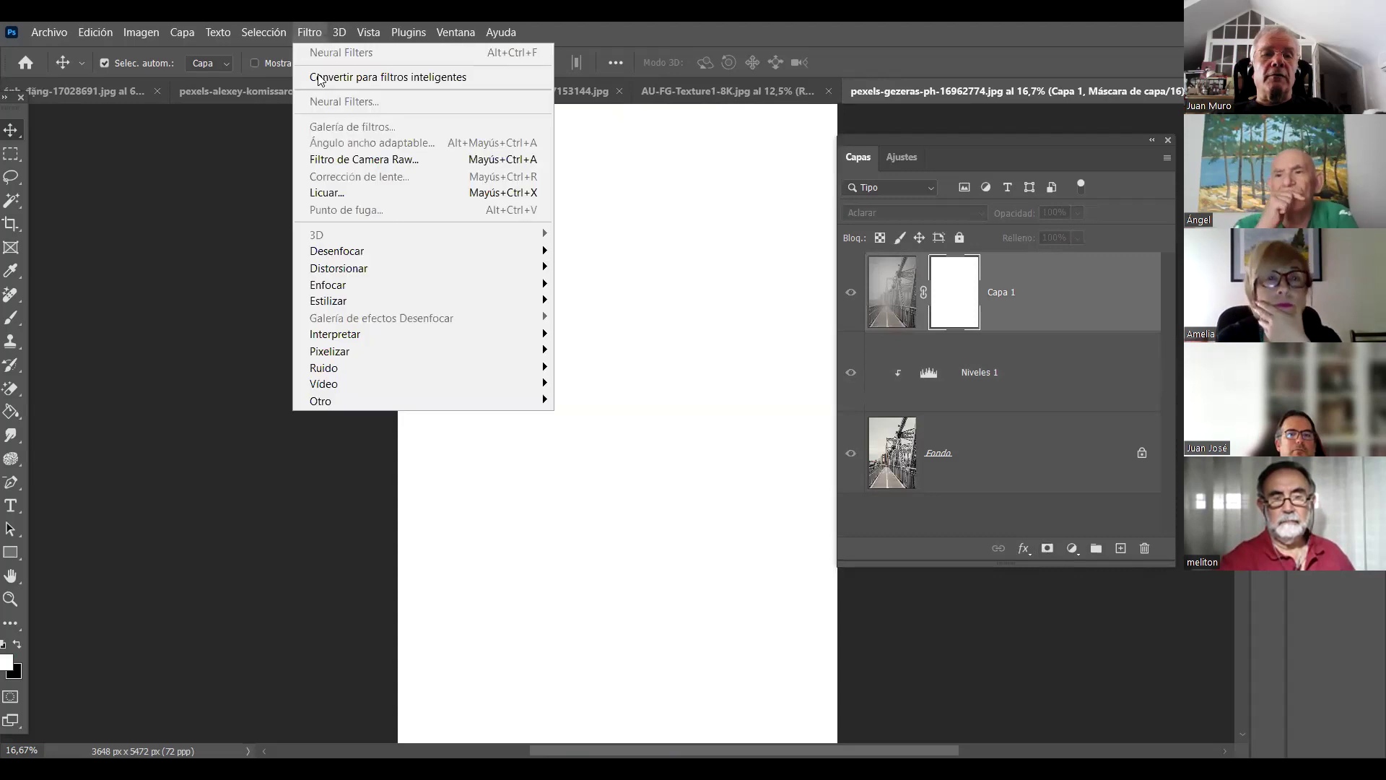
mouse_move(349, 343)
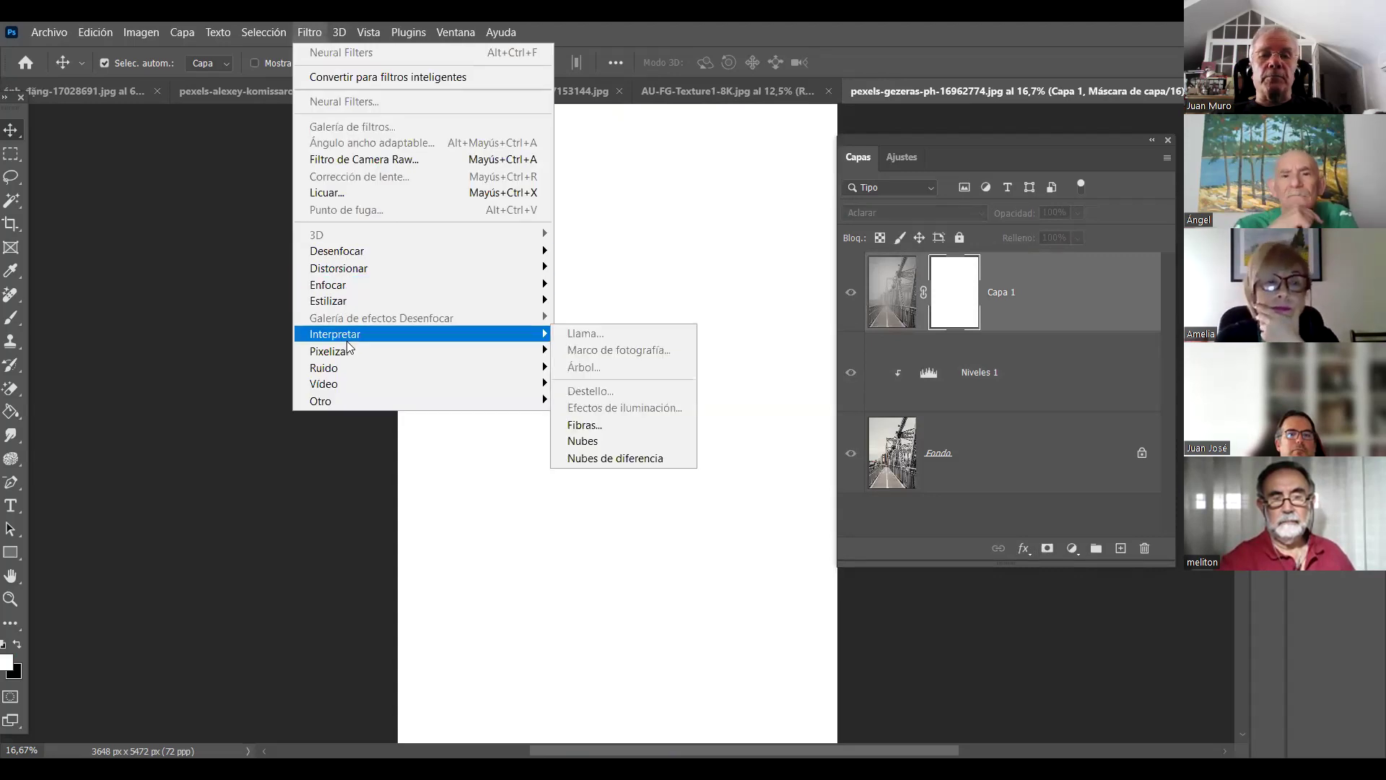
left_click(619, 441)
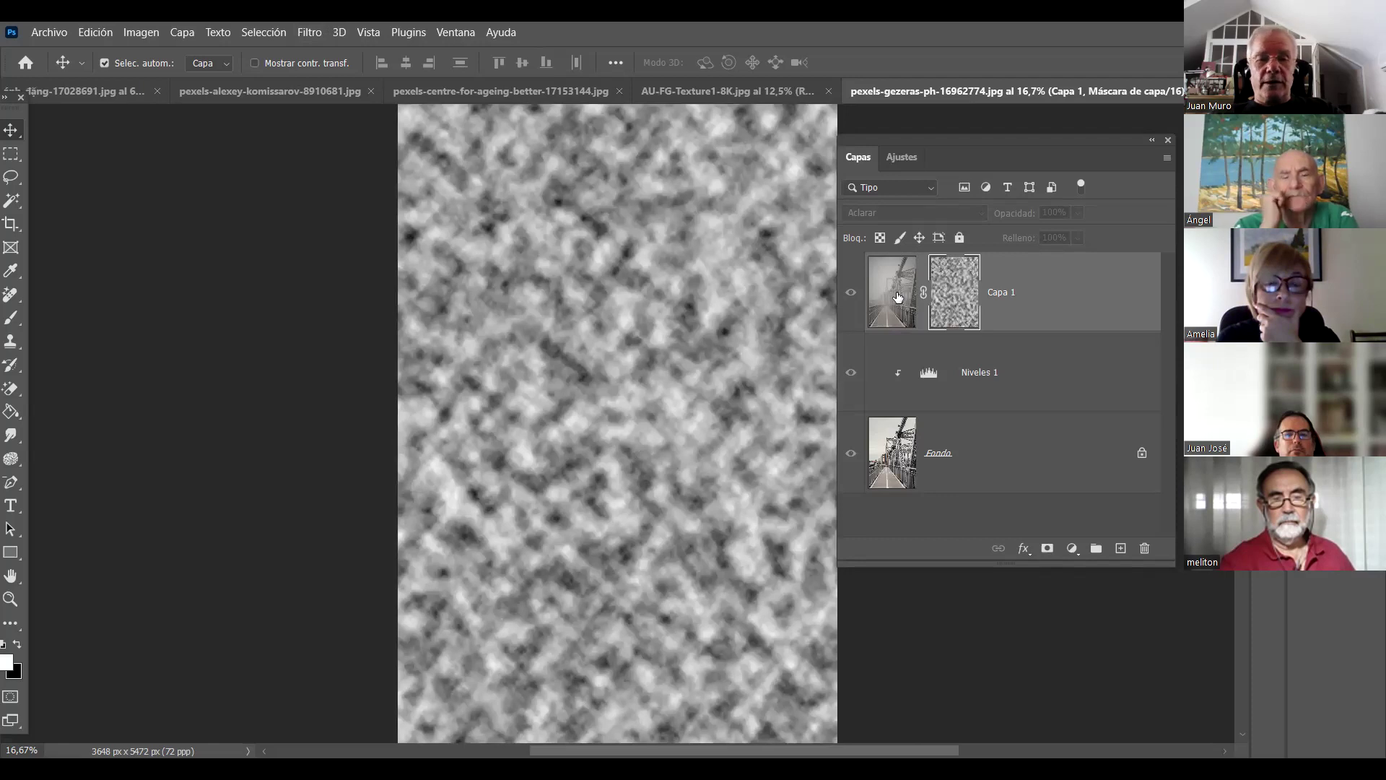
left_click(897, 296)
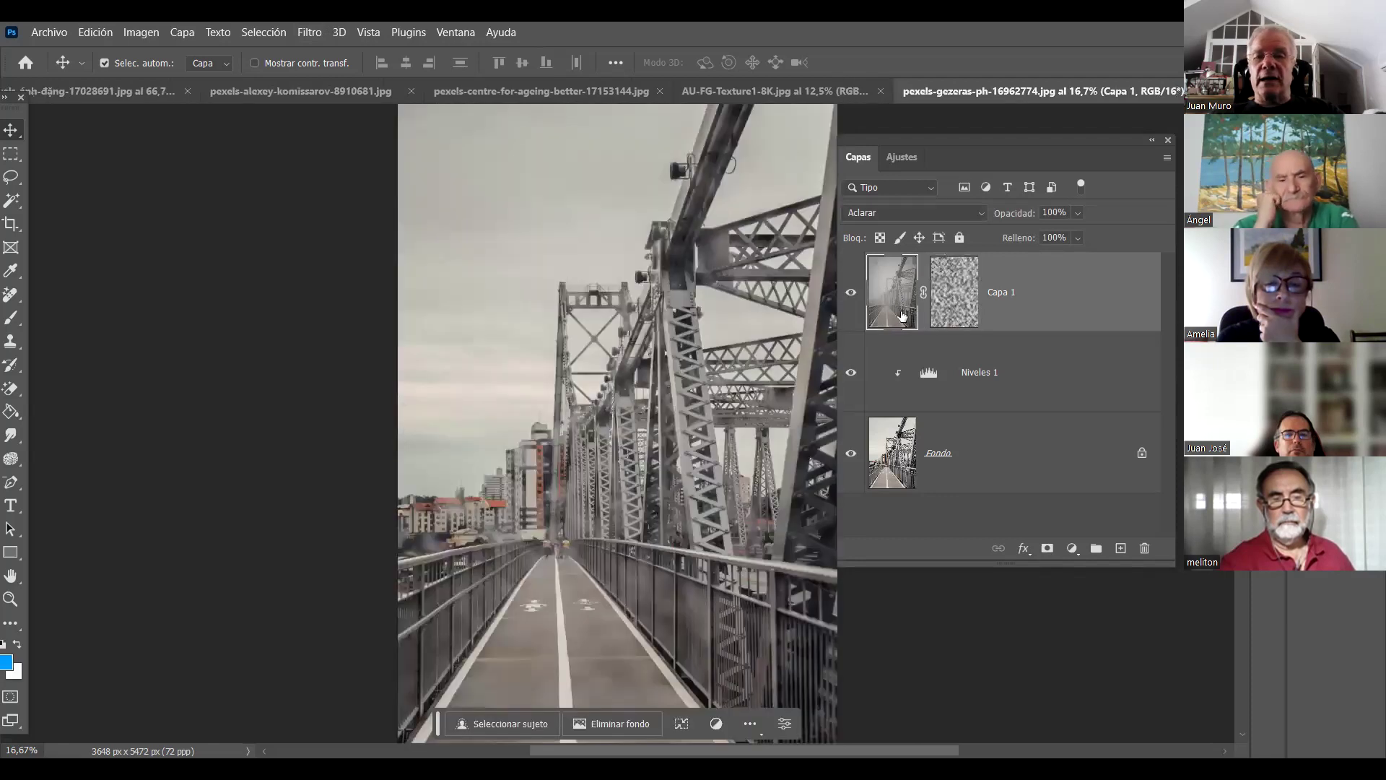
Show the cloud mask of Capa 1 on its own and soften it with a Gaussian blur of 8,2 pixels
left_click(954, 301)
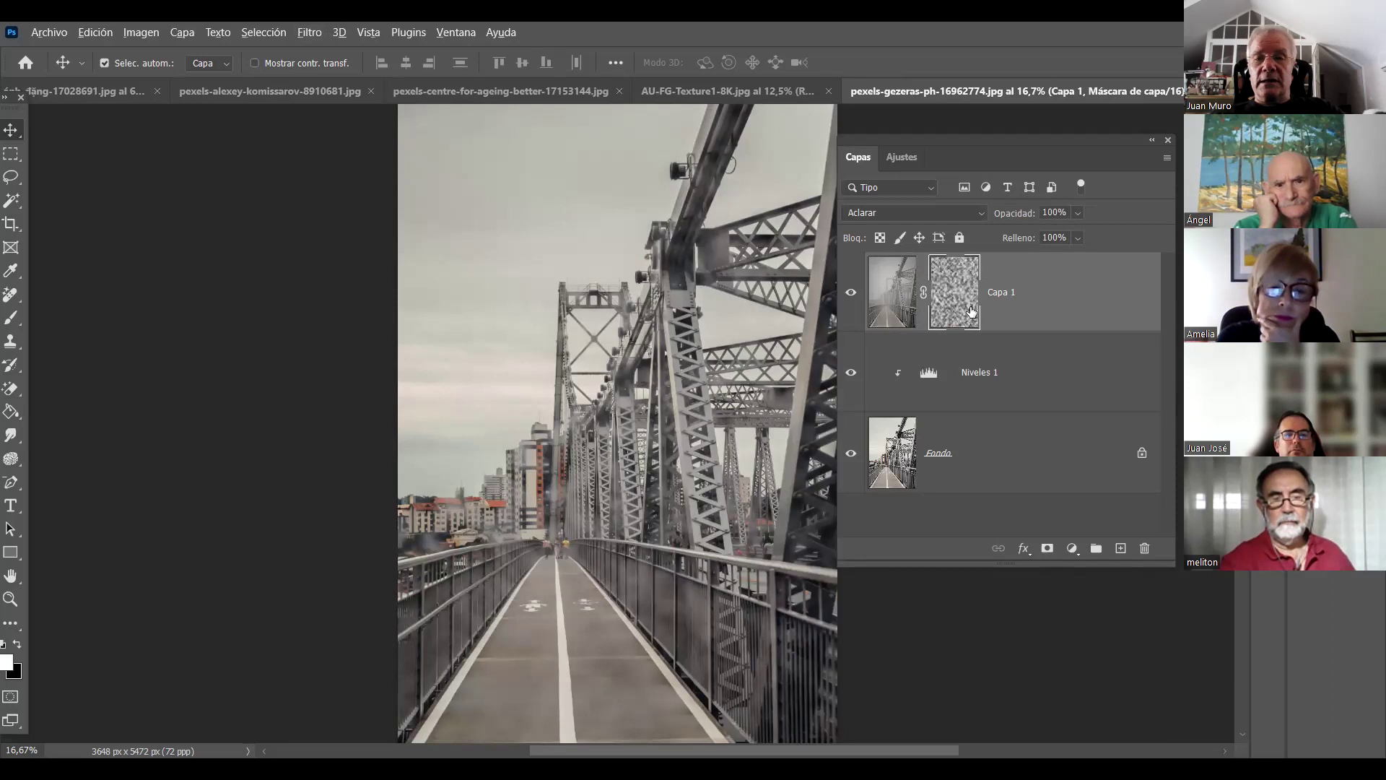
left_click(971, 312, "alt")
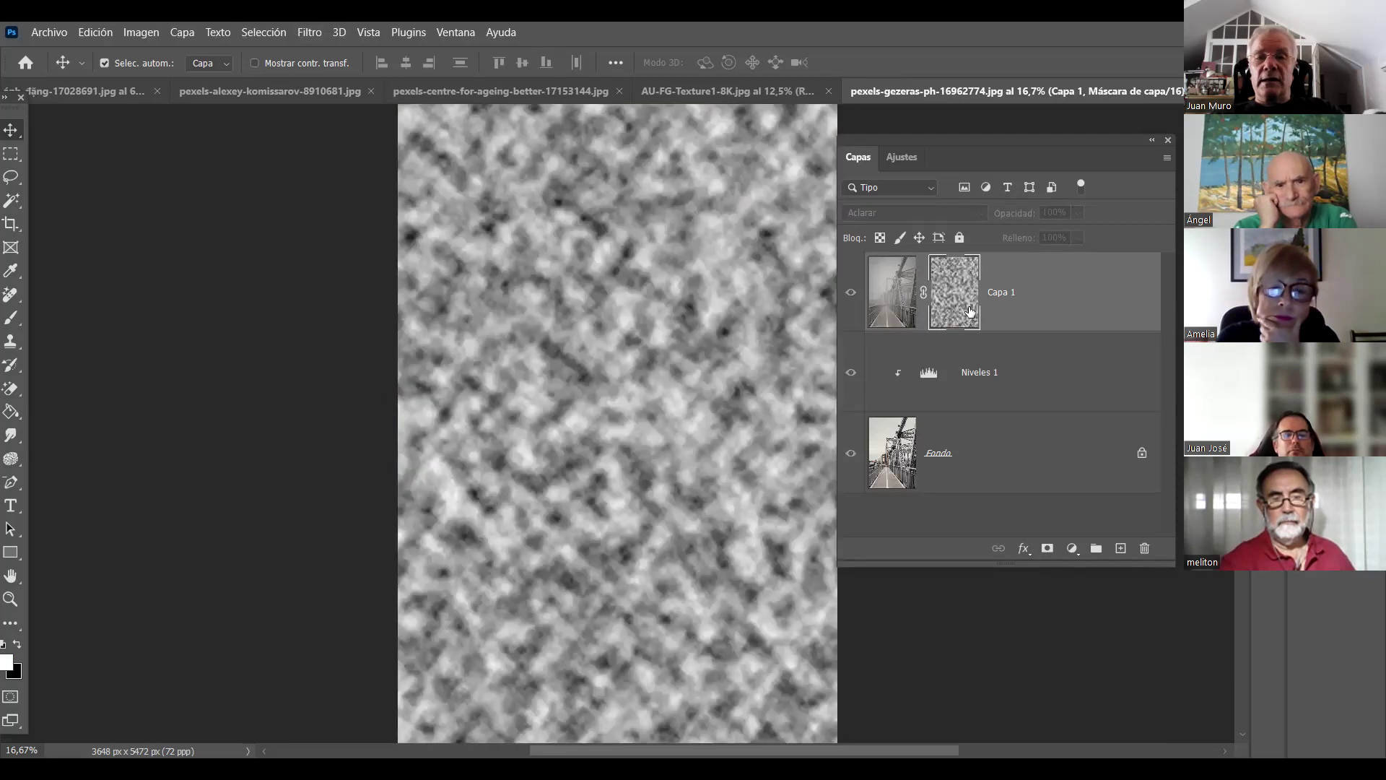
left_click(311, 32)
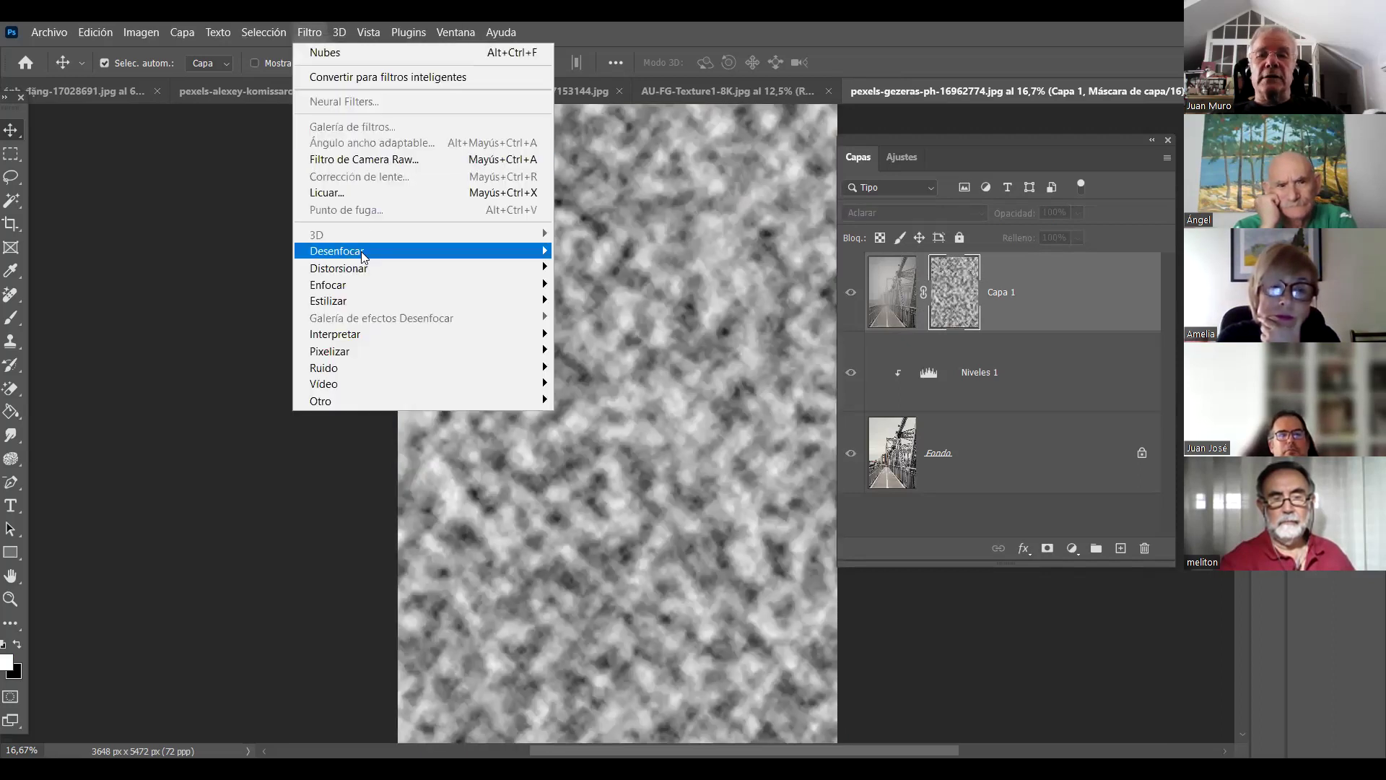
mouse_move(361, 251)
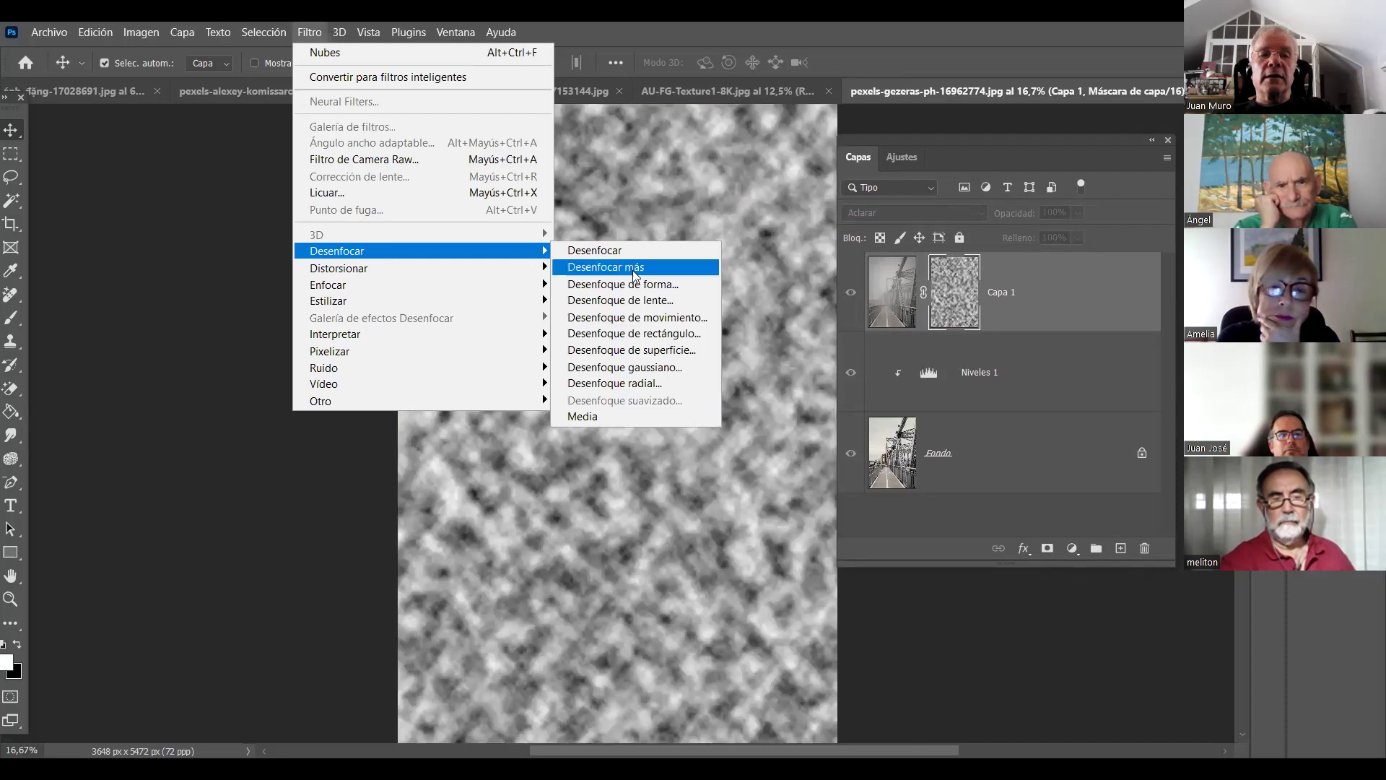
left_click(687, 369)
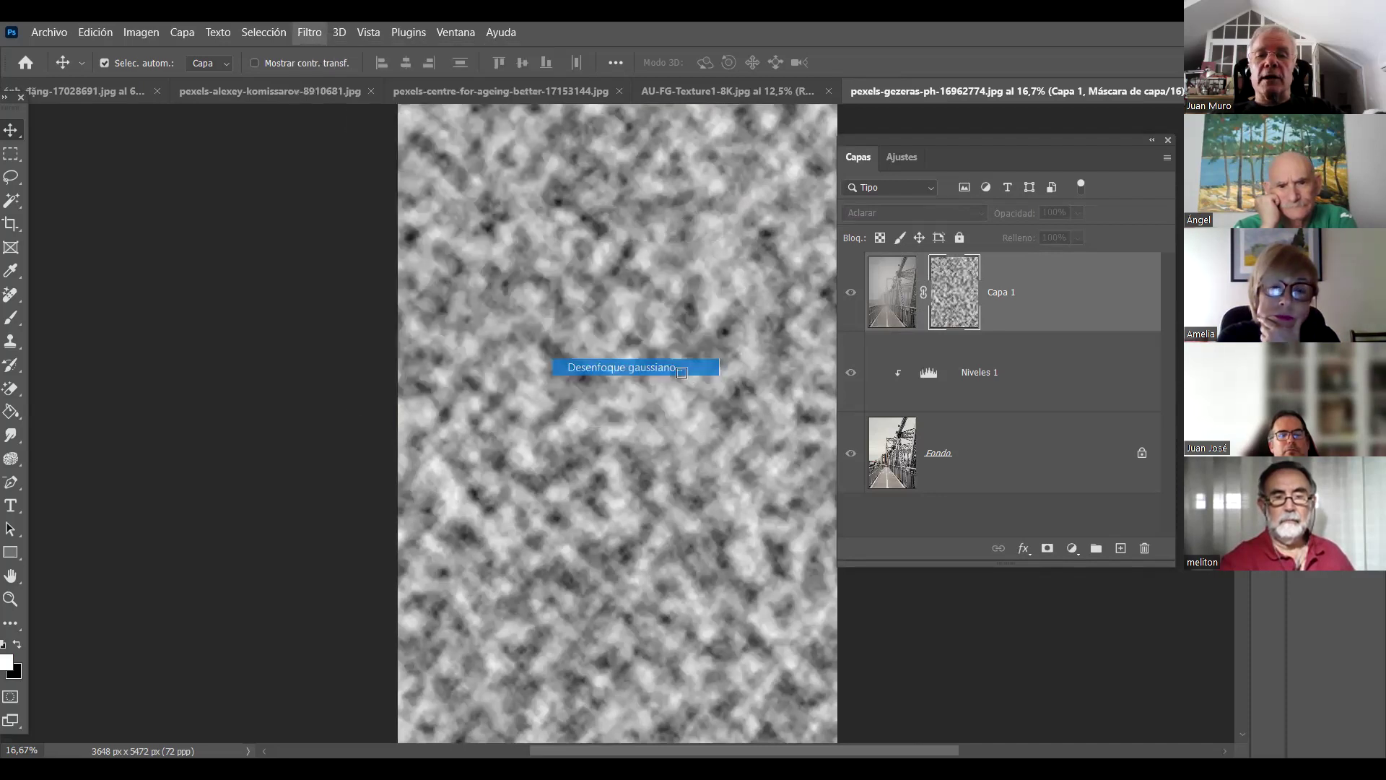
left_click_drag(373, 397, 421, 397)
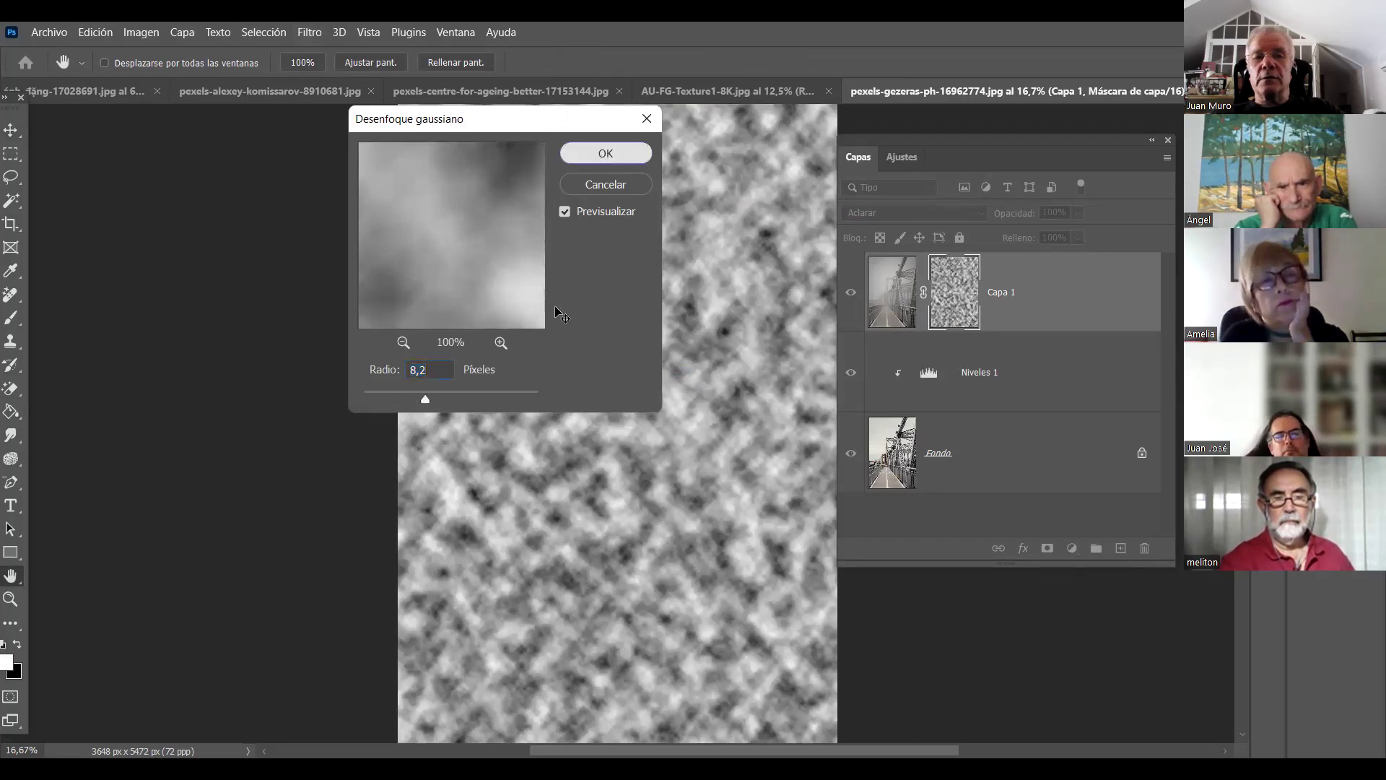
left_click(599, 154)
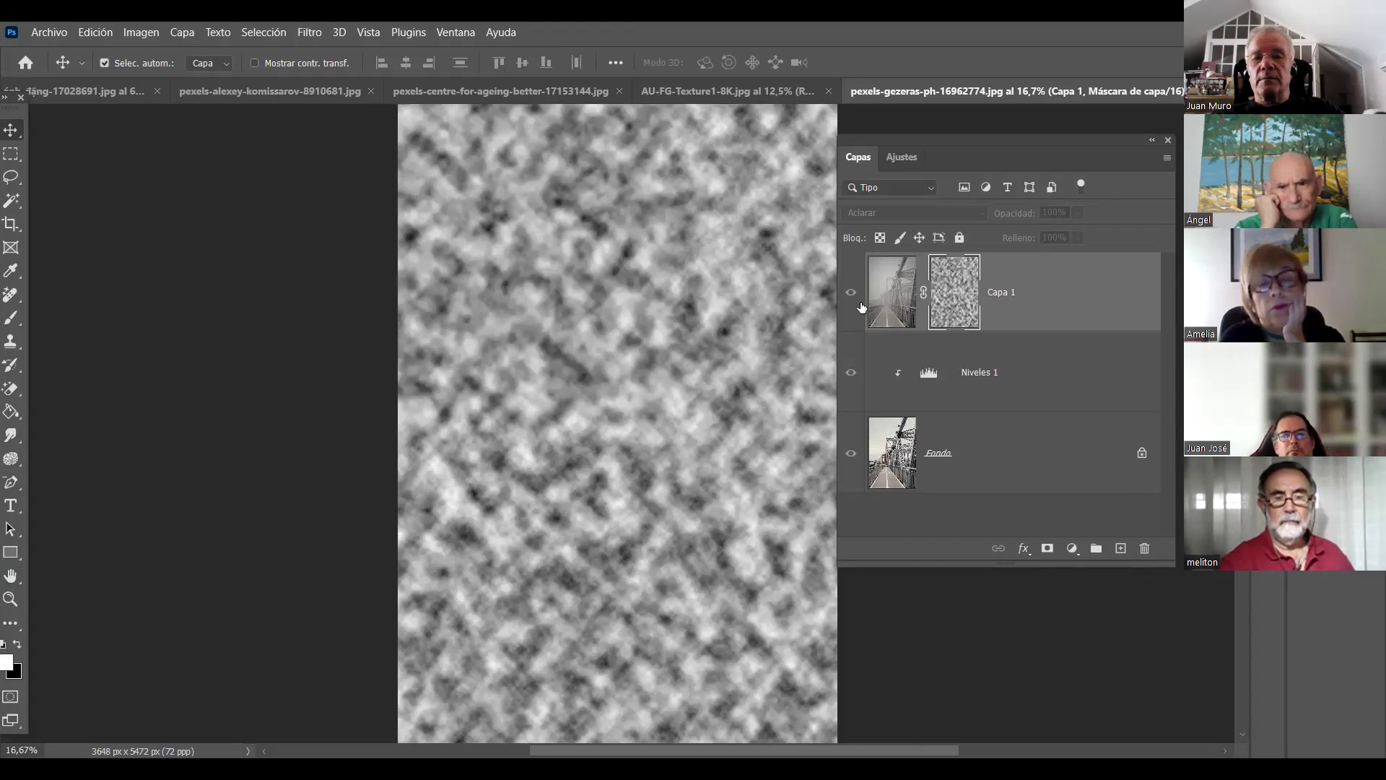
Return to the image and compare the bridge with and without the cloud-masked haze of Capa 1
left_click(903, 304)
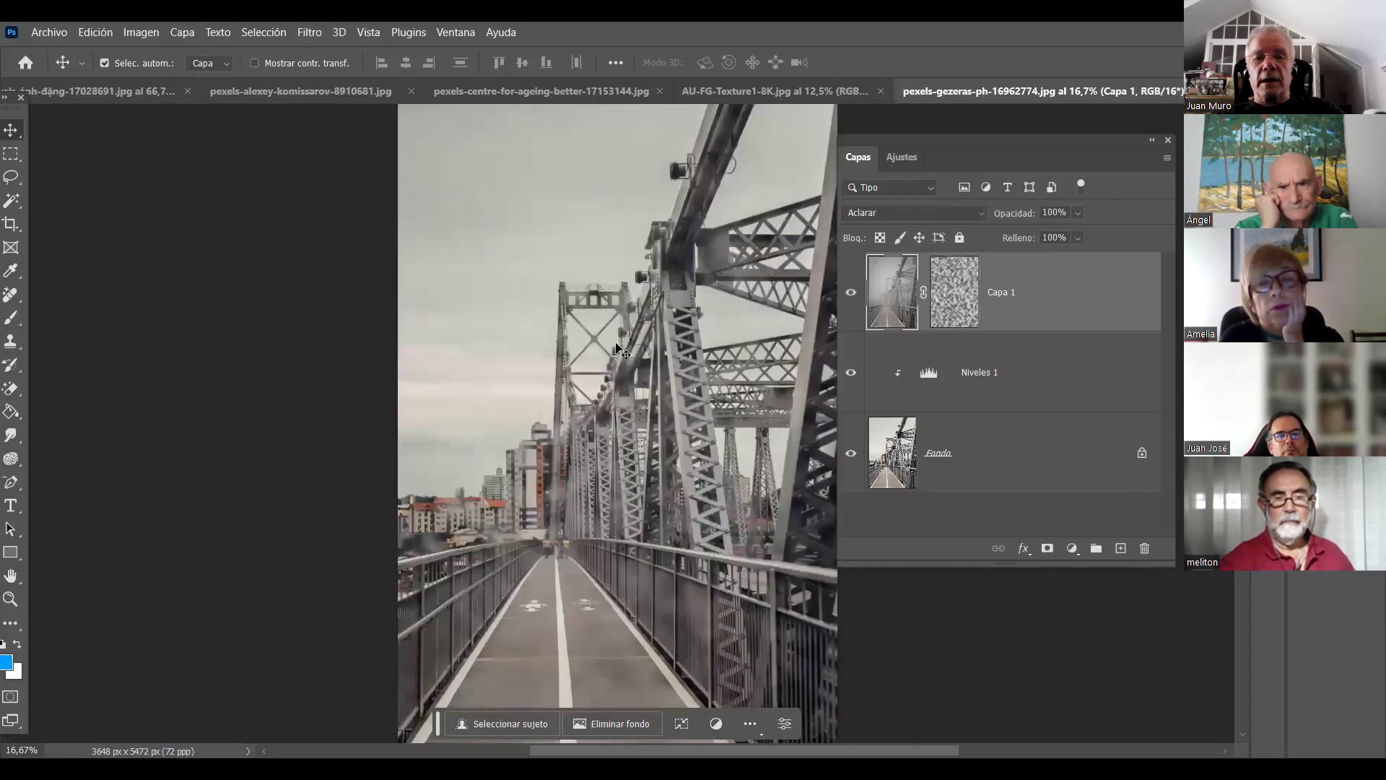
left_click(850, 295)
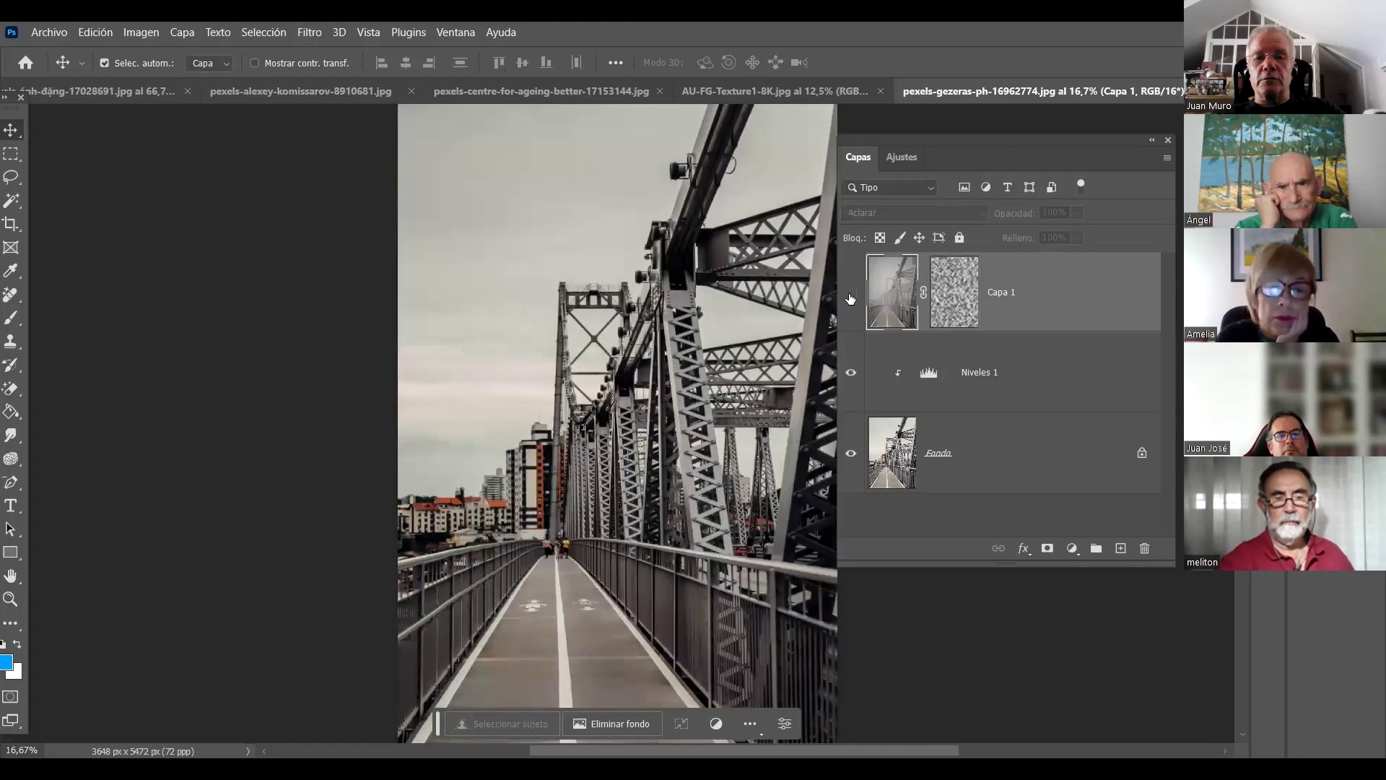
left_click(850, 294)
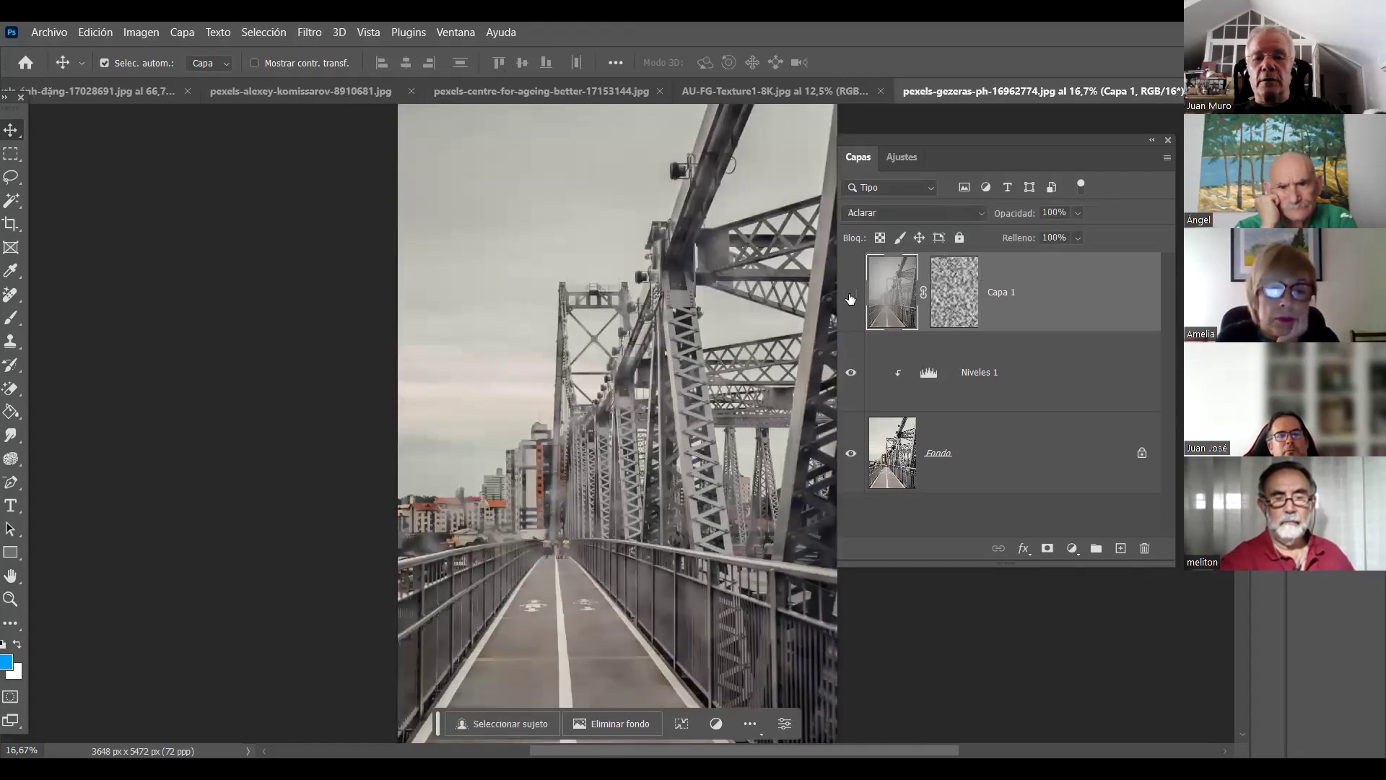
left_click(850, 298)
left_click(851, 298)
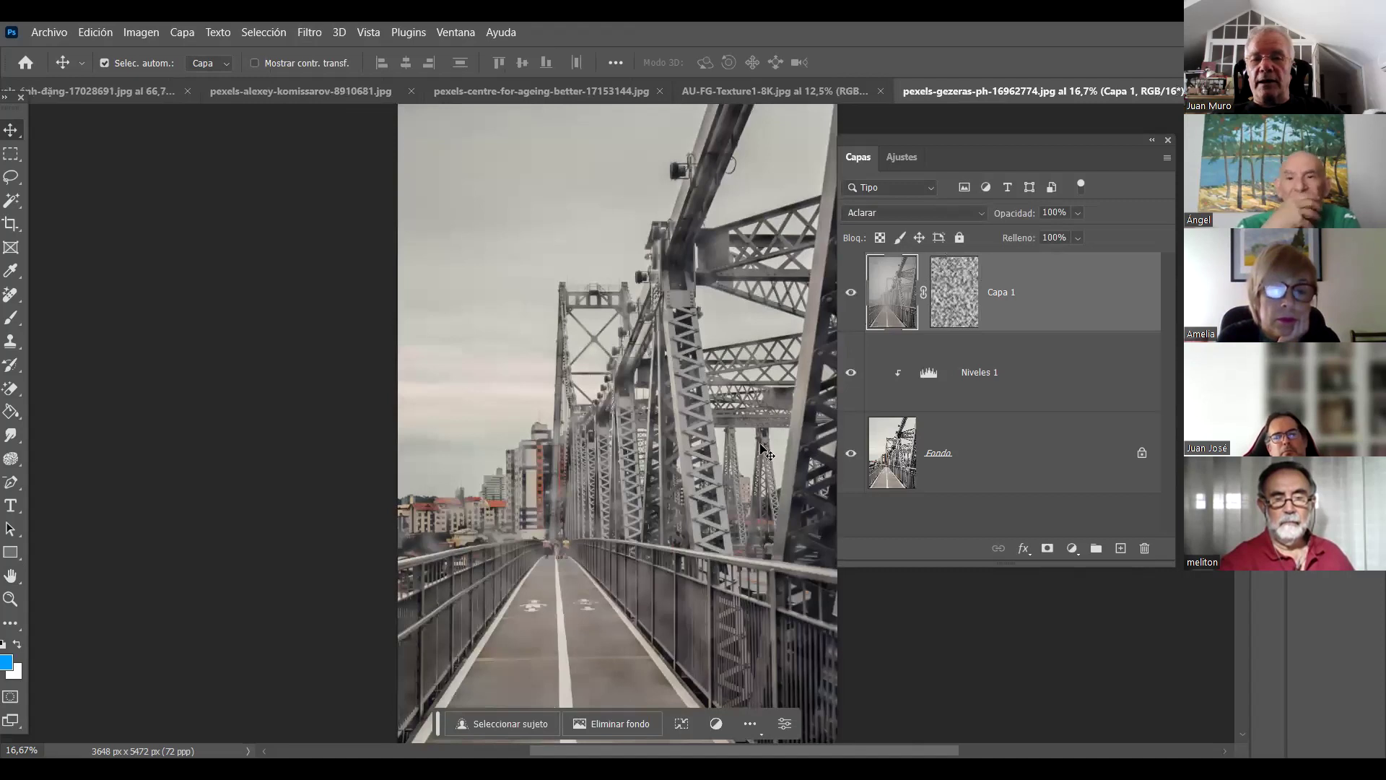
left_click(851, 293)
left_click(851, 293)
left_click(851, 292)
left_click(851, 292)
left_click(851, 292)
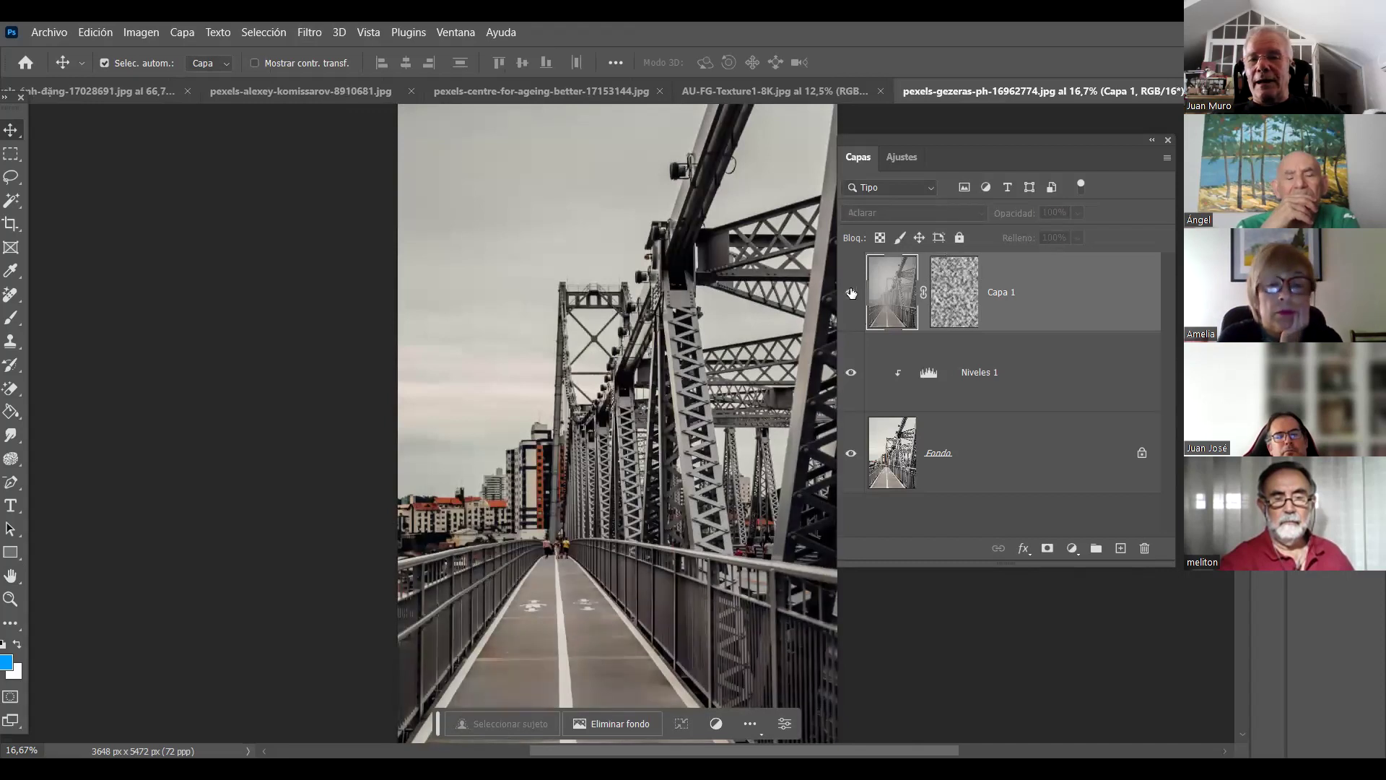
left_click(851, 292)
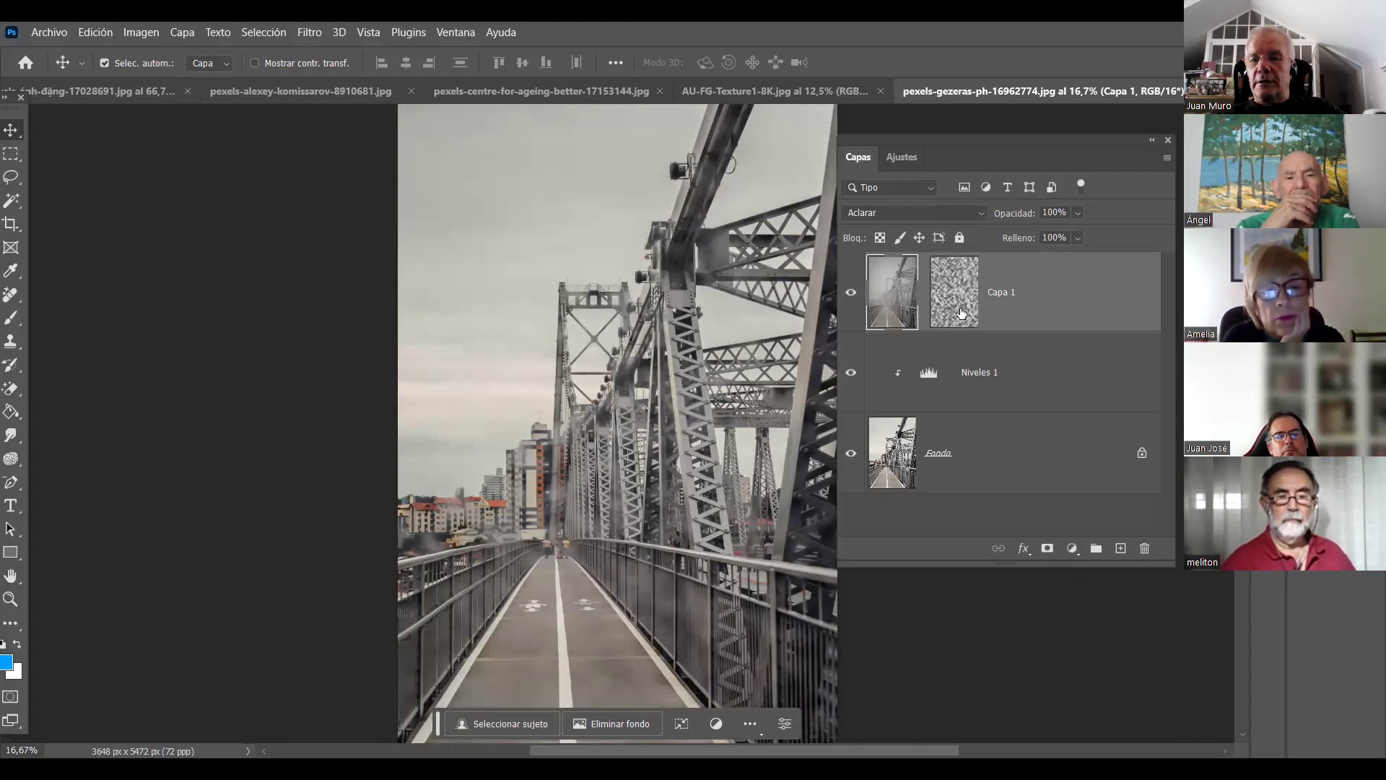
Delete the cloud mask from Capa 1 without applying it, and deselect all layers
left_click_drag(1109, 529, 1144, 549)
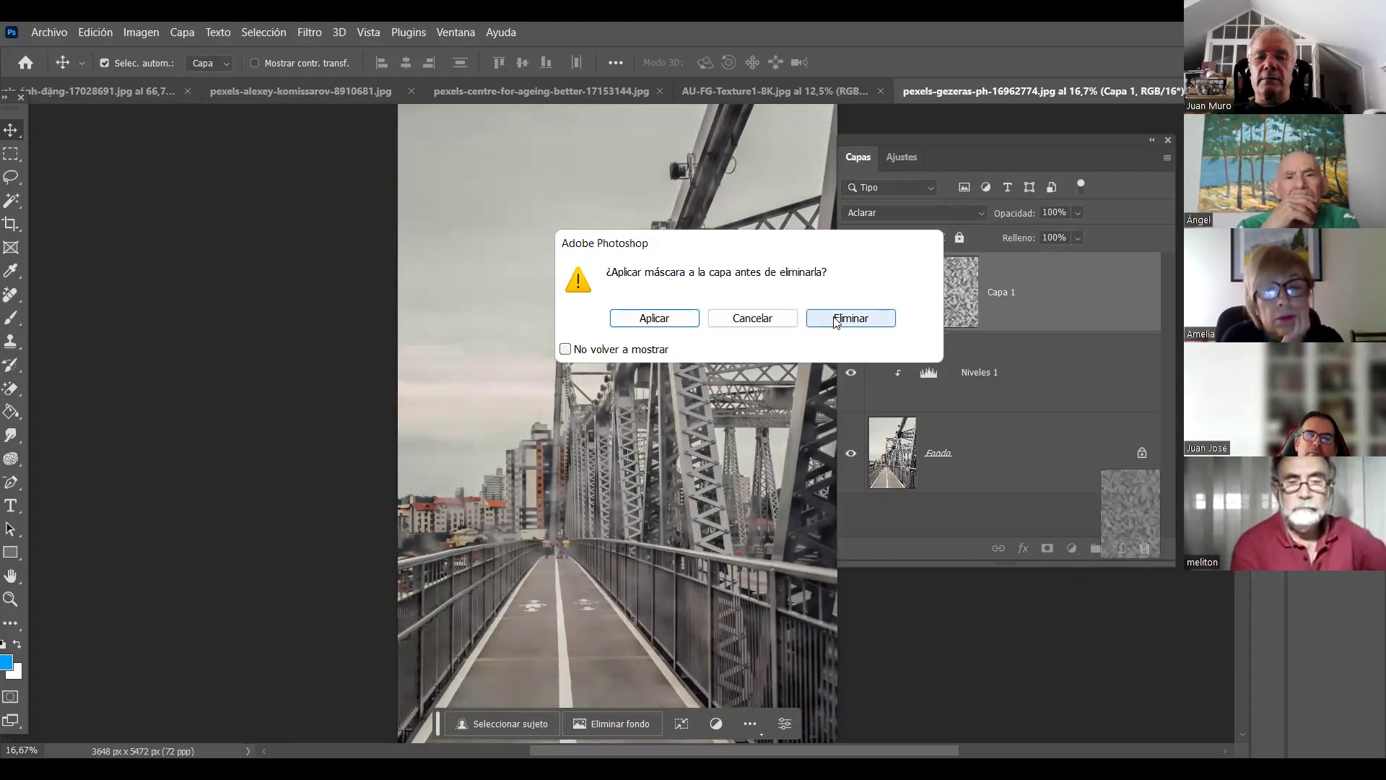
left_click(836, 319)
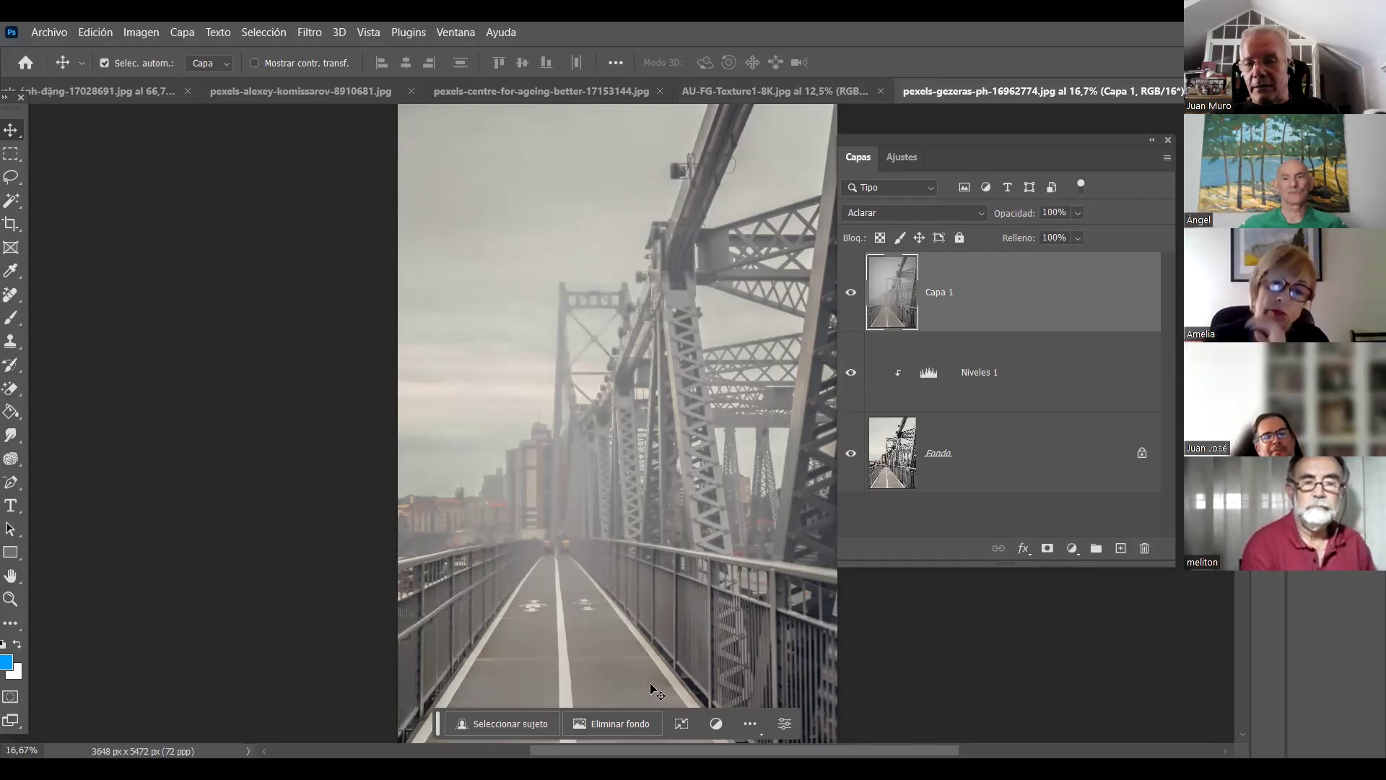
left_click(1034, 641)
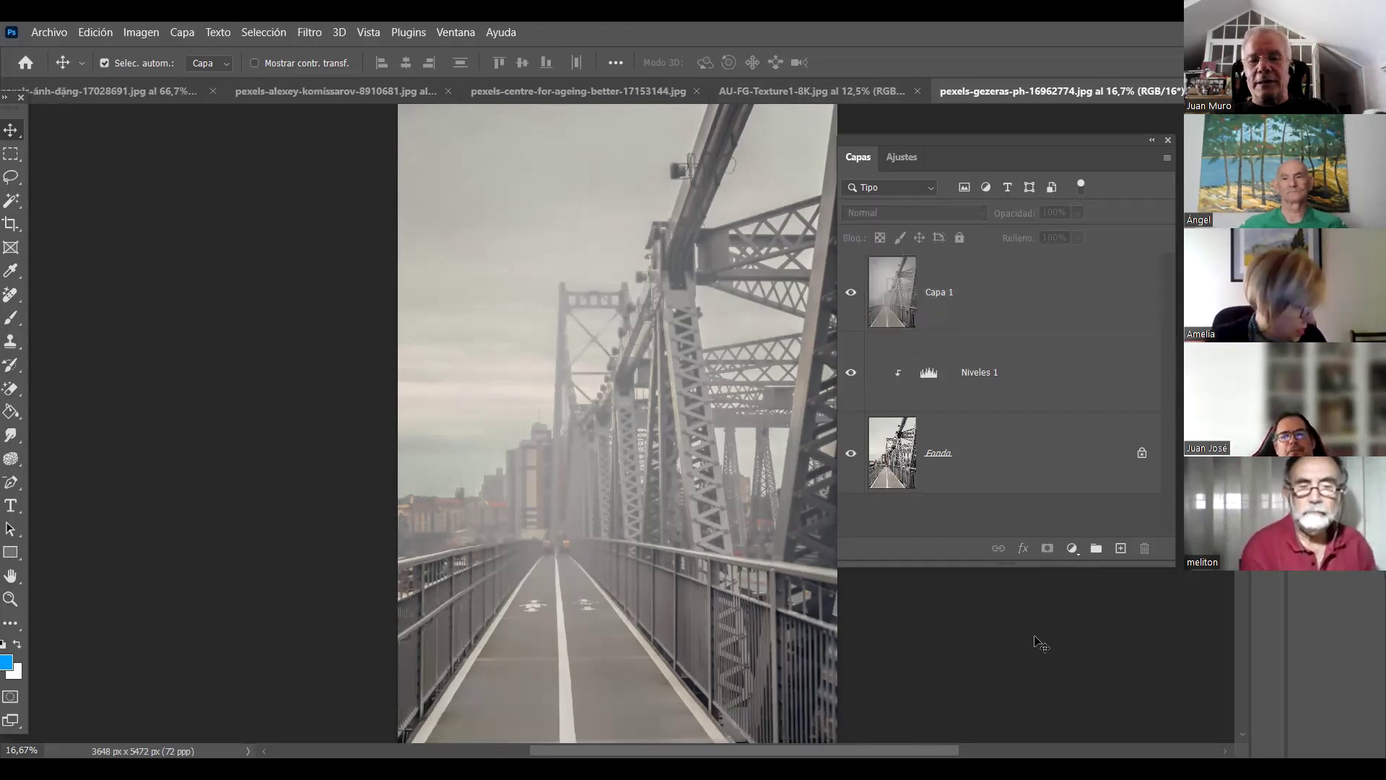
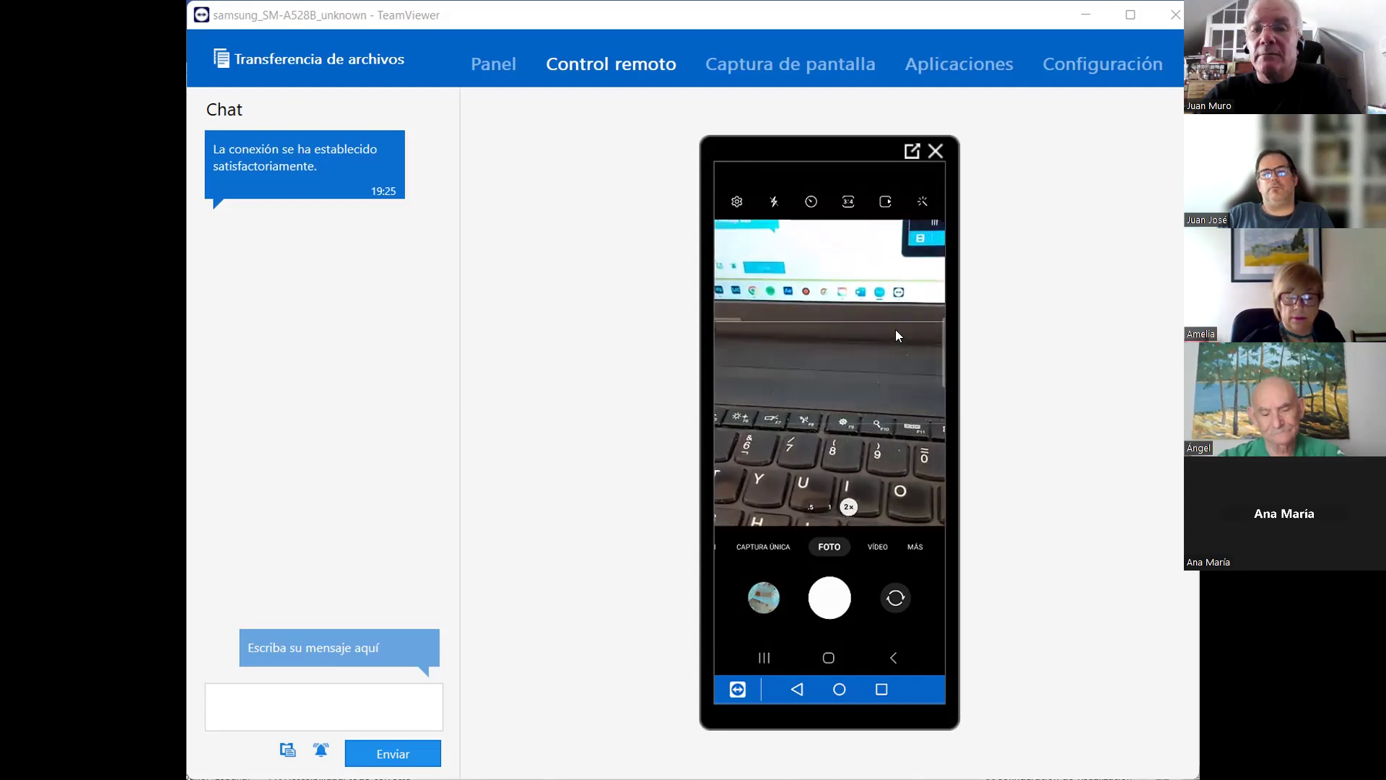
Enlarge the remote phone view in TeamViewer and set the phone camera's photo ratio to 3:4 64MP
left_click(911, 153)
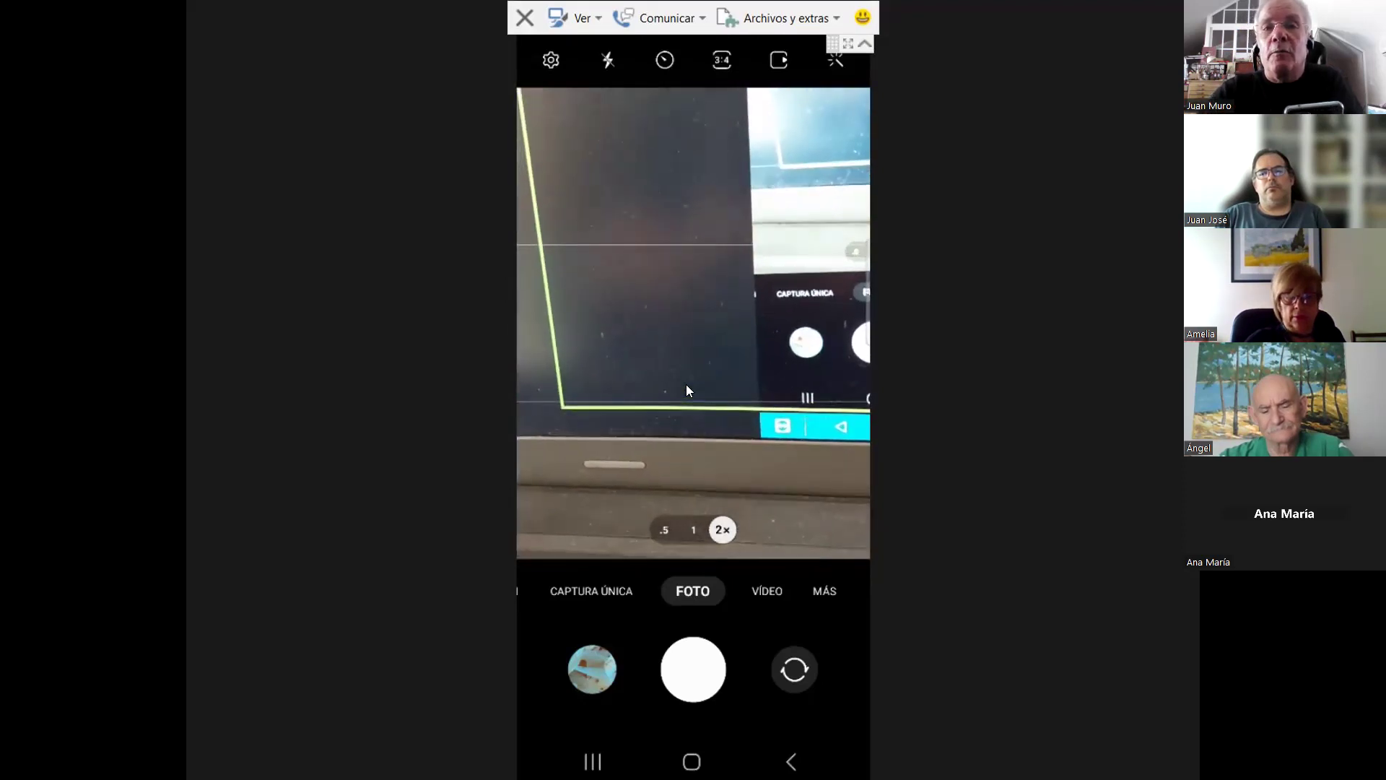
left_click(722, 60)
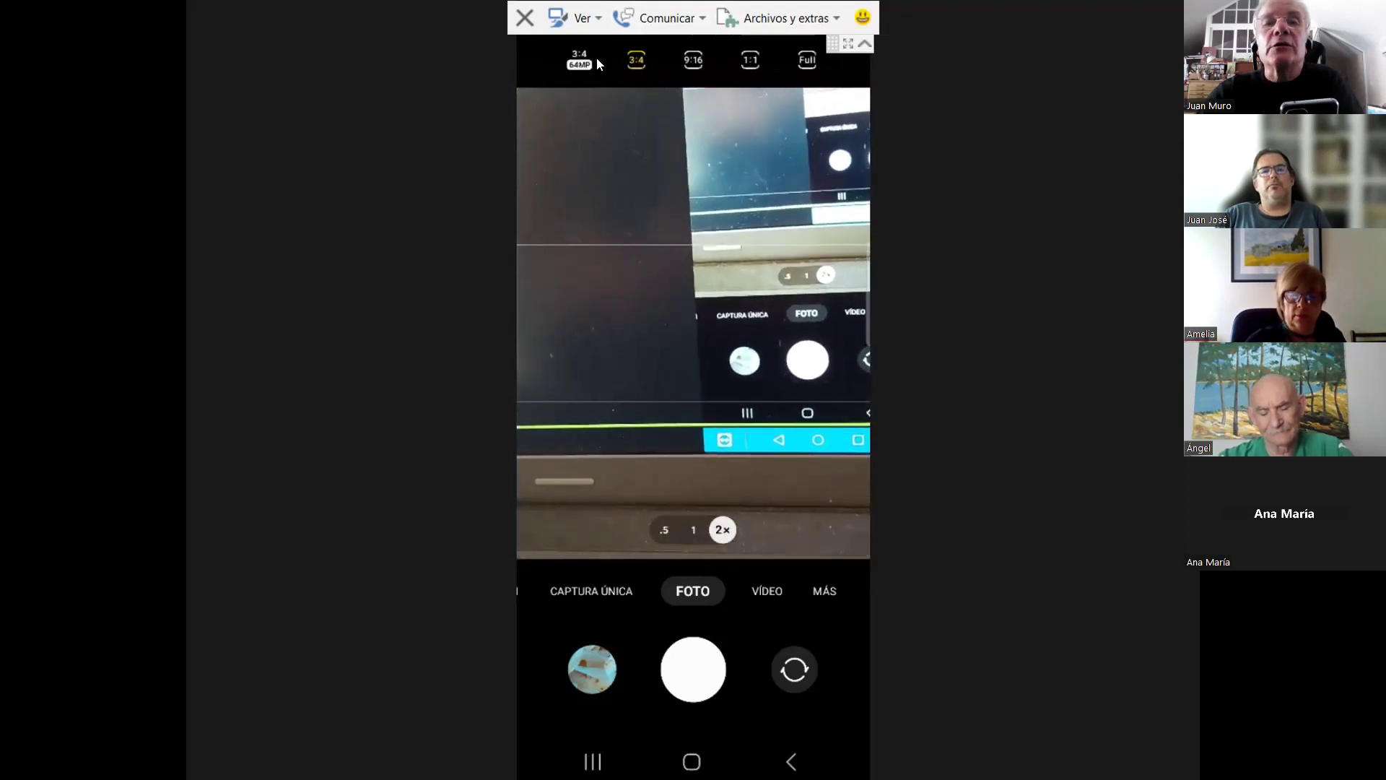
left_click(580, 65)
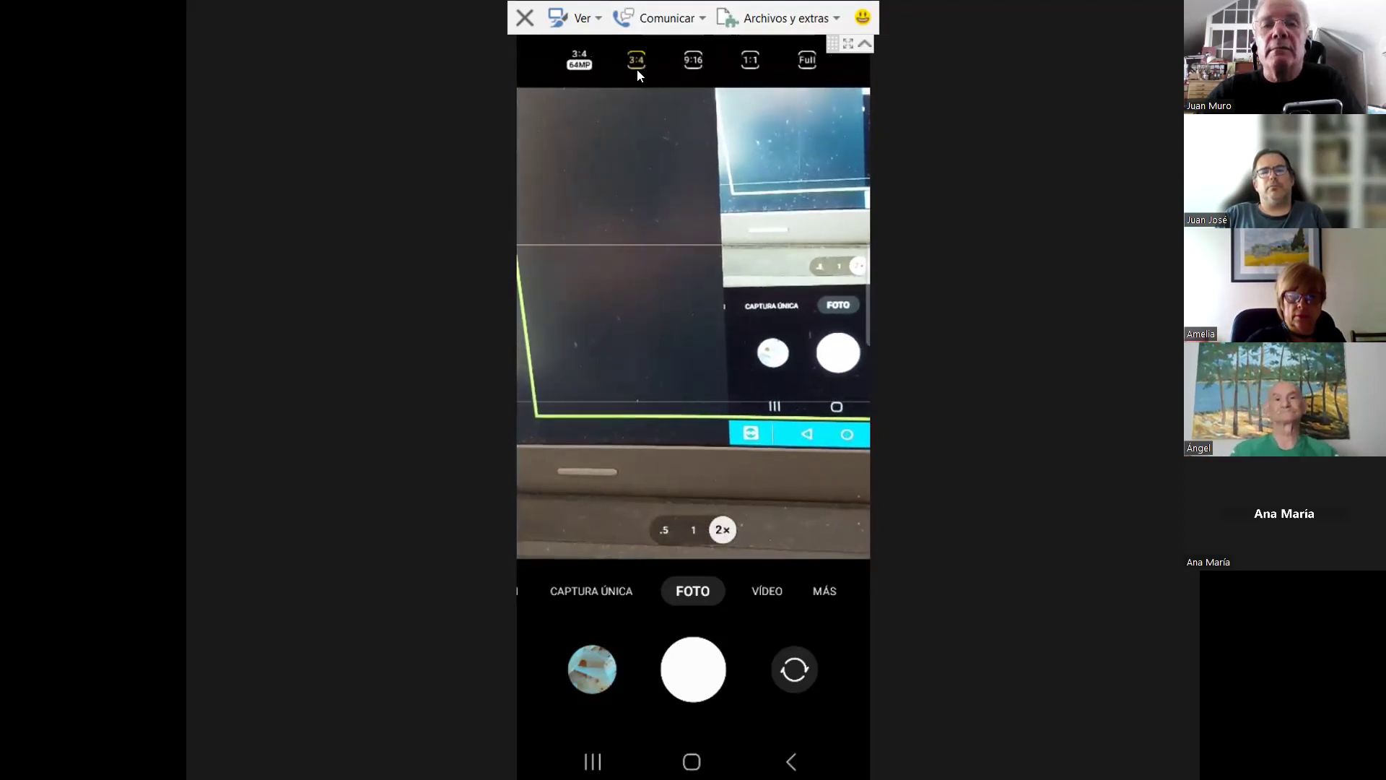
left_click(581, 64)
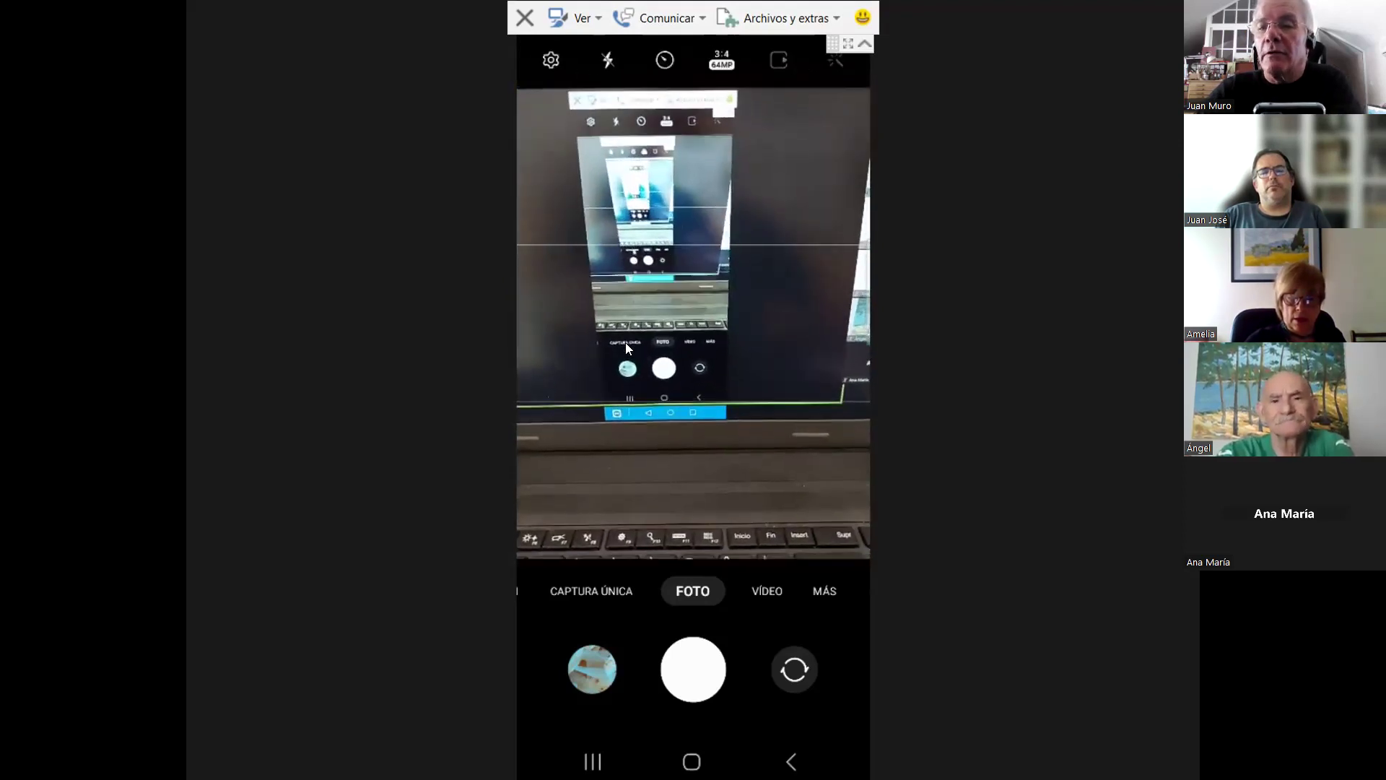
Set the camera's photo ratio back to standard 3:4 and switch it to 9:16
left_click(722, 60)
left_click(636, 62)
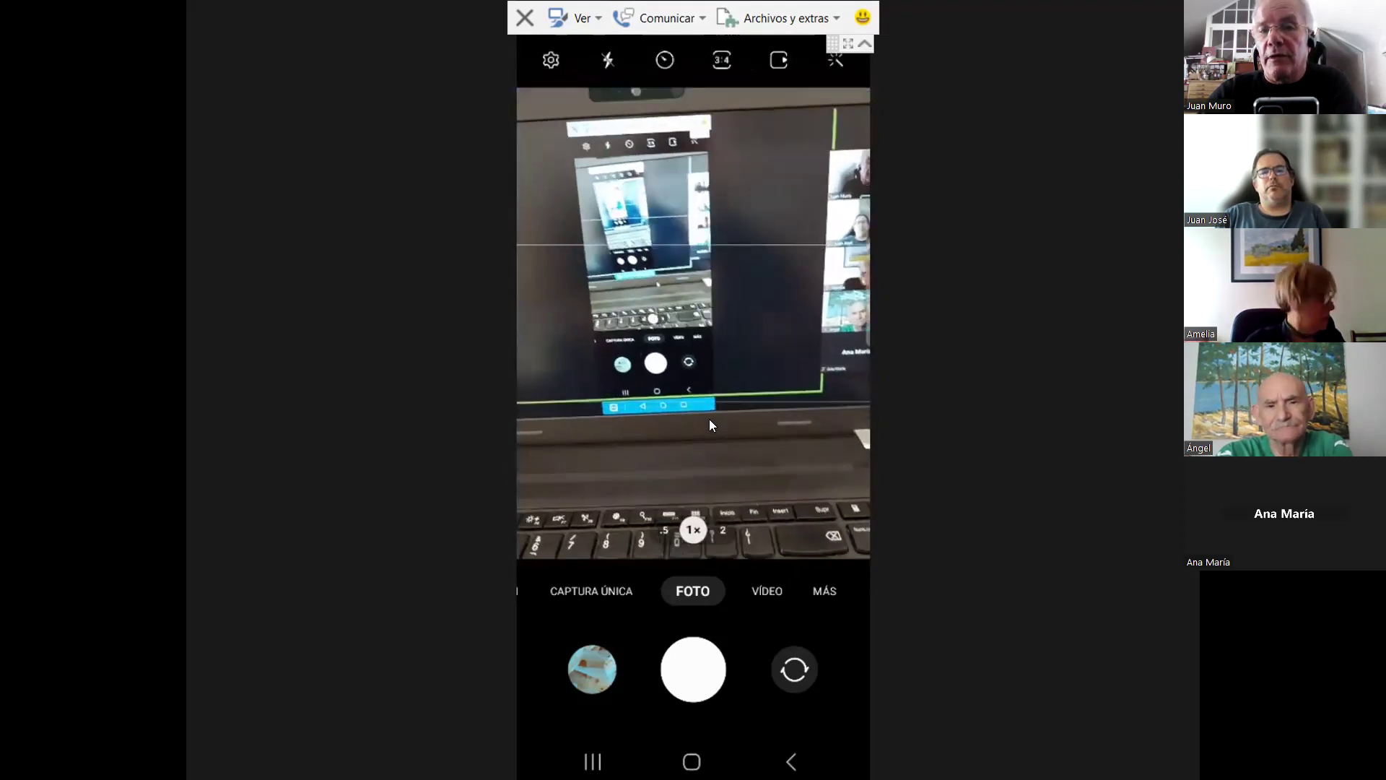
left_click(722, 61)
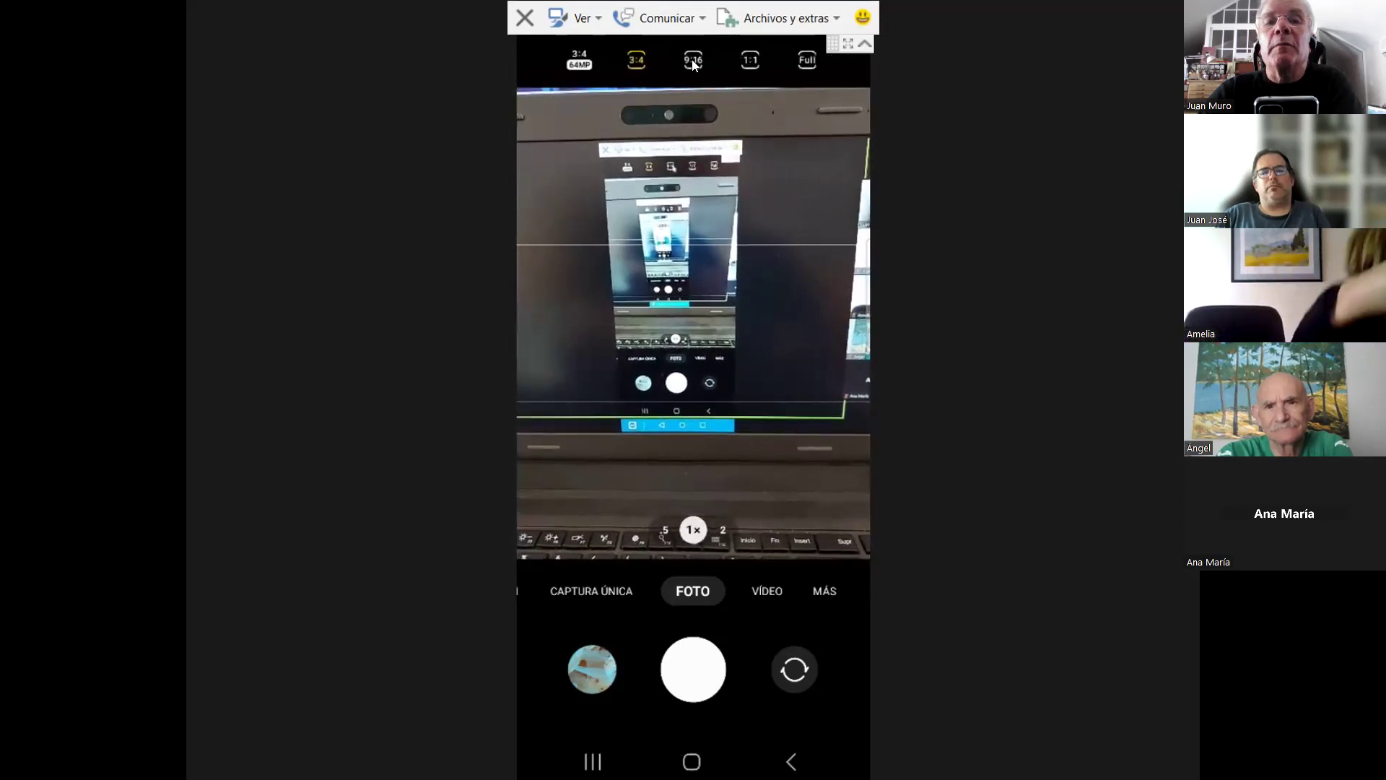
left_click(692, 59)
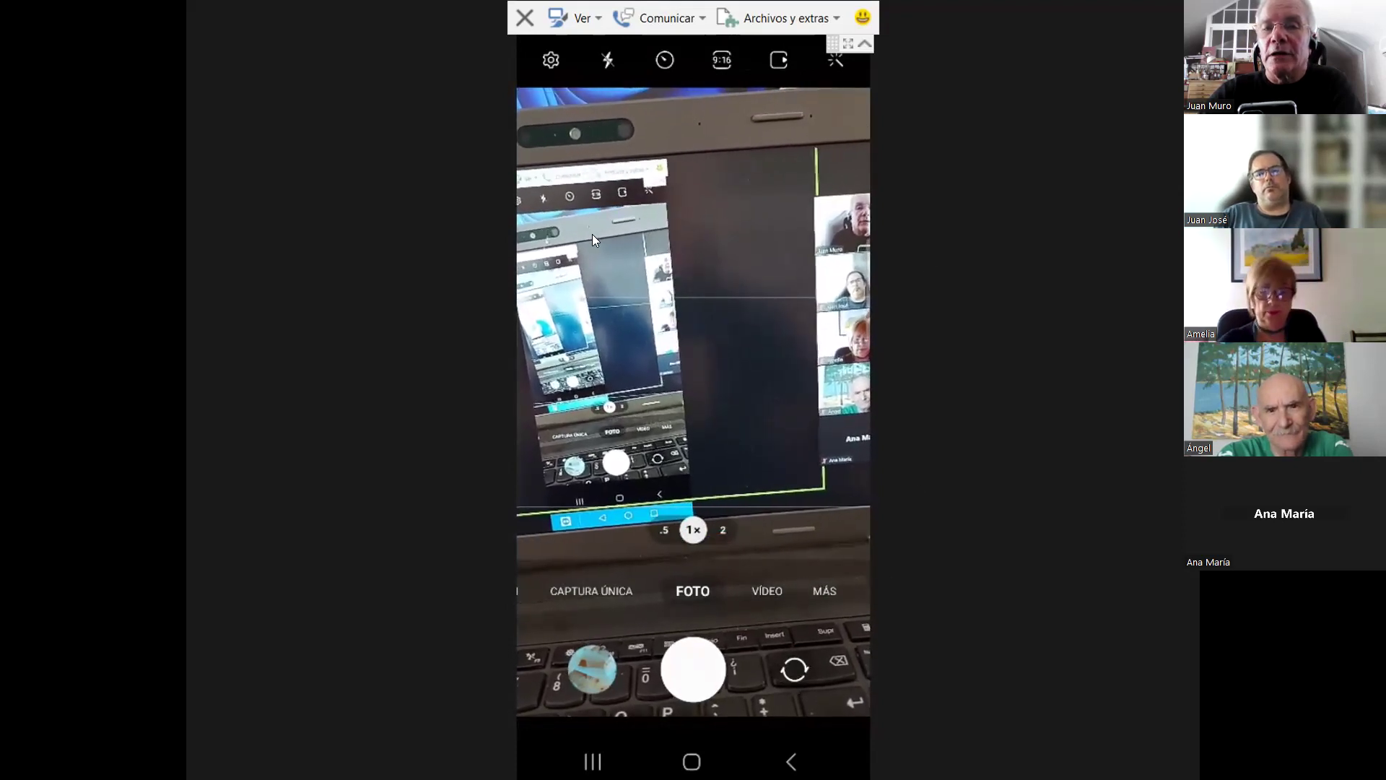
Set the camera's photo ratio to Full and toggle the motion photo option on and off
left_click(781, 62)
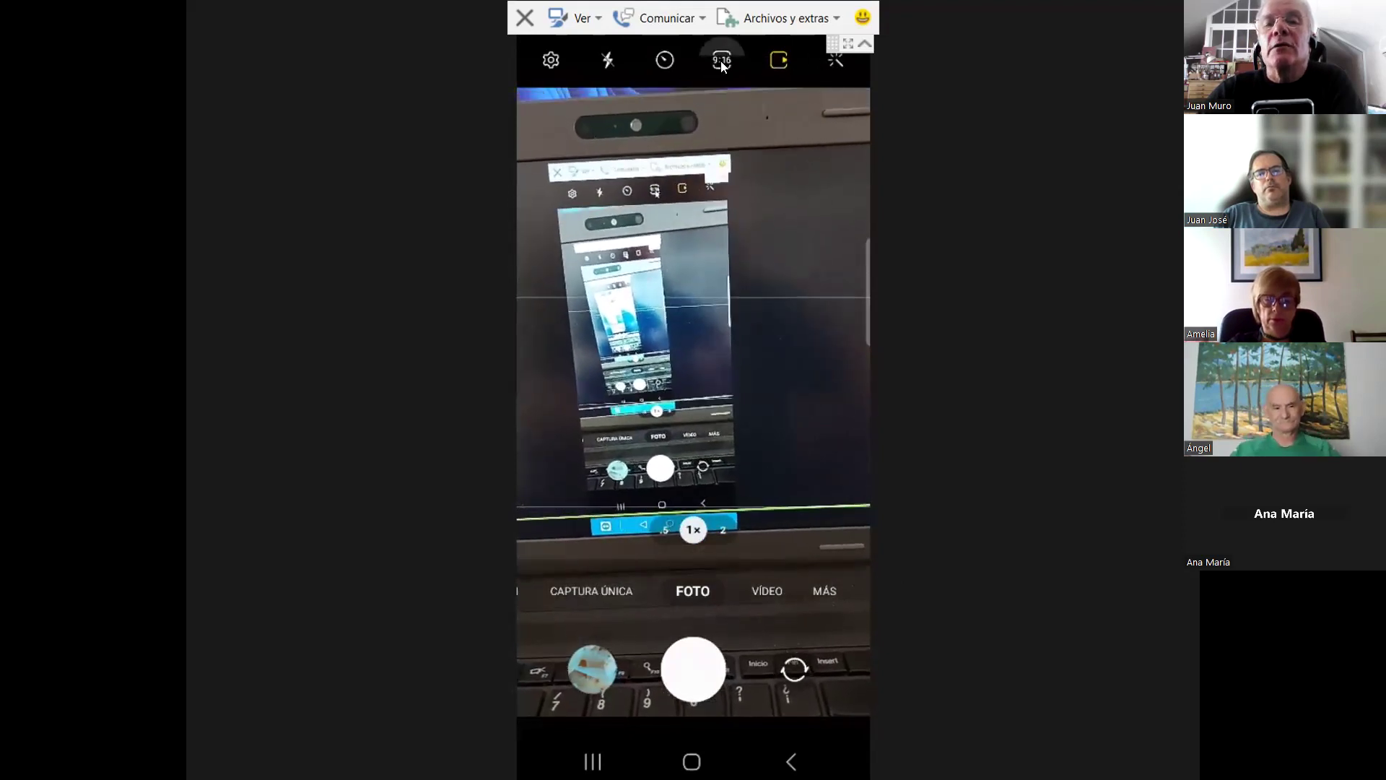
left_click(721, 62)
left_click(807, 62)
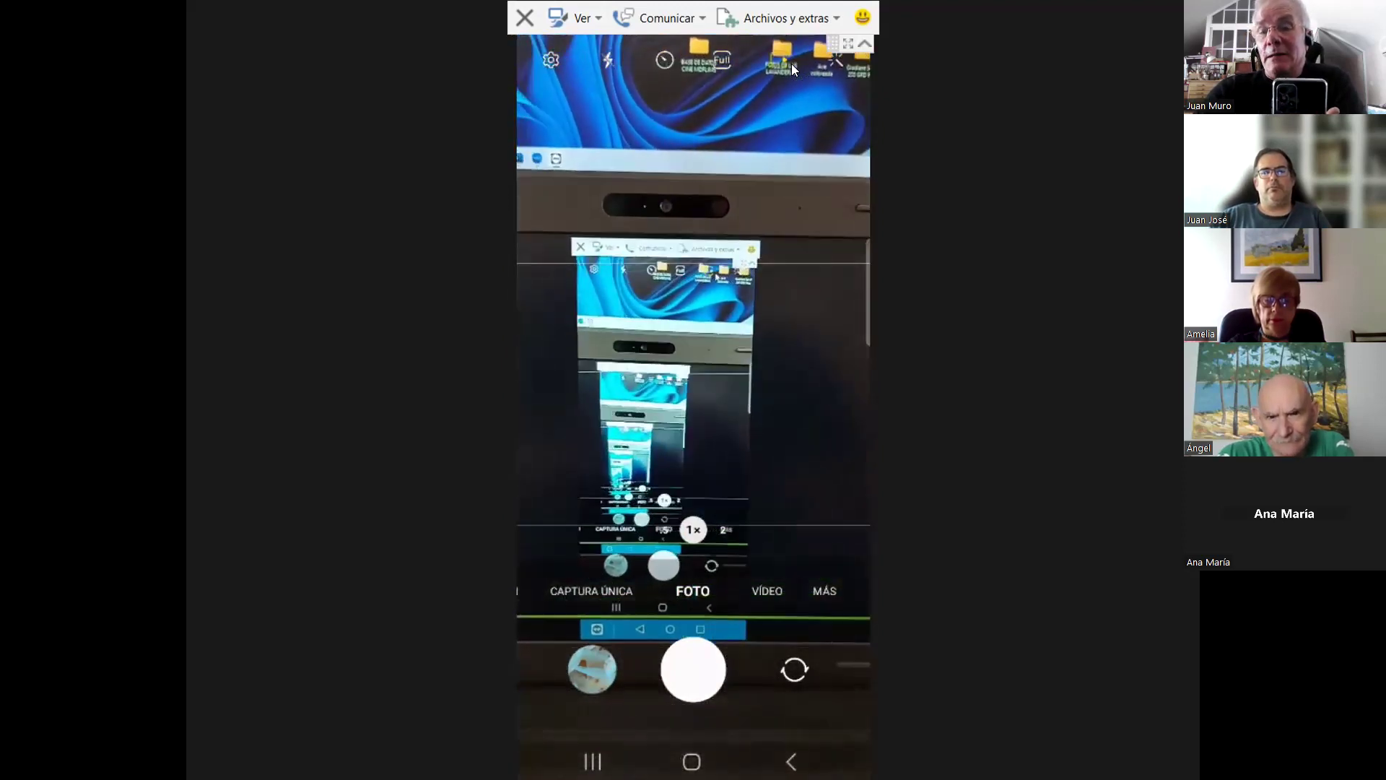
left_click(780, 62)
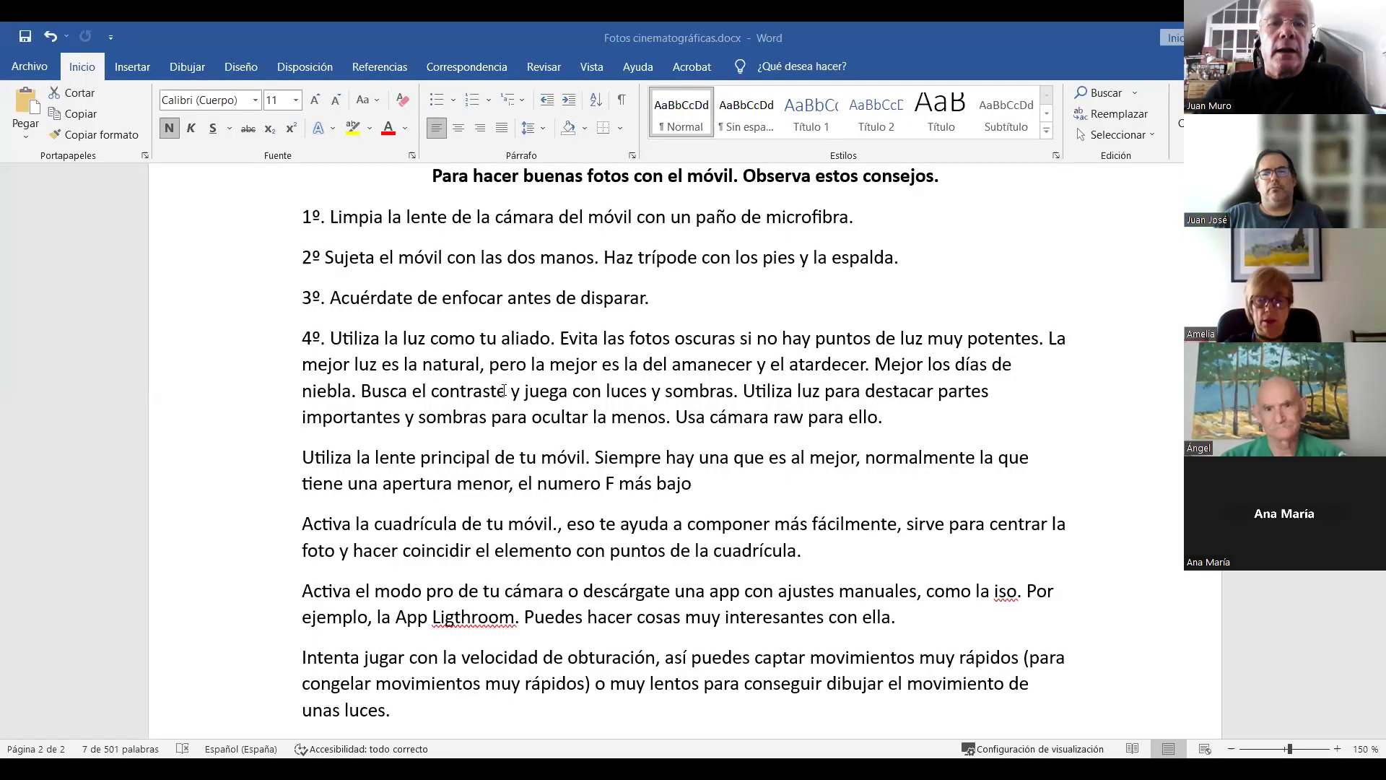
Review the remaining tips for taking good mobile photos in the Word document Fotos cinematográficas.docx, down to the last line about phone supports
scroll(505, 390, "down", 1)
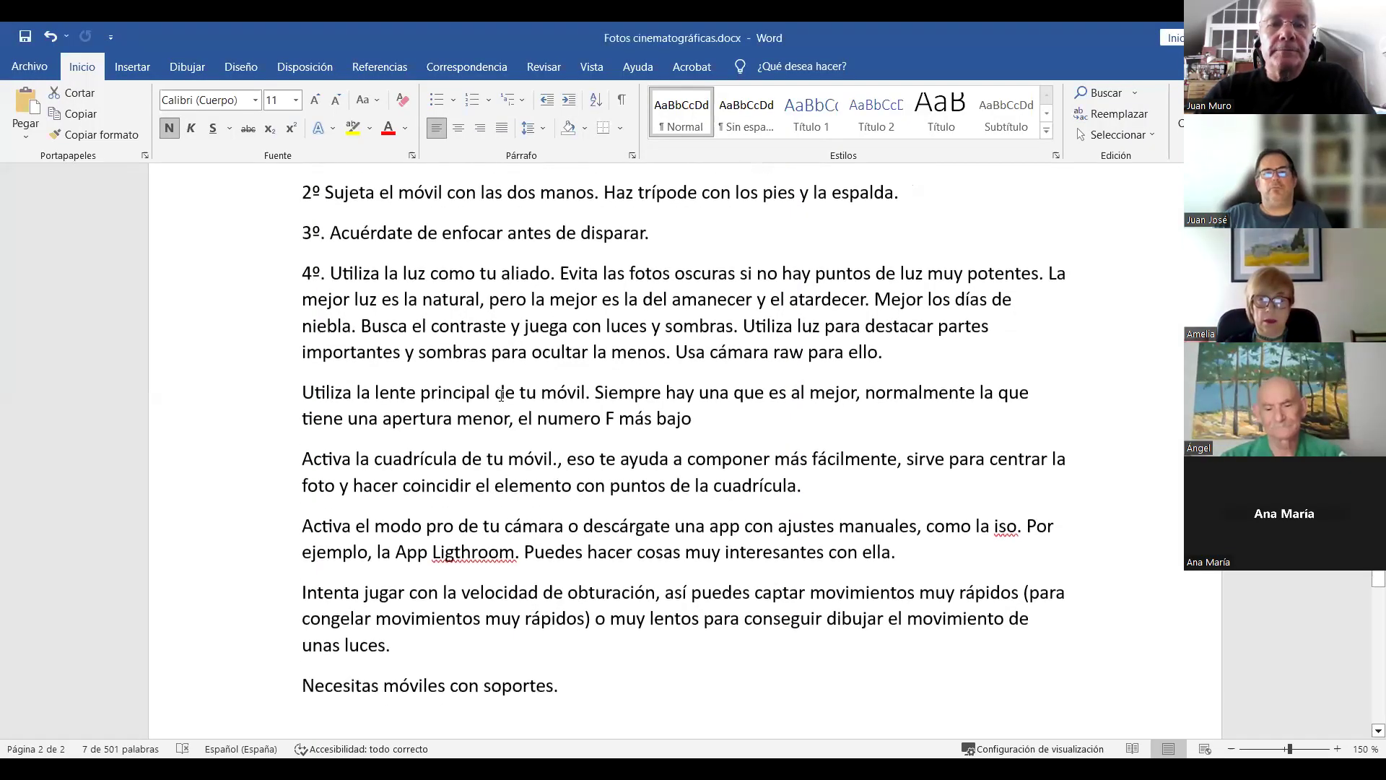
scroll(500, 400, "down", 3)
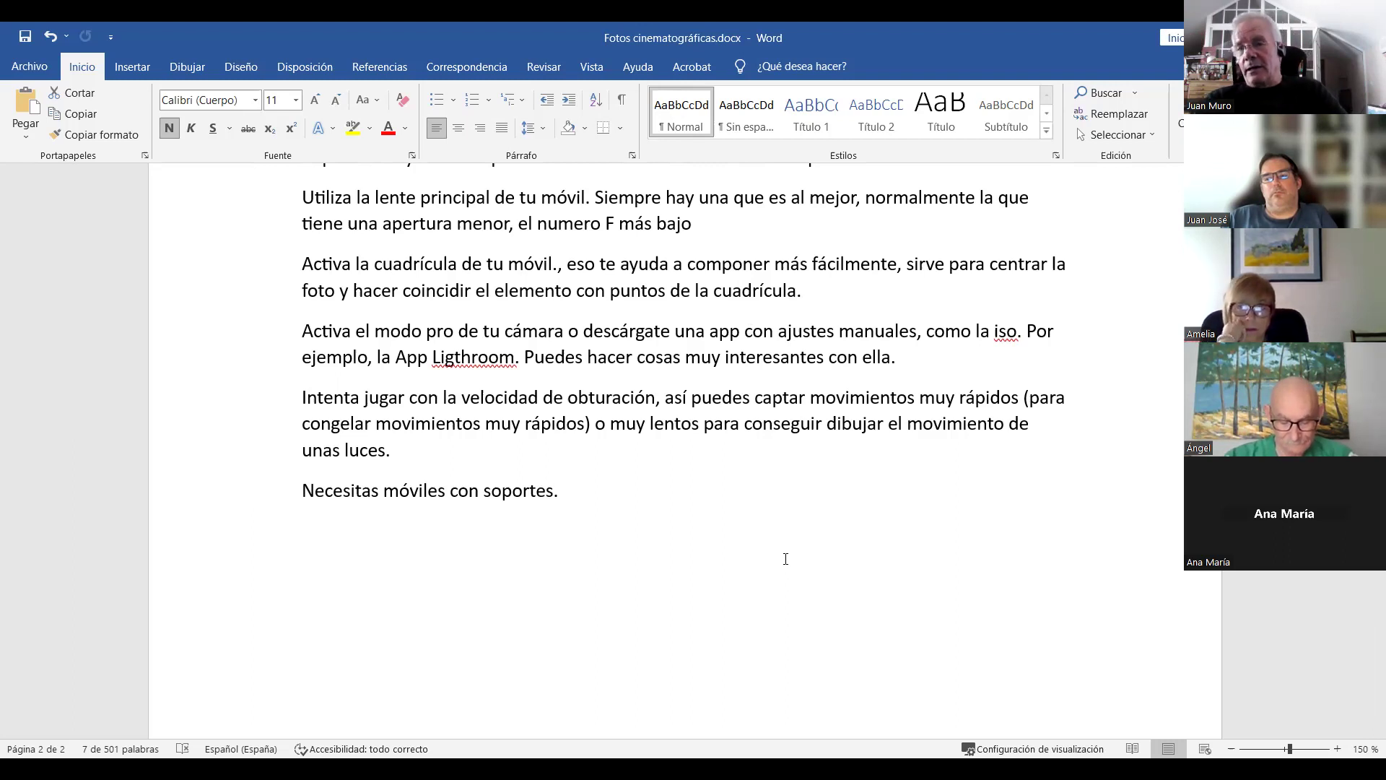
left_click(789, 476)
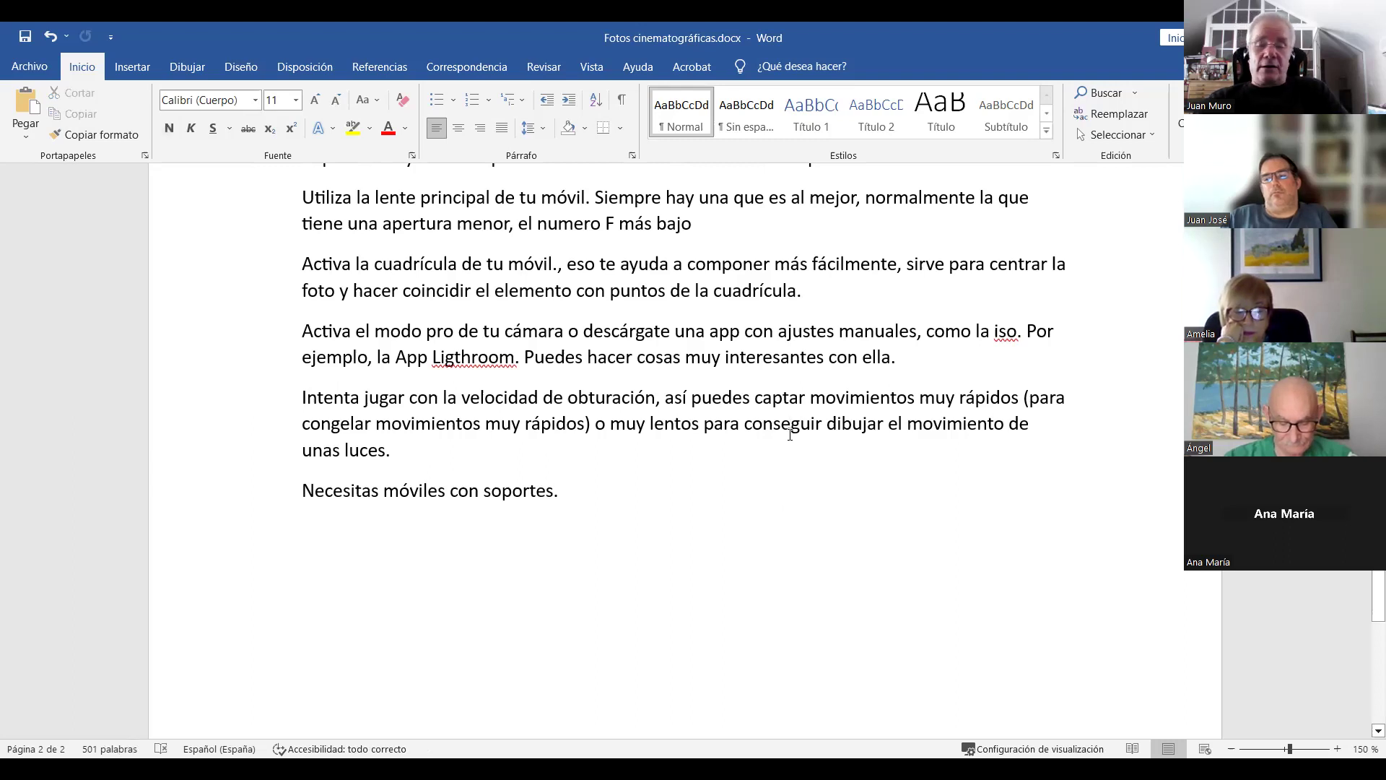